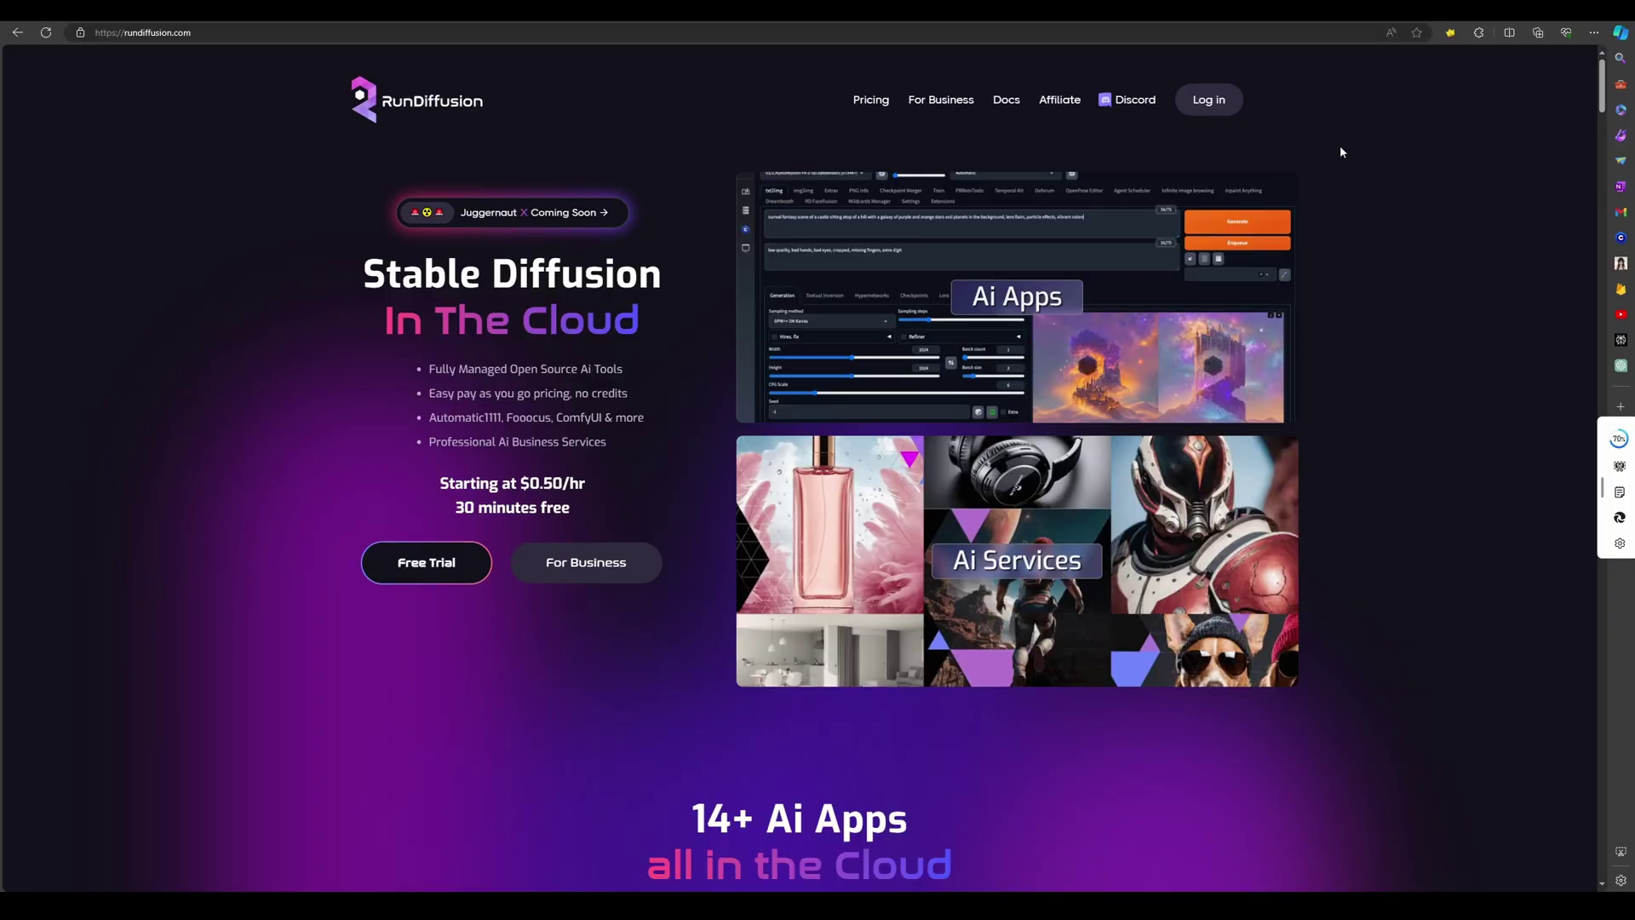
Select Automatic1111 WebUI as the app to launch and open the hardware choice for the session
{"action": "left_click", "coordinate": [1219, 100]}
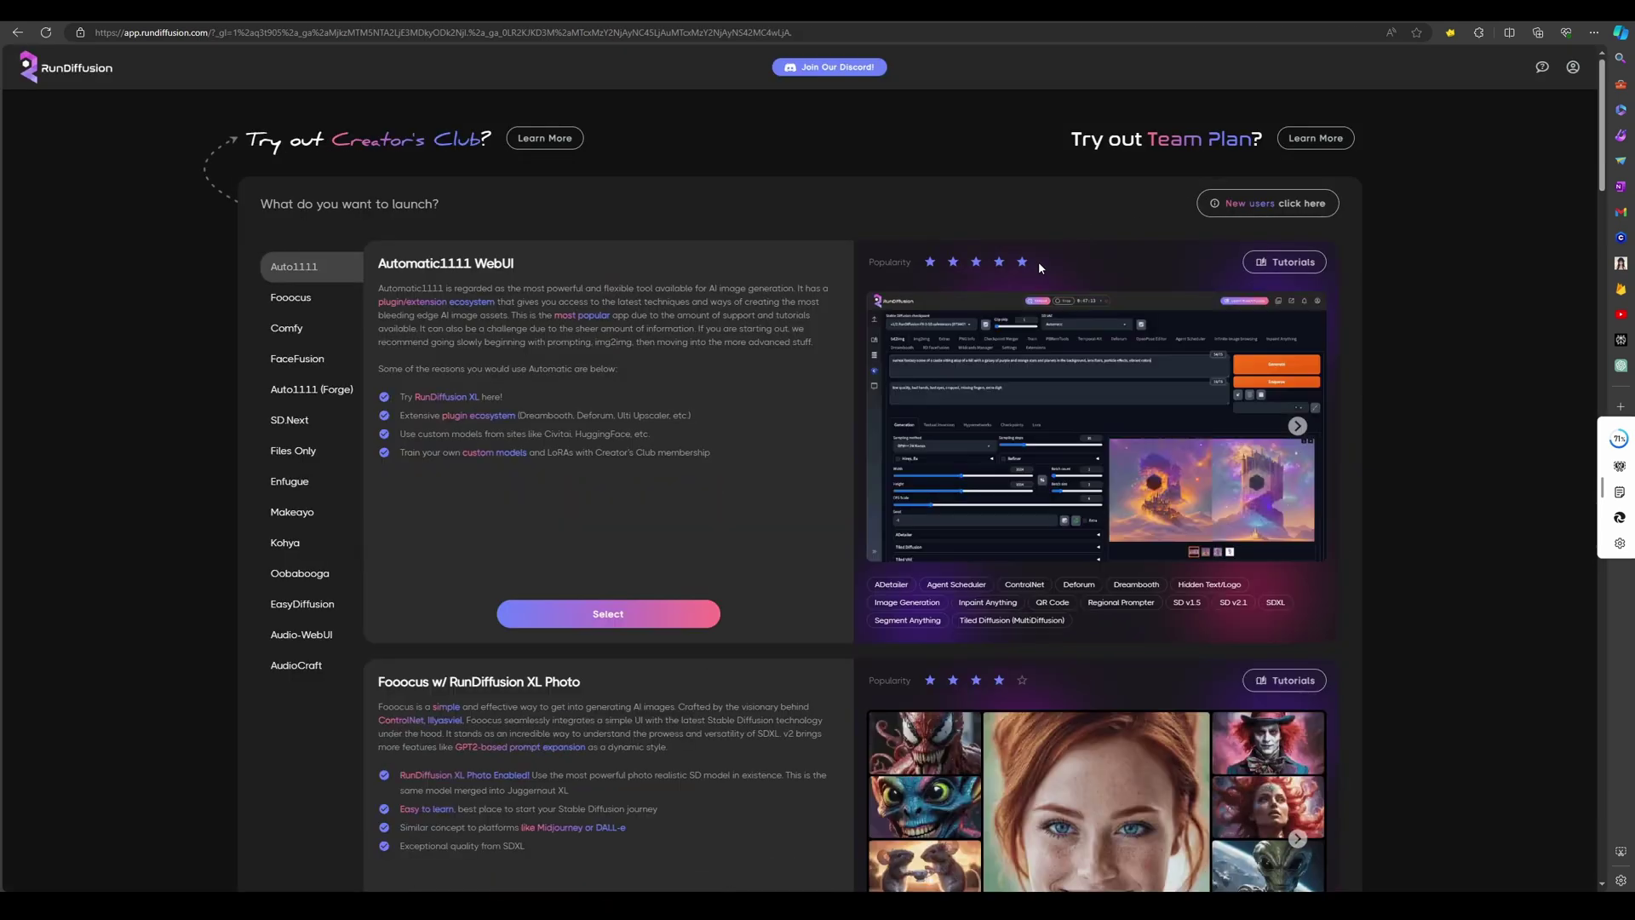
{"action": "left_click", "coordinate": [627, 623]}
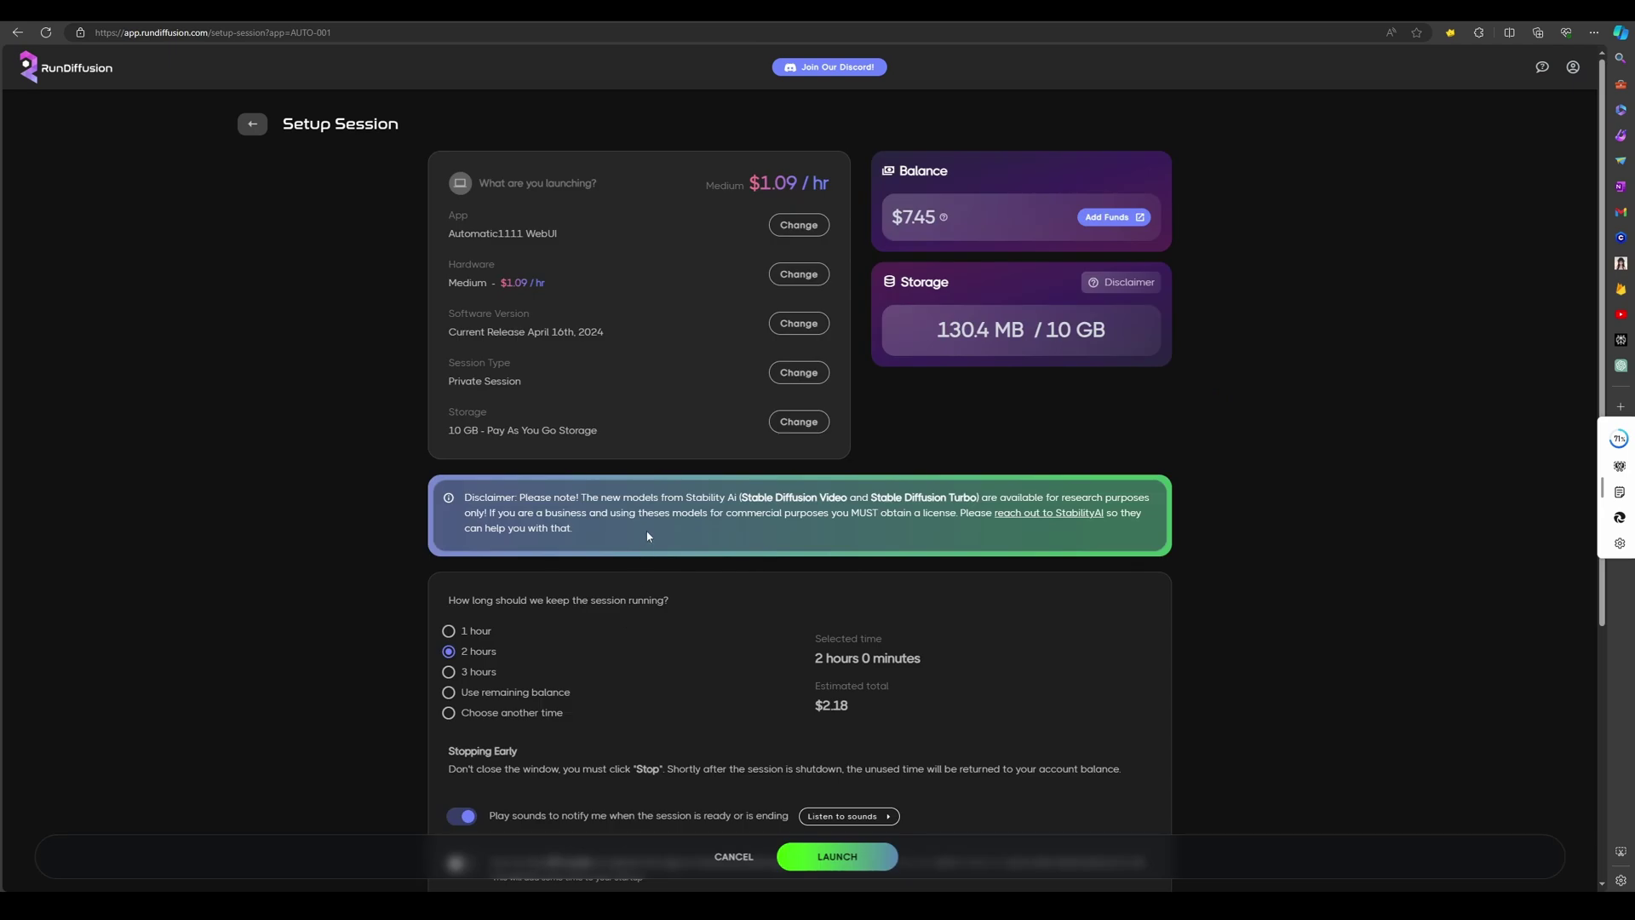
{"action": "left_click", "coordinate": [811, 276]}
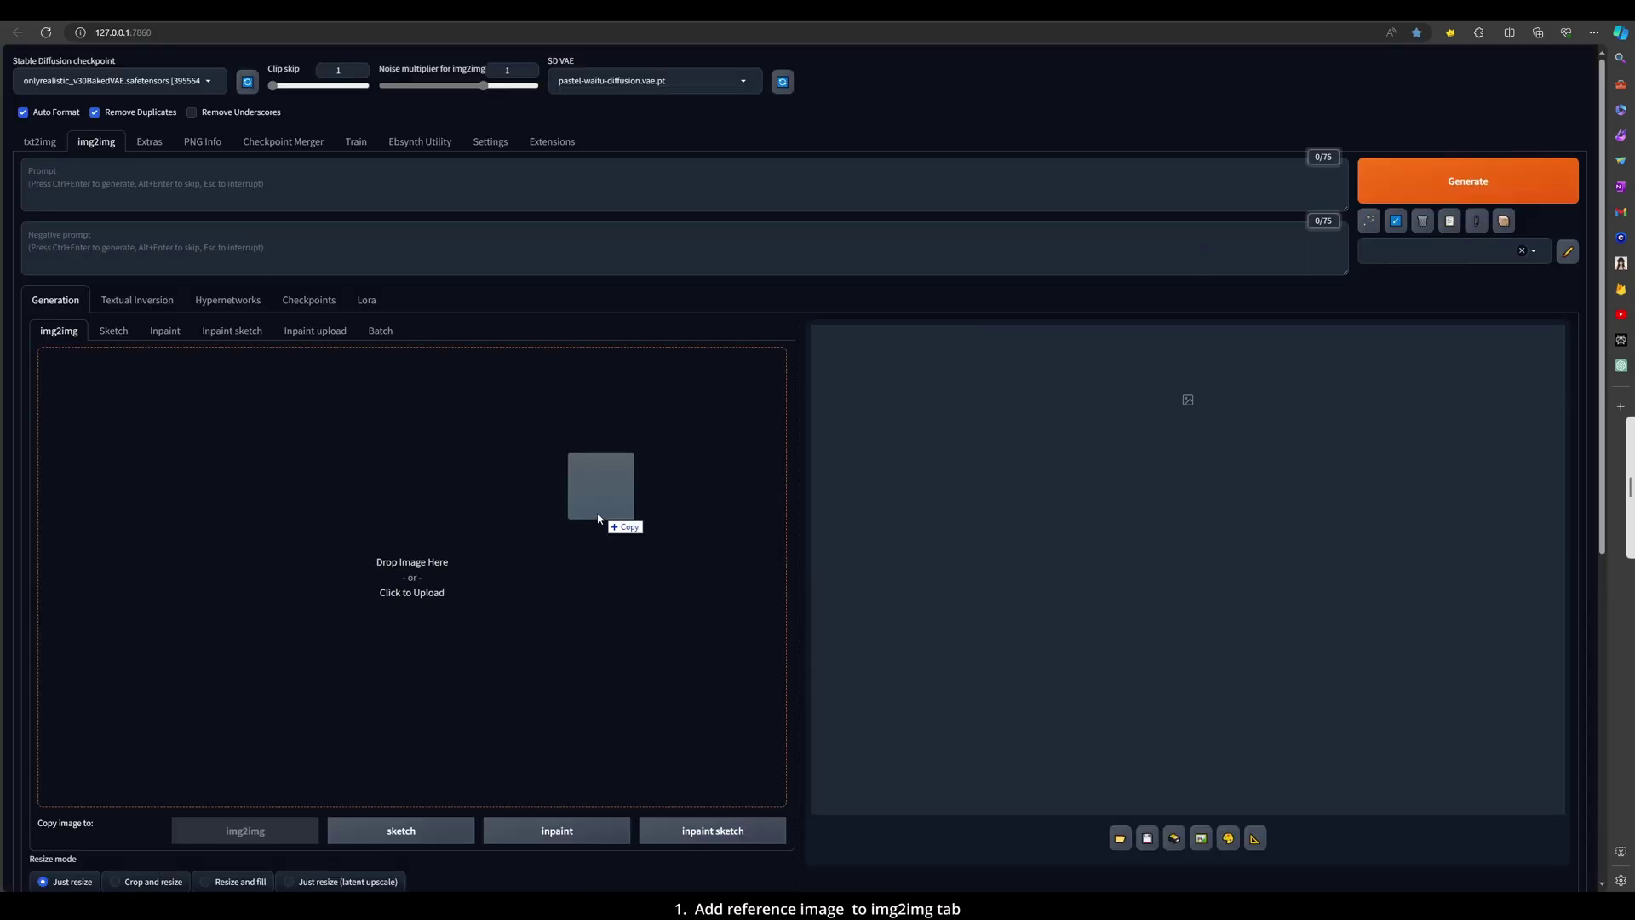
Load the anime girl reference image into img2img and generate a prompt from it with Interrogate CLIP
{"action": "left_click_drag", "start_coordinate": [602, 485], "coordinate": [596, 490]}
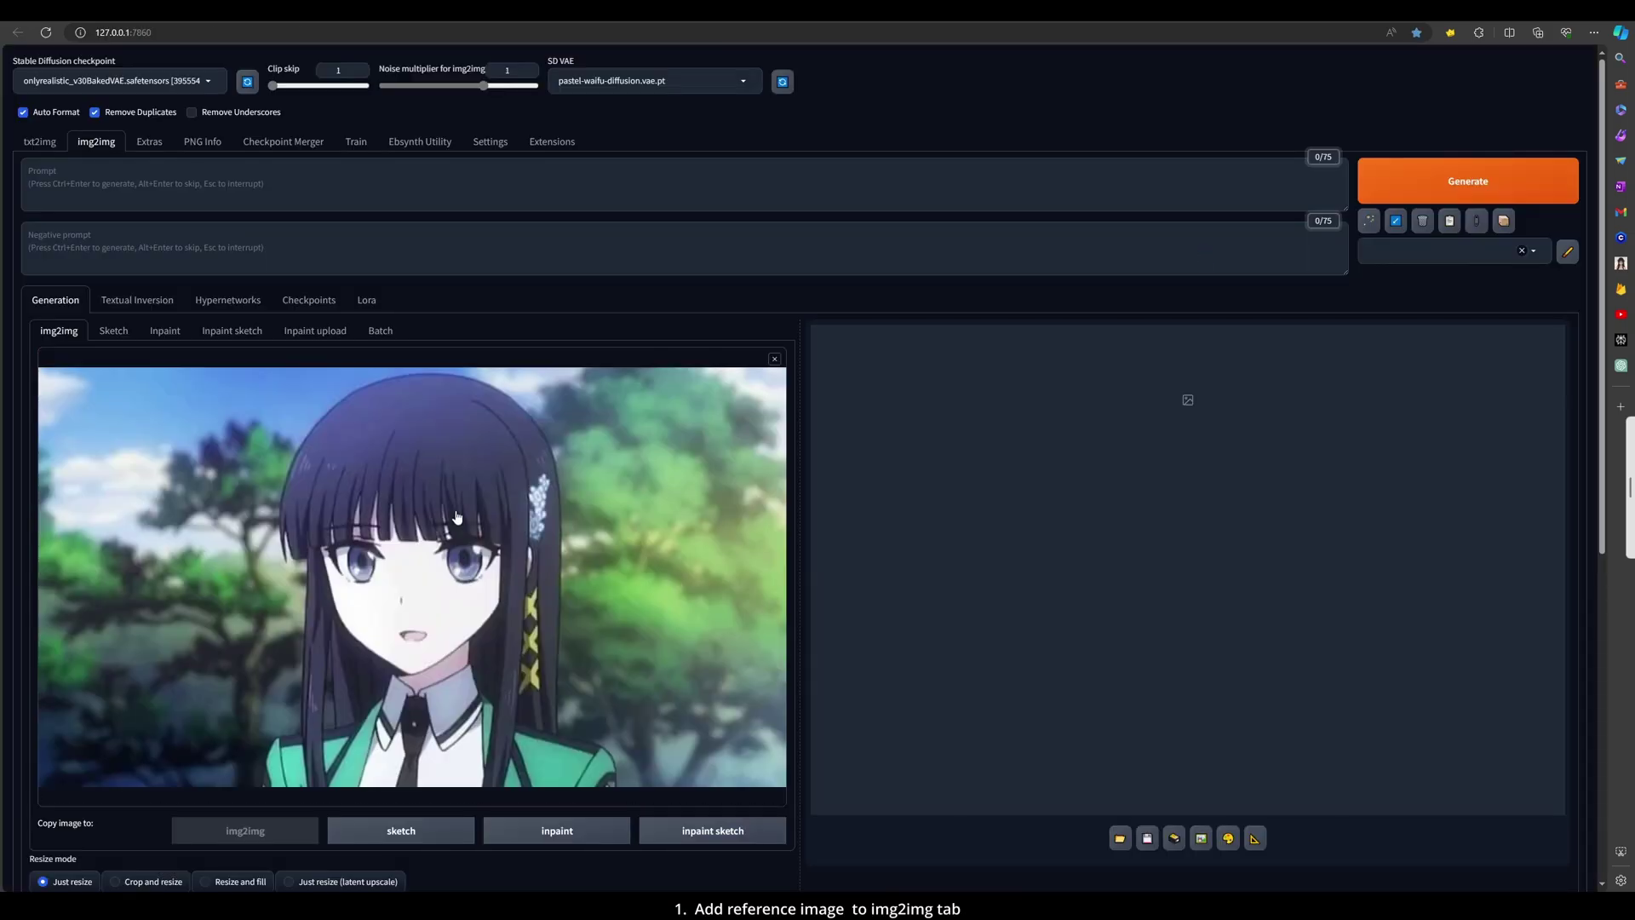
{"action": "left_click", "coordinate": [1474, 226]}
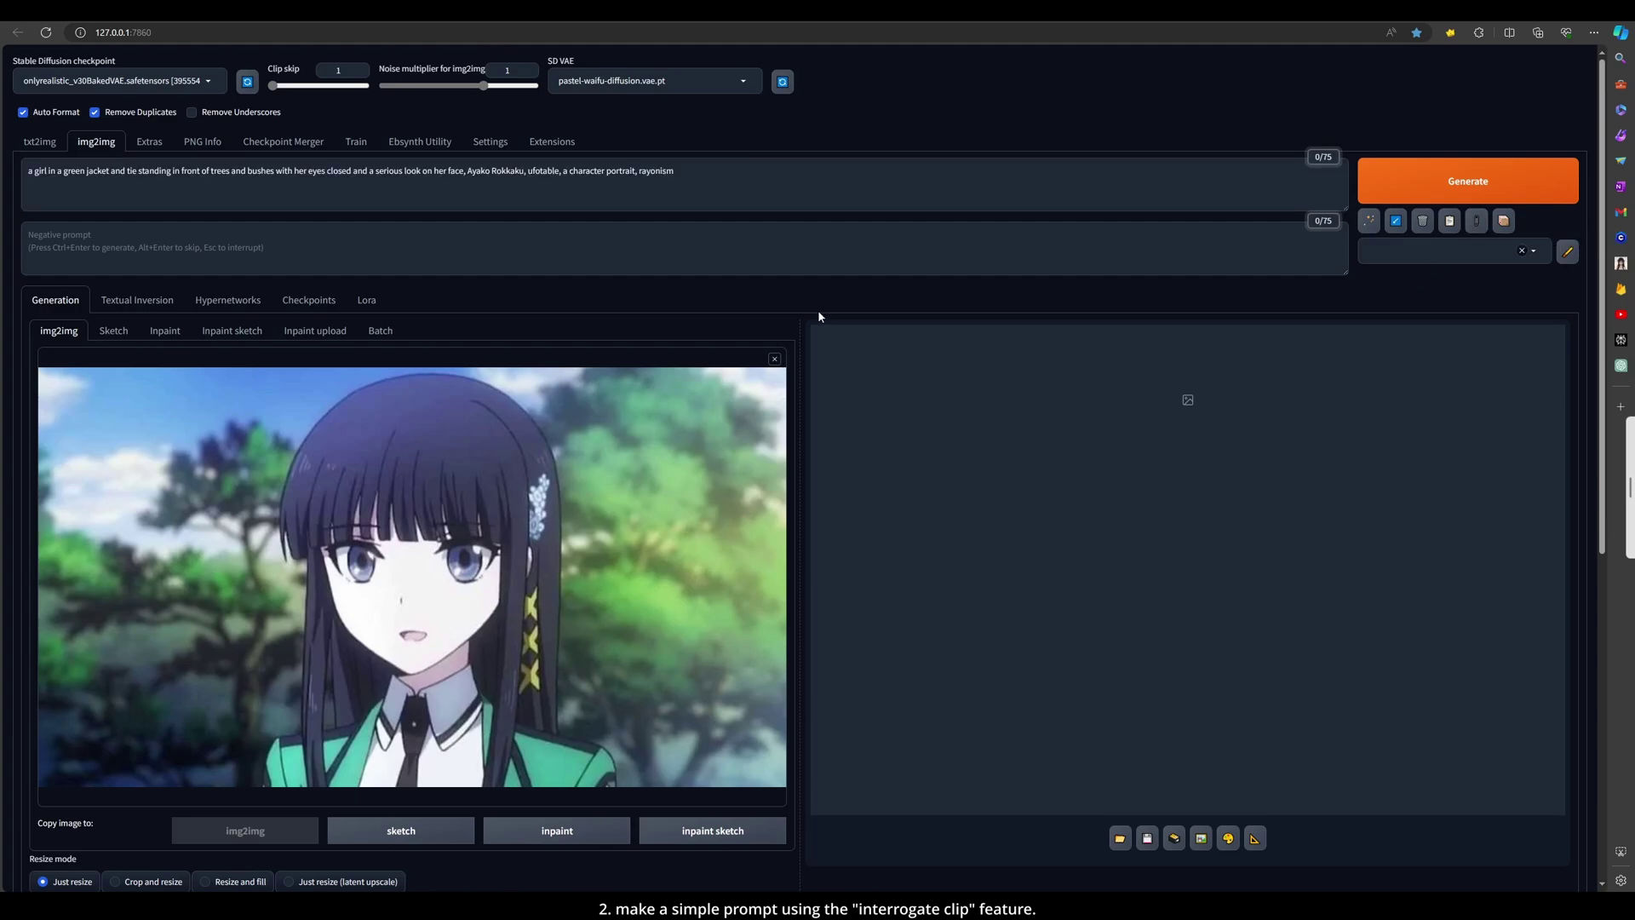
Shorten the prompt to "a girl in a green jacket and tie, standing", removing the scenery, expression and style terms
{"action": "left_click", "coordinate": [107, 171]}
{"action": "left_click_drag", "start_coordinate": [470, 170], "coordinate": [679, 189]}
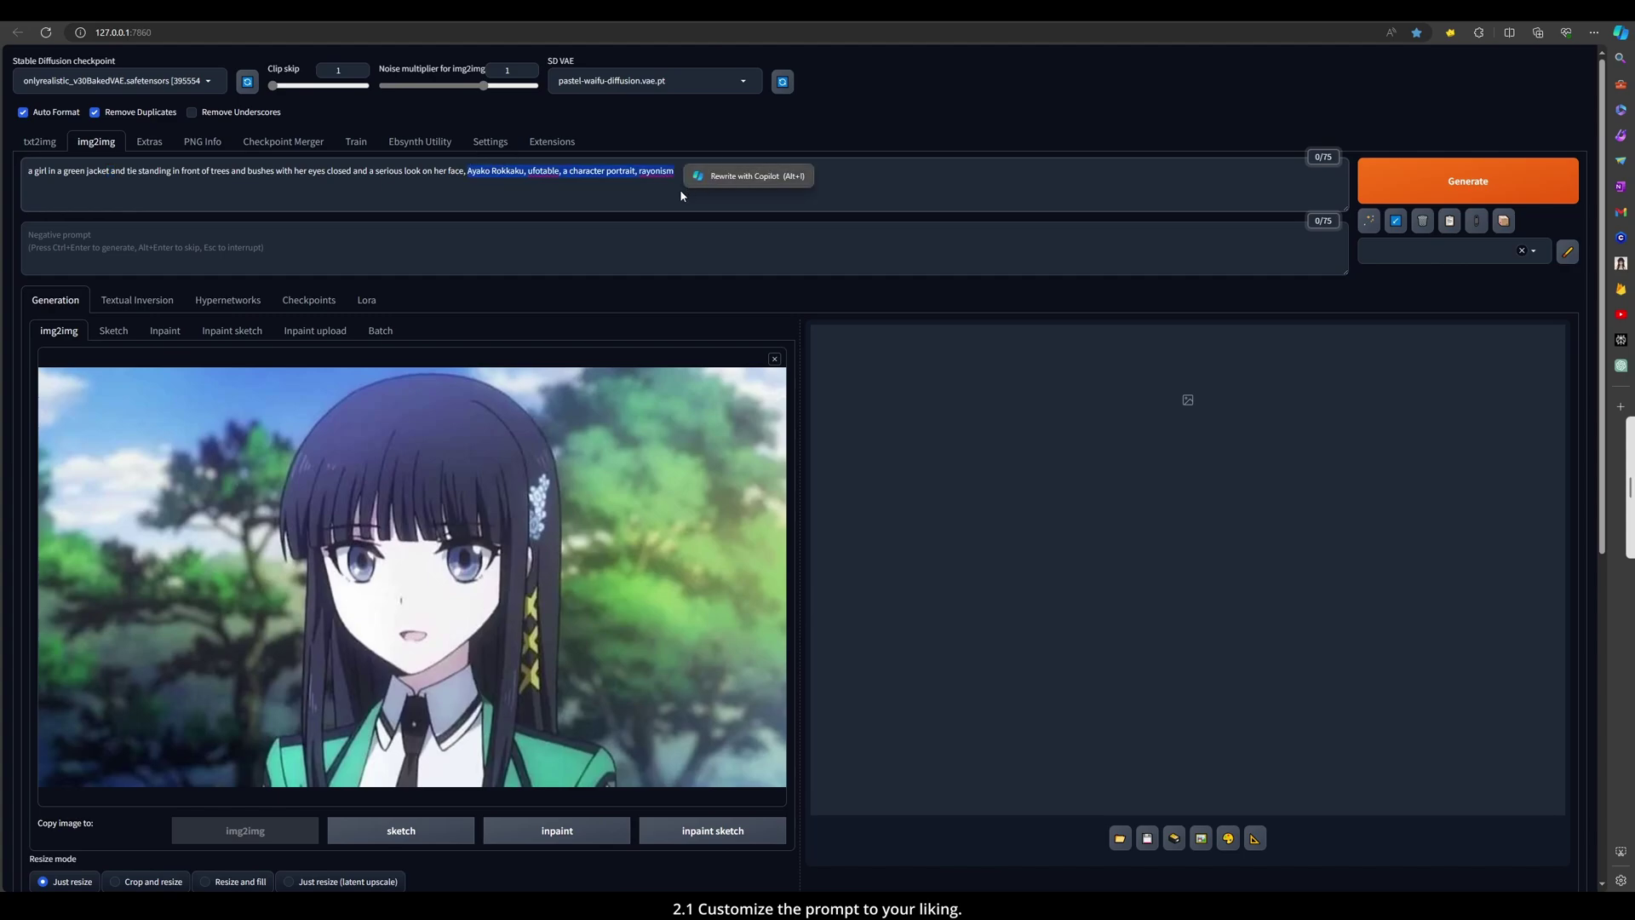
{"action": "key", "text": "BackSpace"}
{"action": "left_click_drag", "start_coordinate": [468, 170], "coordinate": [120, 180]}
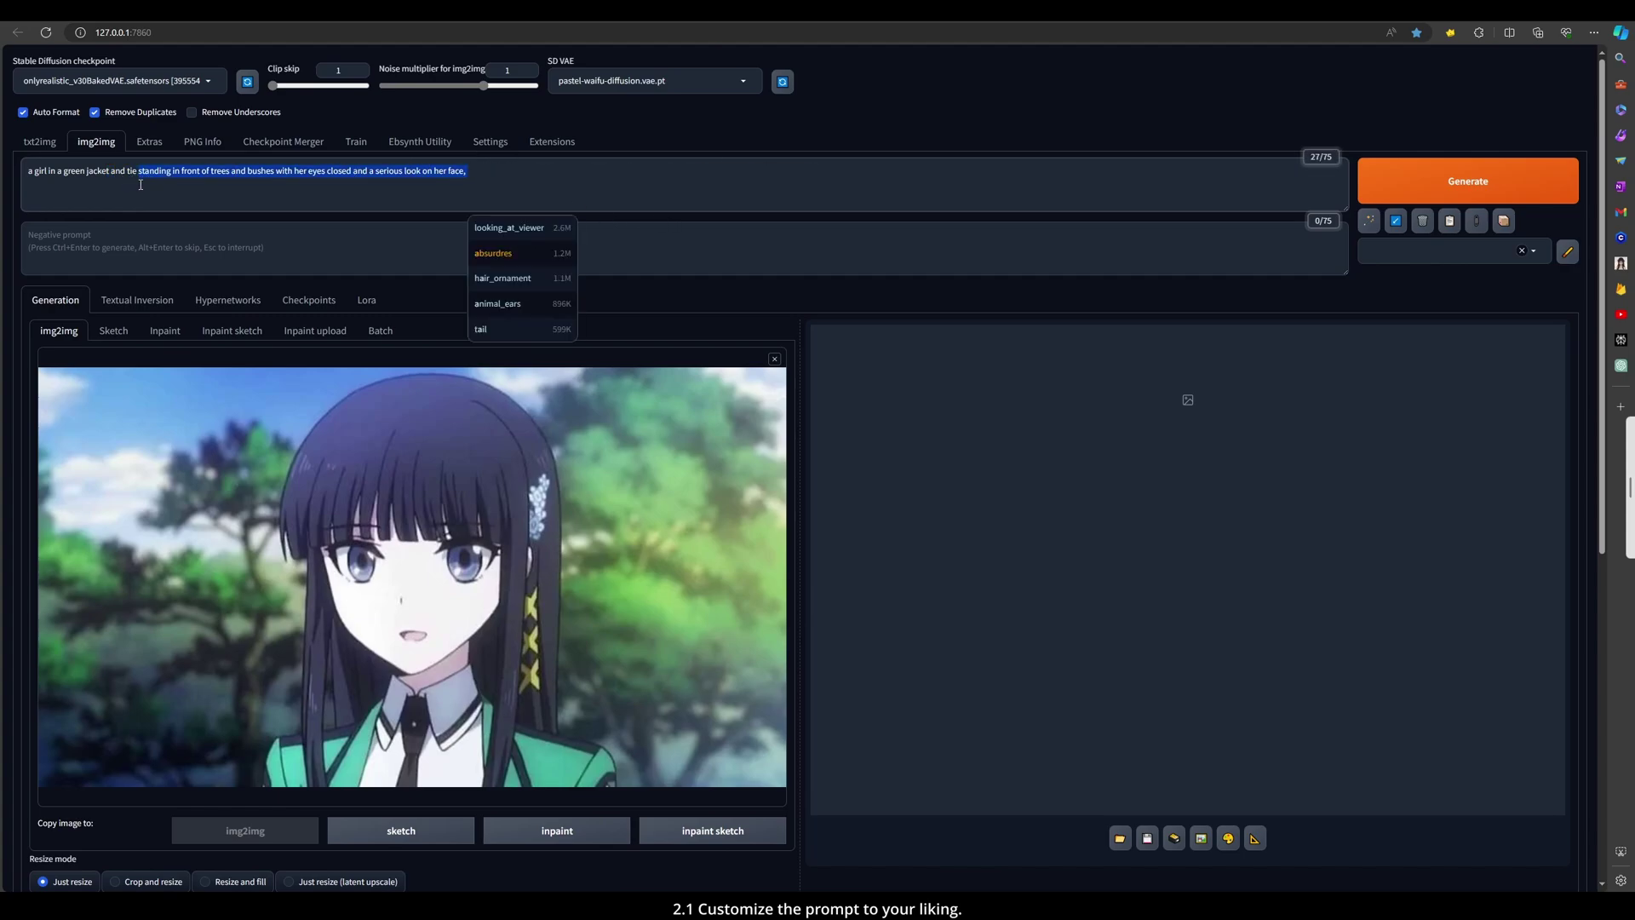
{"action": "key", "text": "BackSpace"}
{"action": "type", "text": ", standing"}
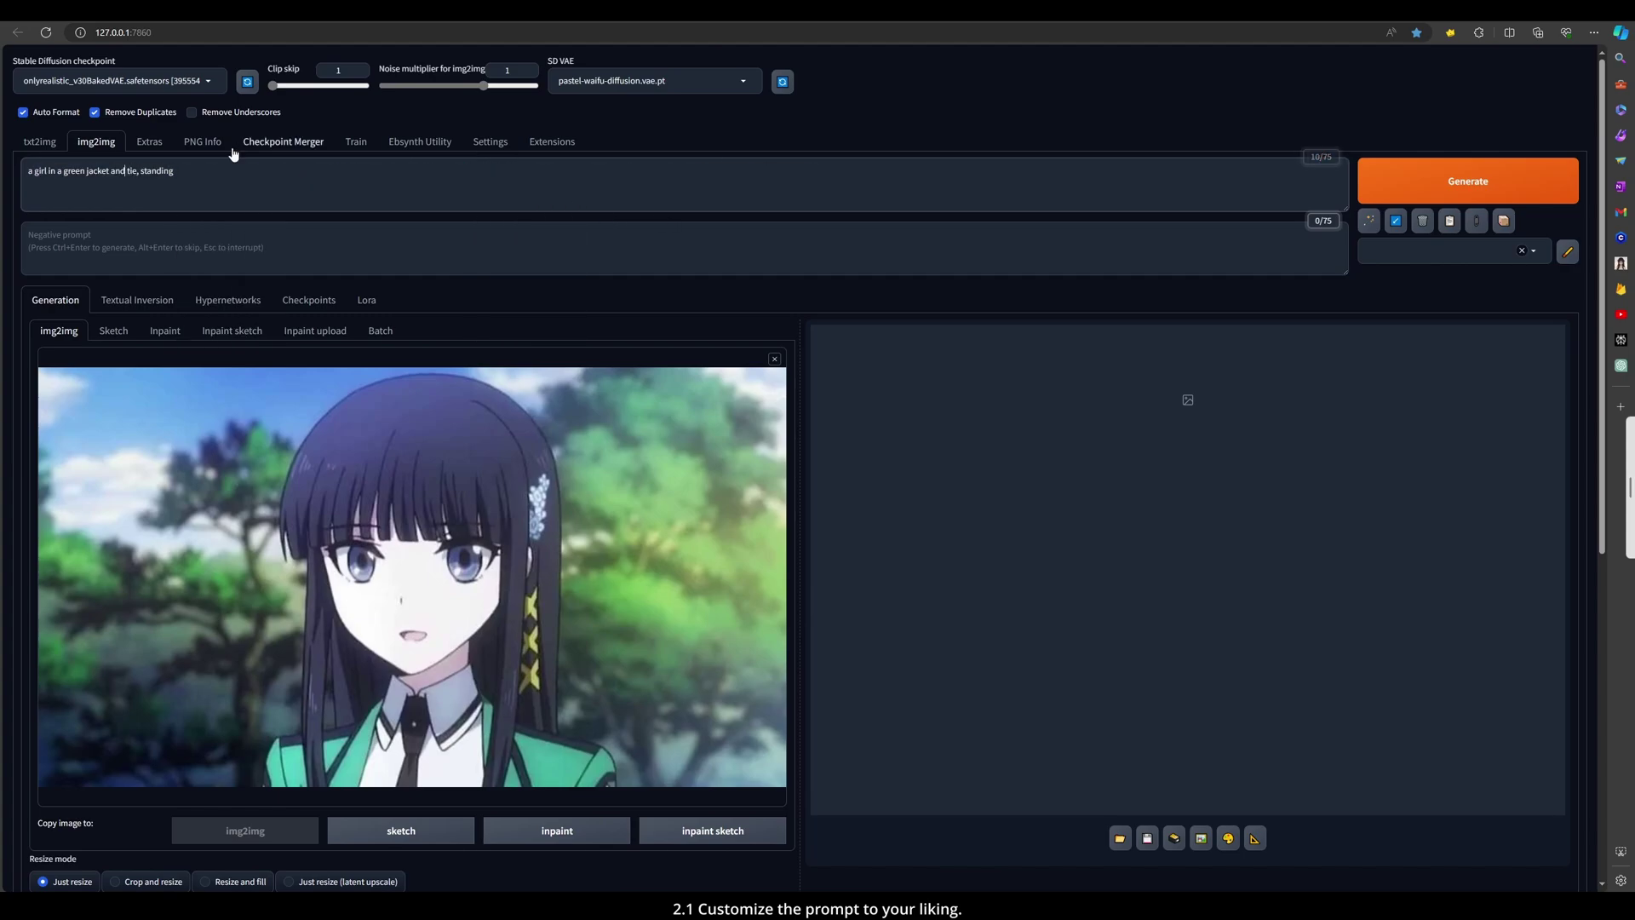
Replace the connecting words in the prompt with commas so it reads "a girl,green jacket,tie, standing"
{"action": "key", "text": "BackSpace"}
{"action": "key", "text": "BackSpace"}
{"action": "key", "text": "BackSpace"}
{"action": "key", "text": "BackSpace"}
{"action": "key", "text": "Delete"}
{"action": "type", "text": ","}
{"action": "key", "text": "ctrl+Left"}
{"action": "key", "text": "ctrl+Left"}
{"action": "key", "text": "ctrl+Left"}
{"action": "key", "text": "BackSpace"}
{"action": "key", "text": "BackSpace"}
{"action": "key", "text": "BackSpace"}
{"action": "key", "text": "BackSpace"}
{"action": "key", "text": "BackSpace"}
{"action": "key", "text": "BackSpace"}
{"action": "type", "text": ","}
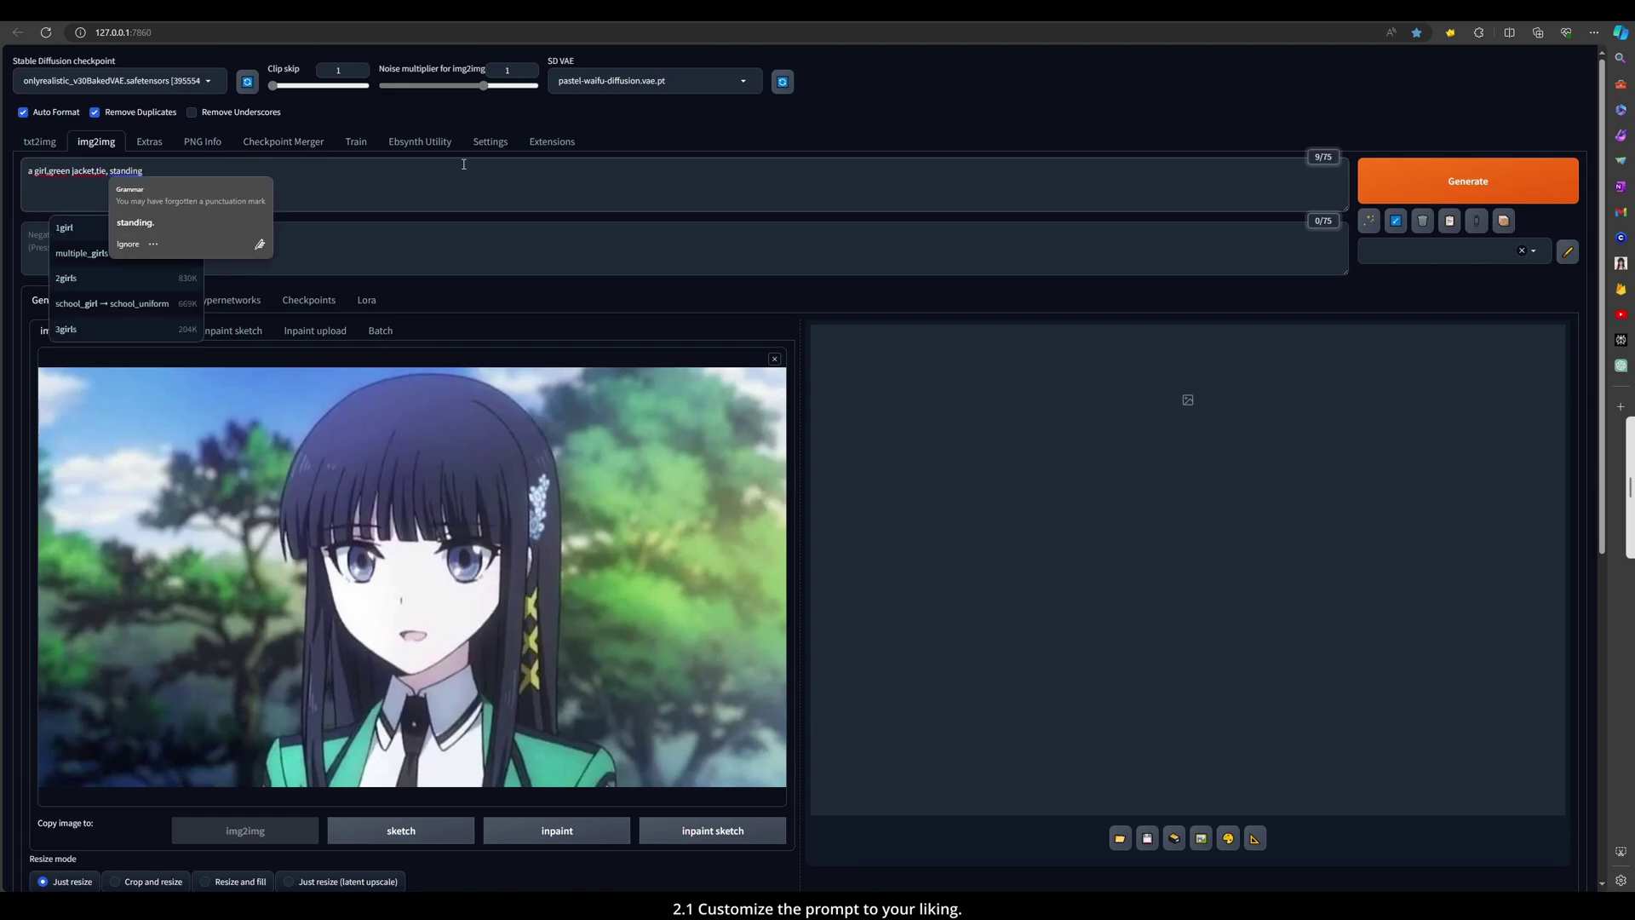
{"action": "left_click", "coordinate": [827, 126]}
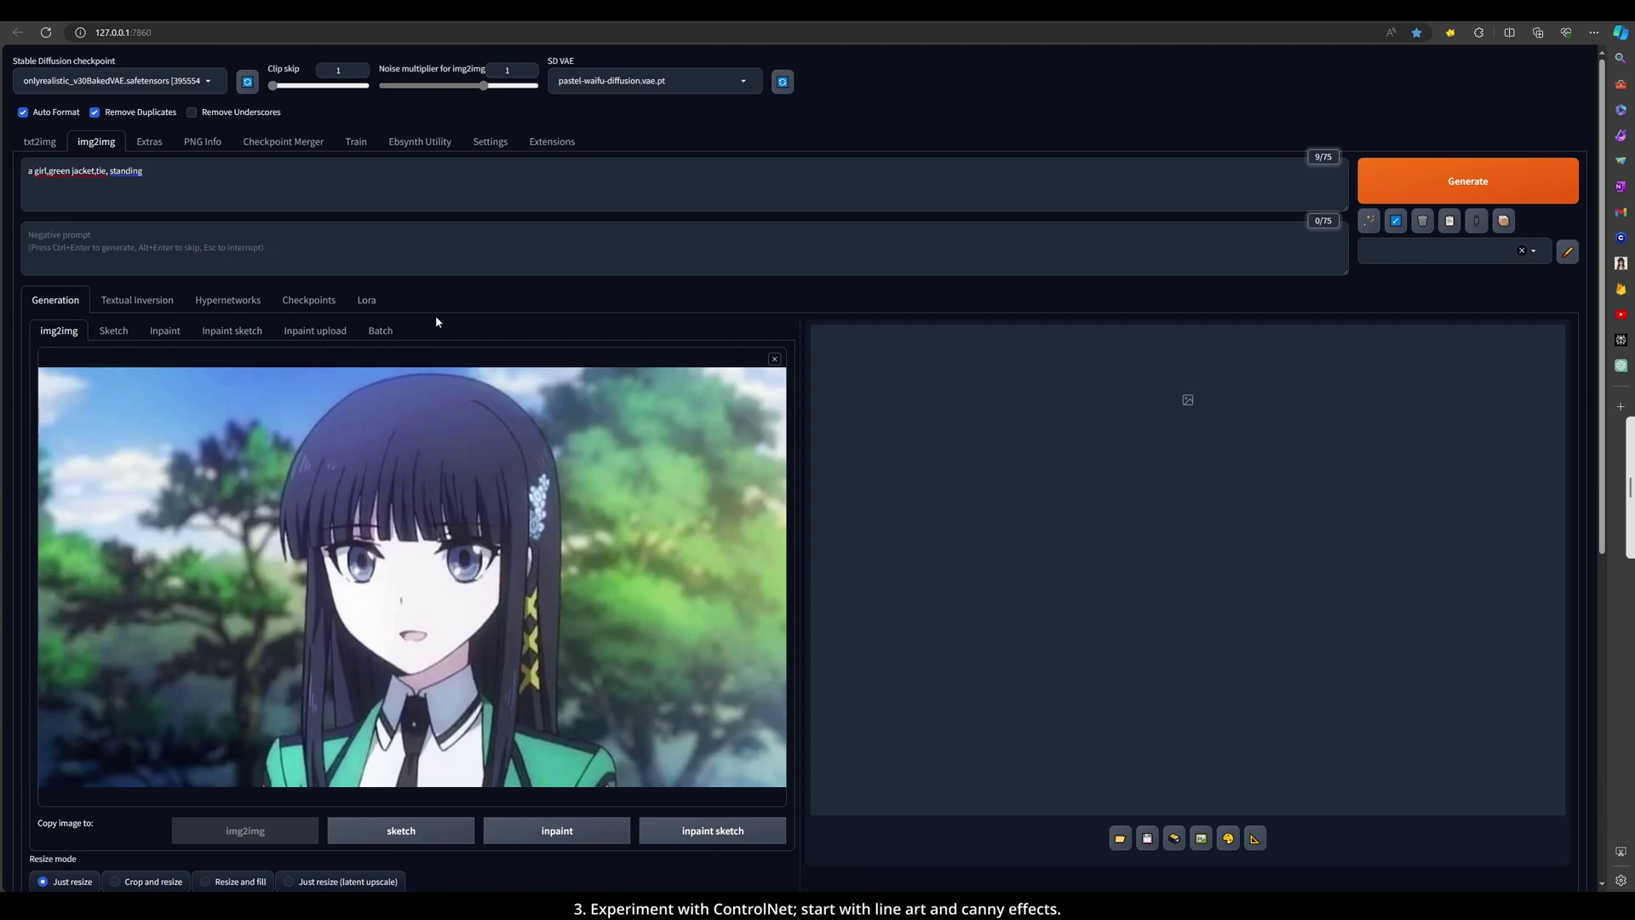
Enable ControlNet Unit 0 and set its control type to Lineart
{"action": "scroll", "coordinate": [436, 321], "scroll_direction": "down", "scroll_amount": 6}
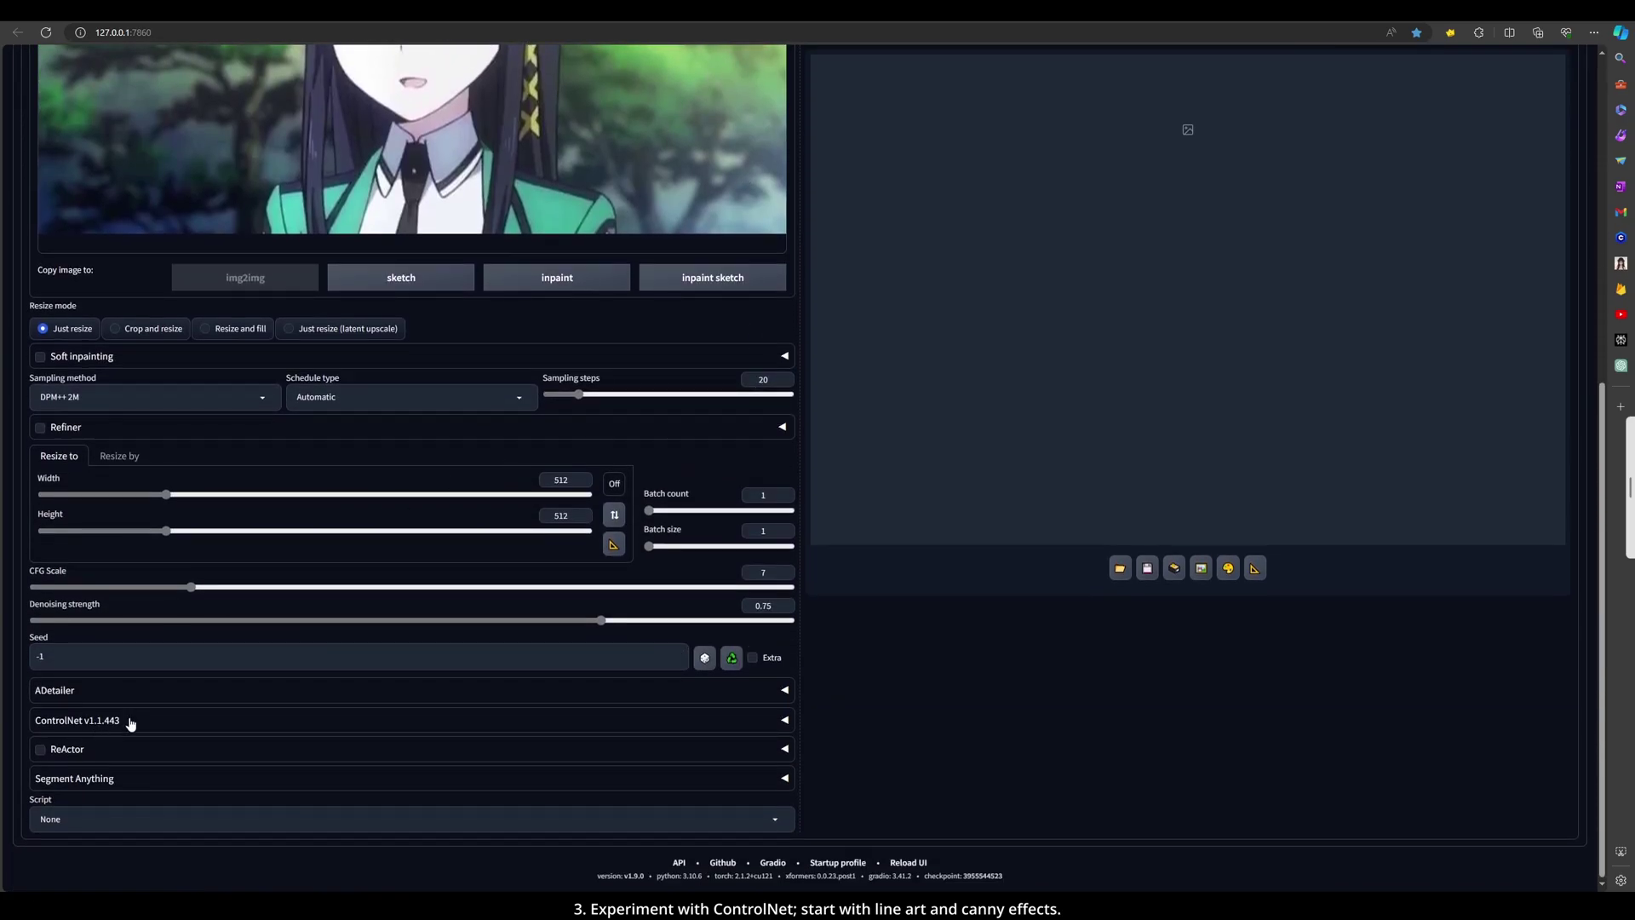
{"action": "left_click", "coordinate": [130, 723]}
{"action": "scroll", "coordinate": [102, 647], "scroll_direction": "down", "scroll_amount": 3}
{"action": "left_click", "coordinate": [72, 526]}
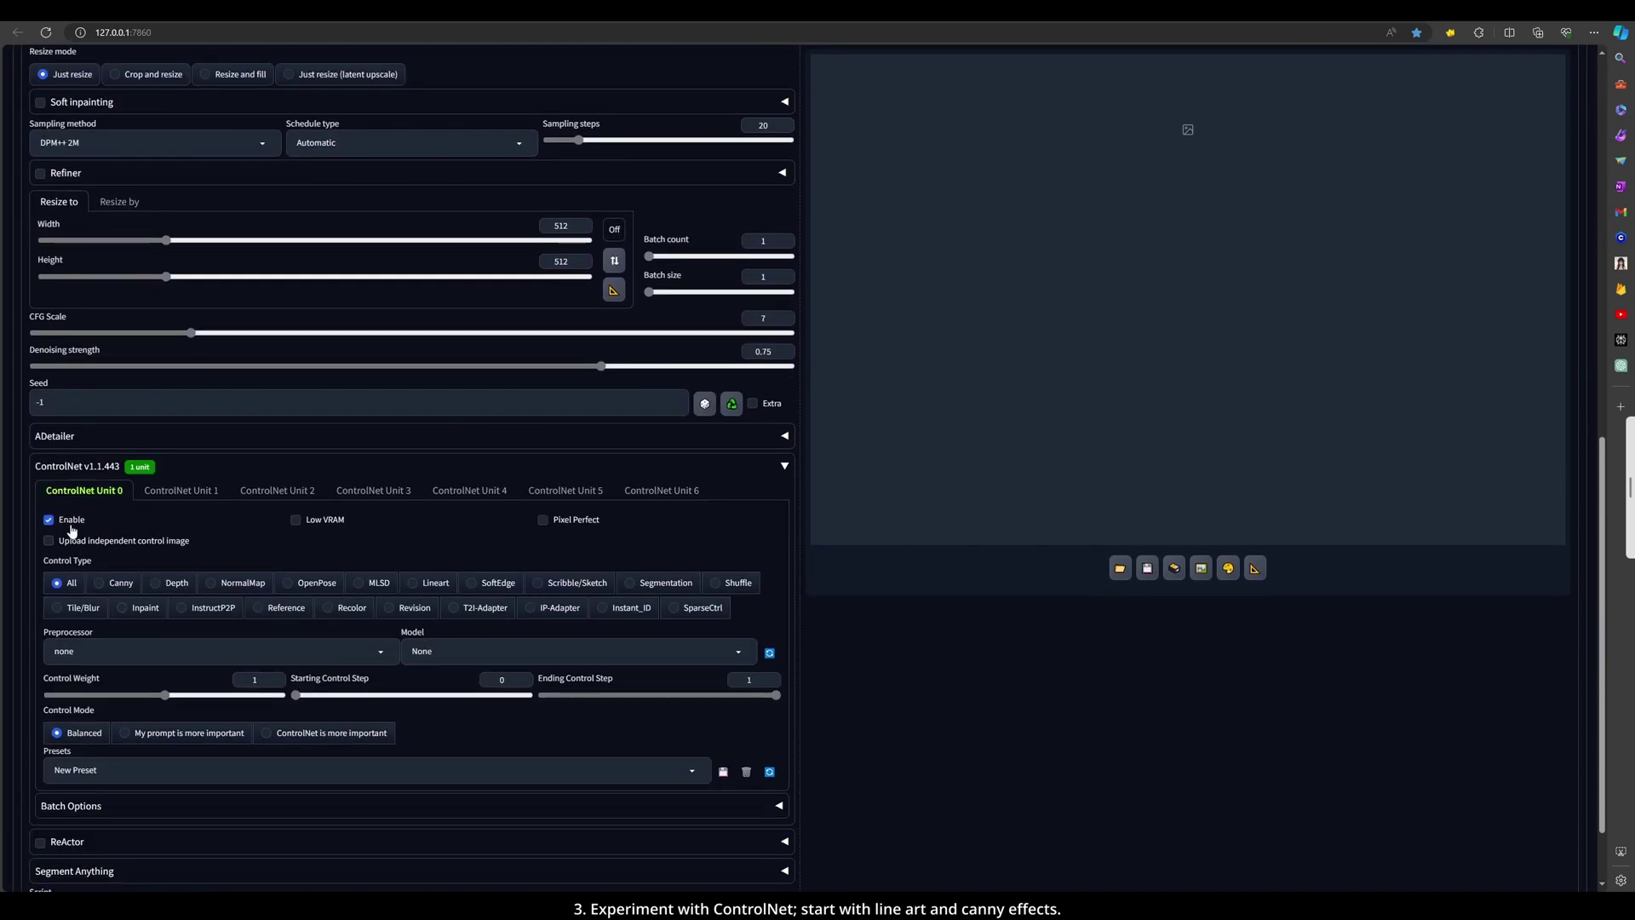
{"action": "left_click", "coordinate": [414, 584]}
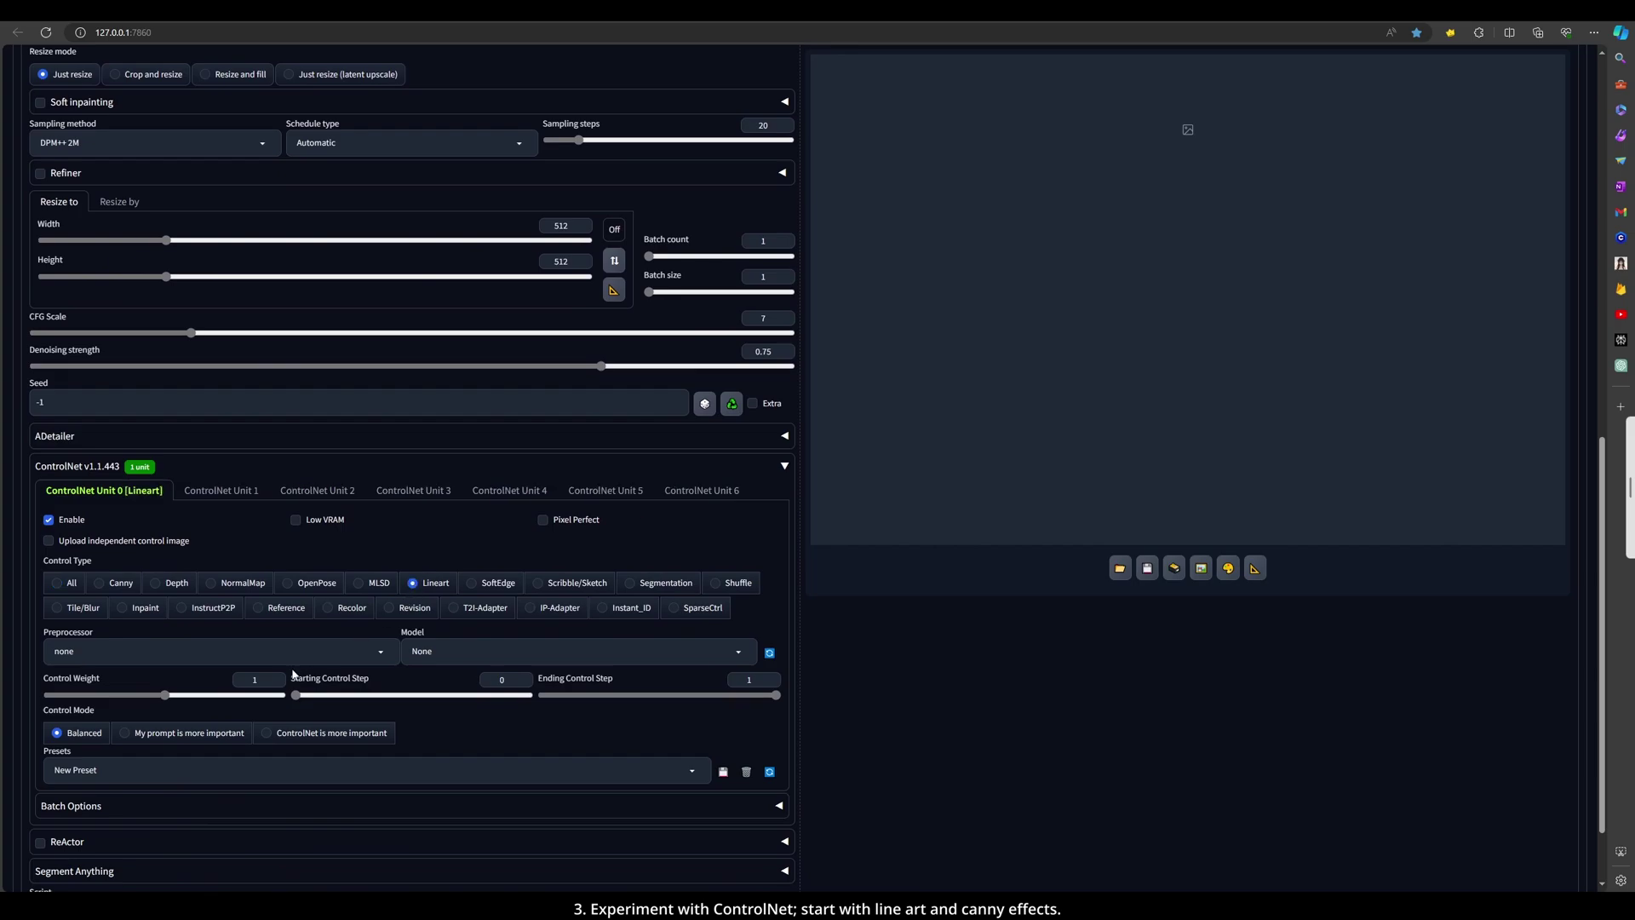
Set the Lineart unit's preprocessor to lineart_anime and its control weight to 0.6
{"action": "left_click", "coordinate": [211, 651]}
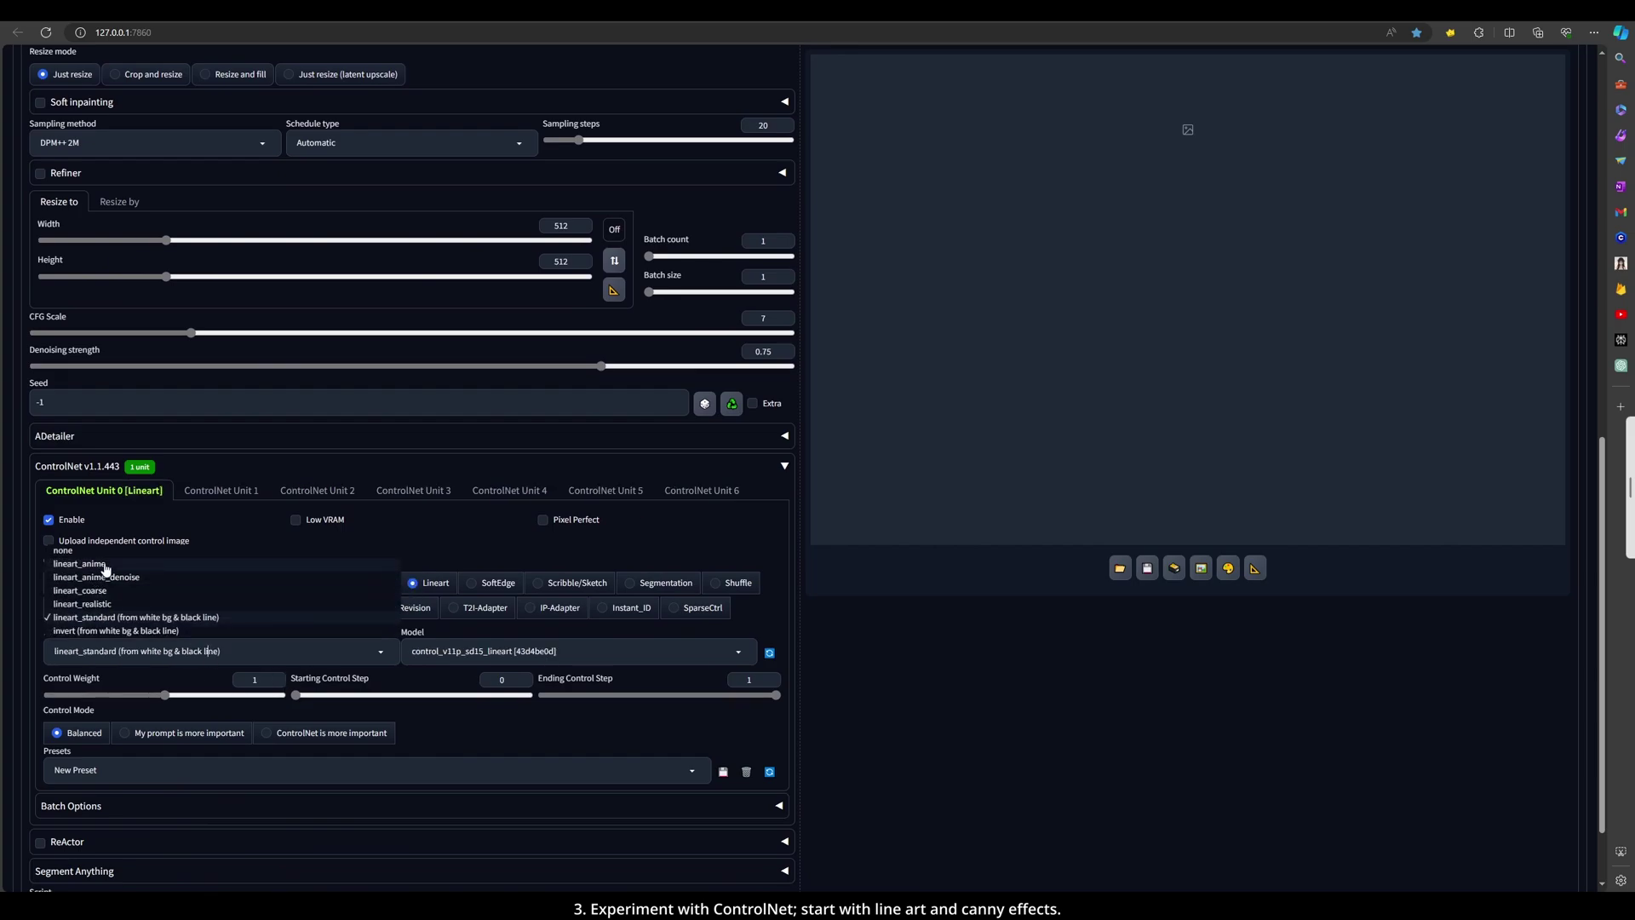
{"action": "left_click", "coordinate": [106, 565]}
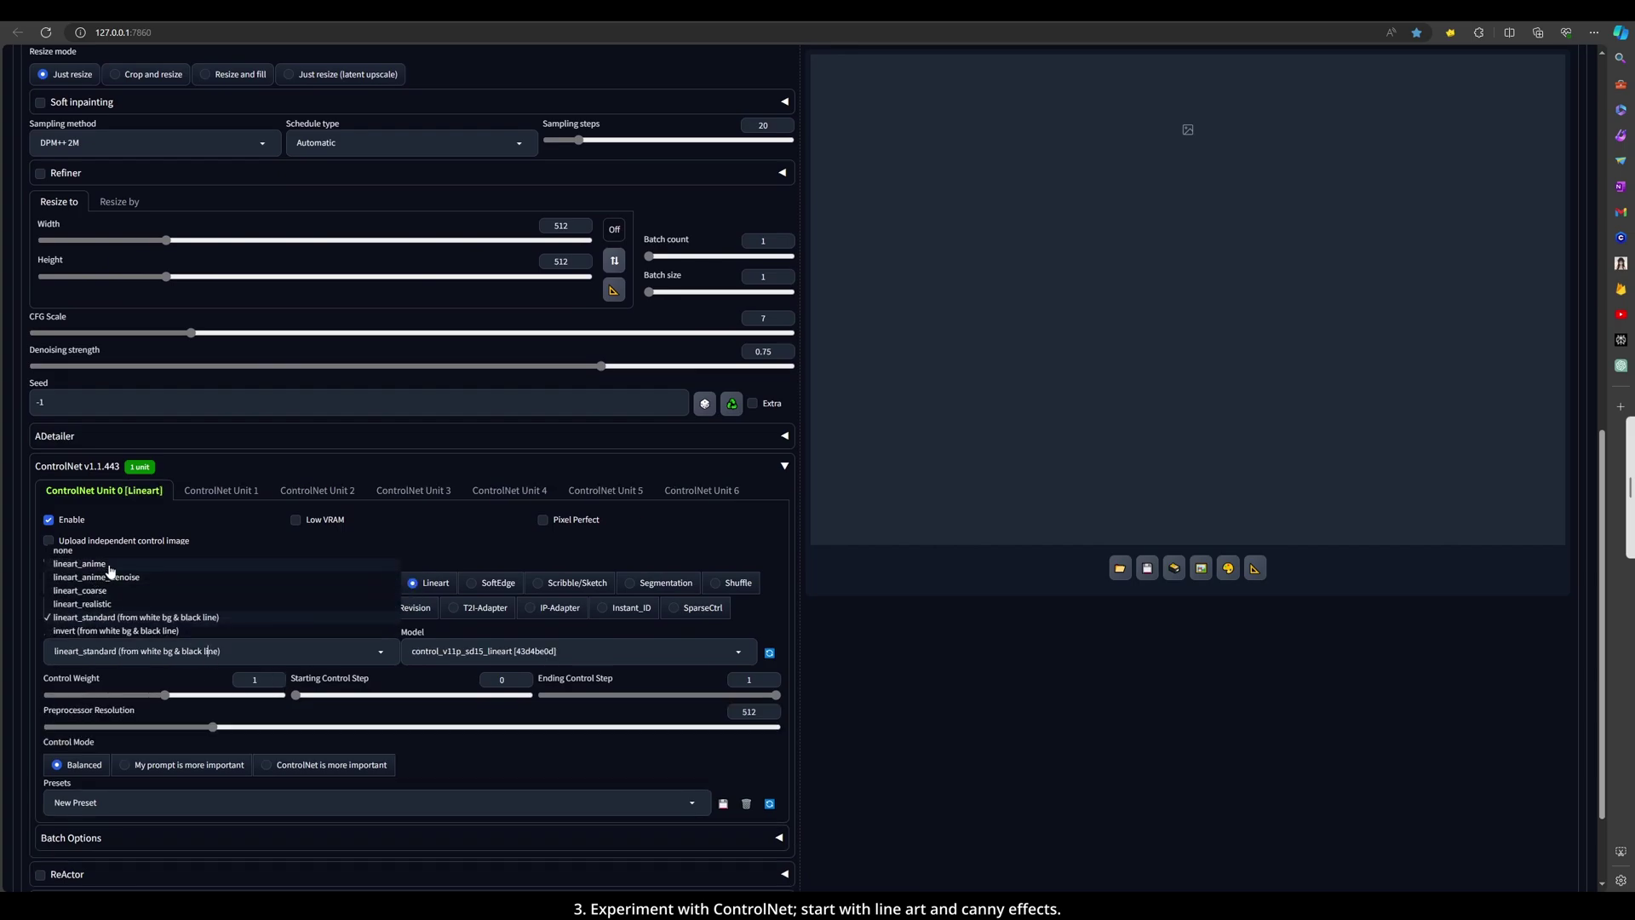
{"action": "left_click", "coordinate": [154, 656]}
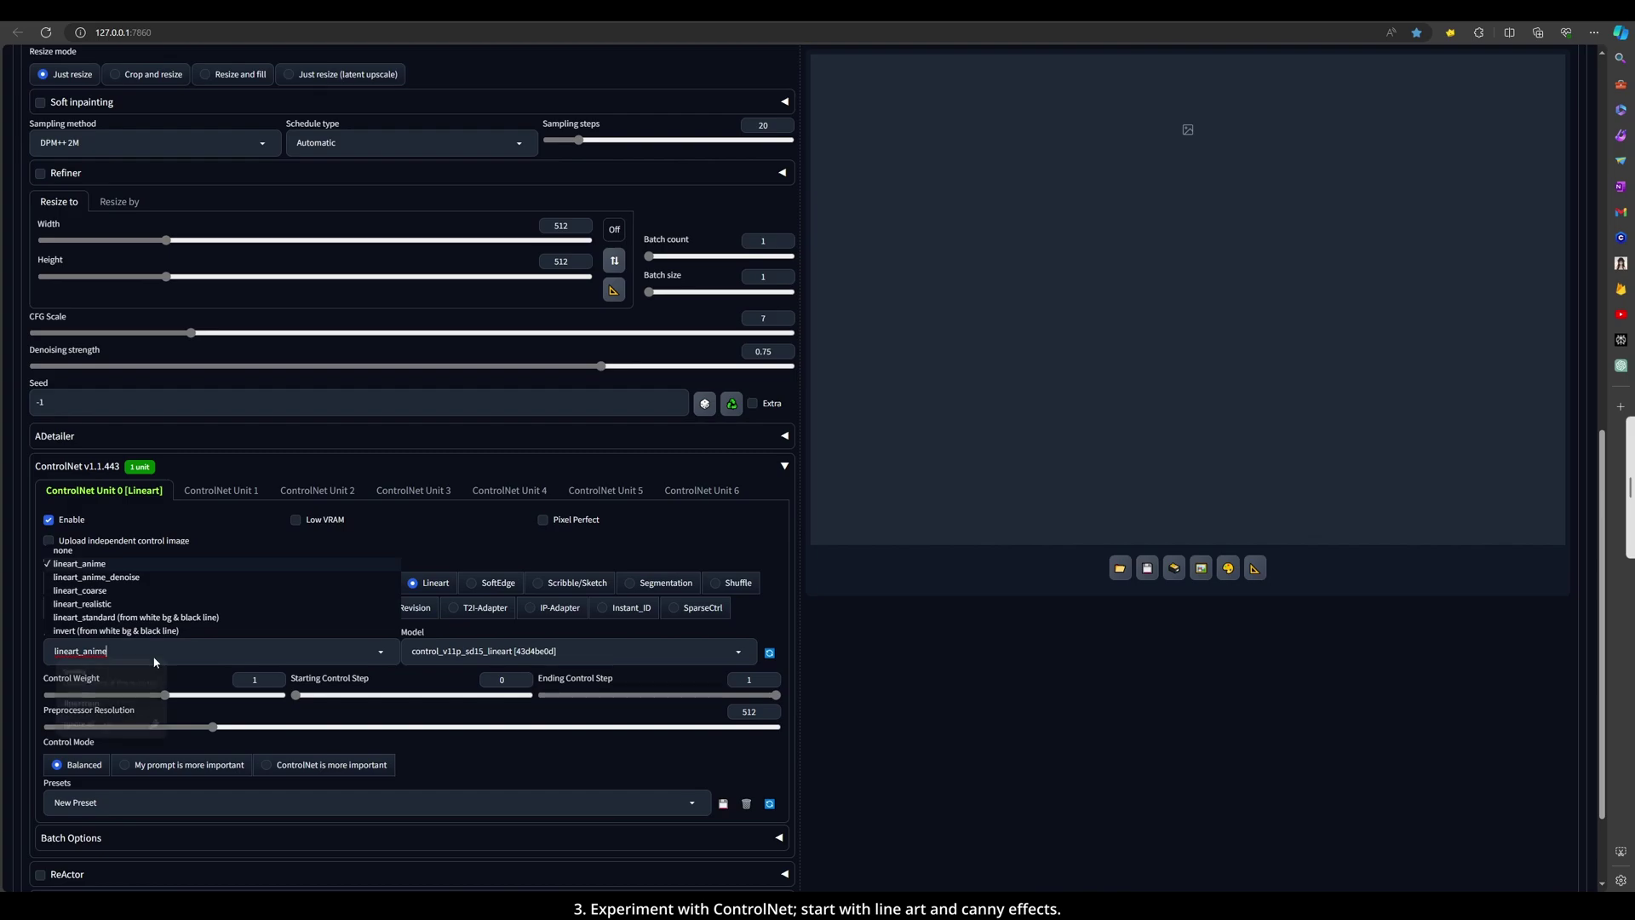
{"action": "left_click", "coordinate": [897, 738]}
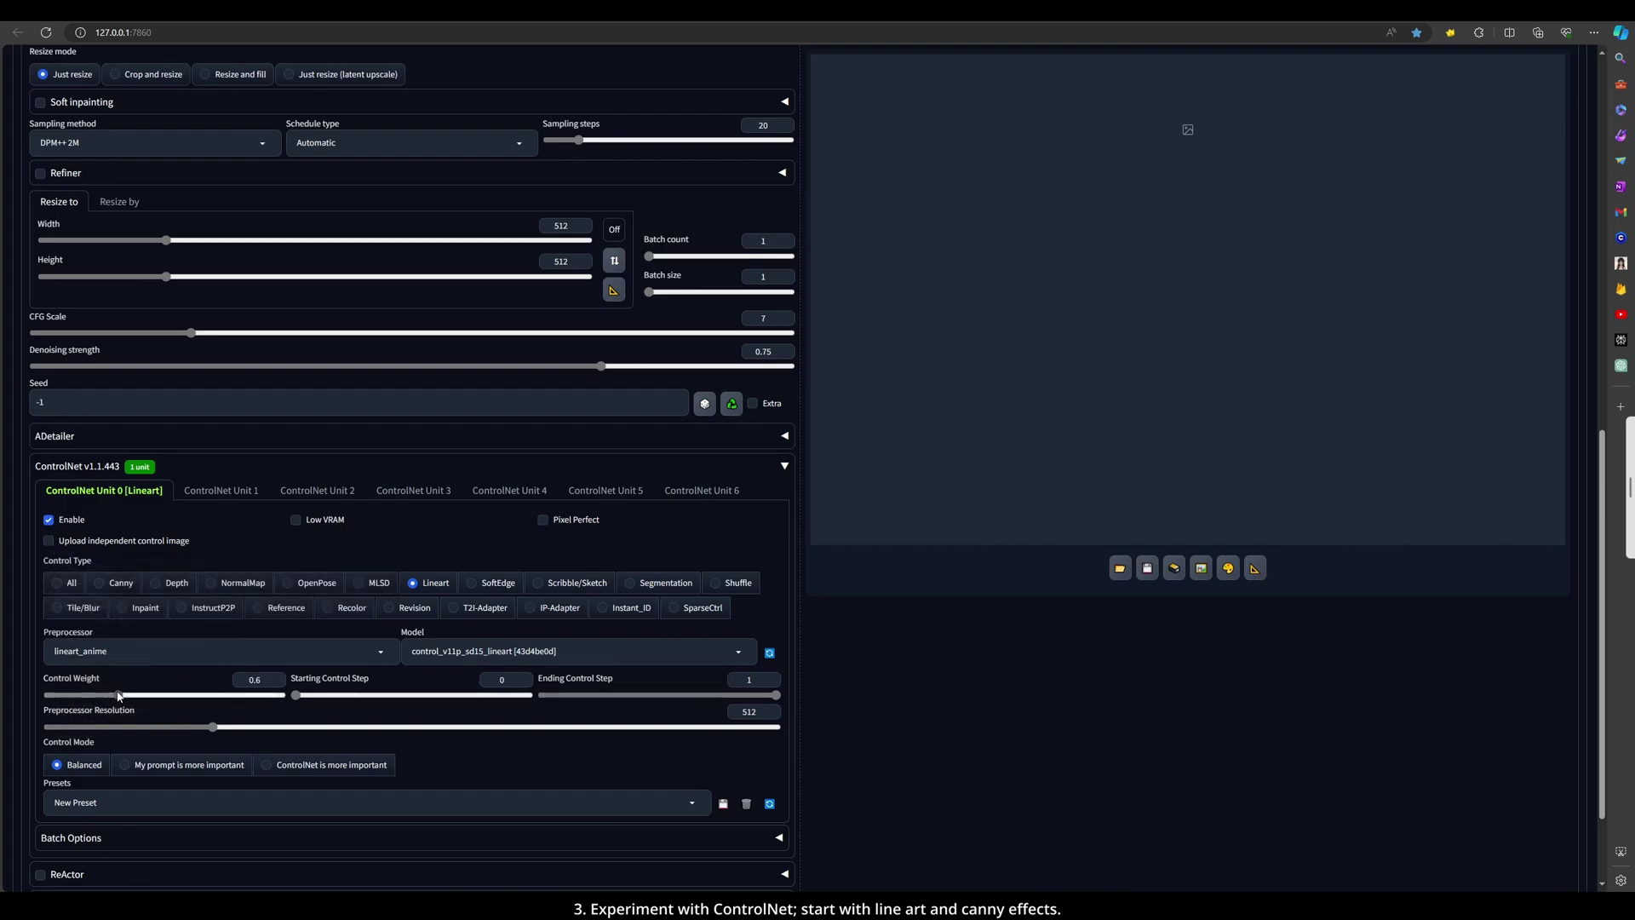
{"action": "left_click_drag", "start_coordinate": [165, 694], "coordinate": [127, 697]}
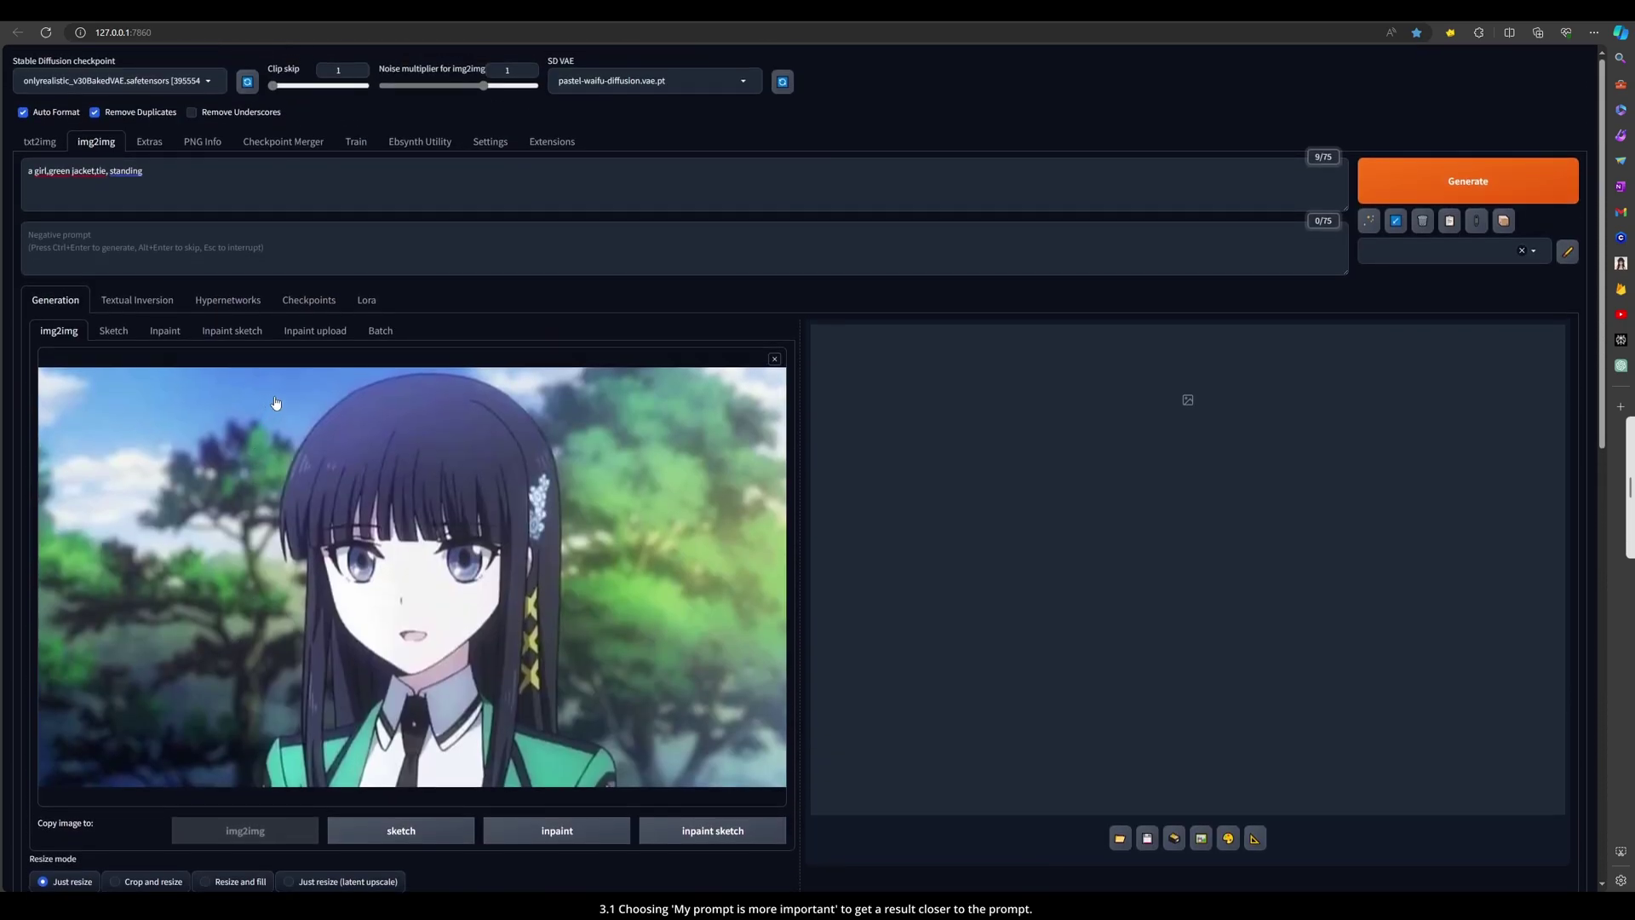
Lower the denoising strength to 0.55
{"action": "scroll", "coordinate": [396, 466], "scroll_direction": "down", "scroll_amount": 11}
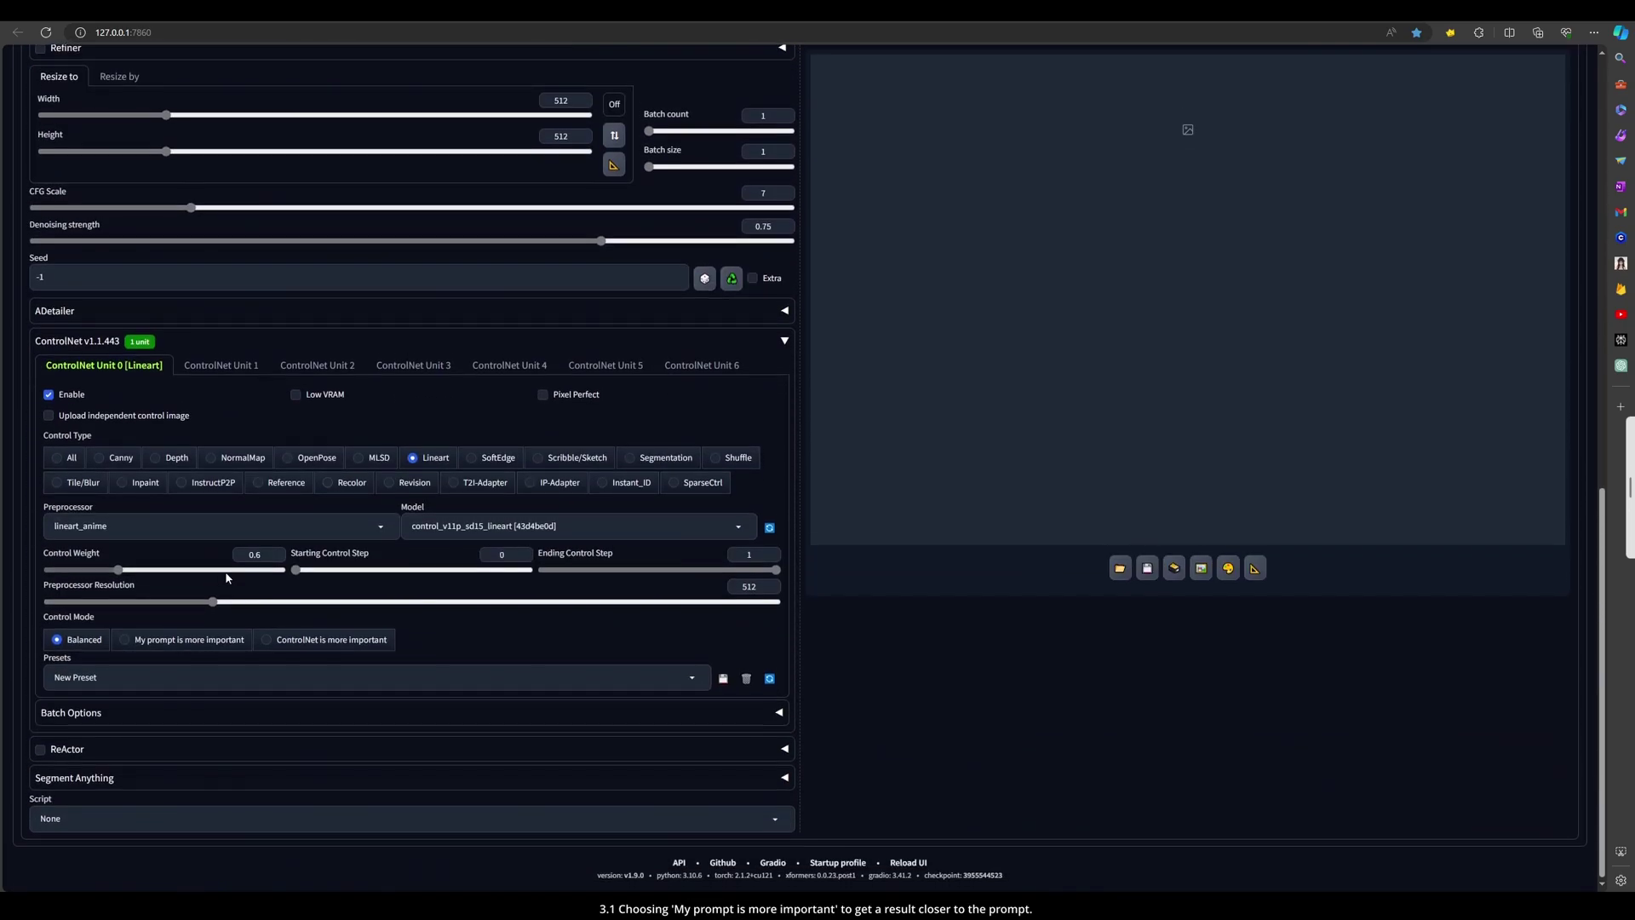
{"action": "scroll", "coordinate": [386, 524], "scroll_direction": "up", "scroll_amount": 6}
{"action": "scroll", "coordinate": [421, 574], "scroll_direction": "down", "scroll_amount": 3}
{"action": "left_click", "coordinate": [443, 494]}
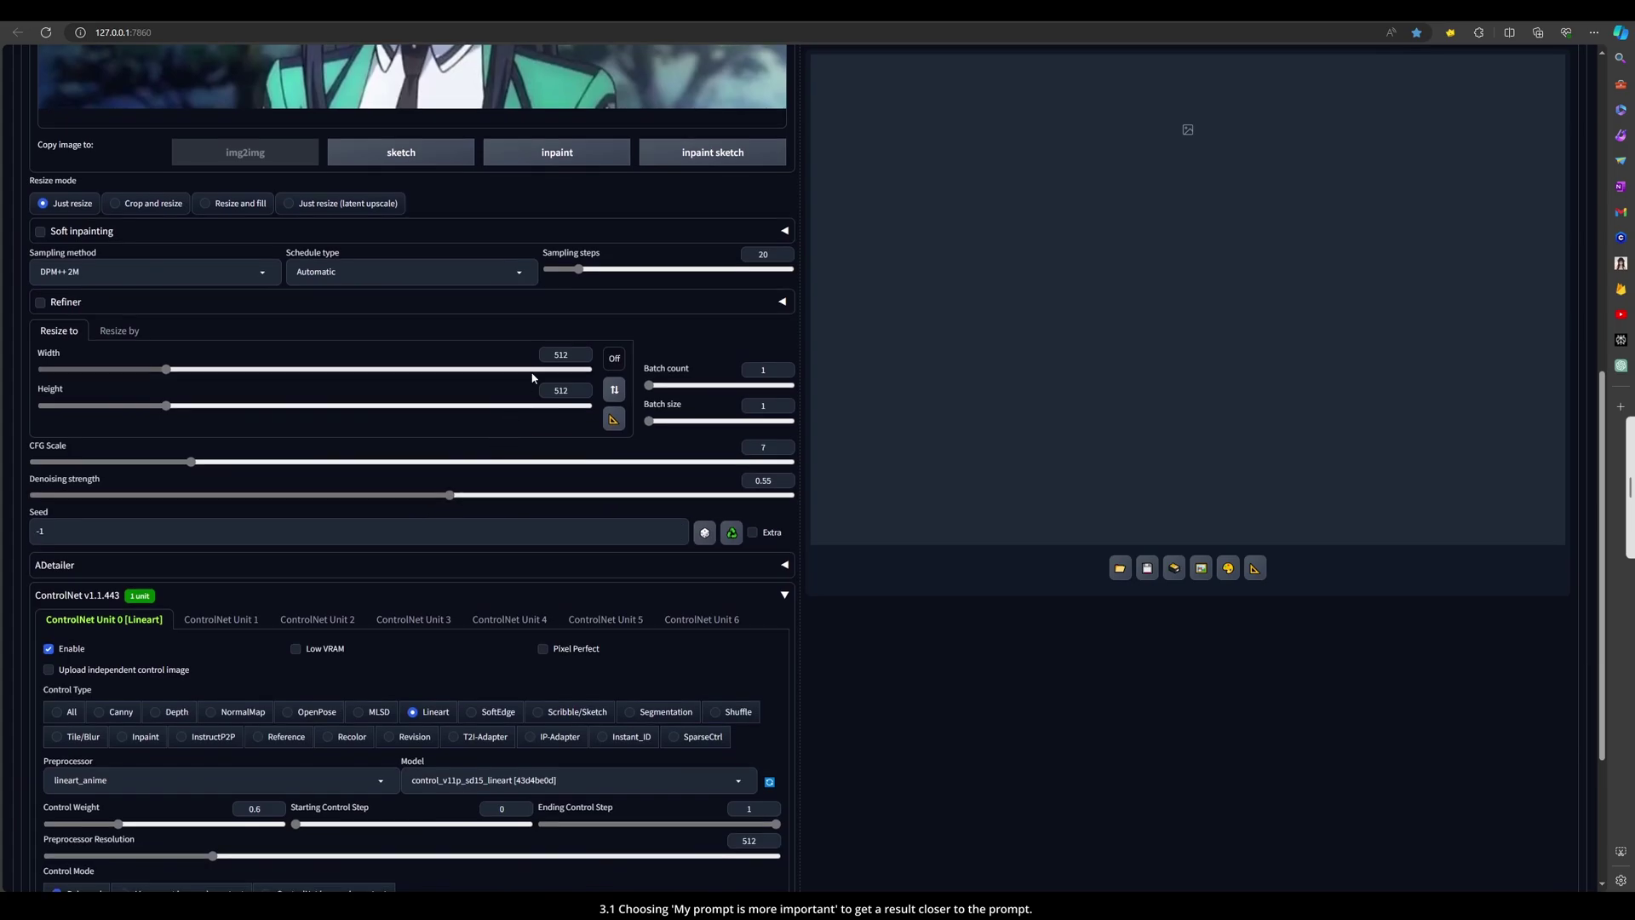
{"action": "scroll", "coordinate": [536, 376], "scroll_direction": "up", "scroll_amount": 4}
{"action": "scroll", "coordinate": [580, 551], "scroll_direction": "down", "scroll_amount": 1}
Set the output width to 720 and height to 1280, and lock the aspect ratio
{"action": "scroll", "coordinate": [616, 616], "scroll_direction": "up", "scroll_amount": 2}
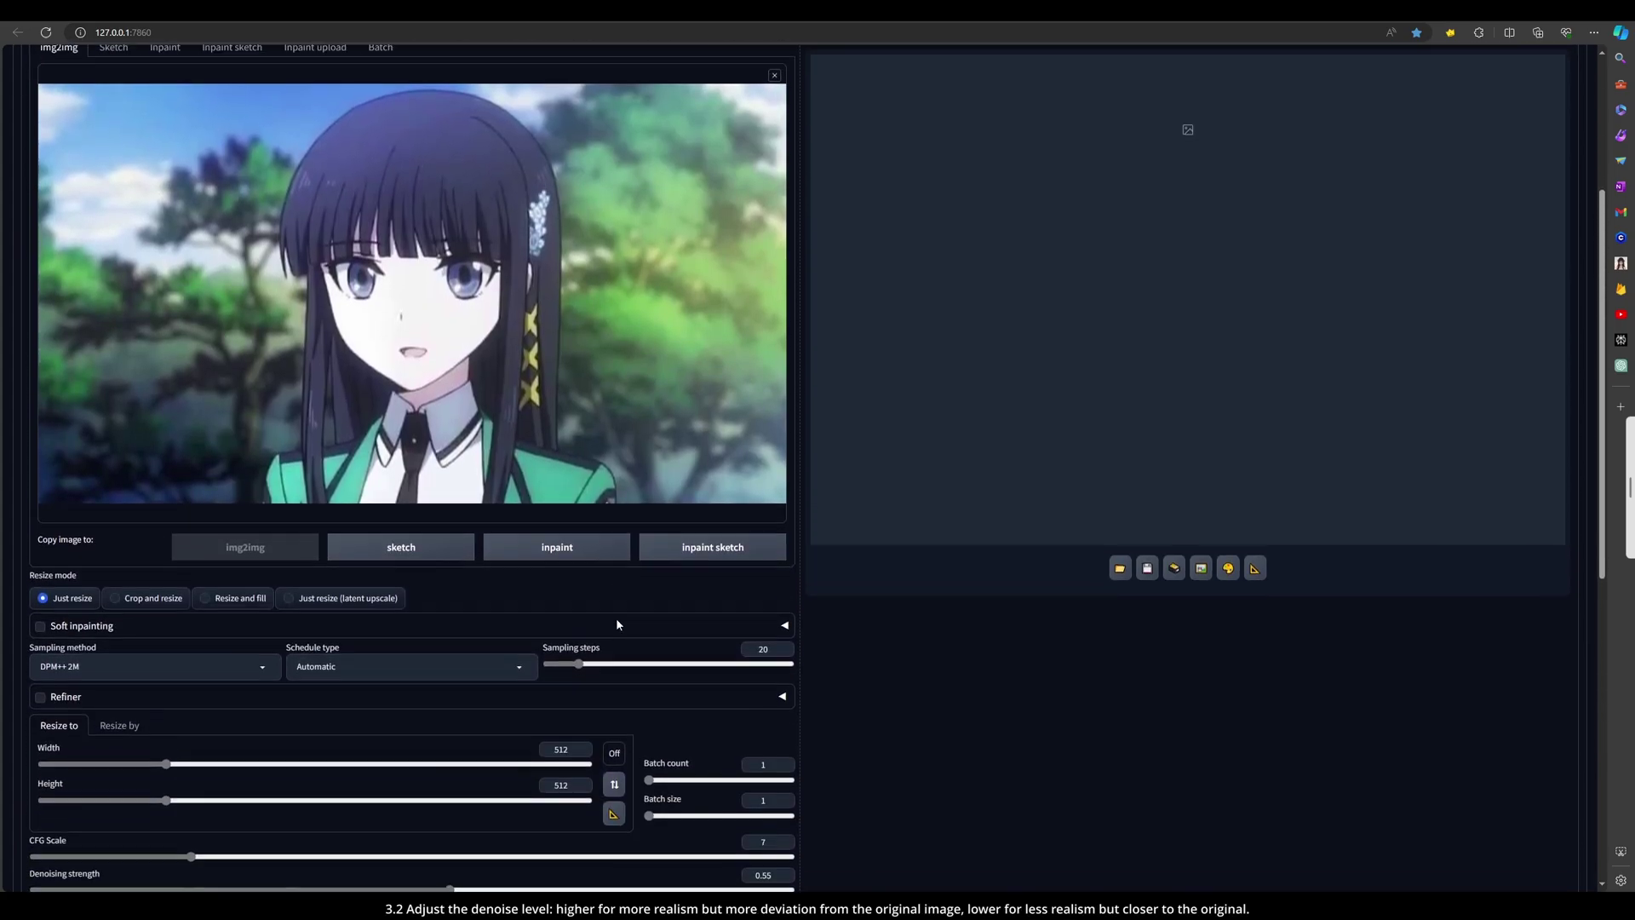
{"action": "left_click", "coordinate": [121, 716]}
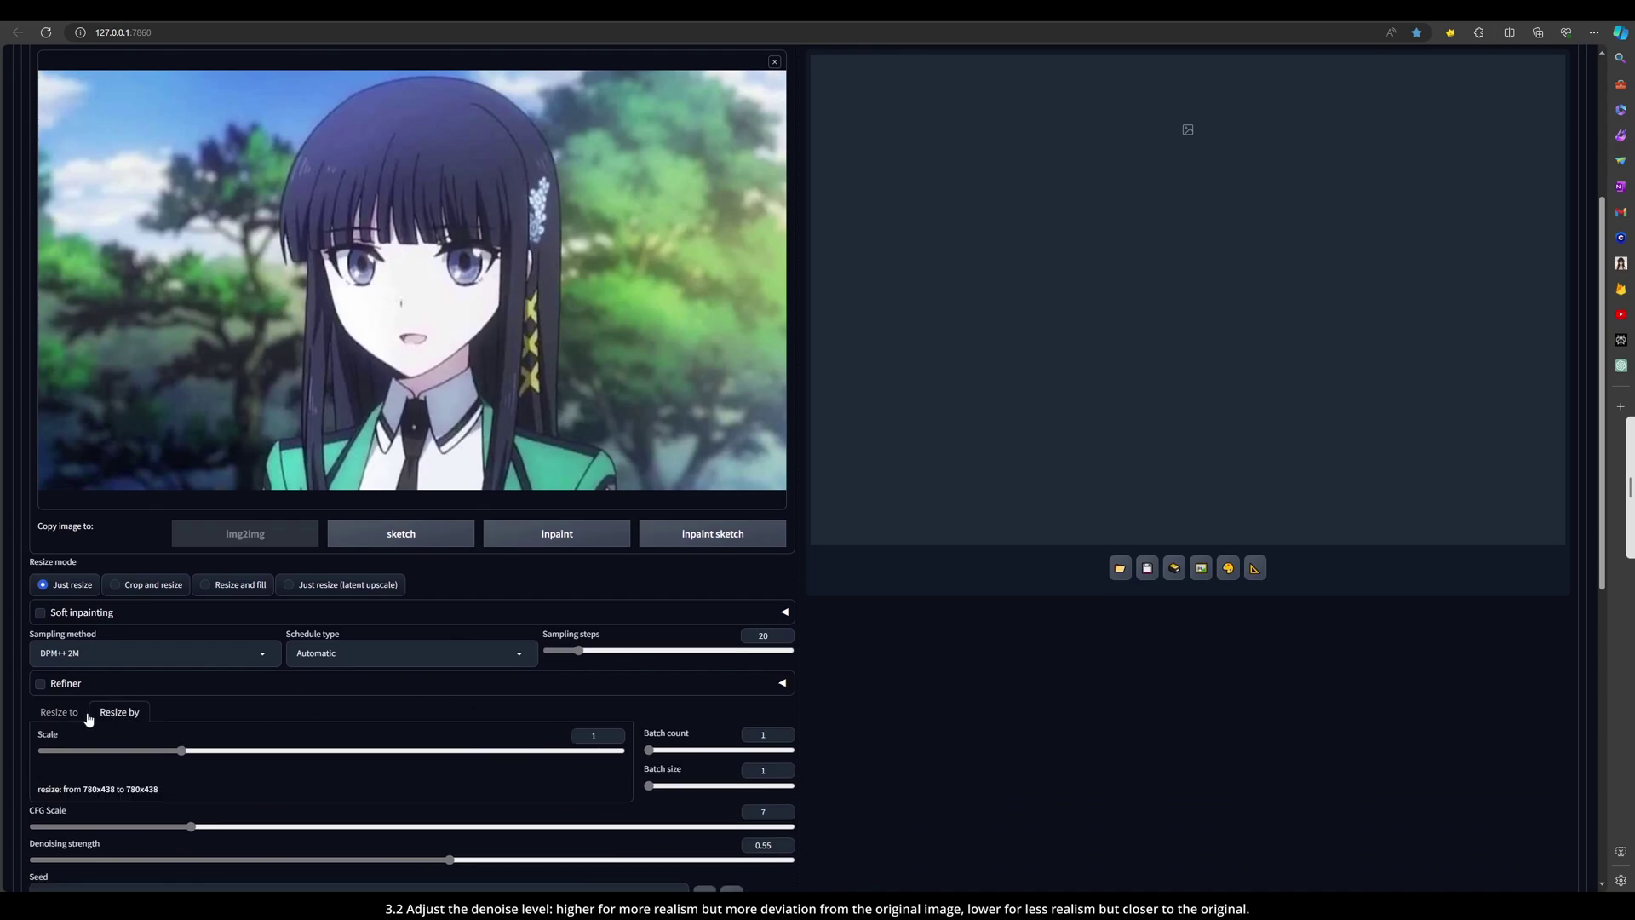
{"action": "left_click", "coordinate": [62, 713]}
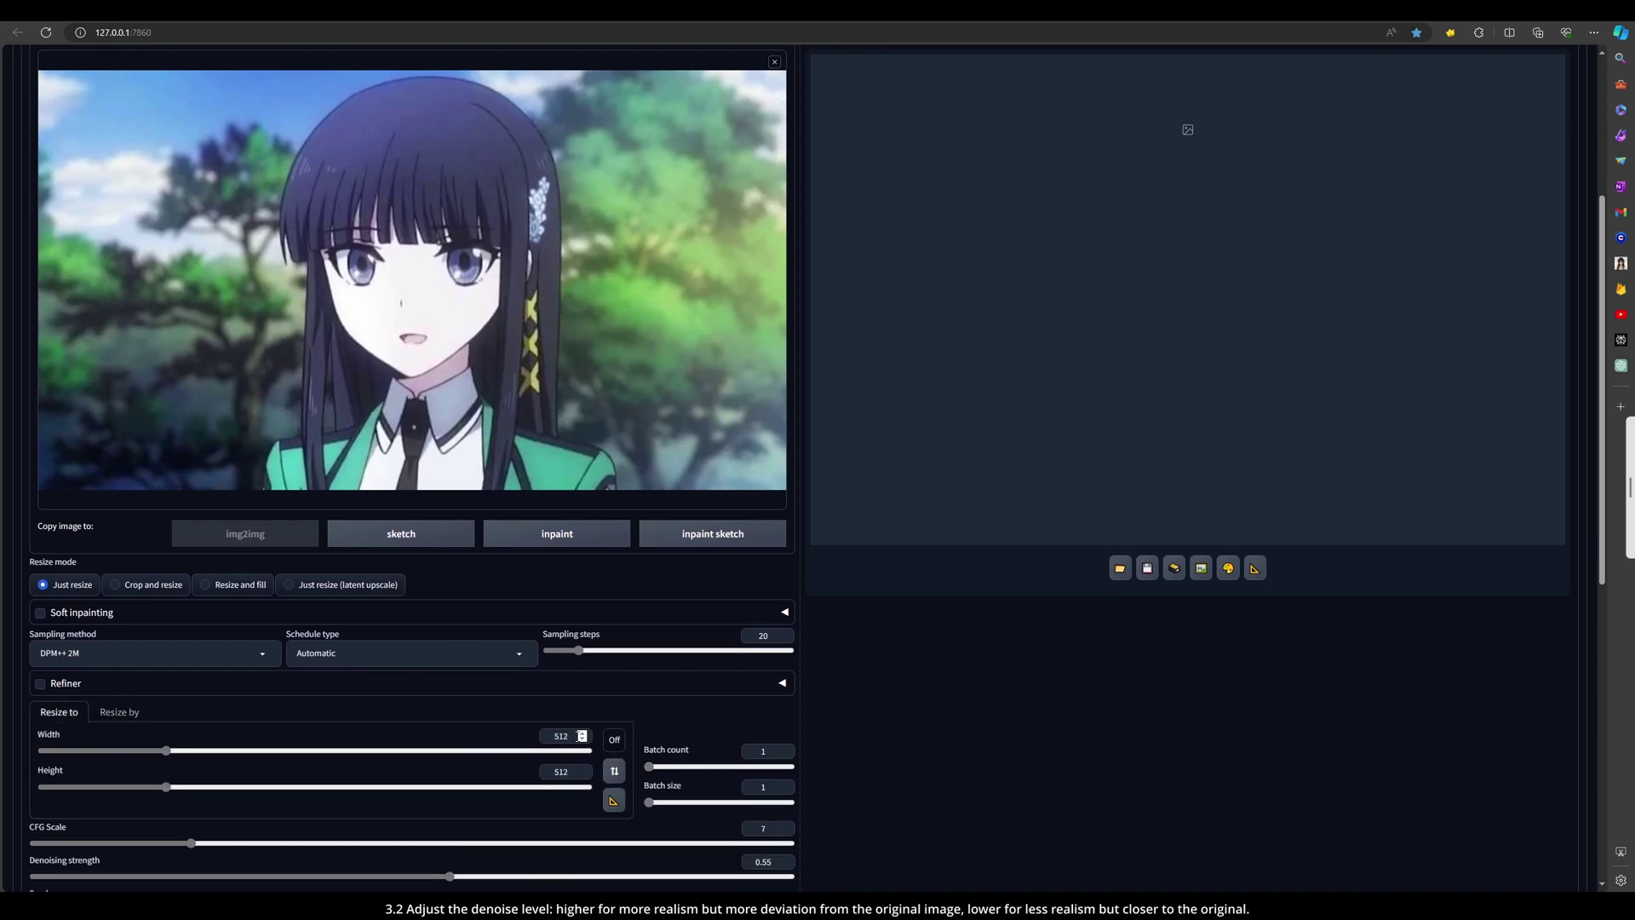
{"action": "left_click", "coordinate": [556, 734]}
{"action": "type", "text": "720"}
{"action": "key", "text": "Tab"}
{"action": "type", "text": "1280"}
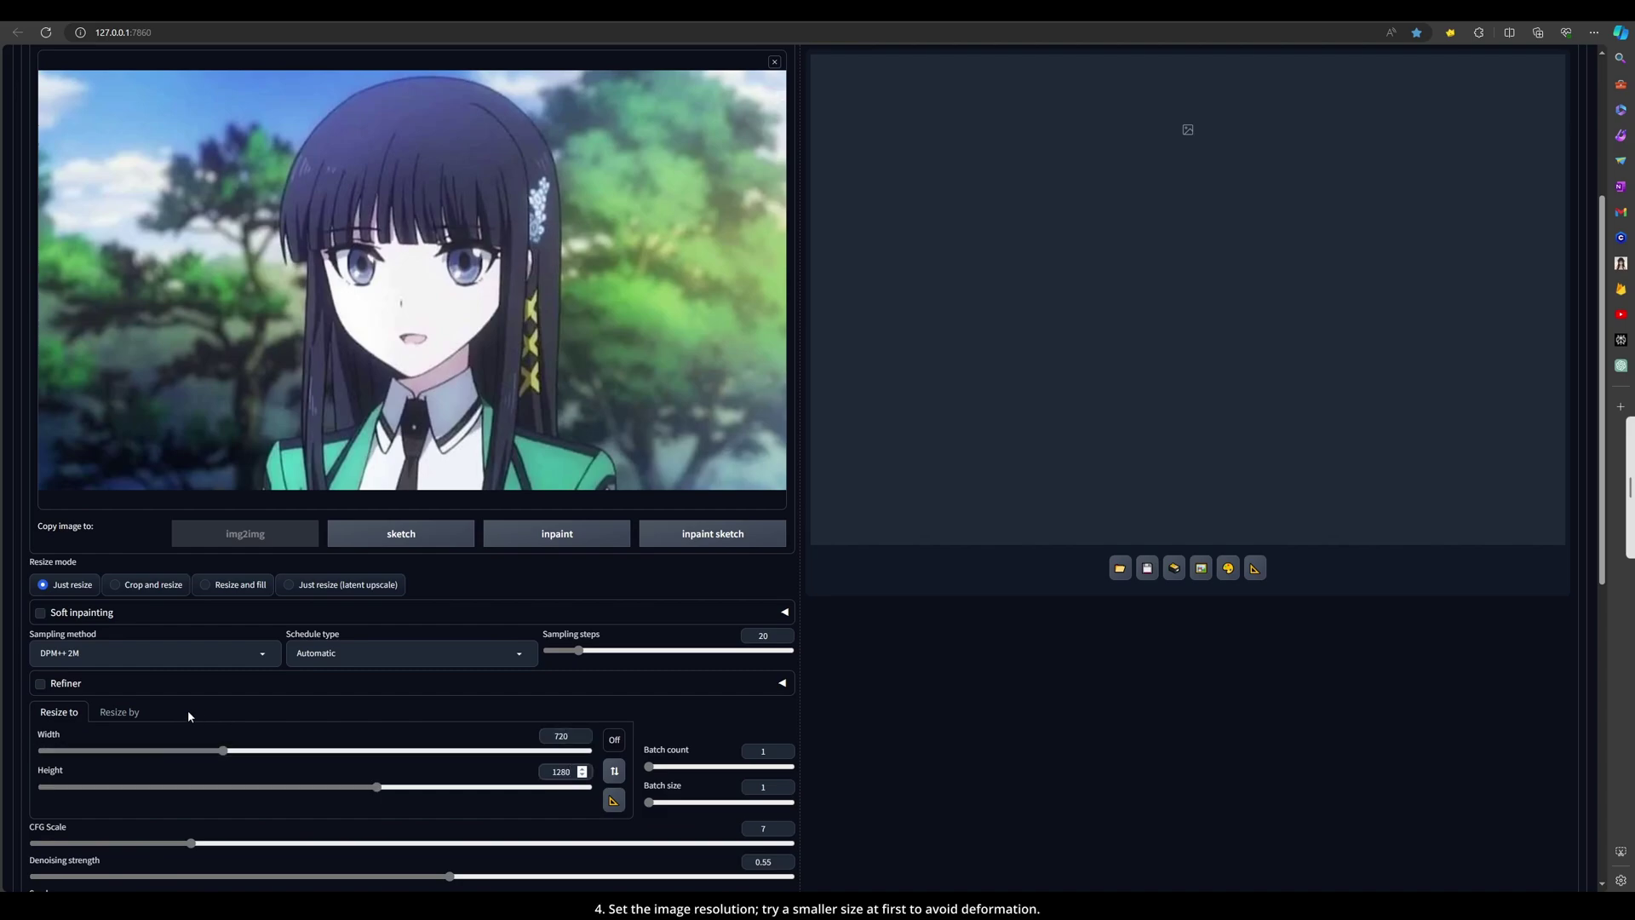
{"action": "left_click", "coordinate": [615, 740]}
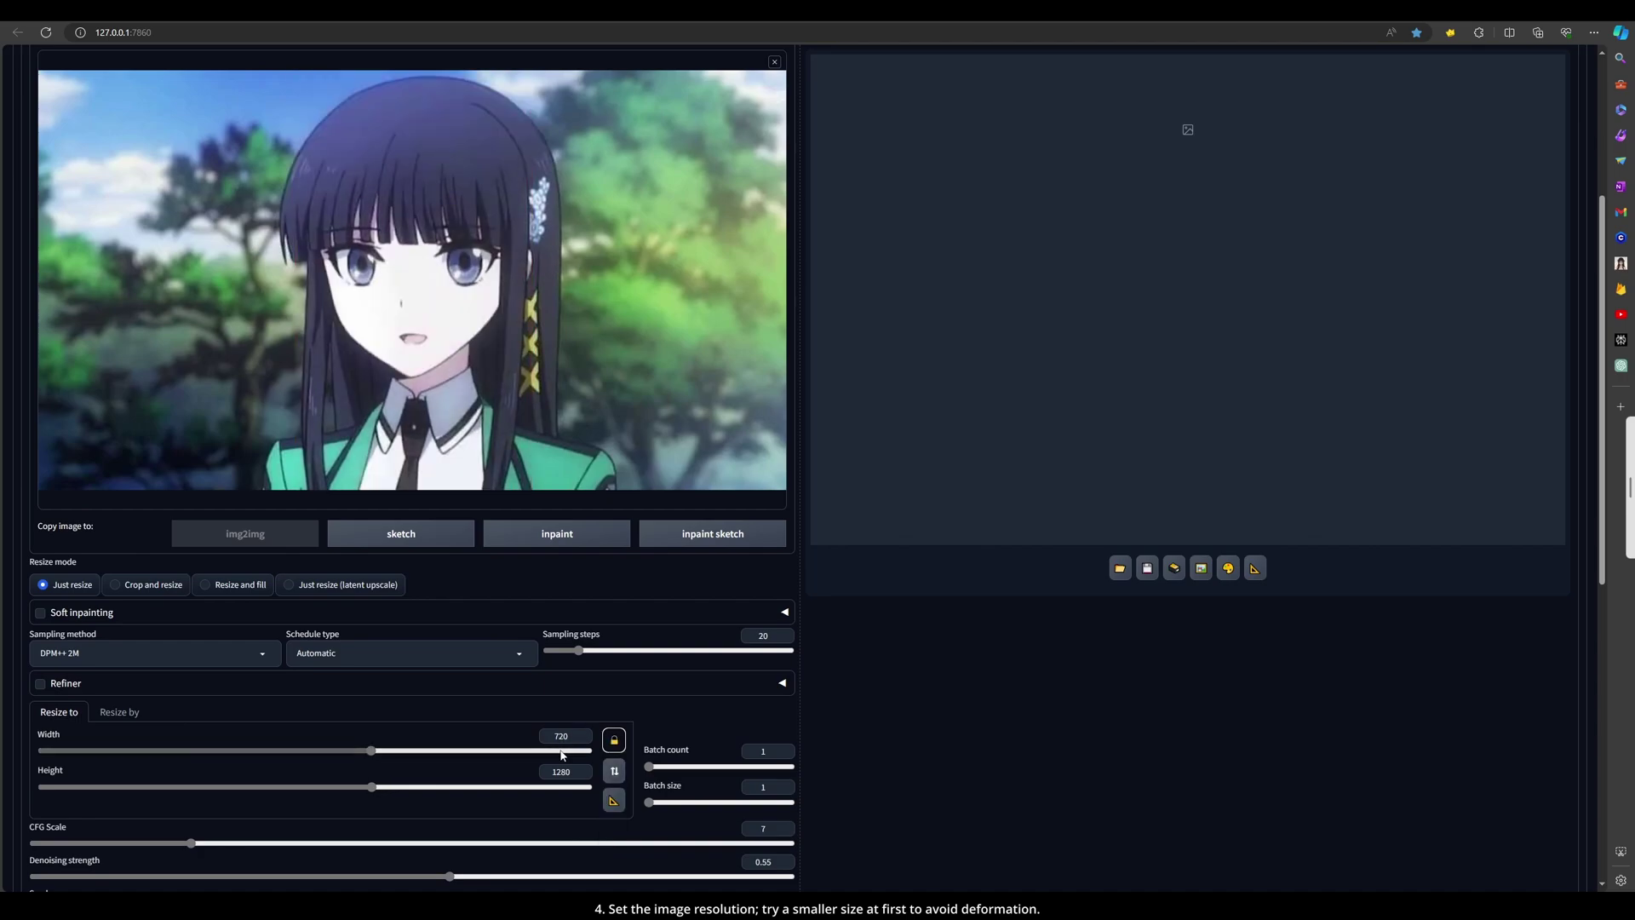
Set the height to 1024 with the ratio locked and swap the dimensions to get 1024 by 576
{"action": "double_click", "coordinate": [576, 775]}
{"action": "type", "text": "10"}
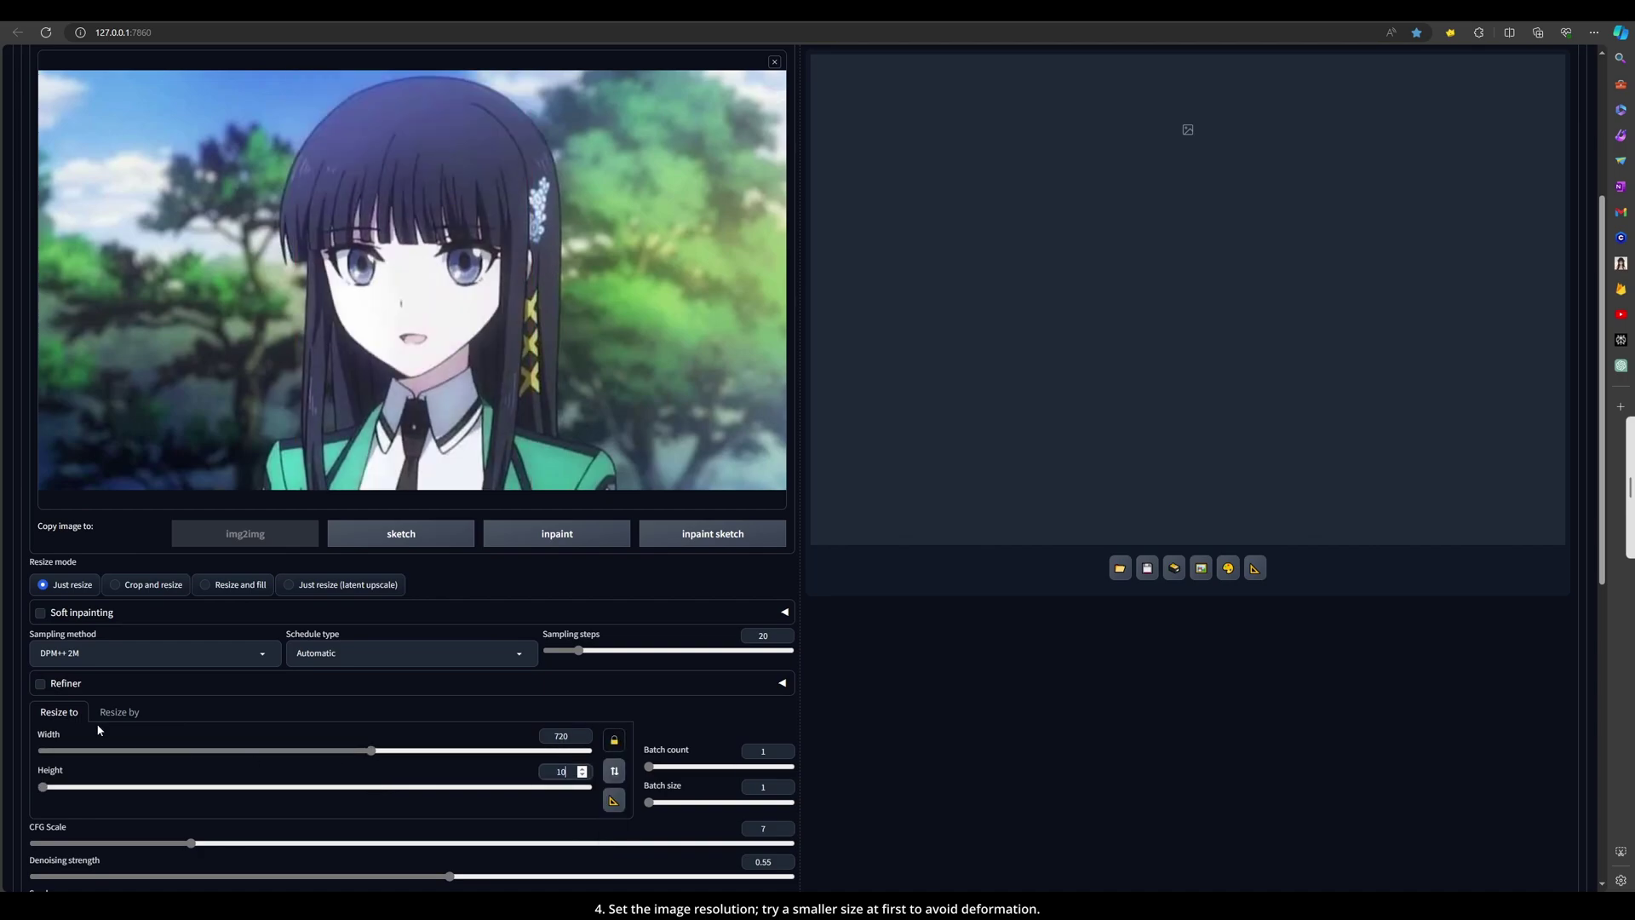
{"action": "type", "text": "24"}
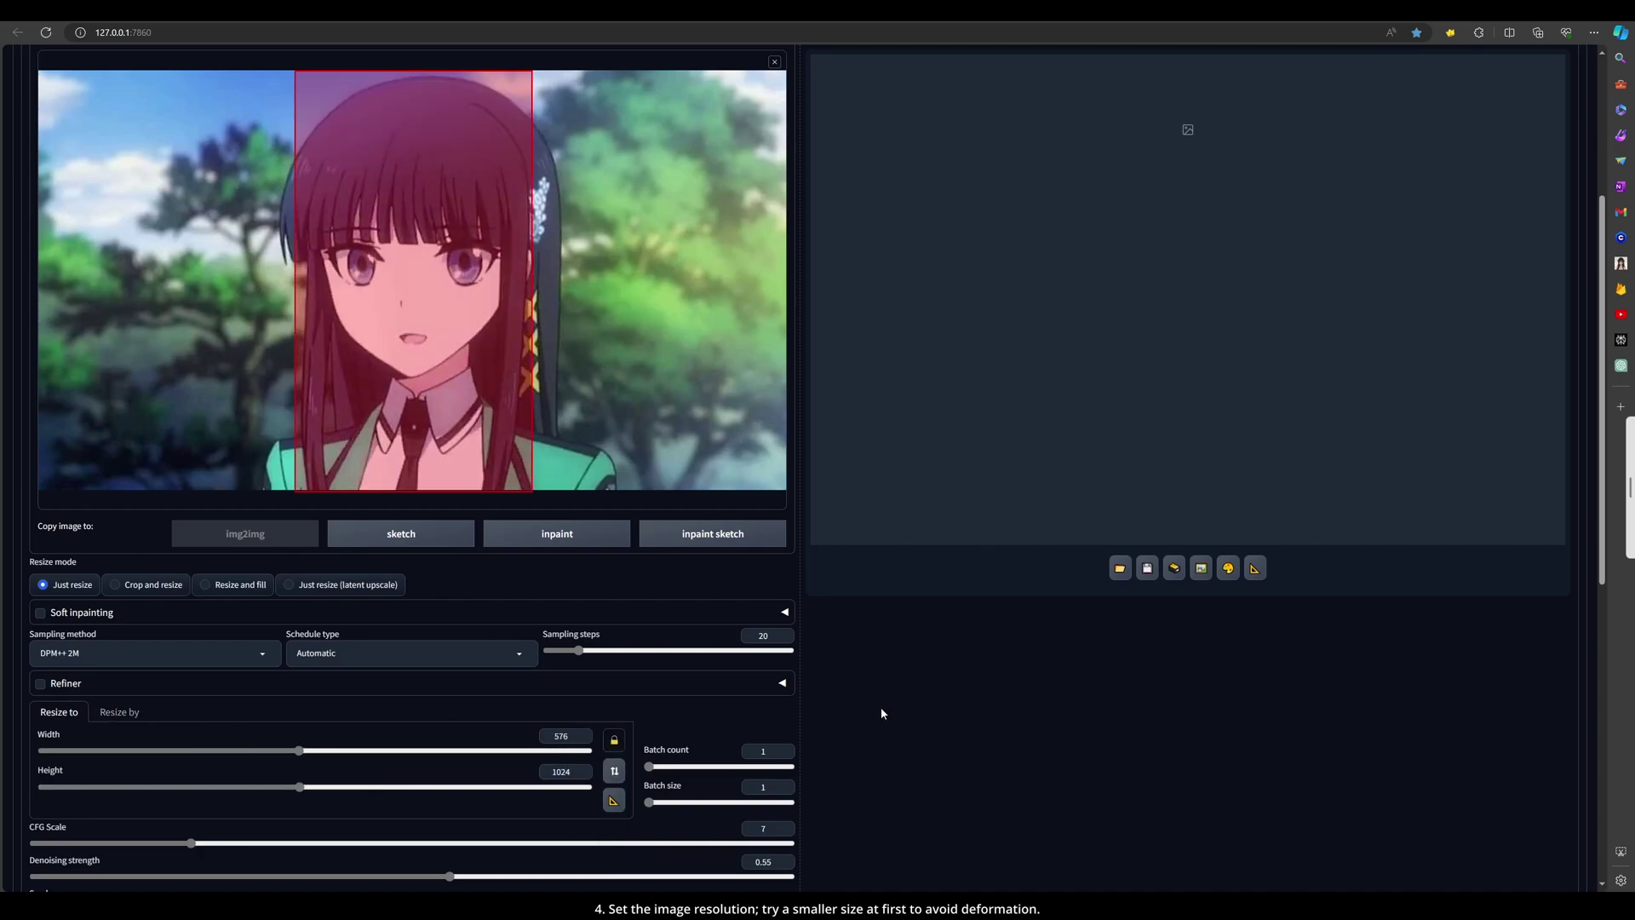
{"action": "left_click", "coordinate": [614, 771]}
{"action": "left_click", "coordinate": [564, 736]}
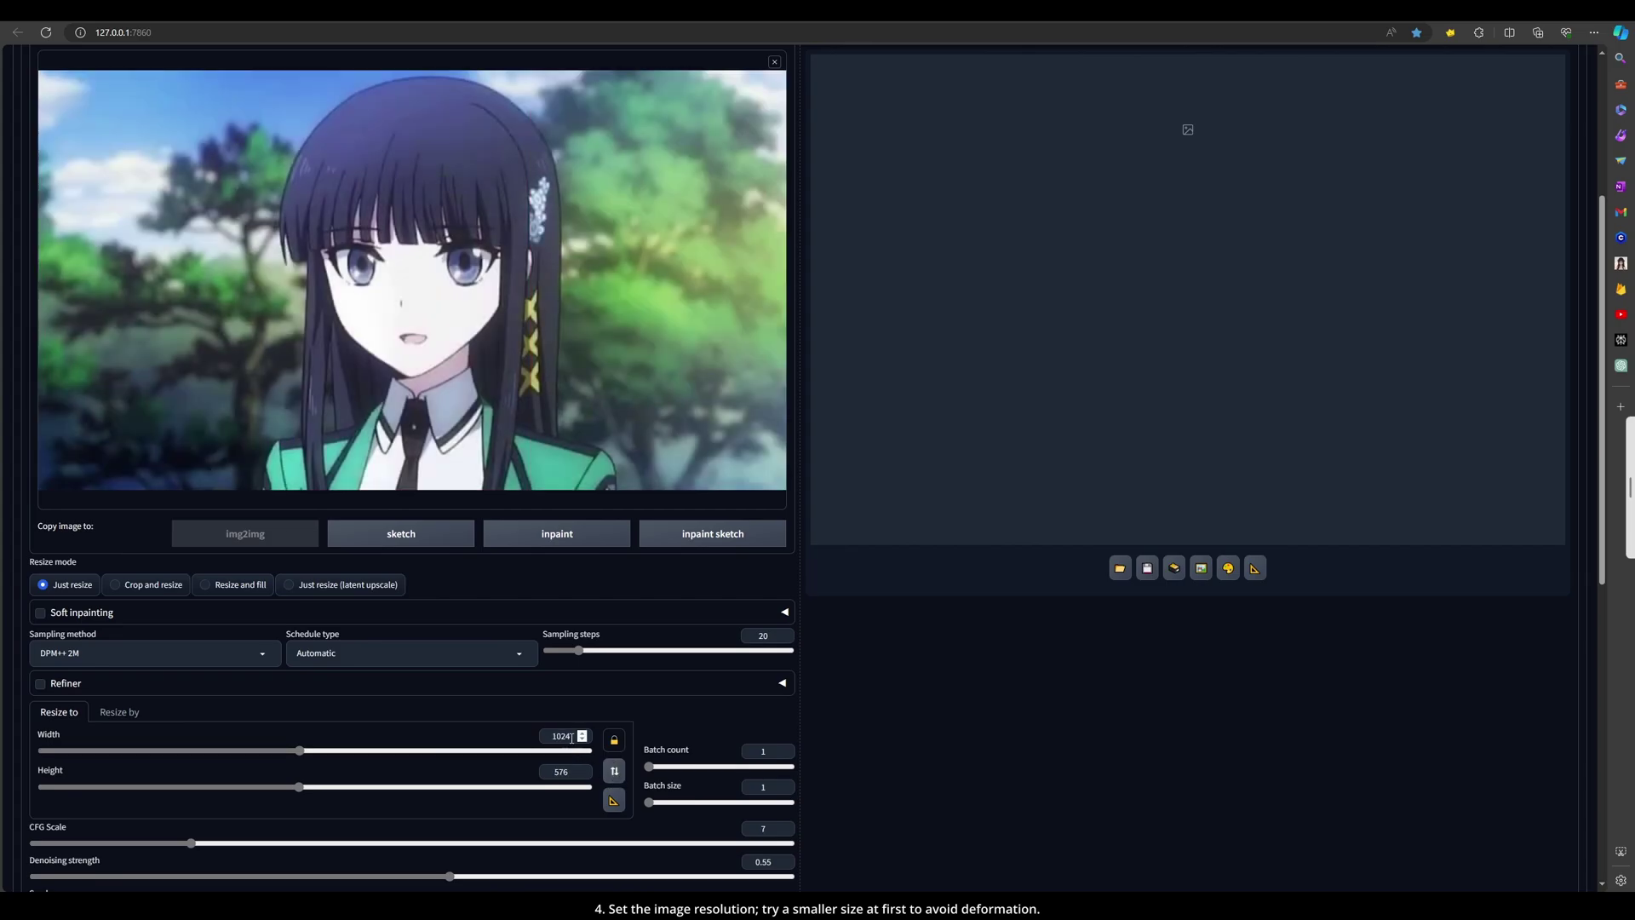
Generate the img2img result and compare it with the reference image
{"action": "scroll", "coordinate": [1025, 769], "scroll_direction": "up", "scroll_amount": 4}
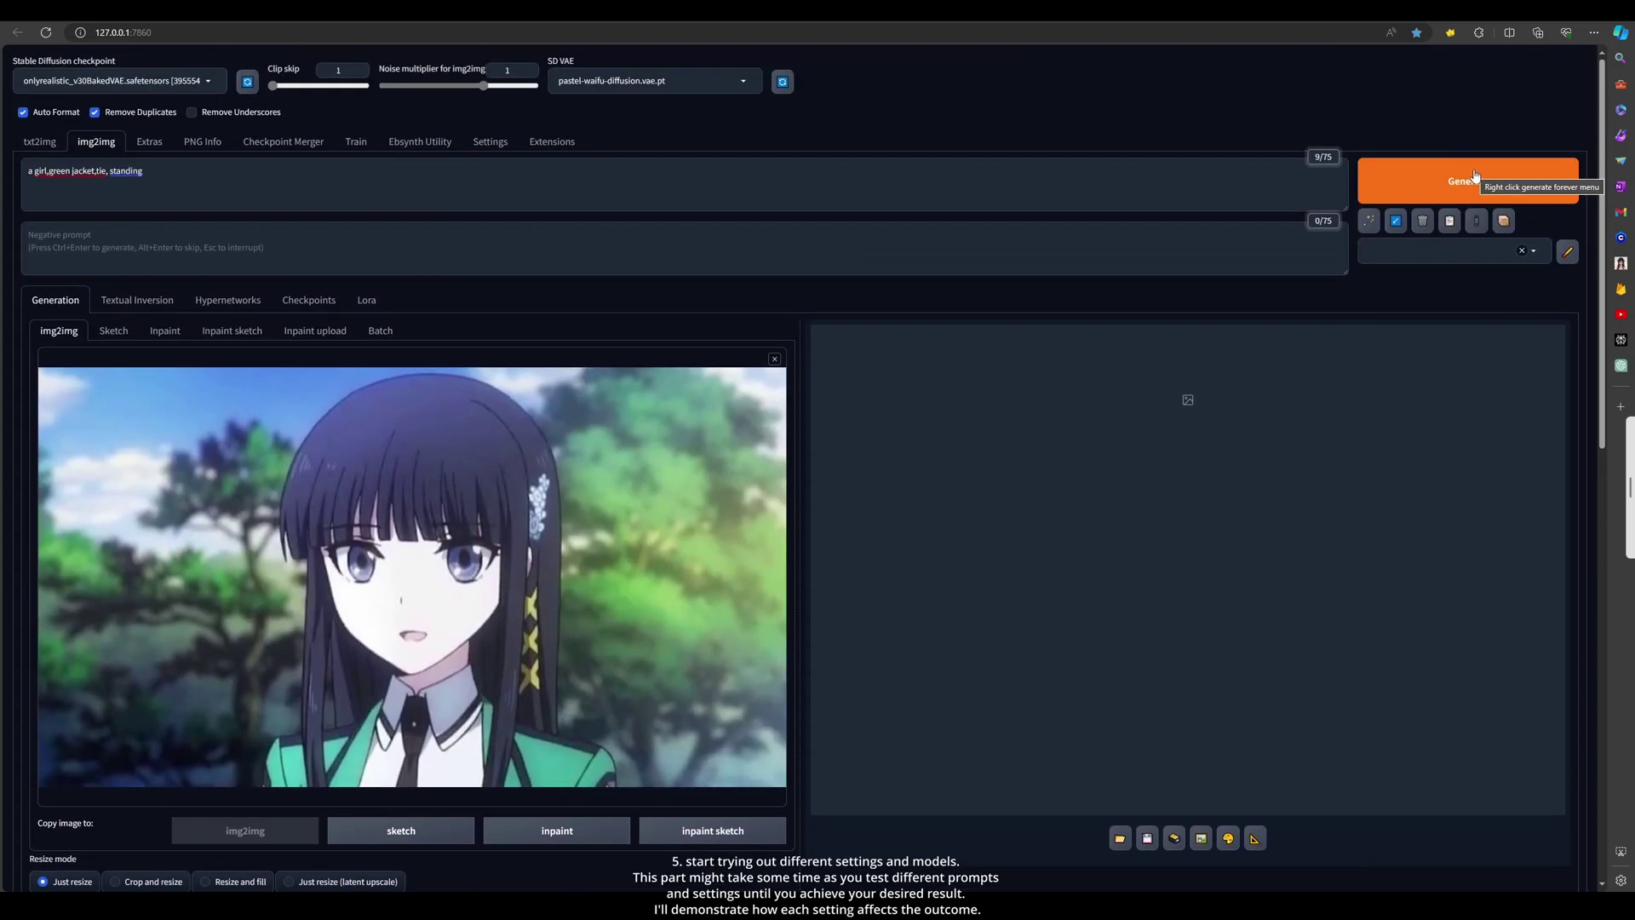
{"action": "left_click", "coordinate": [1347, 195]}
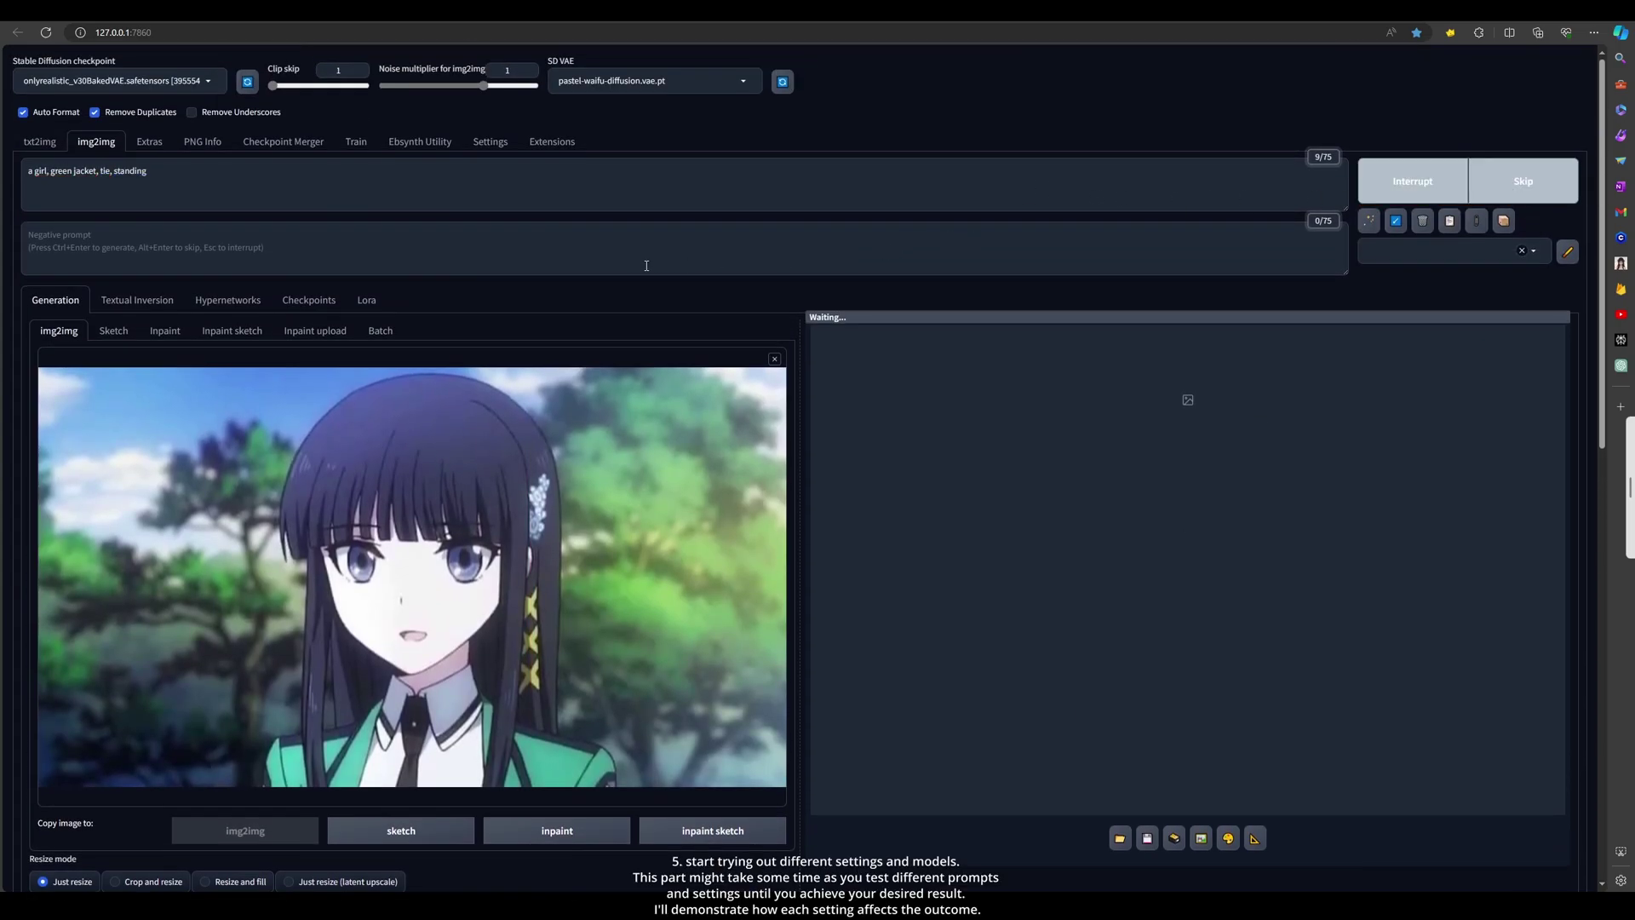
{"action": "scroll", "coordinate": [1149, 498], "scroll_direction": "down", "scroll_amount": 3}
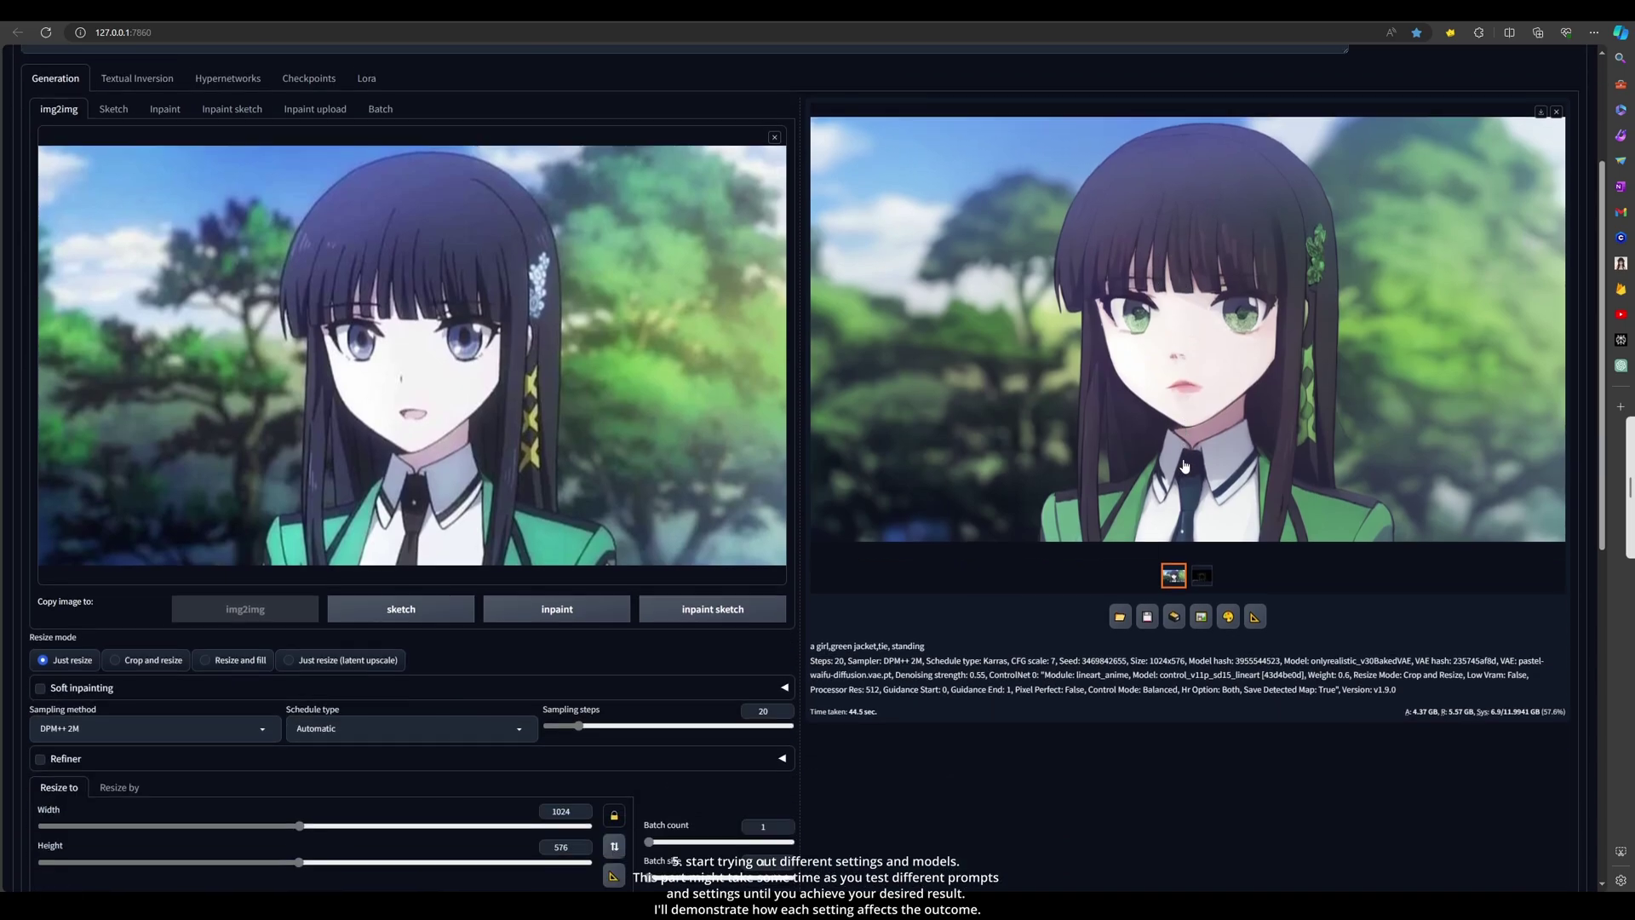
{"action": "scroll", "coordinate": [1141, 464], "scroll_direction": "up", "scroll_amount": 1}
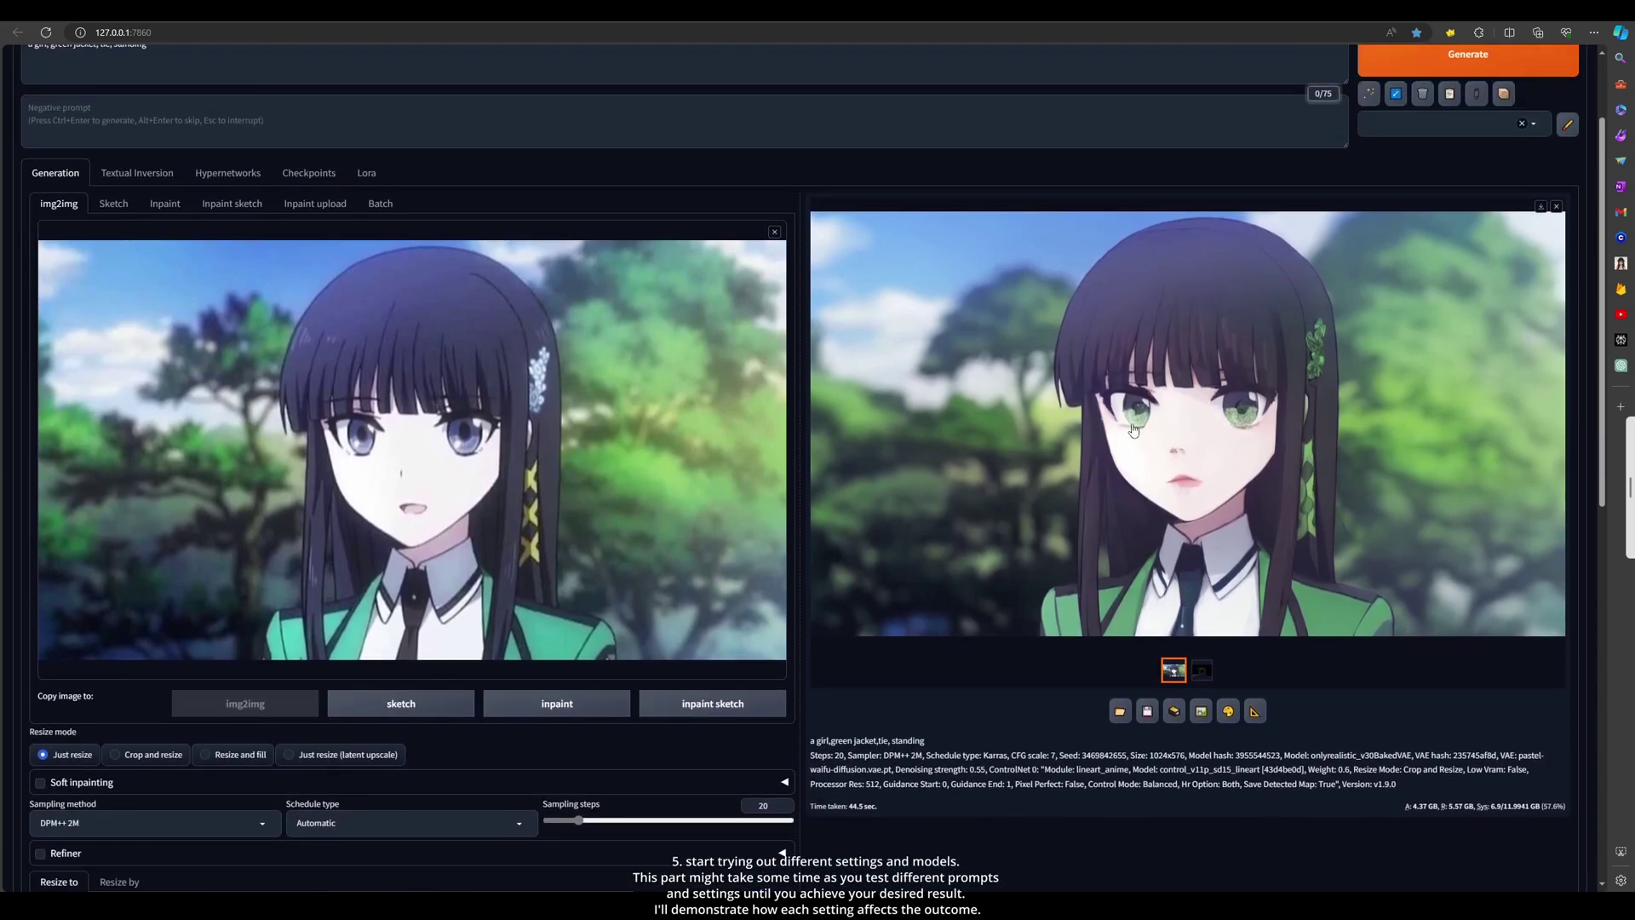
Switch the Stable Diffusion checkpoint to majicmixrealistic_v7 and review the resize and ControlNet settings
{"action": "scroll", "coordinate": [1107, 426], "scroll_direction": "up", "scroll_amount": 2}
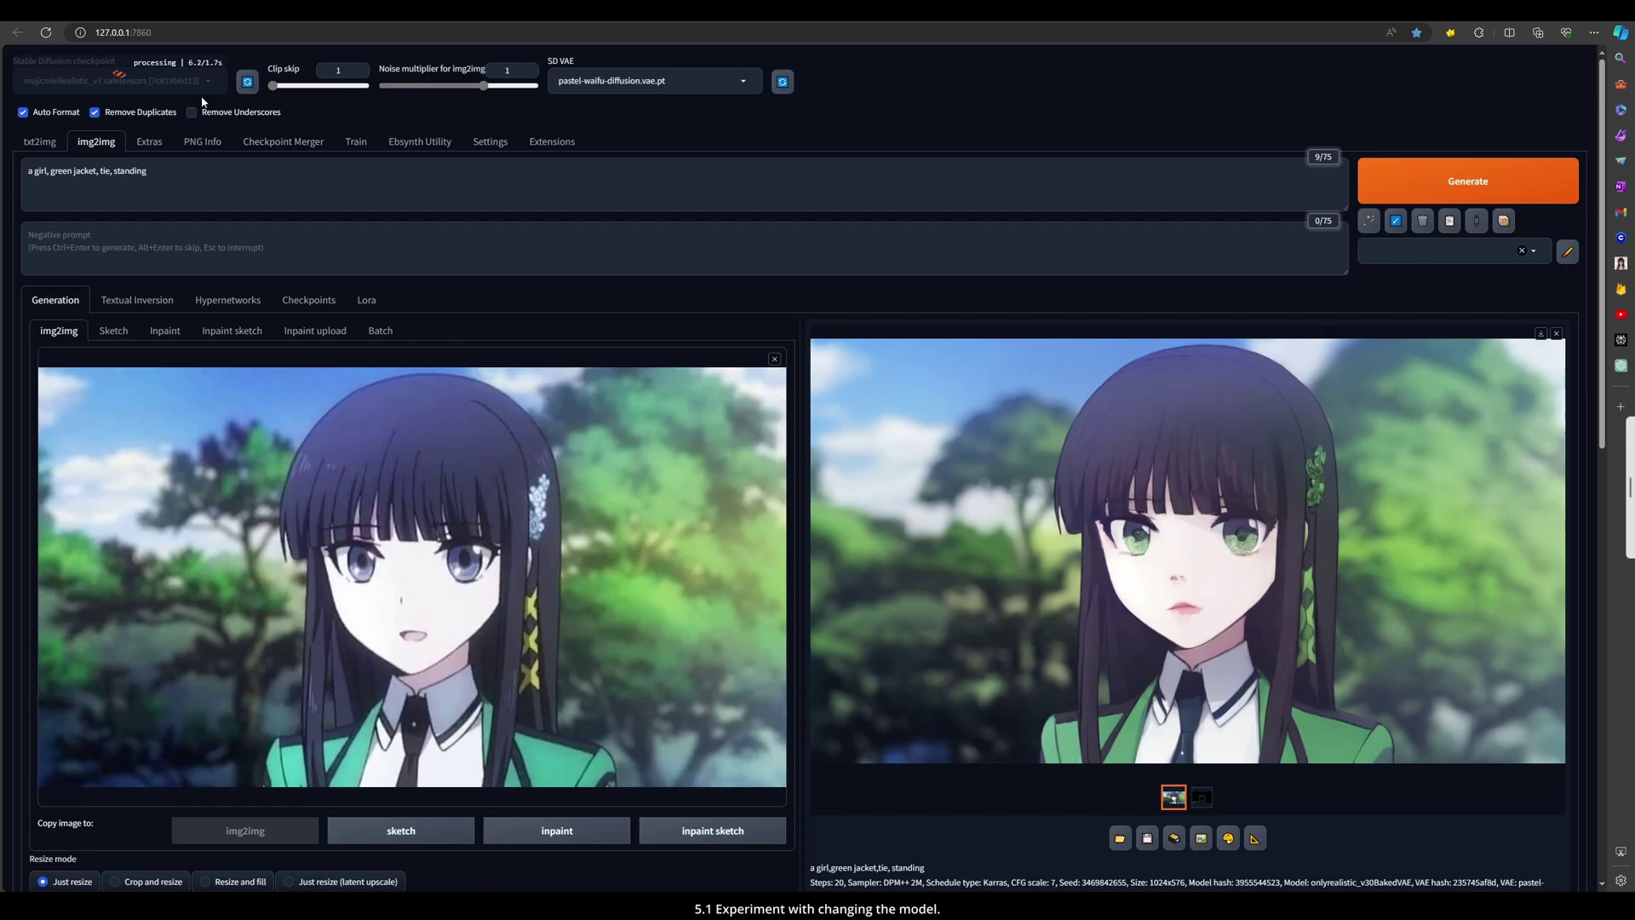
{"action": "scroll", "coordinate": [781, 370], "scroll_direction": "down", "scroll_amount": 4}
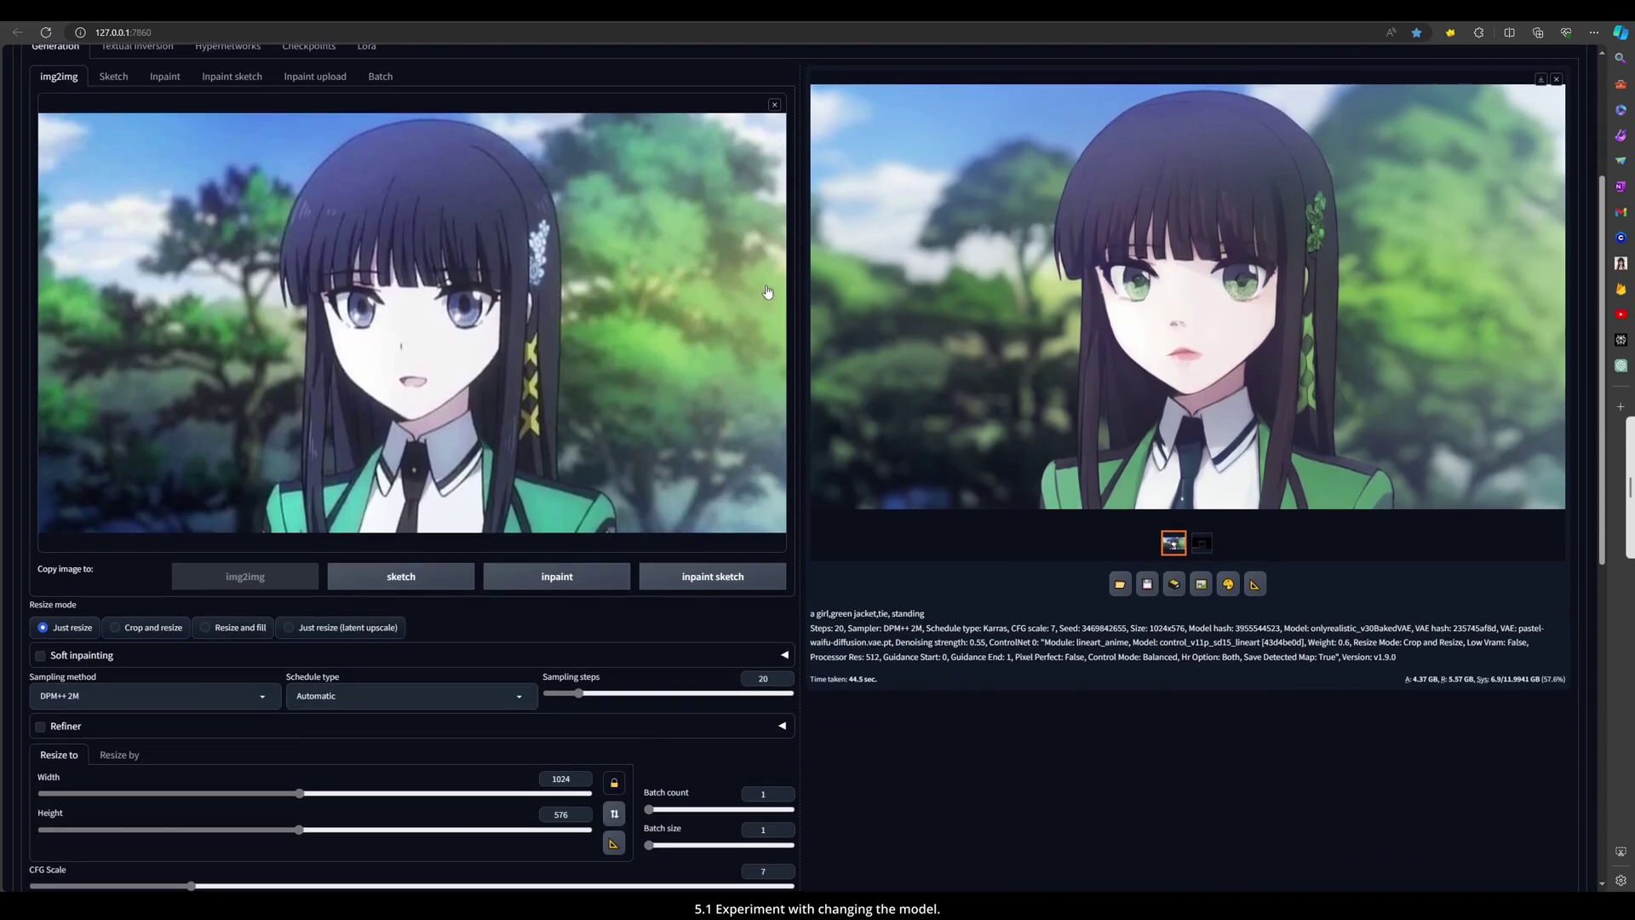
{"action": "scroll", "coordinate": [781, 371], "scroll_direction": "down", "scroll_amount": 6}
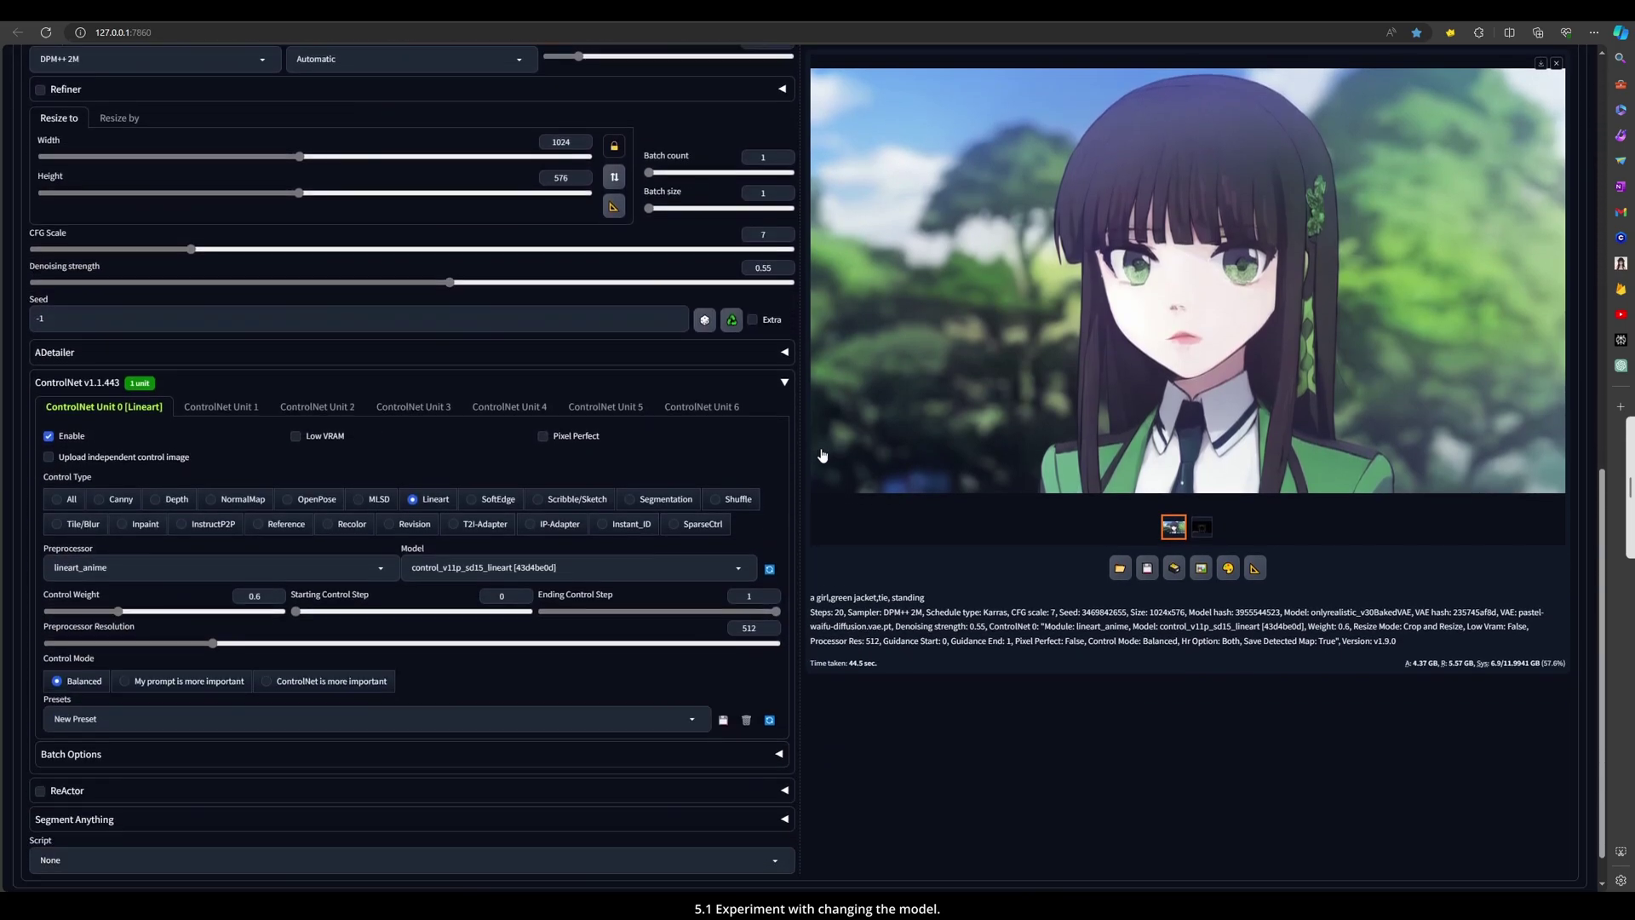
Generate a result with the new checkpoint, raise the denoising strength to 0.78 and generate again
{"action": "scroll", "coordinate": [1439, 246], "scroll_direction": "up", "scroll_amount": 11}
{"action": "left_click", "coordinate": [1532, 183]}
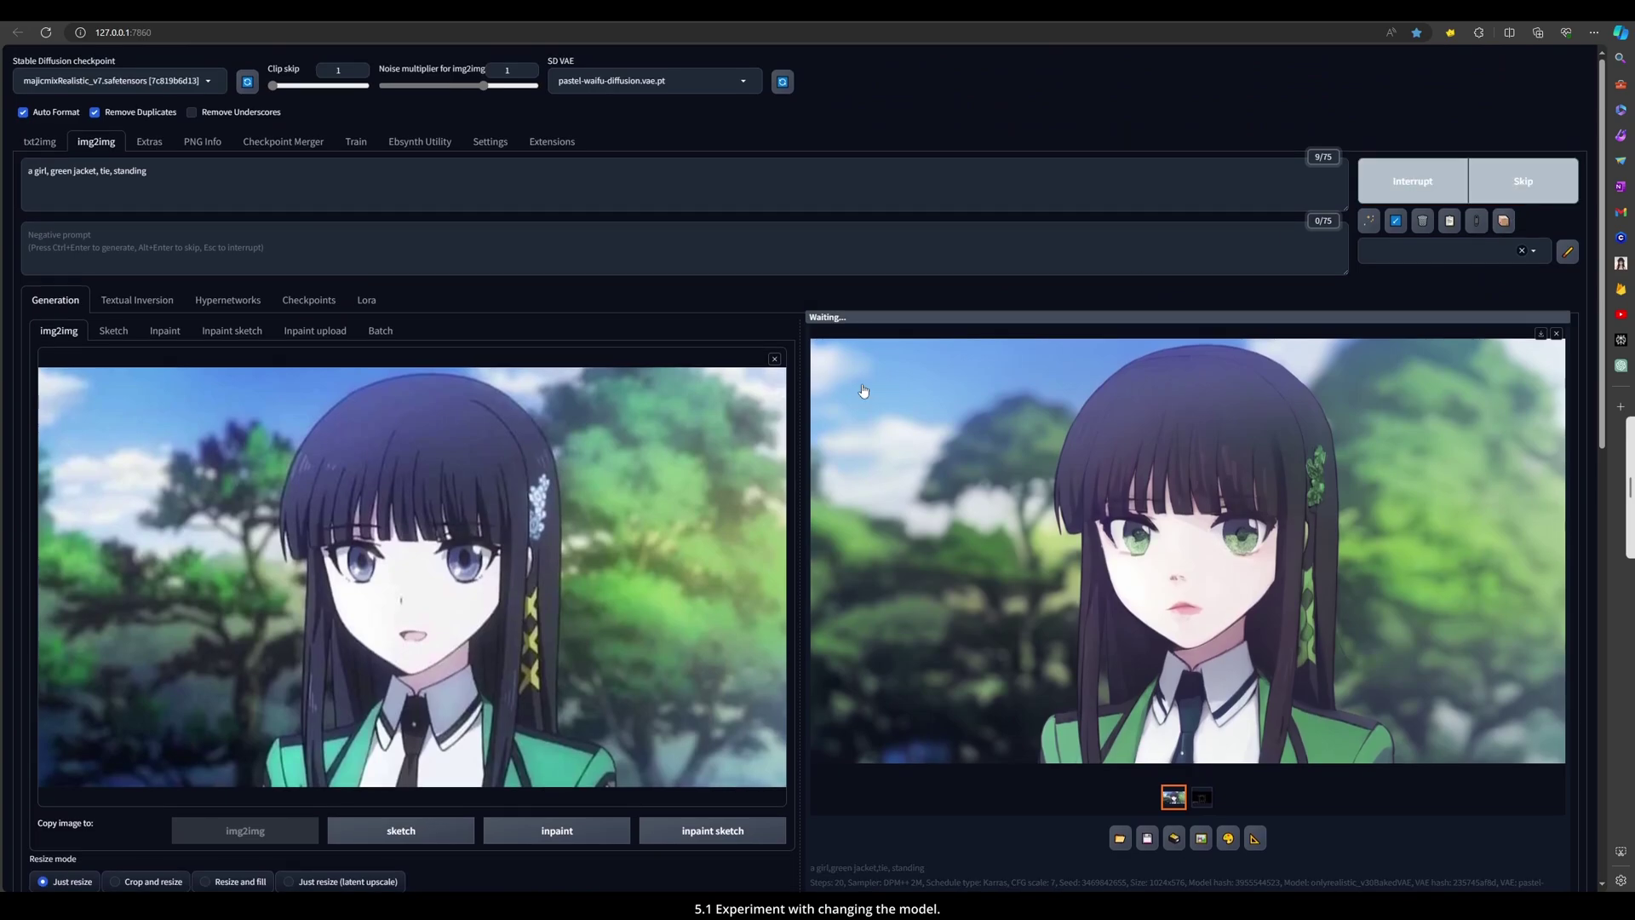
{"action": "scroll", "coordinate": [1352, 576], "scroll_direction": "down", "scroll_amount": 7}
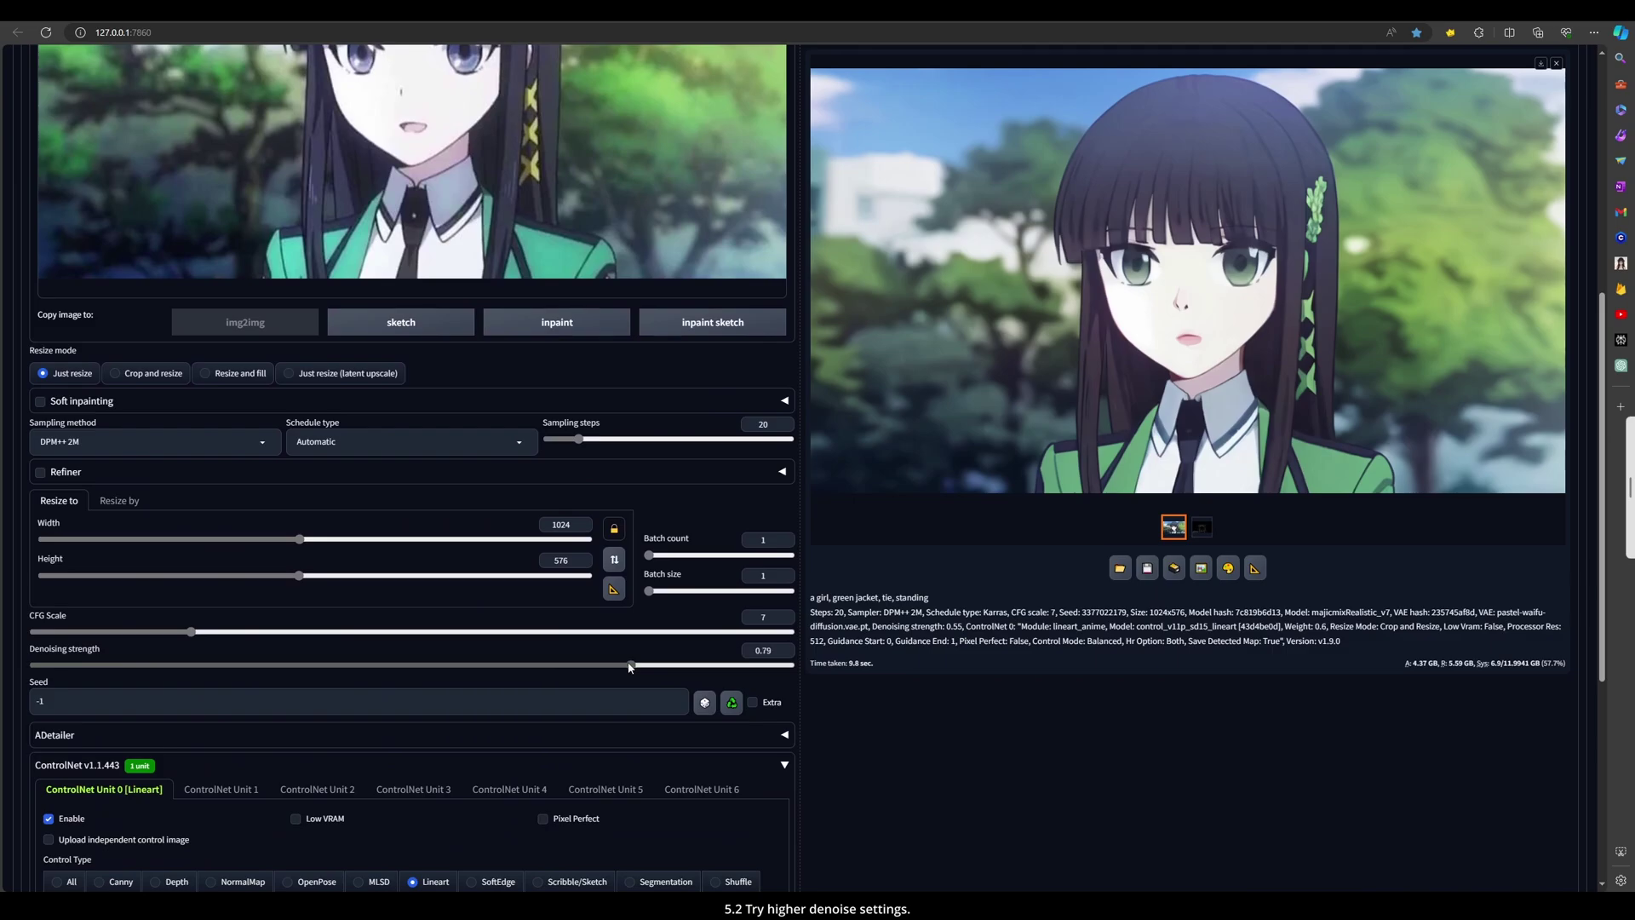
{"action": "scroll", "coordinate": [705, 642], "scroll_direction": "up", "scroll_amount": 6}
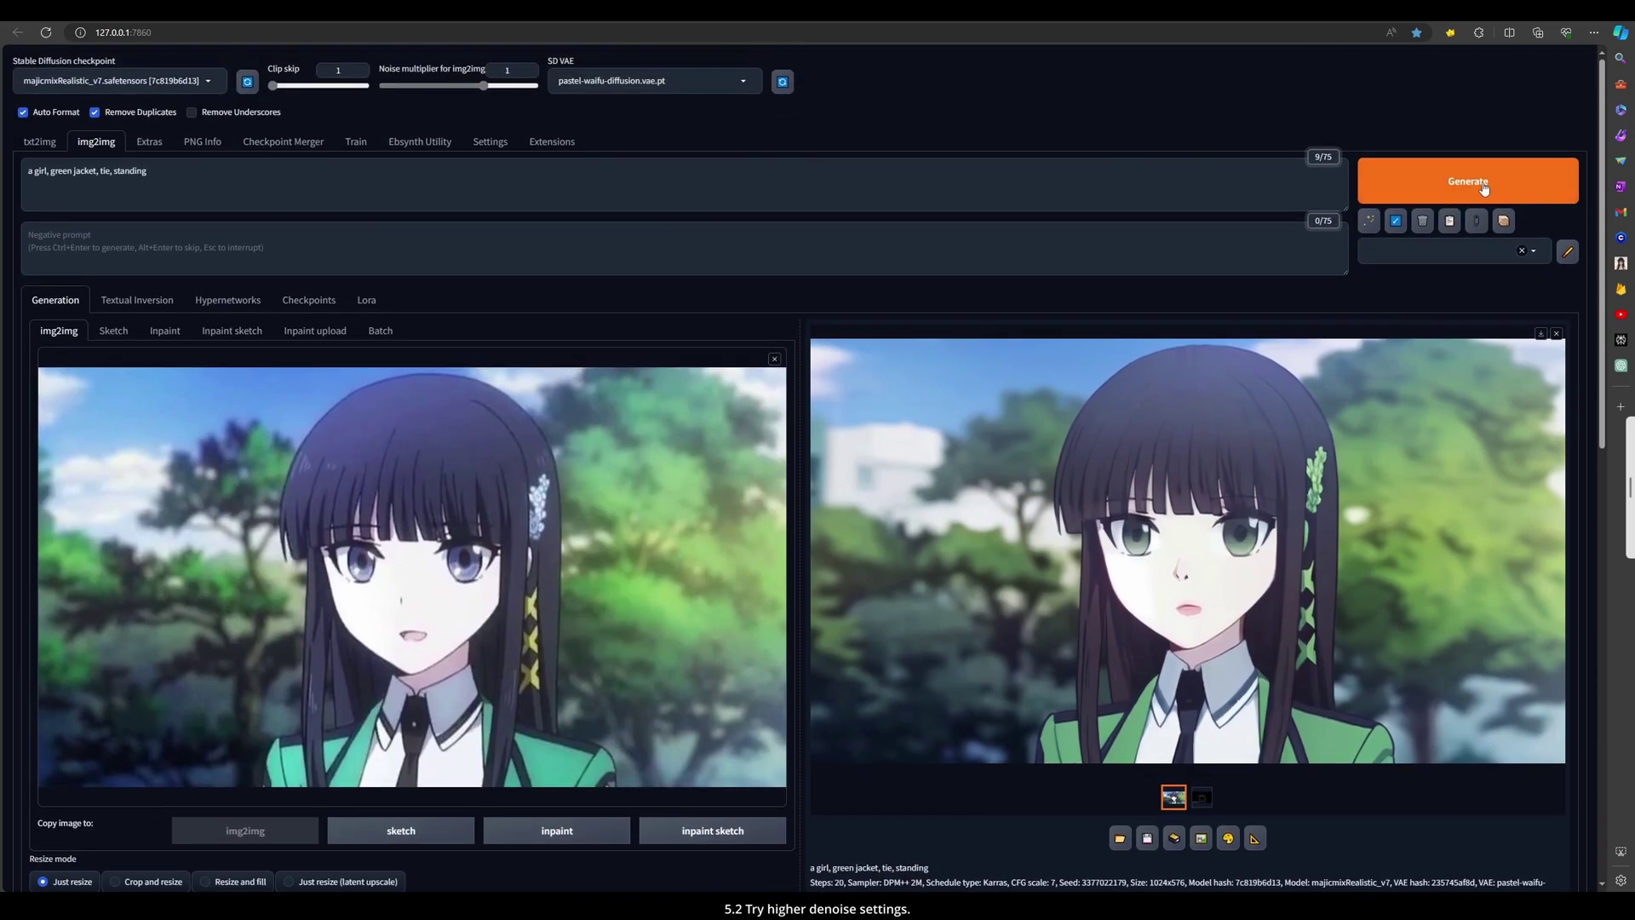
{"action": "left_click", "coordinate": [1481, 189]}
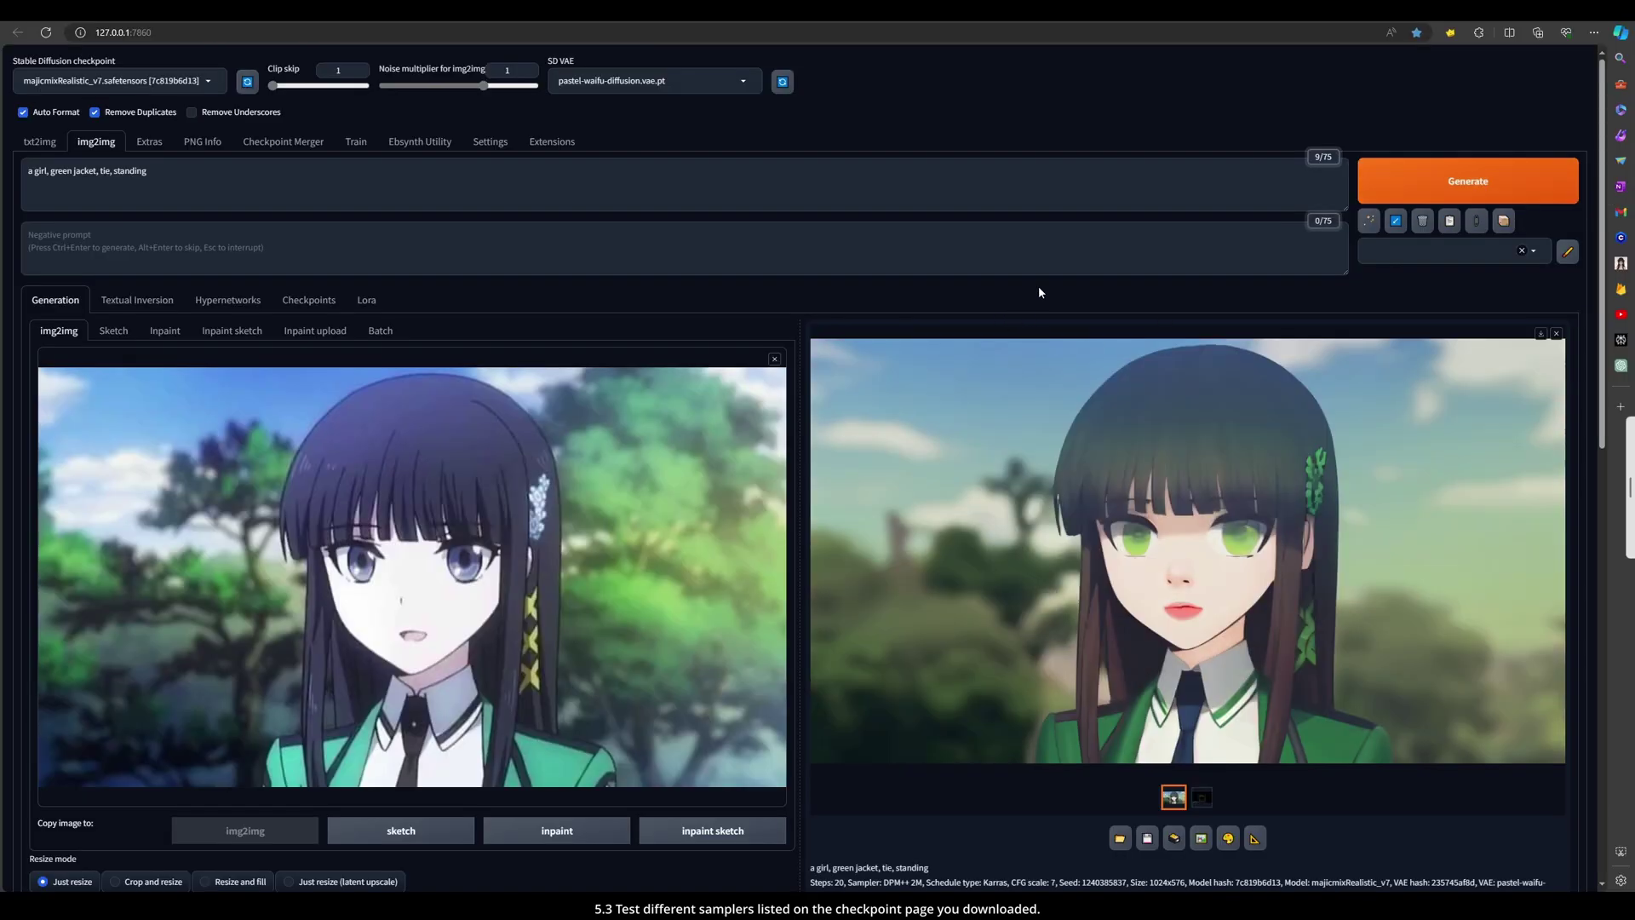
Set the sampling method to Euler a and generate a new result
{"action": "scroll", "coordinate": [706, 403], "scroll_direction": "down", "scroll_amount": 9}
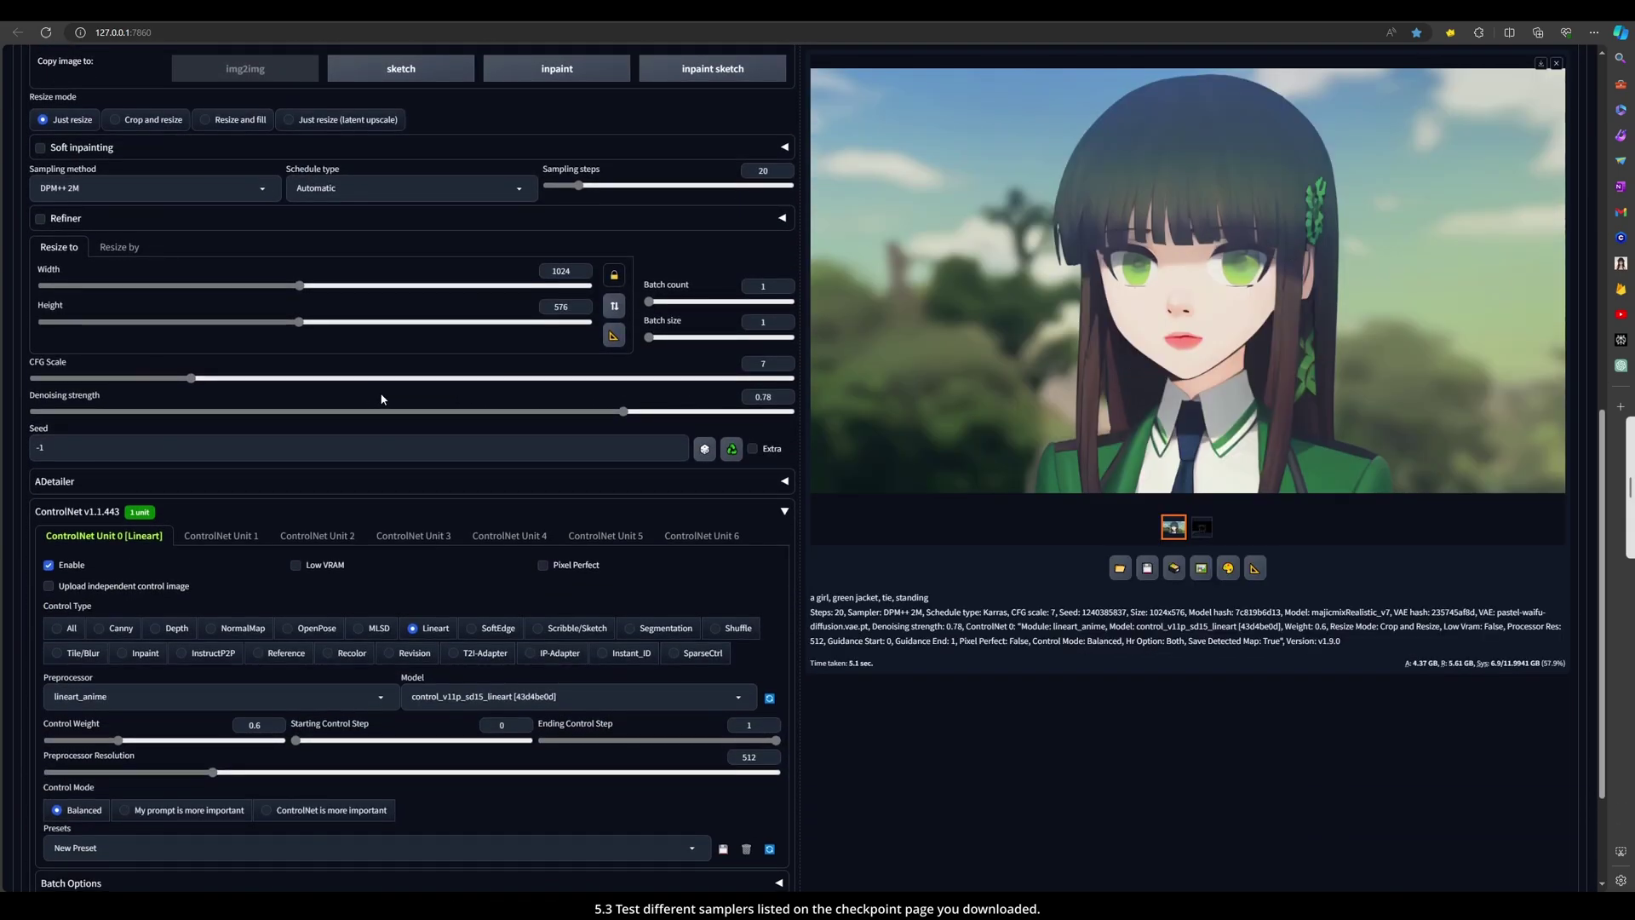
{"action": "left_click", "coordinate": [203, 188]}
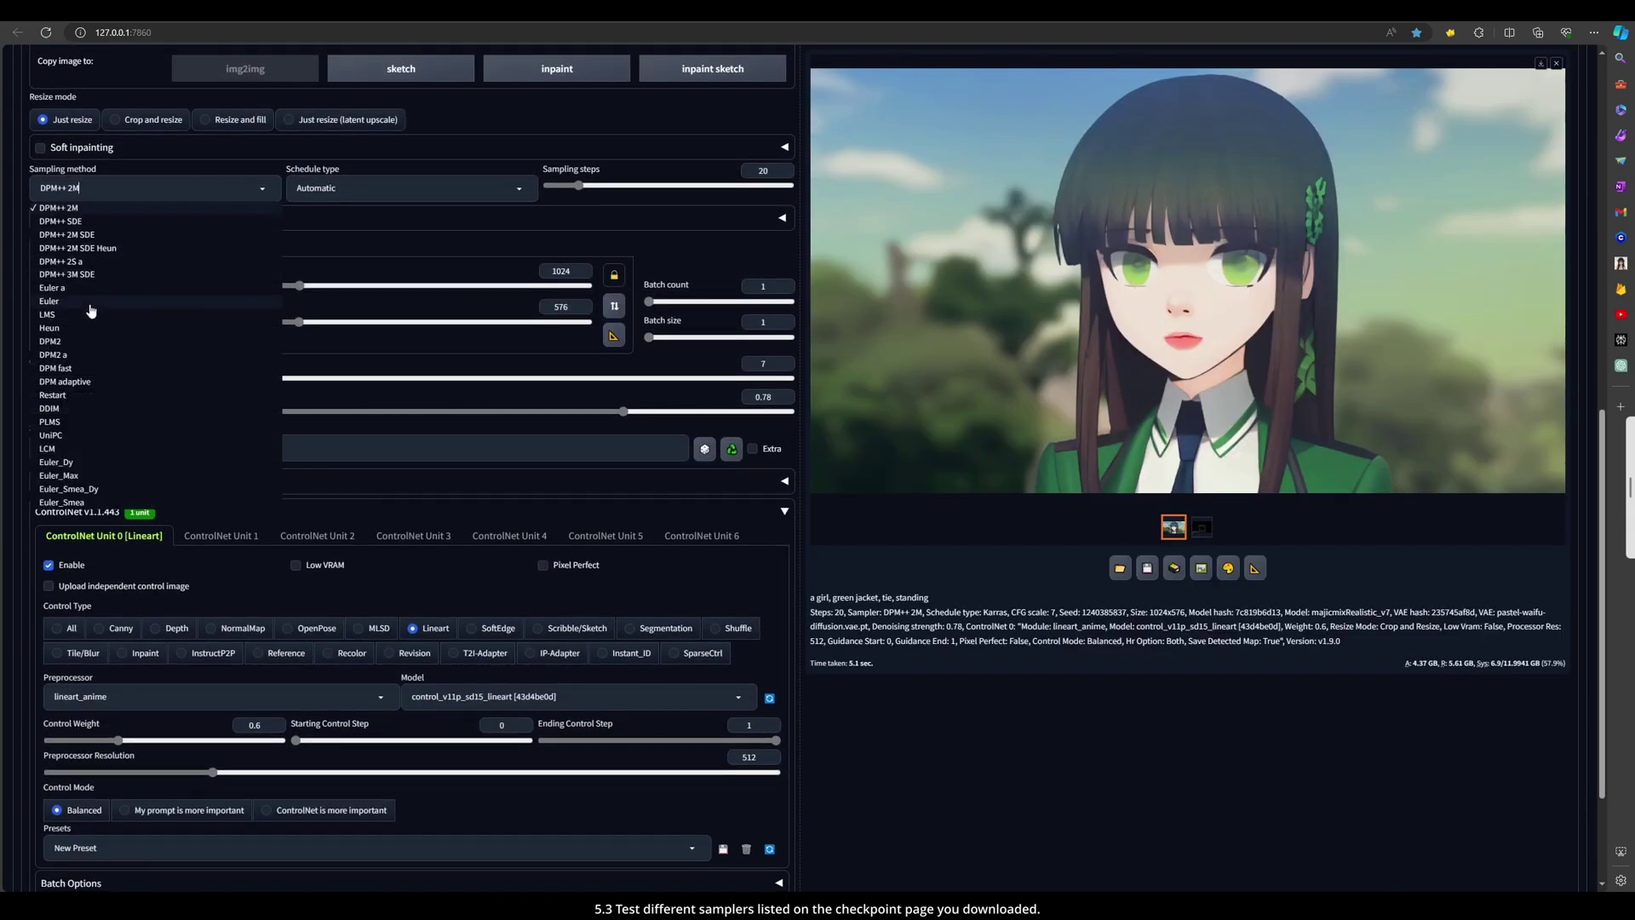
{"action": "left_click", "coordinate": [162, 288]}
{"action": "scroll", "coordinate": [707, 303], "scroll_direction": "up", "scroll_amount": 7}
{"action": "scroll", "coordinate": [707, 303], "scroll_direction": "up", "scroll_amount": 2}
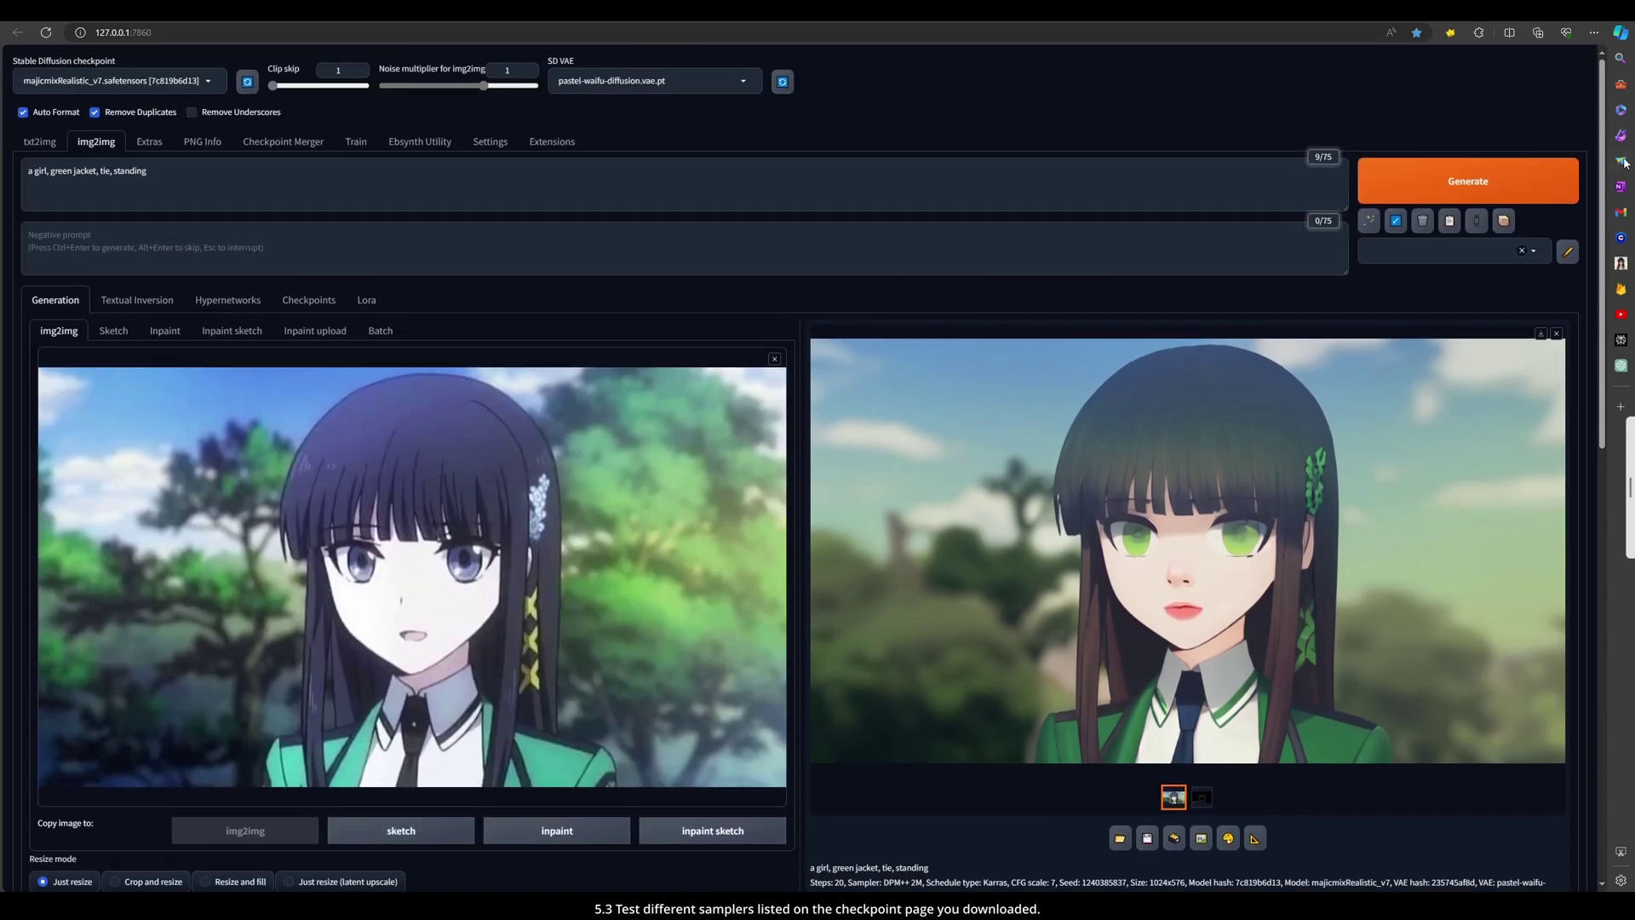
{"action": "left_click", "coordinate": [1532, 173]}
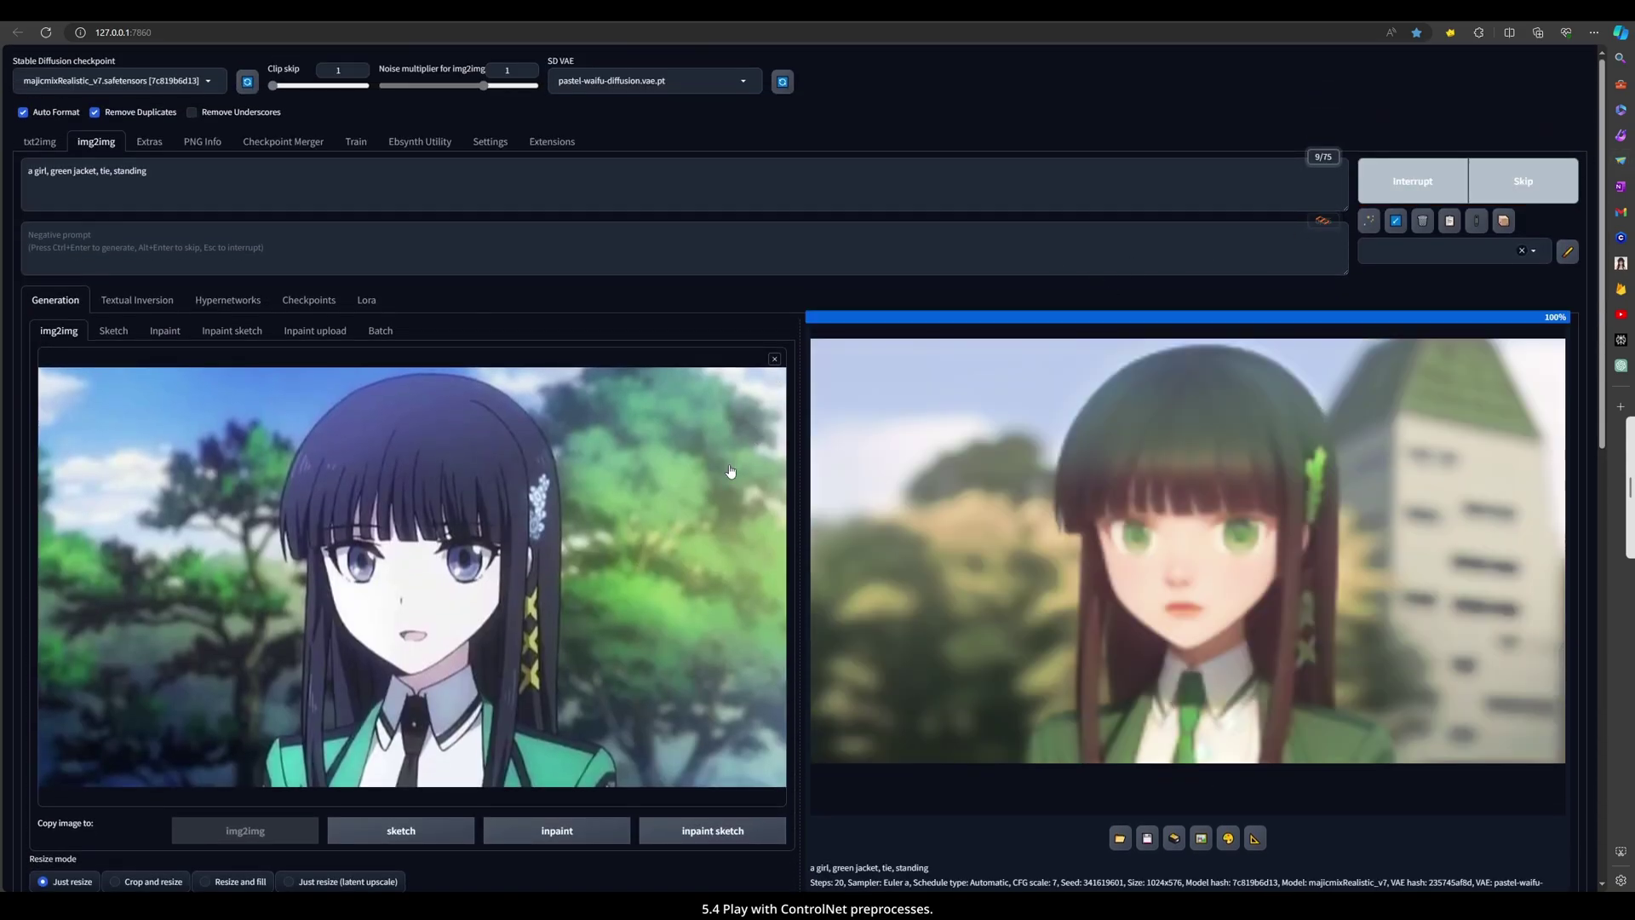
Change the ControlNet Lineart preprocessor to lineart_realistic and generate the image again
{"action": "scroll", "coordinate": [643, 460], "scroll_direction": "down", "scroll_amount": 10}
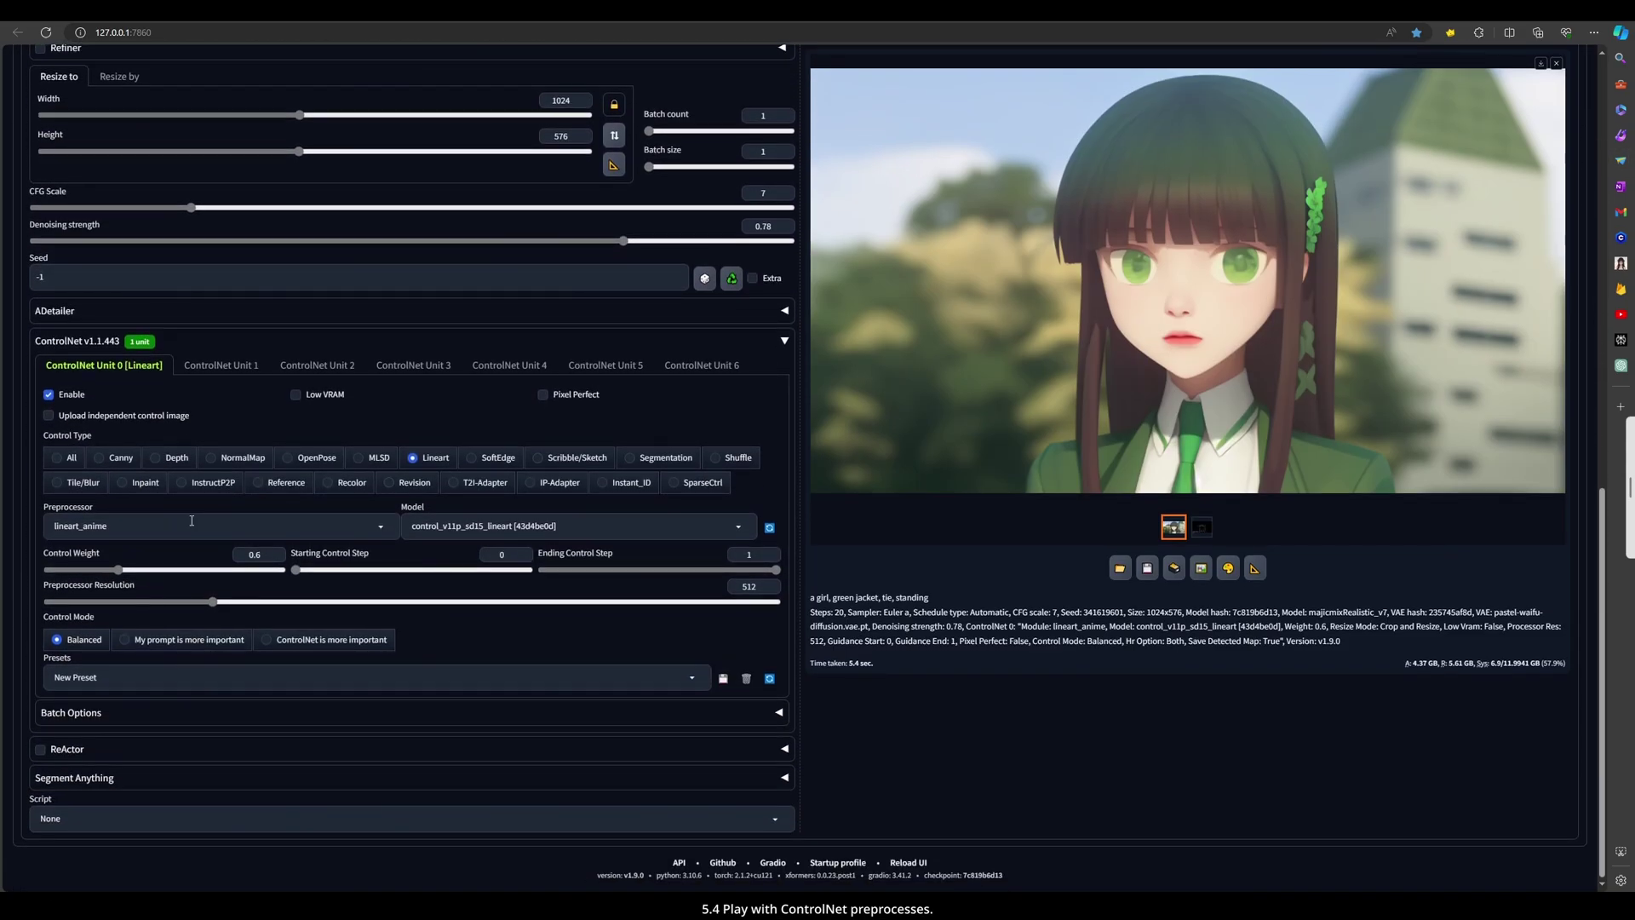
{"action": "left_click", "coordinate": [194, 527]}
{"action": "left_click", "coordinate": [118, 483]}
{"action": "scroll", "coordinate": [687, 313], "scroll_direction": "up", "scroll_amount": 10}
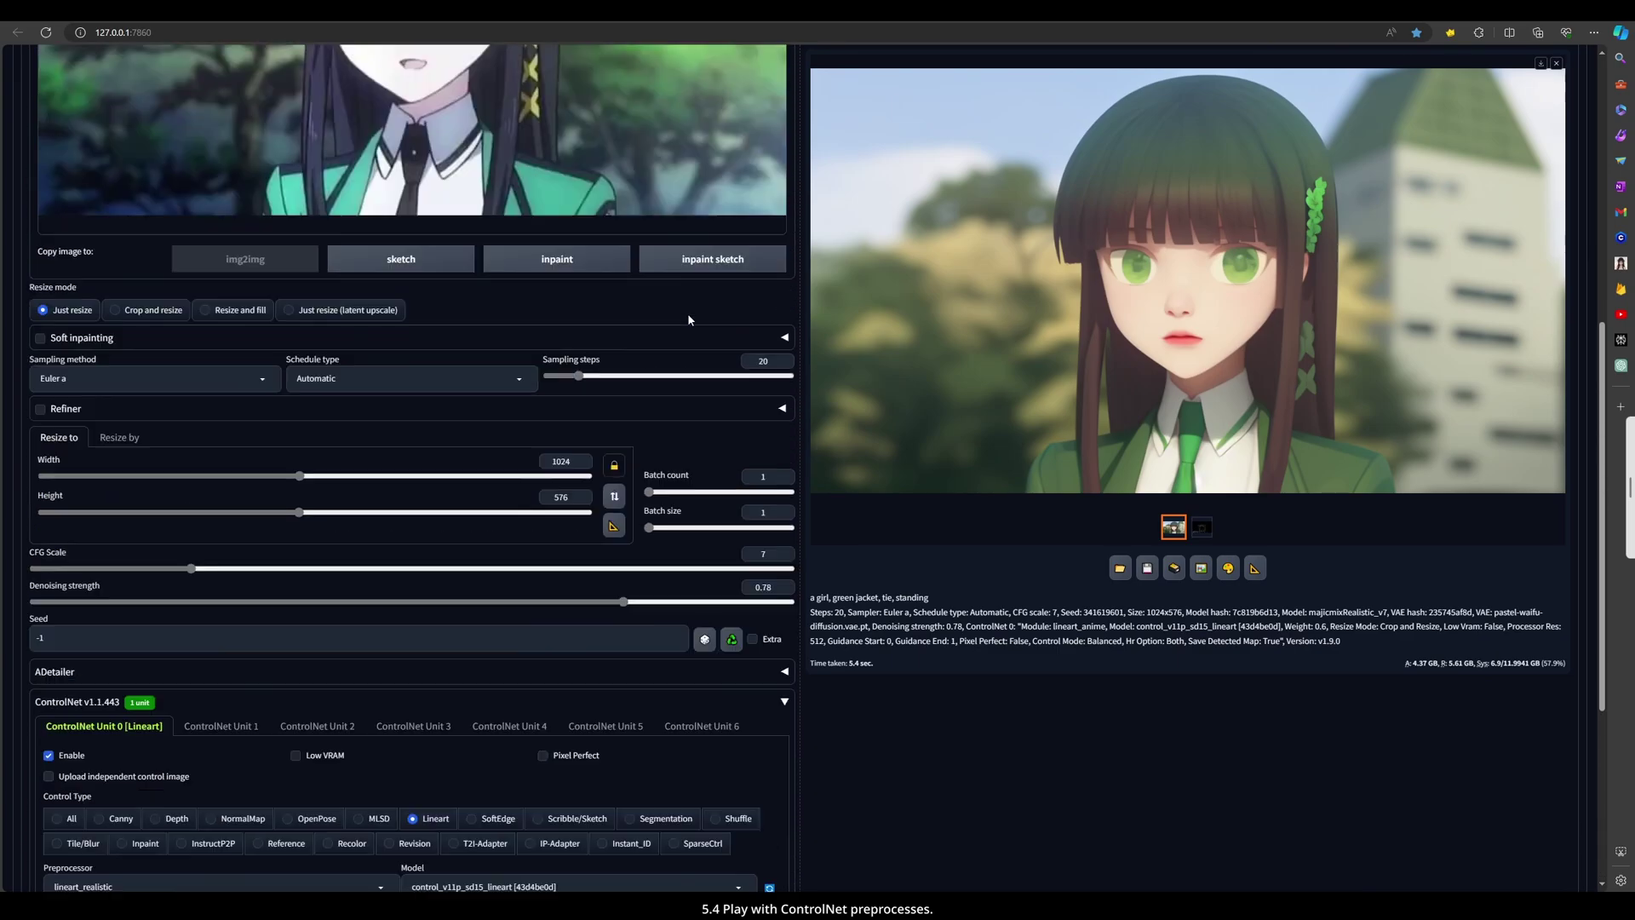
{"action": "left_click", "coordinate": [1403, 177]}
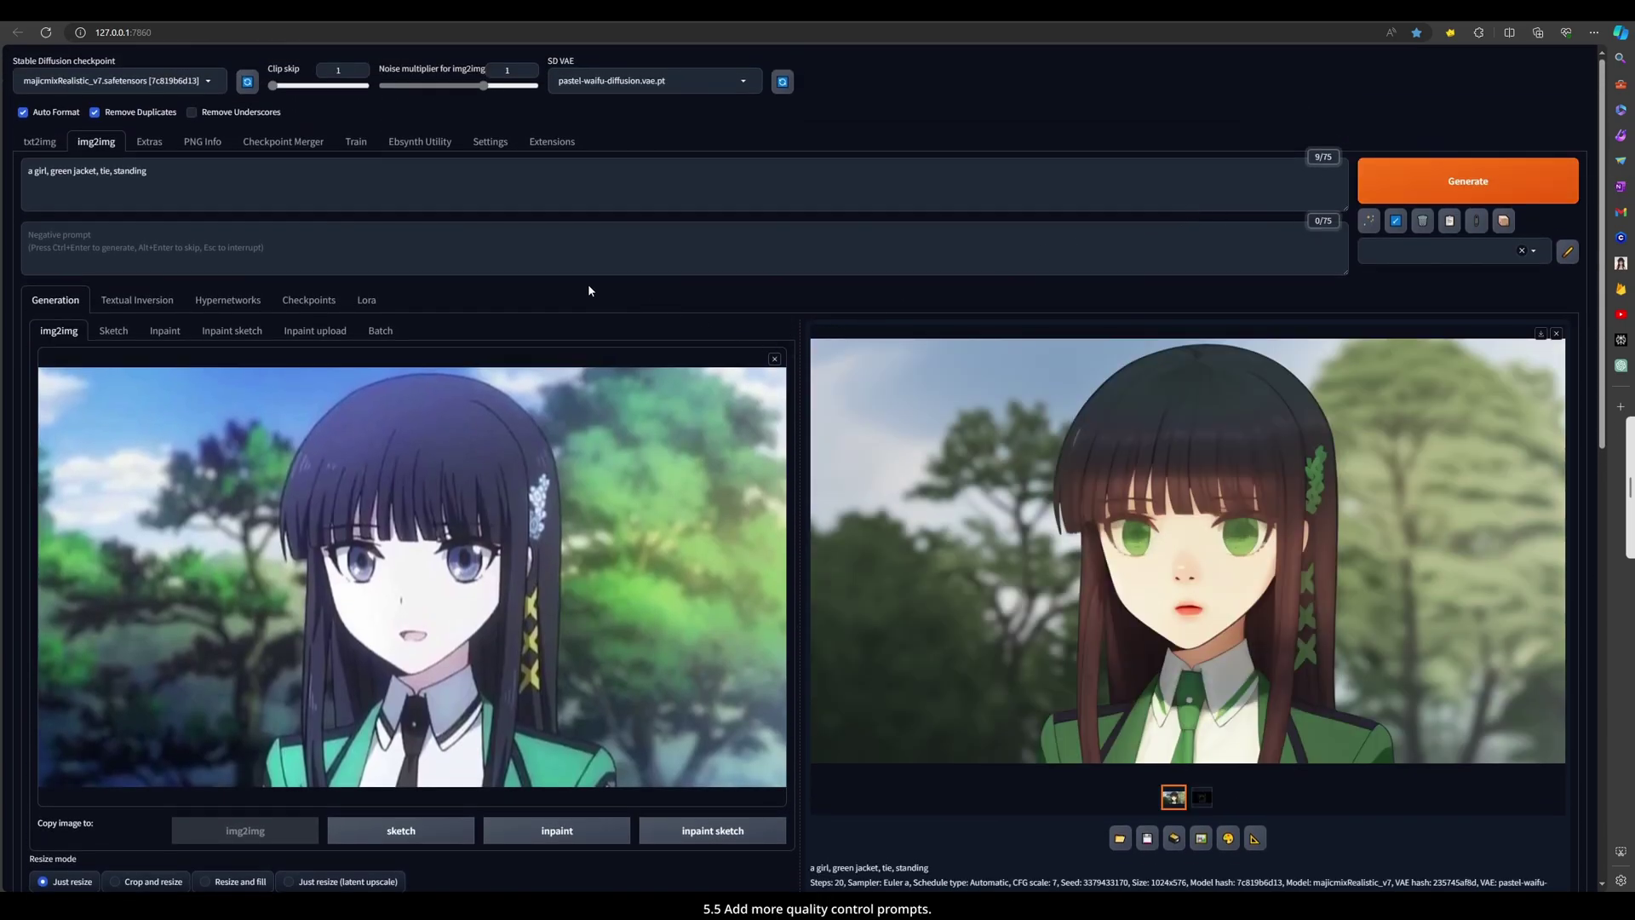
Add the quality terms "4k, realistic" to the positive prompt, separated from the description by a blank line
{"action": "scroll", "coordinate": [587, 283], "scroll_direction": "down", "scroll_amount": 9}
{"action": "scroll", "coordinate": [510, 273], "scroll_direction": "up", "scroll_amount": 8}
{"action": "scroll", "coordinate": [298, 221], "scroll_direction": "up", "scroll_amount": 1}
{"action": "left_click", "coordinate": [217, 172]}
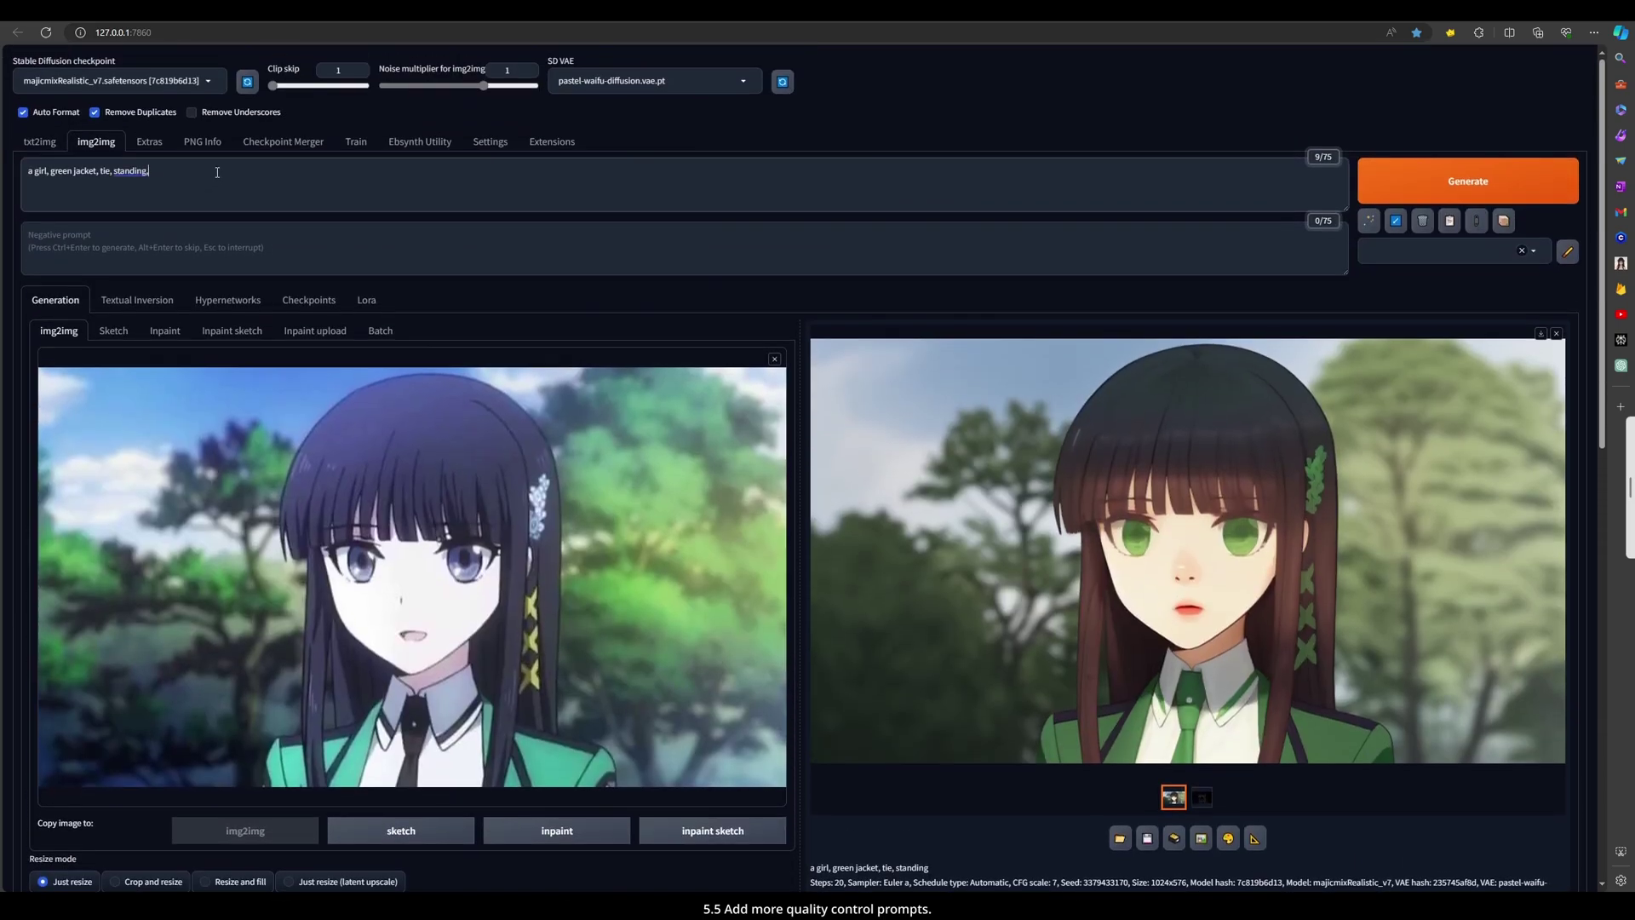
{"action": "key", "text": "Return"}
{"action": "key", "text": "Return"}
{"action": "type", "text": "4k,realis"}
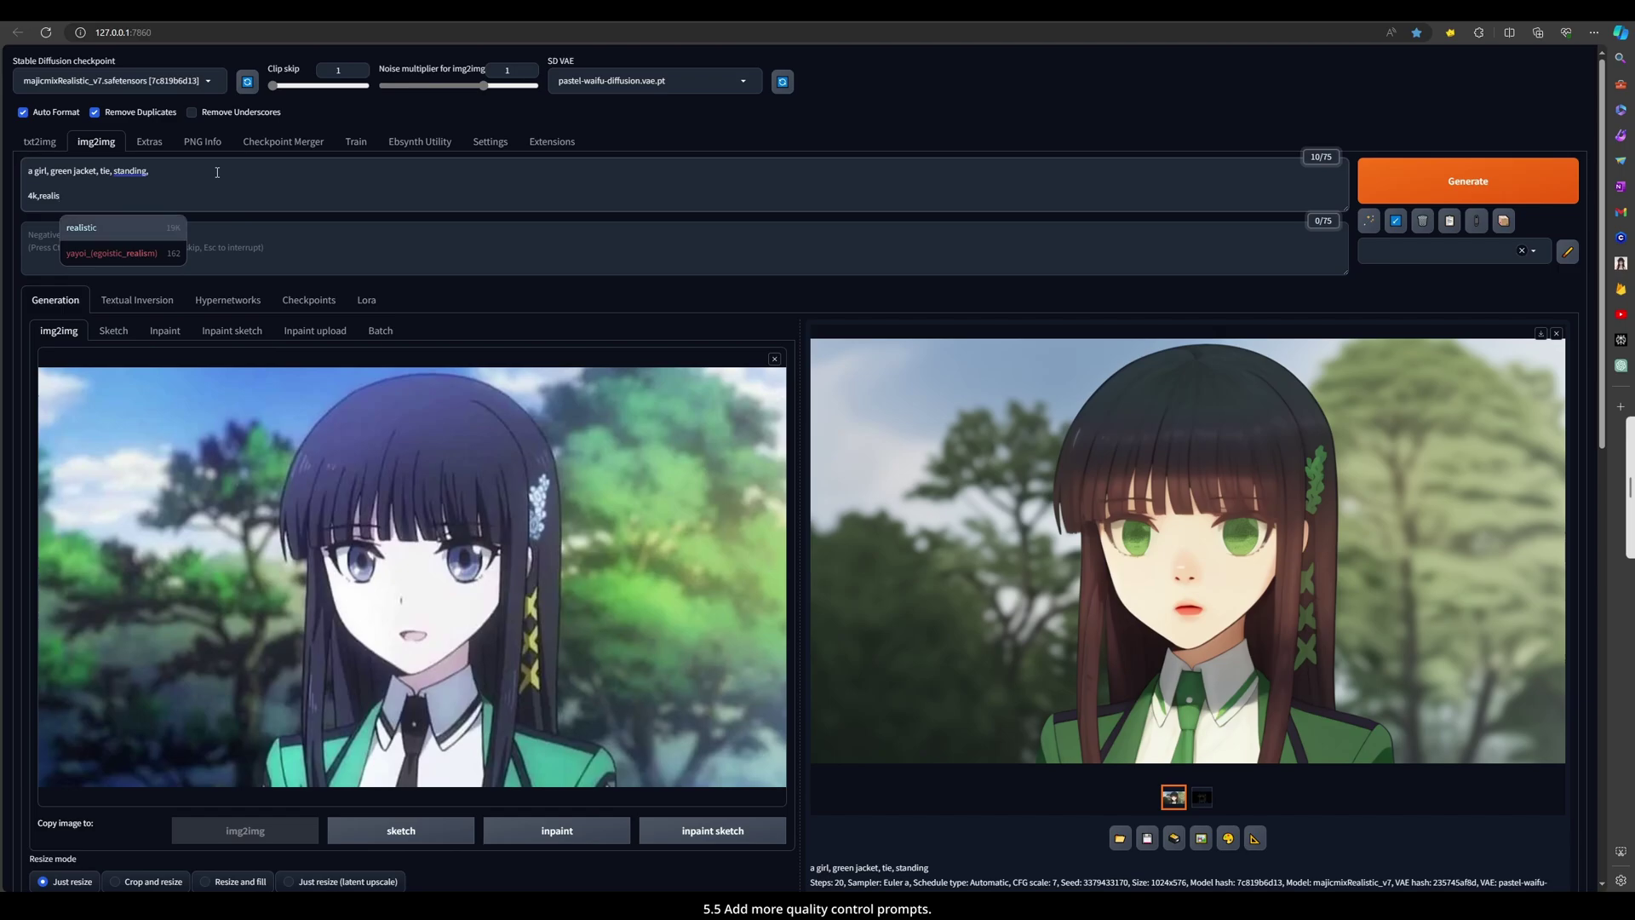
{"action": "type", "text": "tic, high qua"}
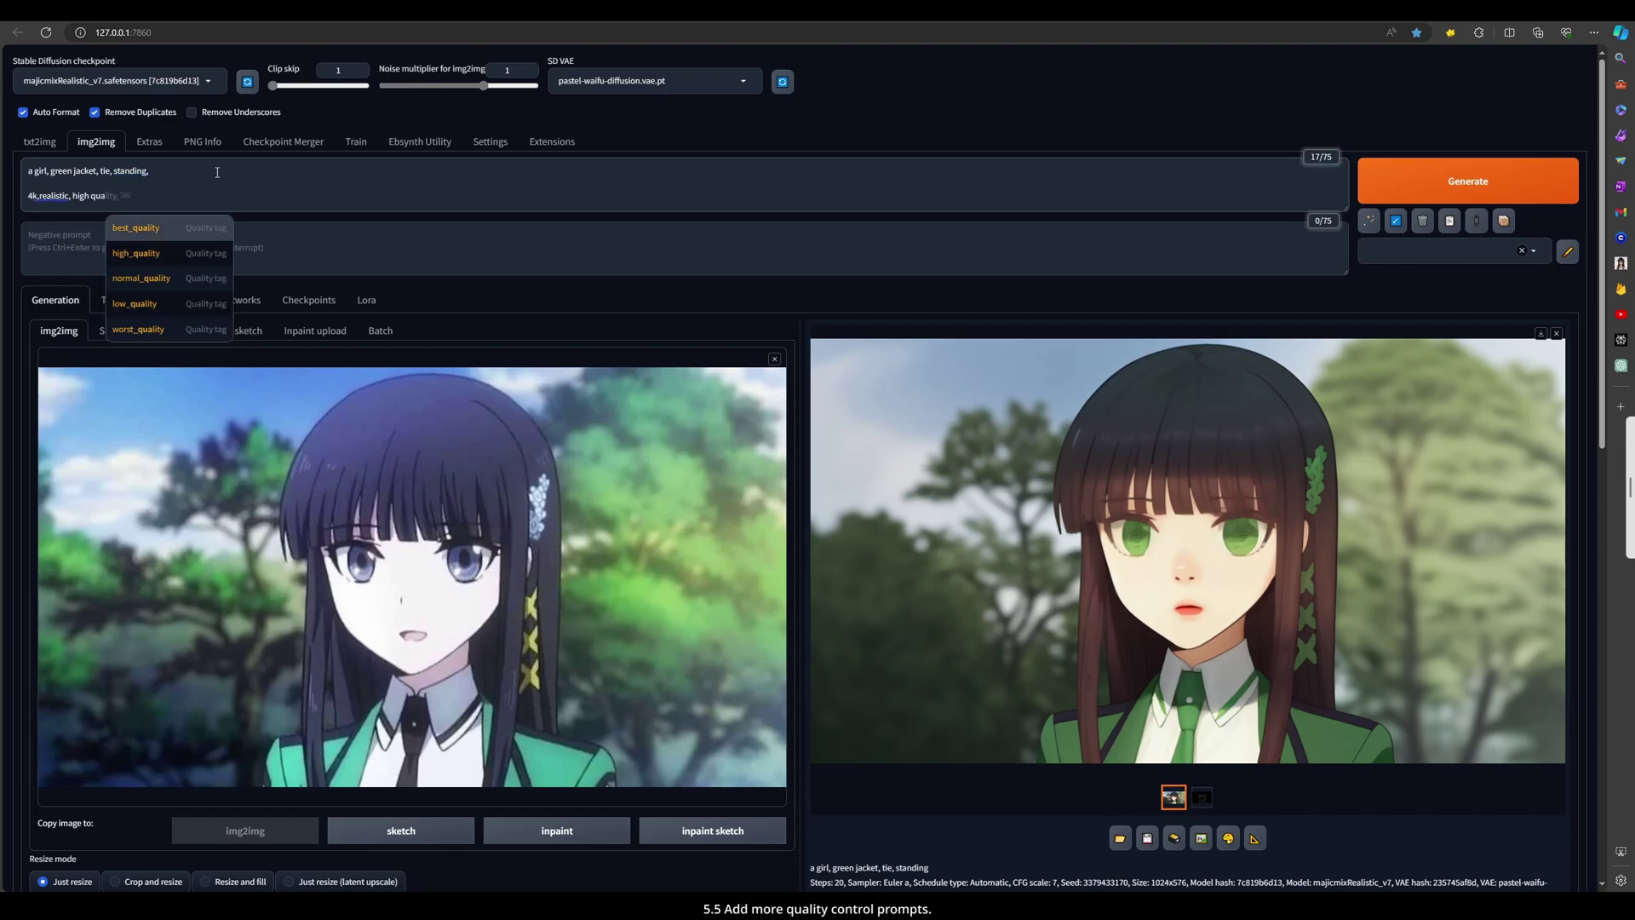
Append "high quality" to the prompt's quality terms without a duplicate "high" and generate the image
{"action": "key", "text": "Down"}
{"action": "key", "text": "Tab"}
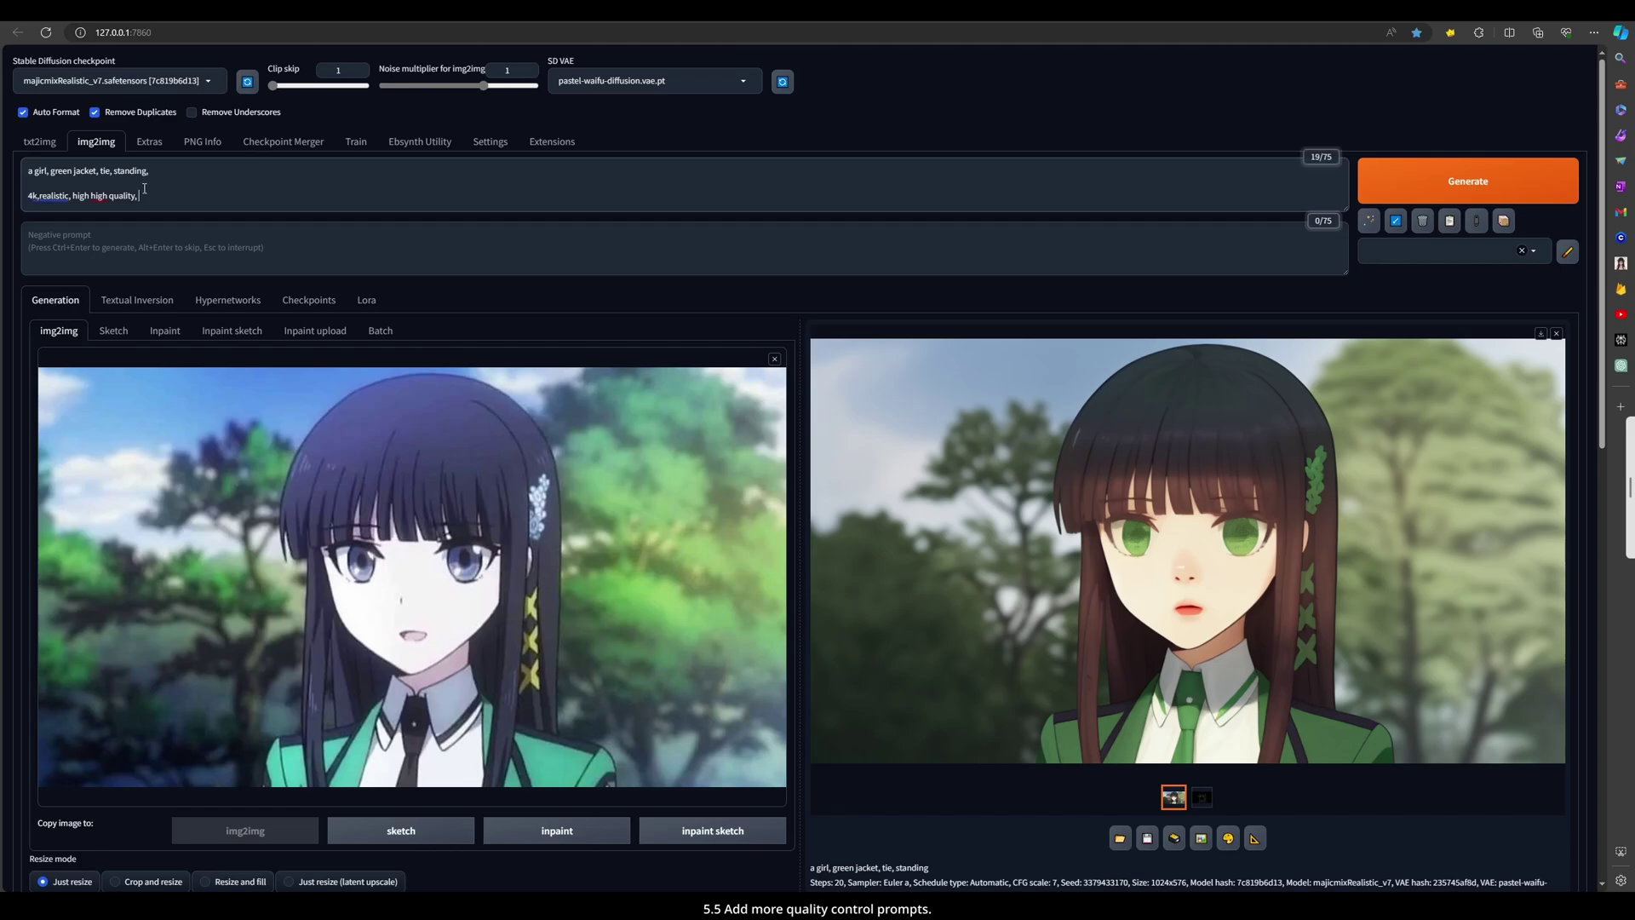
{"action": "double_click", "coordinate": [108, 195]}
{"action": "key", "text": "BackSpace"}
{"action": "left_click", "coordinate": [1444, 171]}
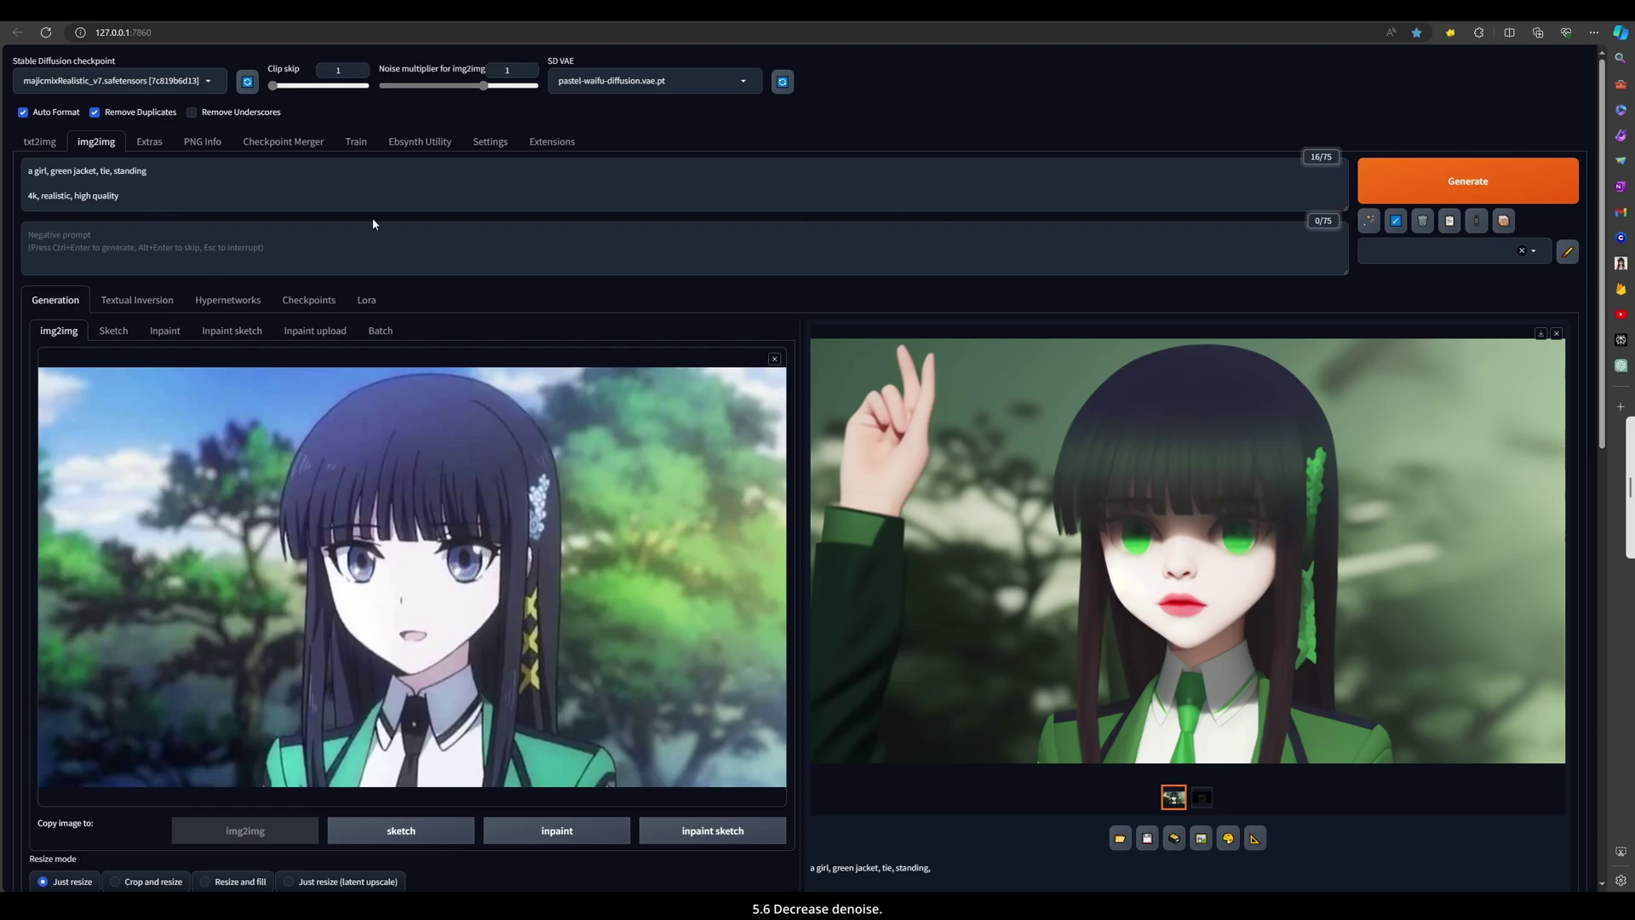
Lower the denoising strength to 0.62 and generate a new result
{"action": "scroll", "coordinate": [372, 224], "scroll_direction": "down", "scroll_amount": 9}
{"action": "left_click", "coordinate": [507, 412]}
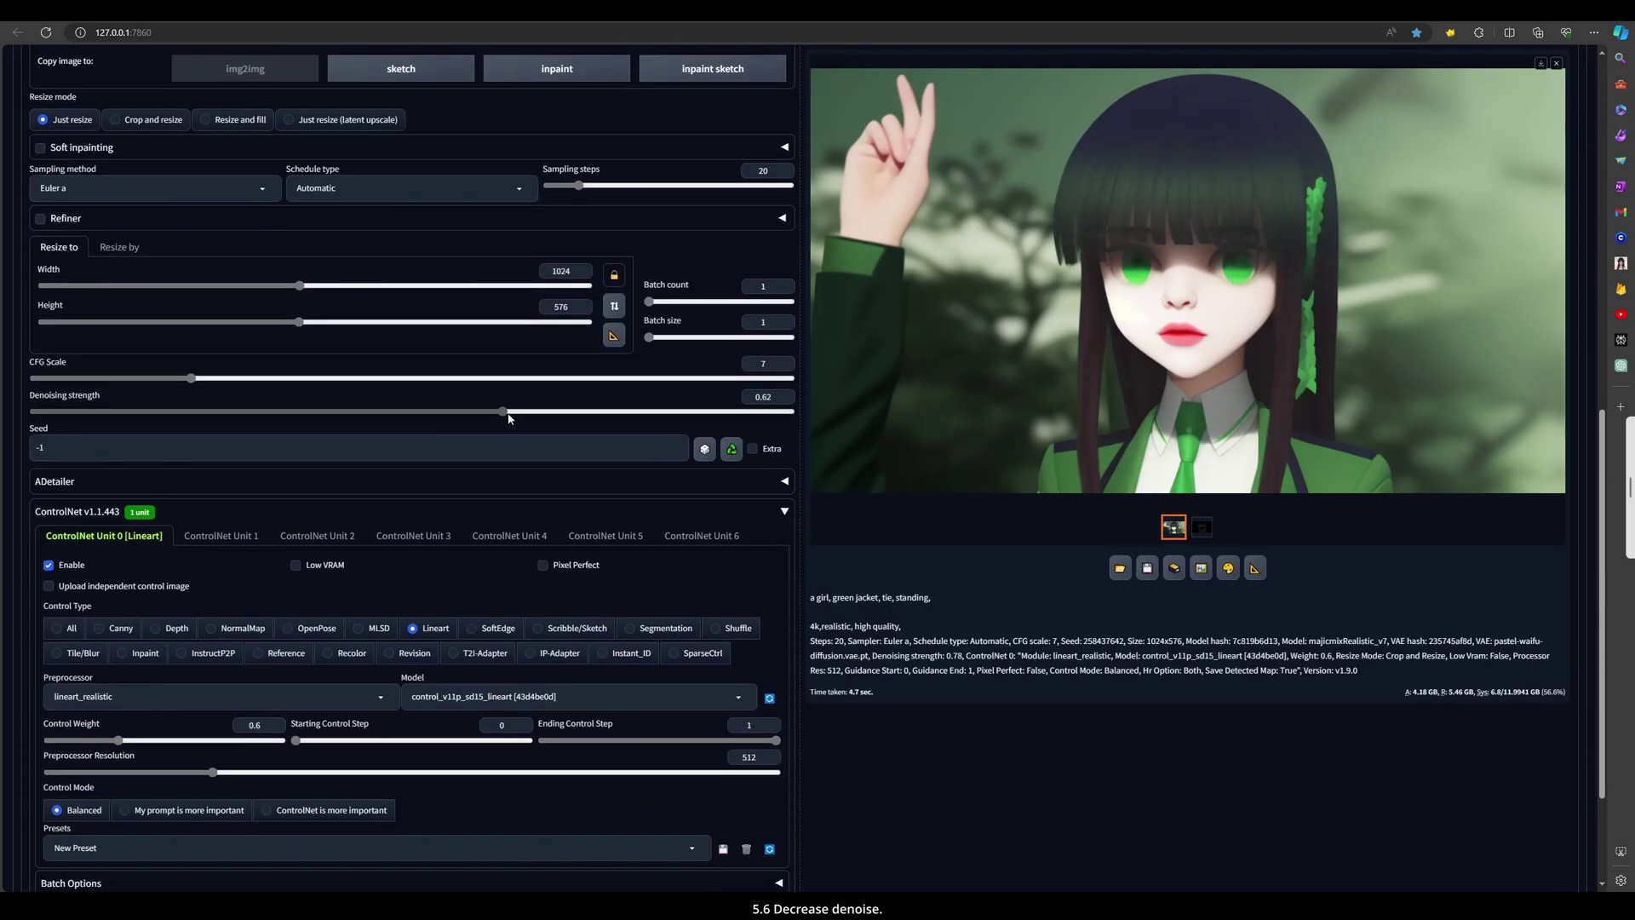
{"action": "scroll", "coordinate": [508, 416], "scroll_direction": "up", "scroll_amount": 9}
{"action": "left_click", "coordinate": [1500, 177]}
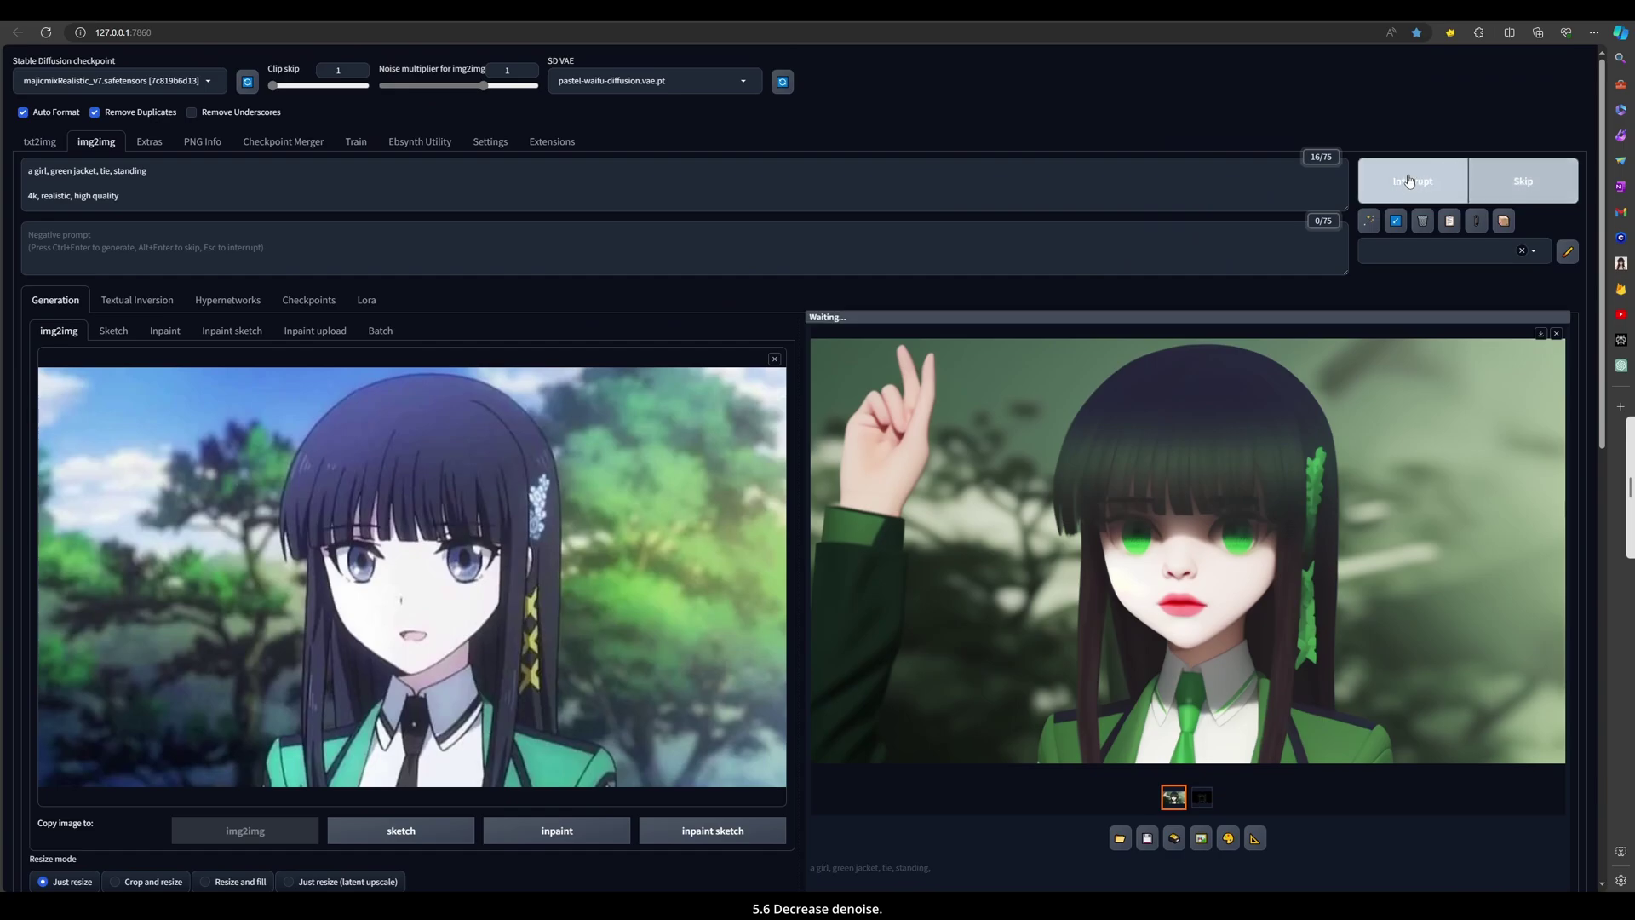
Lower the control weight of ControlNet Unit 0 and generate the image again
{"action": "scroll", "coordinate": [1205, 212], "scroll_direction": "down", "scroll_amount": 5}
{"action": "scroll", "coordinate": [180, 359], "scroll_direction": "down", "scroll_amount": 6}
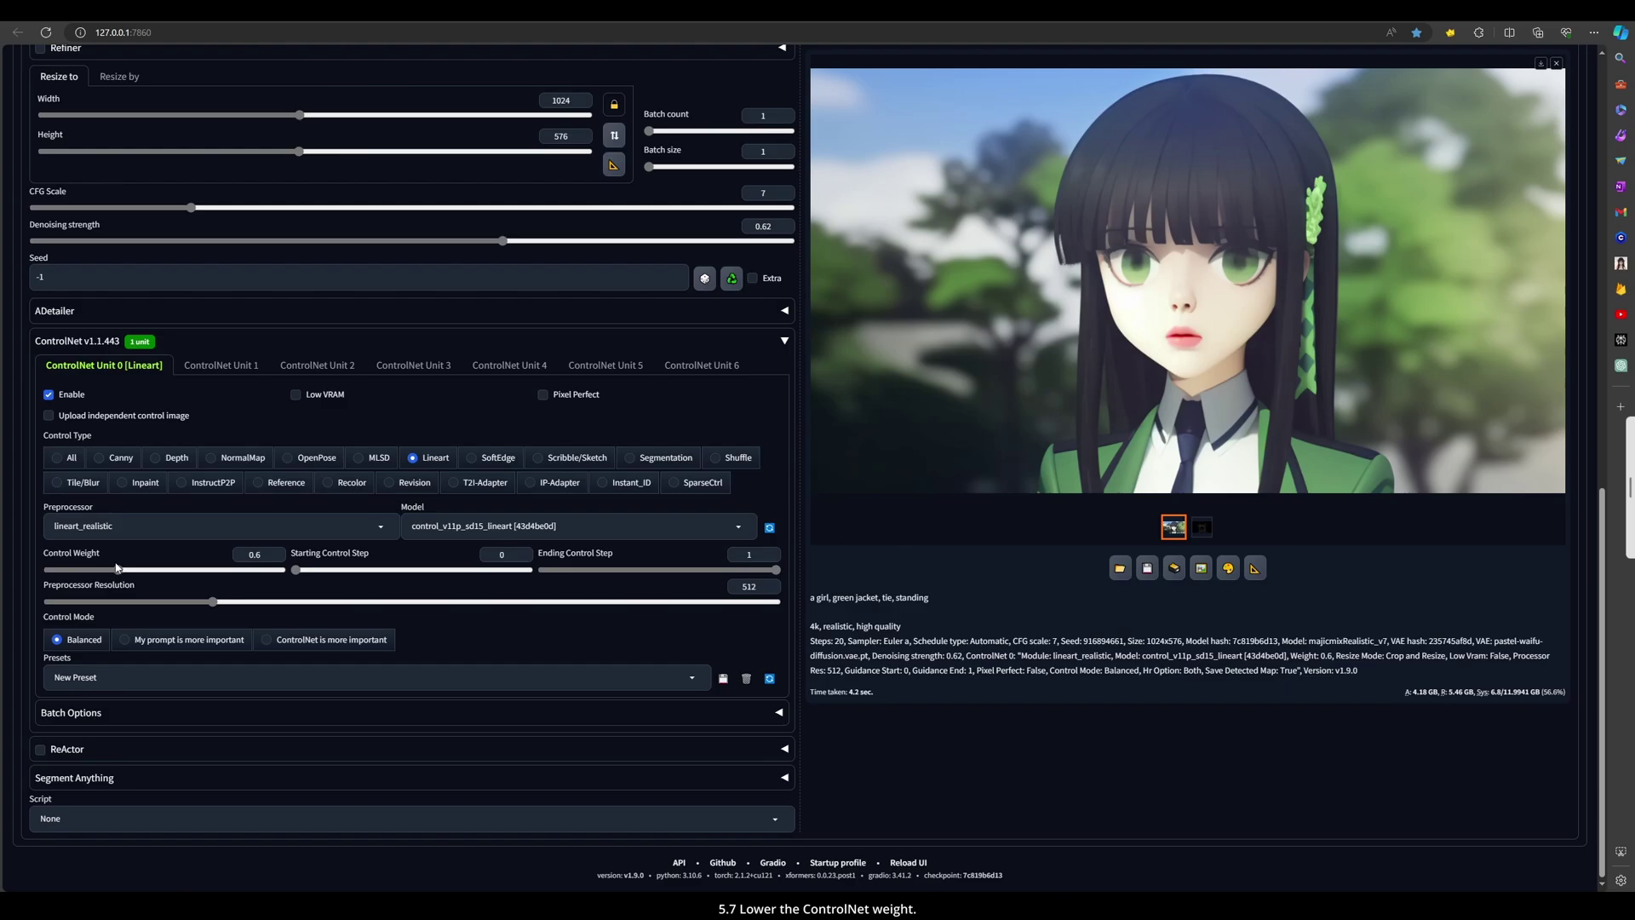
{"action": "left_click_drag", "start_coordinate": [102, 568], "coordinate": [94, 570]}
{"action": "scroll", "coordinate": [94, 579], "scroll_direction": "up", "scroll_amount": 10}
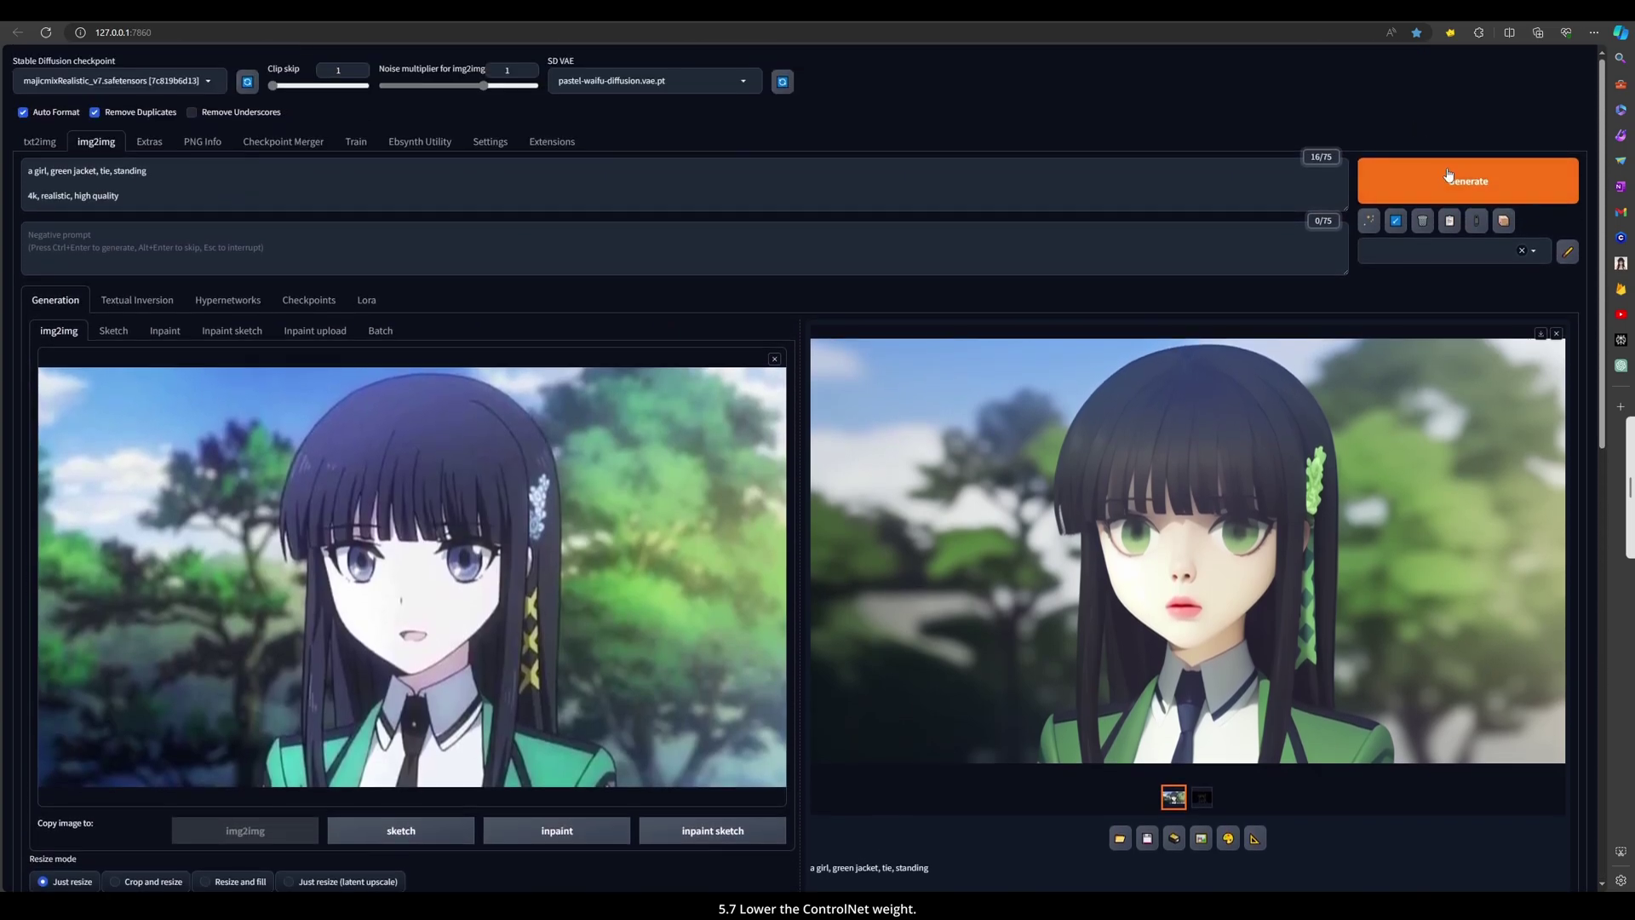
{"action": "left_click", "coordinate": [1448, 177]}
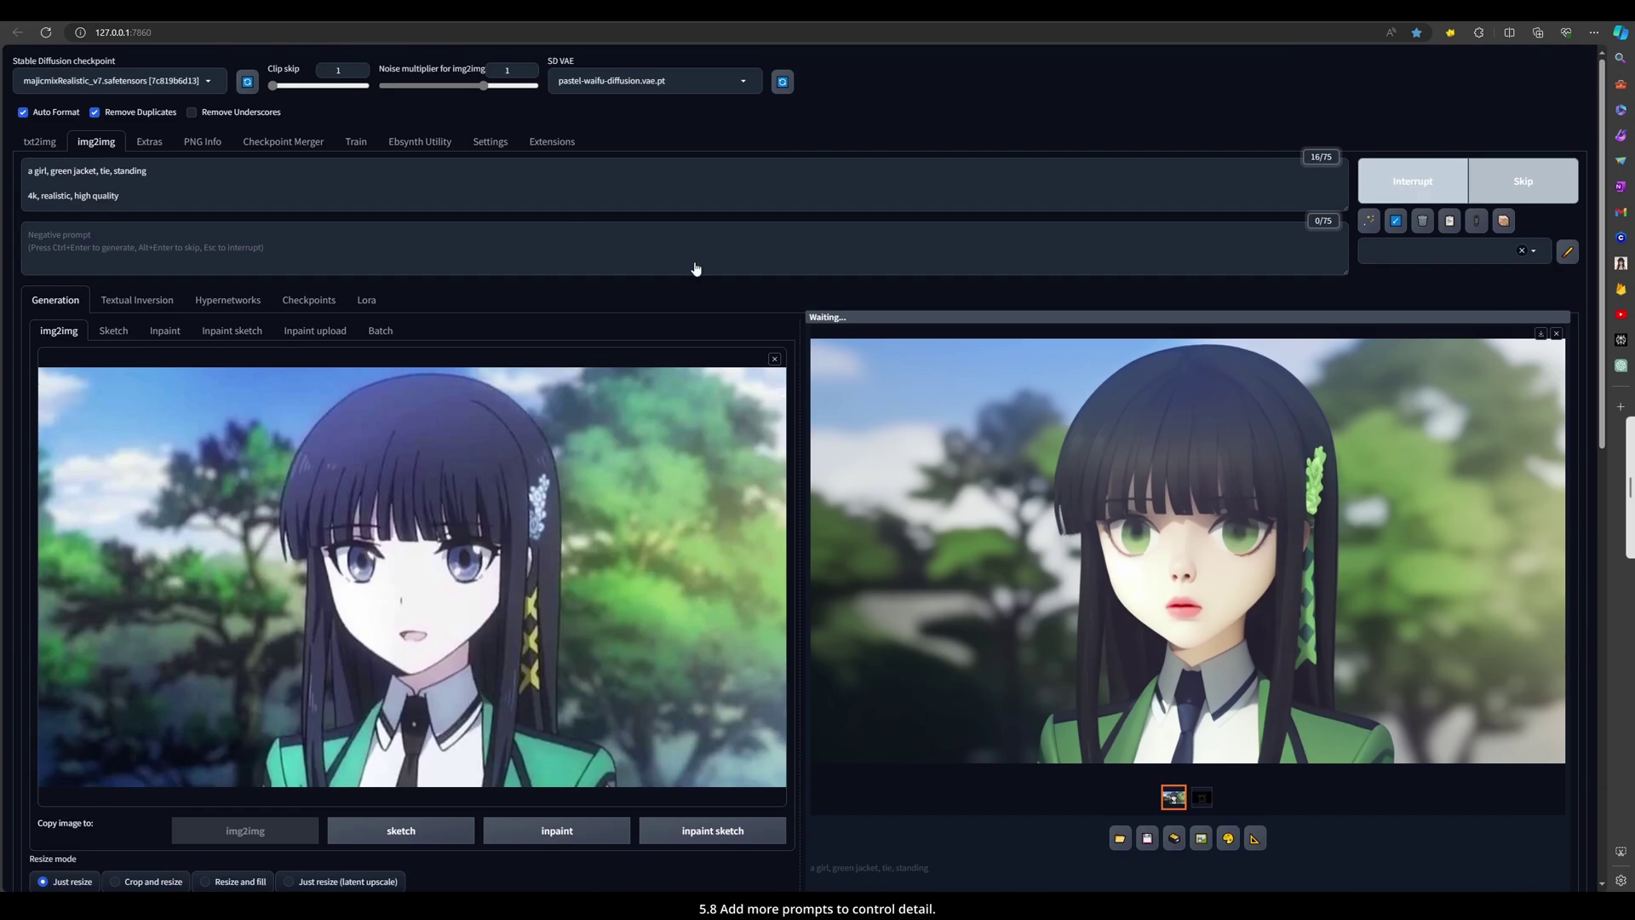
Add "blue eyes" after "standing" in the positive prompt and generate the image
{"action": "left_click", "coordinate": [200, 177]}
{"action": "type", "text": ",bl"}
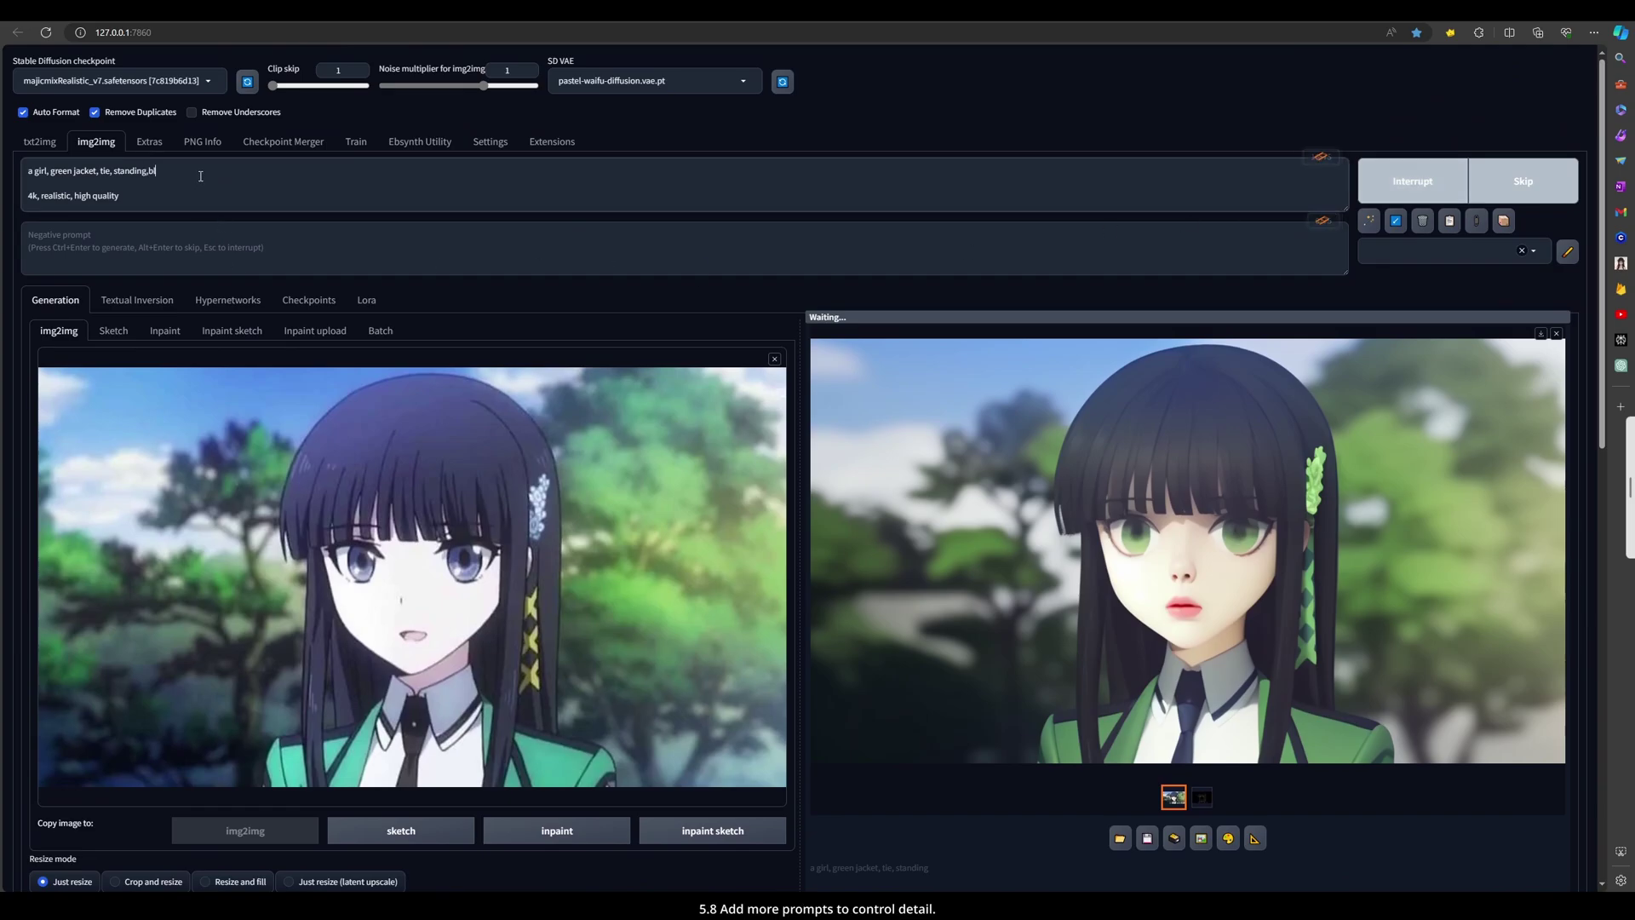
{"action": "type", "text": "ue eyes"}
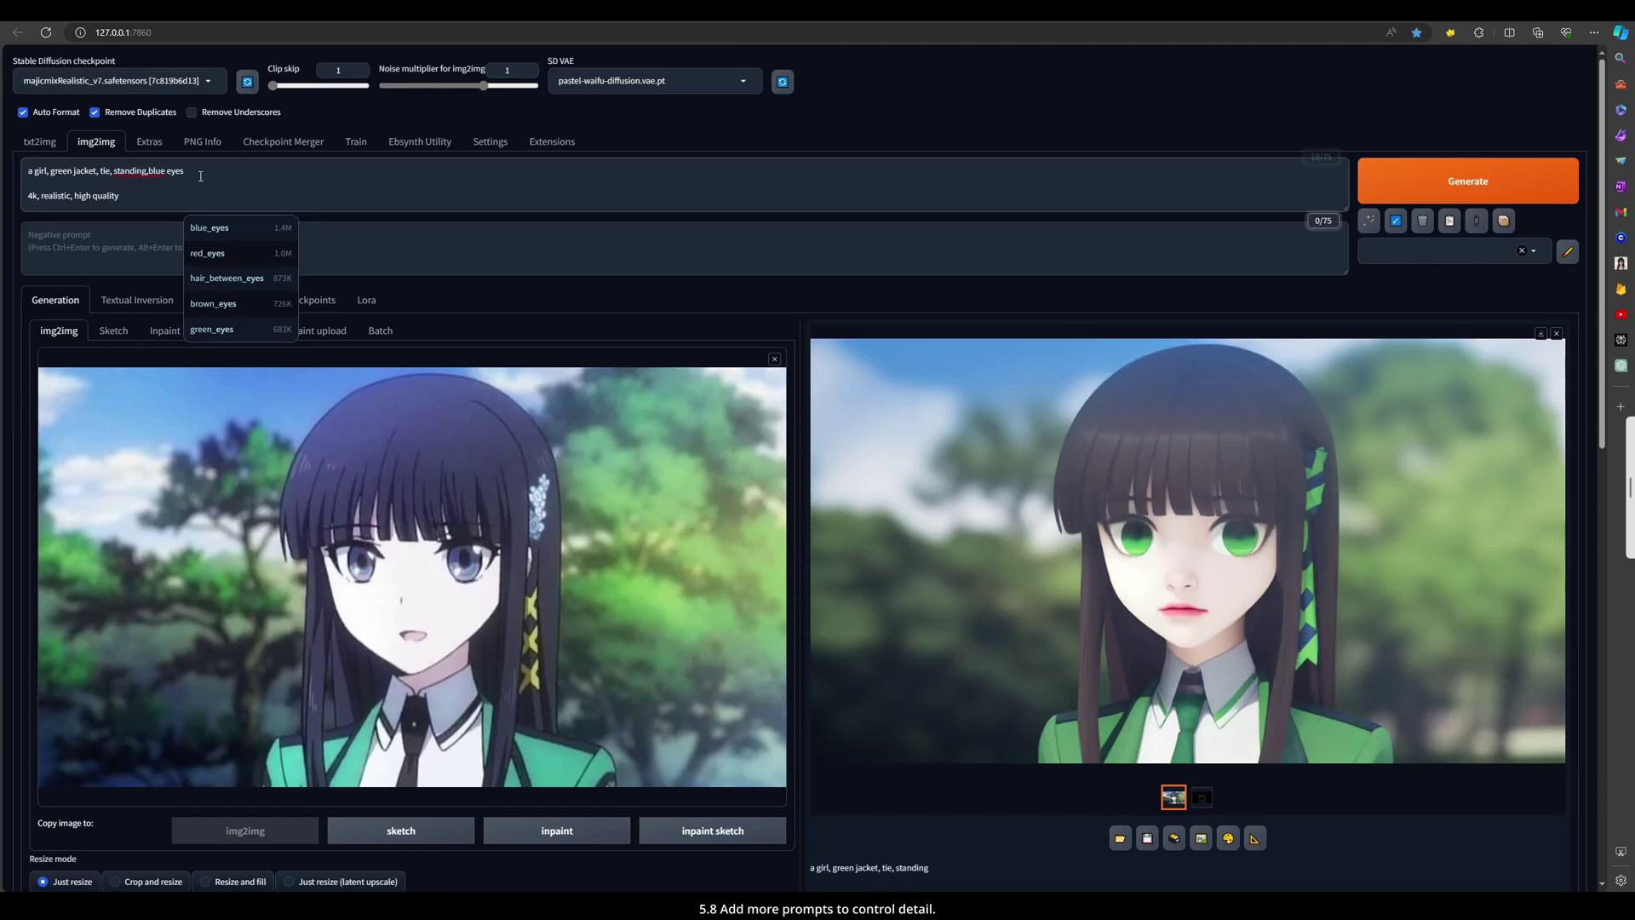
{"action": "left_click", "coordinate": [1418, 174]}
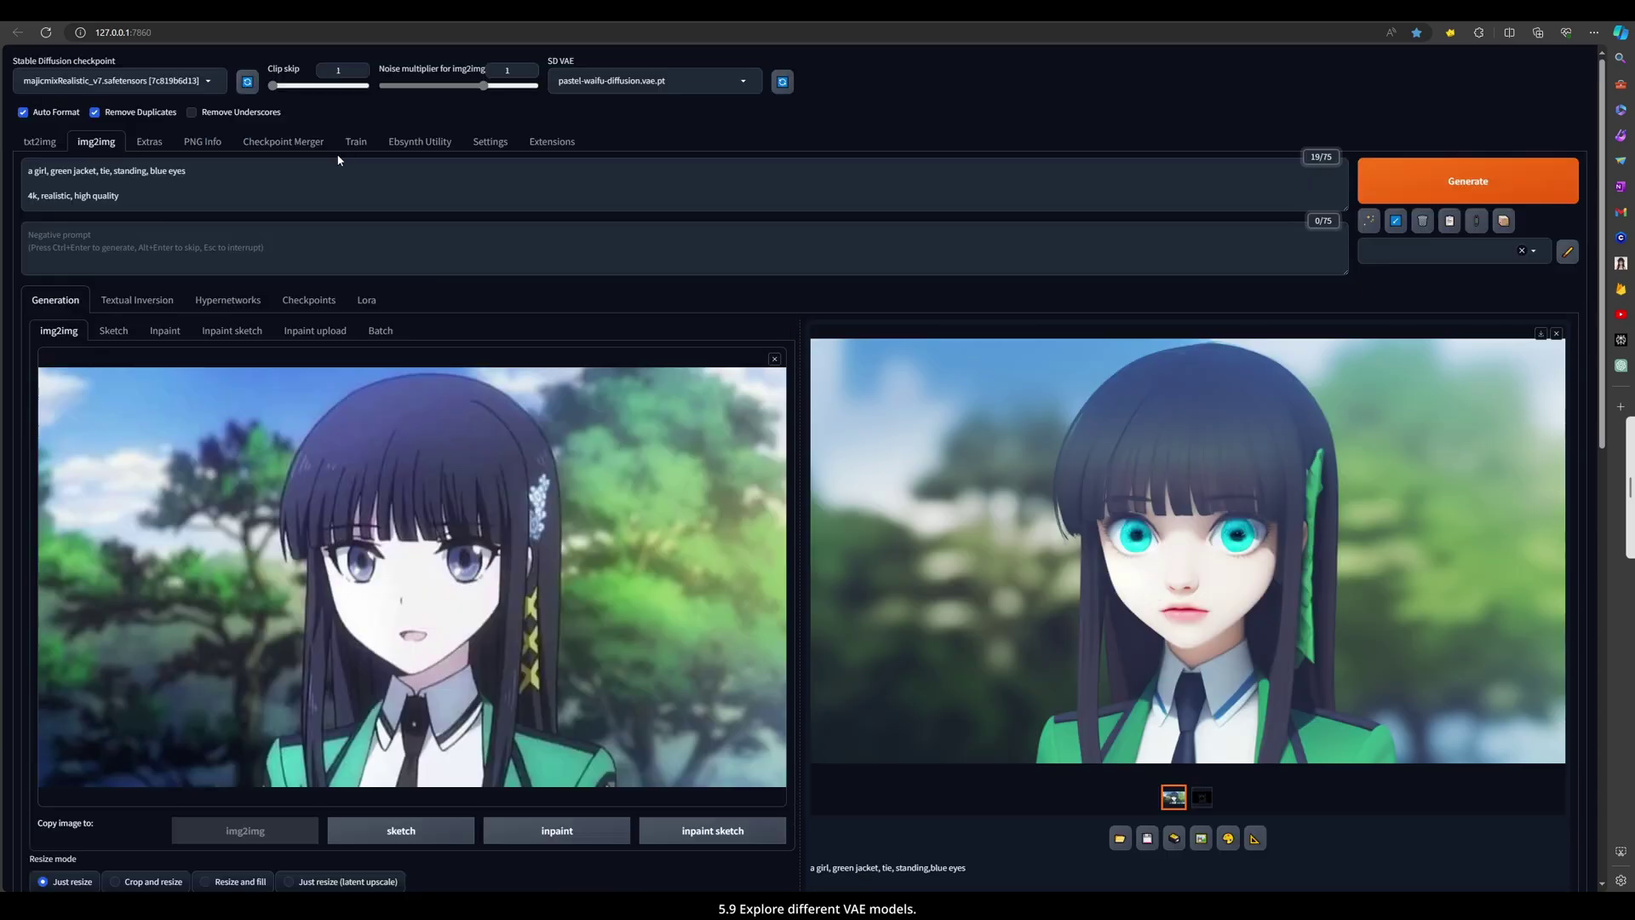
Set the SD VAE to Automatic and generate a new result
{"action": "left_click", "coordinate": [630, 81]}
{"action": "left_click", "coordinate": [587, 142]}
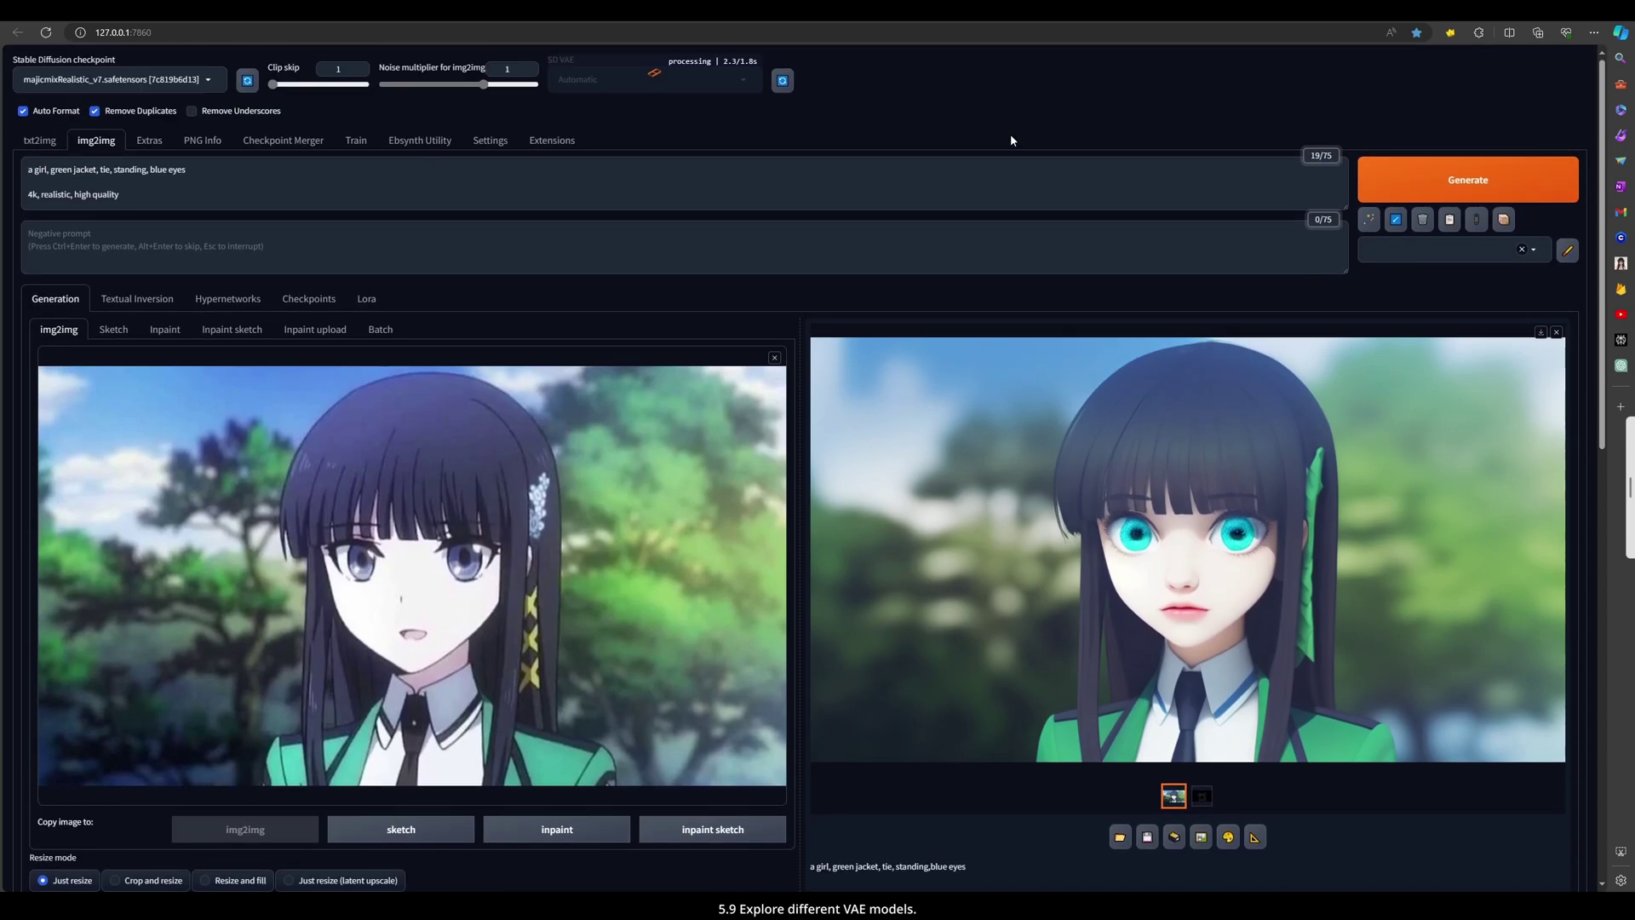
{"action": "left_click", "coordinate": [1442, 171]}
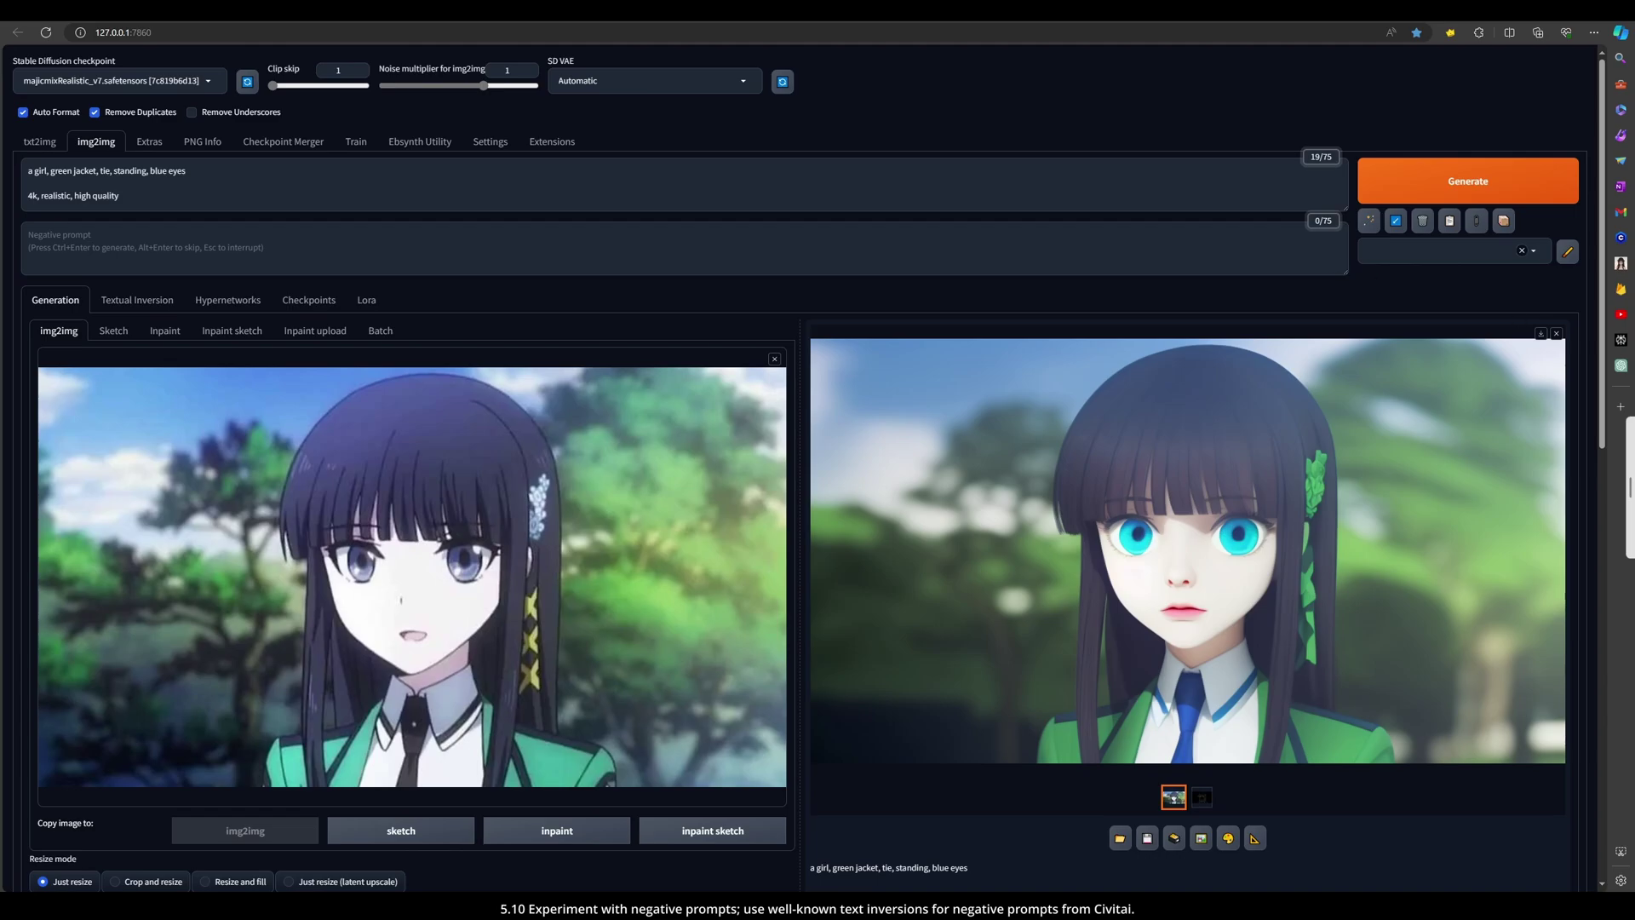
Insert the (MajicNegative_V2_0.8) textual inversion and move it from the positive prompt into the negative prompt
{"action": "left_click", "coordinate": [136, 300]}
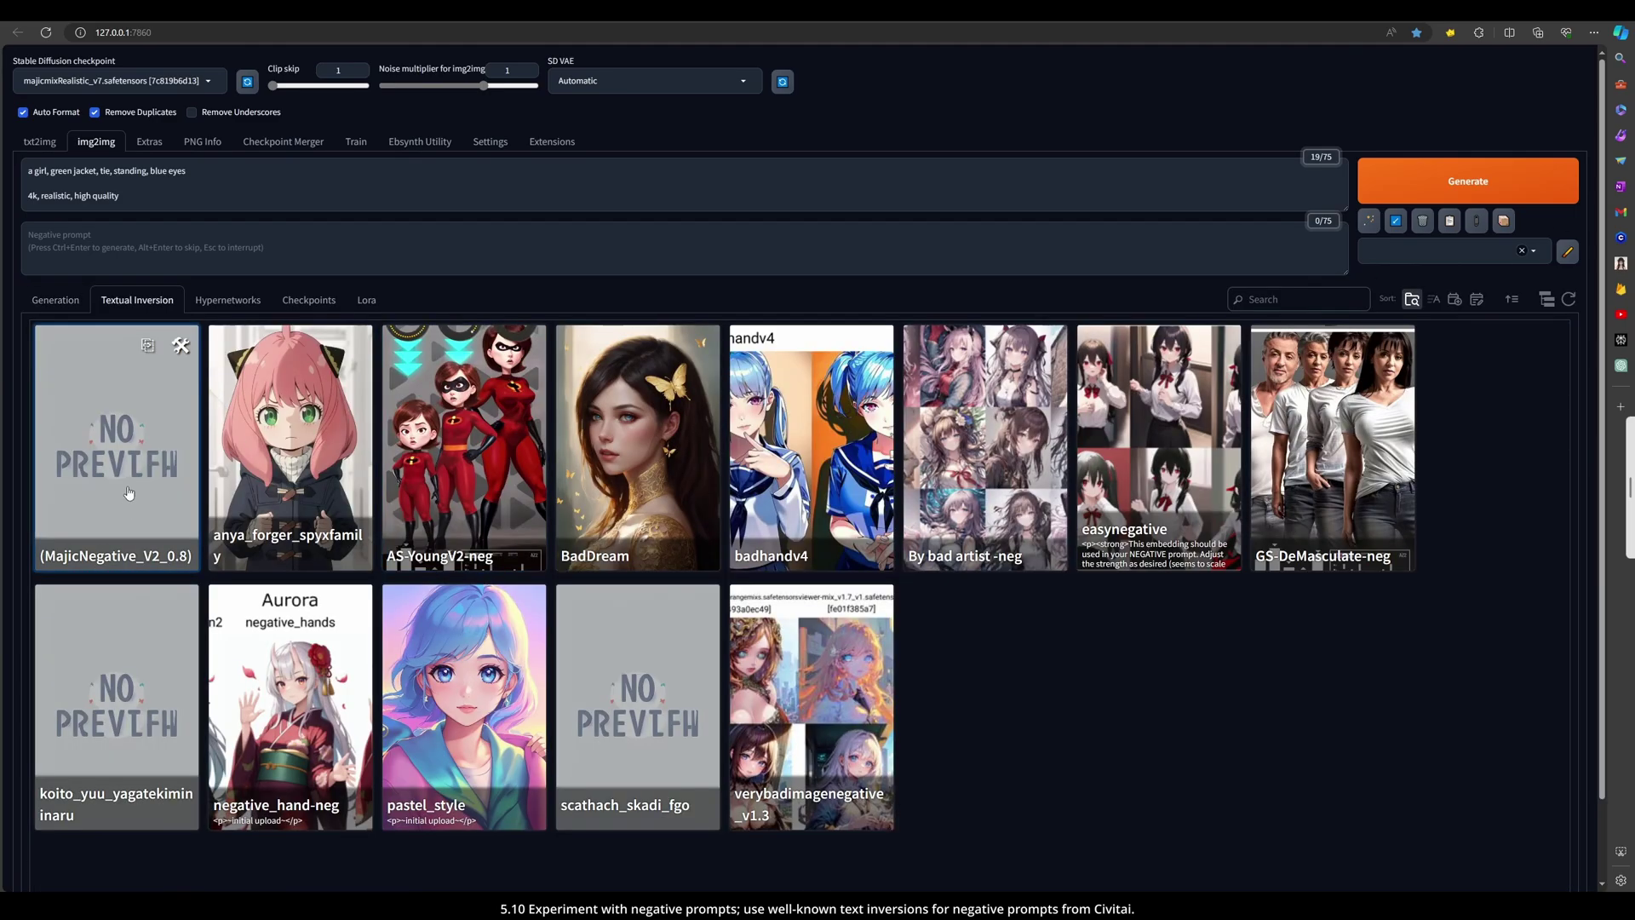
{"action": "left_click", "coordinate": [177, 393]}
{"action": "left_click_drag", "start_coordinate": [207, 197], "coordinate": [122, 205]}
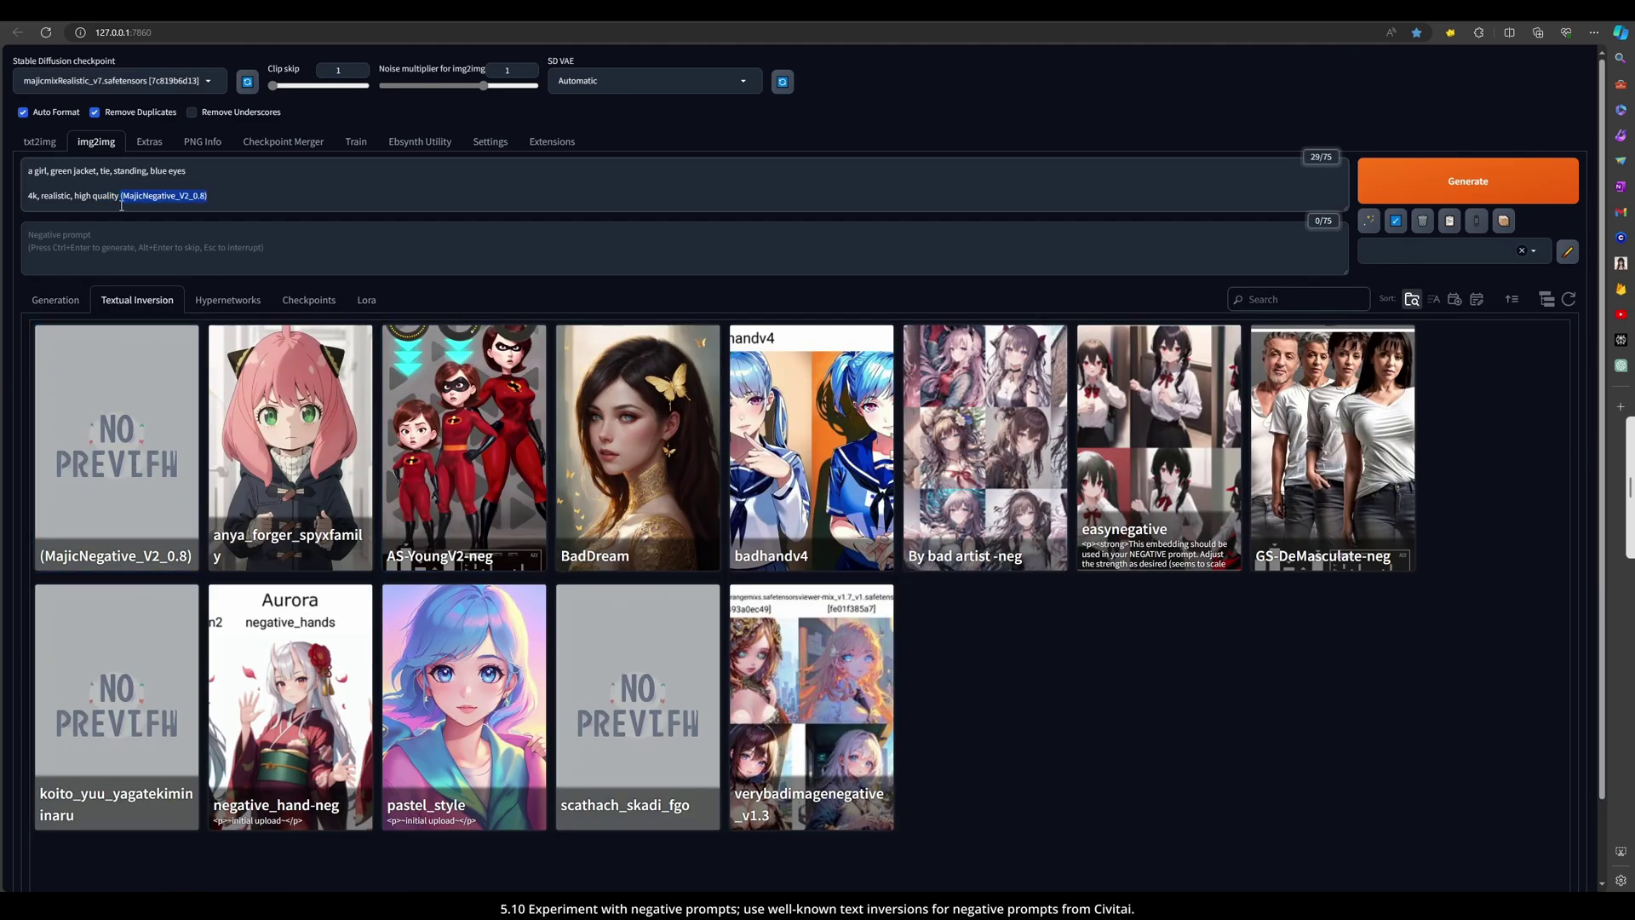
{"action": "key", "text": "ctrl+x"}
{"action": "left_click", "coordinate": [128, 232]}
{"action": "key", "text": "ctrl+v"}
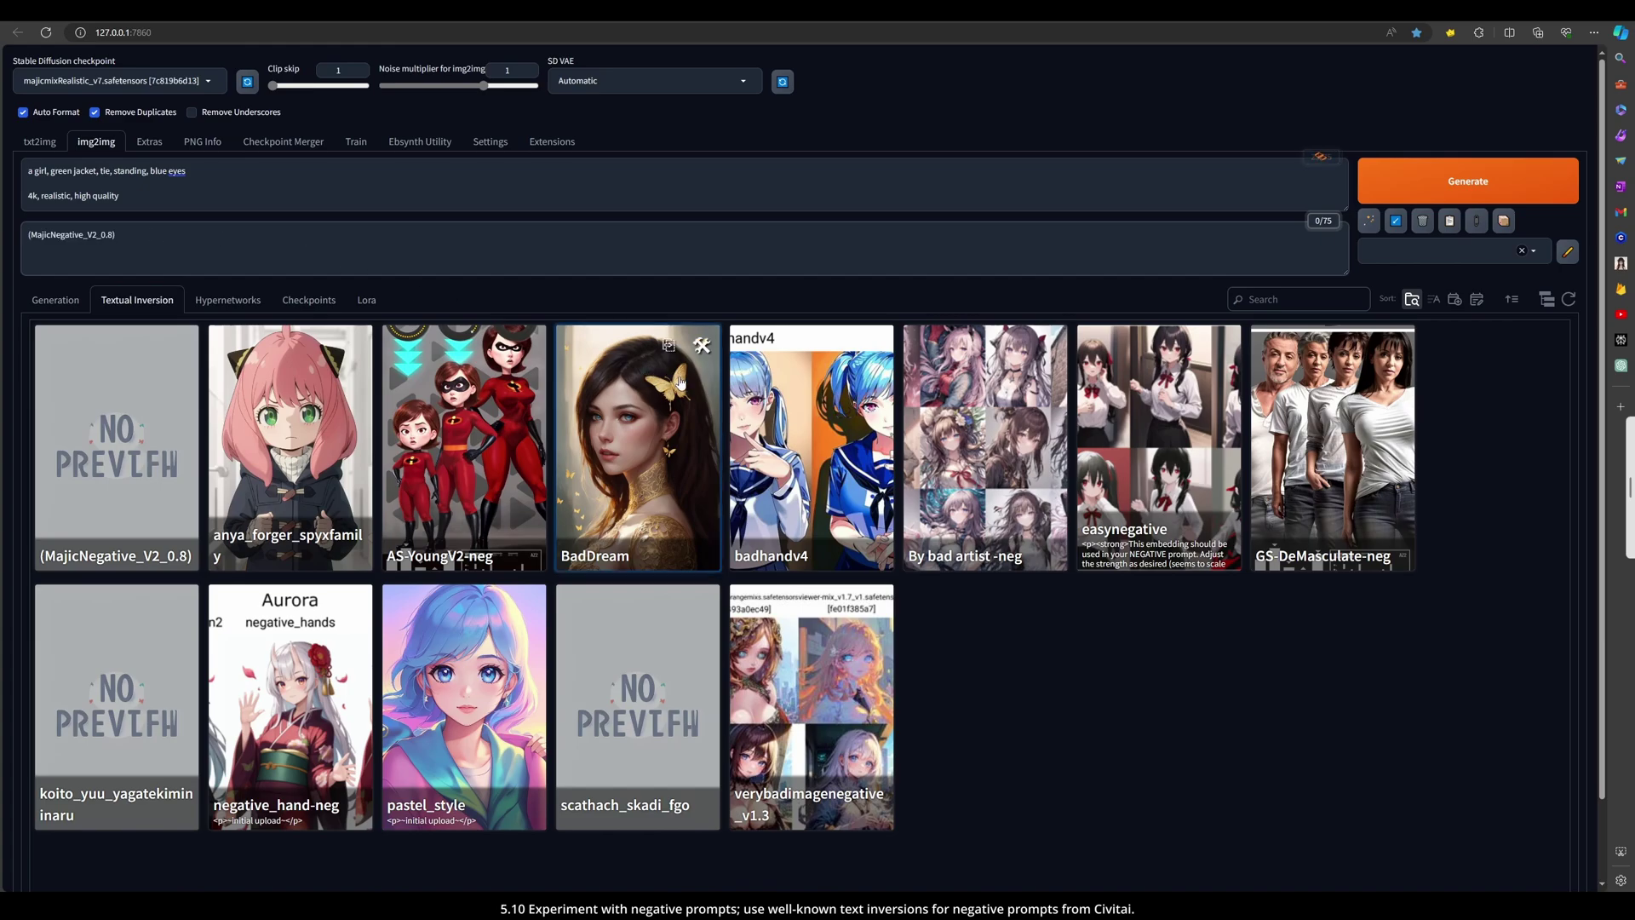
Add the BadDream, easynegative and verybadimagenegative_v1.3 embeddings to the negative prompt, separated by commas, and generate the image
{"action": "left_click", "coordinate": [647, 436]}
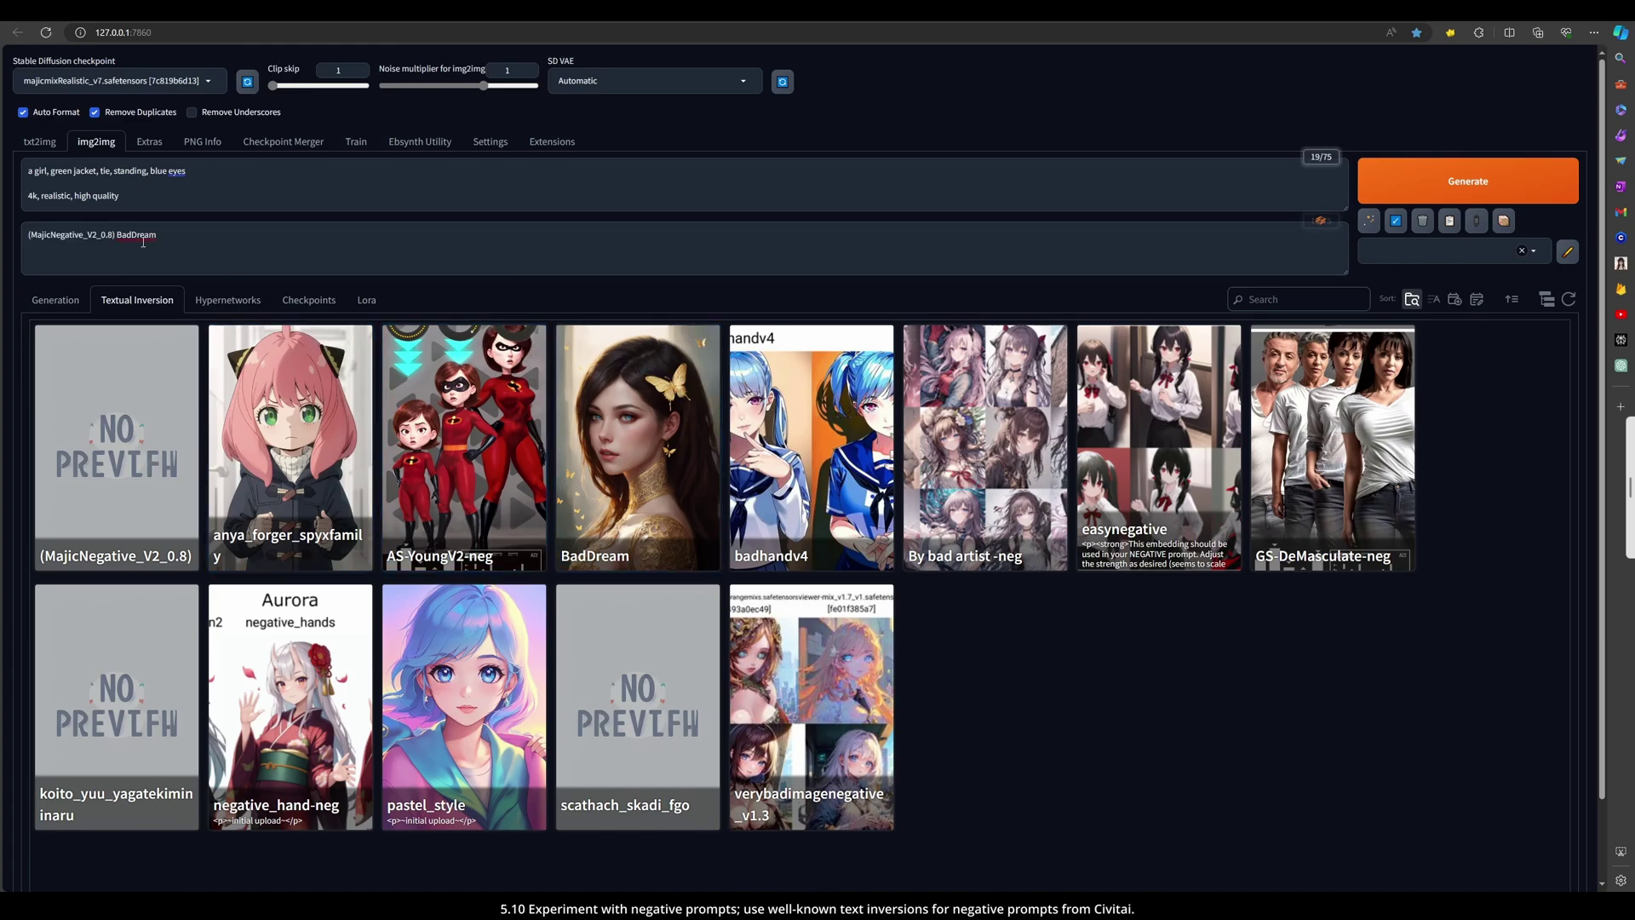
{"action": "left_click", "coordinate": [119, 239]}
{"action": "type", "text": ","}
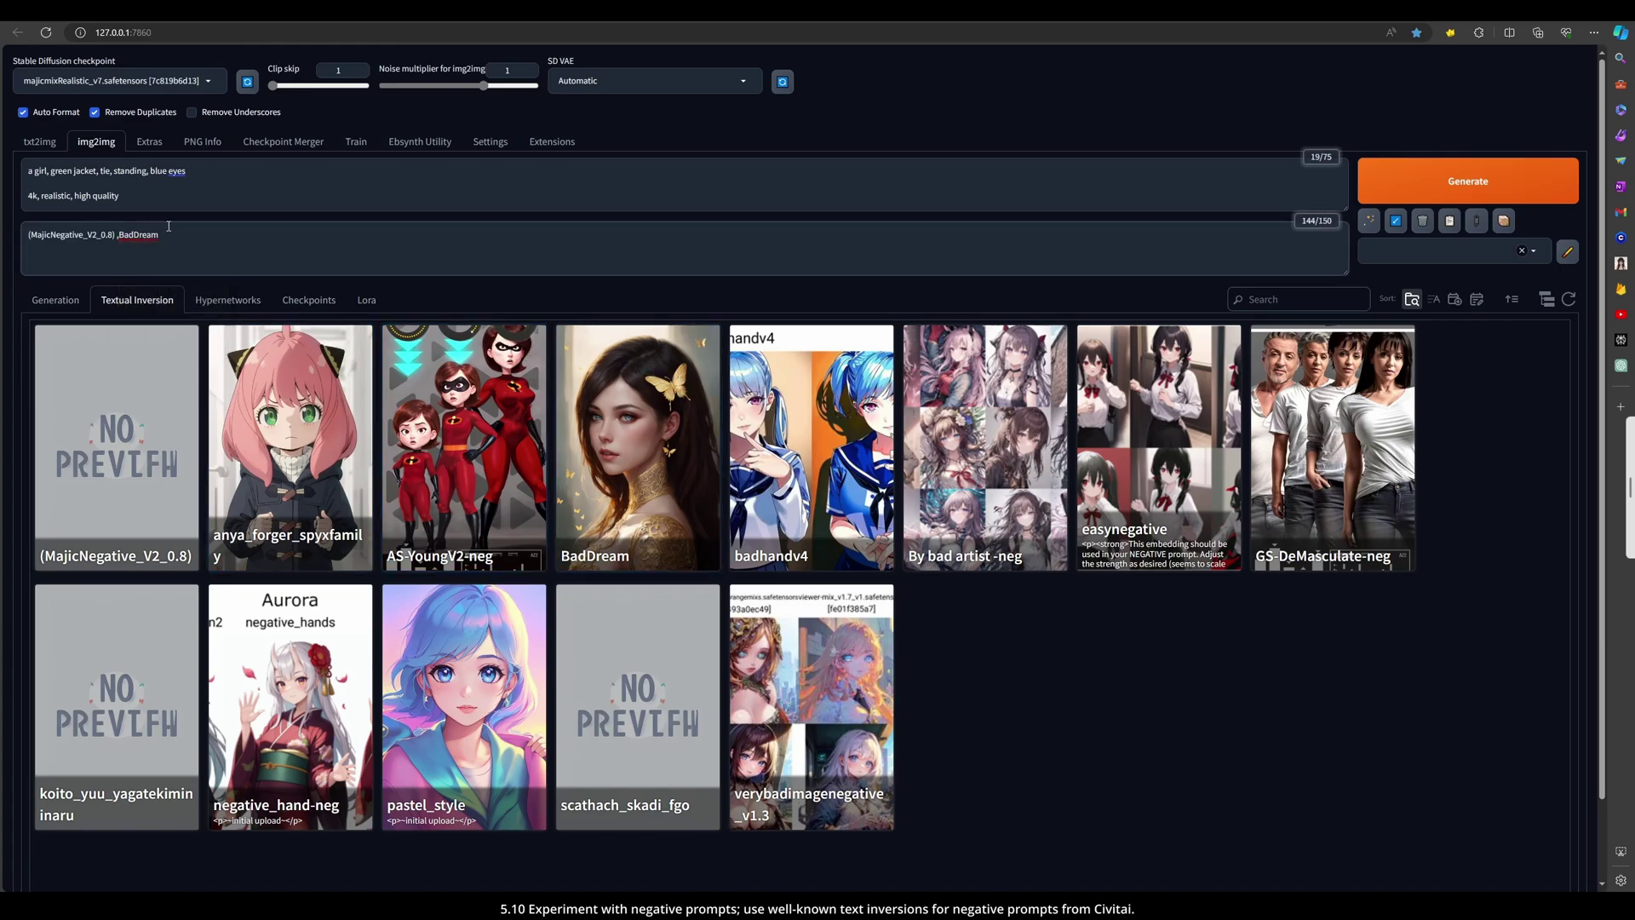
{"action": "left_click", "coordinate": [197, 236]}
{"action": "type", "text": ","}
{"action": "left_click", "coordinate": [1151, 424]}
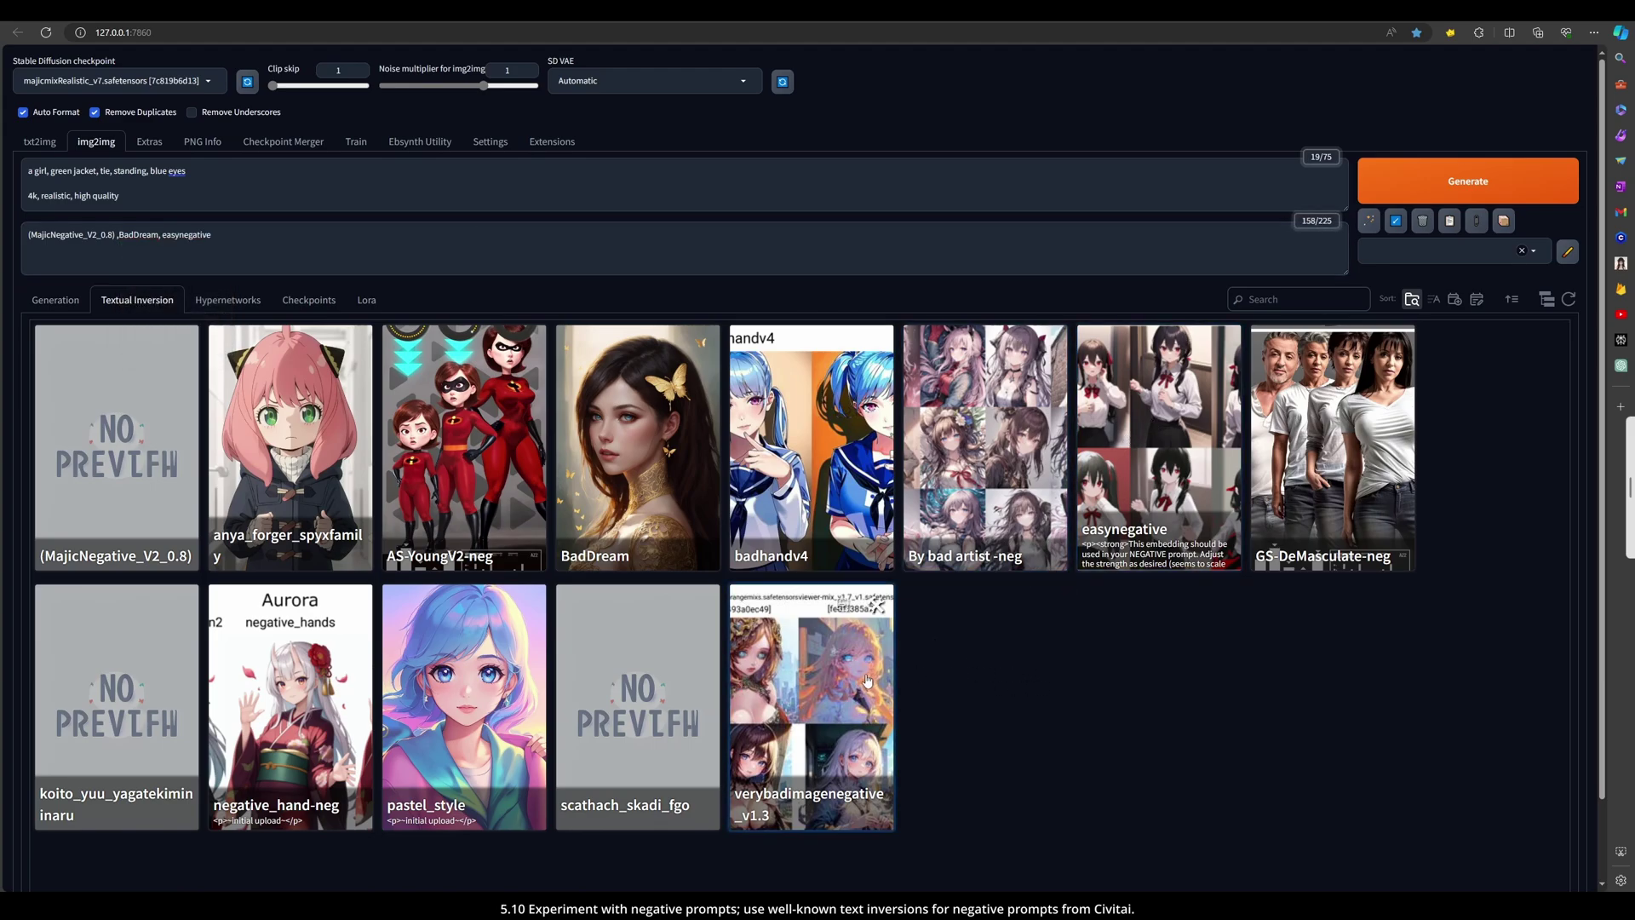
{"action": "left_click", "coordinate": [822, 690]}
{"action": "left_click", "coordinate": [212, 238]}
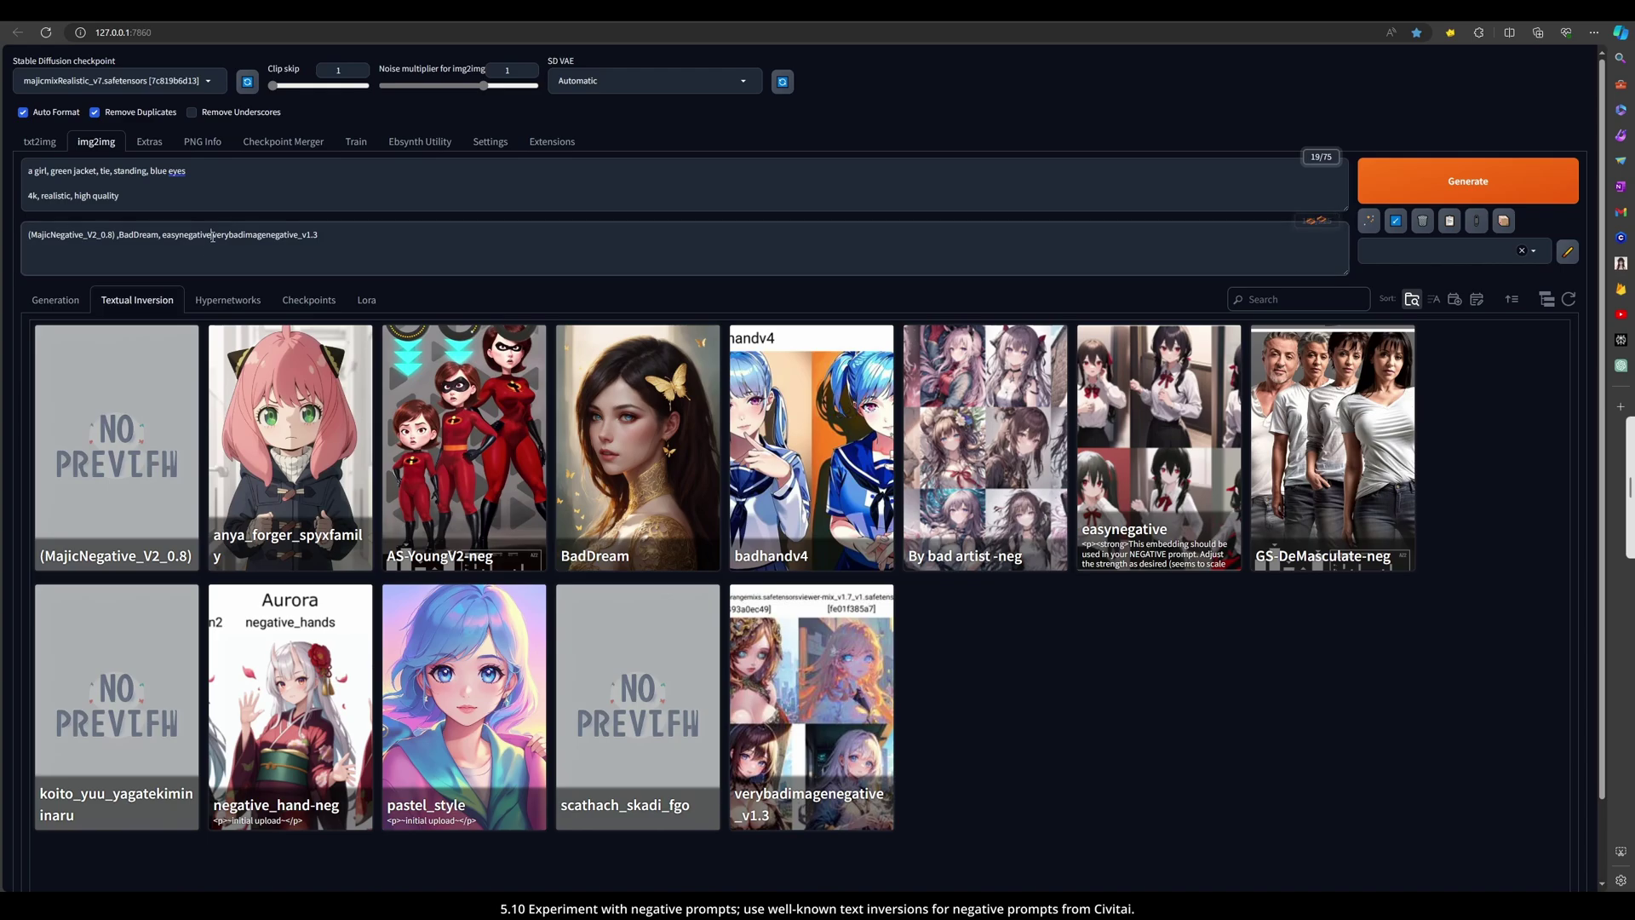
{"action": "left_click", "coordinate": [75, 299]}
{"action": "left_click", "coordinate": [1443, 182]}
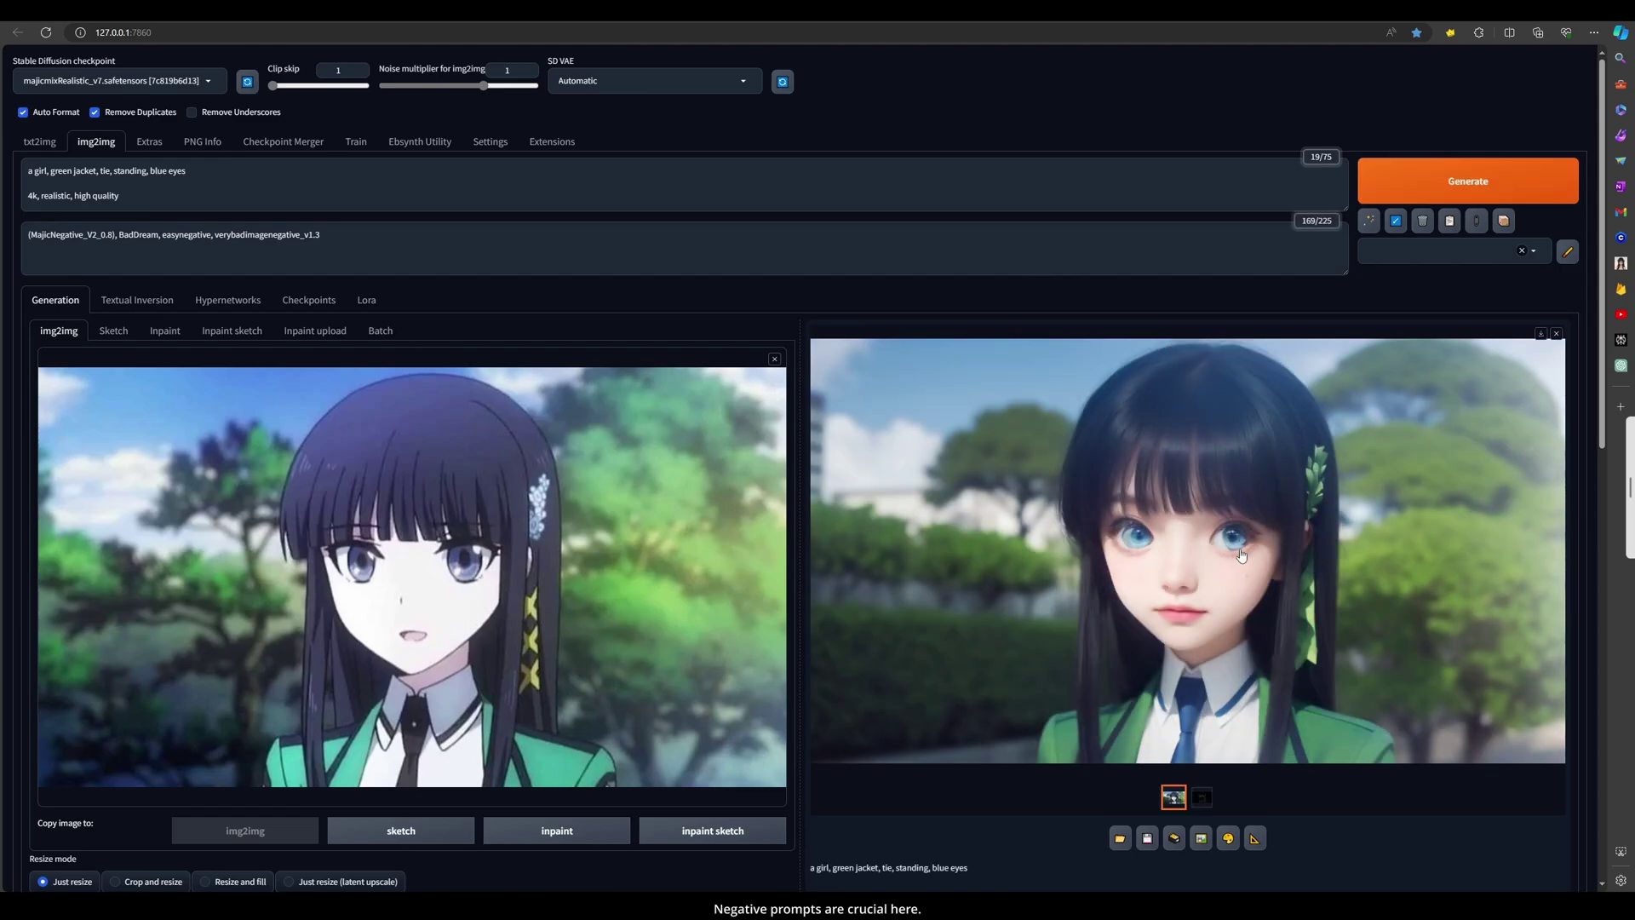
Raise the denoising strength to 0.7 and generate the image
{"action": "scroll", "coordinate": [1113, 533], "scroll_direction": "down", "scroll_amount": 6}
{"action": "scroll", "coordinate": [1111, 494], "scroll_direction": "up", "scroll_amount": 2}
{"action": "scroll", "coordinate": [1110, 493], "scroll_direction": "up", "scroll_amount": 5}
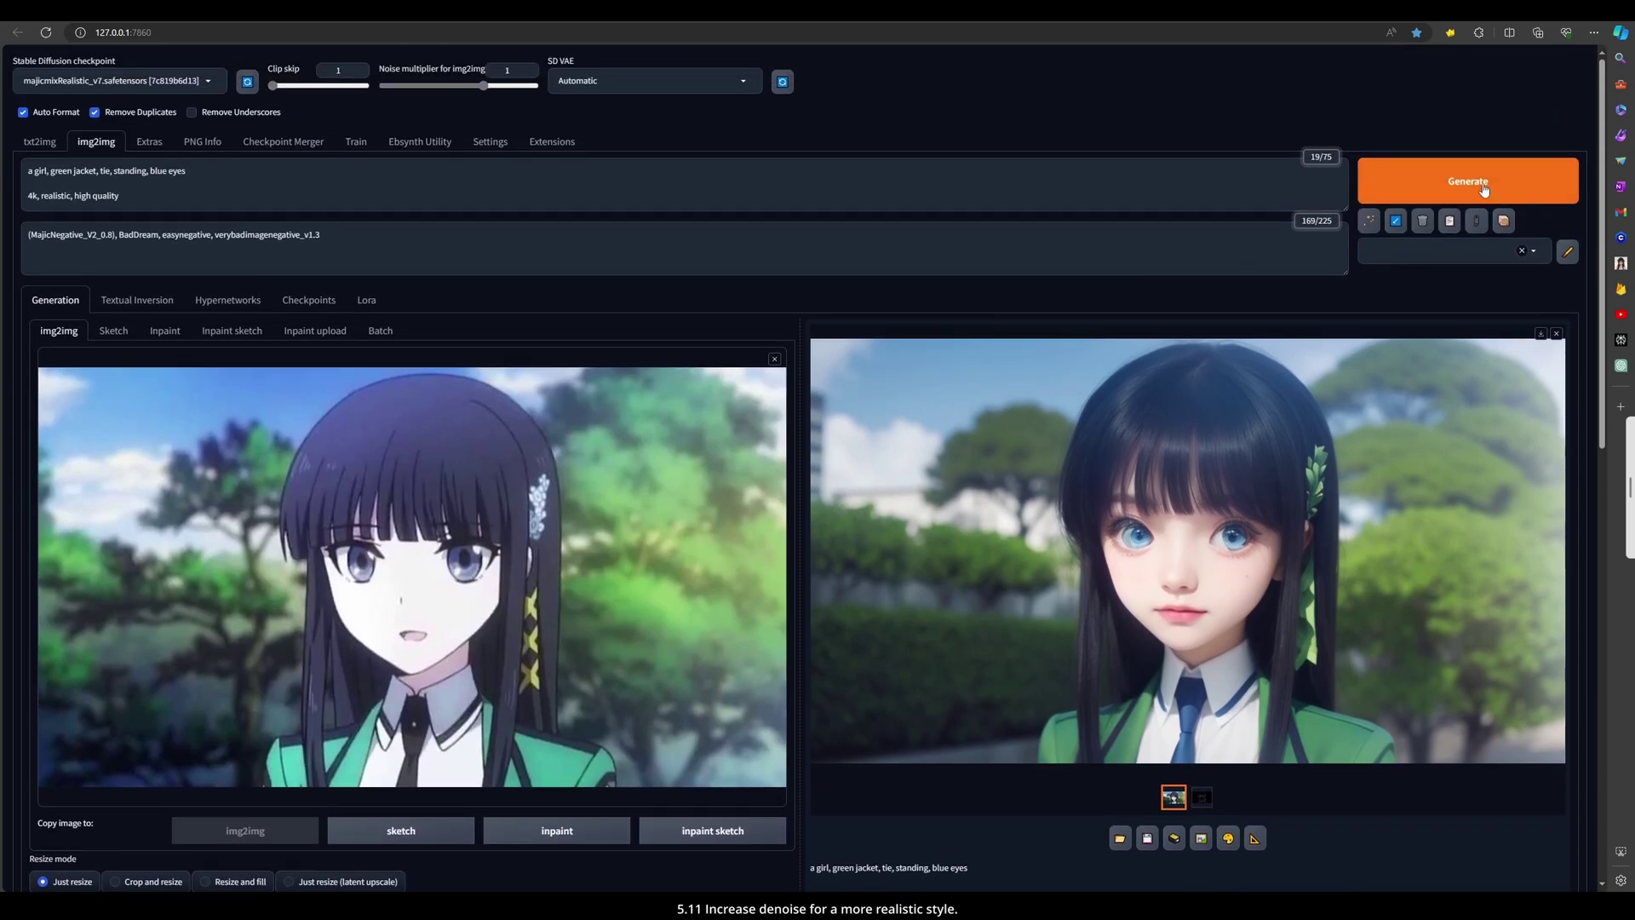
{"action": "left_click", "coordinate": [1484, 188]}
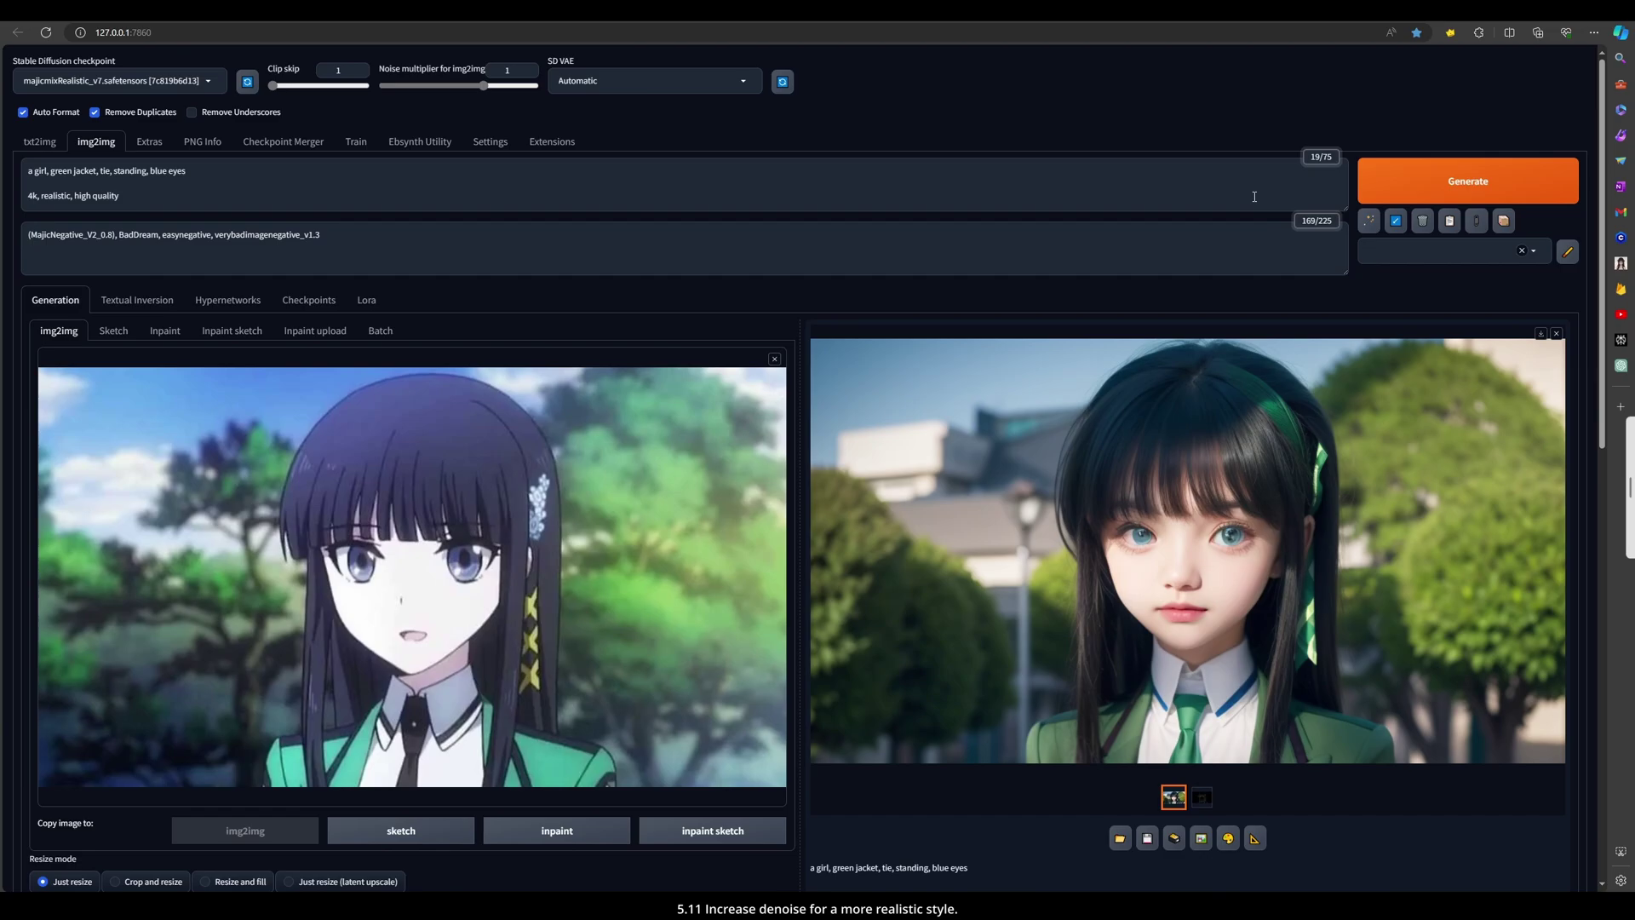
Increase the denoising strength to 0.81 and generate a new result
{"action": "scroll", "coordinate": [728, 499], "scroll_direction": "down", "scroll_amount": 6}
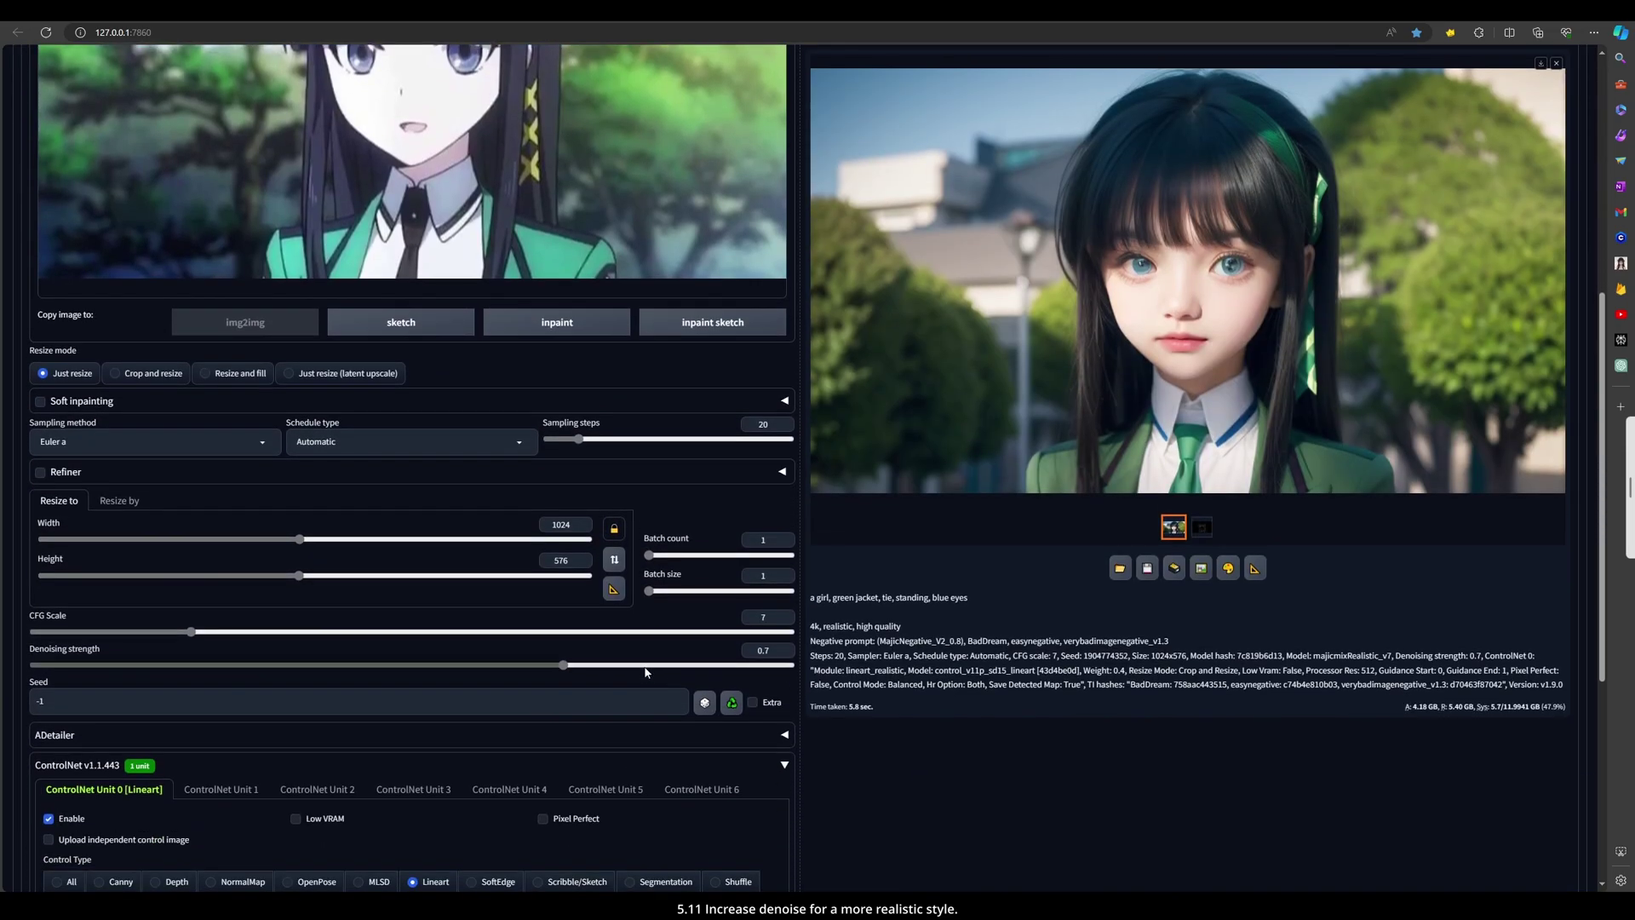
{"action": "left_click", "coordinate": [646, 666]}
{"action": "scroll", "coordinate": [867, 589], "scroll_direction": "up", "scroll_amount": 6}
{"action": "left_click", "coordinate": [1427, 194]}
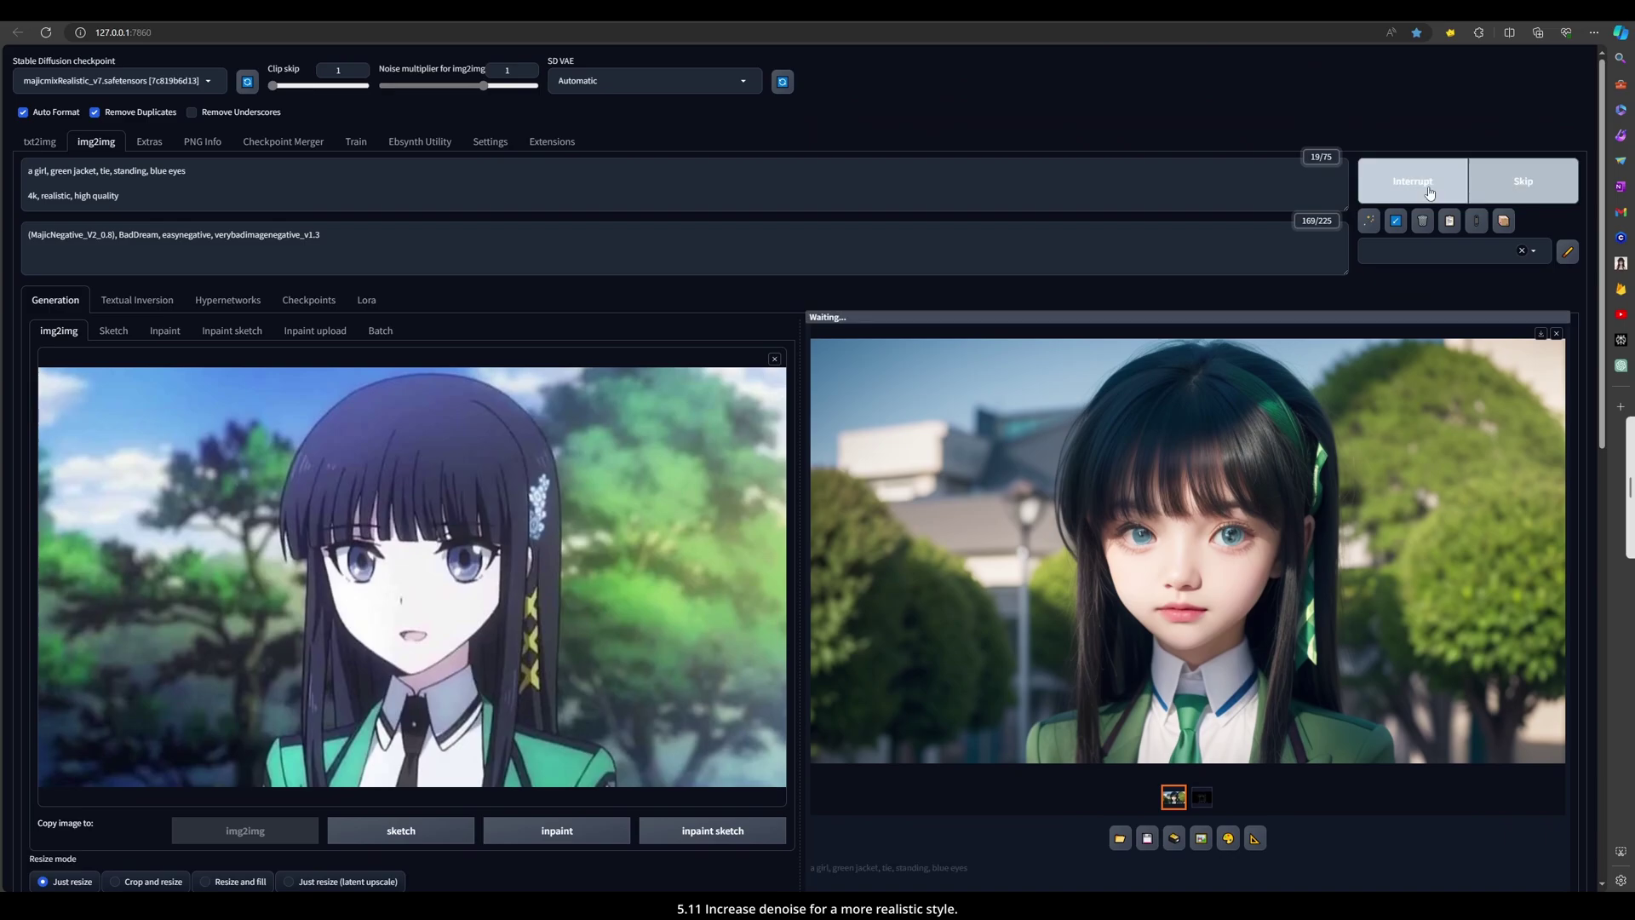
Add the background terms "tree, blue sky" on a new line after "blue eyes," in the positive prompt
{"action": "left_click", "coordinate": [254, 176]}
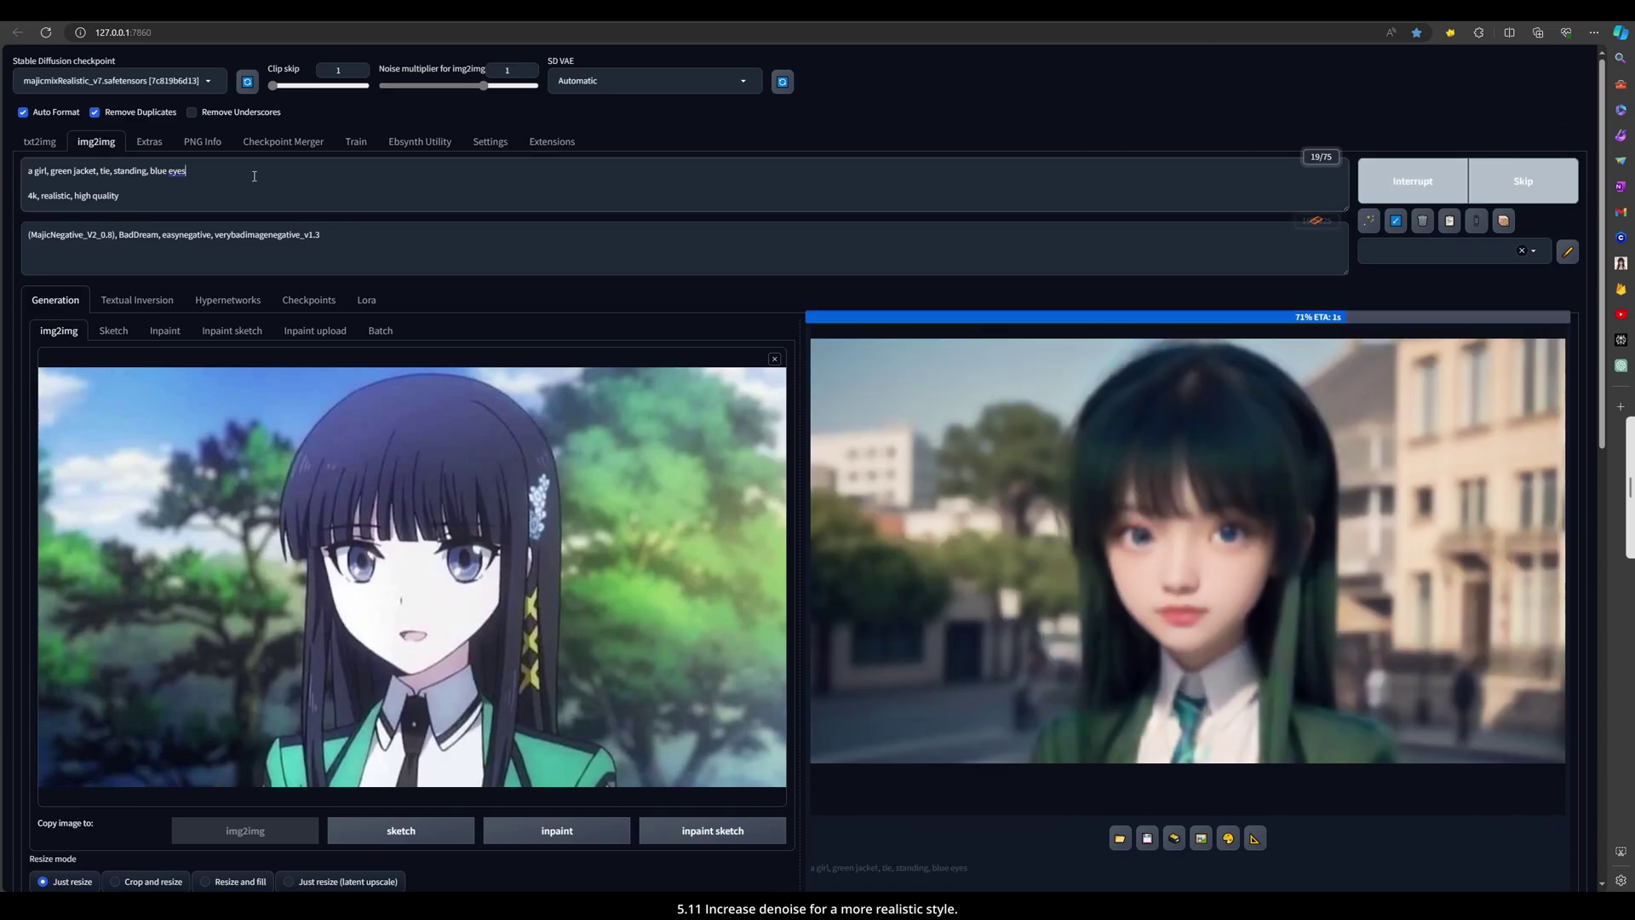
{"action": "type", "text": ","}
{"action": "key", "text": "Return"}
{"action": "type", "text": "t"}
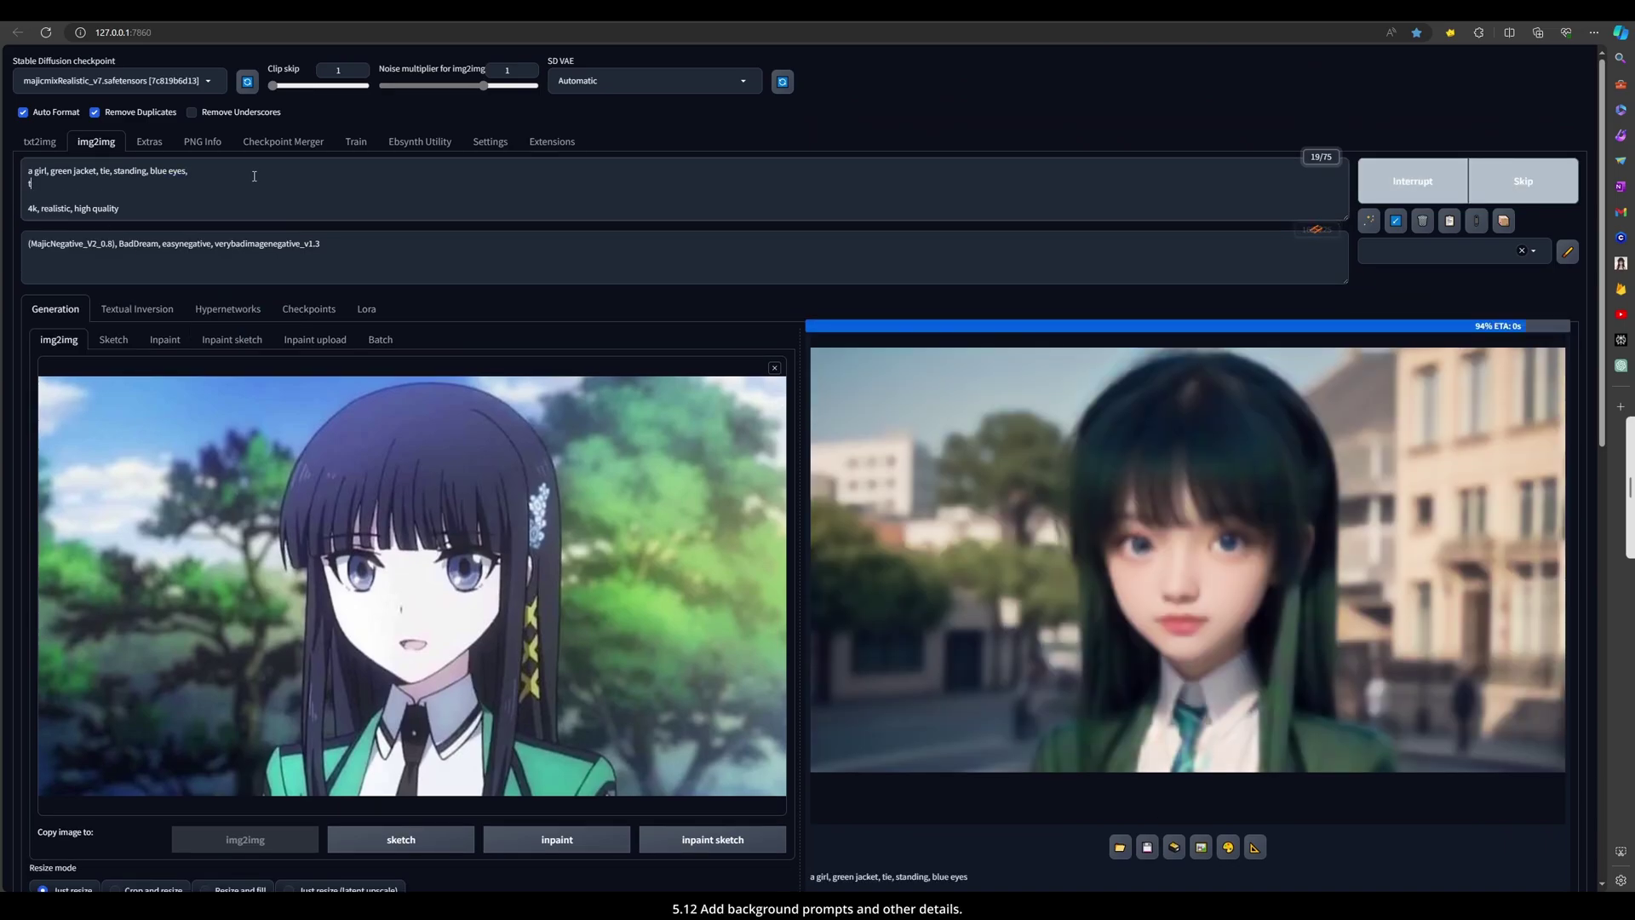
{"action": "type", "text": "ree,"}
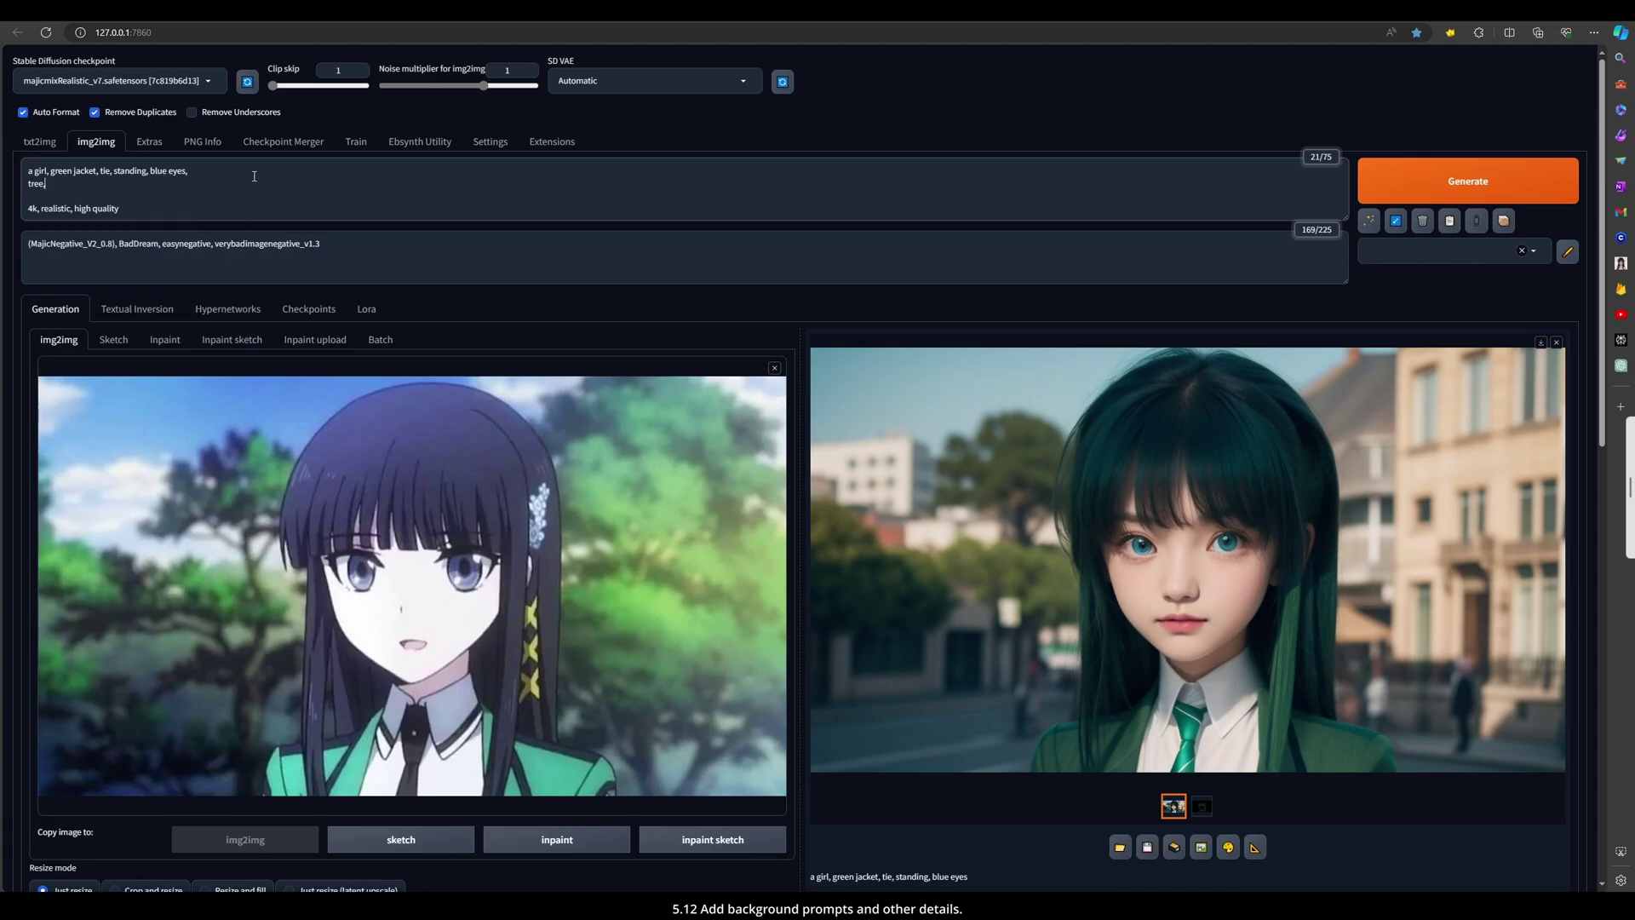
{"action": "type", "text": " blue skt,"}
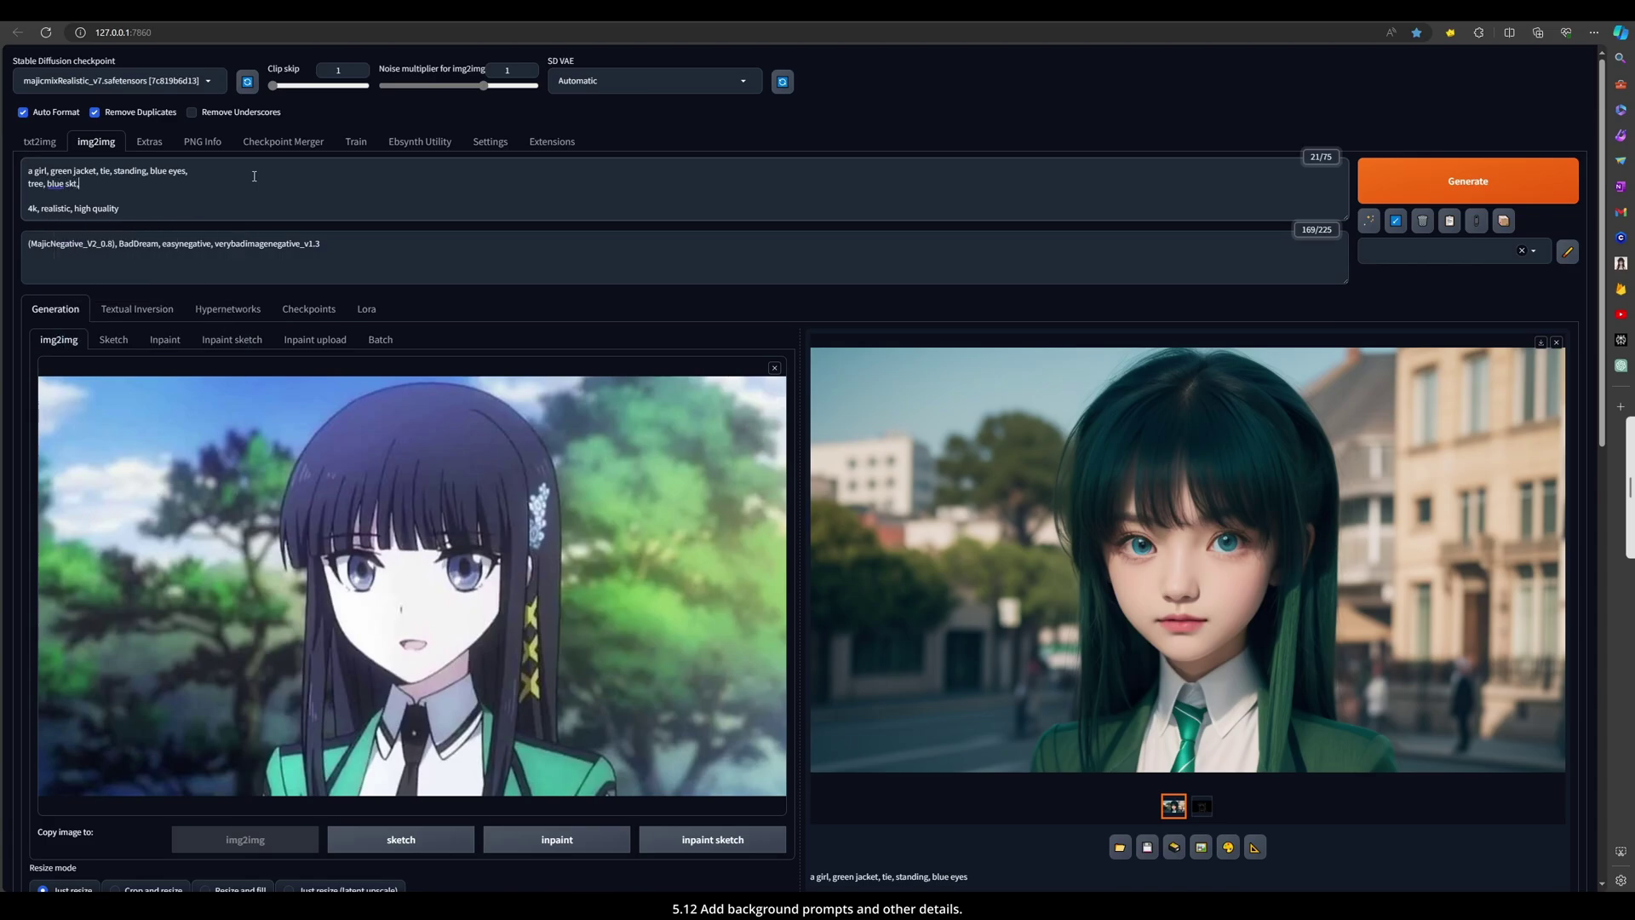
{"action": "key", "text": "BackSpace"}
{"action": "type", "text": "y"}
Add "black hair, hair bangs" after "blue eyes" in the positive prompt and generate the image
{"action": "type", "text": "black hair"}
{"action": "type", "text": ","}
{"action": "type", "text": "hair"}
{"action": "type", "text": " bang"}
{"action": "type", "text": "s,"}
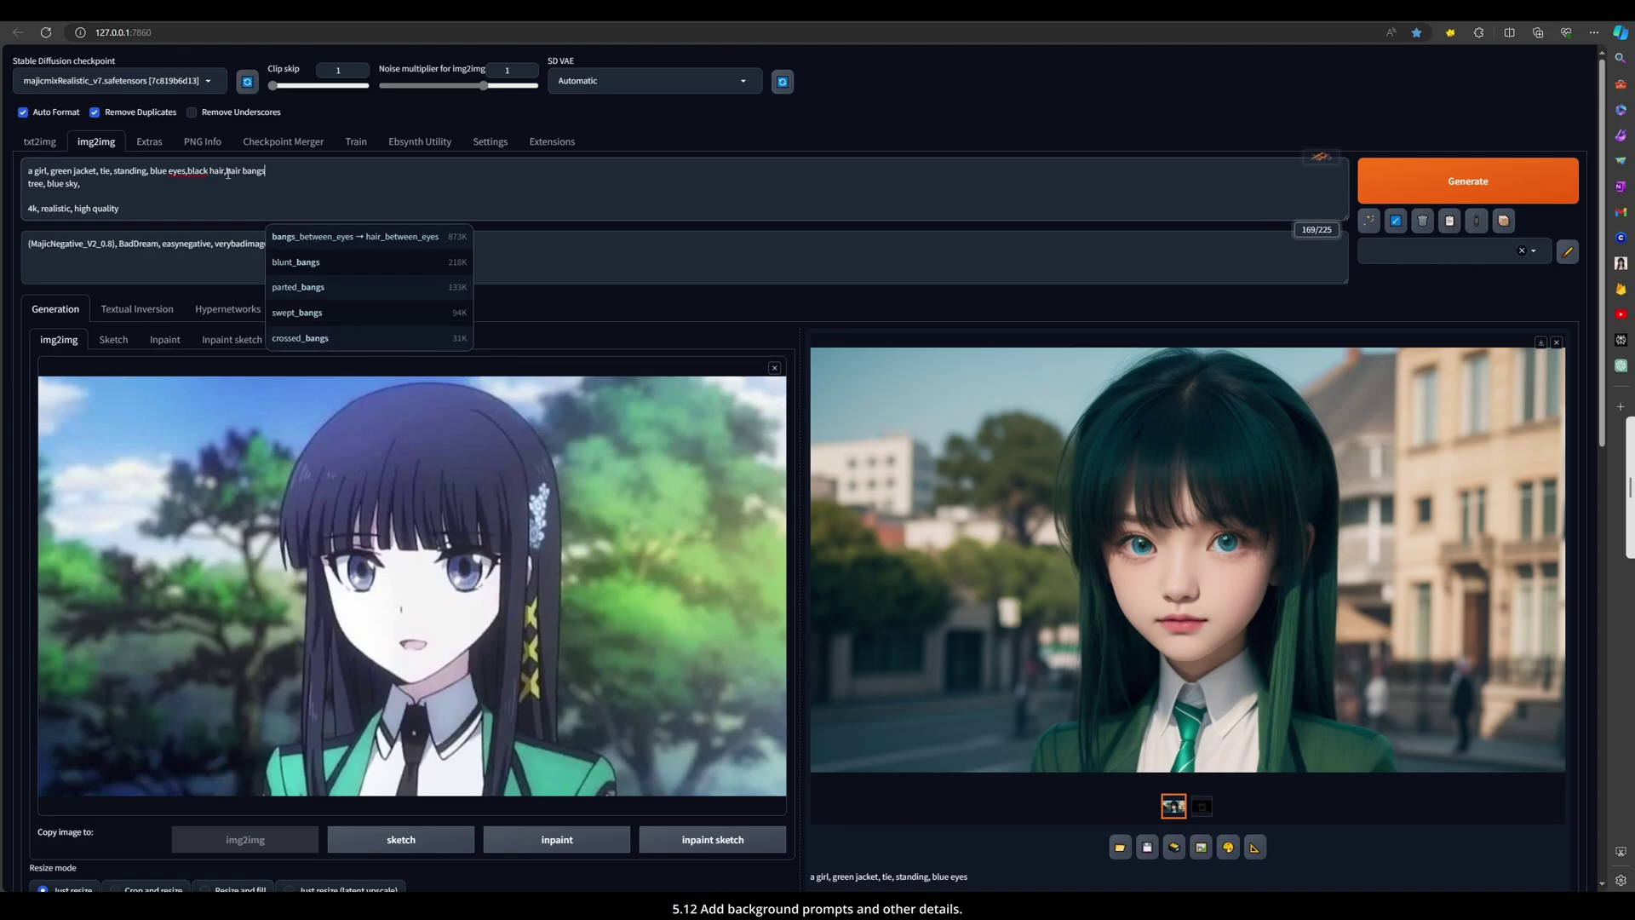
{"action": "key", "text": "ctrl+Return"}
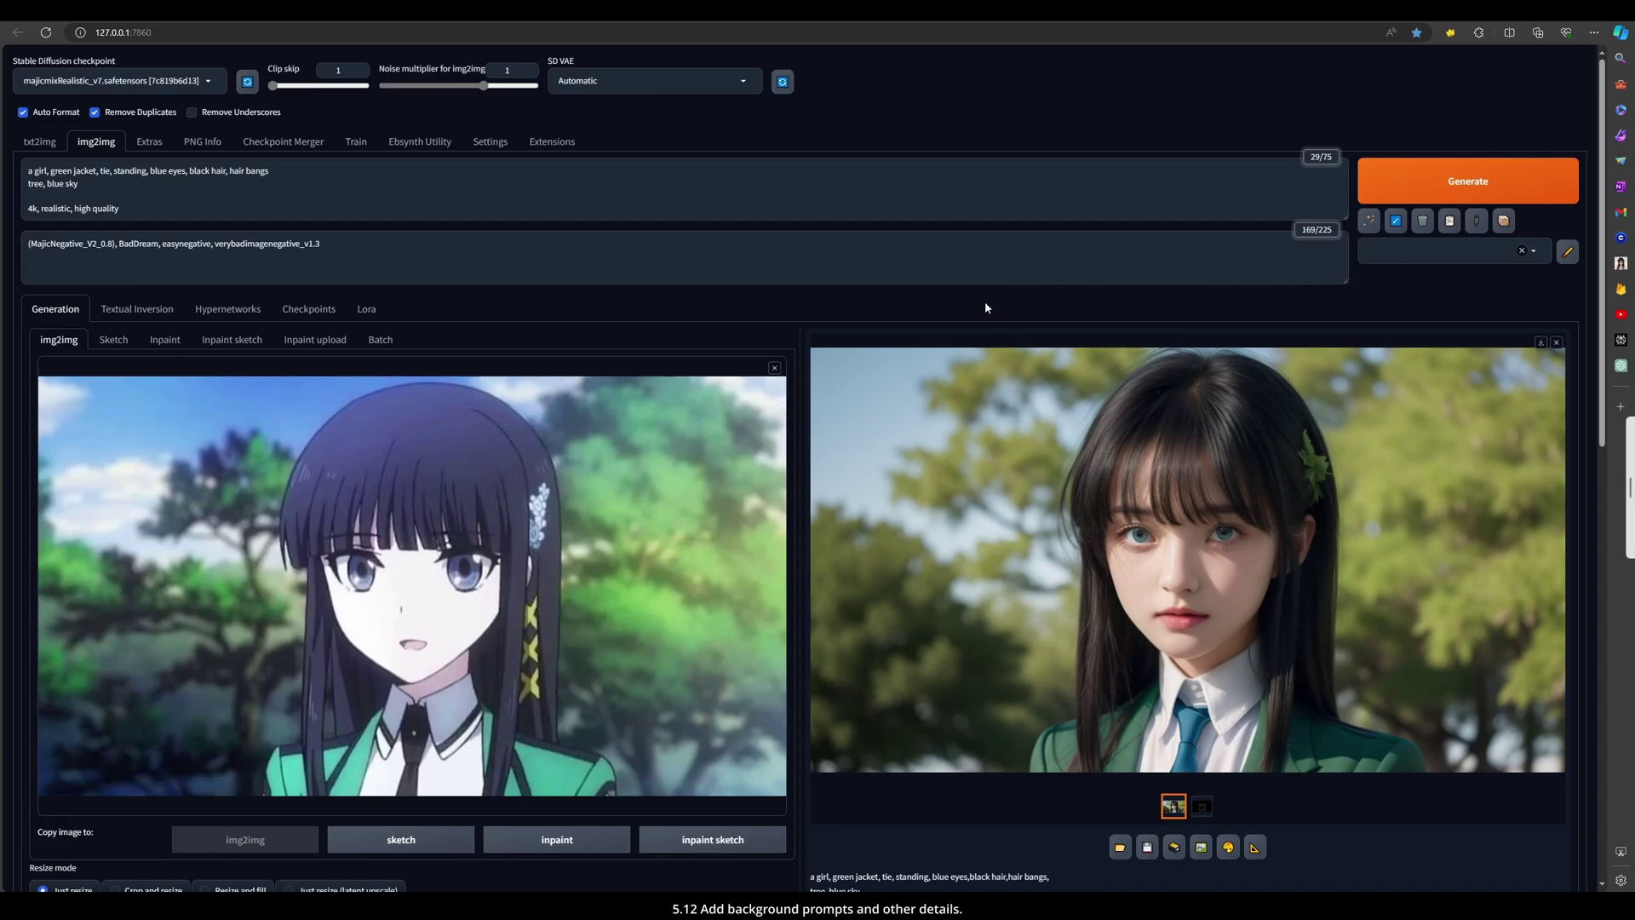
Change "tie" to "black tie" in the positive prompt and generate the image
{"action": "left_click", "coordinate": [99, 169]}
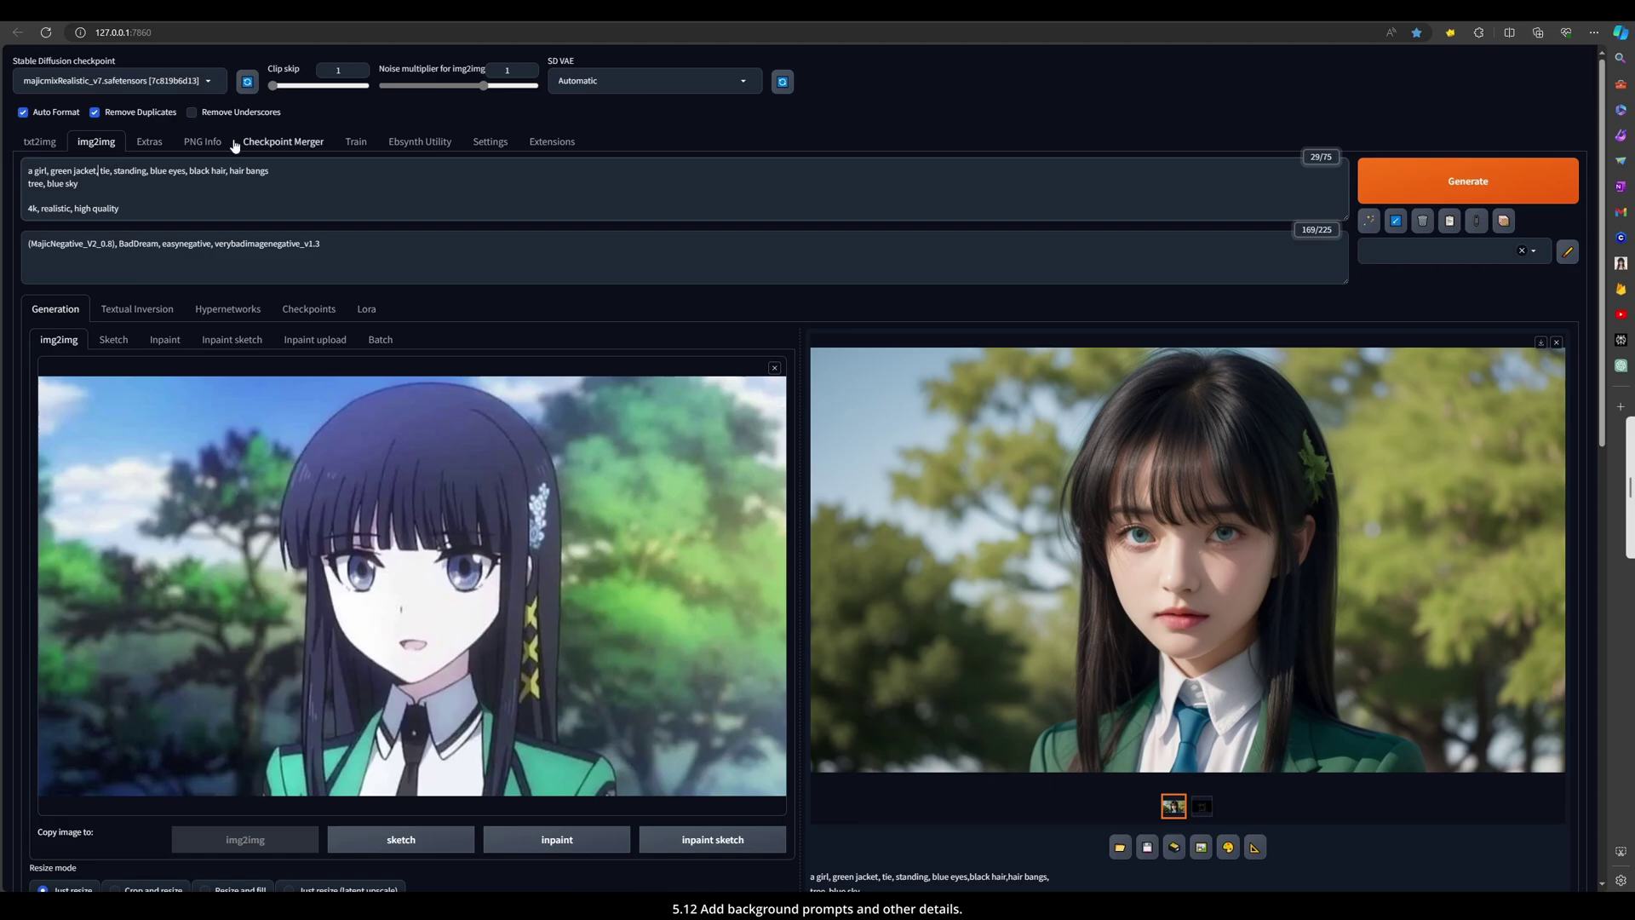
{"action": "type", "text": "black"}
{"action": "key", "text": "ctrl+Return"}
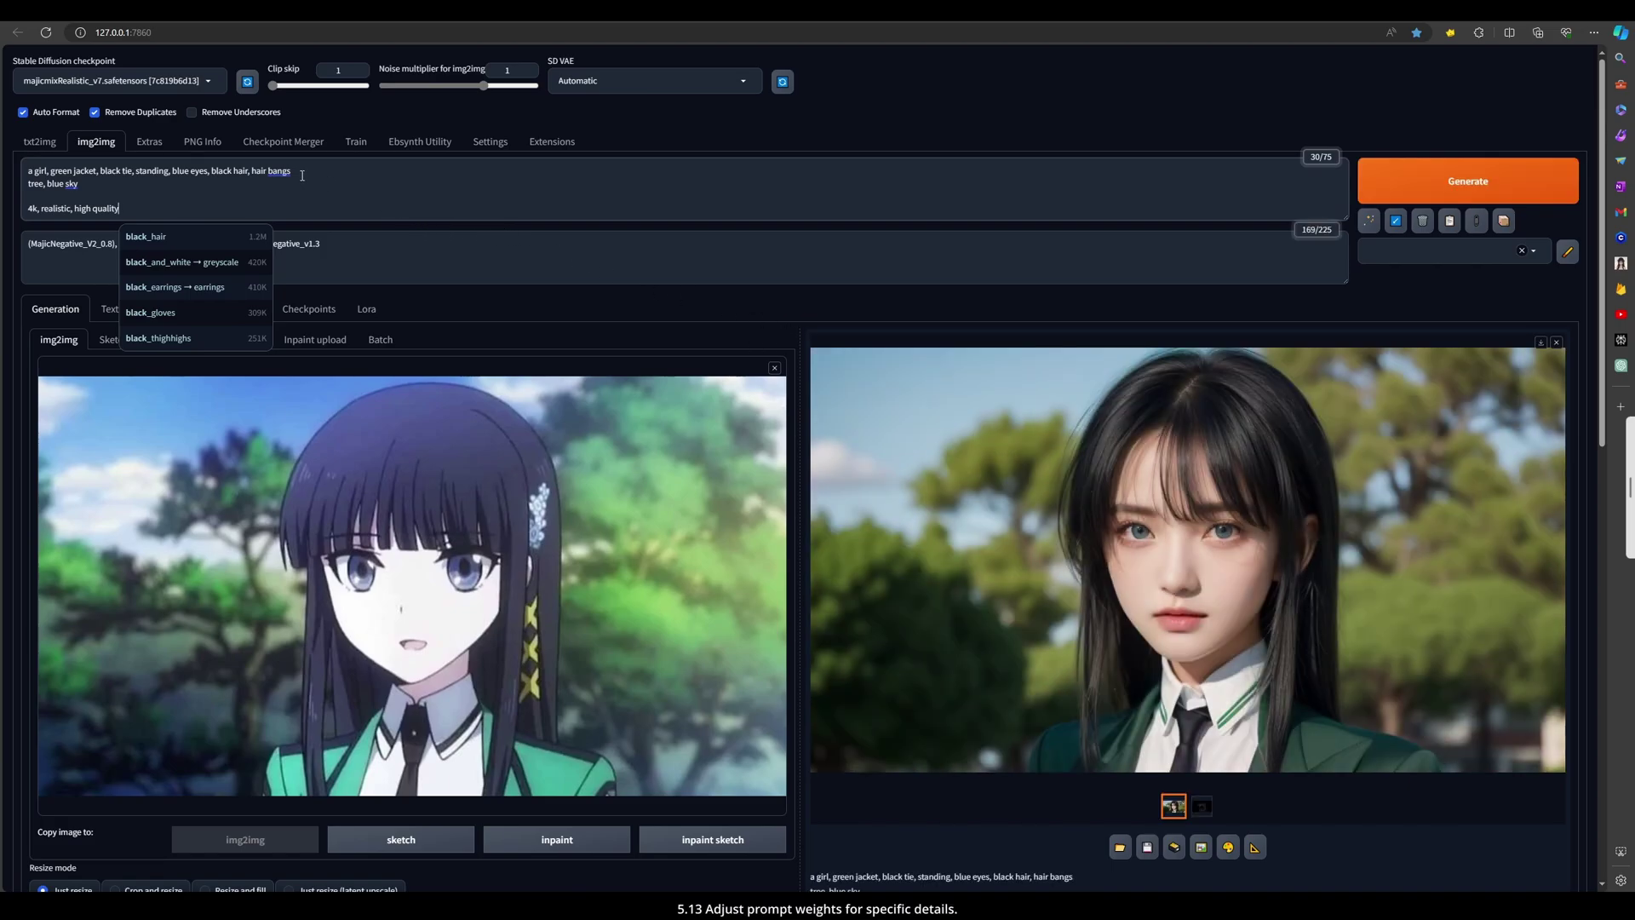
Raise the weight of "hair bangs" to 1.3 in the positive prompt and generate the image
{"action": "left_click_drag", "start_coordinate": [291, 170], "coordinate": [267, 171]}
{"action": "key", "text": "ctrl+Up"}
{"action": "key", "text": "ctrl+Return"}
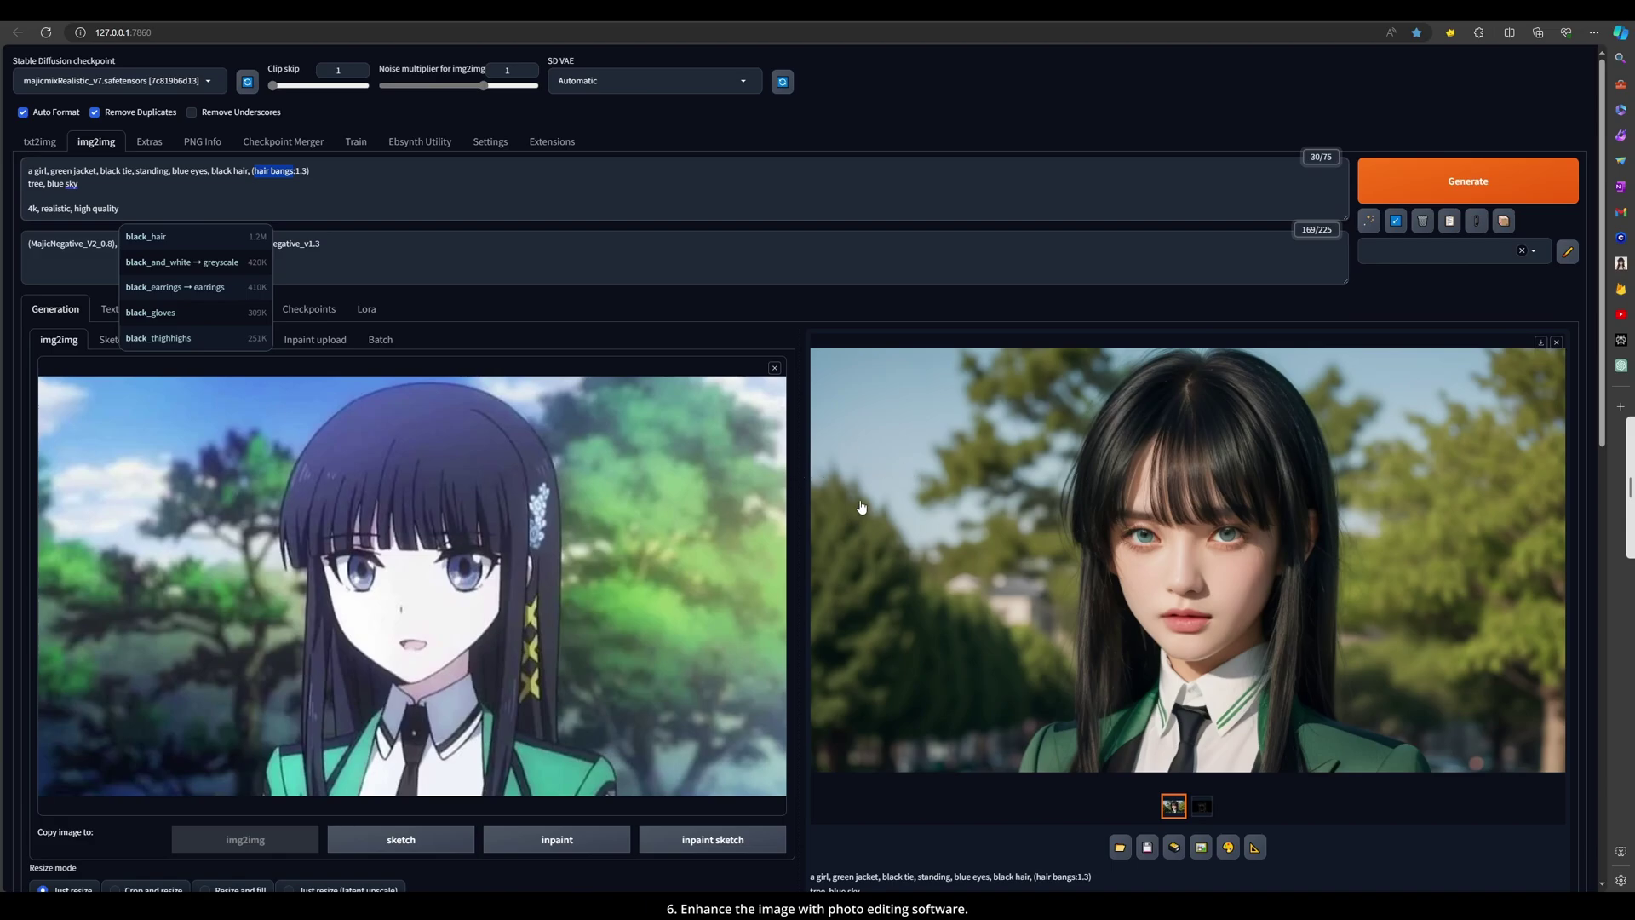
Copy the generated image into Photopea, place the anime screenshot as a layer below Background, and select Background
{"action": "right_click", "coordinate": [1034, 476]}
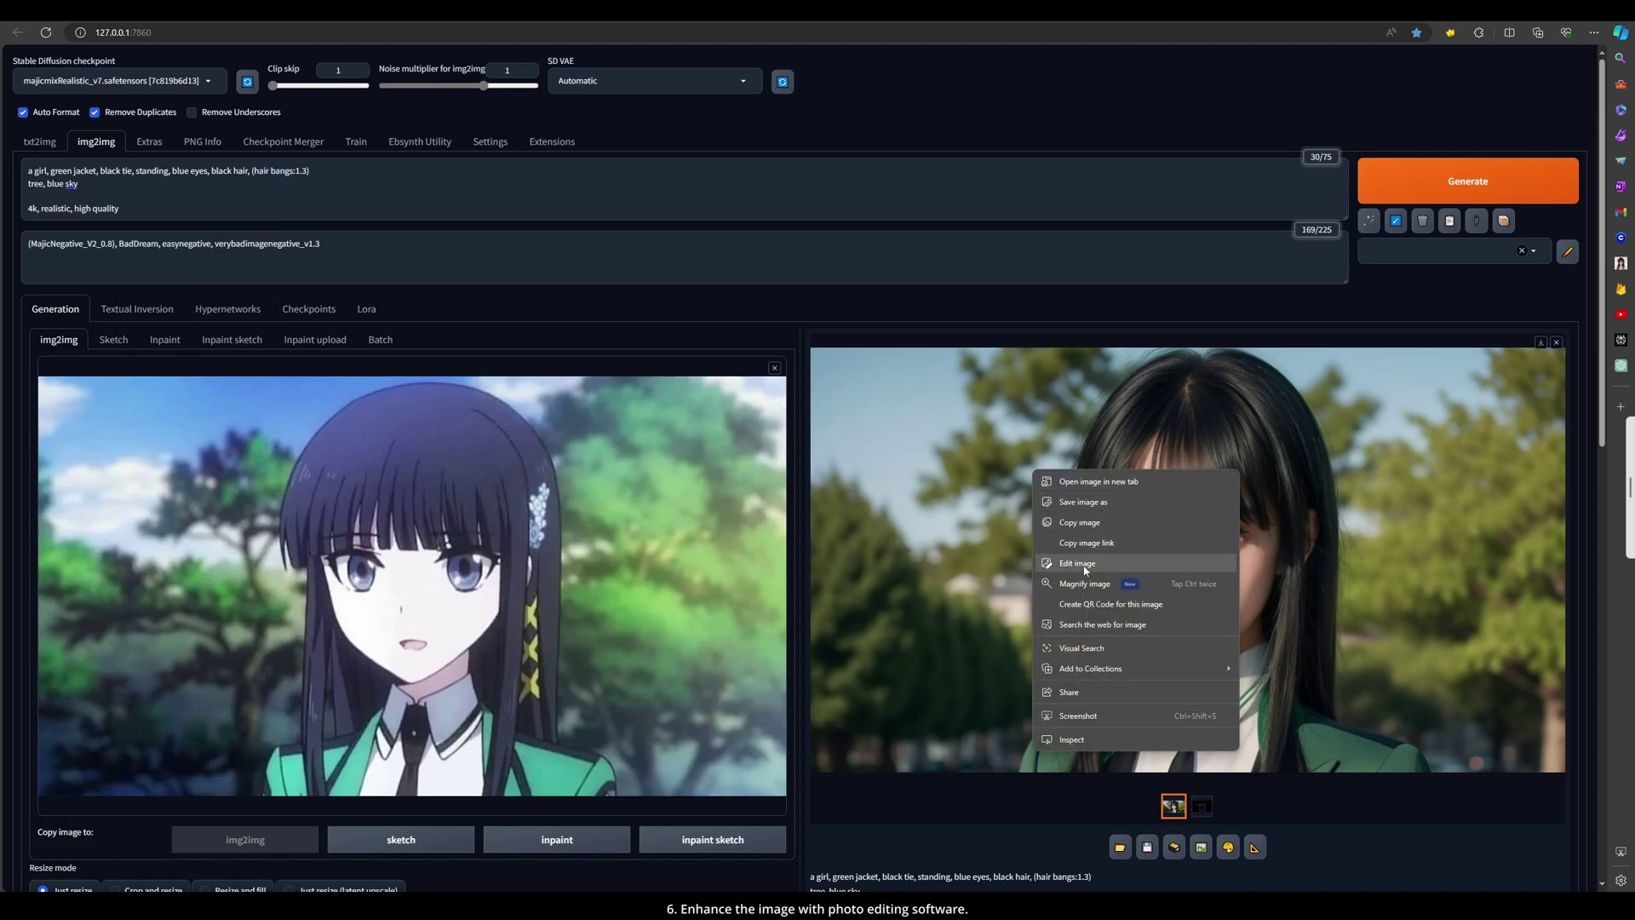
{"action": "left_click", "coordinate": [1086, 522]}
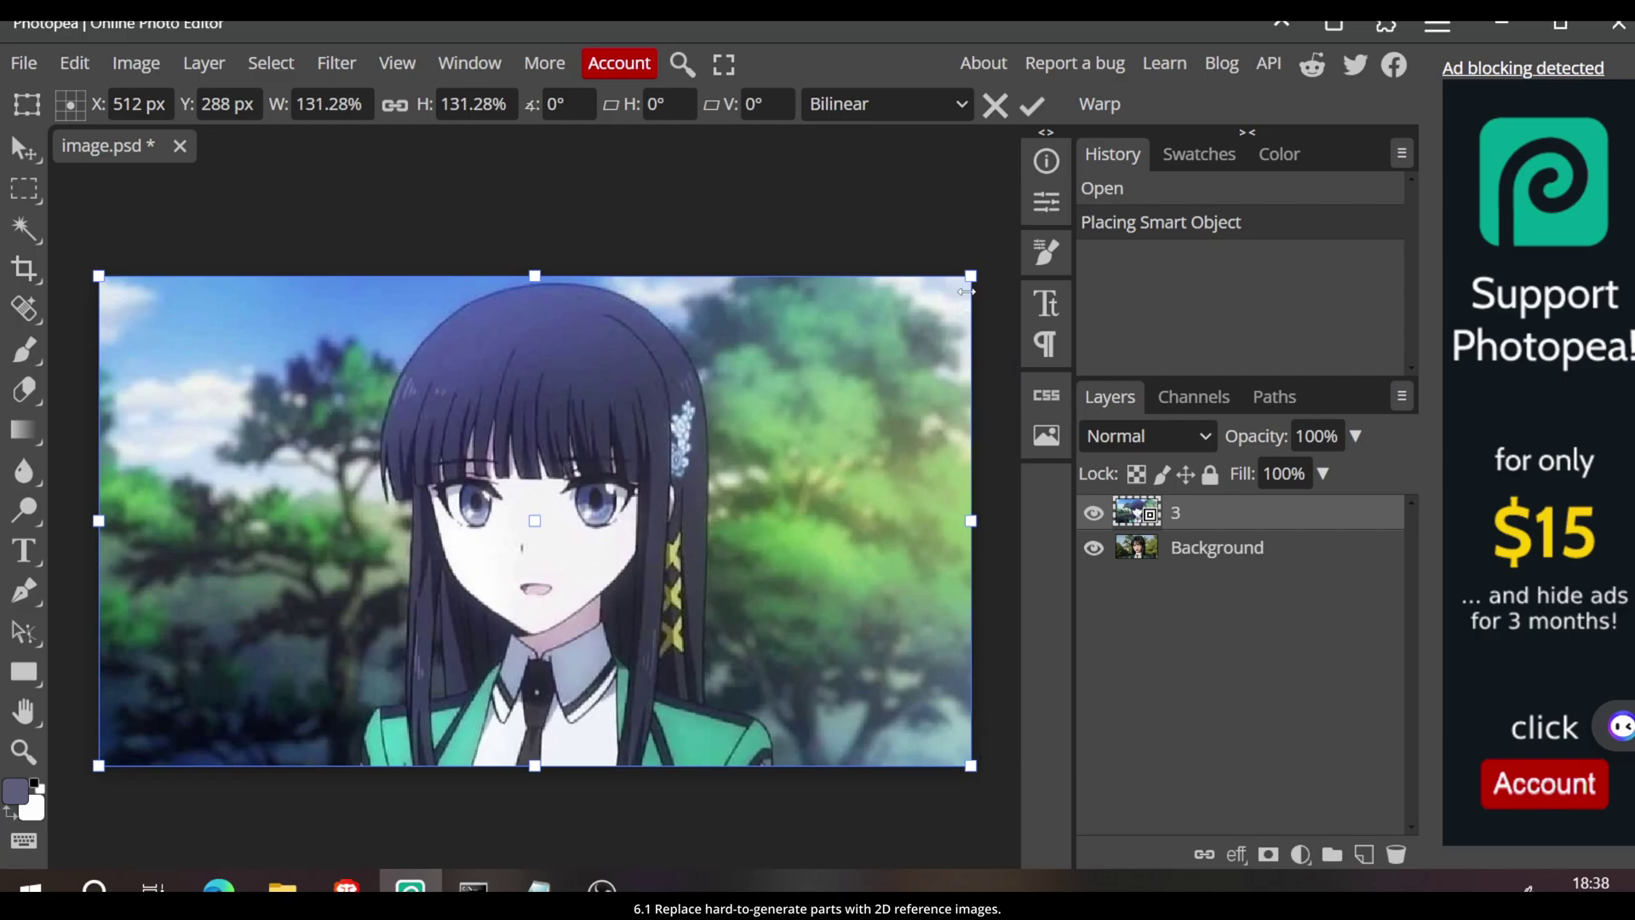
{"action": "key", "text": "Return"}
{"action": "left_click_drag", "start_coordinate": [1218, 512], "coordinate": [1239, 564]}
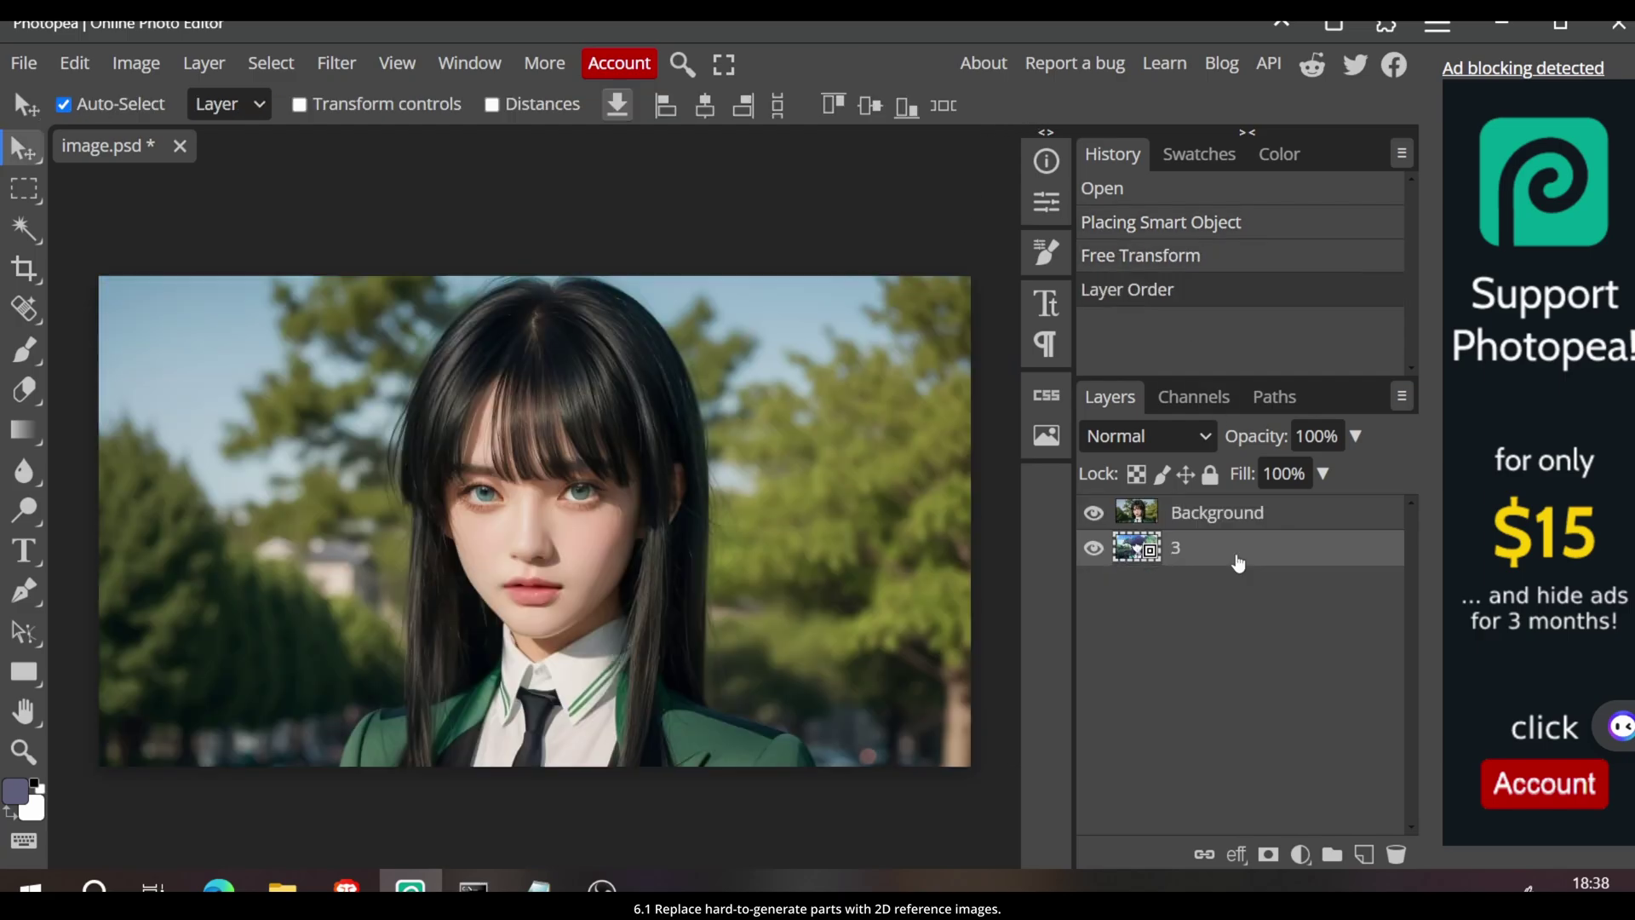
{"action": "left_click", "coordinate": [1276, 520]}
{"action": "key", "text": "w"}
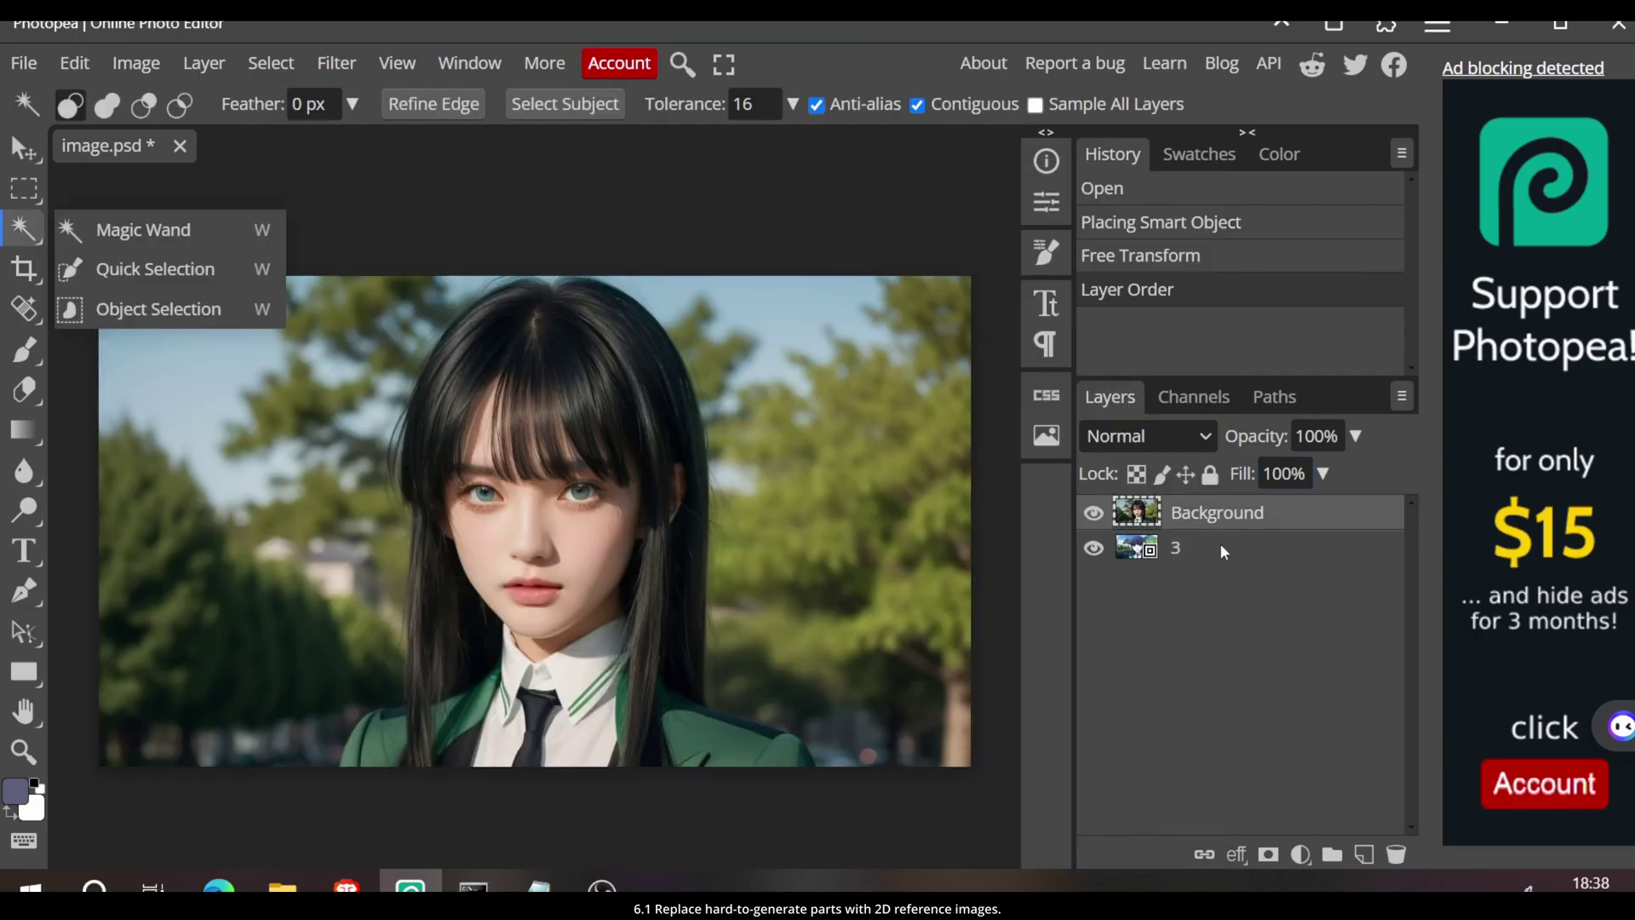
{"action": "key", "text": "l"}
{"action": "left_click", "coordinate": [507, 624]}
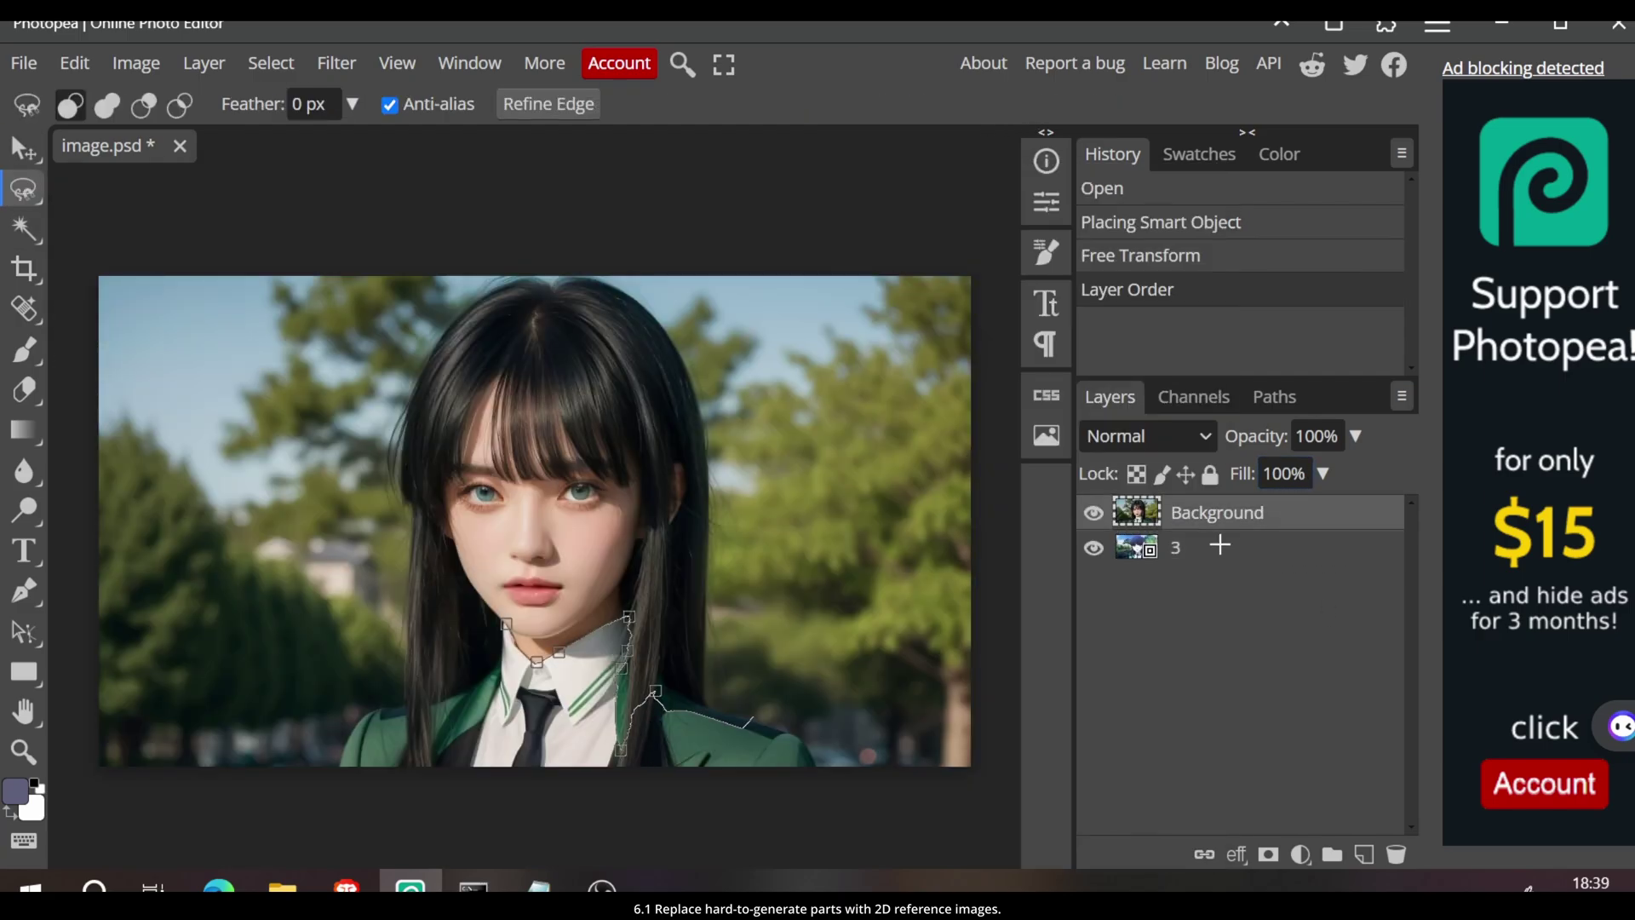
{"action": "key", "text": "Escape"}
Outline the collar, tie and jacket with the Polygonal Lasso, delete that area from the Background layer, and deselect
{"action": "right_click", "coordinate": [23, 188]}
{"action": "left_click", "coordinate": [184, 308]}
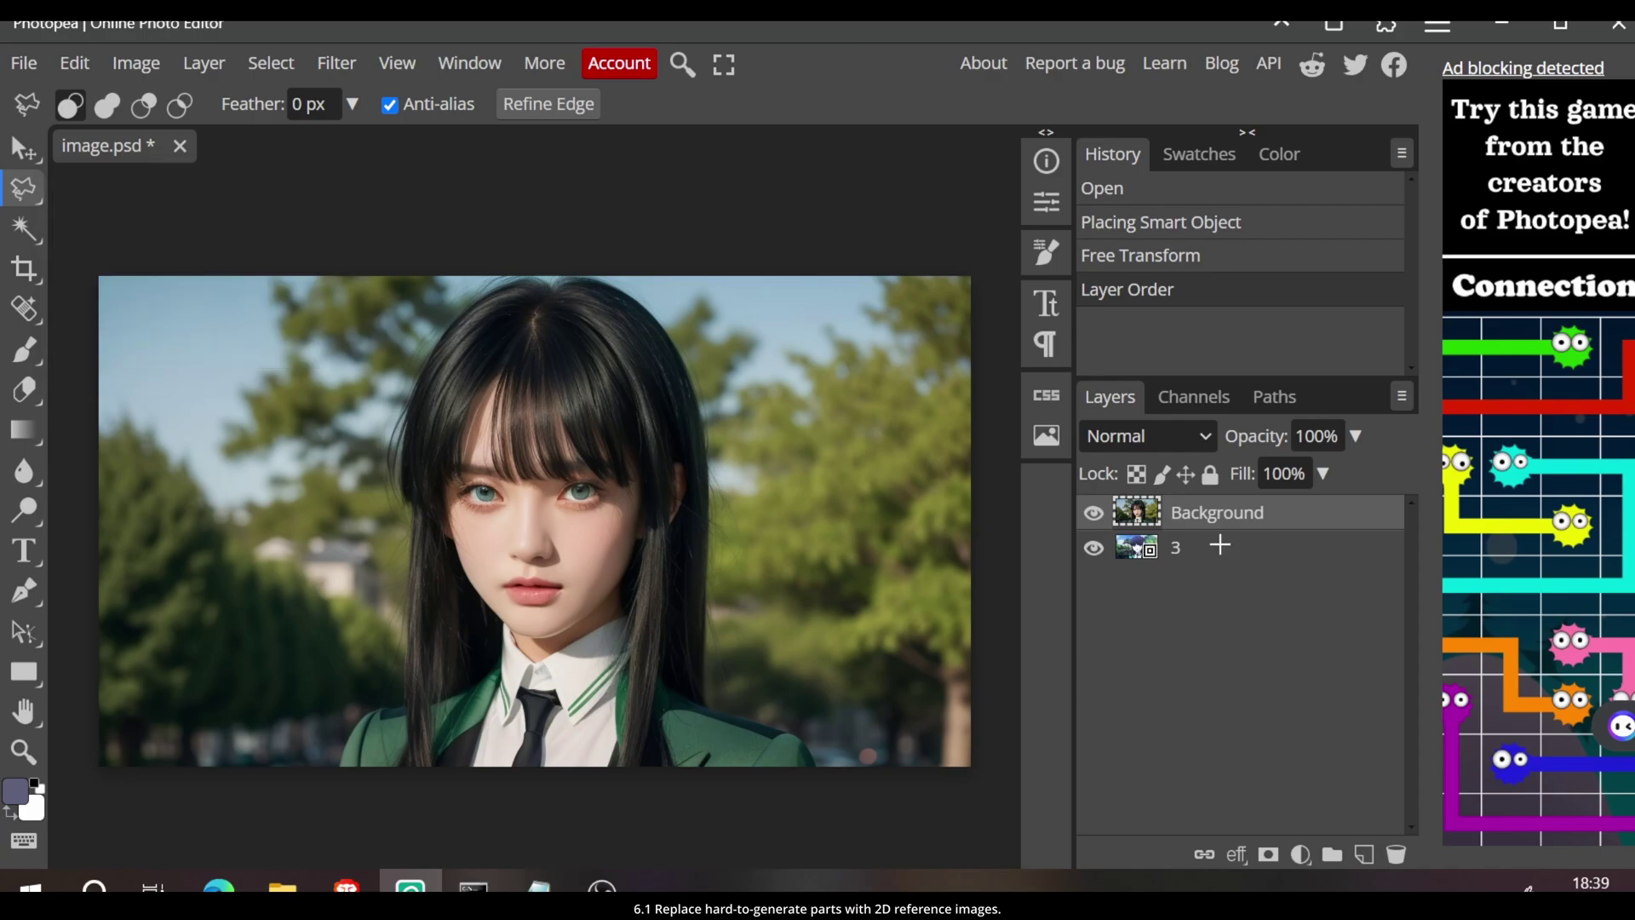
{"action": "left_click", "coordinate": [495, 668]}
{"action": "left_click", "coordinate": [441, 698]}
{"action": "left_click", "coordinate": [368, 716]}
{"action": "left_click", "coordinate": [335, 785]}
{"action": "left_click", "coordinate": [816, 783]}
{"action": "left_click", "coordinate": [796, 737]}
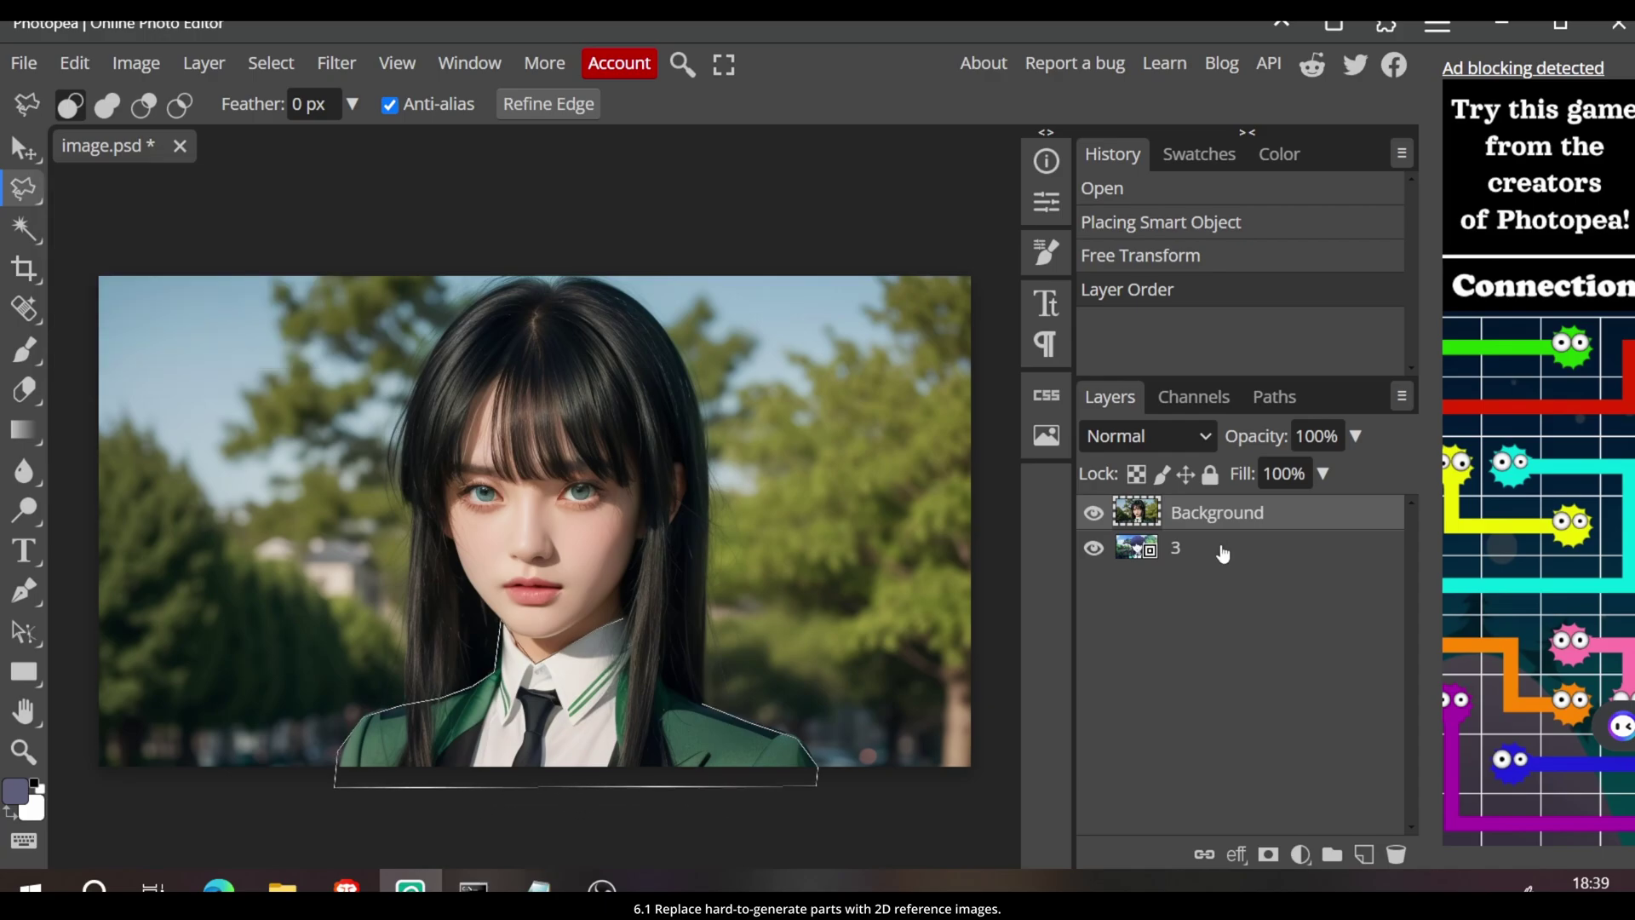
{"action": "left_click", "coordinate": [659, 684]}
{"action": "left_click", "coordinate": [623, 620]}
{"action": "key", "text": "Delete"}
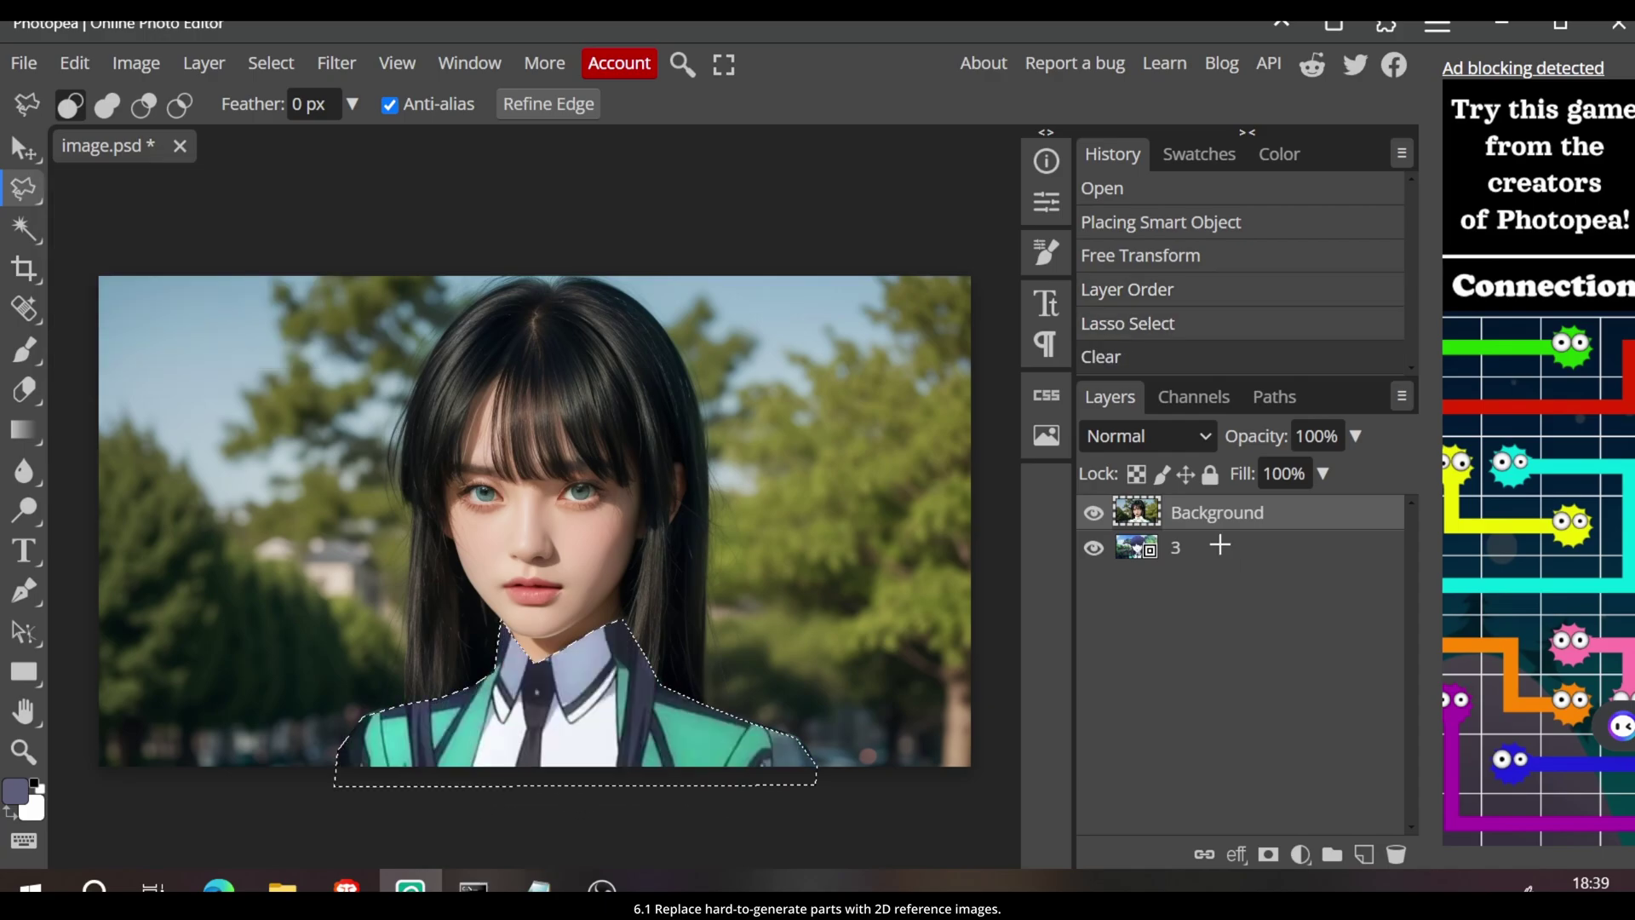
{"action": "key", "text": "ctrl+d"}
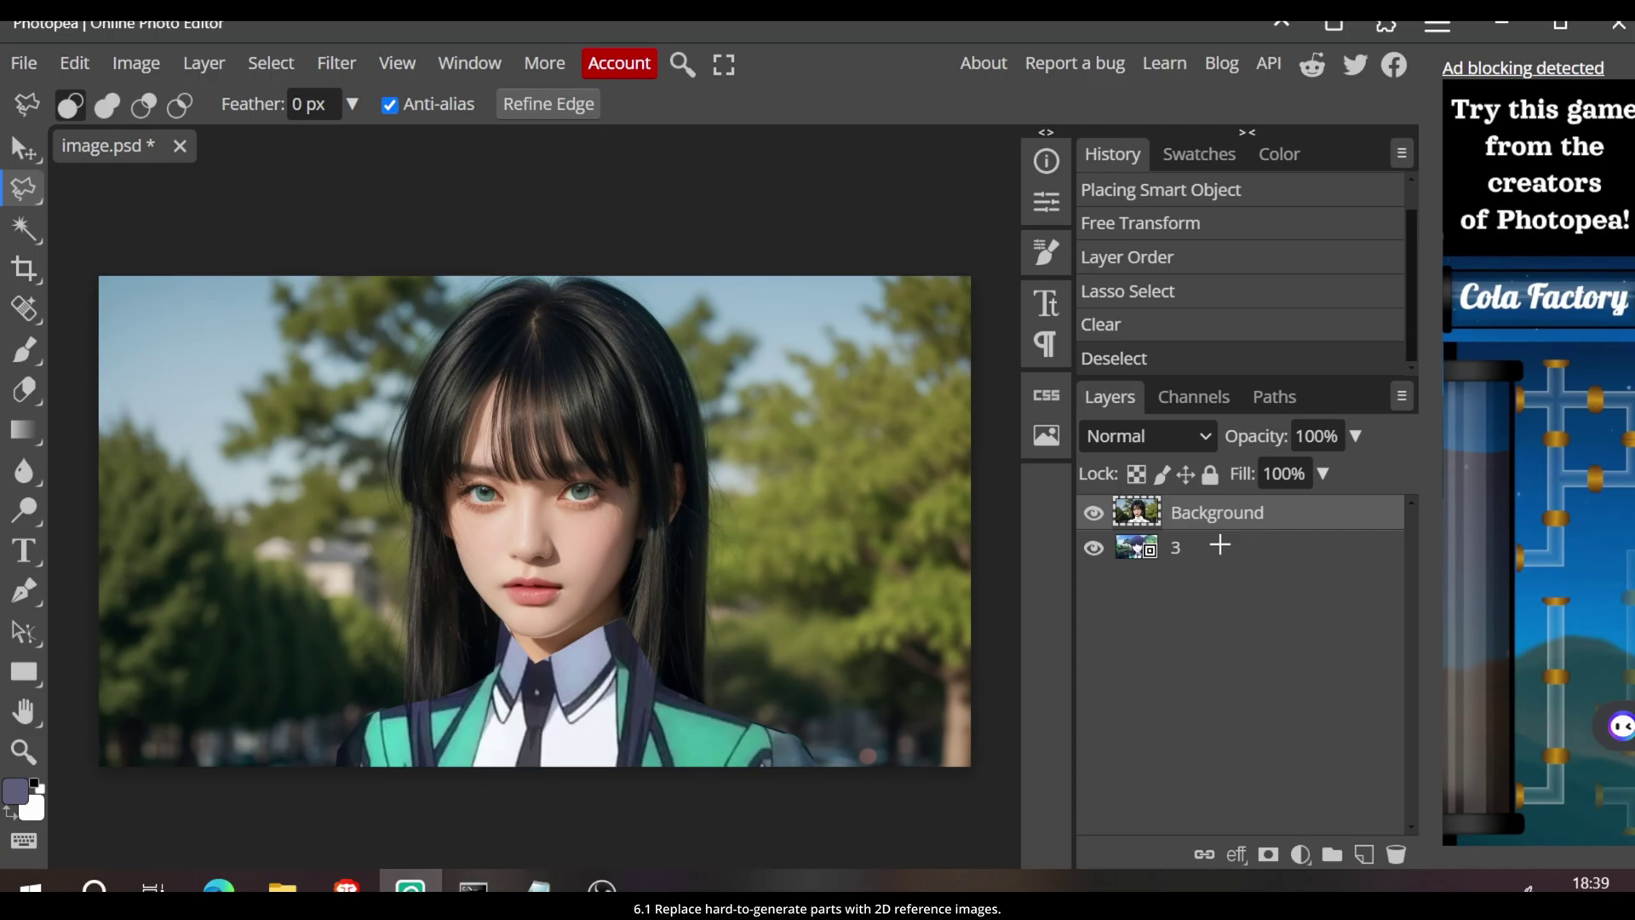
Hide the Background layer and outline the hanging yellow hair ornament in the anime image with the Polygonal Lasso
{"action": "left_click", "coordinate": [1093, 512]}
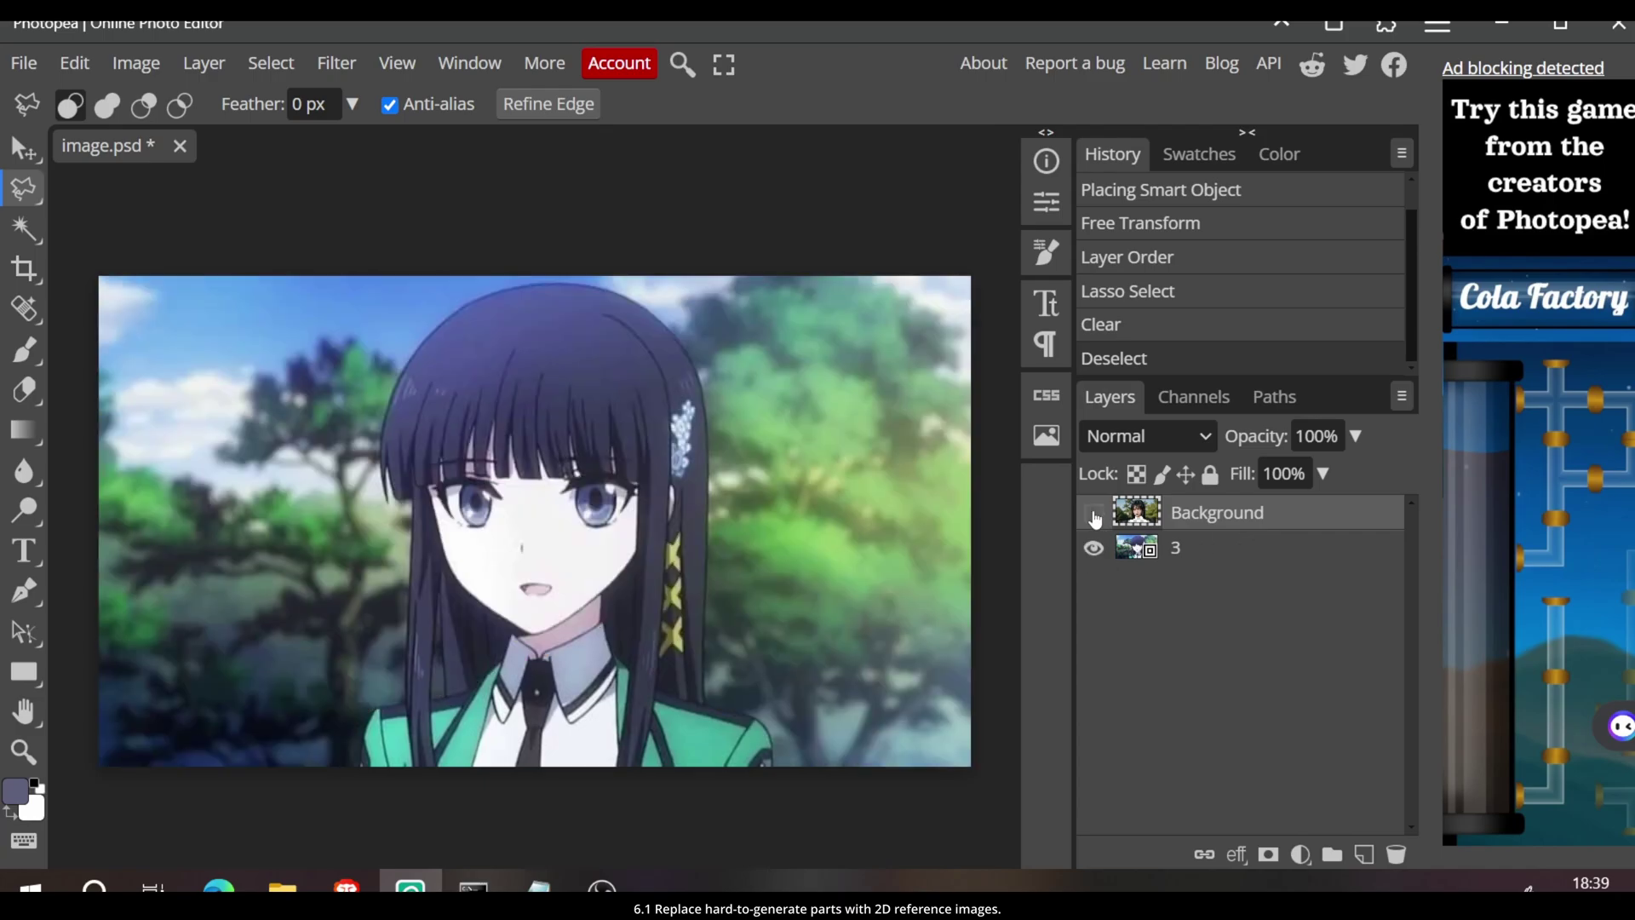
{"action": "left_click", "coordinate": [664, 539]}
{"action": "left_click", "coordinate": [654, 671]}
{"action": "left_click", "coordinate": [683, 660]}
{"action": "left_click", "coordinate": [682, 522]}
Select the light blue flower hairpin on the anime layer with the Polygonal Lasso
{"action": "left_click", "coordinate": [695, 394], "text": "shift"}
{"action": "left_click", "coordinate": [695, 451]}
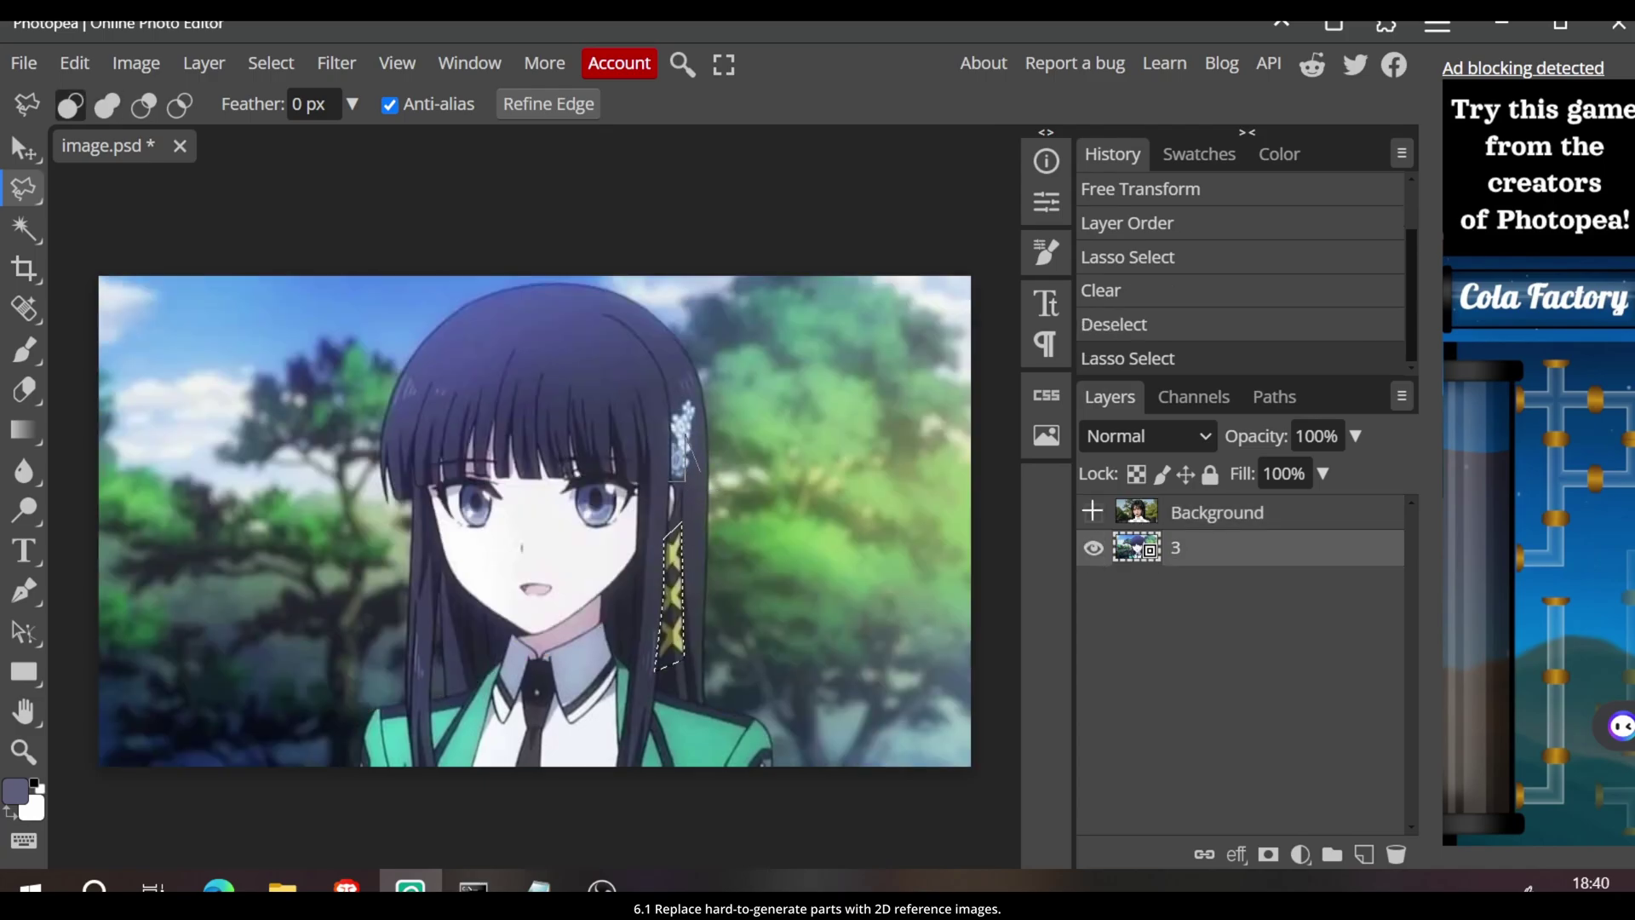
{"action": "left_click", "coordinate": [687, 479]}
{"action": "left_click", "coordinate": [671, 479]}
{"action": "left_click", "coordinate": [698, 404]}
{"action": "left_click", "coordinate": [685, 393]}
{"action": "left_click", "coordinate": [669, 418]}
{"action": "left_click", "coordinate": [672, 479]}
Add the hanging yellow hair ornament to the hairpin selection with the Polygonal Lasso
{"action": "left_click", "coordinate": [668, 532], "text": "shift"}
{"action": "left_click", "coordinate": [680, 528]}
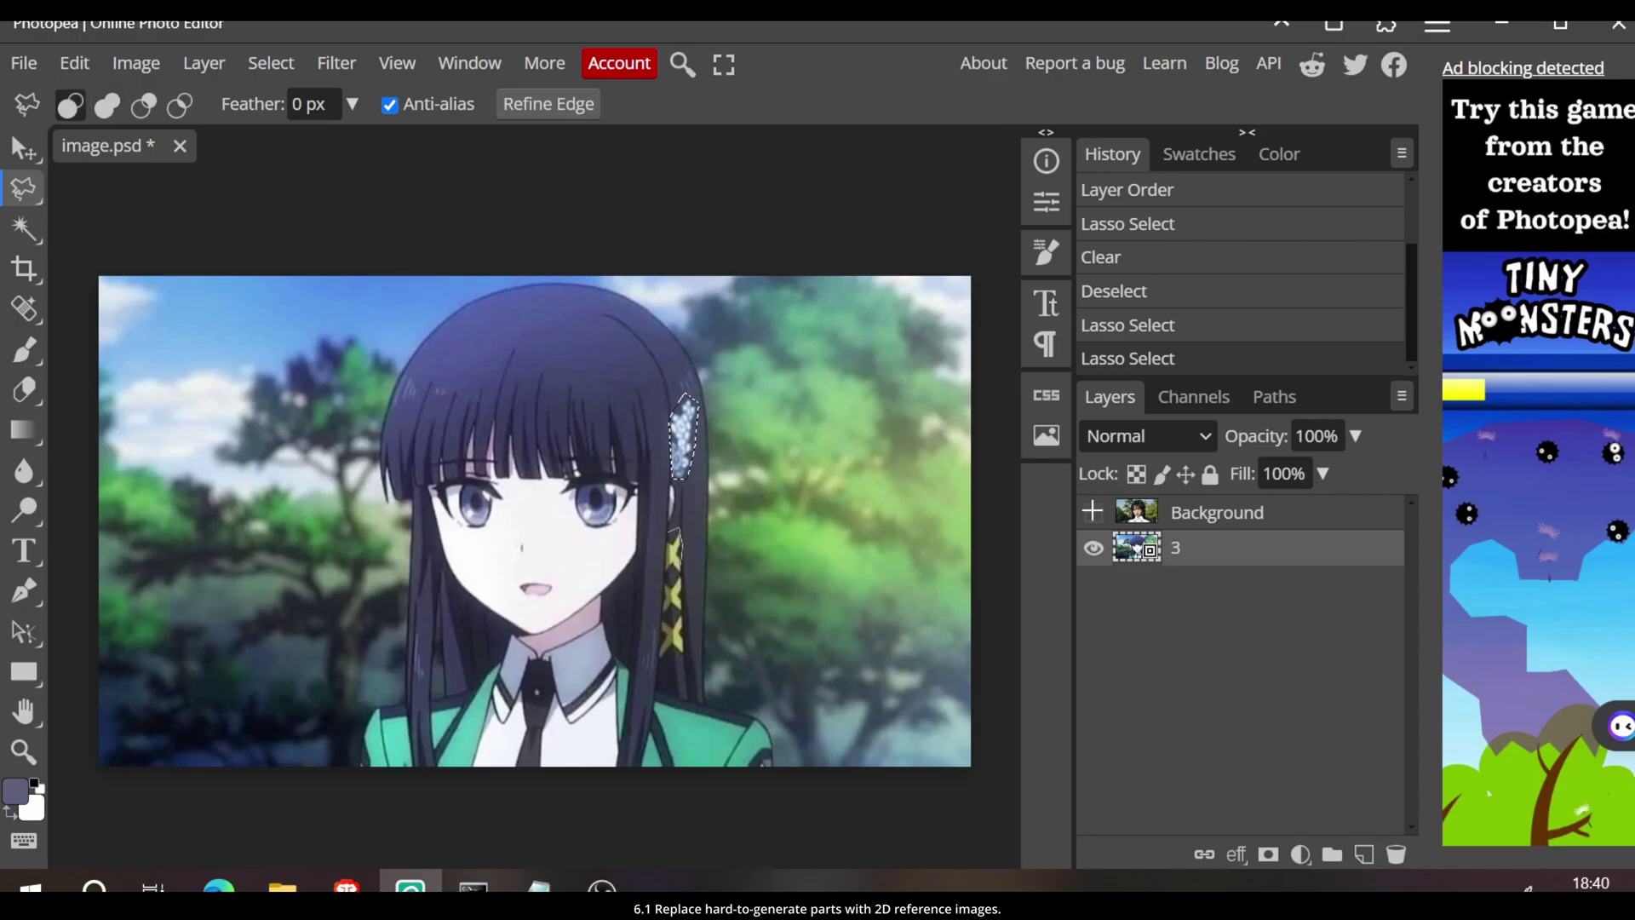
{"action": "left_click", "coordinate": [684, 662]}
{"action": "left_click", "coordinate": [653, 668]}
{"action": "key", "text": "ctrl+z"}
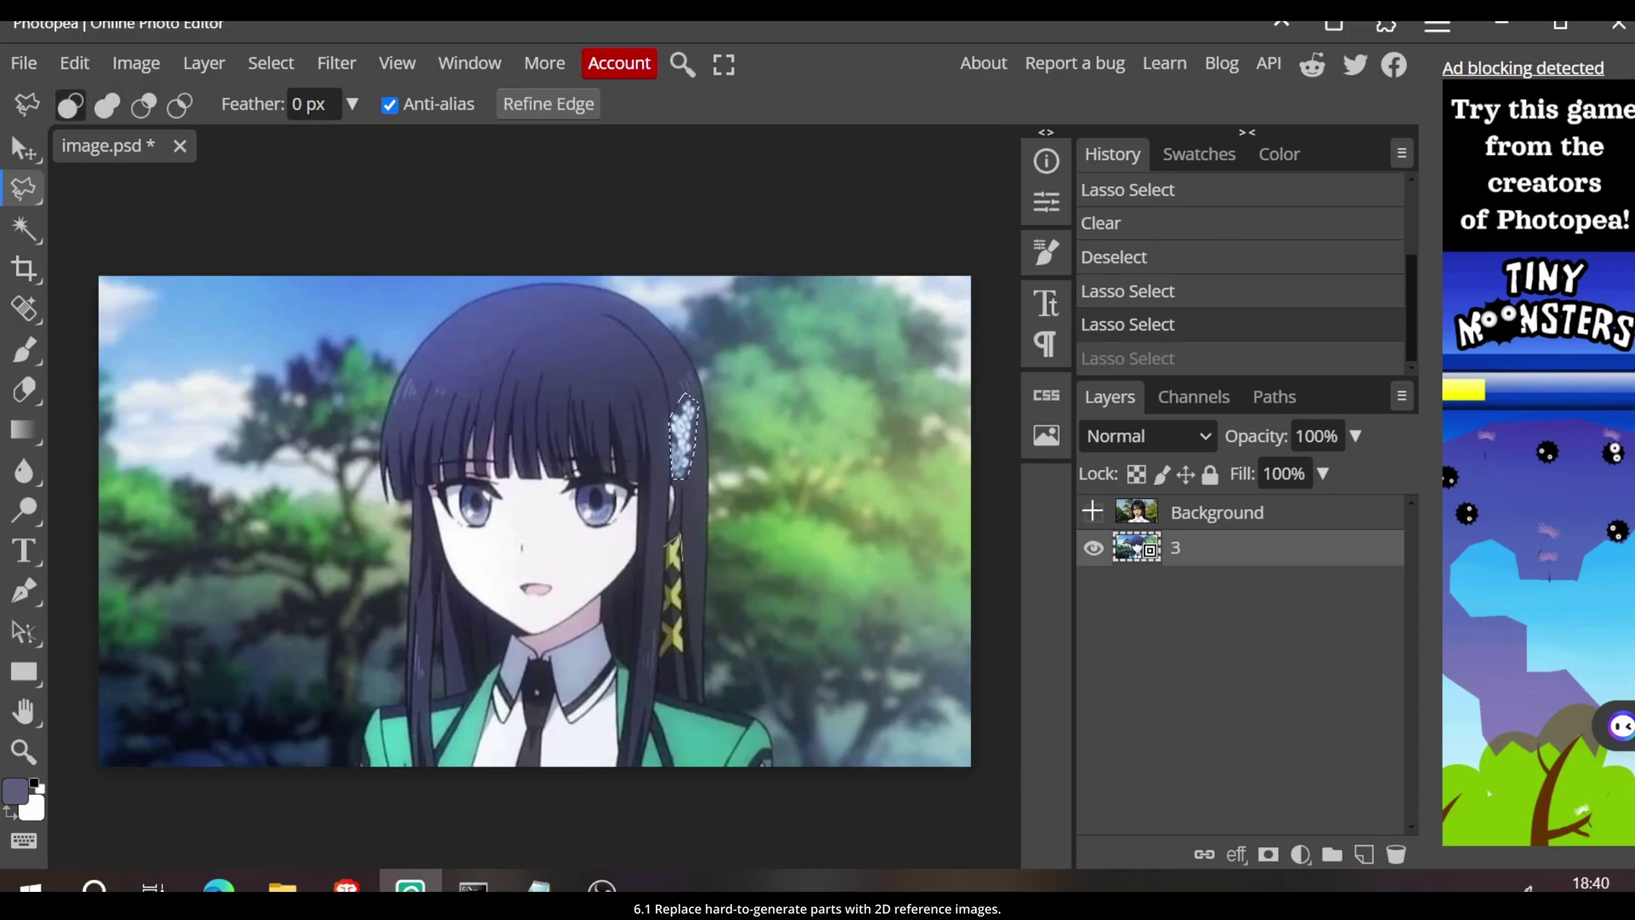
{"action": "key", "text": "ctrl+shift+z"}
Paste the copied hair ornaments as a new layer and place it above the Background layer
{"action": "key", "text": "ctrl+v"}
{"action": "left_click_drag", "start_coordinate": [1233, 513], "coordinate": [1235, 562]}
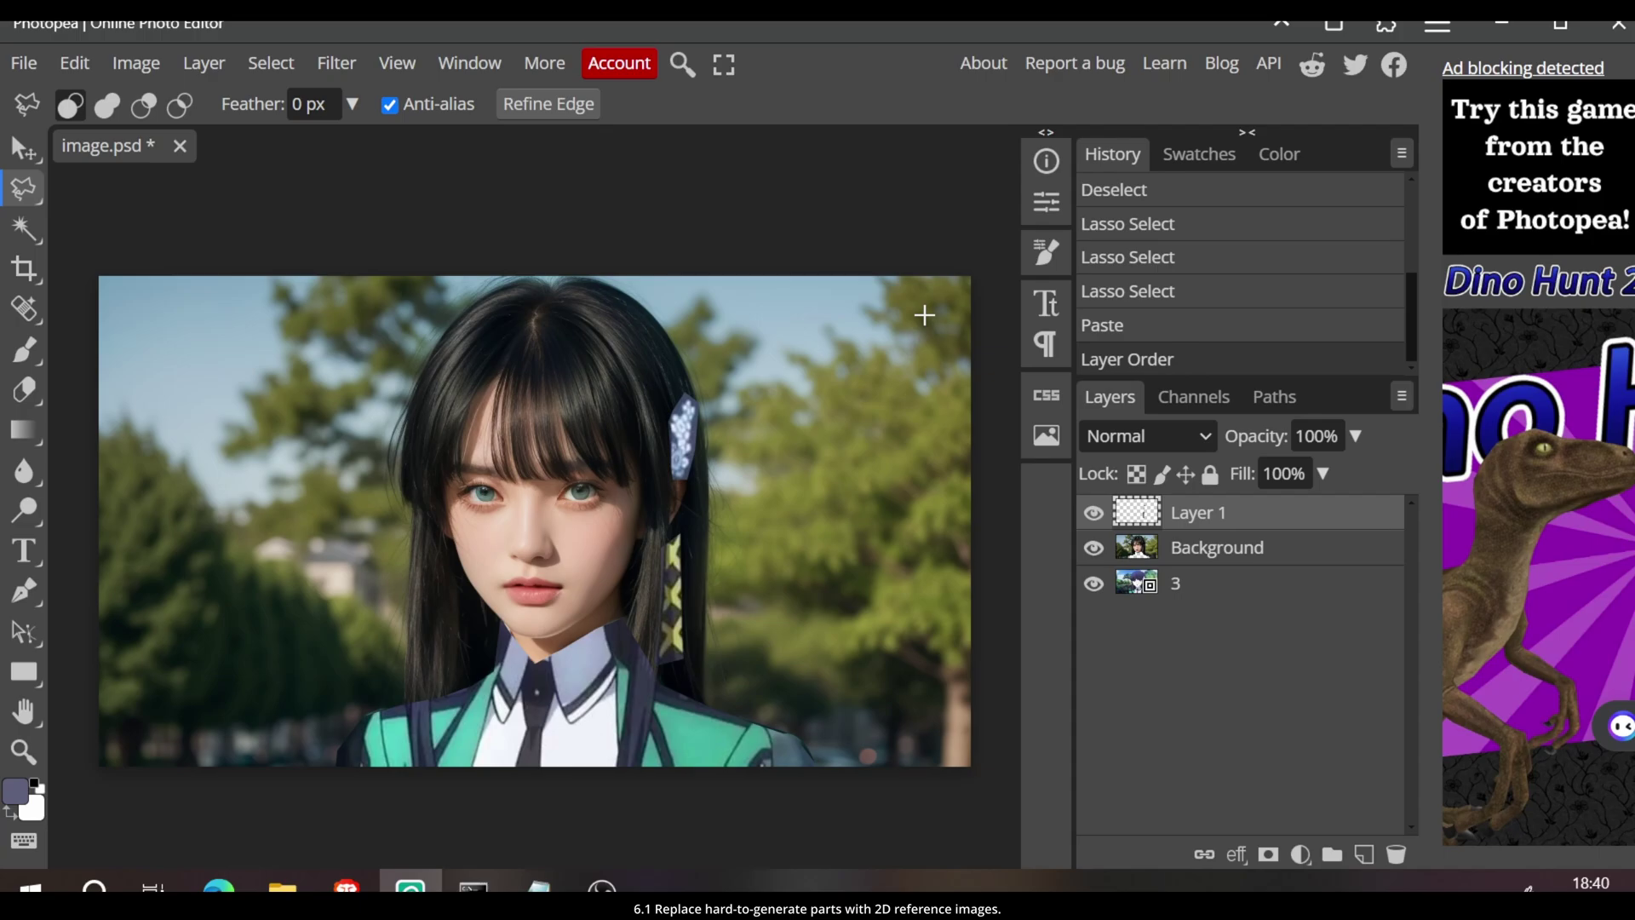
Merge the layers and bring the whole composite into the Inpaint canvas of Stable Diffusion web UI
{"action": "right_click", "coordinate": [1203, 582]}
{"action": "left_click", "coordinate": [1059, 763]}
{"action": "key", "text": "ctrl+a"}
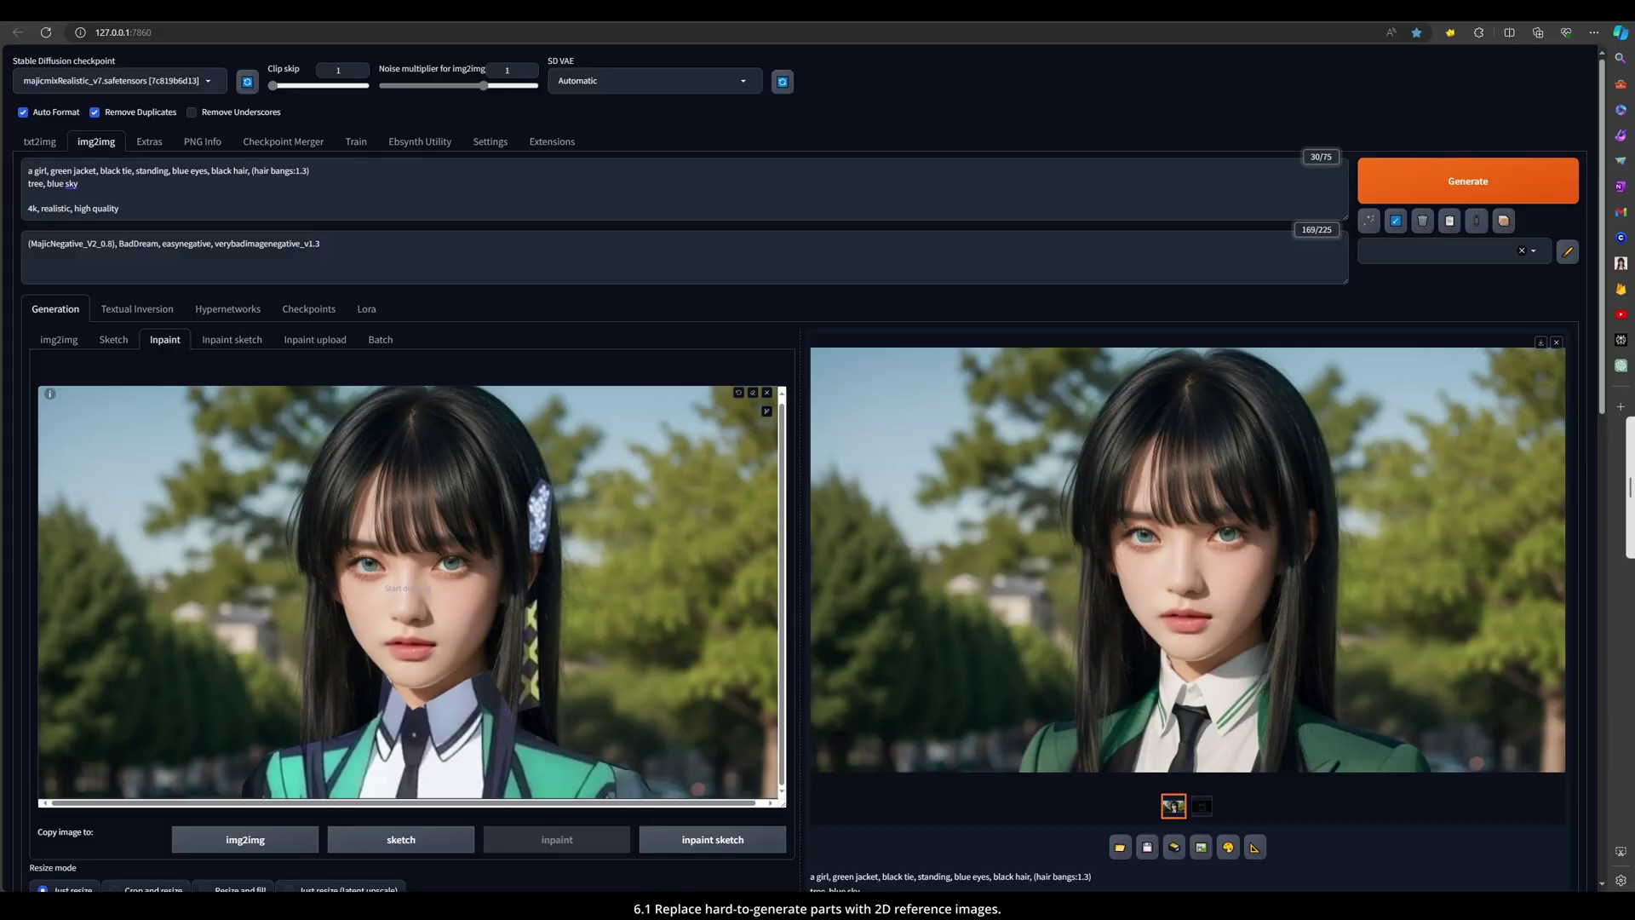
Paint the inpaint mask over the girl's collar, tie and jacket
{"action": "scroll", "coordinate": [583, 429], "scroll_direction": "down", "scroll_amount": 2}
{"action": "scroll", "coordinate": [583, 429], "scroll_direction": "up", "scroll_amount": 2}
{"action": "mouse_move", "coordinate": [392, 689]}
{"action": "left_mouse_down"}
{"action": "mouse_move", "coordinate": [396, 706]}
{"action": "mouse_move", "coordinate": [487, 676]}
{"action": "mouse_move", "coordinate": [496, 724]}
{"action": "mouse_move", "coordinate": [652, 794]}
{"action": "mouse_move", "coordinate": [385, 703]}
{"action": "mouse_move", "coordinate": [247, 802]}
{"action": "left_mouse_up"}
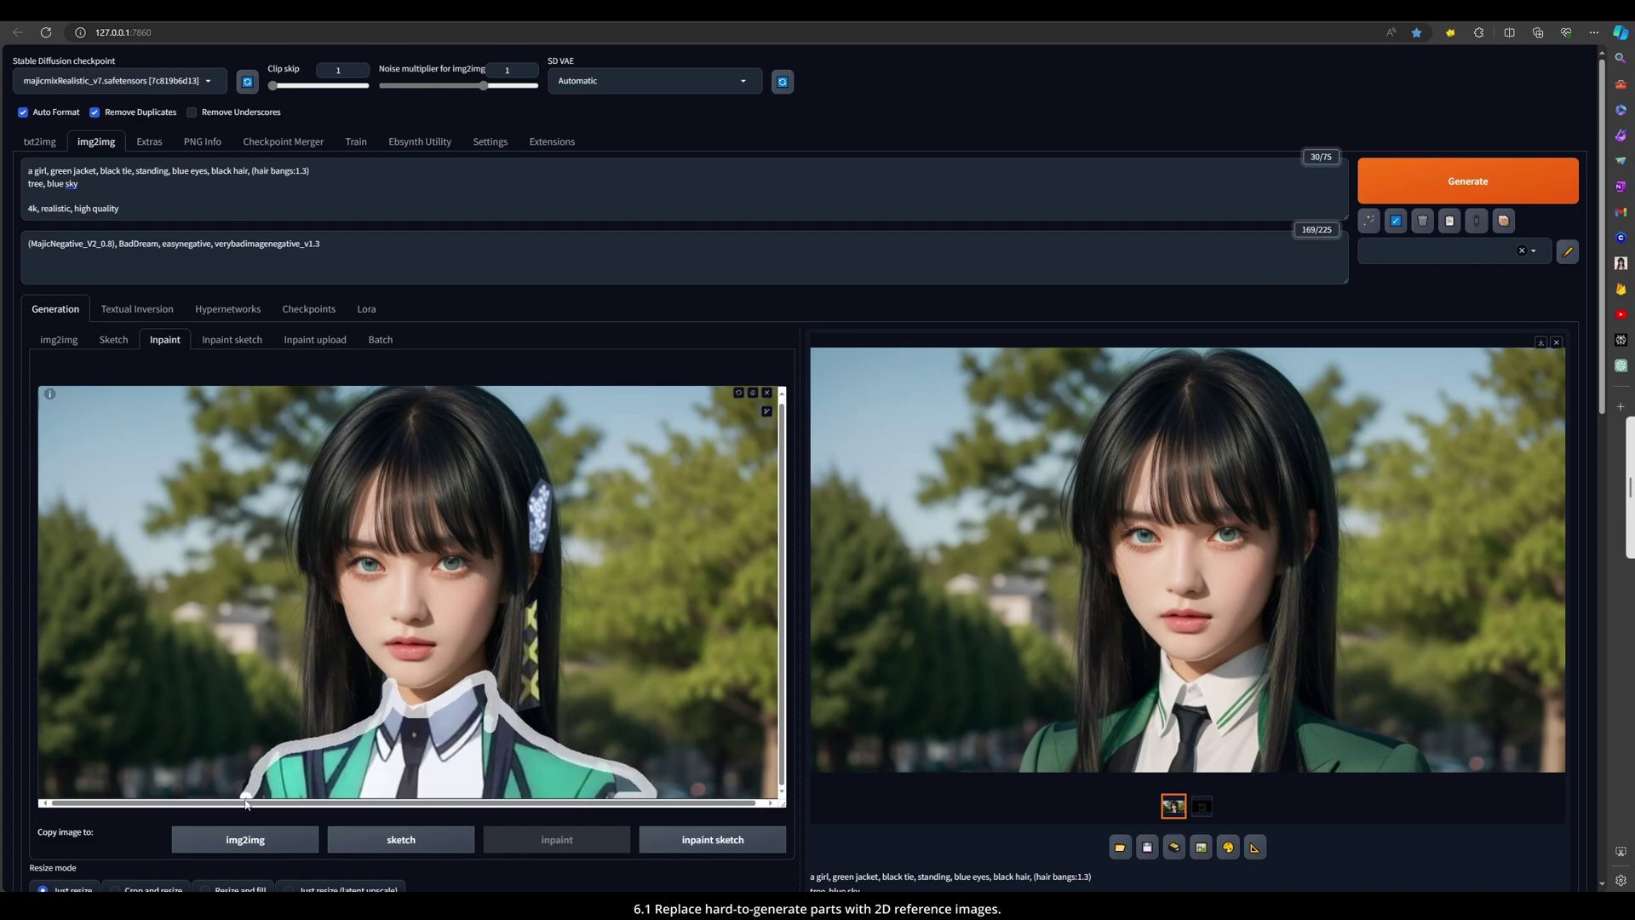
{"action": "left_click", "coordinate": [753, 393]}
{"action": "mouse_move", "coordinate": [407, 719]}
{"action": "left_mouse_down"}
{"action": "mouse_move", "coordinate": [448, 714]}
{"action": "mouse_move", "coordinate": [298, 756]}
{"action": "mouse_move", "coordinate": [278, 779]}
{"action": "mouse_move", "coordinate": [433, 790]}
{"action": "mouse_move", "coordinate": [420, 781]}
{"action": "mouse_move", "coordinate": [485, 705]}
{"action": "mouse_move", "coordinate": [570, 784]}
{"action": "mouse_move", "coordinate": [536, 794]}
{"action": "mouse_move", "coordinate": [523, 753]}
{"action": "mouse_move", "coordinate": [657, 793]}
{"action": "left_mouse_up"}
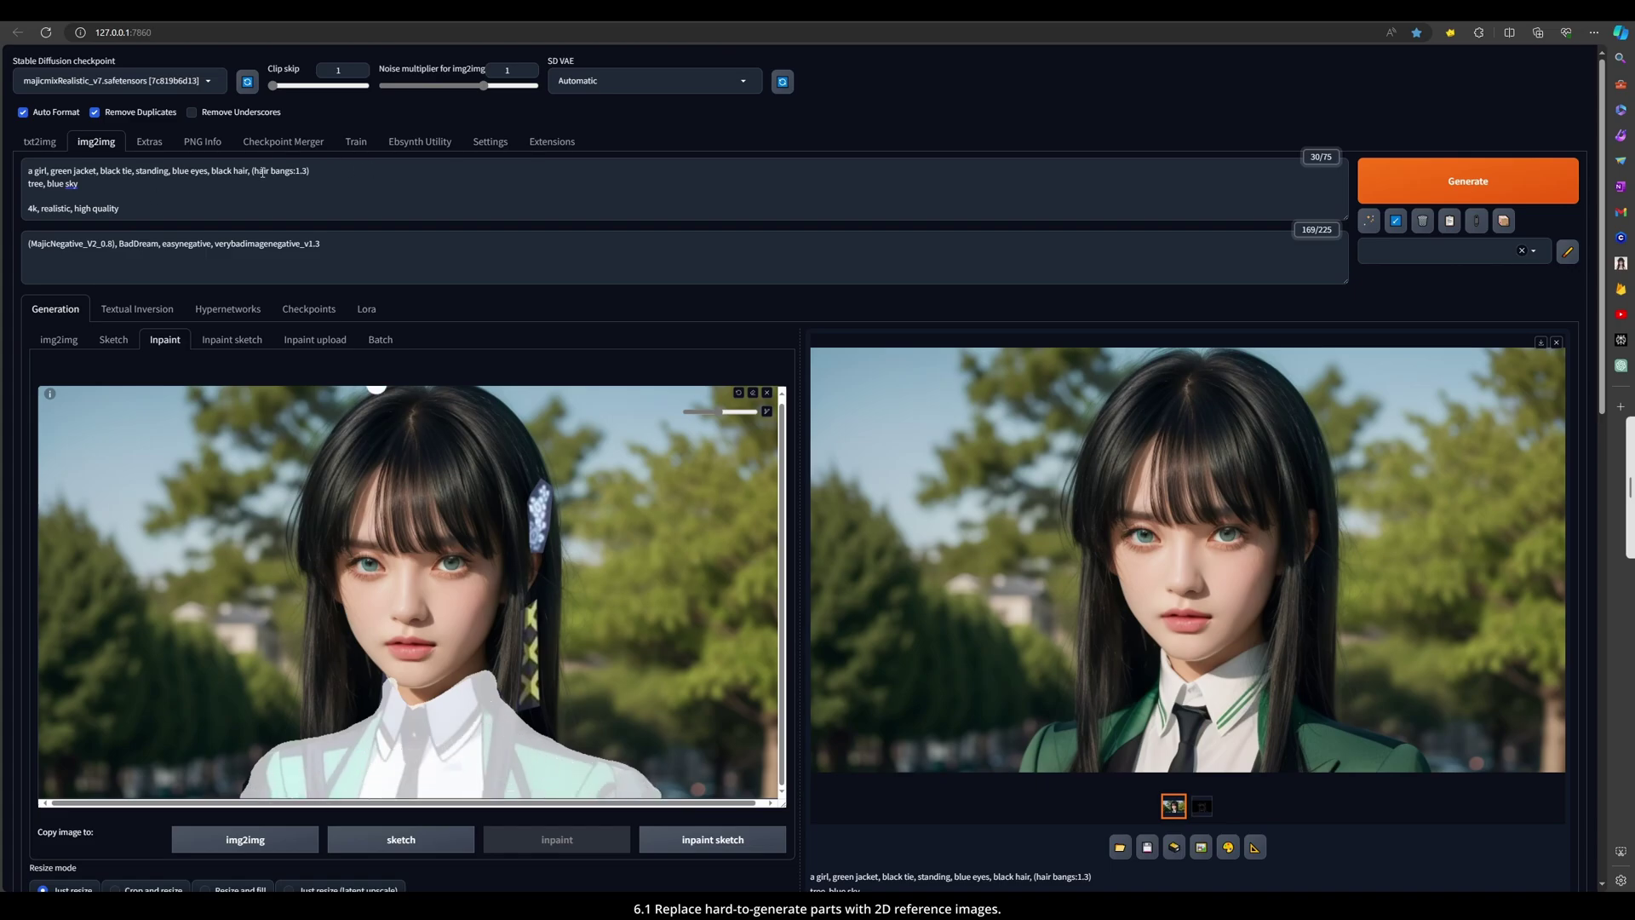
Reduce the prompt's description to "green jacket, black tie", set the denoising strength to 0.3, and generate the inpainted image
{"action": "key", "text": "BackSpace"}
{"action": "mouse_move", "coordinate": [49, 173]}
{"action": "left_mouse_down"}
{"action": "mouse_move", "coordinate": [25, 171]}
{"action": "mouse_move", "coordinate": [289, 171]}
{"action": "mouse_move", "coordinate": [59, 191]}
{"action": "left_mouse_up"}
{"action": "key", "text": "BackSpace"}
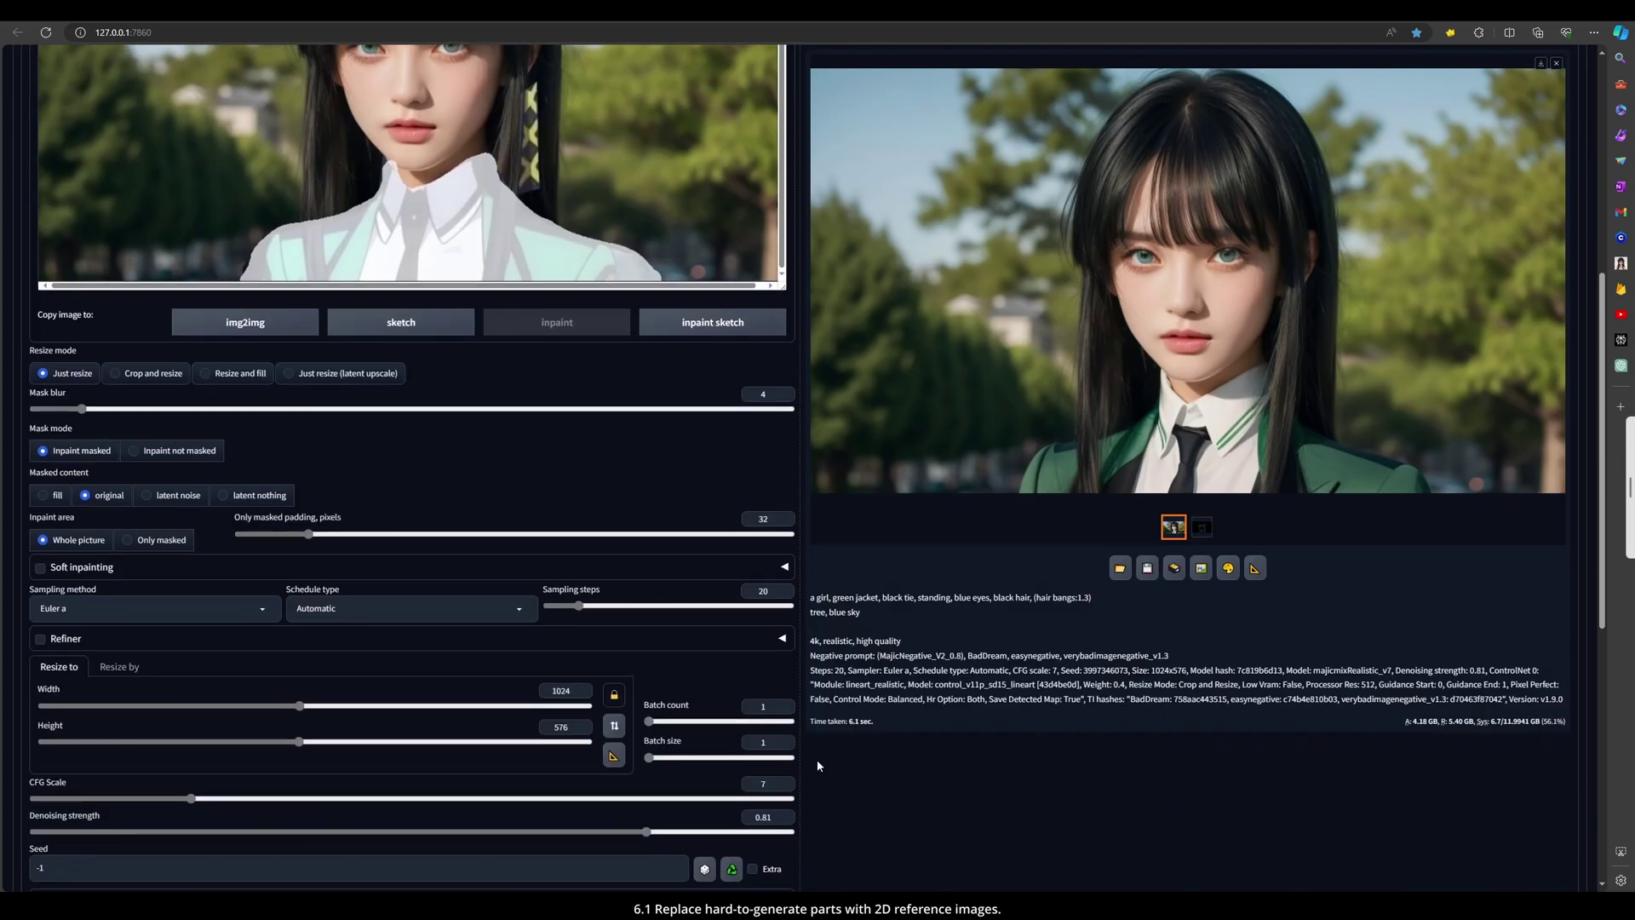
{"action": "left_click", "coordinate": [1476, 181]}
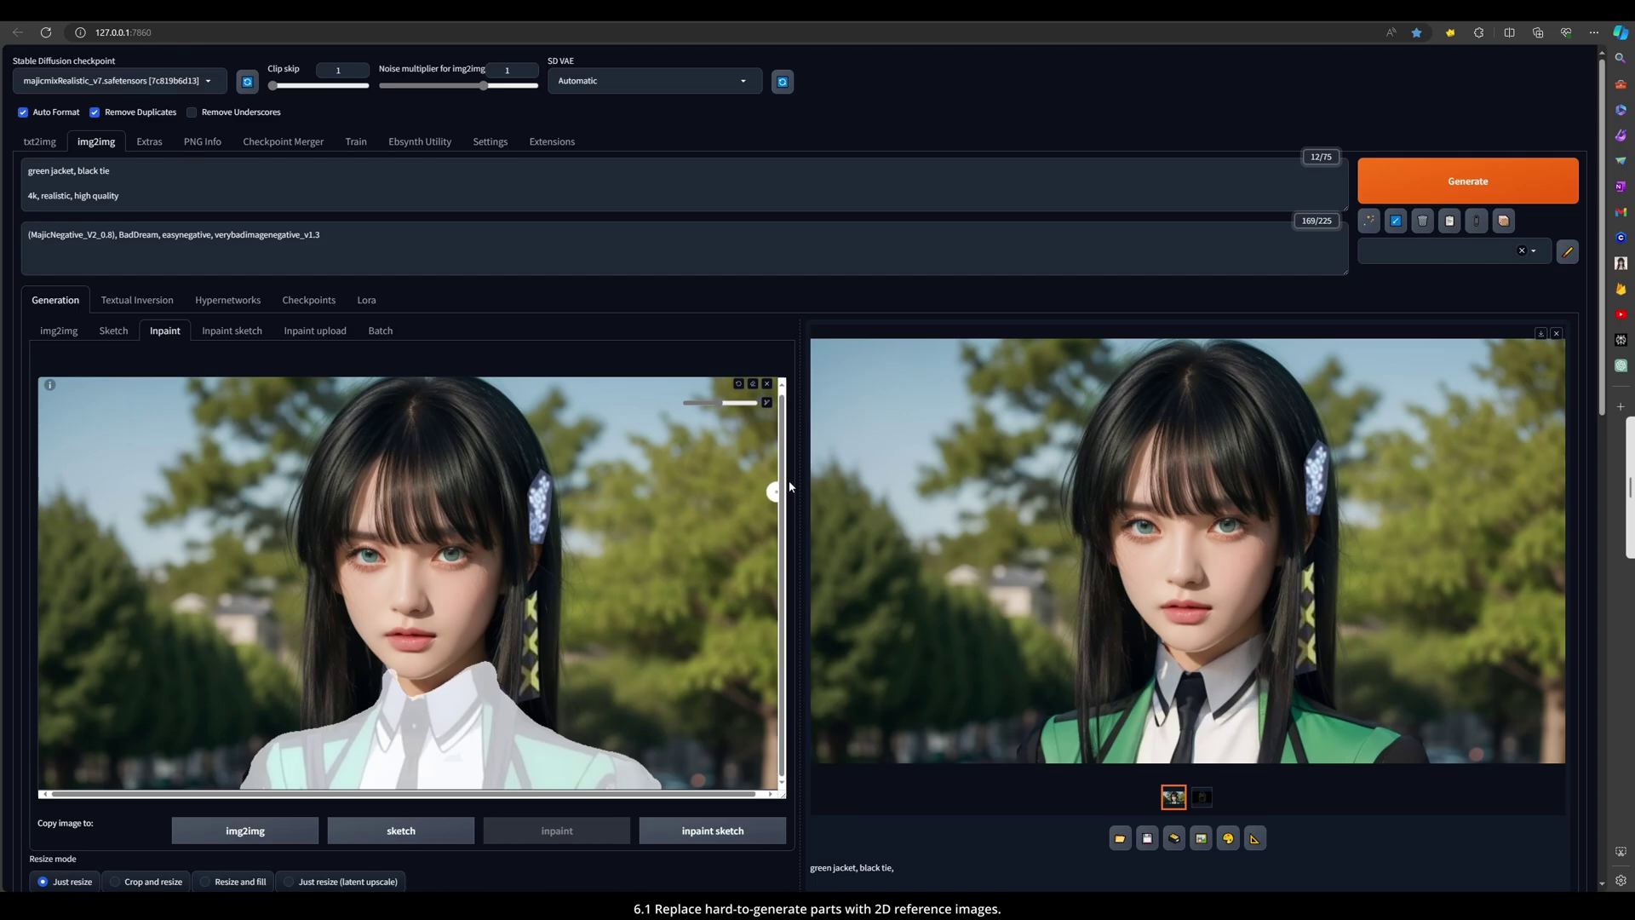
{"action": "scroll", "coordinate": [1353, 437], "scroll_direction": "down", "scroll_amount": 2}
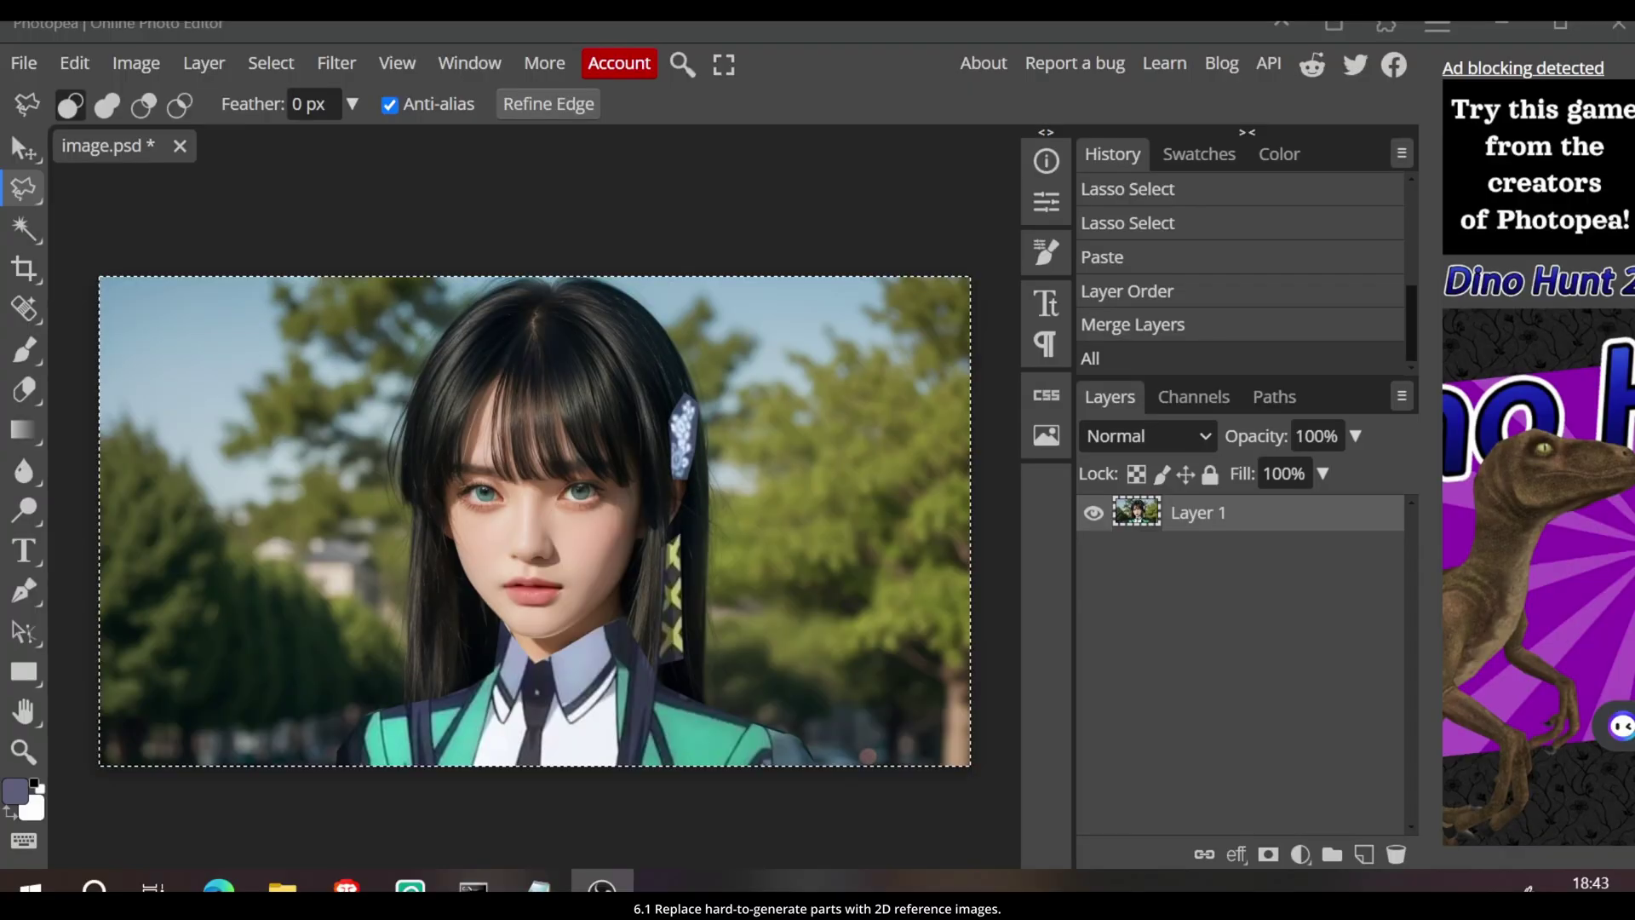
Switch to Photopea and undo the select-all, the layer merge and the layer reordering
{"action": "key", "text": "ctrl+z"}
{"action": "key", "text": "ctrl+z"}
{"action": "key", "text": "ctrl+z"}
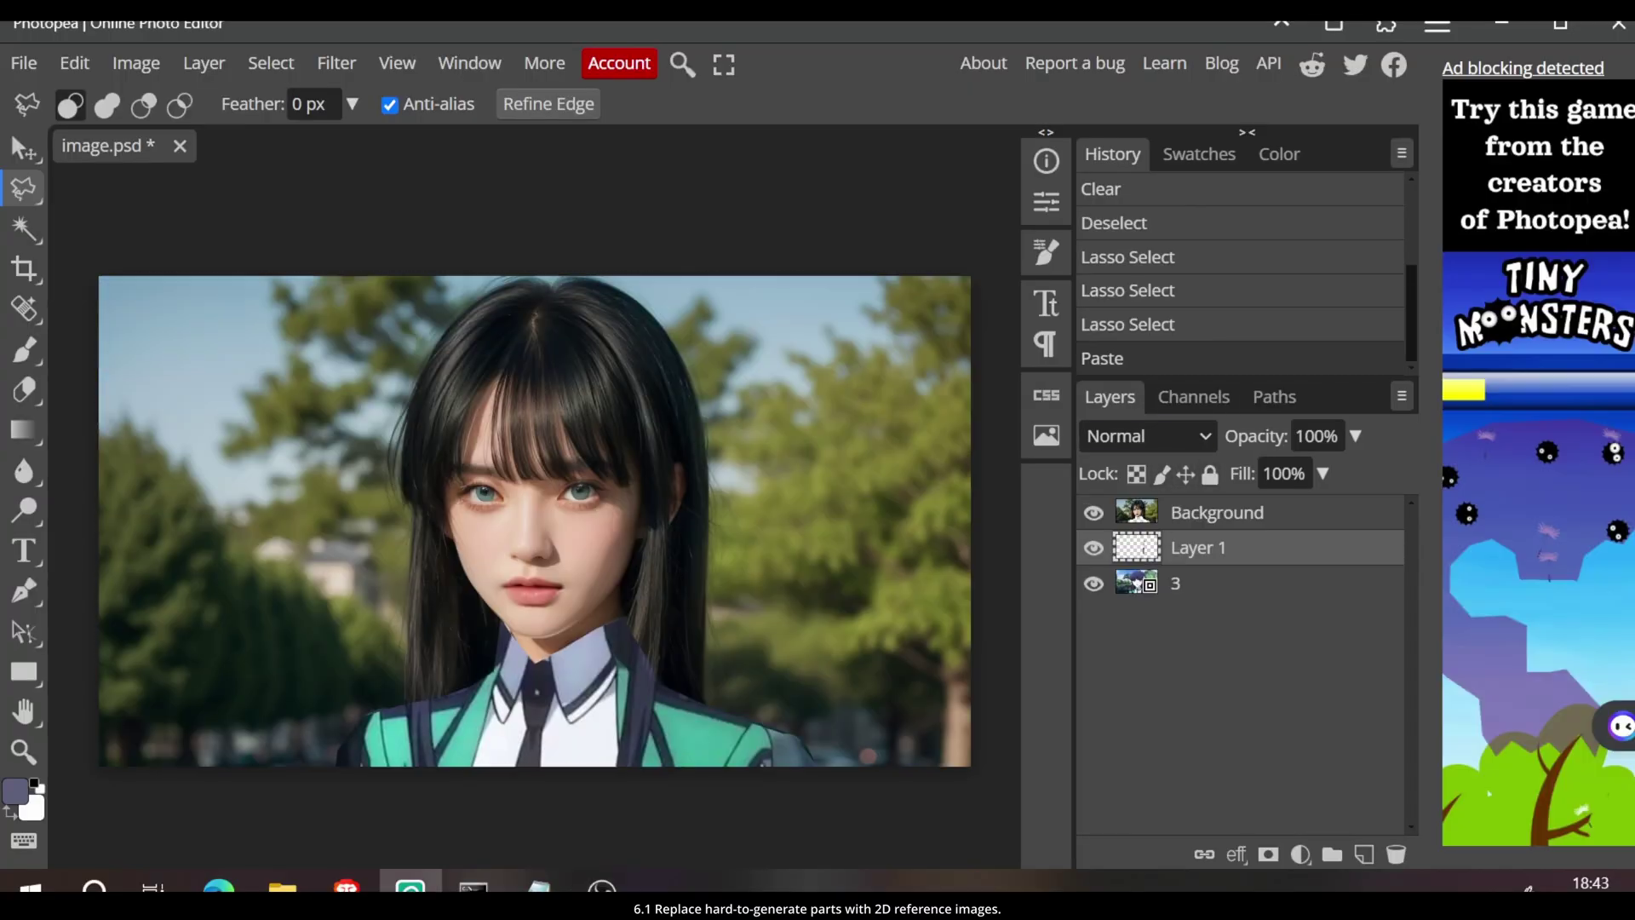
{"action": "left_click", "coordinate": [1093, 547]}
{"action": "left_click", "coordinate": [1094, 512]}
{"action": "left_click", "coordinate": [1114, 223]}
{"action": "left_click", "coordinate": [1100, 189]}
{"action": "left_click", "coordinate": [1102, 358]}
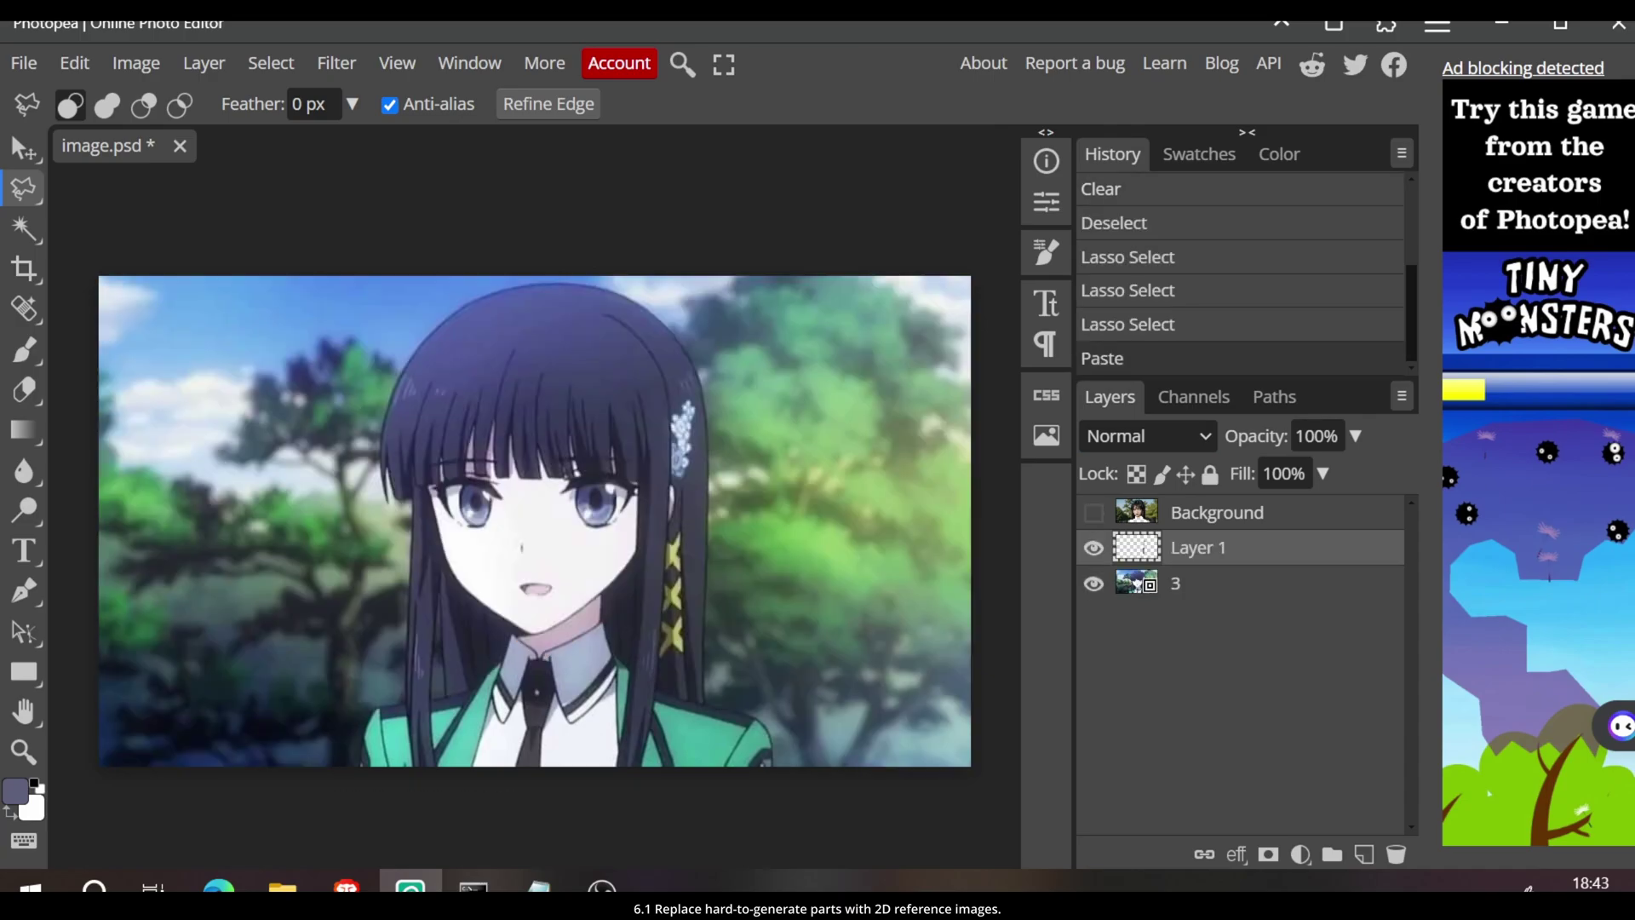
{"action": "key", "text": "alt+Tab"}
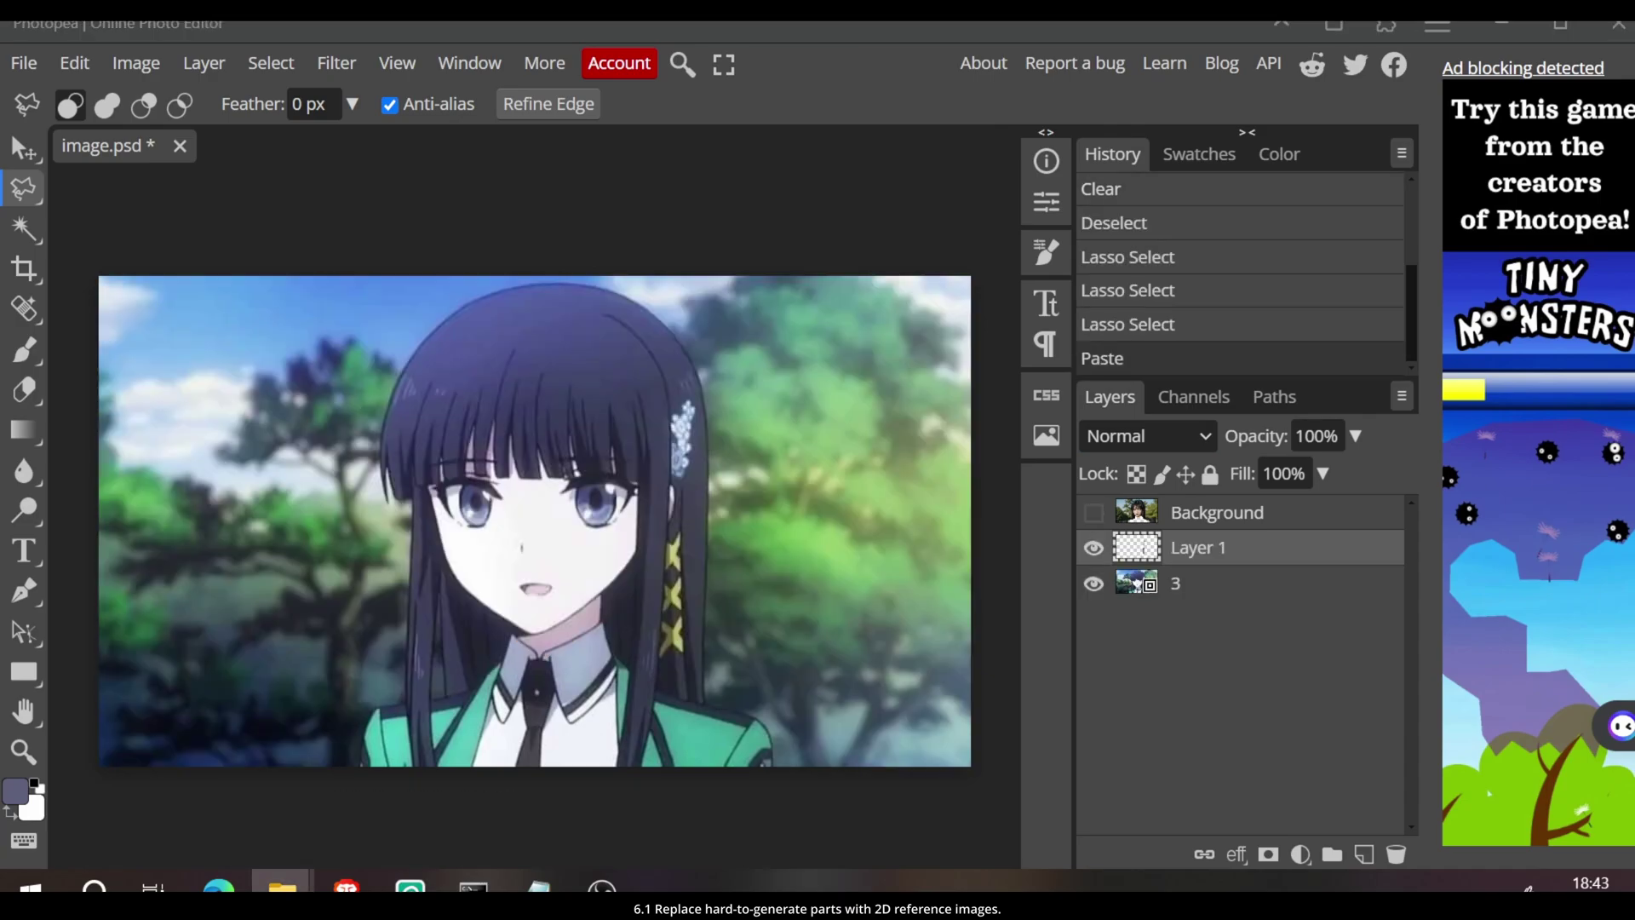
{"action": "left_click_drag", "start_coordinate": [1115, 400], "coordinate": [1142, 498]}
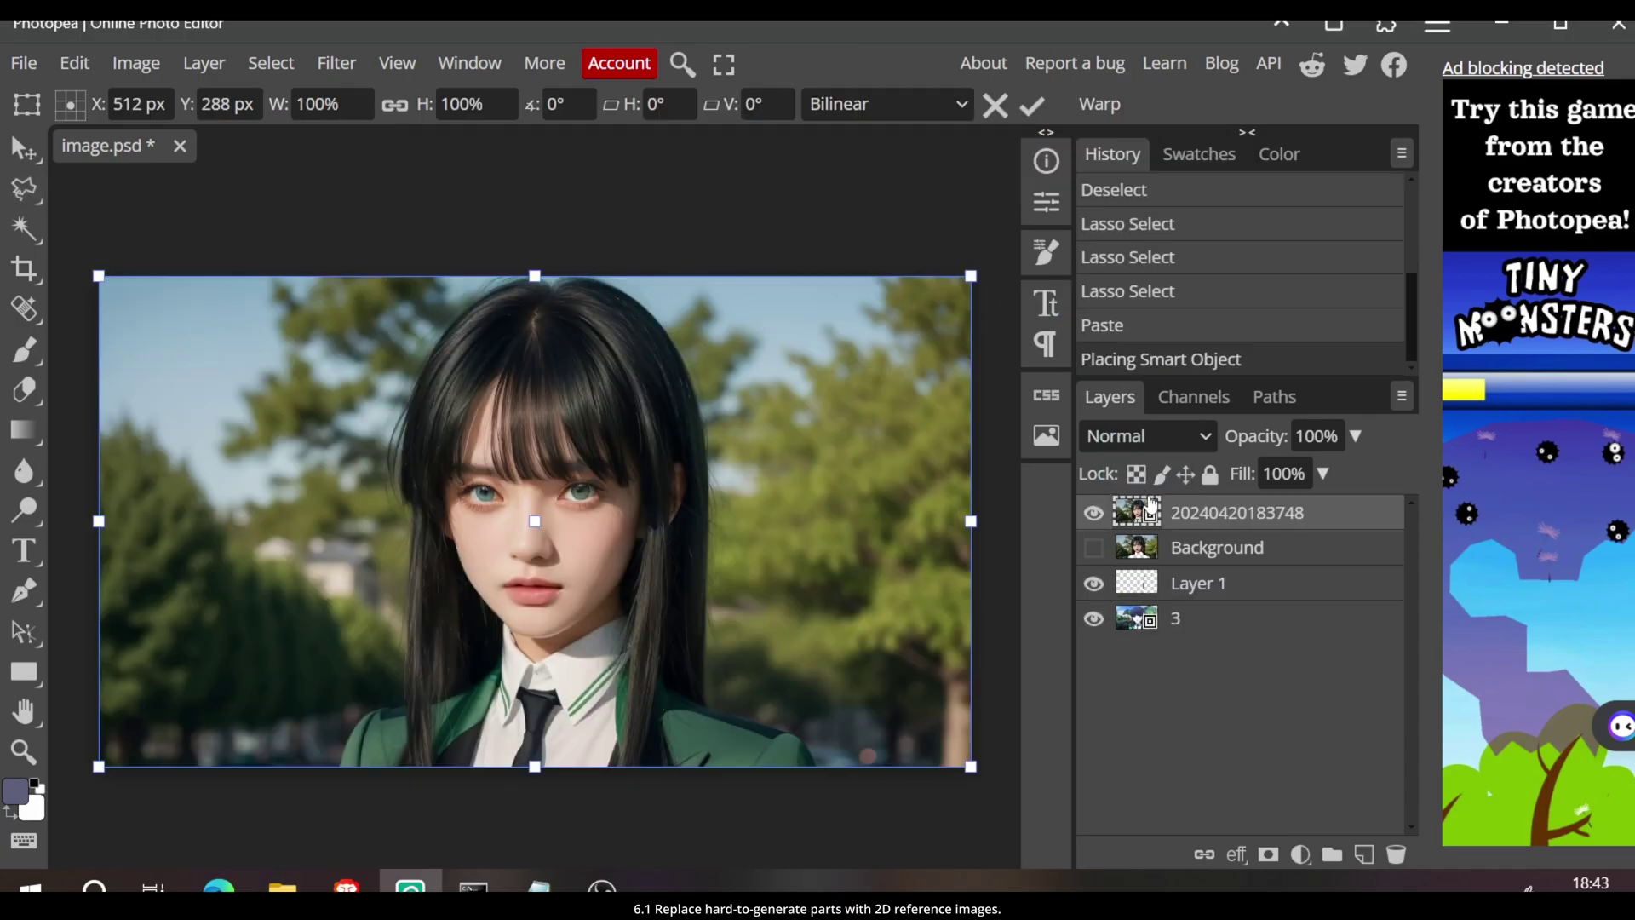
{"action": "key", "text": "Return"}
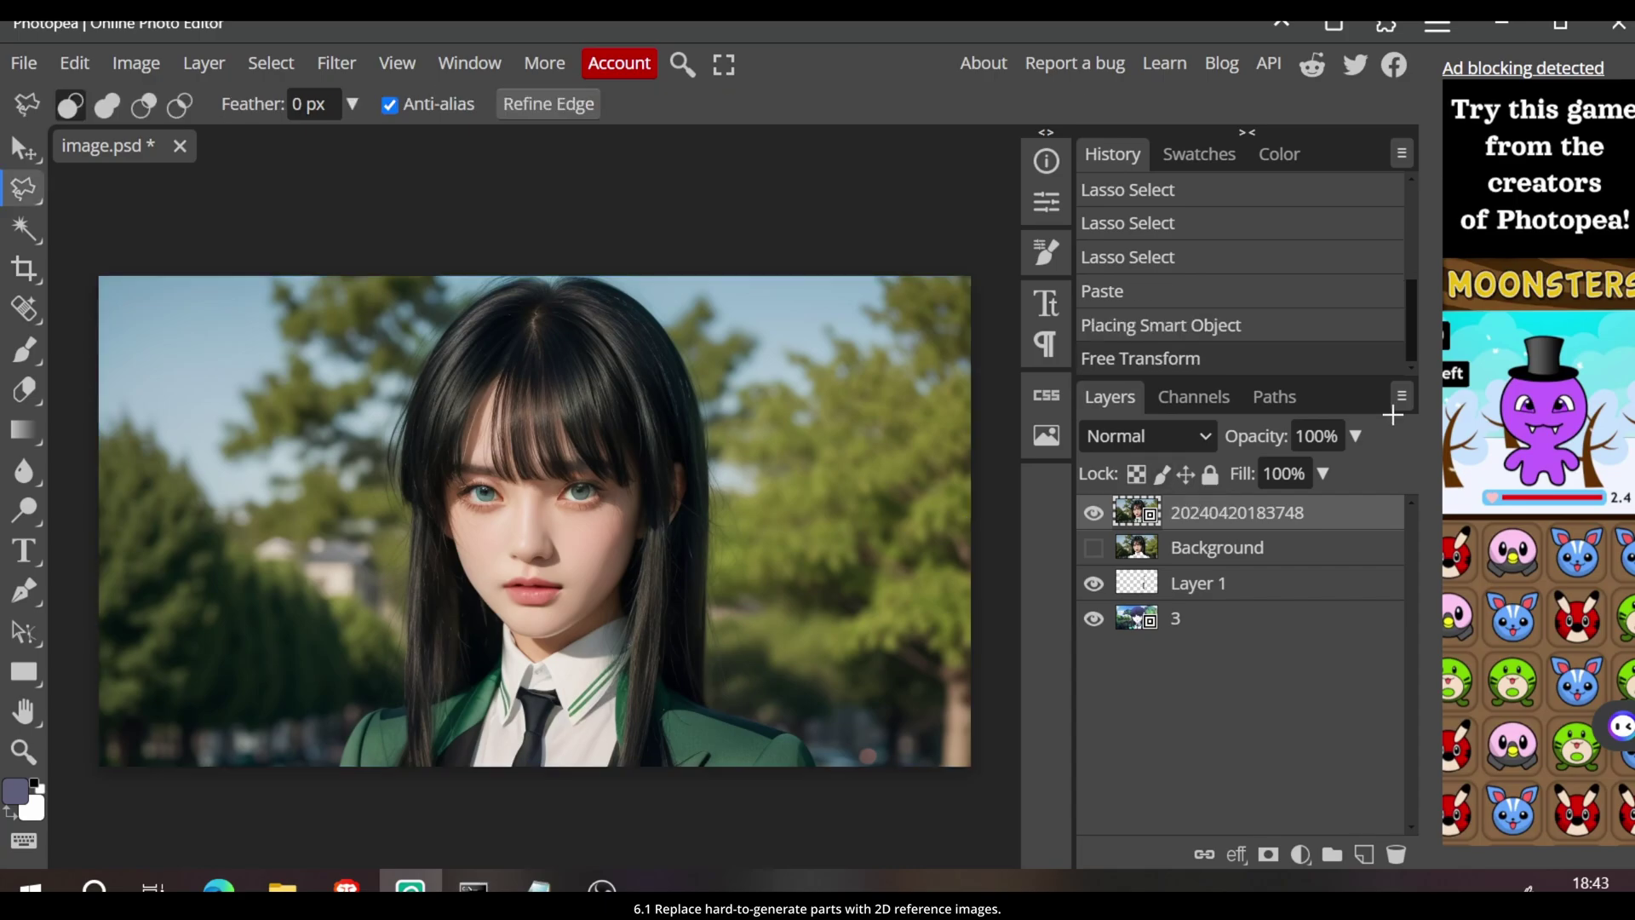
{"action": "left_click", "coordinate": [1093, 512]}
{"action": "left_click", "coordinate": [1094, 583]}
{"action": "left_click", "coordinate": [1093, 583]}
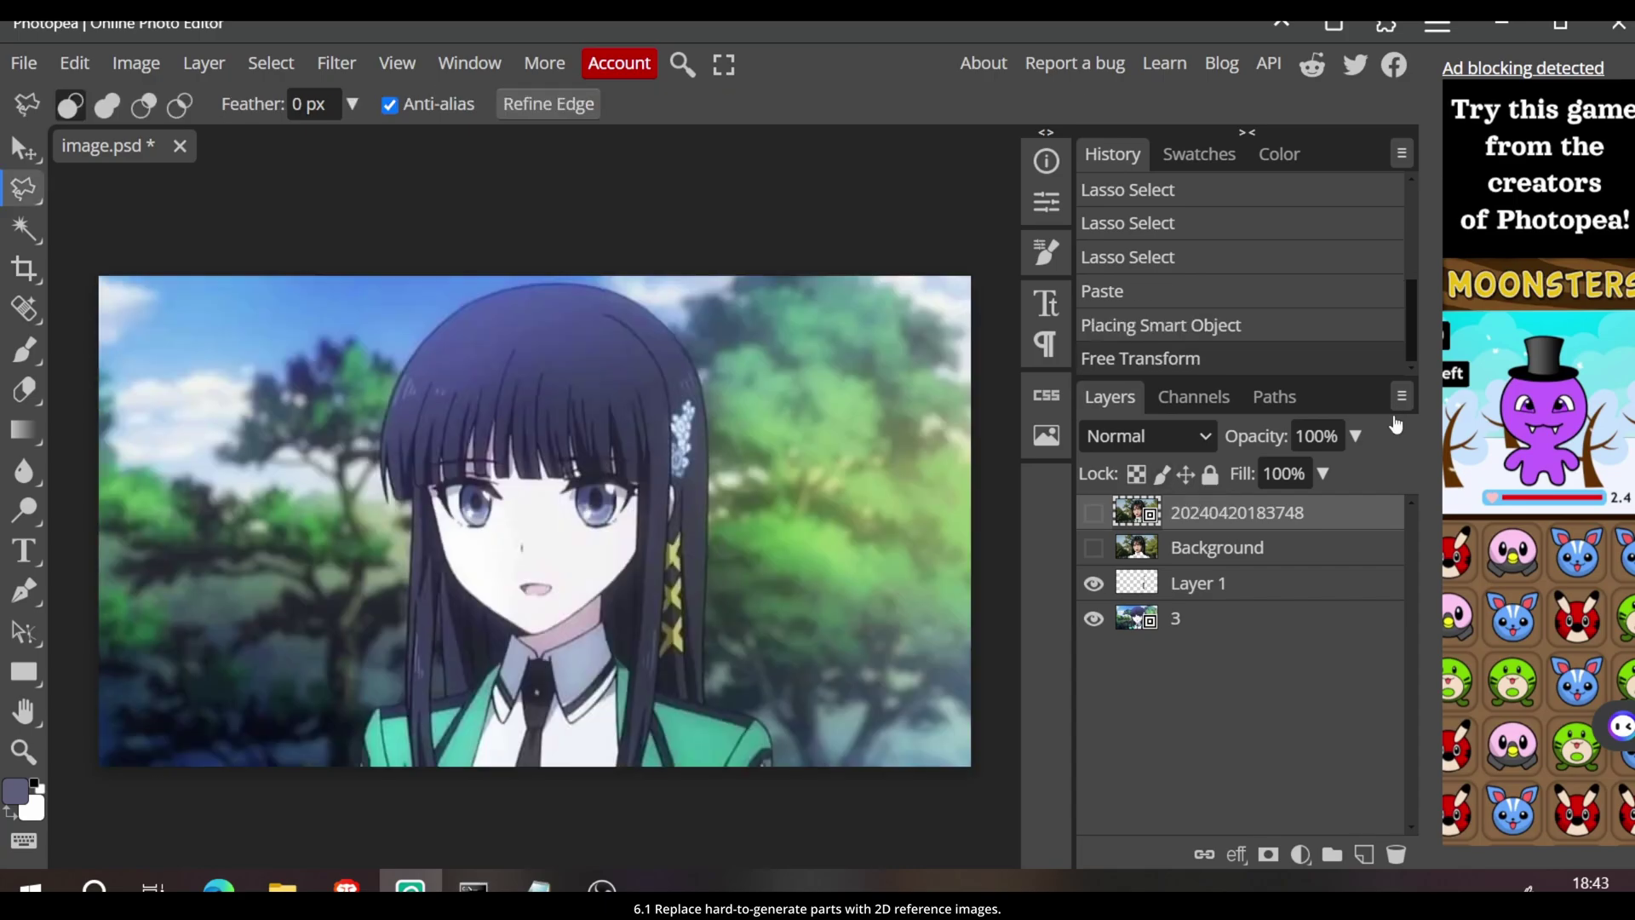
{"action": "left_click", "coordinate": [1093, 512]}
{"action": "left_click", "coordinate": [1093, 512]}
{"action": "key", "text": "alt+comma"}
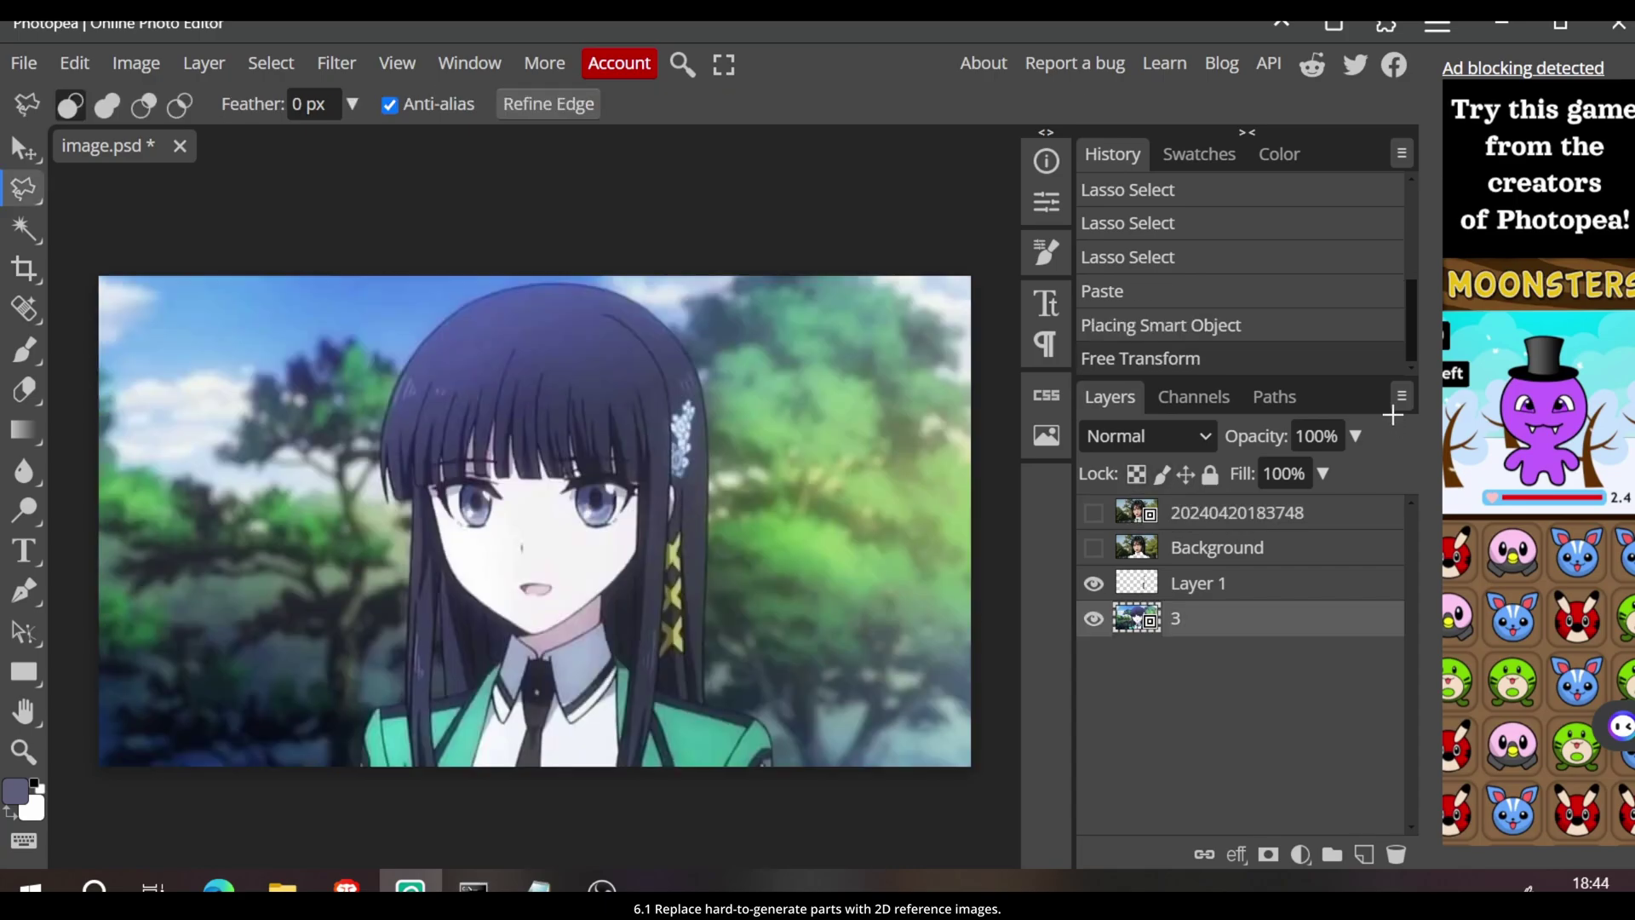
Lasso the anime girl's shirt collar and tie down to the image's lower edge
{"action": "left_click", "coordinate": [522, 688]}
{"action": "left_click", "coordinate": [527, 727]}
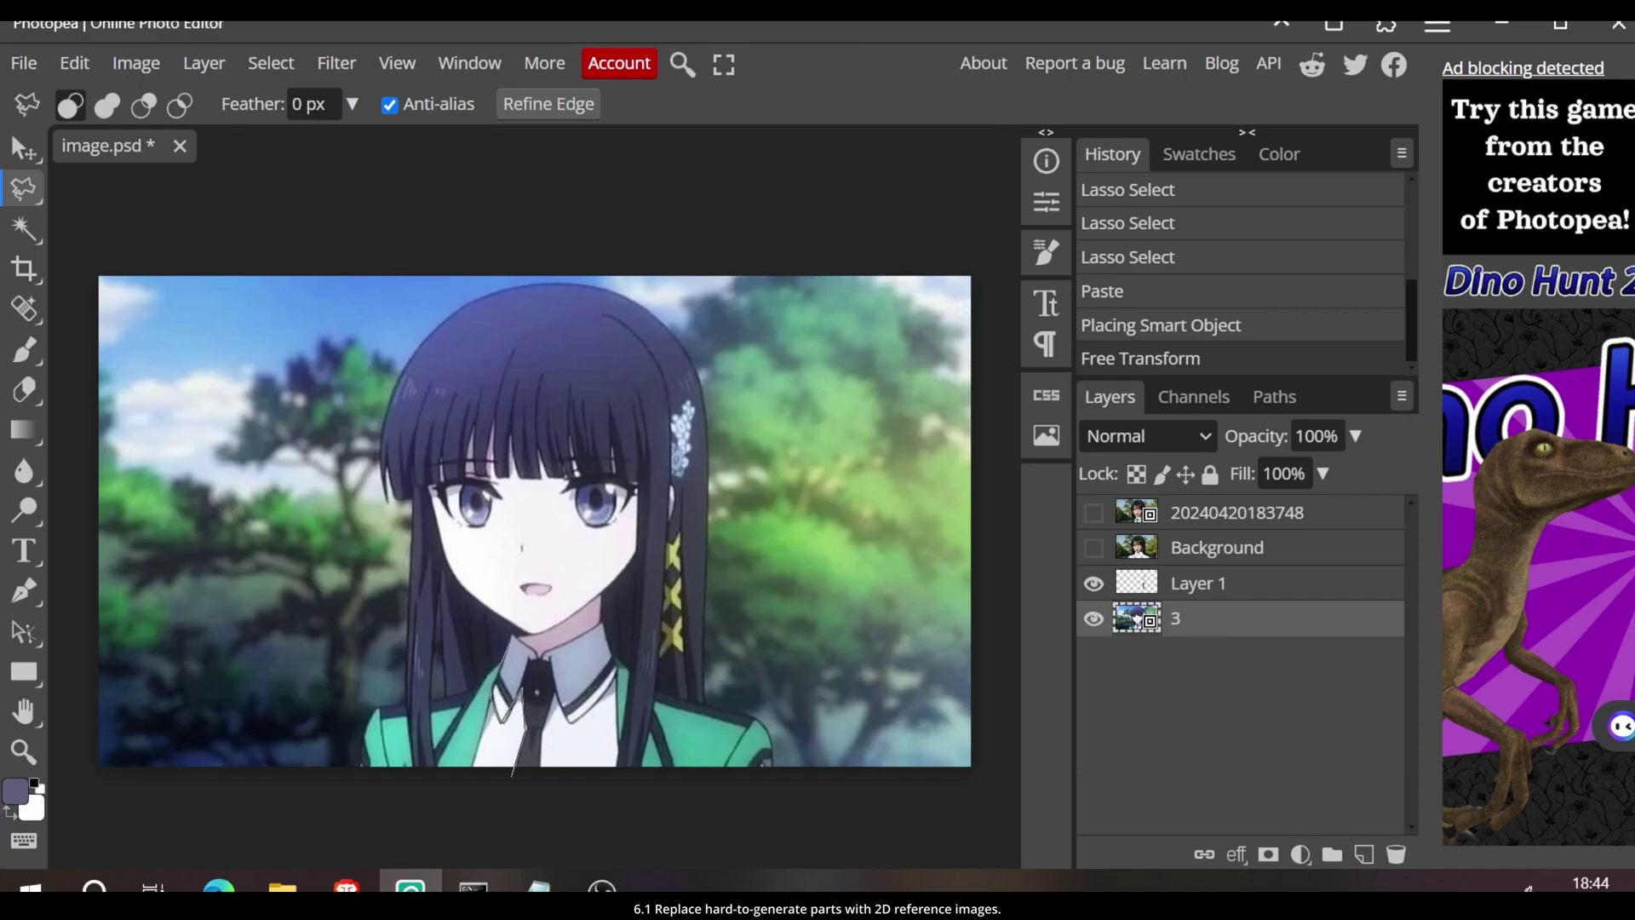
{"action": "left_click", "coordinate": [512, 776]}
{"action": "left_click", "coordinate": [542, 776]}
{"action": "left_click", "coordinate": [556, 693]}
{"action": "left_click", "coordinate": [573, 721]}
{"action": "left_click", "coordinate": [615, 681]}
{"action": "left_click", "coordinate": [617, 656]}
{"action": "left_click", "coordinate": [603, 618]}
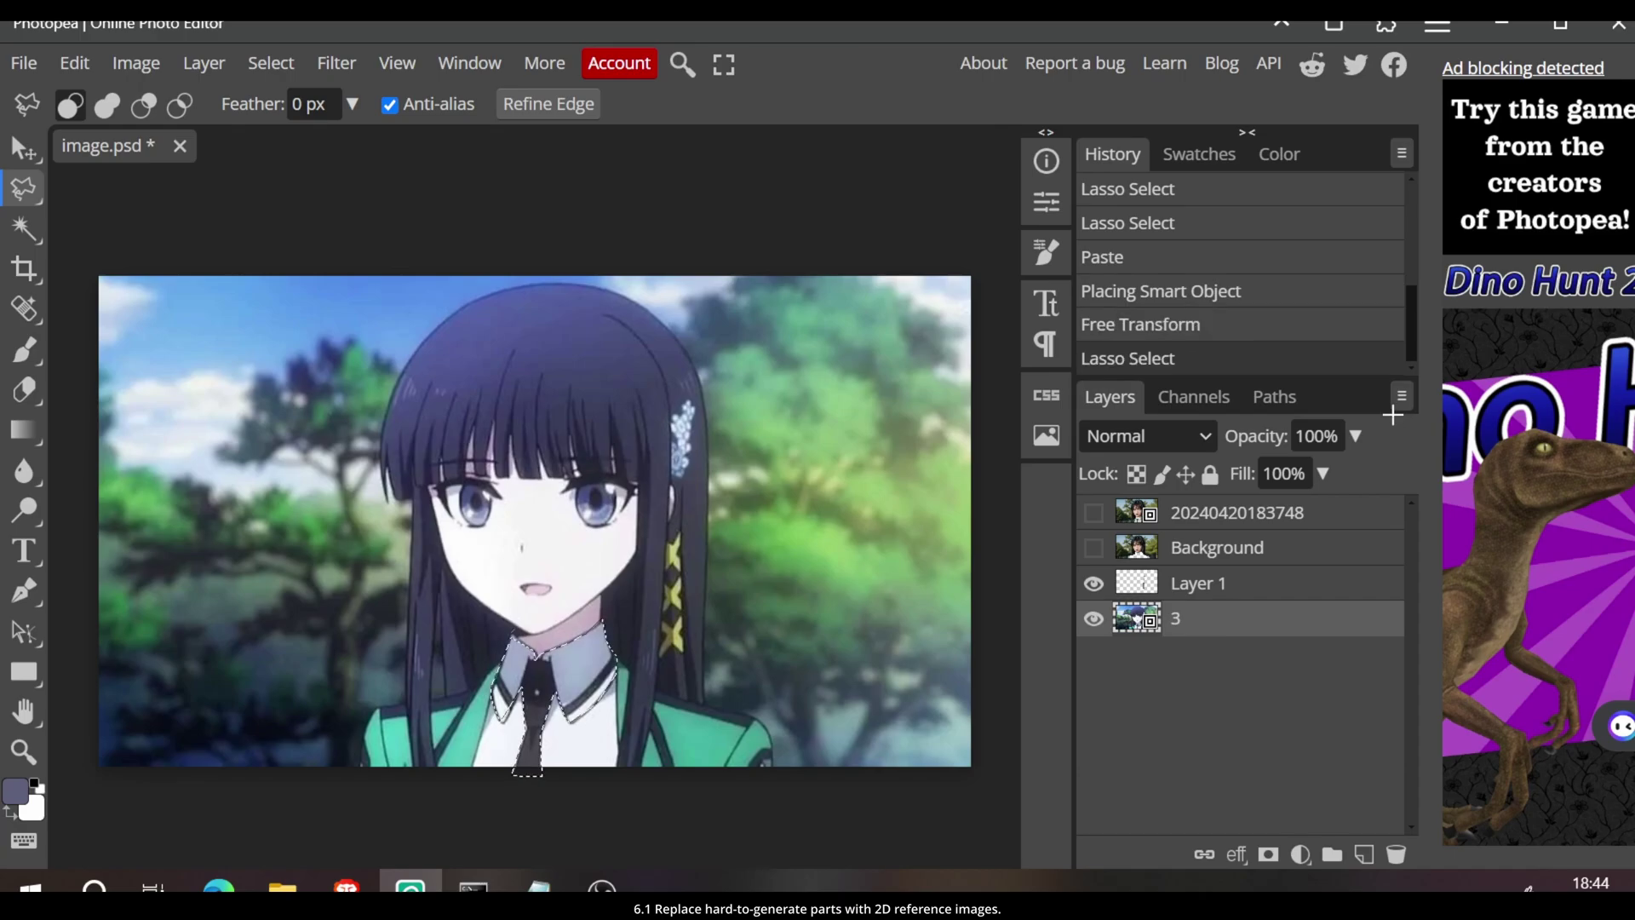
{"action": "left_click", "coordinate": [1093, 513]}
{"action": "key", "text": "ctrl+c"}
{"action": "key", "text": "ctrl+v"}
{"action": "left_click_drag", "start_coordinate": [1231, 618], "coordinate": [1231, 513]}
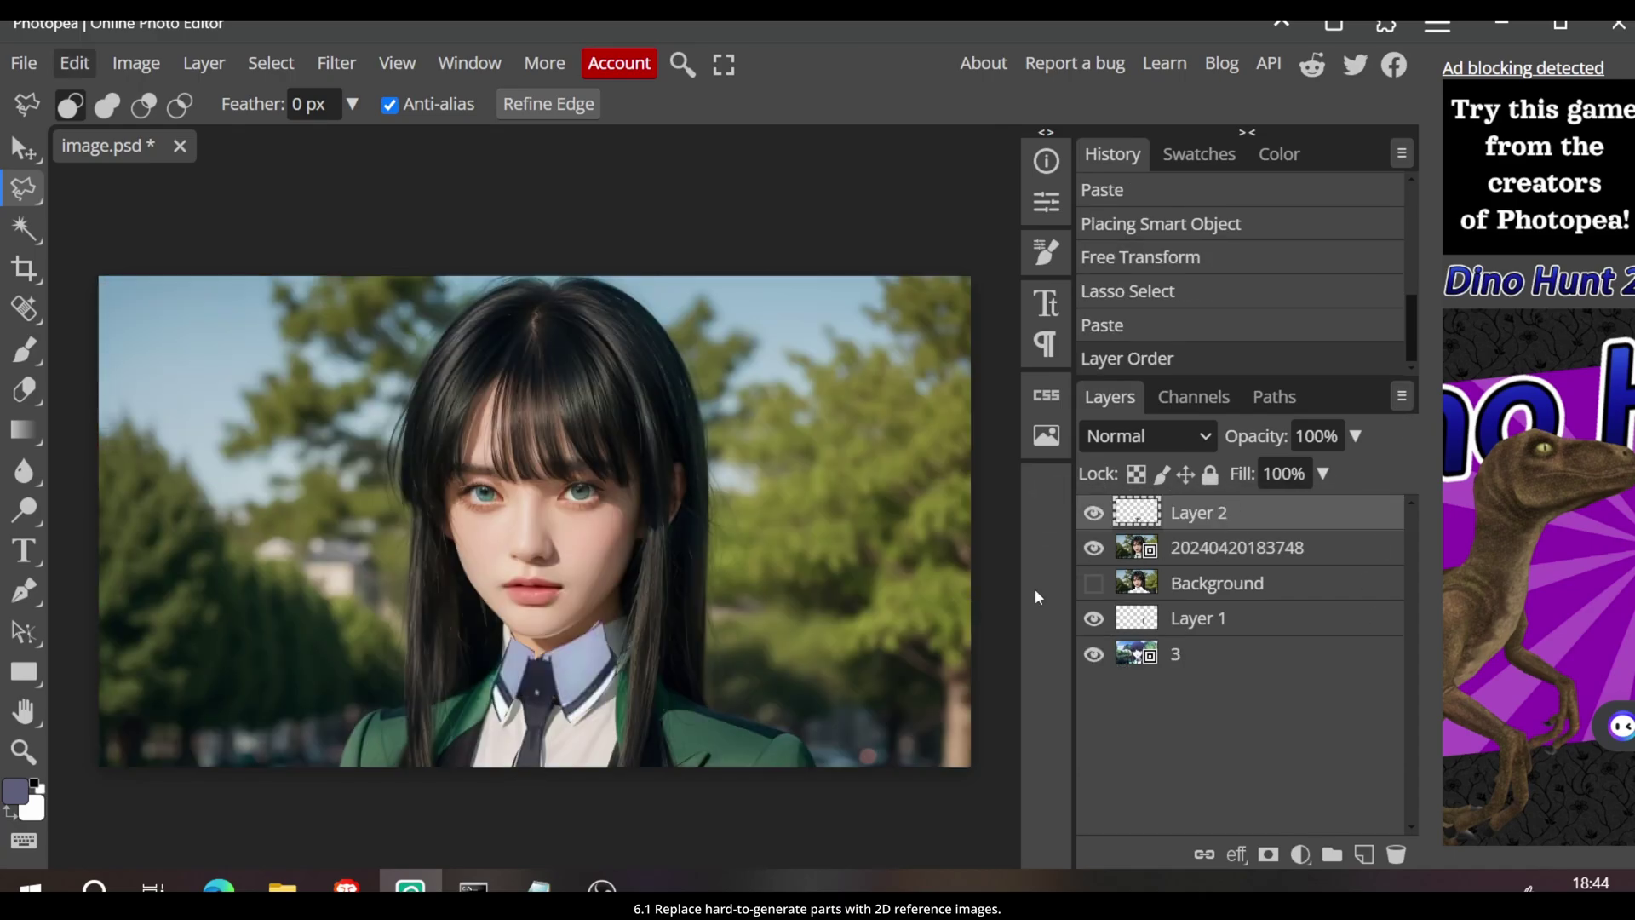
Warp the pasted collar and tie to fit the realistic girl's neck and shirt
{"action": "left_click", "coordinate": [75, 63]}
{"action": "left_click", "coordinate": [128, 611]}
{"action": "left_click_drag", "start_coordinate": [617, 616], "coordinate": [630, 614]}
{"action": "left_click_drag", "start_coordinate": [491, 616], "coordinate": [486, 607]}
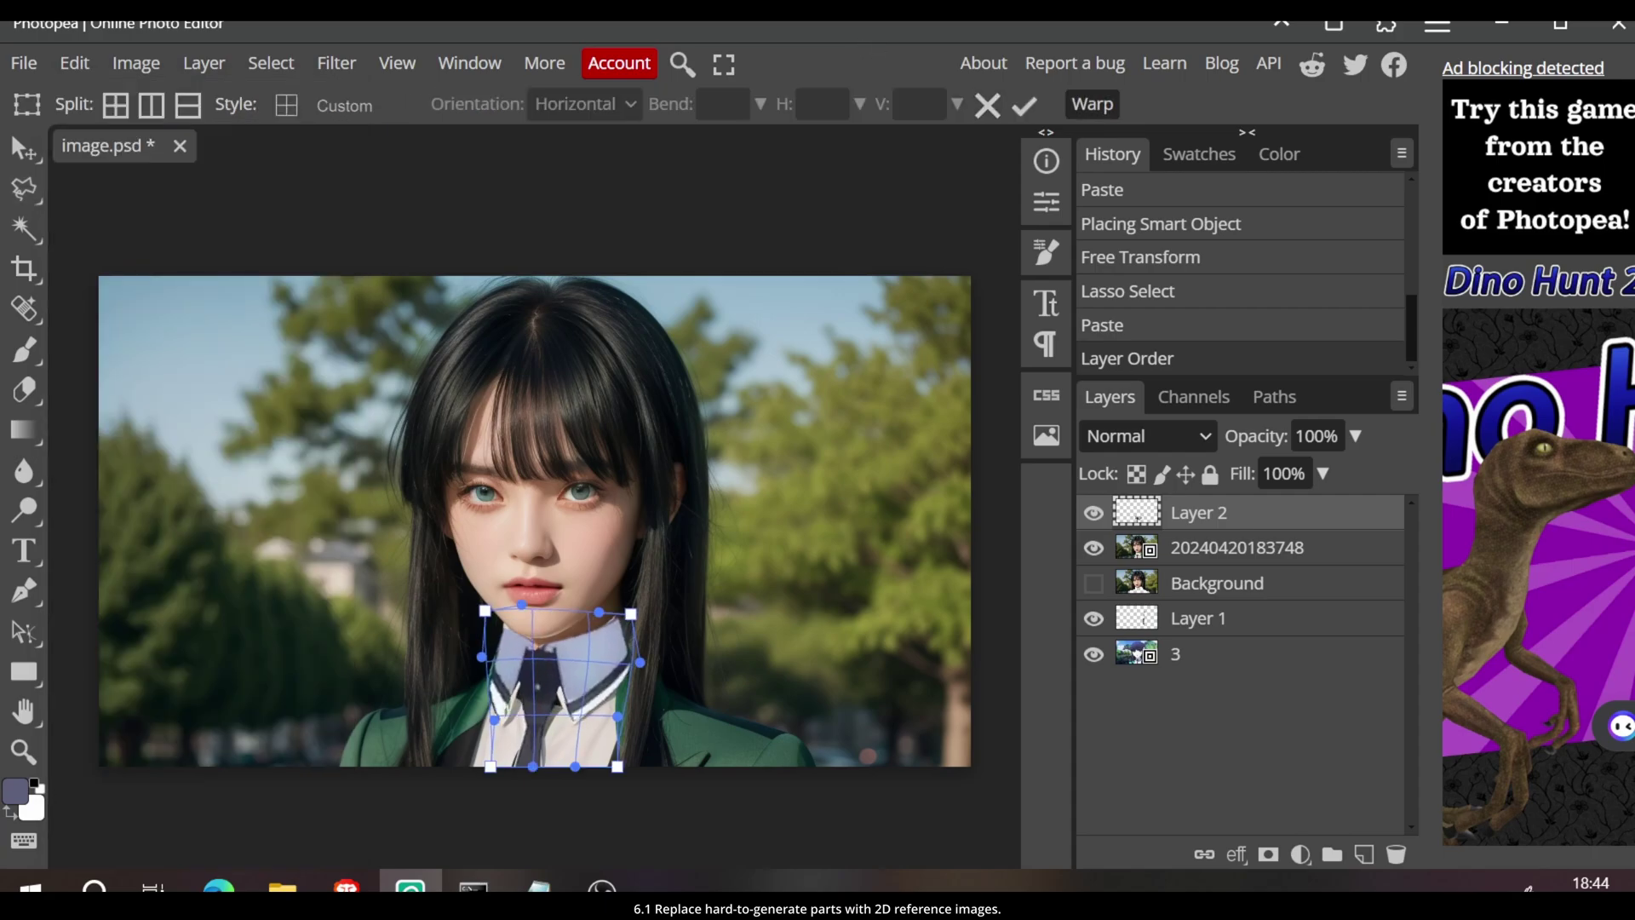
{"action": "left_click_drag", "start_coordinate": [491, 716], "coordinate": [494, 741]}
{"action": "left_click_drag", "start_coordinate": [486, 657], "coordinate": [475, 680]}
{"action": "left_click_drag", "start_coordinate": [631, 664], "coordinate": [639, 660]}
{"action": "key", "text": "Return"}
{"action": "key", "text": "l"}
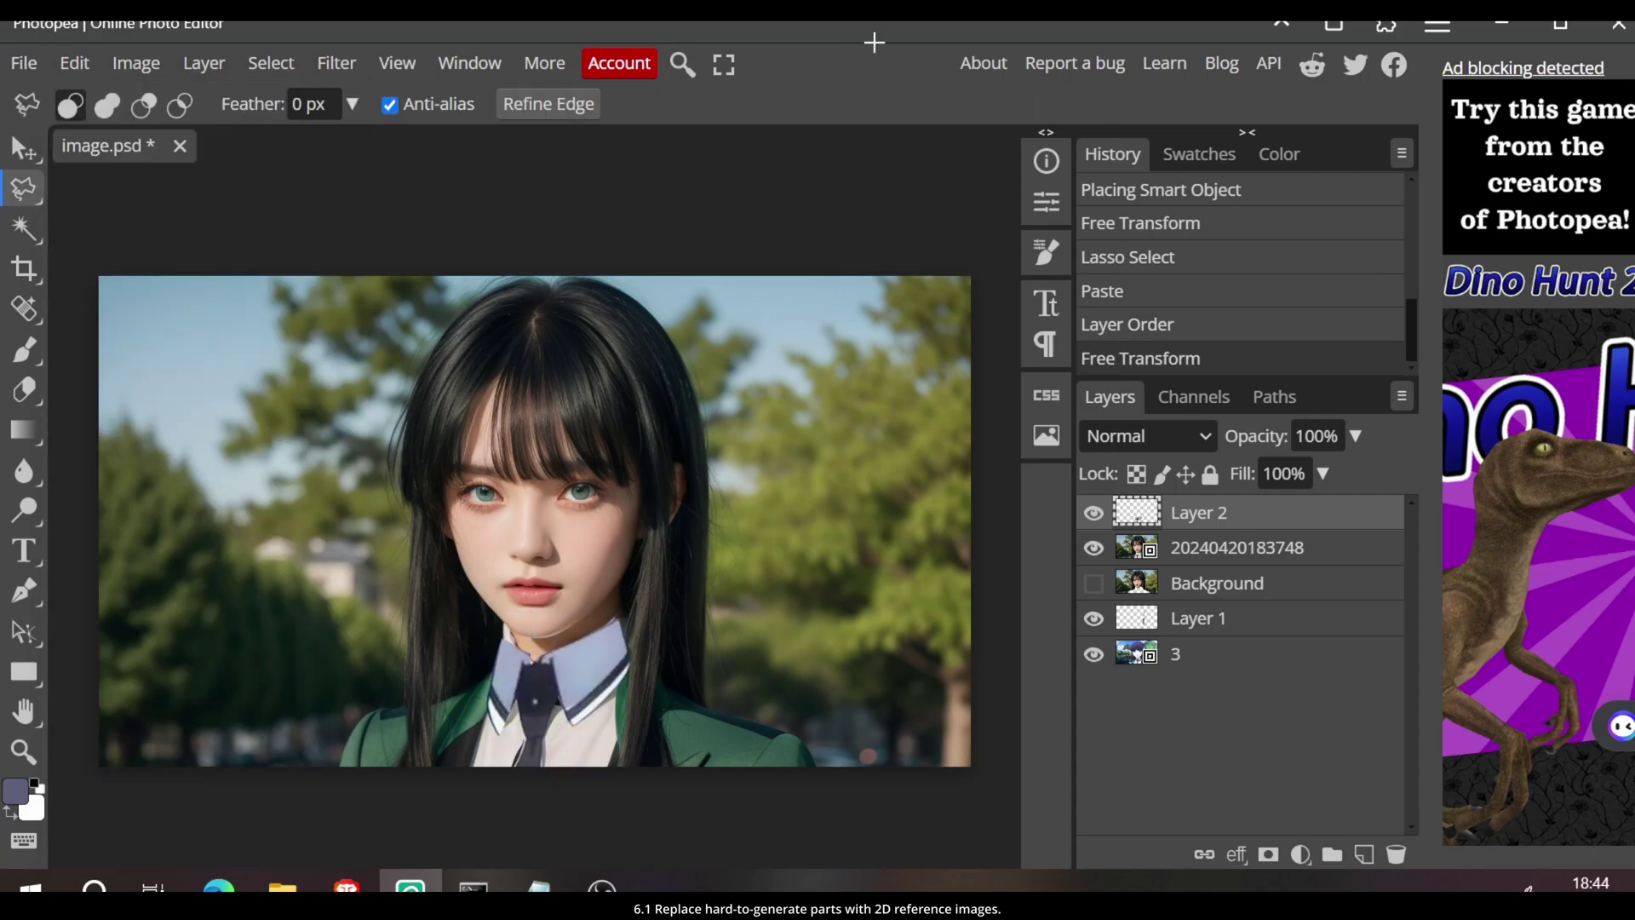
Brush green sampled from the jacket over the black strip between the lapel and shirt
{"action": "left_click", "coordinate": [1109, 546]}
{"action": "left_click", "coordinate": [1109, 546]}
{"action": "left_click", "coordinate": [1109, 548]}
{"action": "left_click", "coordinate": [1109, 548]}
{"action": "key", "text": "b"}
{"action": "left_click", "coordinate": [454, 715], "text": "alt"}
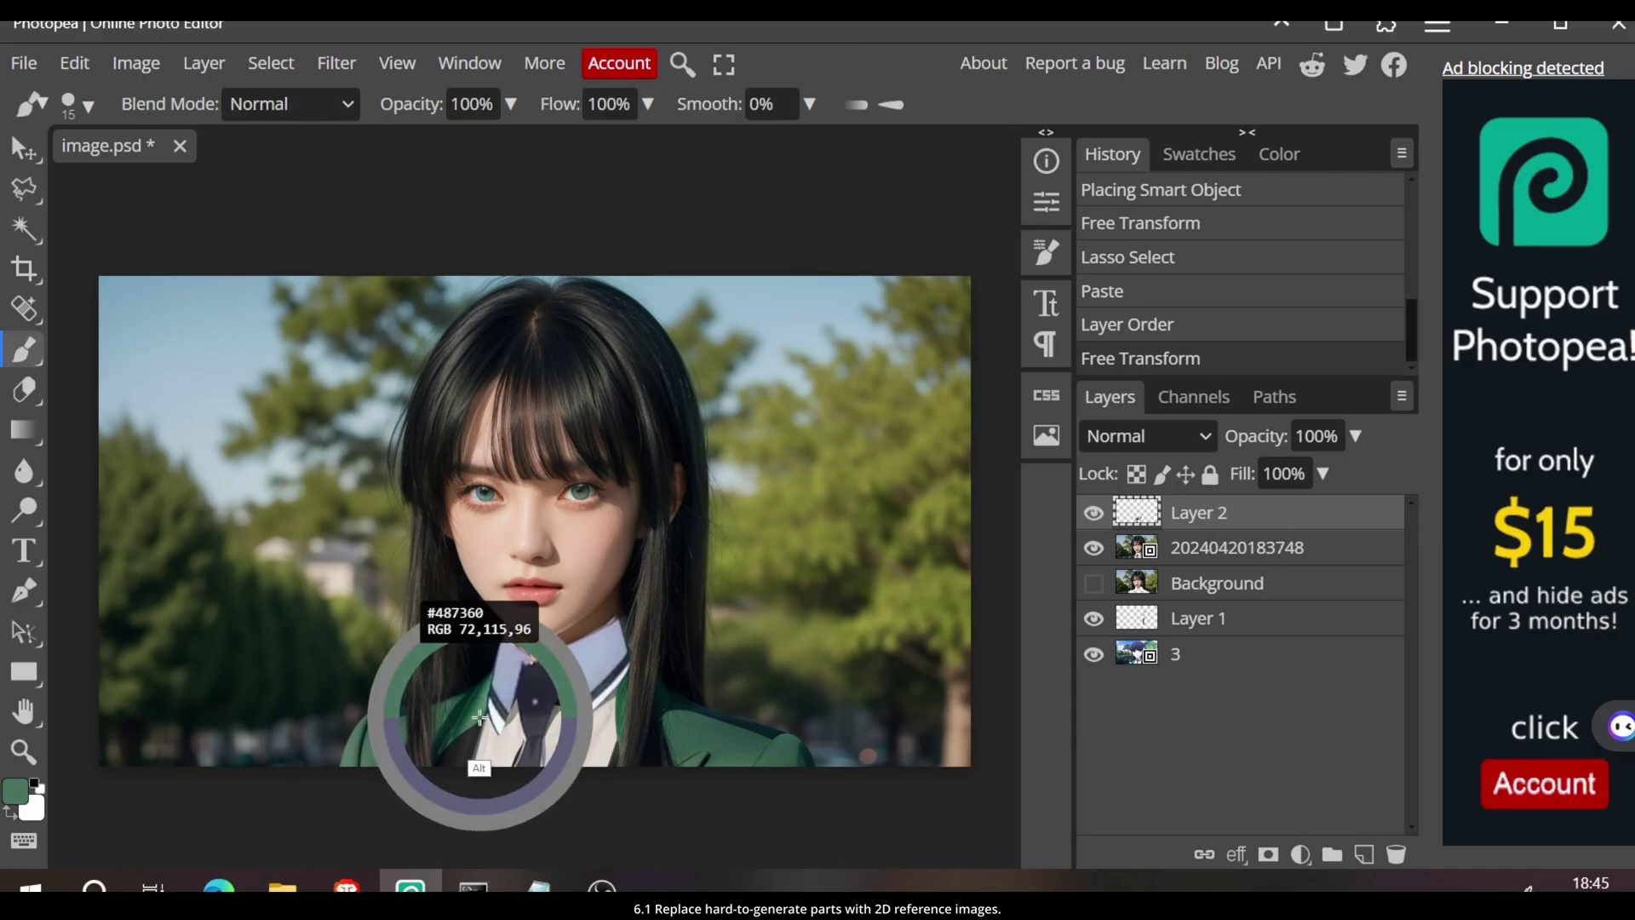
{"action": "left_click", "coordinate": [459, 730]}
{"action": "left_click", "coordinate": [464, 734]}
{"action": "left_click", "coordinate": [468, 737]}
{"action": "left_click", "coordinate": [473, 741]}
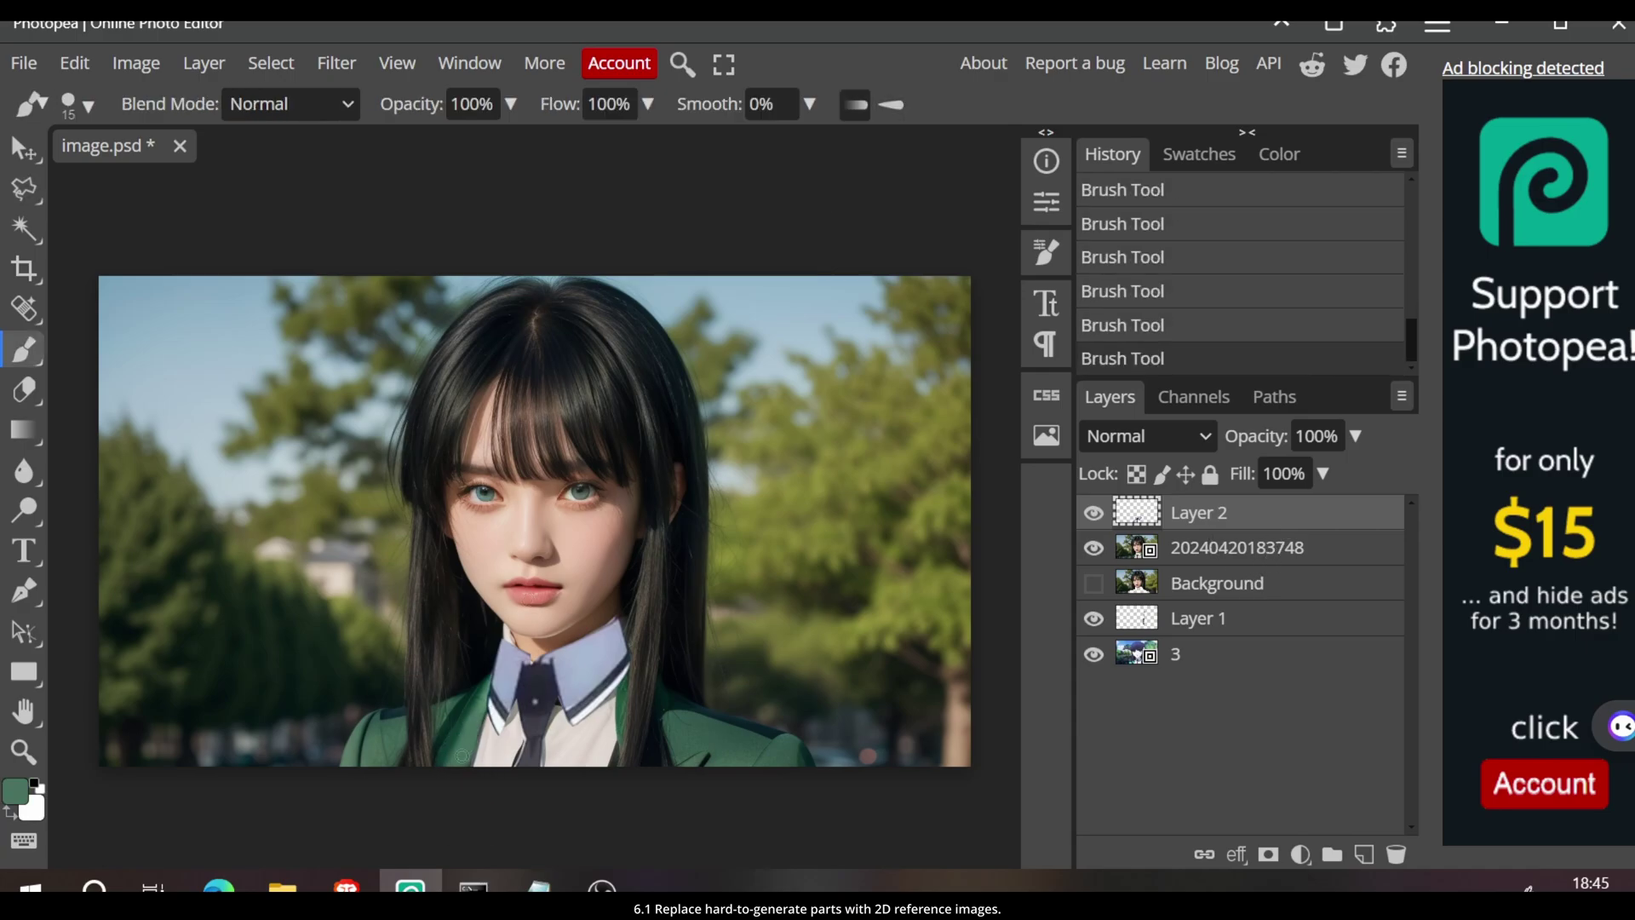
Paint the jacket edge on the shirt's other side green, and retouch the tie and collar with sampled colours and a smaller brush
{"action": "left_click", "coordinate": [609, 751], "text": "alt"}
{"action": "left_click_drag", "start_coordinate": [613, 734], "coordinate": [606, 768]}
{"action": "left_click", "coordinate": [521, 755], "text": "alt"}
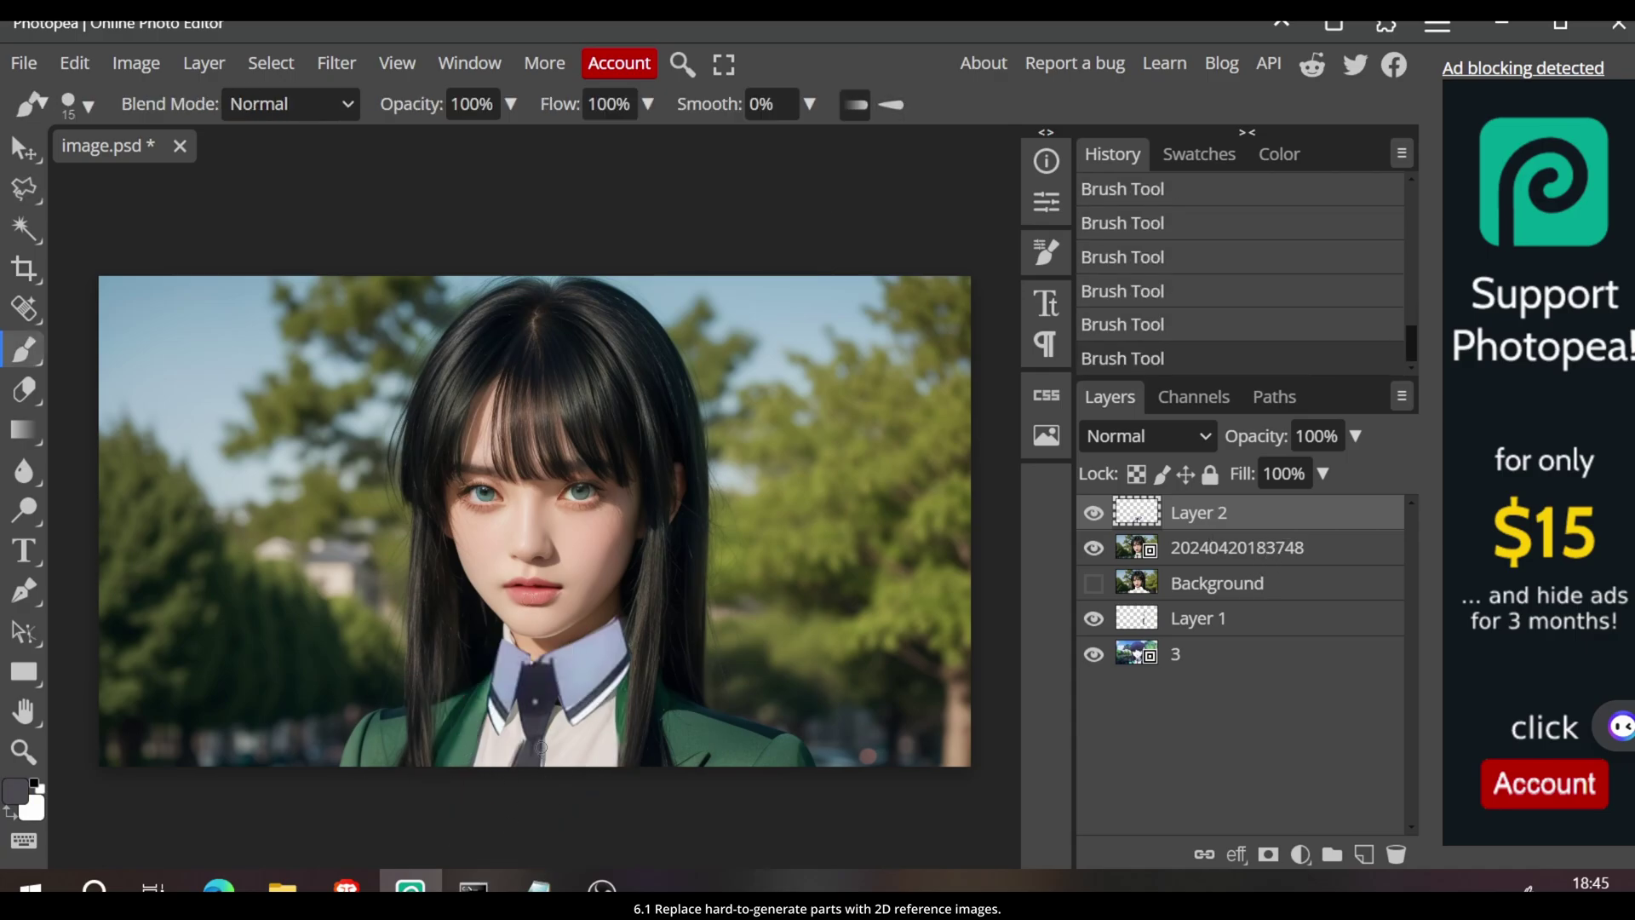
{"action": "key", "text": "bracketleft"}
{"action": "key", "text": "bracketleft"}
{"action": "key", "text": "bracketleft"}
{"action": "left_click", "coordinate": [504, 632], "text": "alt"}
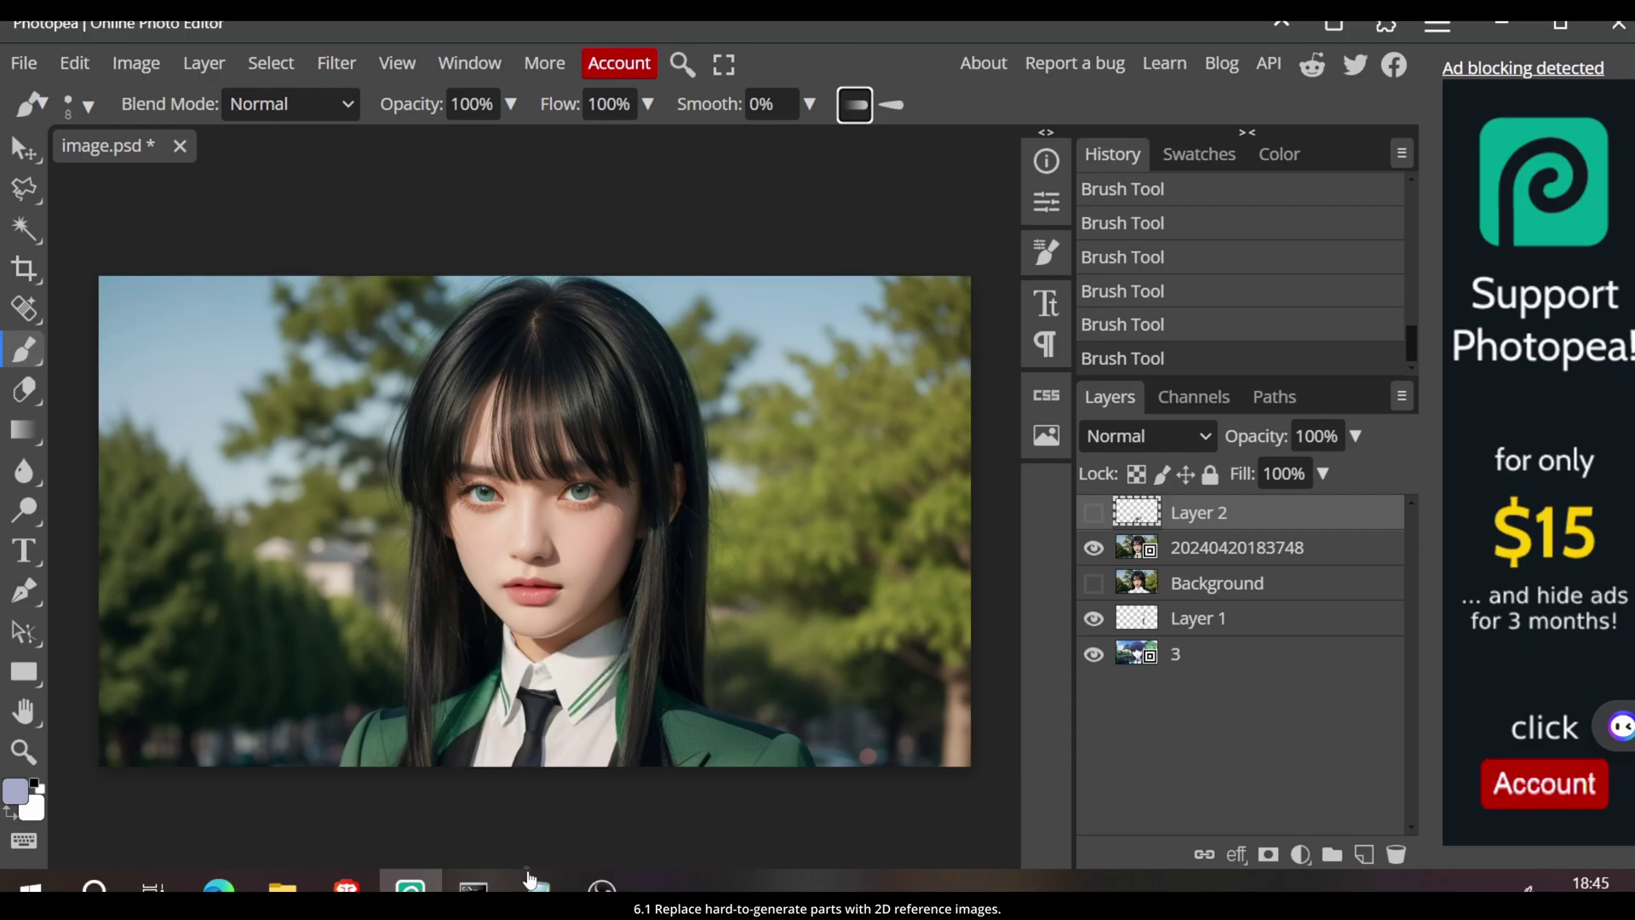
{"action": "key", "text": "ctrl+t"}
{"action": "key", "text": "Escape"}
{"action": "key", "text": "l"}
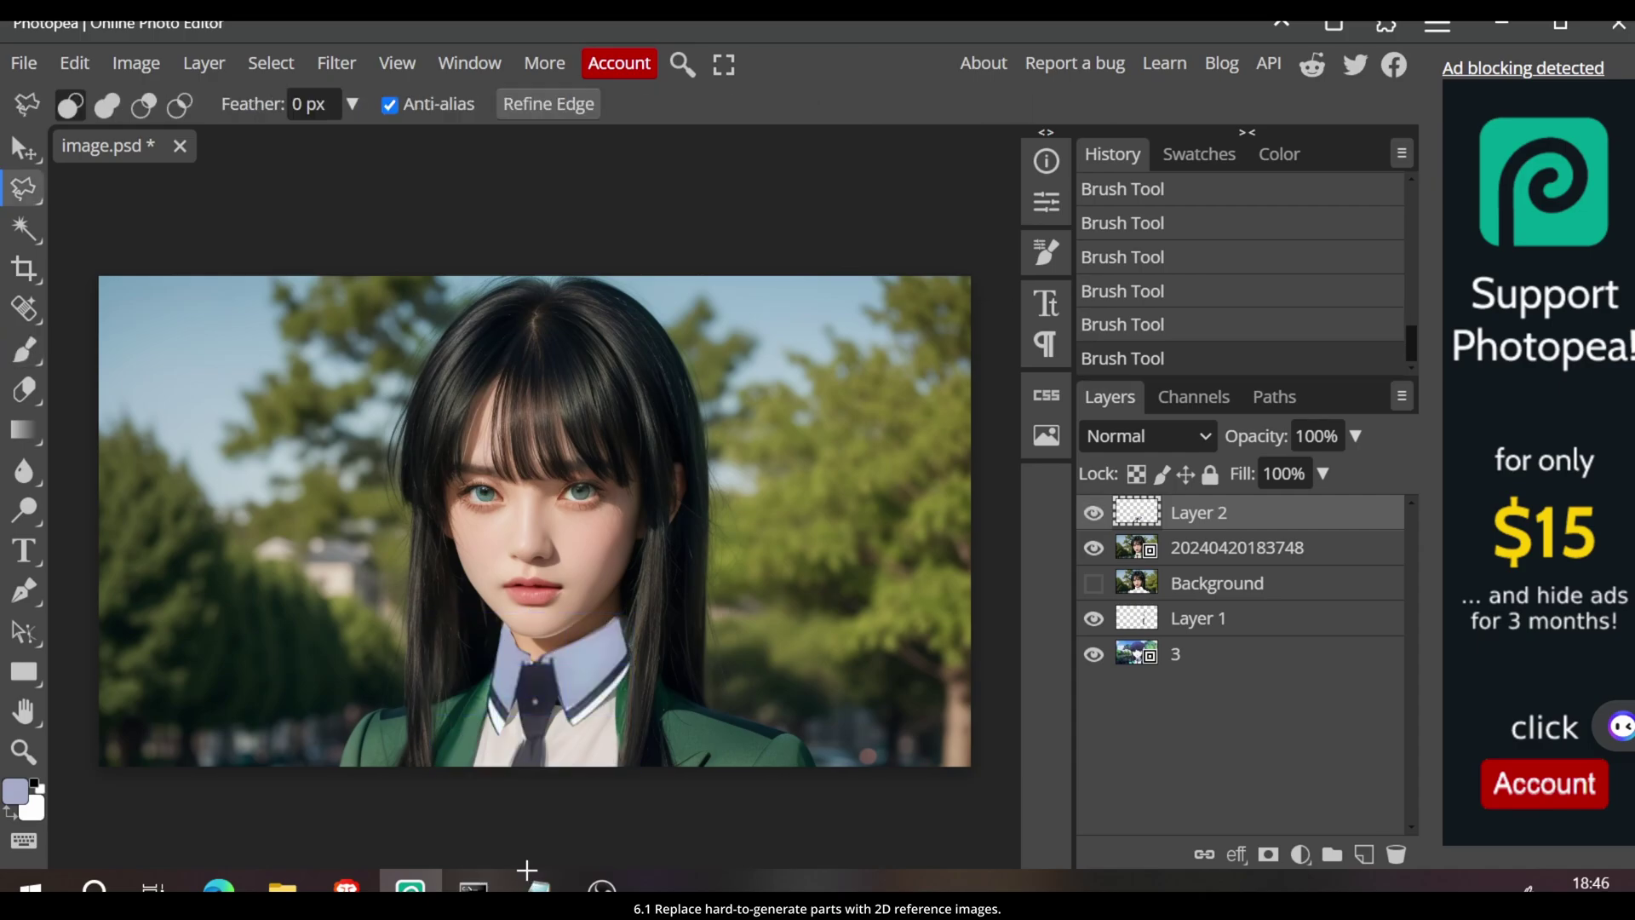
{"action": "key", "text": "ctrl+t"}
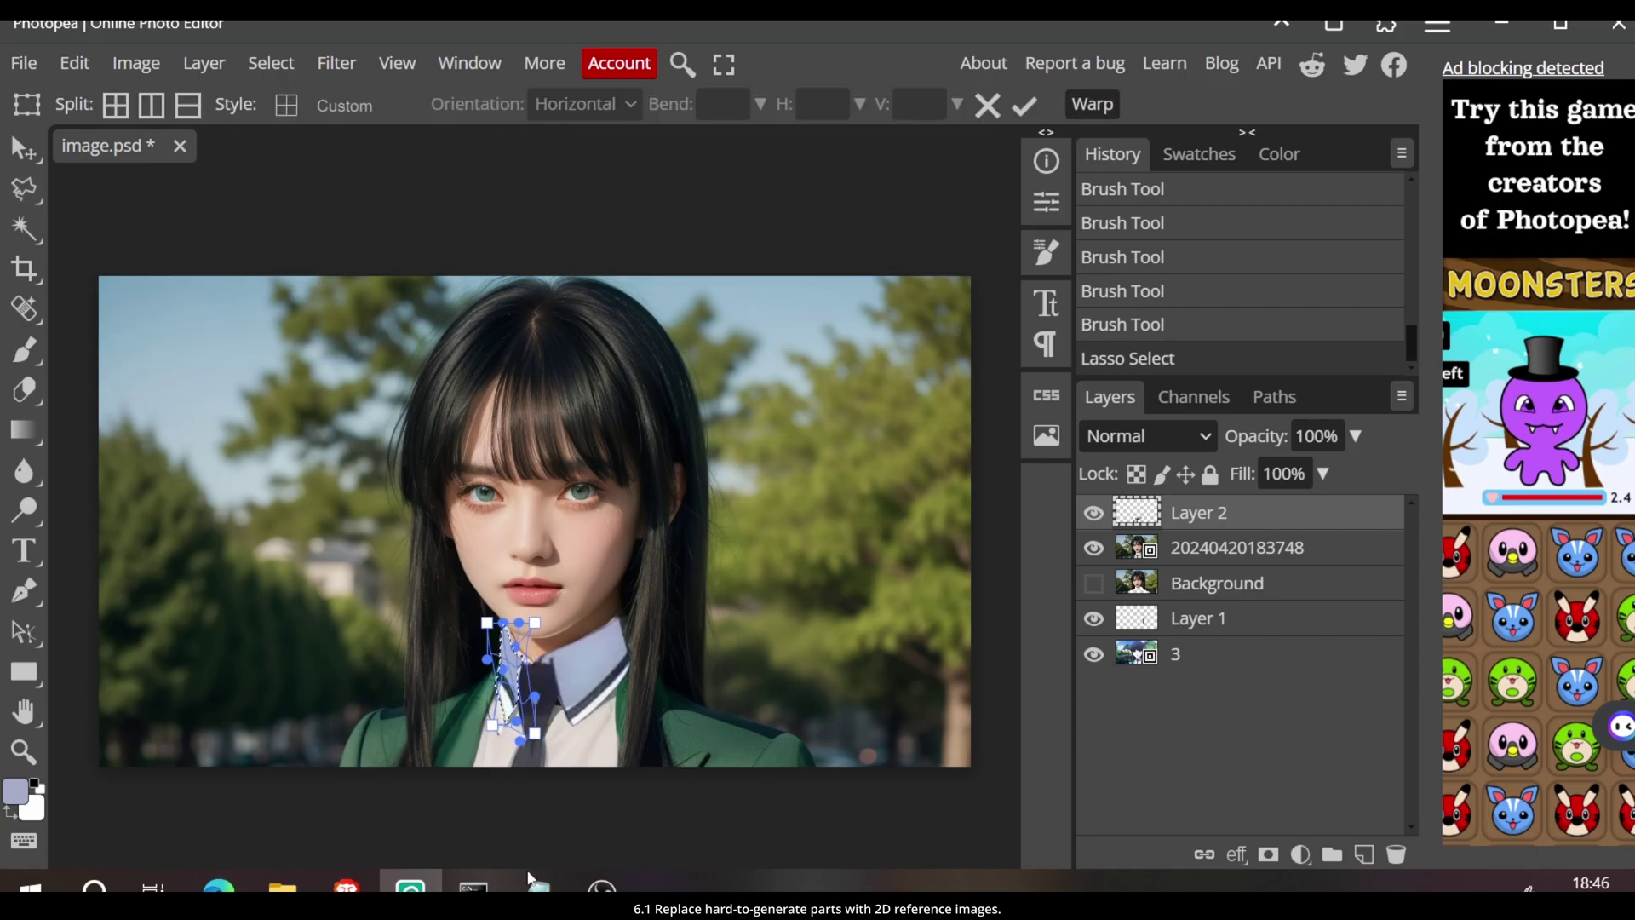
{"action": "key", "text": "Escape"}
{"action": "key", "text": "ctrl+t"}
{"action": "key", "text": "ctrl+t"}
{"action": "key", "text": "Escape"}
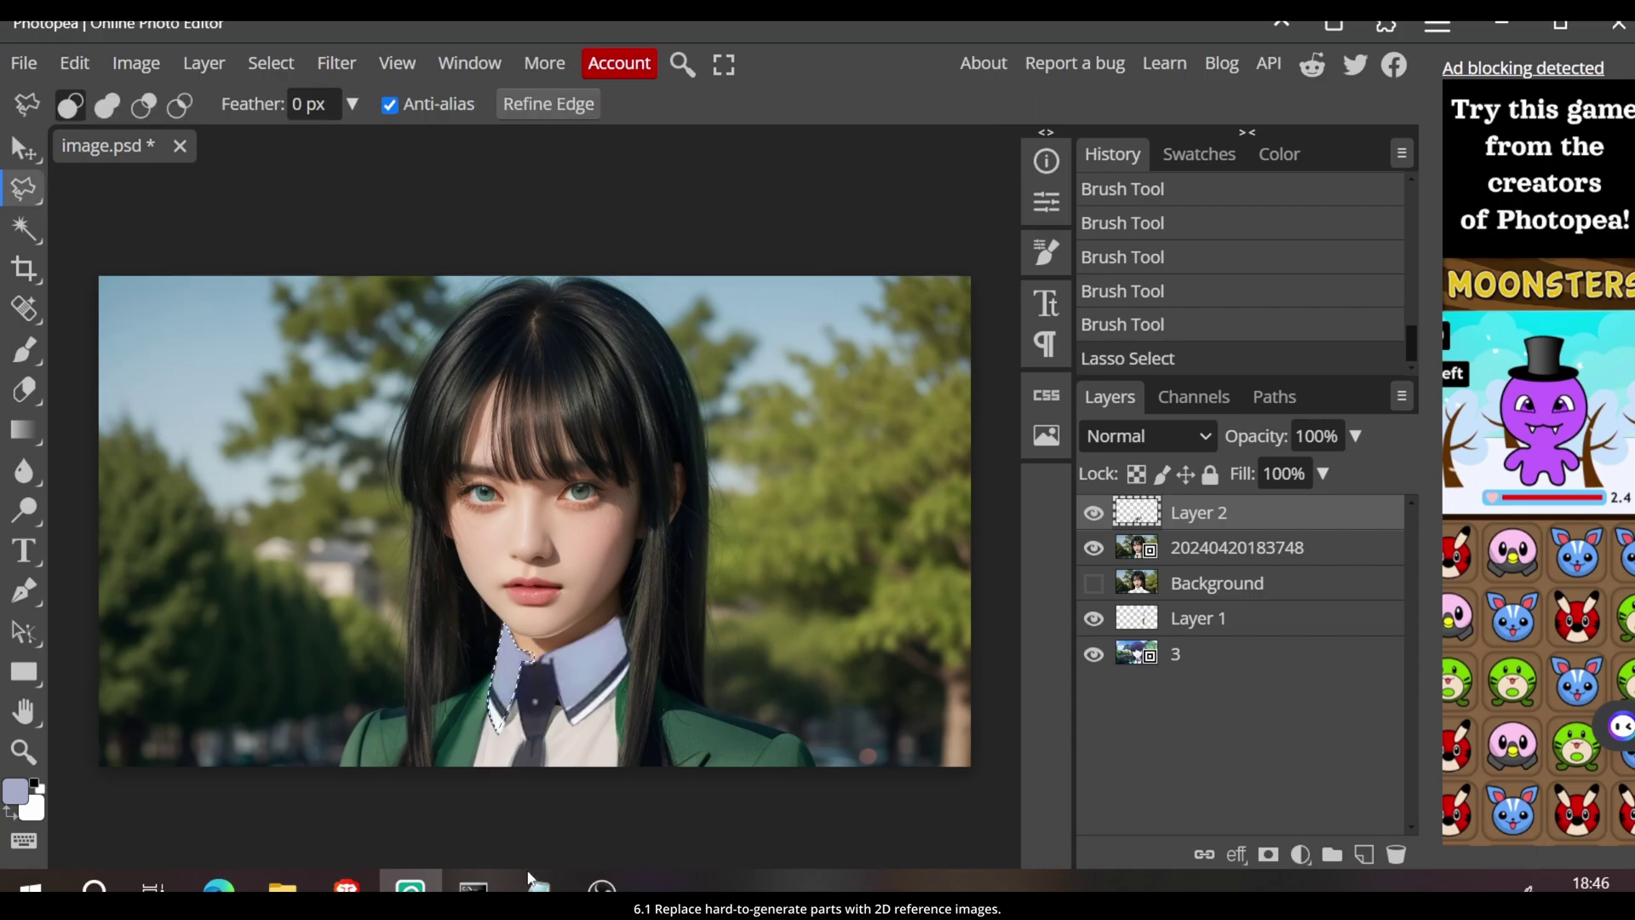
Reselect the narrower collar flap beside the tie with the lasso
{"action": "key", "text": "ctrl+space"}
{"action": "scroll", "coordinate": [526, 870], "scroll_direction": "down", "scroll_amount": 1}
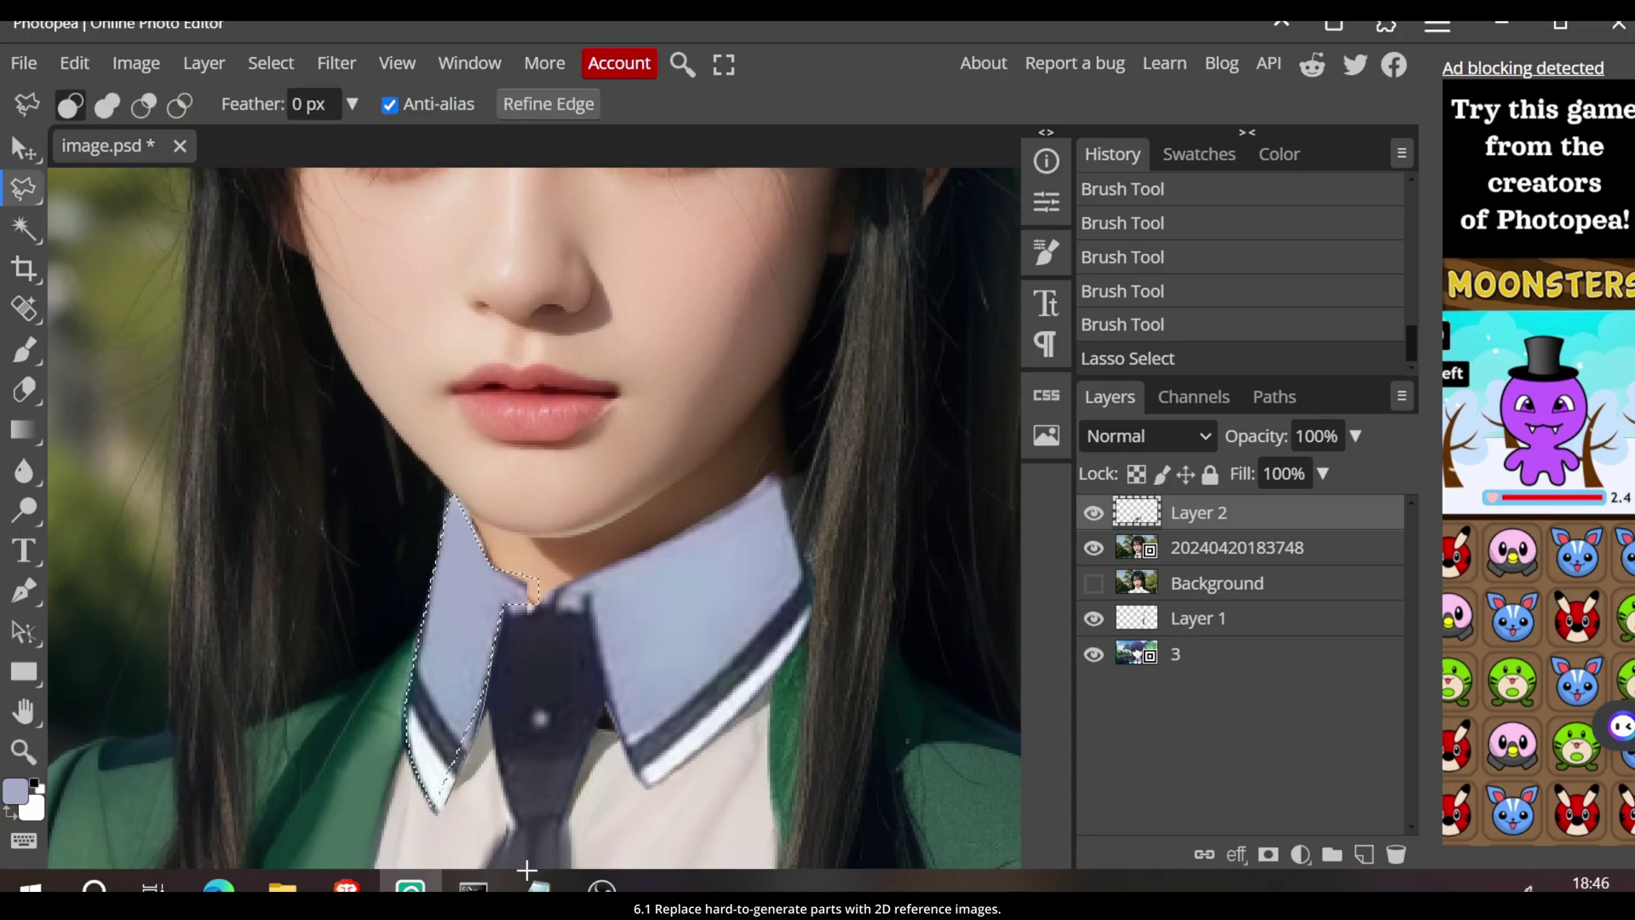
{"action": "left_click", "coordinate": [411, 763], "text": "shift"}
{"action": "left_click", "coordinate": [435, 816]}
{"action": "double_click", "coordinate": [474, 712]}
Warp the selected collar flap inward so it follows the neck and shirt edge, and deselect it
{"action": "key", "text": "ctrl+t"}
{"action": "left_click", "coordinate": [1092, 104]}
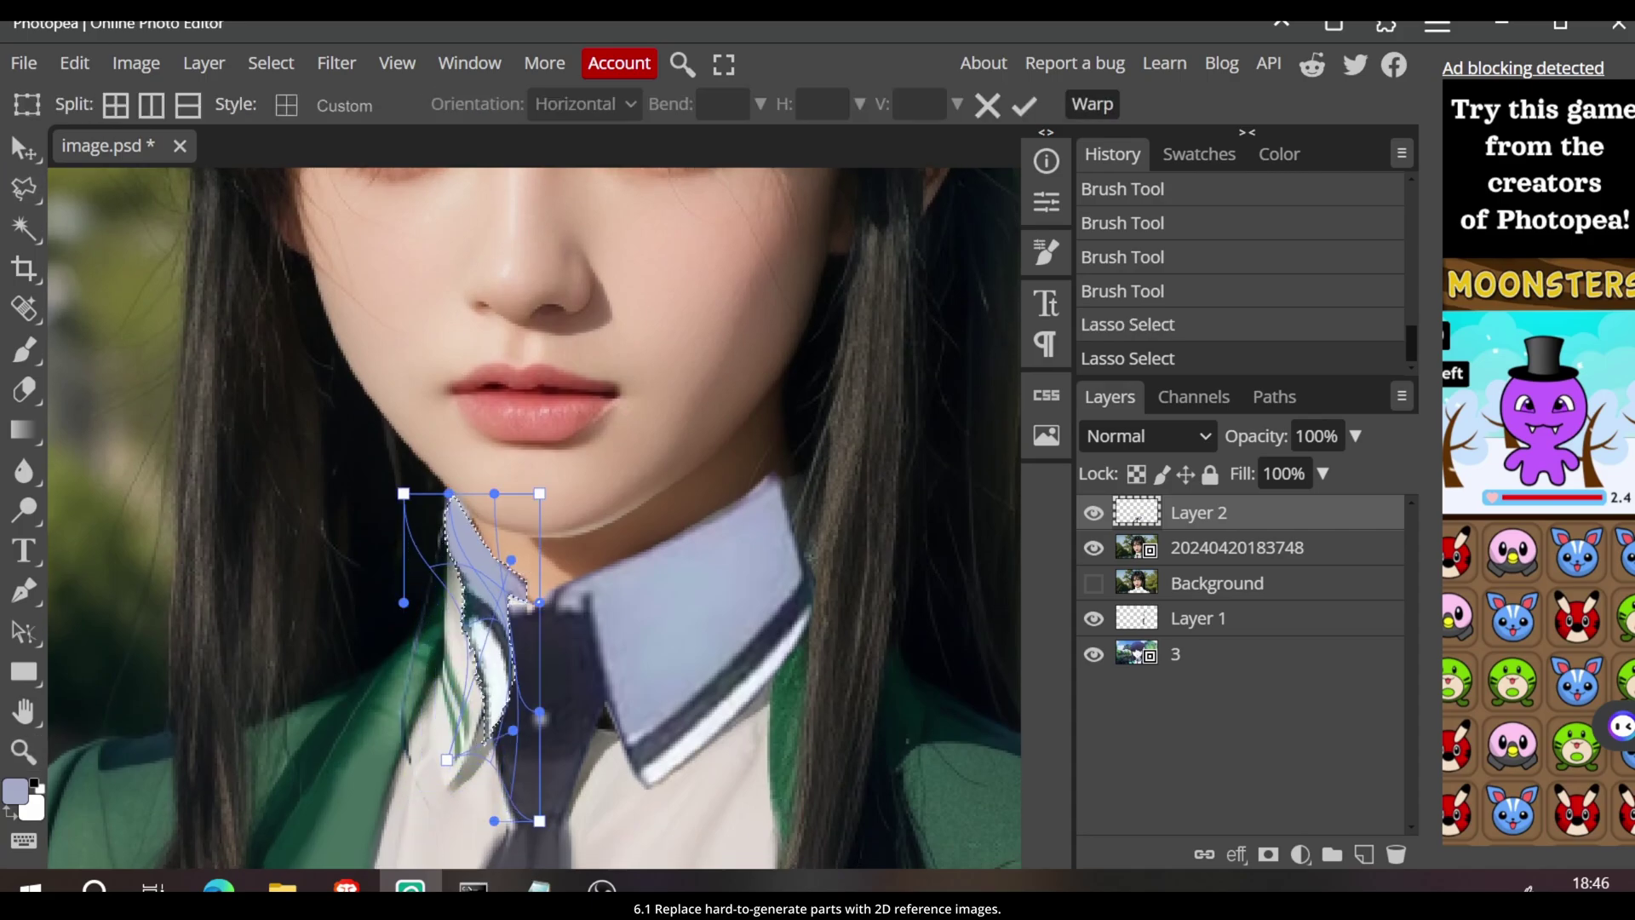
{"action": "left_click_drag", "start_coordinate": [460, 647], "coordinate": [473, 647]}
{"action": "left_click_drag", "start_coordinate": [403, 493], "coordinate": [412, 494]}
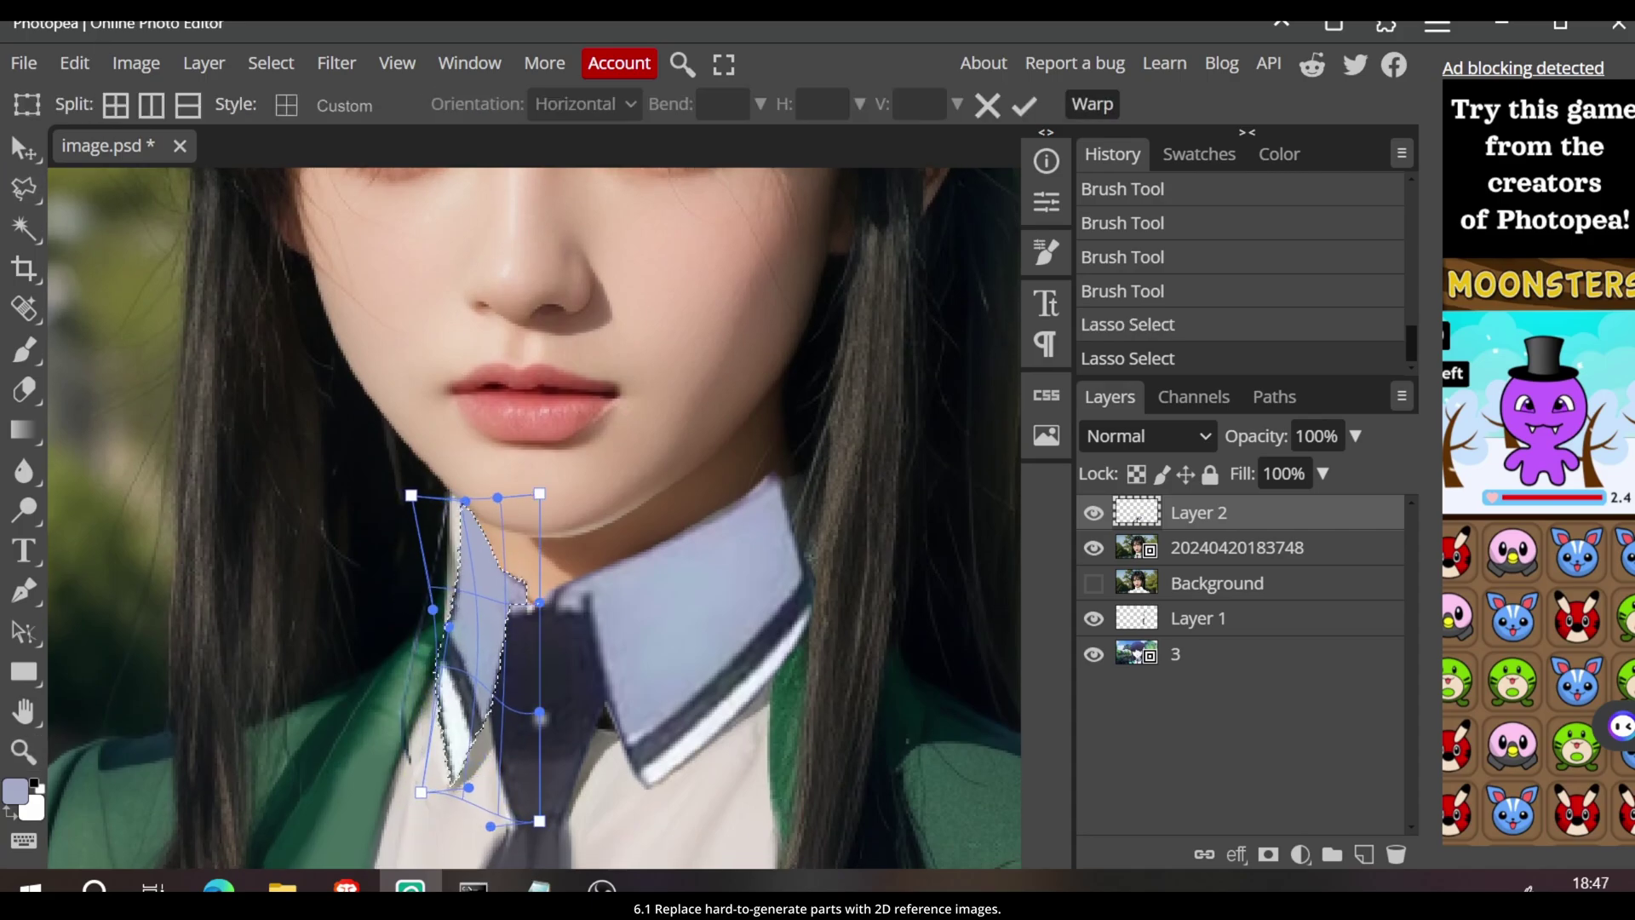
{"action": "left_click_drag", "start_coordinate": [502, 588], "coordinate": [514, 594]}
{"action": "key", "text": "Return"}
{"action": "key", "text": "ctrl+d"}
Erase the stray pixels at the collar opening and along the narrower flap's outer edge with a smaller eraser
{"action": "key", "text": "e"}
{"action": "left_click", "coordinate": [534, 586]}
{"action": "key", "text": "ctrl+z"}
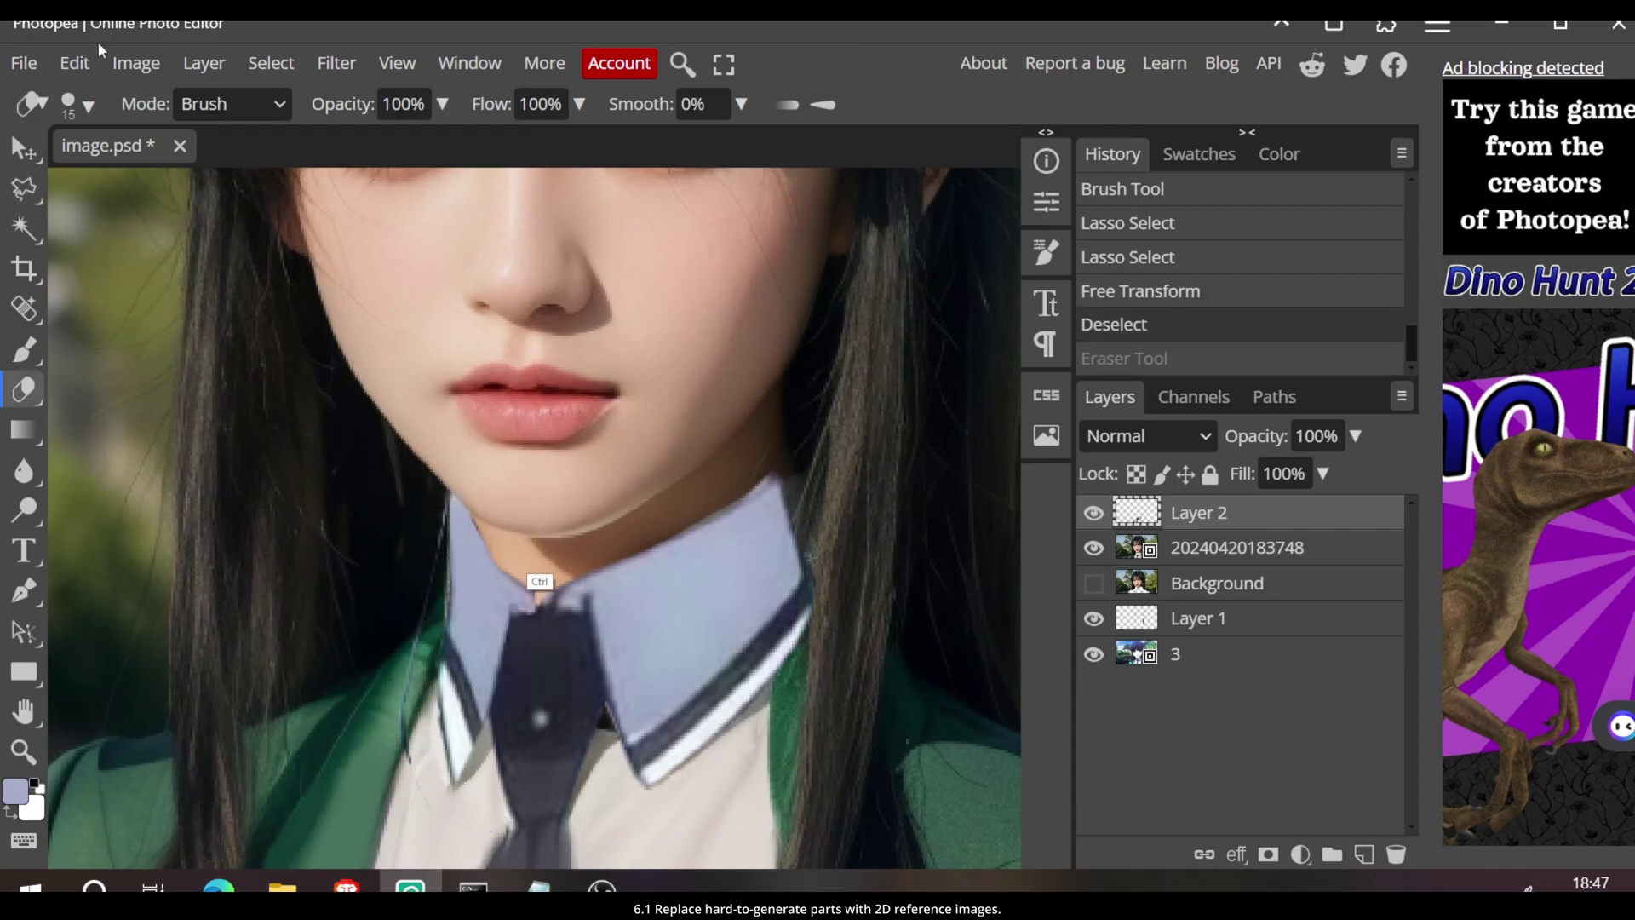
{"action": "key", "text": "bracketleft"}
{"action": "left_click", "coordinate": [532, 594]}
{"action": "left_click", "coordinate": [529, 589]}
{"action": "left_click", "coordinate": [526, 586]}
{"action": "left_click_drag", "start_coordinate": [444, 510], "coordinate": [417, 647]}
{"action": "left_click", "coordinate": [435, 546]}
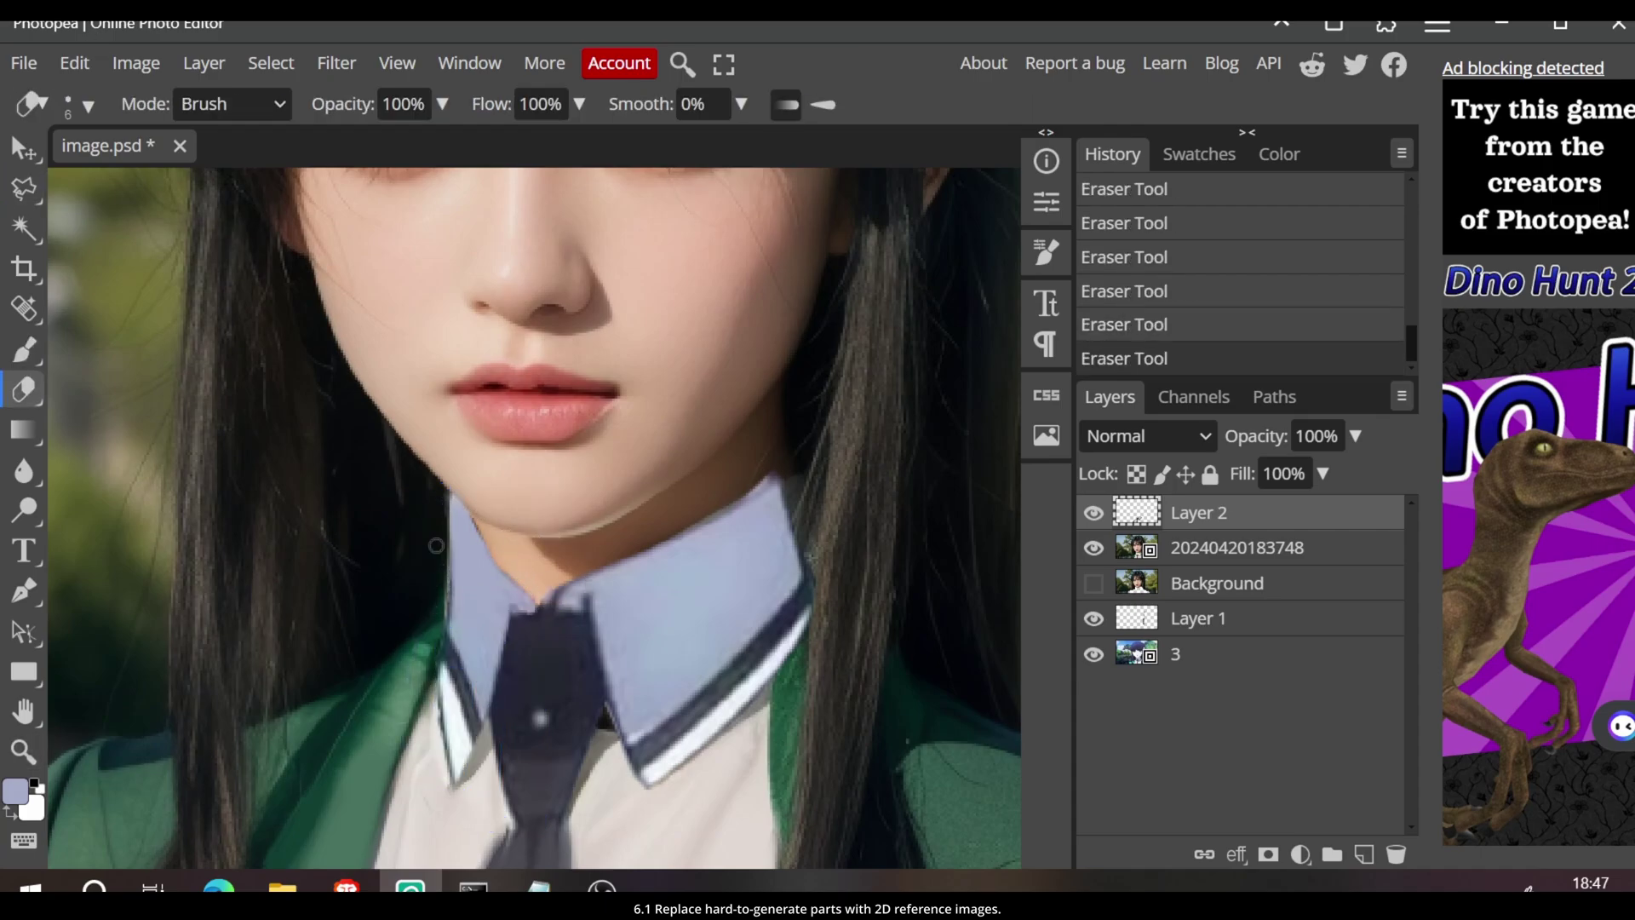
{"action": "key", "text": "z"}
{"action": "left_click_drag", "start_coordinate": [435, 546], "coordinate": [98, 43]}
{"action": "key", "text": "ctrl+minus"}
{"action": "key", "text": "ctrl+minus"}
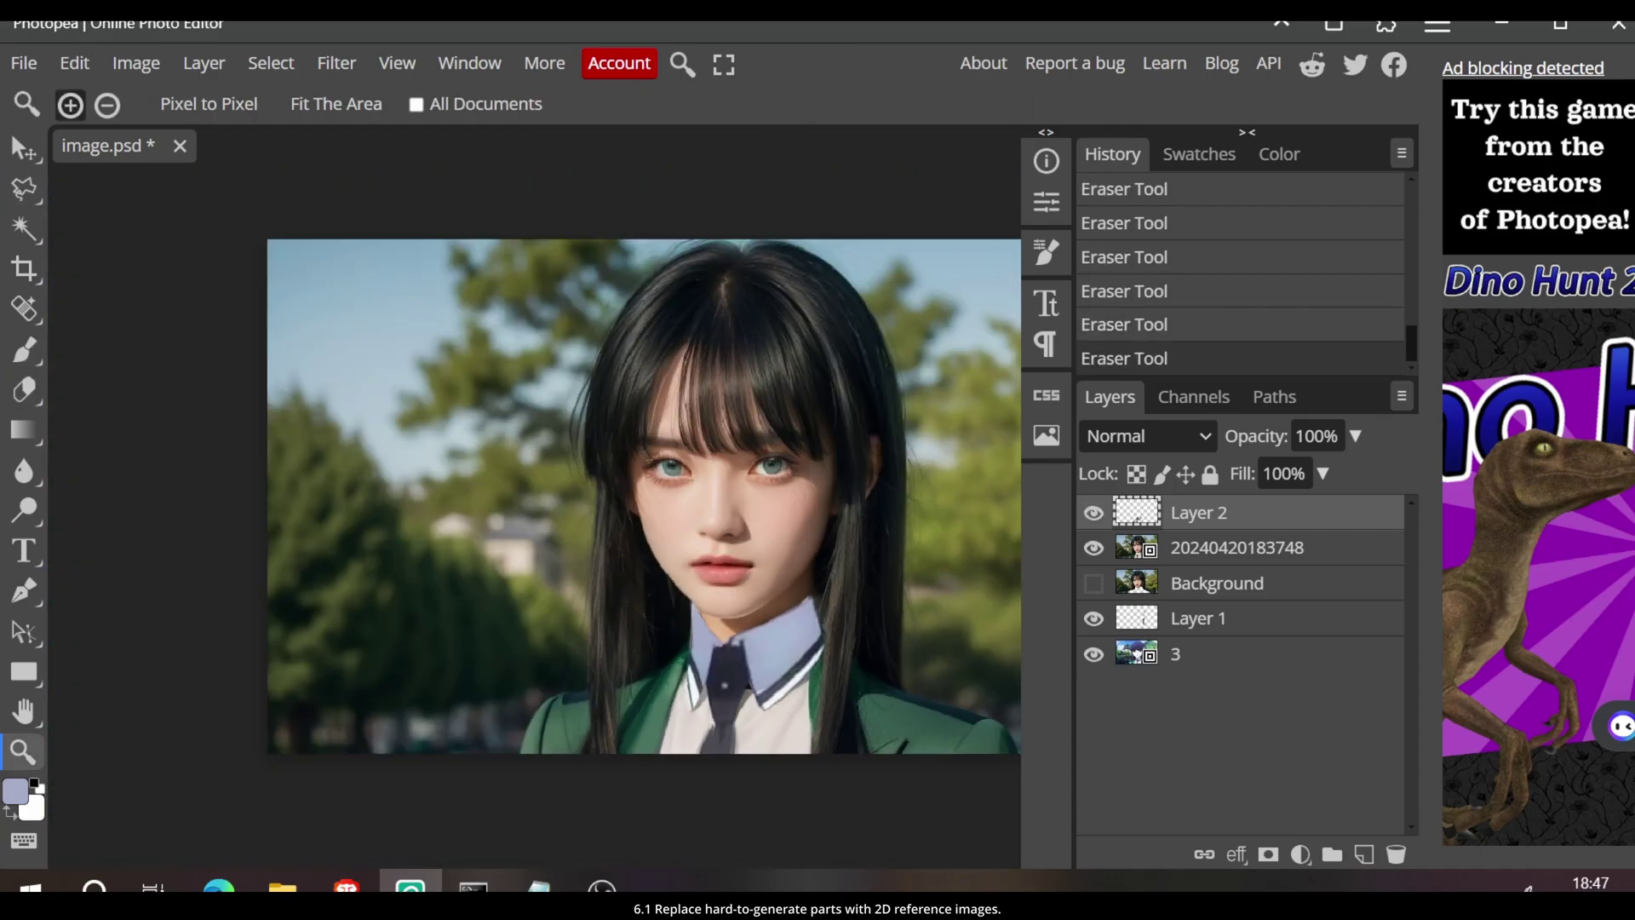
{"action": "left_click", "coordinate": [1093, 512]}
{"action": "left_click", "coordinate": [1093, 547]}
{"action": "left_click", "coordinate": [1093, 548]}
{"action": "left_click", "coordinate": [1094, 547]}
{"action": "left_click", "coordinate": [1093, 513]}
{"action": "left_click", "coordinate": [1093, 547]}
{"action": "left_click", "coordinate": [1236, 547]}
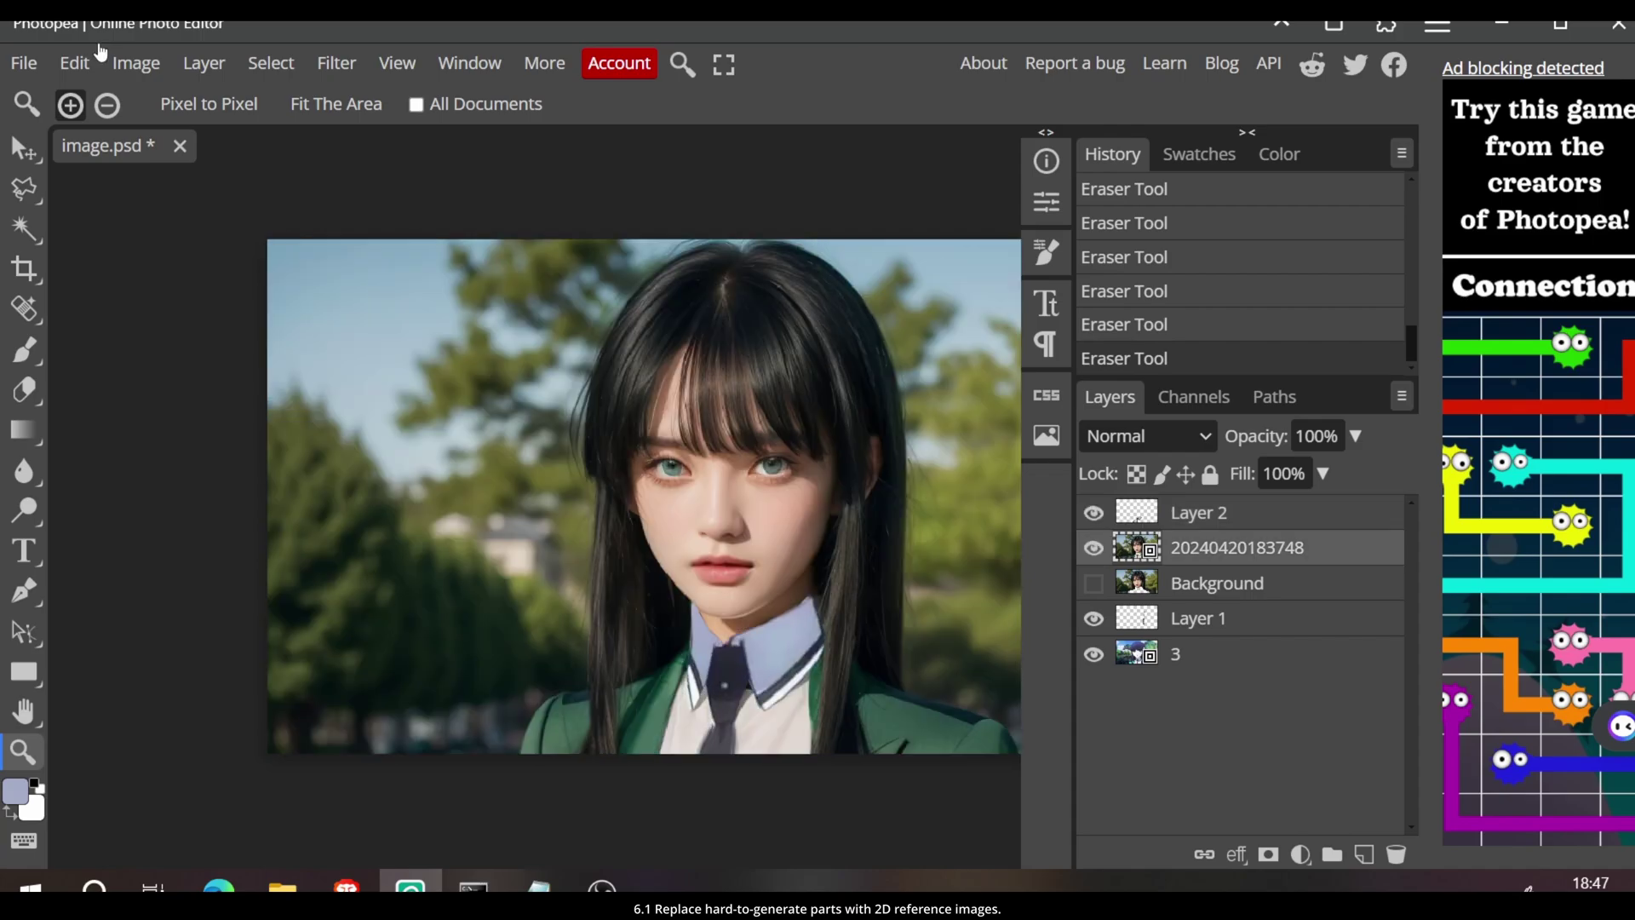
{"action": "key", "text": "b"}
{"action": "left_click", "coordinate": [920, 737], "text": "alt"}
{"action": "left_click", "coordinate": [921, 681]}
{"action": "key", "text": "Return"}
{"action": "left_click_drag", "start_coordinate": [889, 747], "coordinate": [919, 771]}
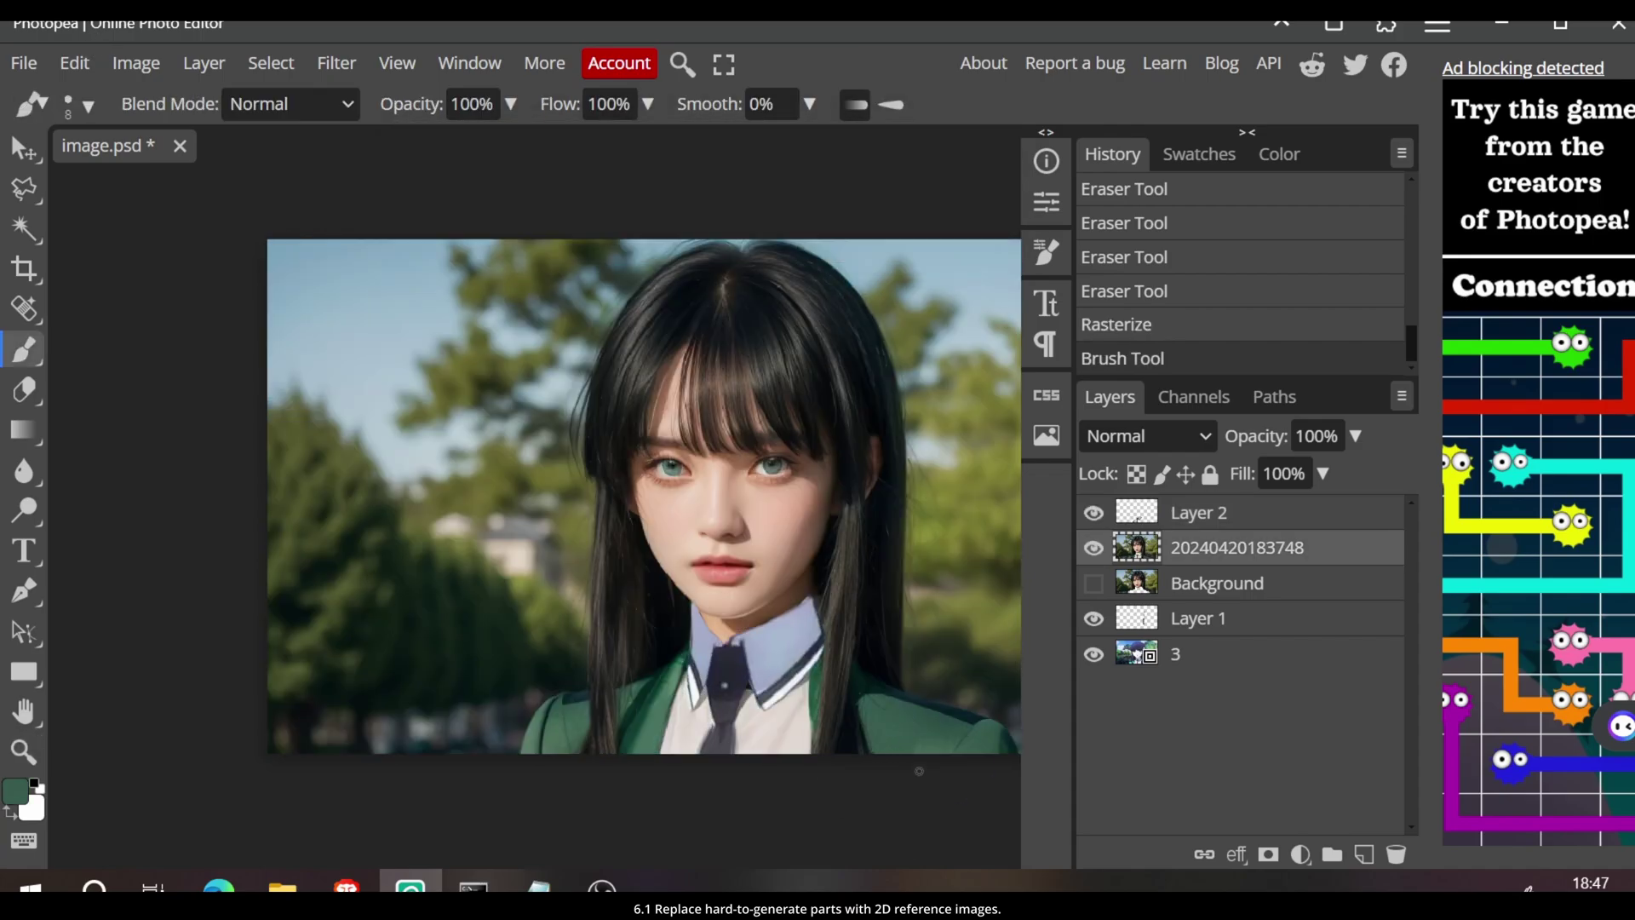
Merge the layers, select the whole composite for the Inpaint canvas of Stable Diffusion web UI, and undo the selection and merge
{"action": "key", "text": "ctrl+shift+e"}
{"action": "key", "text": "ctrl+a"}
{"action": "key", "text": "ctrl+z"}
{"action": "key", "text": "ctrl+z"}
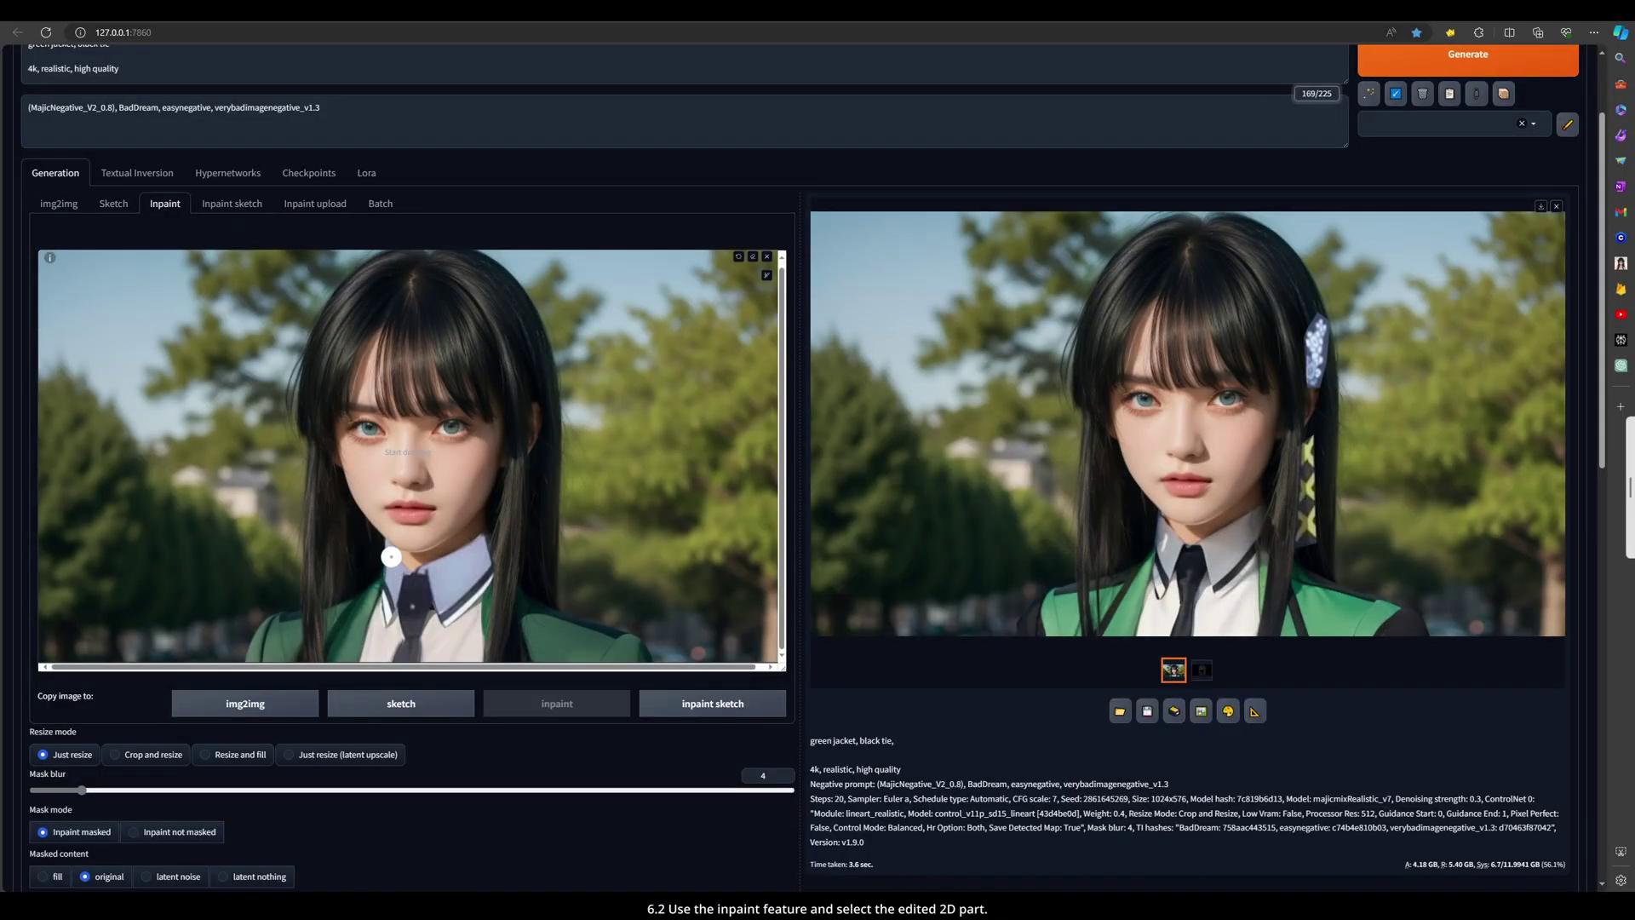
Mask the collar, tie and retouched jacket patch on the Inpaint canvas, and generate the inpainted image
{"action": "mouse_move", "coordinate": [383, 549]}
{"action": "left_mouse_down"}
{"action": "mouse_move", "coordinate": [486, 545]}
{"action": "mouse_move", "coordinate": [487, 579]}
{"action": "mouse_move", "coordinate": [448, 620]}
{"action": "mouse_move", "coordinate": [430, 582]}
{"action": "mouse_move", "coordinate": [403, 585]}
{"action": "mouse_move", "coordinate": [385, 559]}
{"action": "mouse_move", "coordinate": [400, 666]}
{"action": "mouse_move", "coordinate": [409, 582]}
{"action": "mouse_move", "coordinate": [418, 665]}
{"action": "mouse_move", "coordinate": [438, 614]}
{"action": "mouse_move", "coordinate": [420, 608]}
{"action": "mouse_move", "coordinate": [496, 575]}
{"action": "mouse_move", "coordinate": [453, 627]}
{"action": "left_mouse_up"}
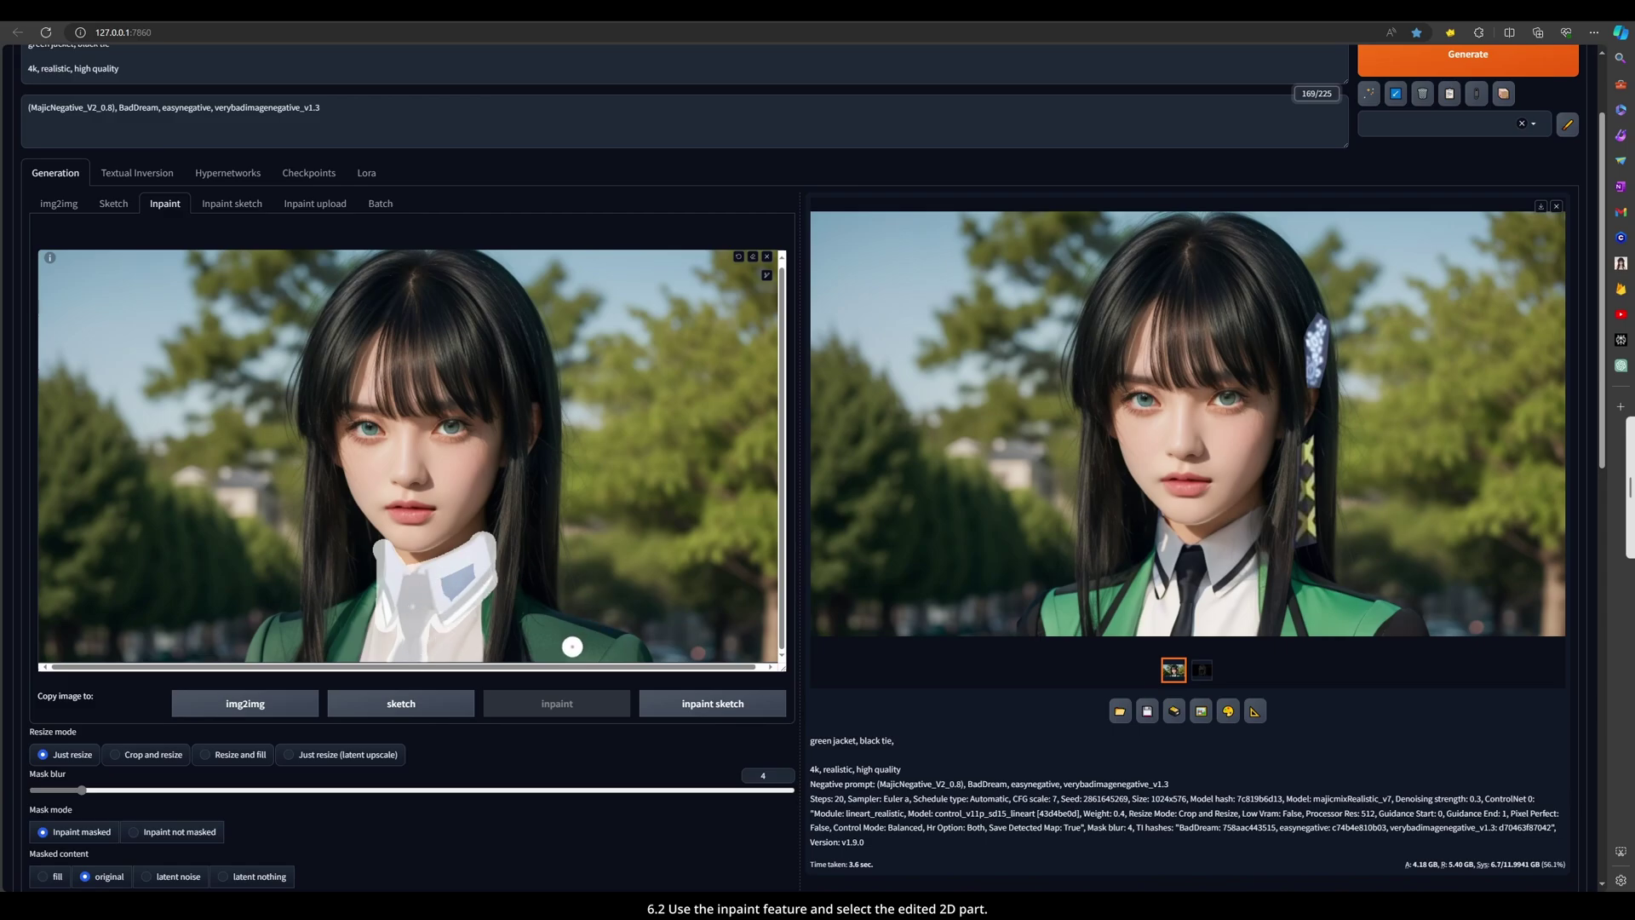
{"action": "mouse_move", "coordinate": [554, 650]}
{"action": "left_mouse_down"}
{"action": "mouse_move", "coordinate": [538, 652]}
{"action": "mouse_move", "coordinate": [579, 654]}
{"action": "mouse_move", "coordinate": [577, 634]}
{"action": "left_mouse_up"}
{"action": "scroll", "coordinate": [791, 670], "scroll_direction": "down", "scroll_amount": 5}
{"action": "scroll", "coordinate": [791, 670], "scroll_direction": "up", "scroll_amount": 5}
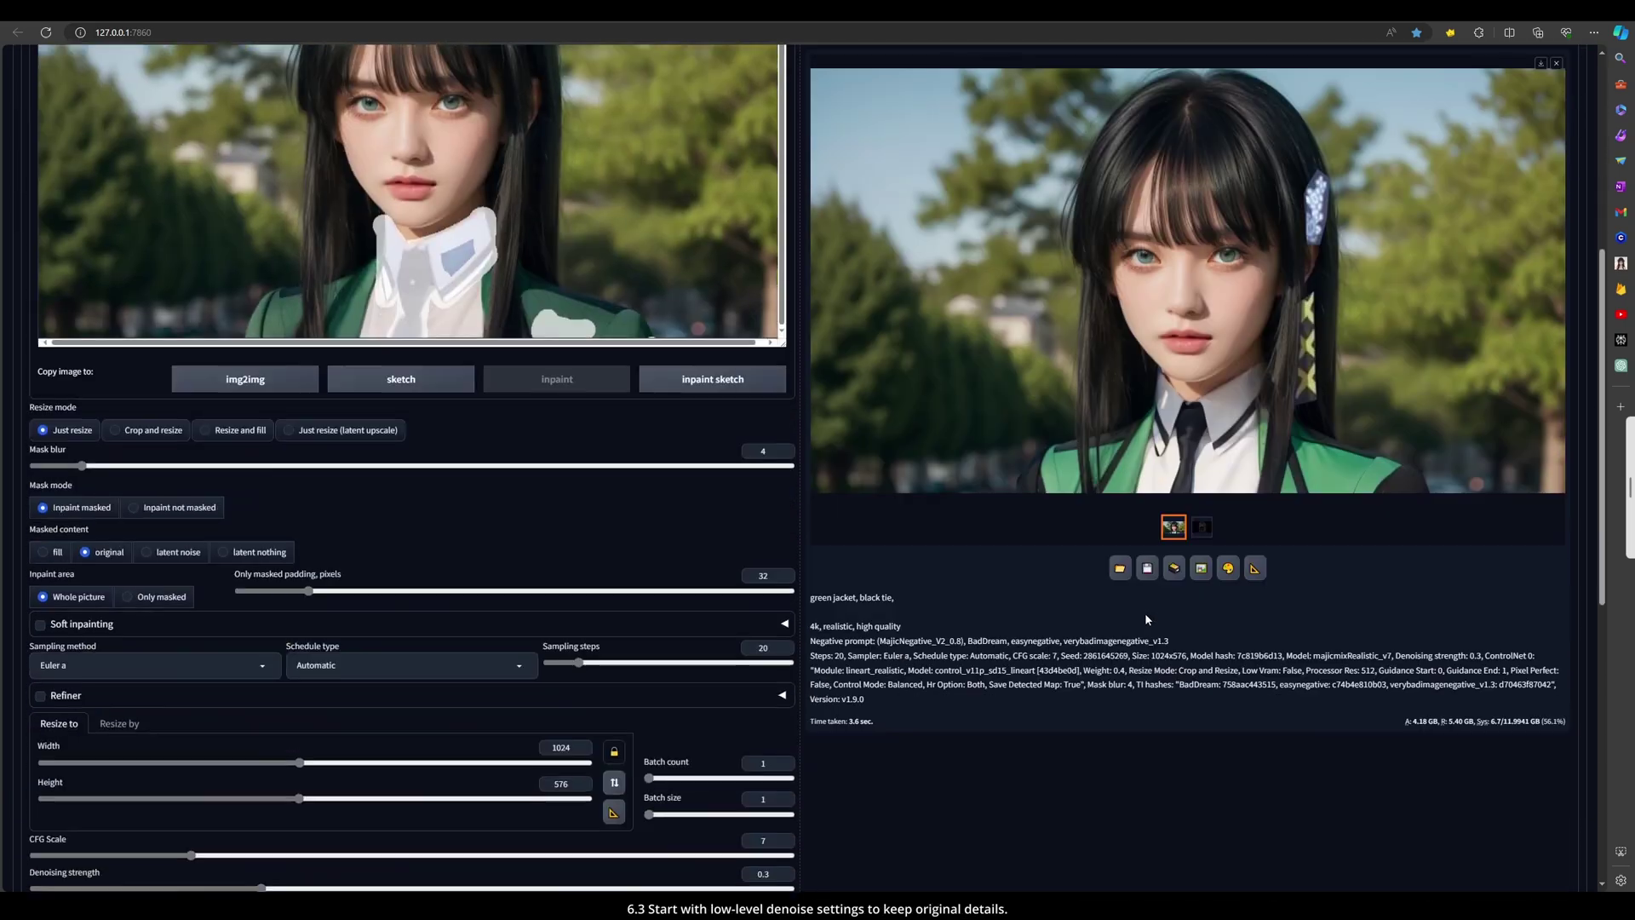
{"action": "scroll", "coordinate": [1139, 613], "scroll_direction": "up", "scroll_amount": 5}
{"action": "left_click", "coordinate": [1464, 183]}
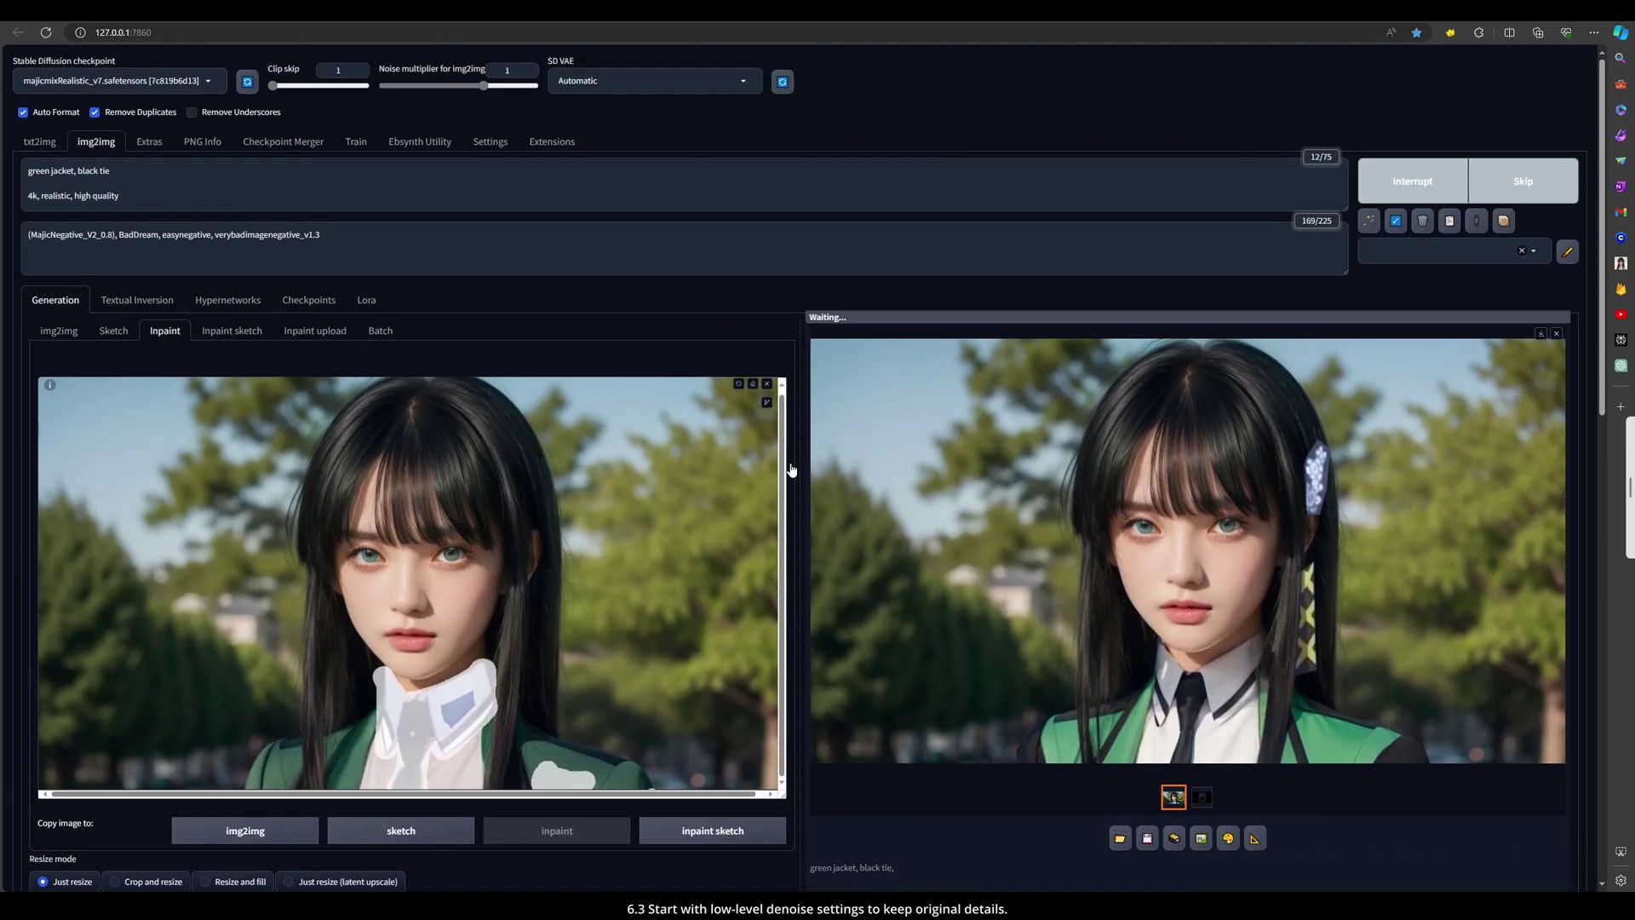
{"action": "scroll", "coordinate": [668, 547], "scroll_direction": "down", "scroll_amount": 3}
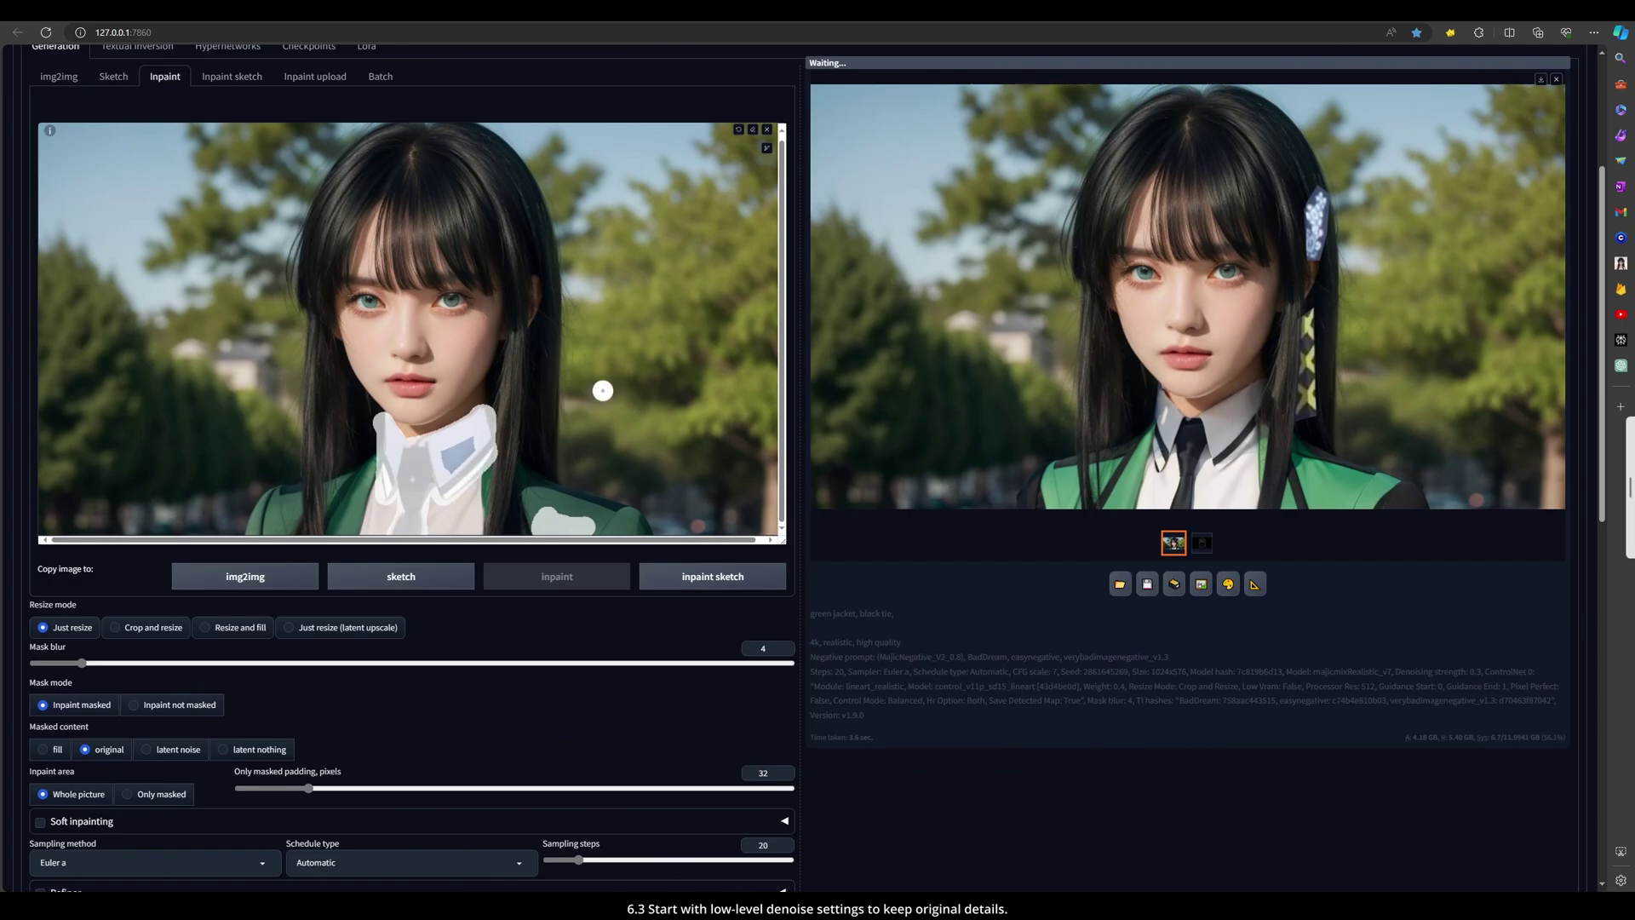
{"action": "scroll", "coordinate": [1054, 637], "scroll_direction": "up", "scroll_amount": 3}
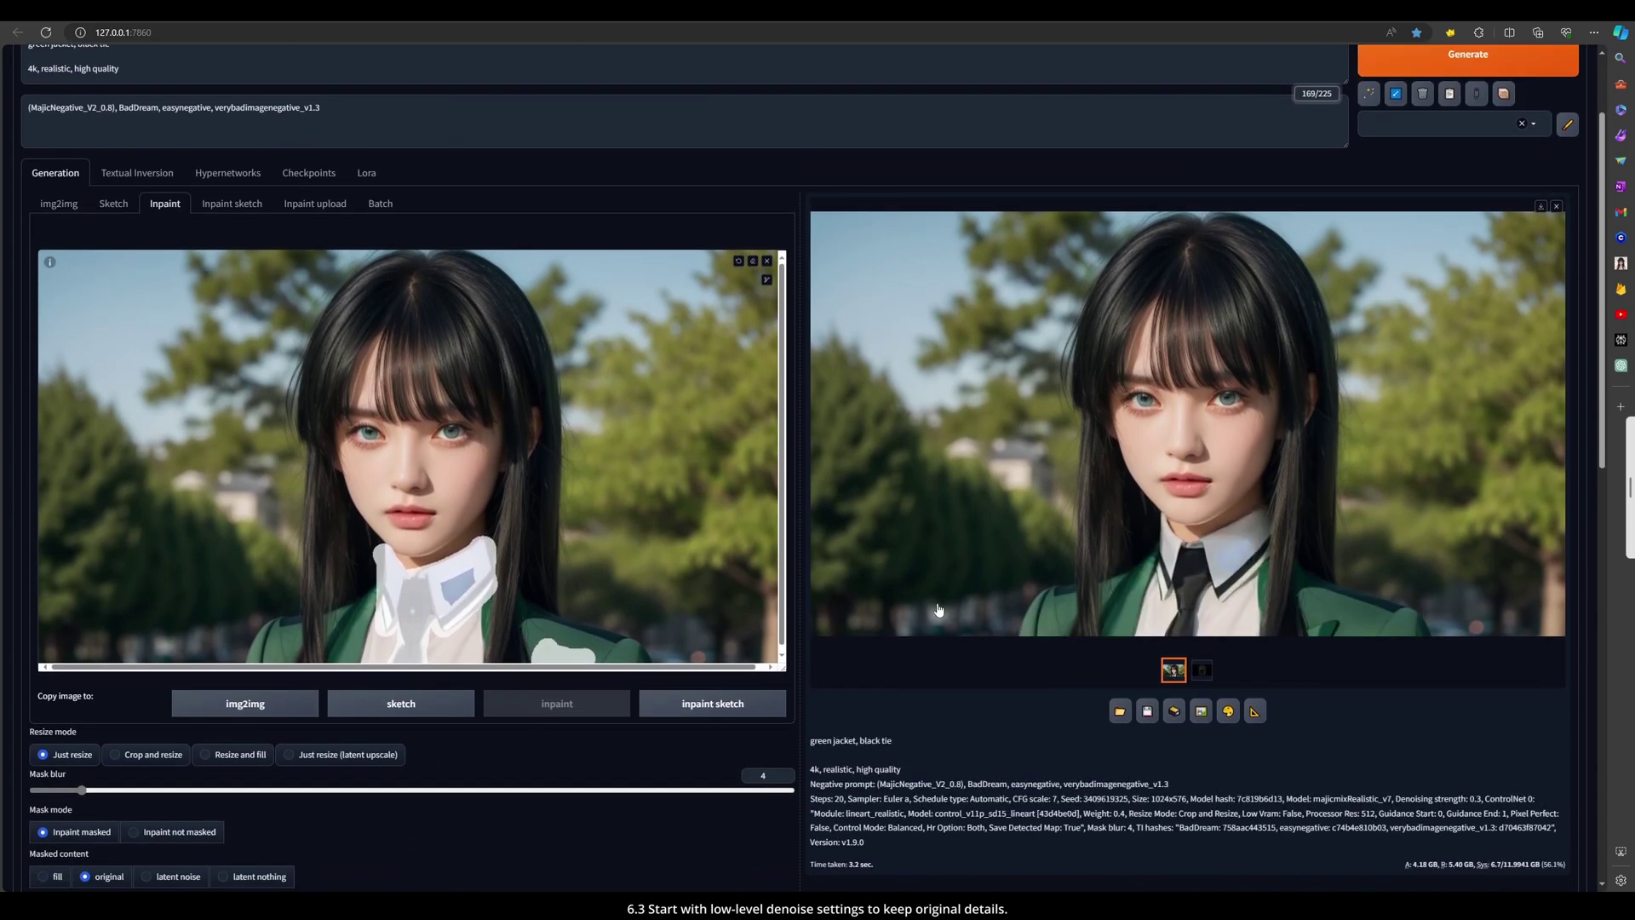
Extend the mask over the uncovered part of the collar, set the denoising strength to 0.2, and generate again
{"action": "left_click_drag", "start_coordinate": [476, 579], "coordinate": [450, 601]}
{"action": "scroll", "coordinate": [699, 591], "scroll_direction": "down", "scroll_amount": 1}
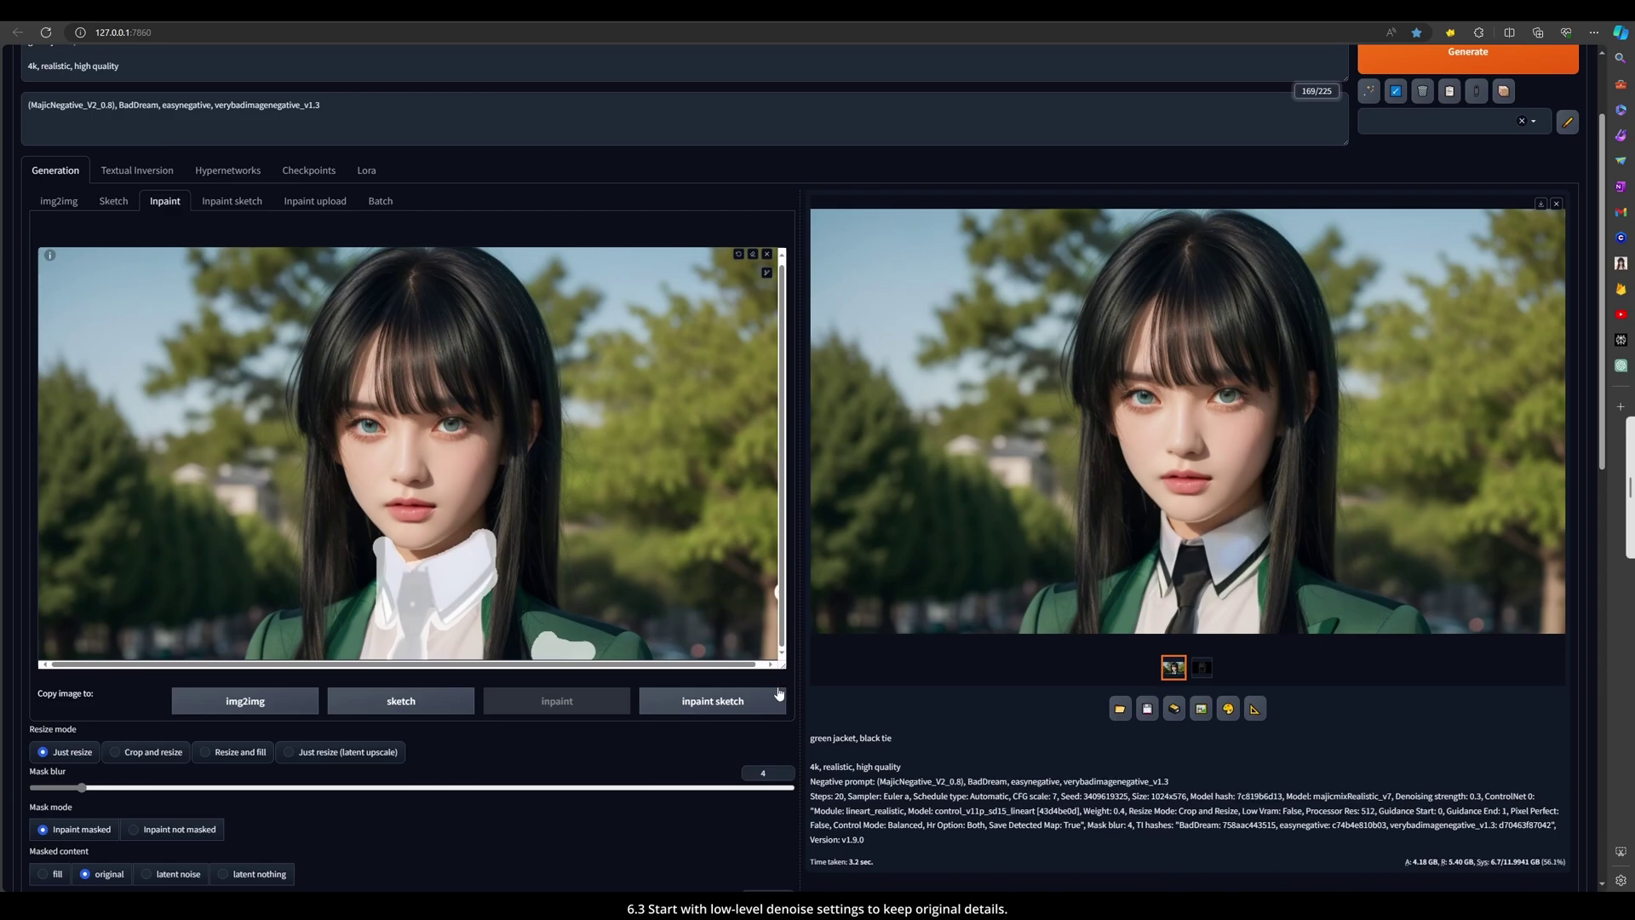
{"action": "scroll", "coordinate": [1279, 588], "scroll_direction": "down", "scroll_amount": 7}
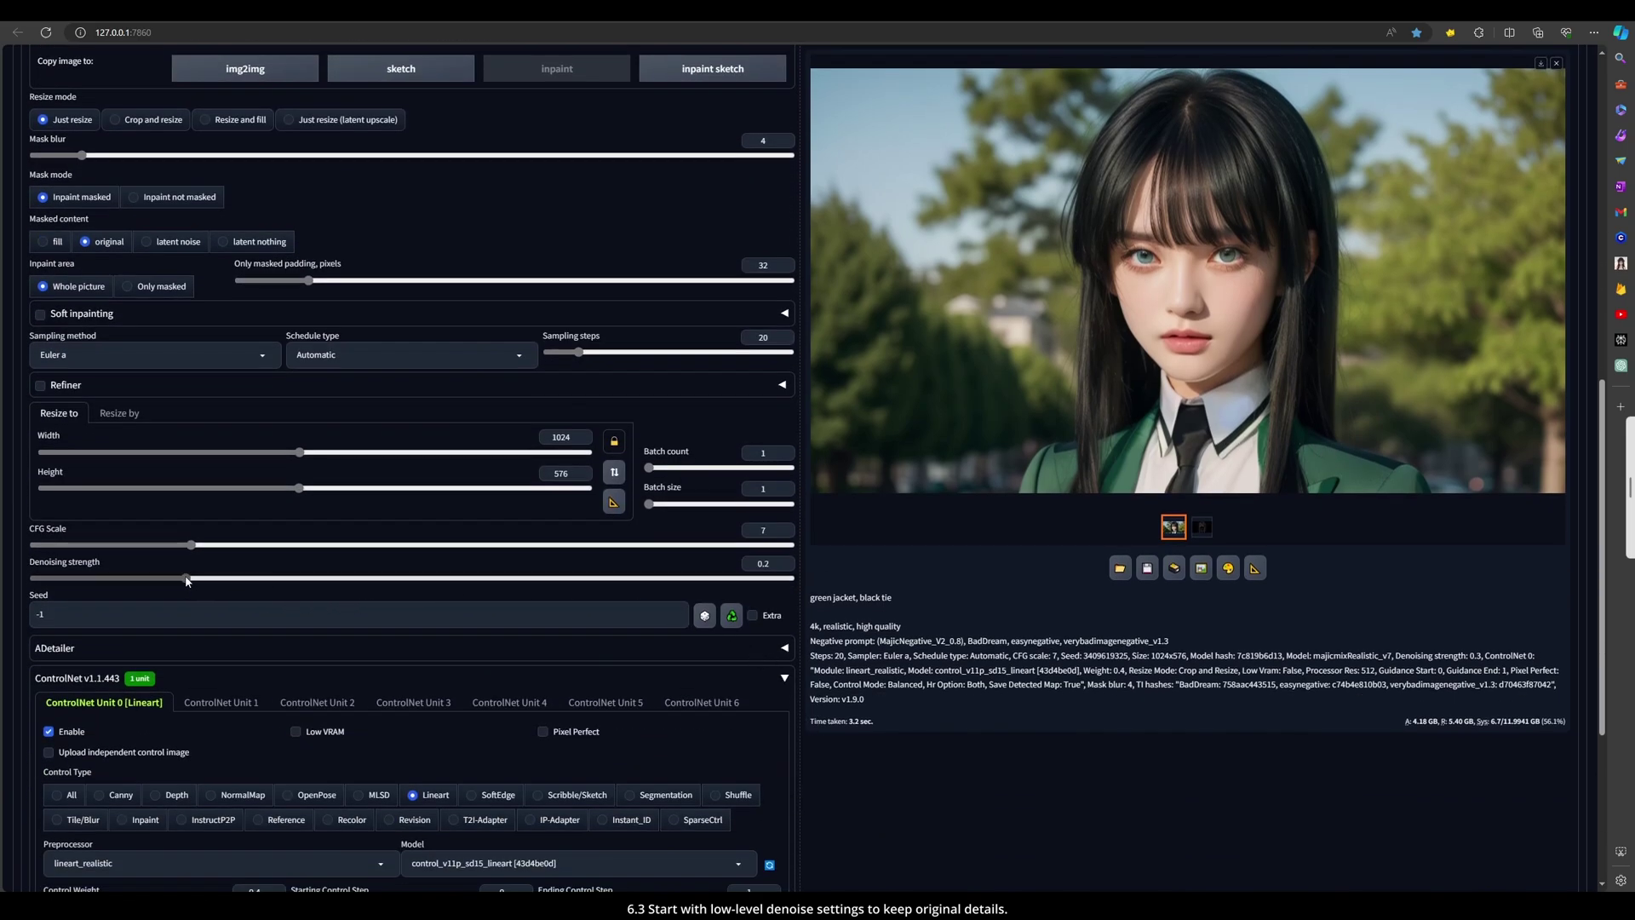
{"action": "scroll", "coordinate": [1466, 194], "scroll_direction": "up", "scroll_amount": 10}
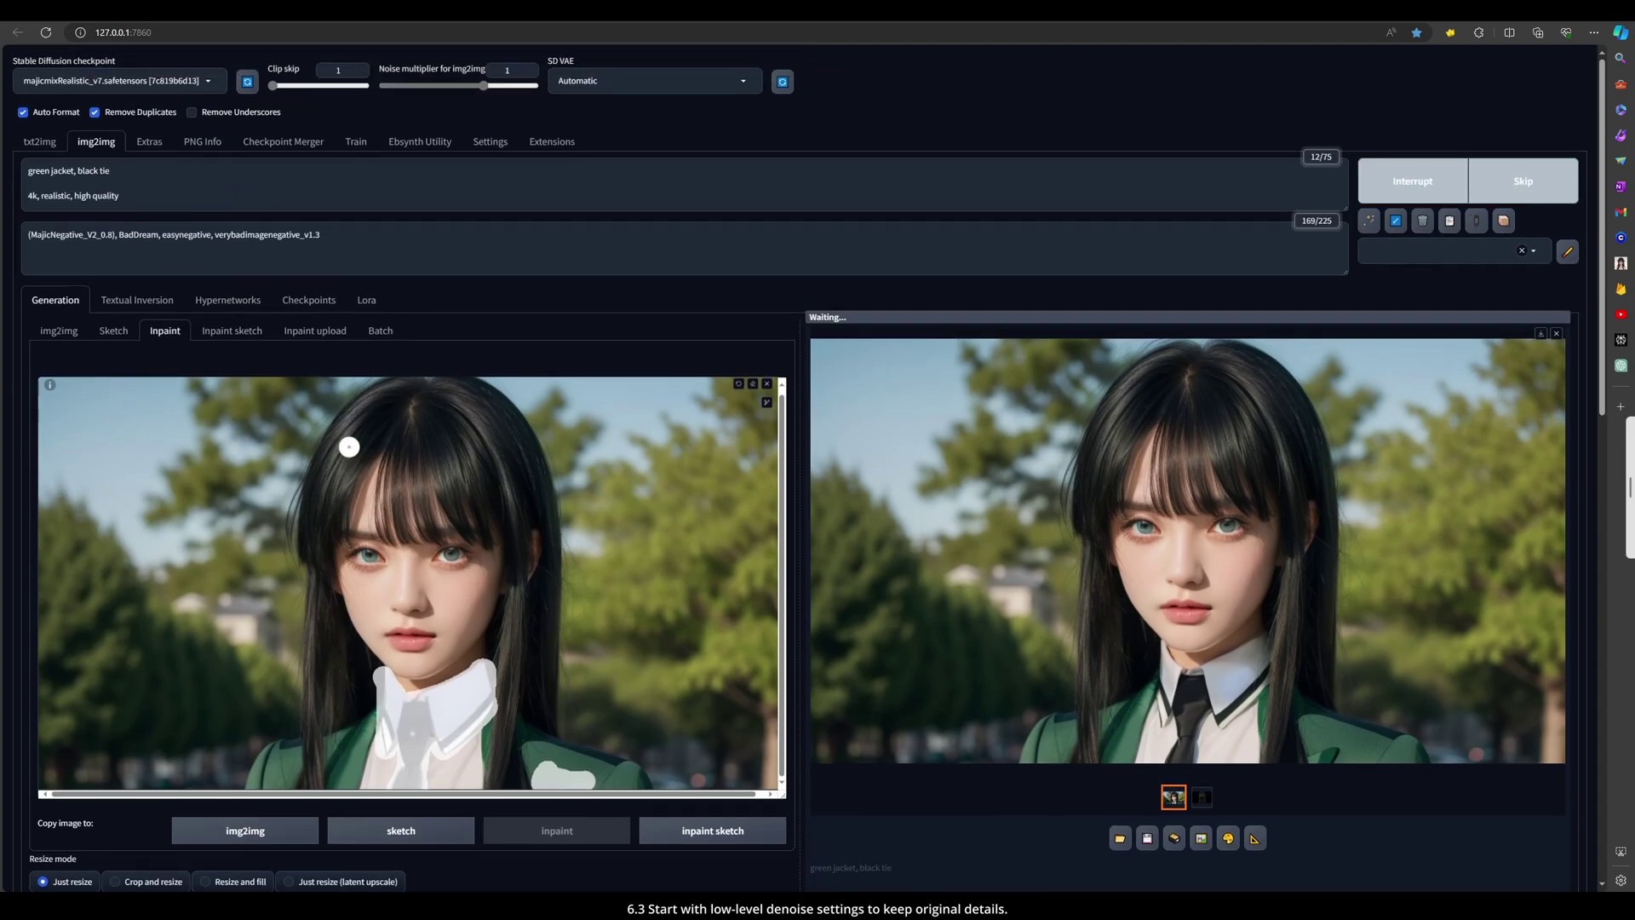
Enable Soft inpainting for the inpaint generation
{"action": "scroll", "coordinate": [690, 536], "scroll_direction": "down", "scroll_amount": 1}
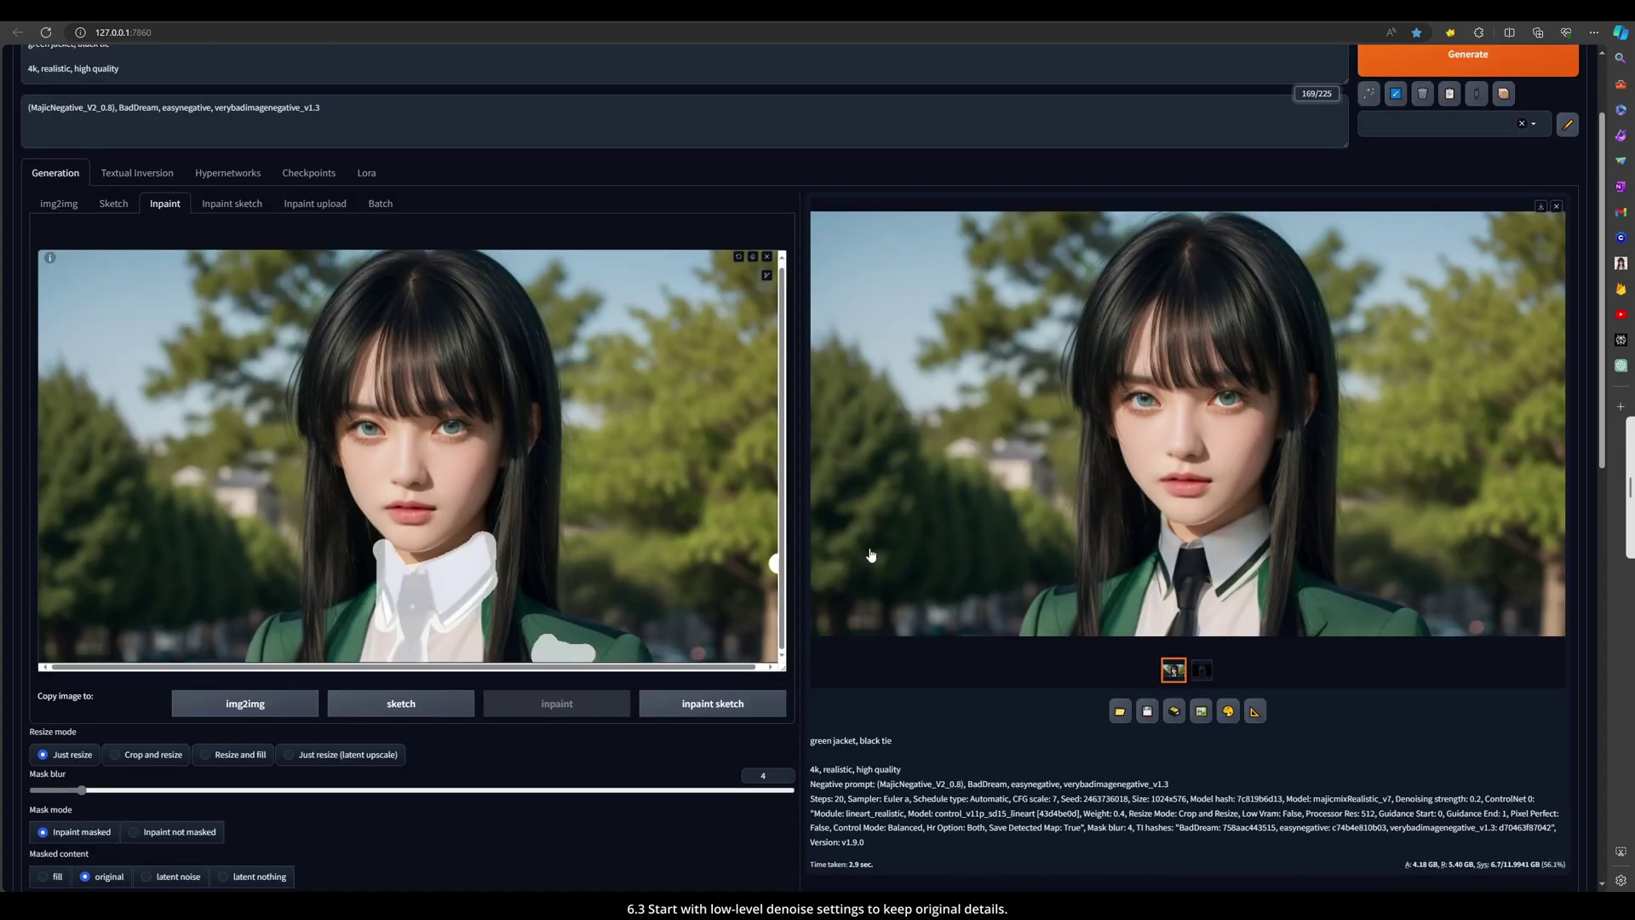
{"action": "scroll", "coordinate": [685, 576], "scroll_direction": "down", "scroll_amount": 3}
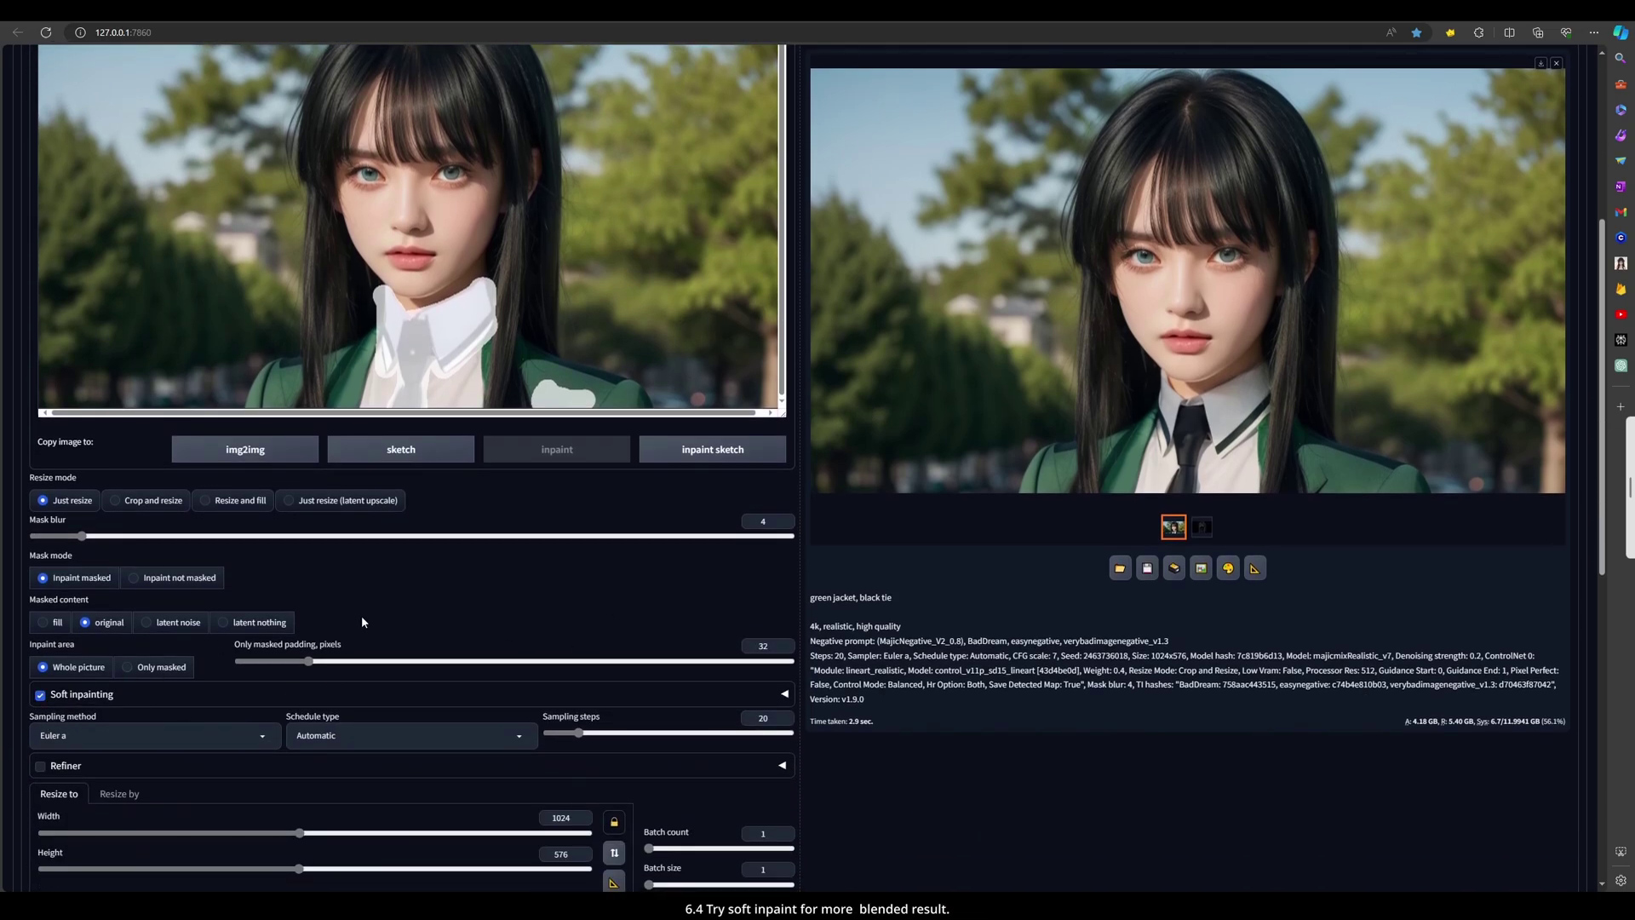
{"action": "scroll", "coordinate": [361, 621], "scroll_direction": "up", "scroll_amount": 3}
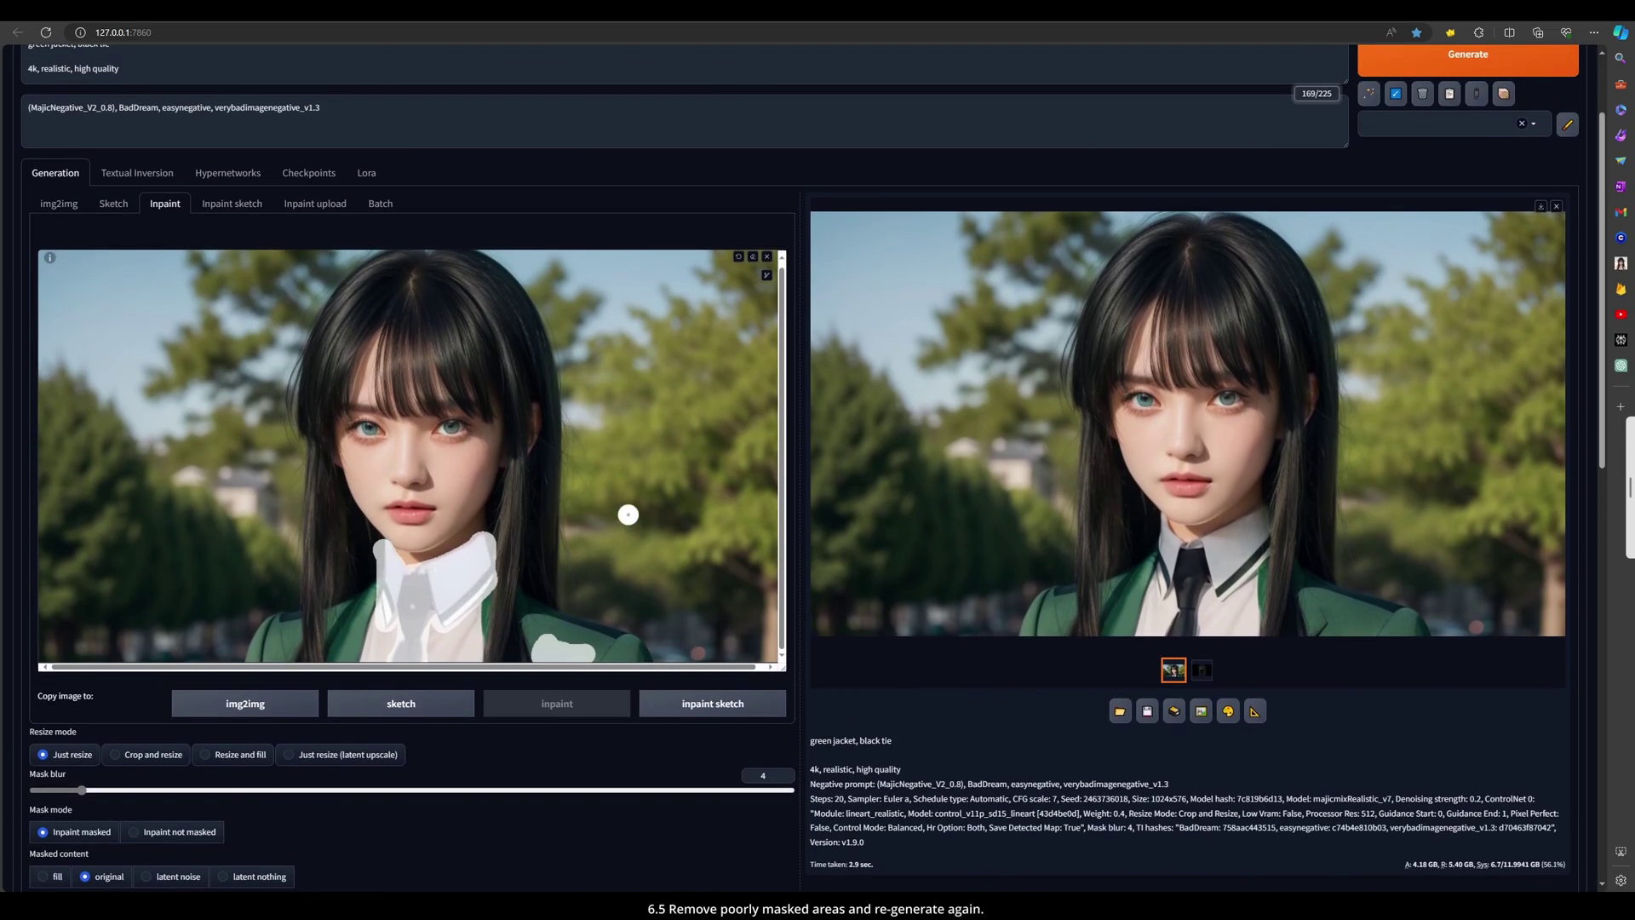
Clear the inpaint mask, repaint it over only the collar and tie, and generate the image again
{"action": "left_click", "coordinate": [752, 256]}
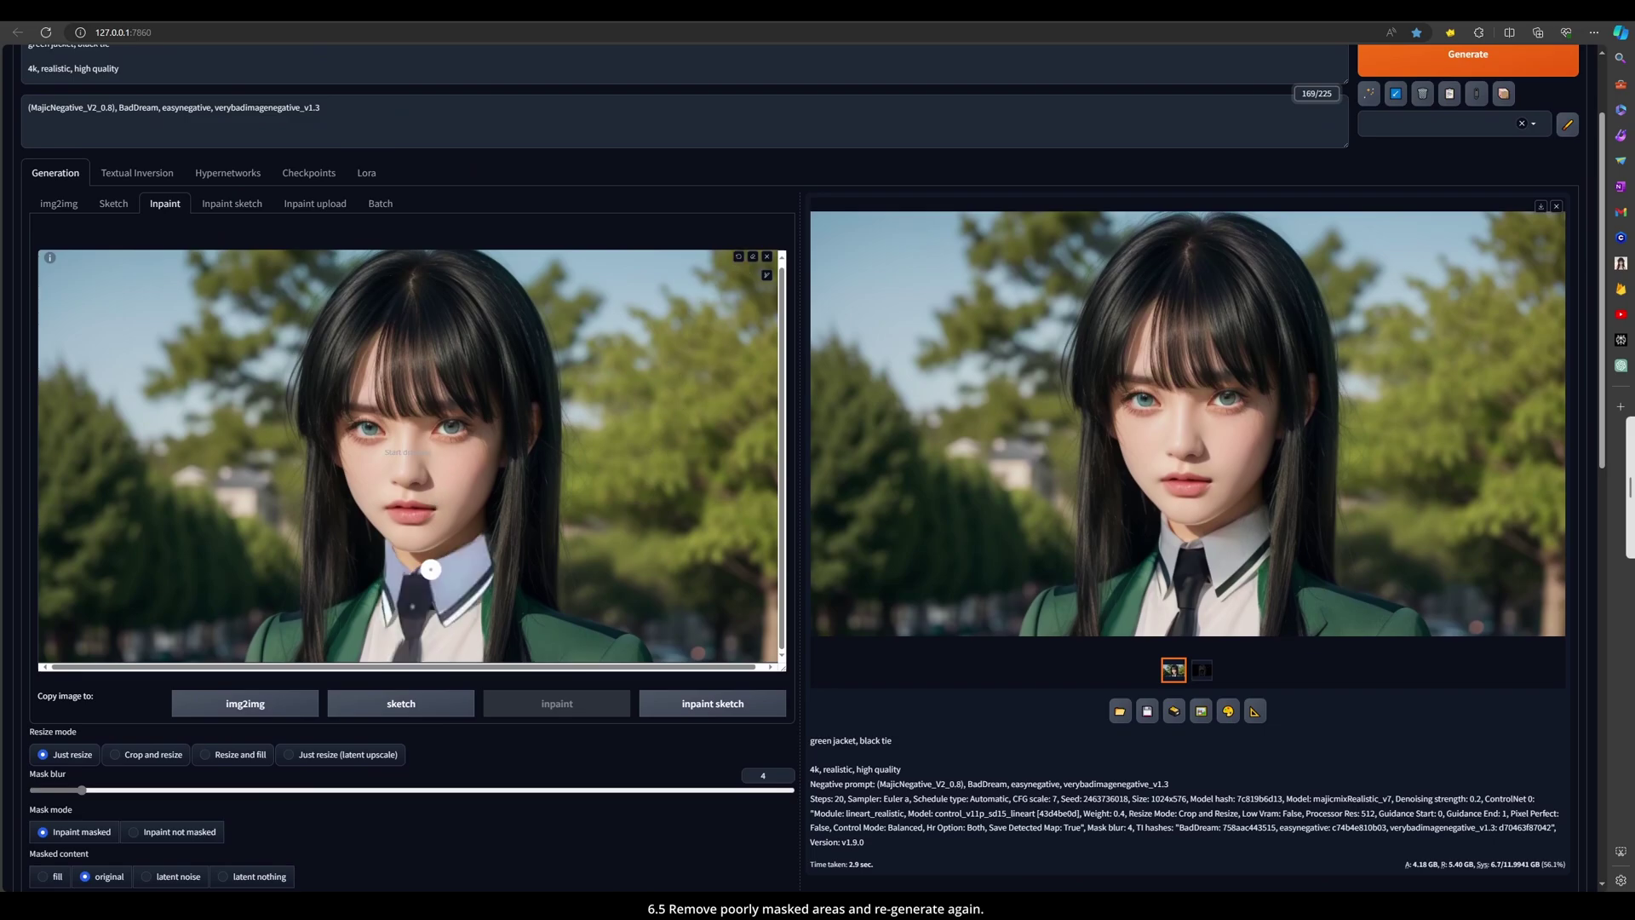
{"action": "mouse_move", "coordinate": [389, 561]}
{"action": "left_mouse_down"}
{"action": "mouse_move", "coordinate": [389, 619]}
{"action": "mouse_move", "coordinate": [387, 562]}
{"action": "mouse_move", "coordinate": [410, 626]}
{"action": "mouse_move", "coordinate": [408, 579]}
{"action": "mouse_move", "coordinate": [482, 542]}
{"action": "mouse_move", "coordinate": [487, 572]}
{"action": "mouse_move", "coordinate": [447, 624]}
{"action": "mouse_move", "coordinate": [432, 586]}
{"action": "mouse_move", "coordinate": [415, 657]}
{"action": "mouse_move", "coordinate": [416, 585]}
{"action": "mouse_move", "coordinate": [396, 658]}
{"action": "mouse_move", "coordinate": [414, 651]}
{"action": "mouse_move", "coordinate": [400, 578]}
{"action": "mouse_move", "coordinate": [411, 612]}
{"action": "mouse_move", "coordinate": [478, 563]}
{"action": "mouse_move", "coordinate": [437, 608]}
{"action": "left_mouse_up"}
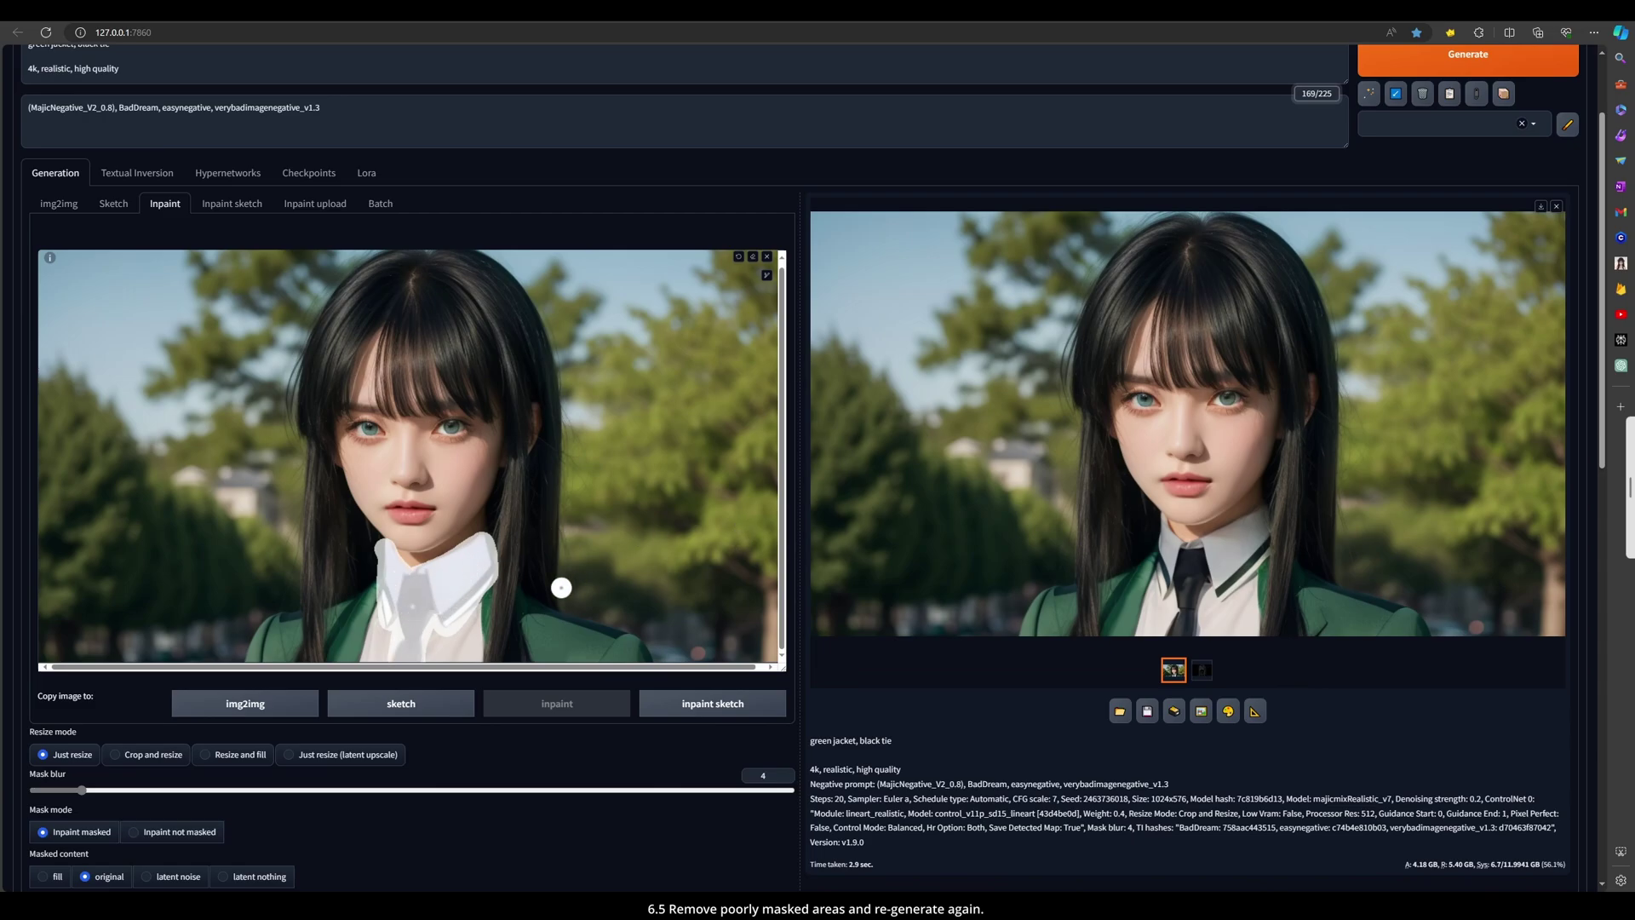
{"action": "scroll", "coordinate": [1447, 256], "scroll_direction": "up", "scroll_amount": 3}
{"action": "left_click", "coordinate": [1493, 179]}
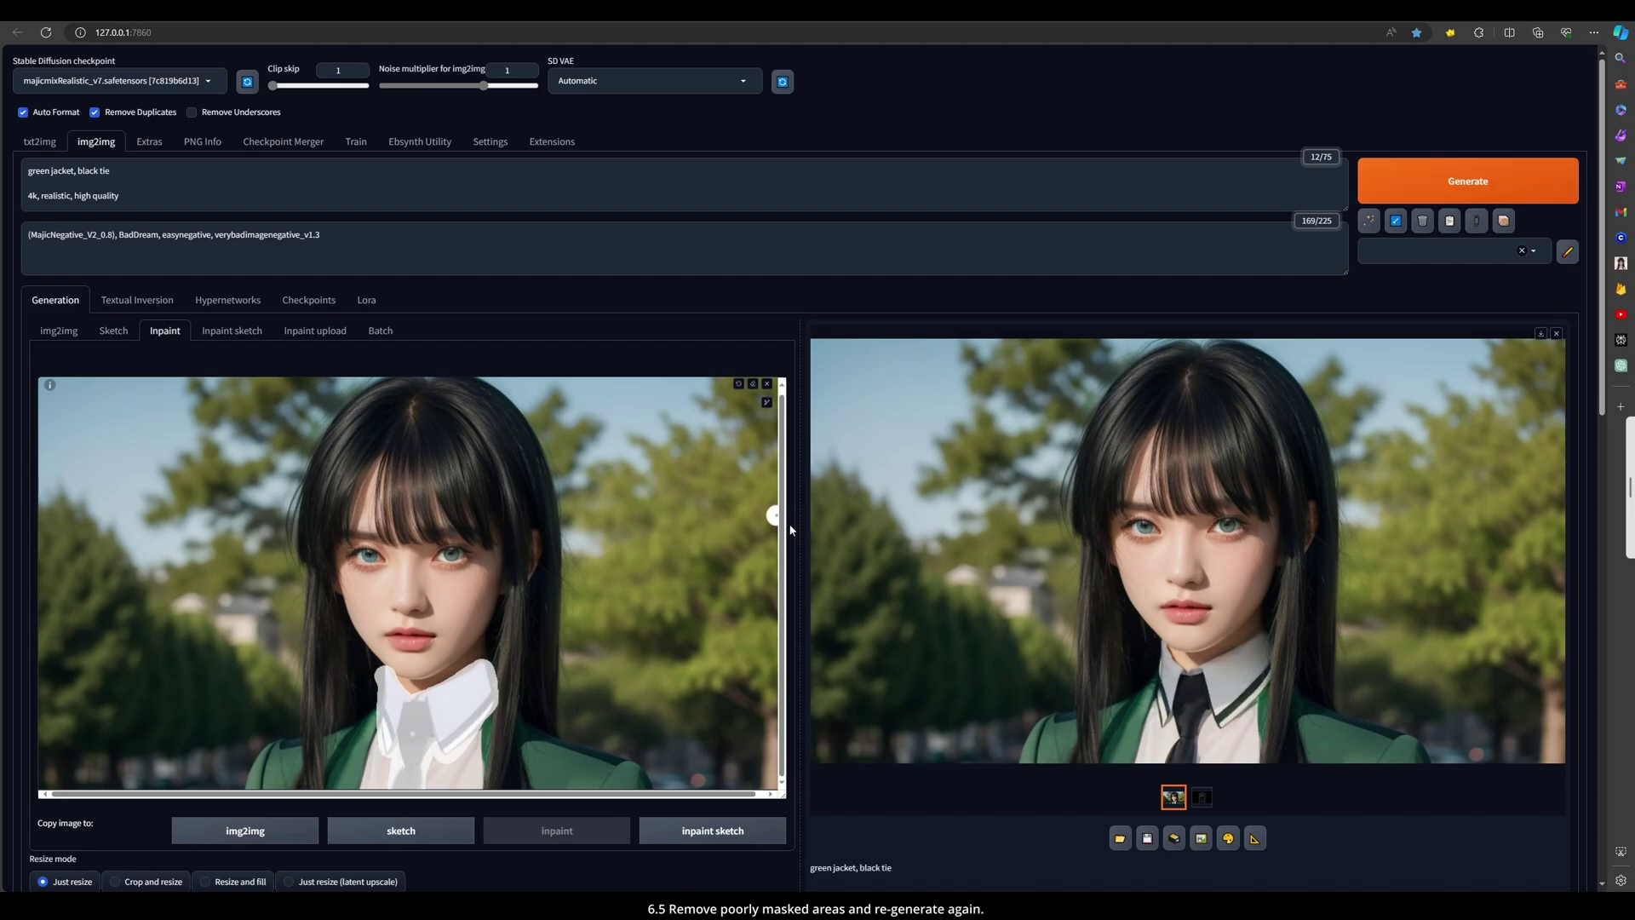
Set the denoising strength to 0.36 and generate the inpainted collar and tie again
{"action": "scroll", "coordinate": [790, 529], "scroll_direction": "down", "scroll_amount": 5}
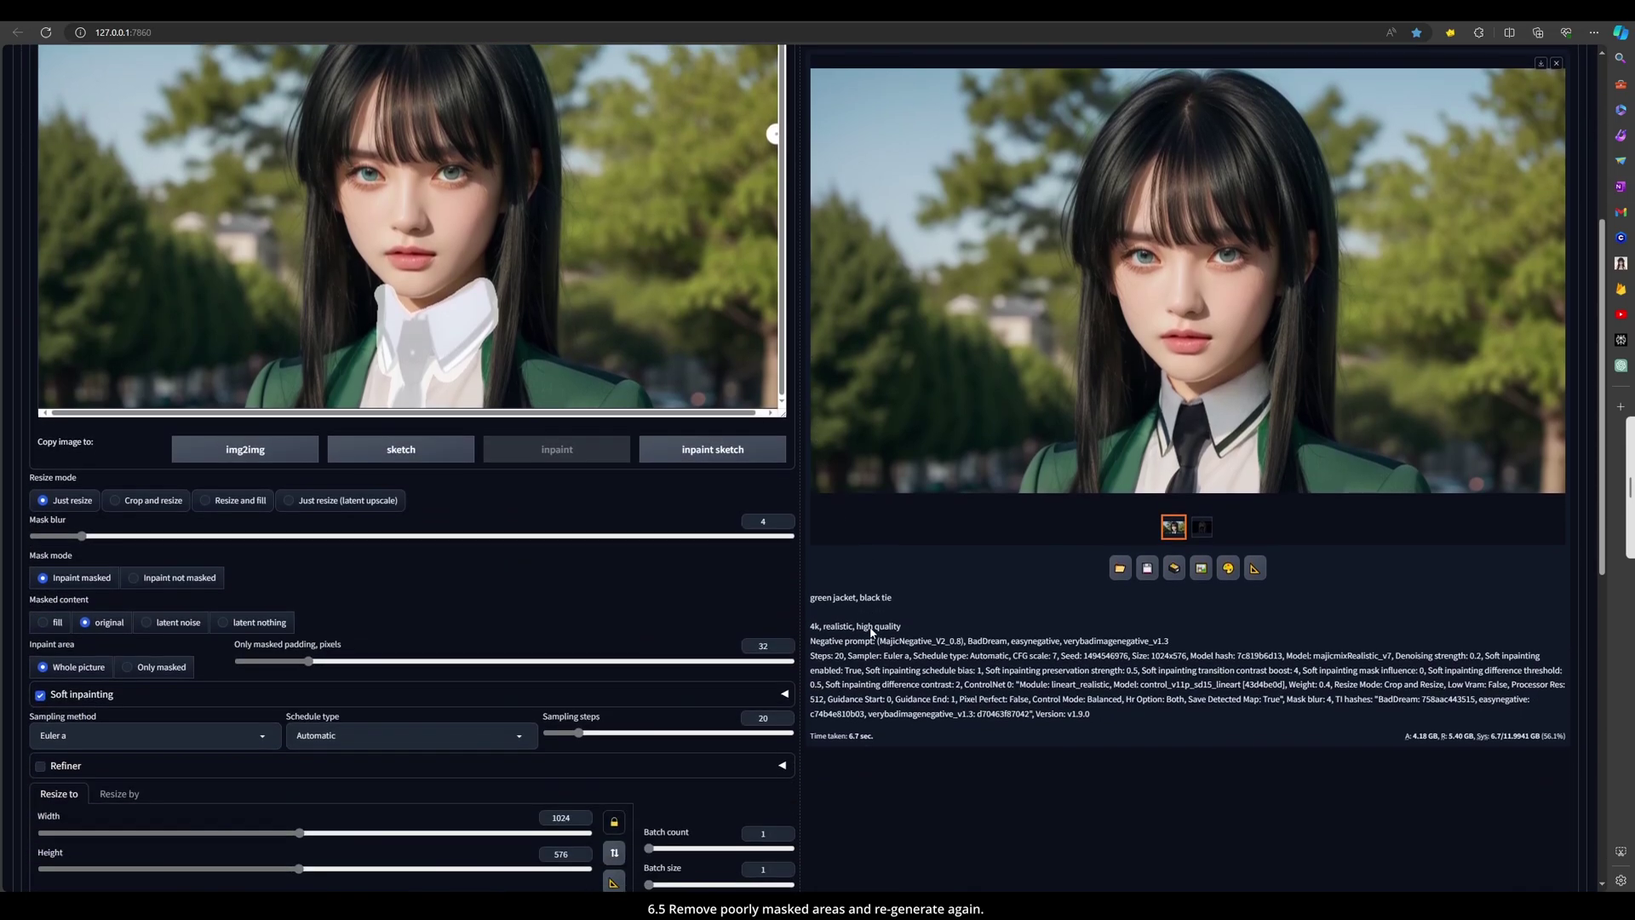
{"action": "scroll", "coordinate": [328, 707], "scroll_direction": "down", "scroll_amount": 3}
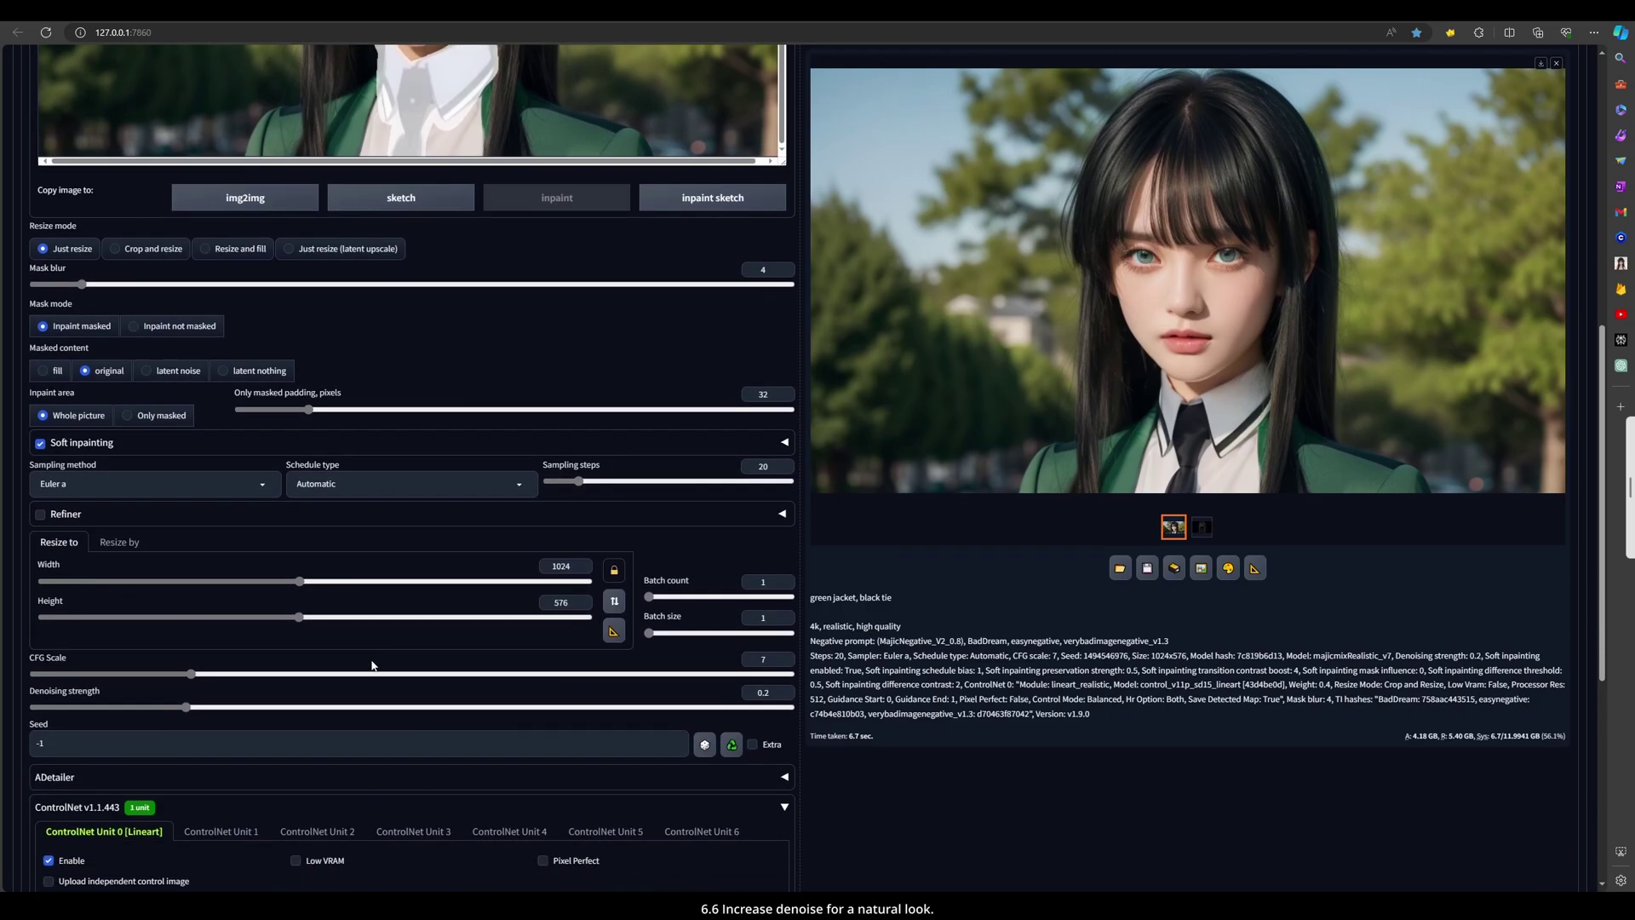
{"action": "left_click_drag", "start_coordinate": [328, 707], "coordinate": [308, 706]}
{"action": "scroll", "coordinate": [353, 708], "scroll_direction": "up", "scroll_amount": 10}
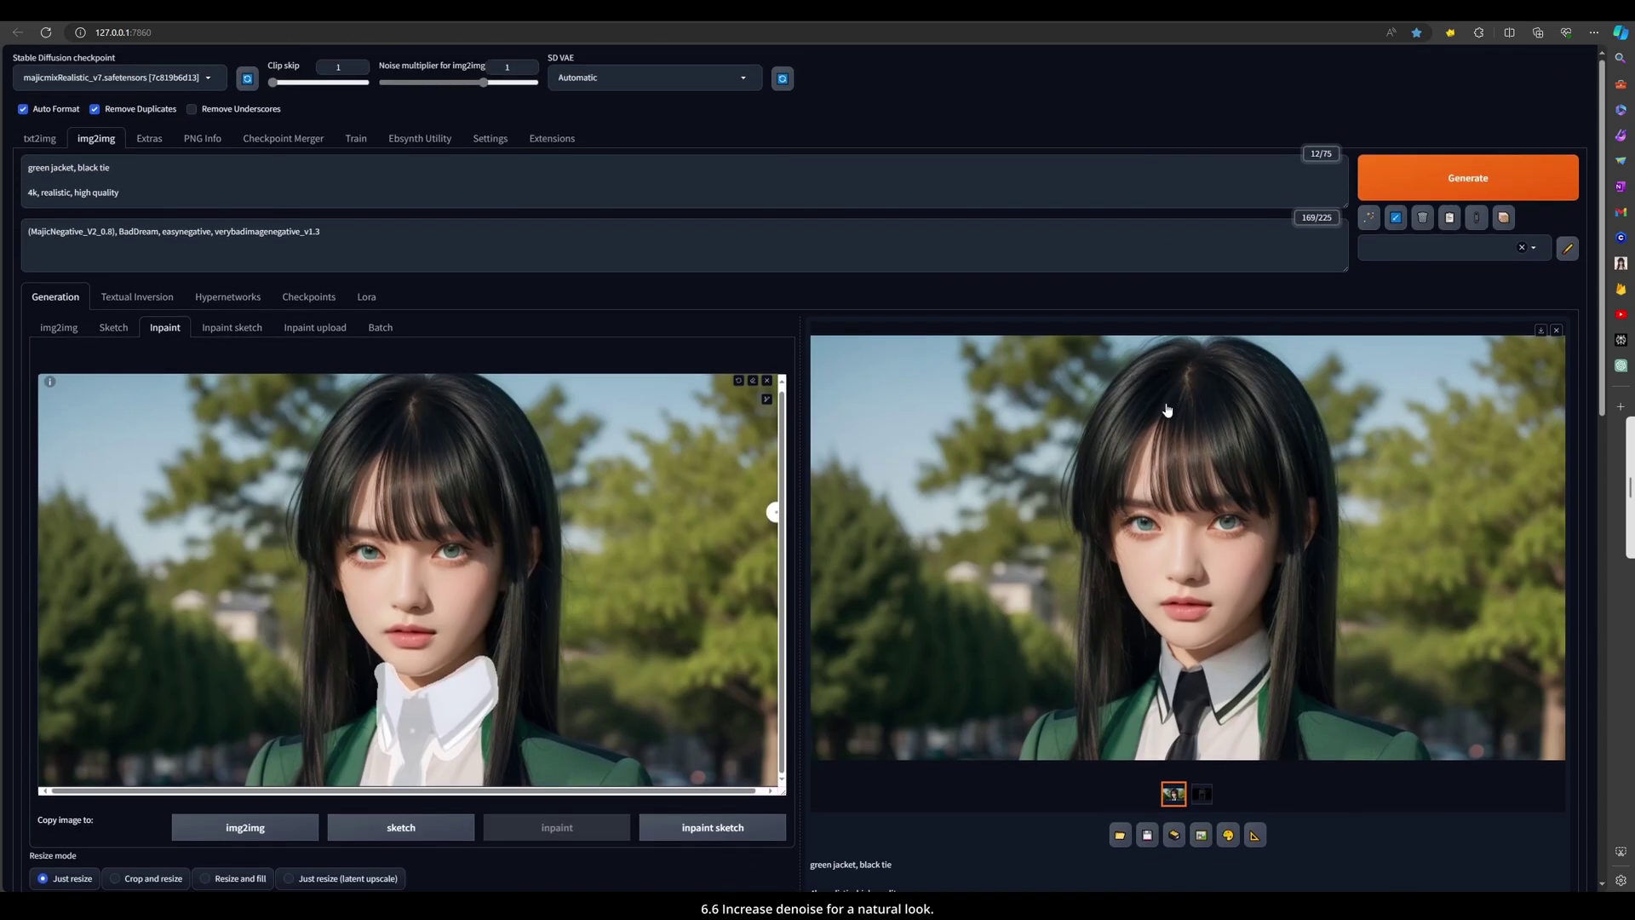
{"action": "left_click", "coordinate": [1499, 181]}
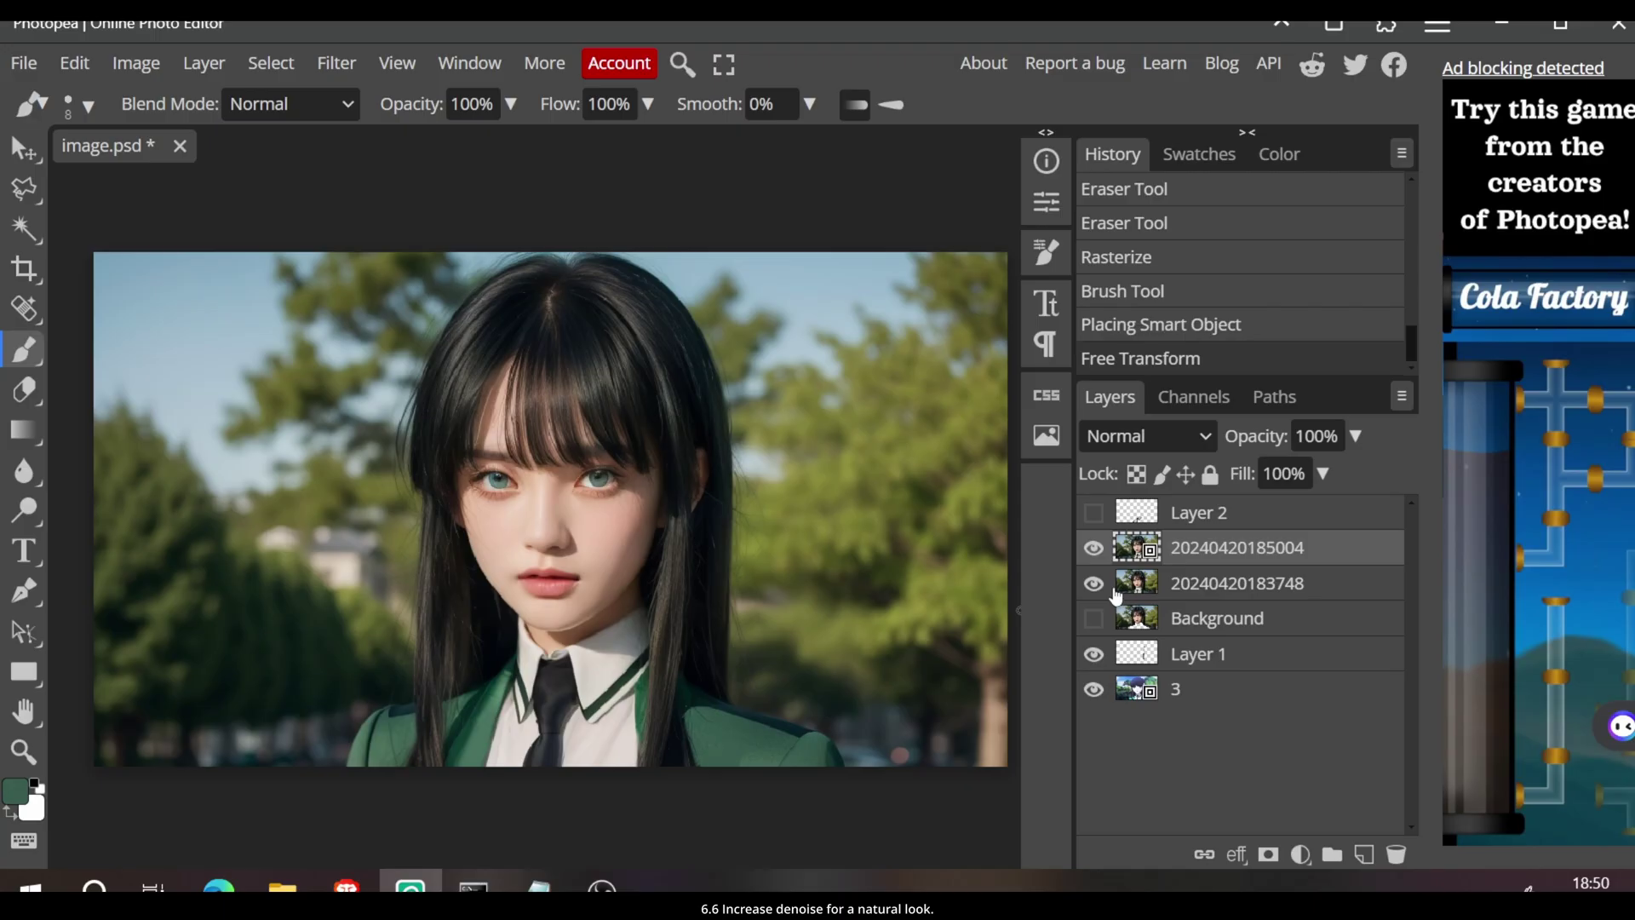
{"action": "left_click", "coordinate": [1093, 583]}
{"action": "left_click", "coordinate": [1094, 655]}
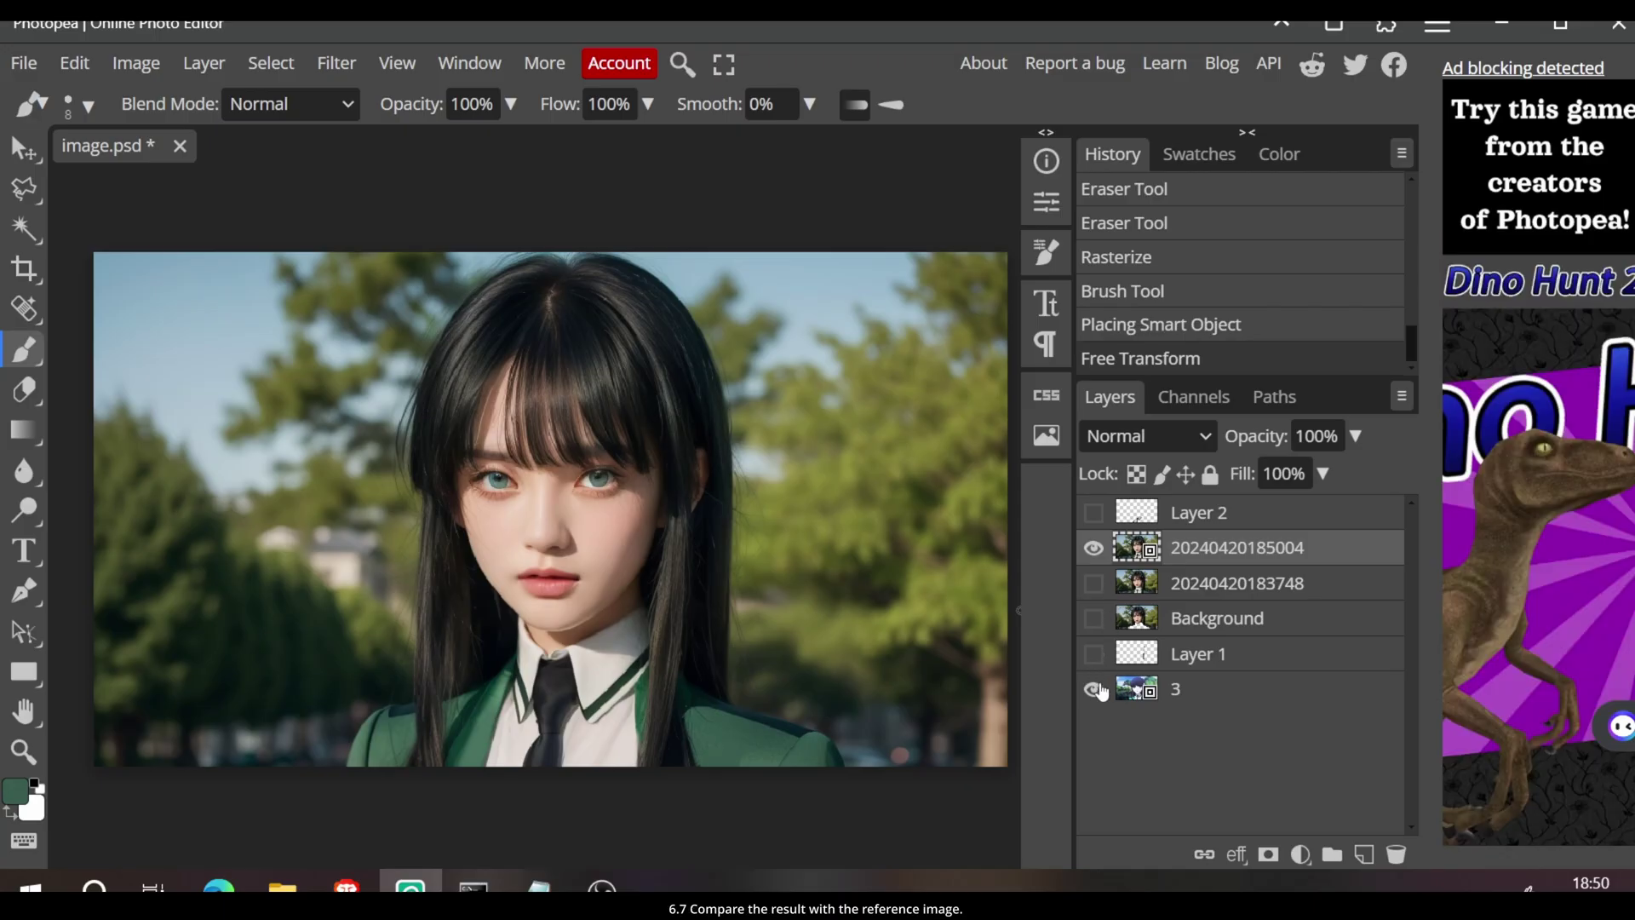
{"action": "left_click", "coordinate": [1094, 548]}
{"action": "left_click", "coordinate": [1094, 547]}
{"action": "left_click", "coordinate": [1094, 548]}
{"action": "left_click", "coordinate": [1094, 547]}
{"action": "left_click", "coordinate": [1094, 548]}
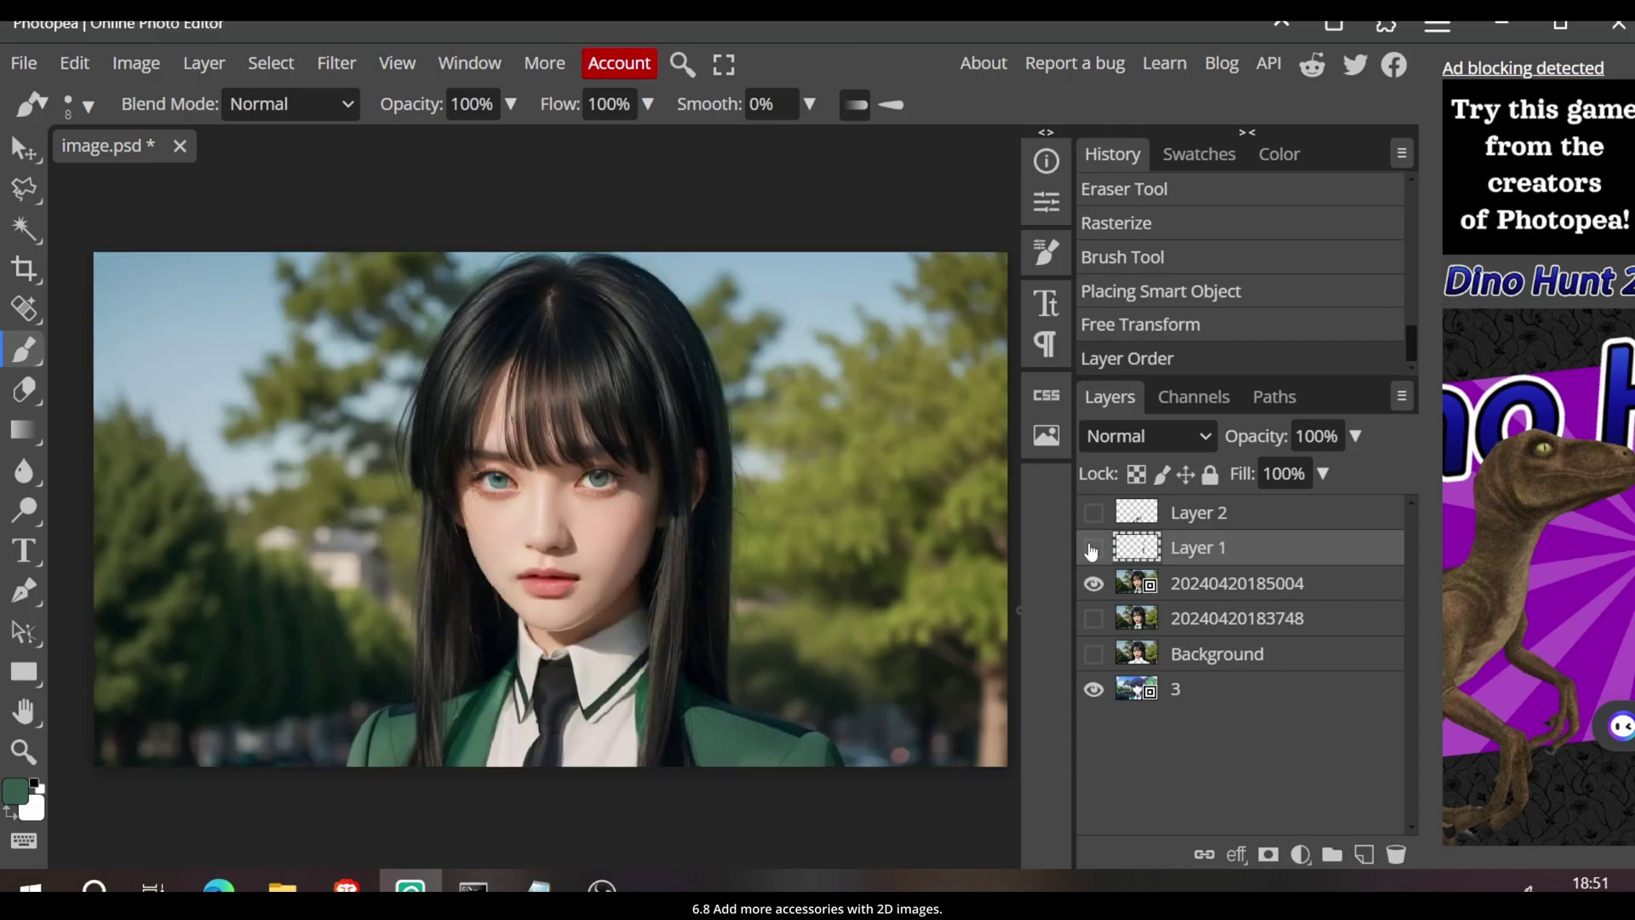
{"action": "left_click", "coordinate": [1093, 548]}
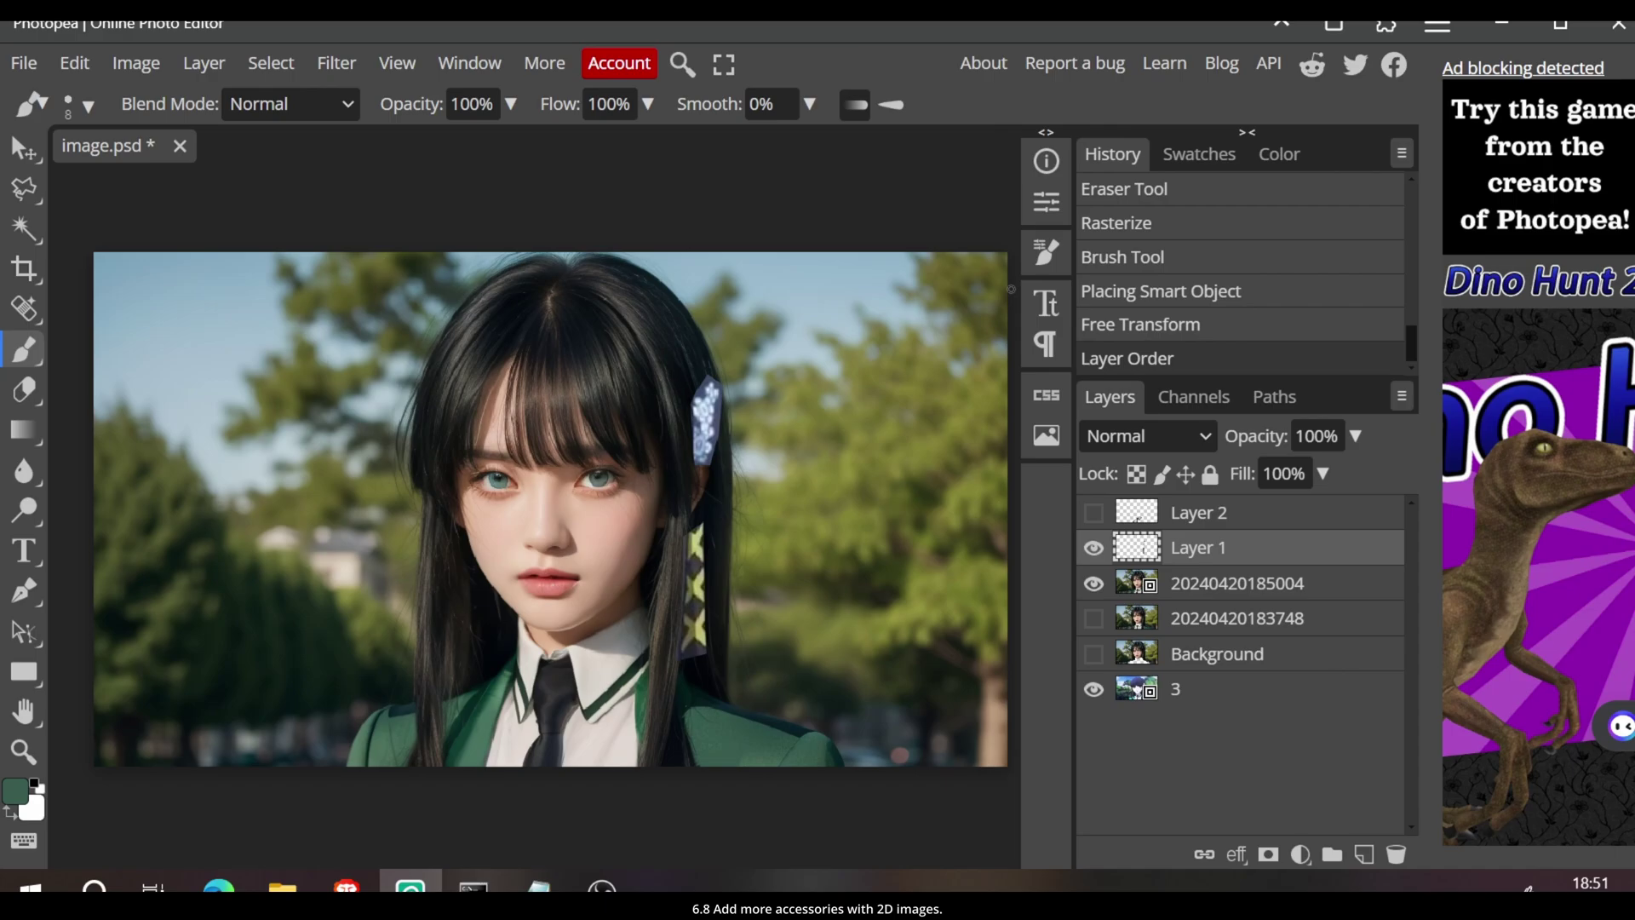
Erase the dark background edges around the blue flower hair ornament on Layer 1
{"action": "key", "text": "z"}
{"action": "left_click", "coordinate": [719, 392]}
{"action": "left_click", "coordinate": [720, 392]}
{"action": "key", "text": "e"}
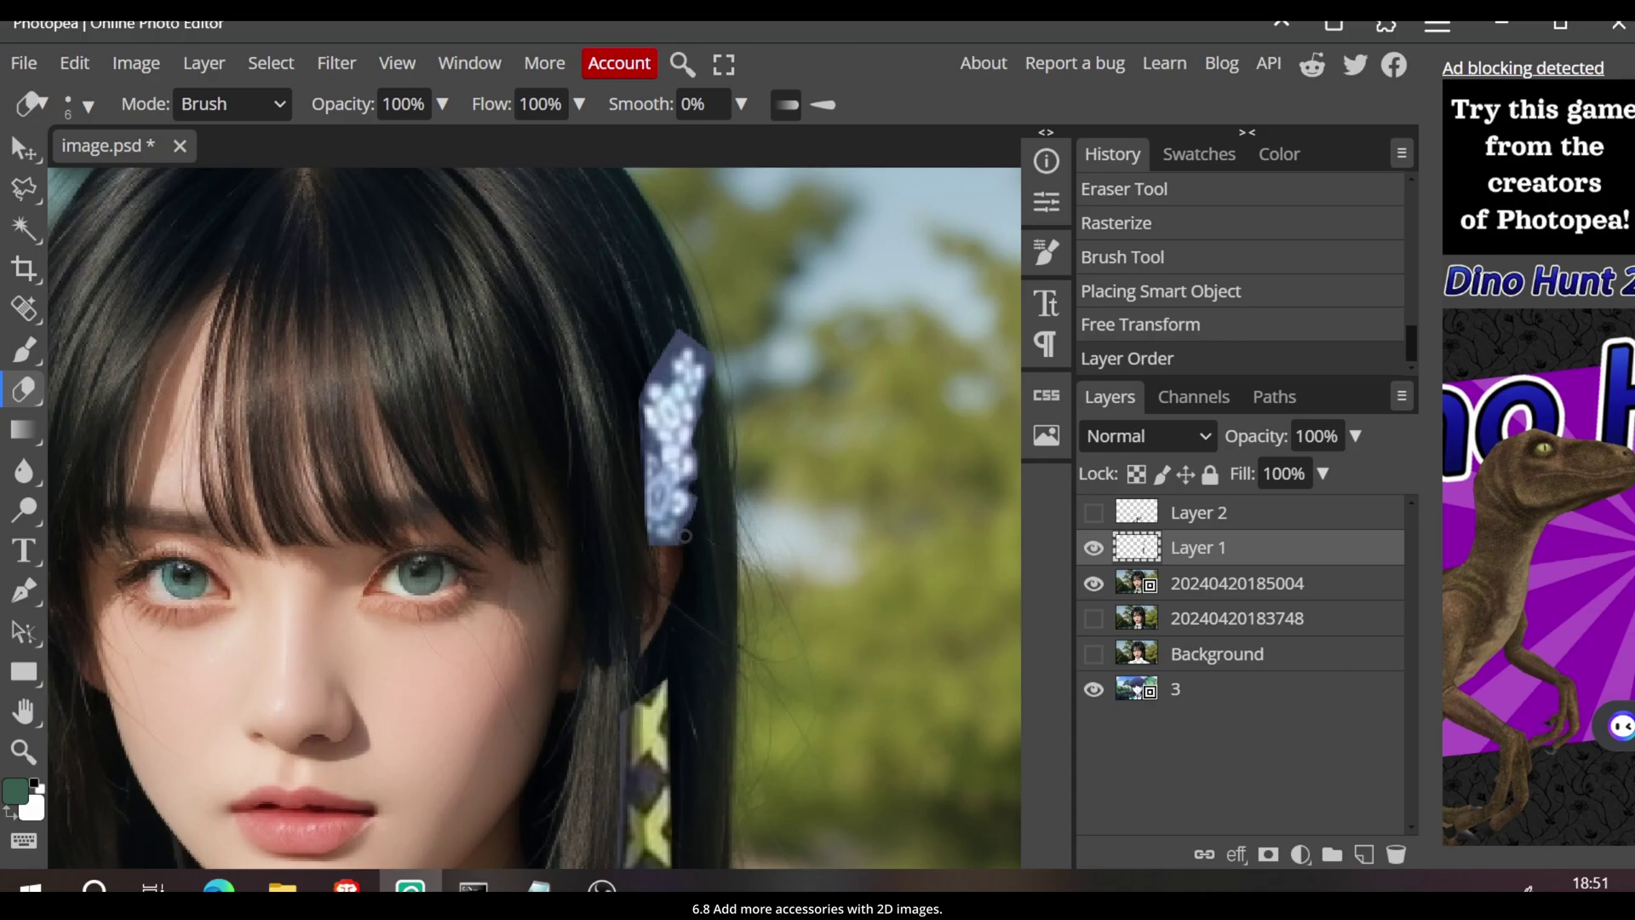
{"action": "mouse_move", "coordinate": [685, 536]}
{"action": "left_mouse_down"}
{"action": "mouse_move", "coordinate": [651, 550]}
{"action": "mouse_move", "coordinate": [706, 490]}
{"action": "left_mouse_up"}
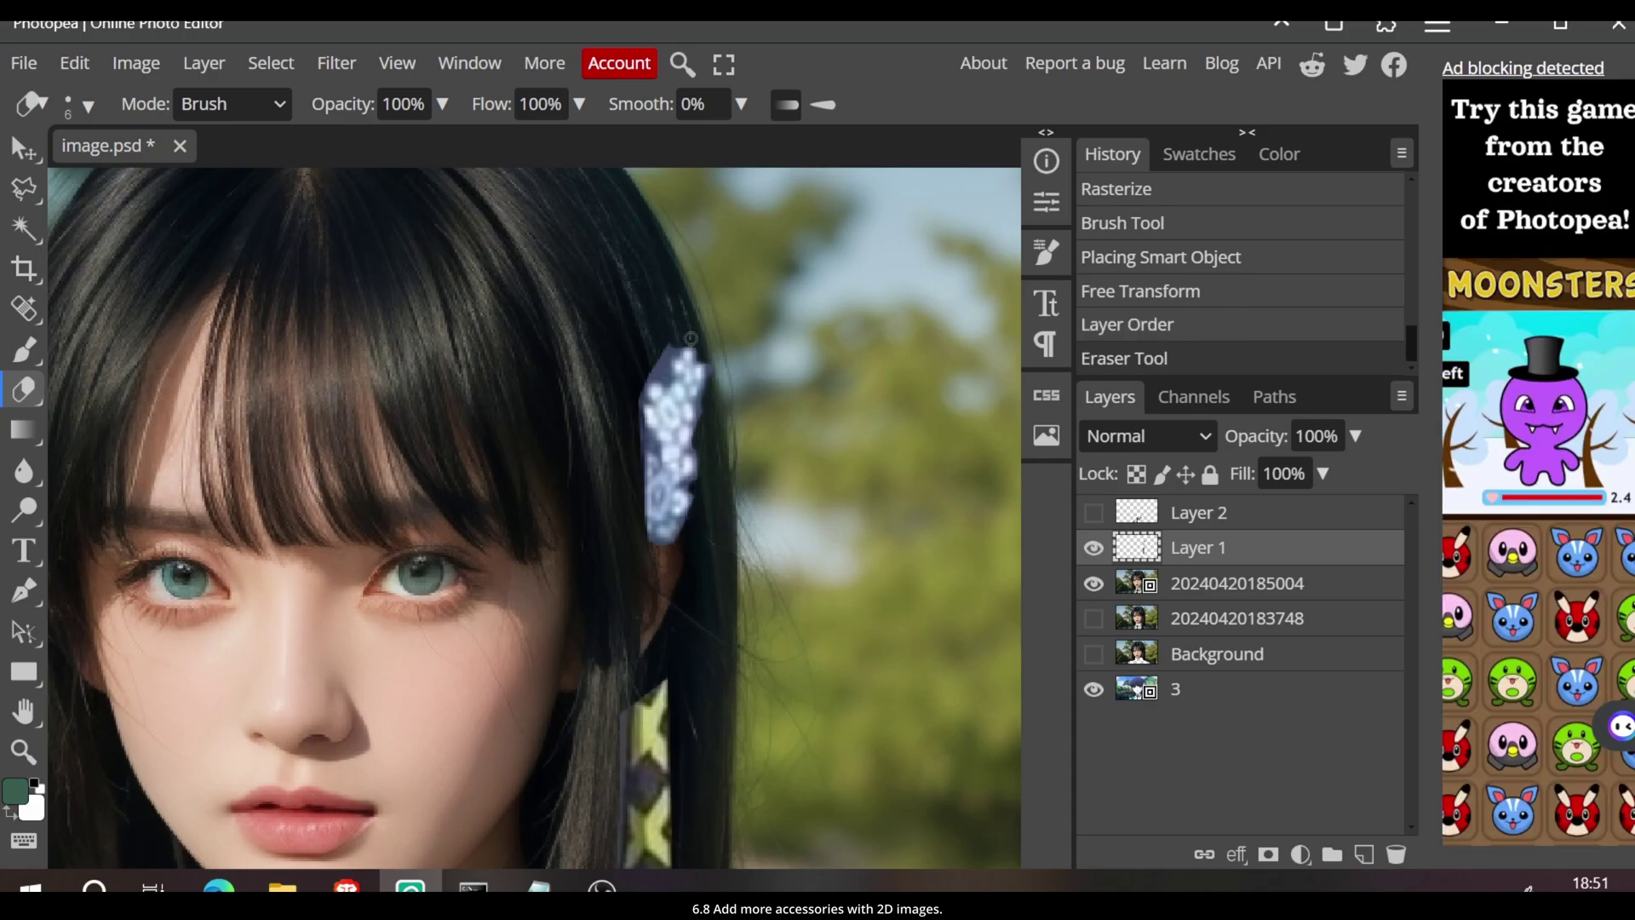
{"action": "left_click", "coordinate": [663, 368]}
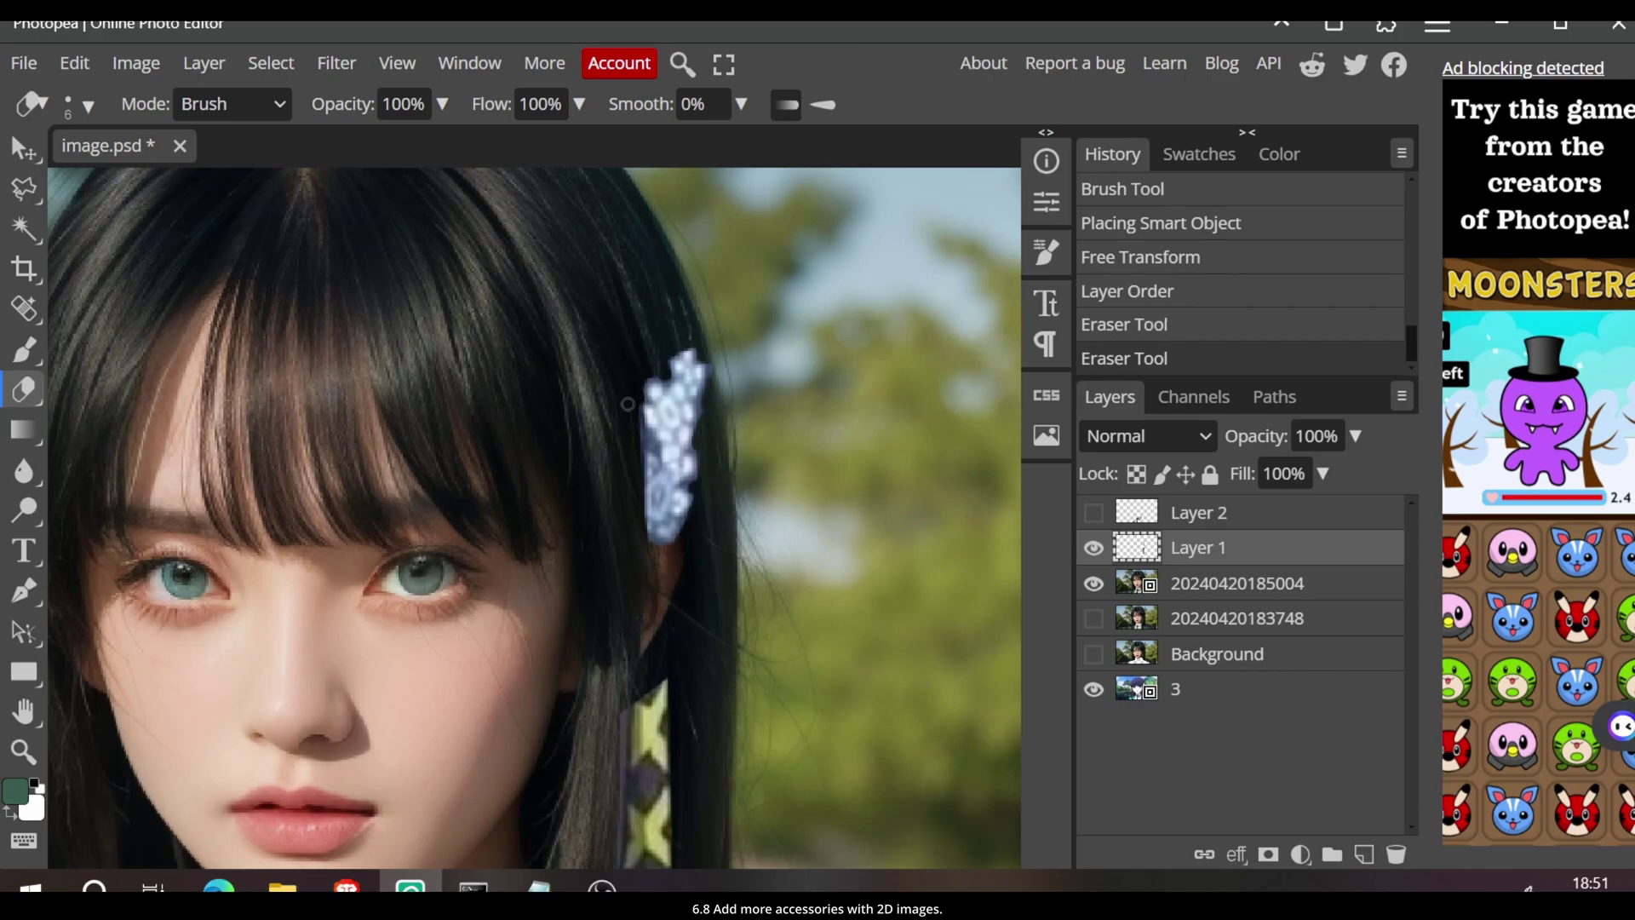
{"action": "left_click_drag", "start_coordinate": [647, 439], "coordinate": [636, 431]}
{"action": "left_click", "coordinate": [642, 444]}
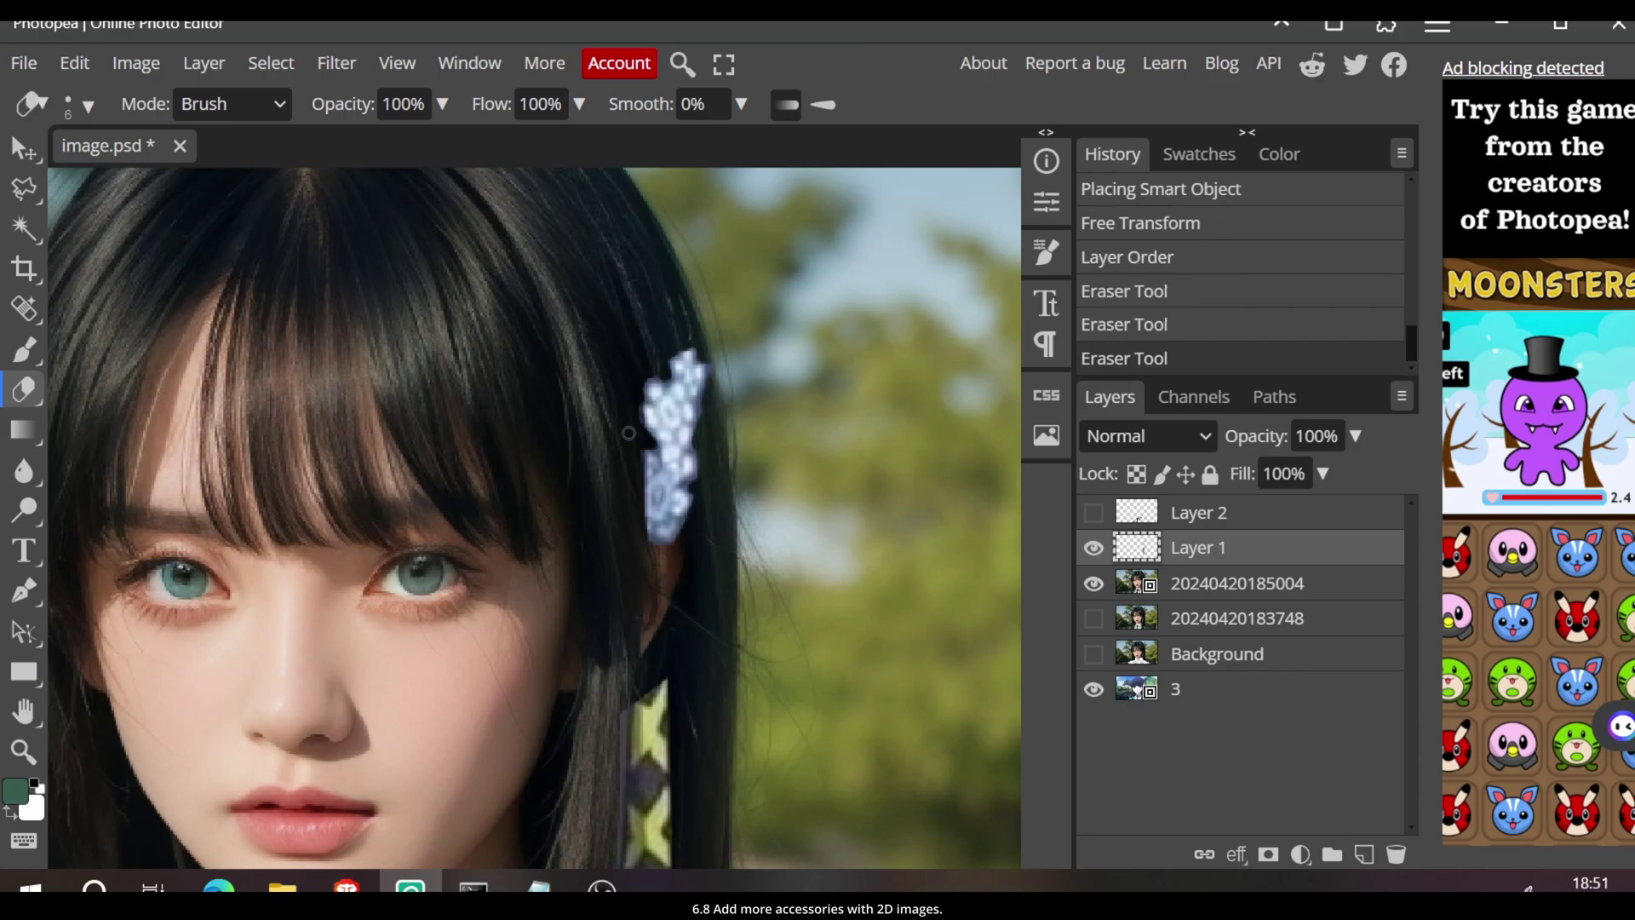
{"action": "left_click", "coordinate": [718, 376]}
{"action": "left_click", "coordinate": [710, 350]}
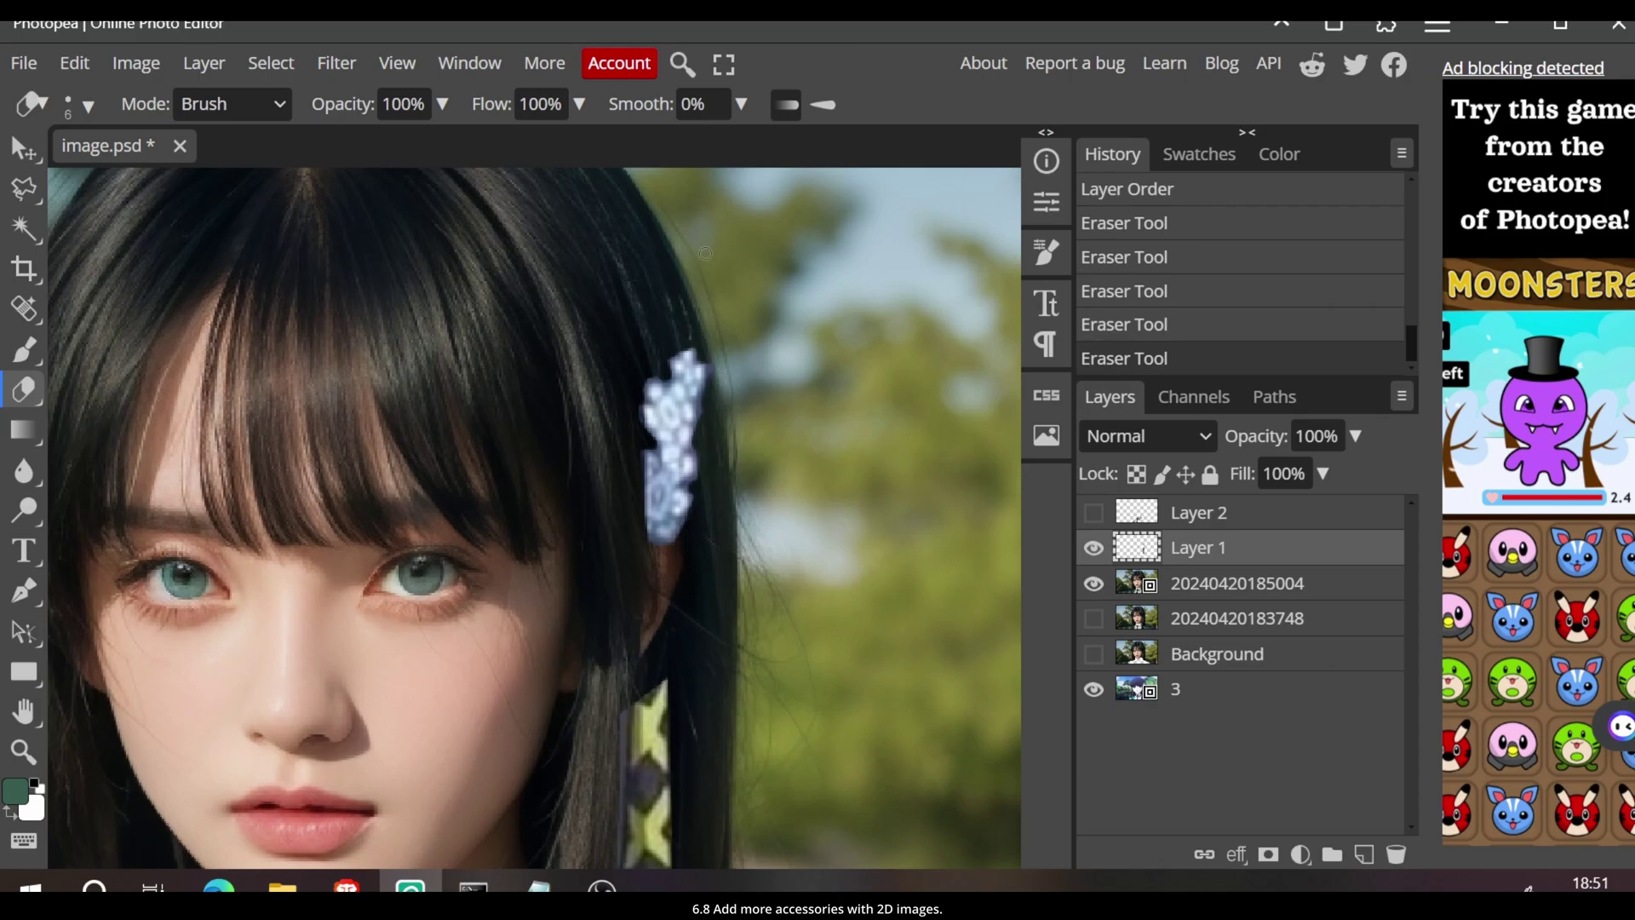
Erase the dark gaps and edges around the hanging yellow-green hair ribbon on Layer 1, checking its shape against the anime reference
{"action": "key", "text": "z"}
{"action": "left_click_drag", "start_coordinate": [796, 462], "coordinate": [664, 461]}
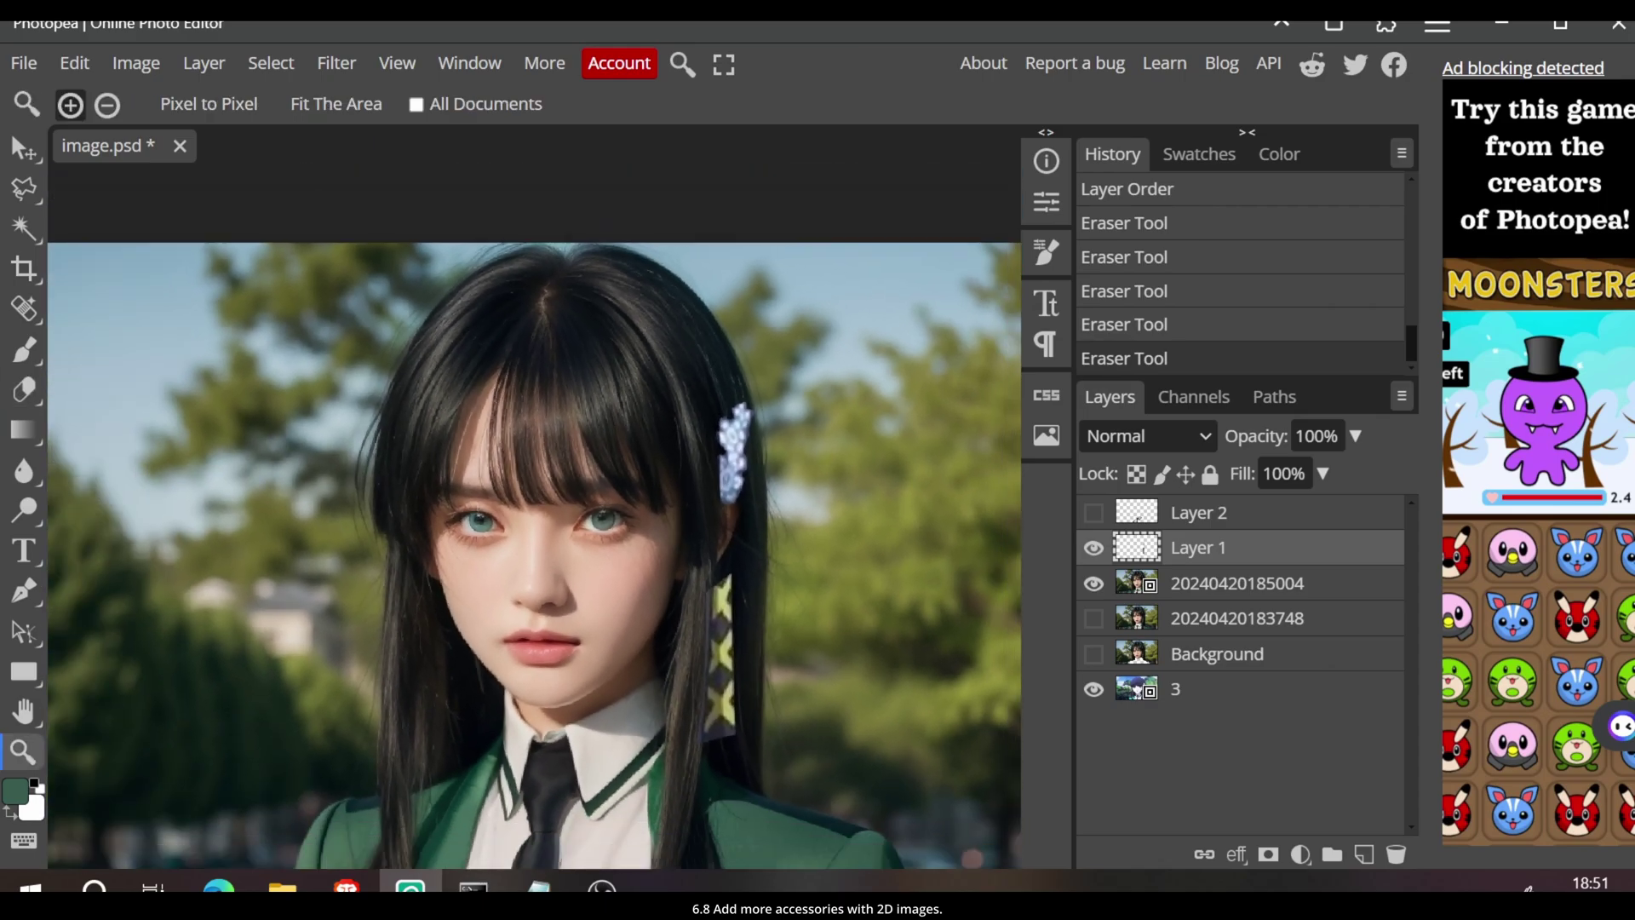
{"action": "left_click_drag", "start_coordinate": [796, 605], "coordinate": [839, 605]}
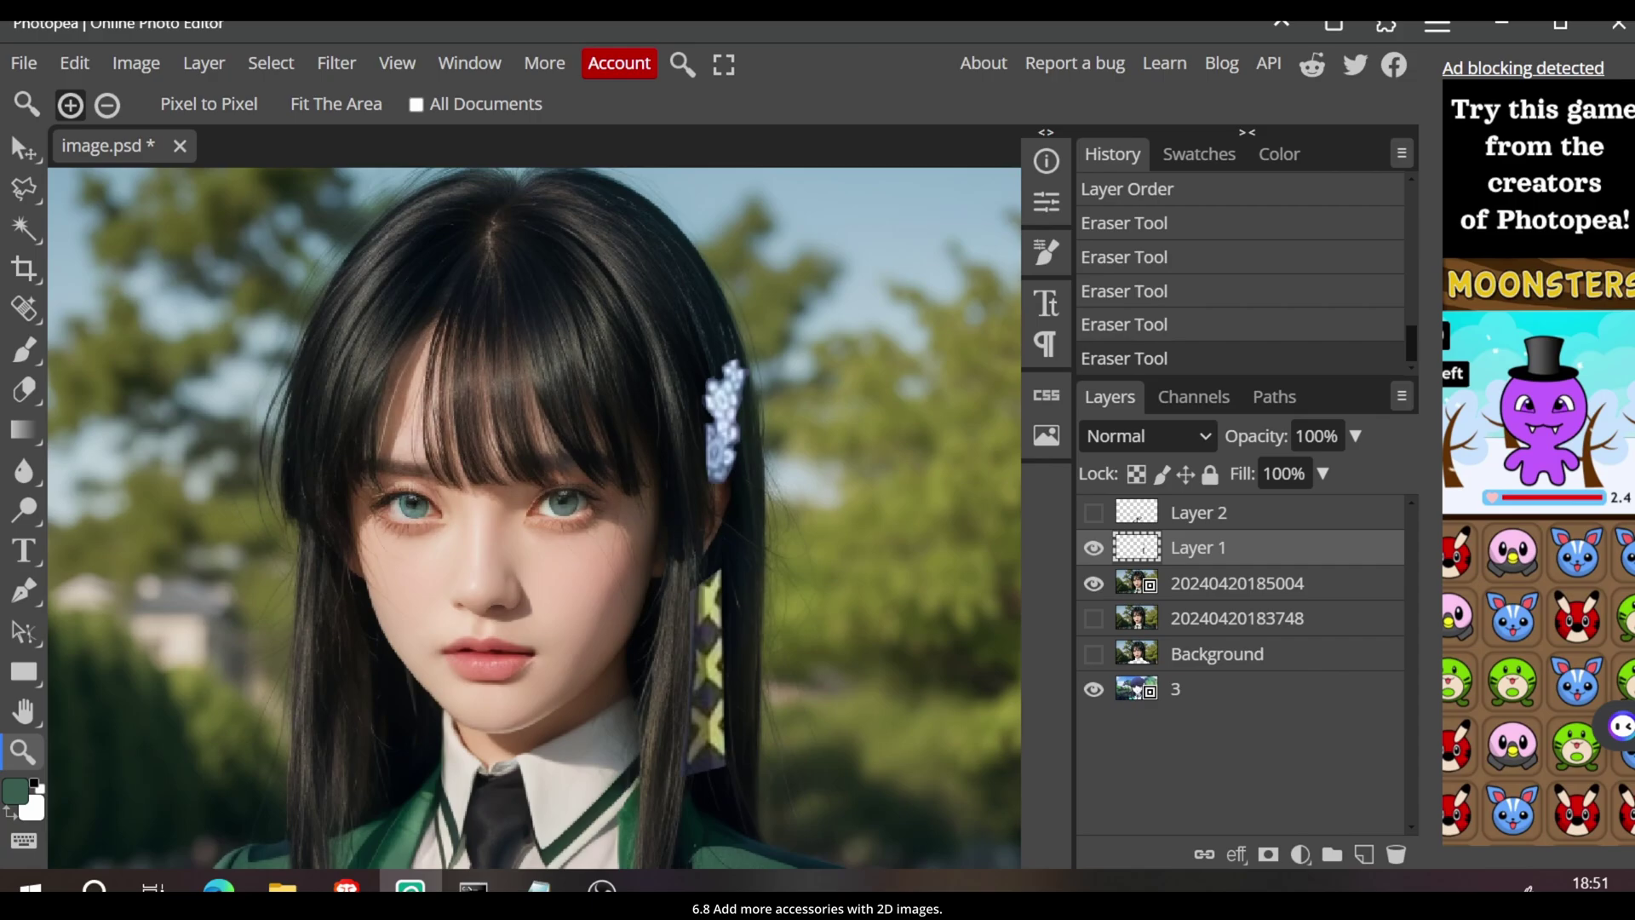
{"action": "left_click", "coordinate": [1093, 583]}
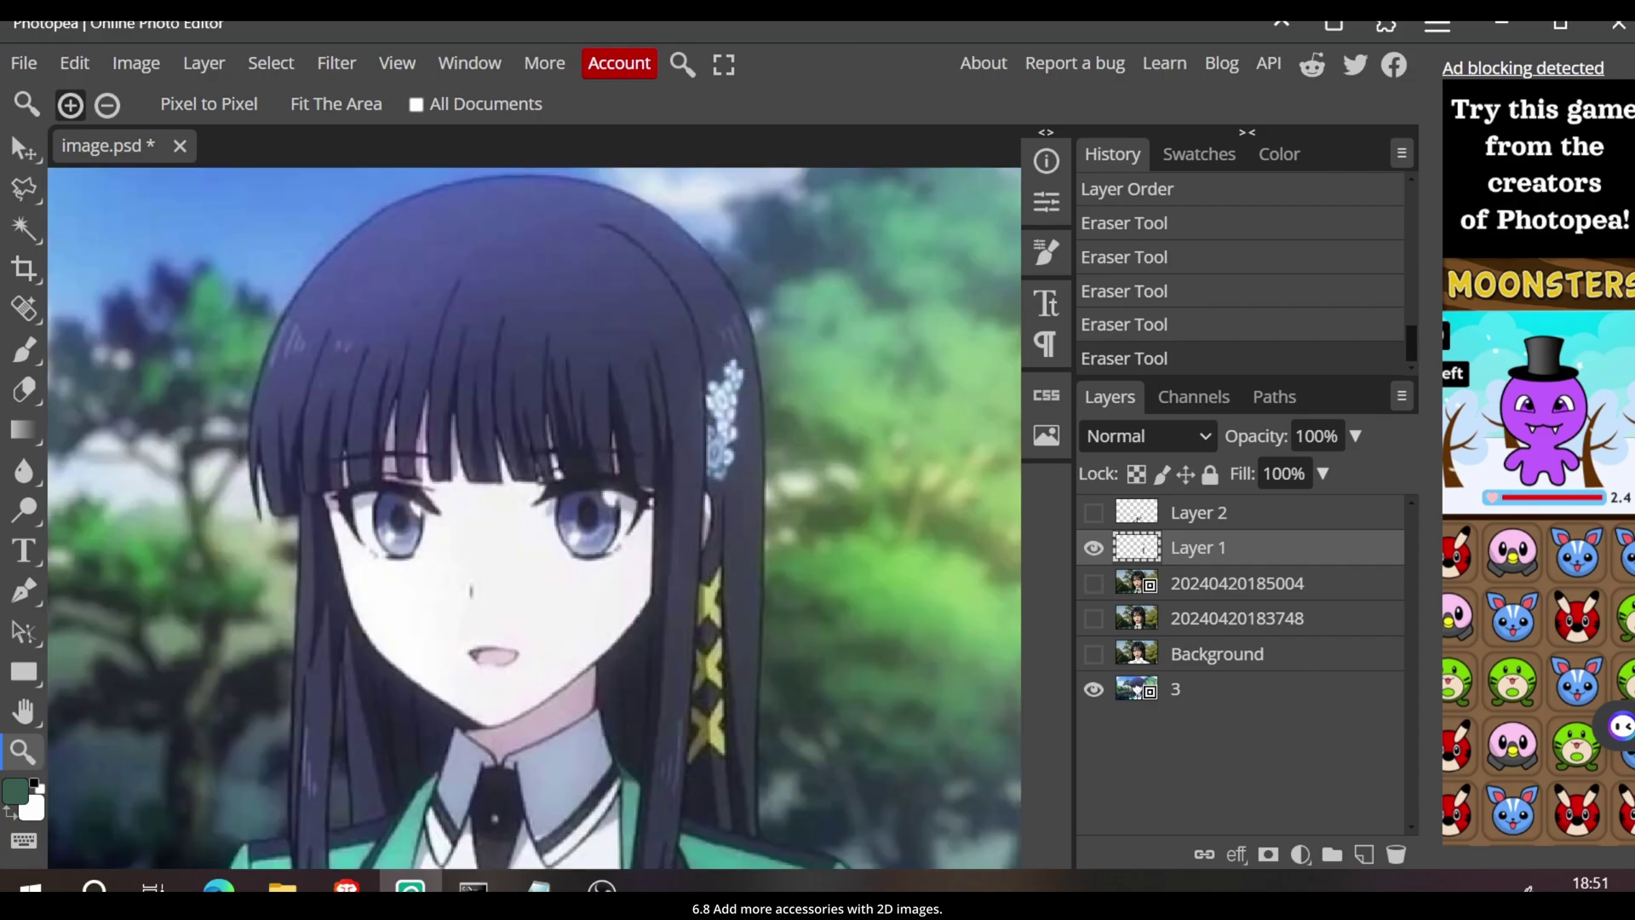
{"action": "left_click", "coordinate": [1094, 583]}
{"action": "key", "text": "e"}
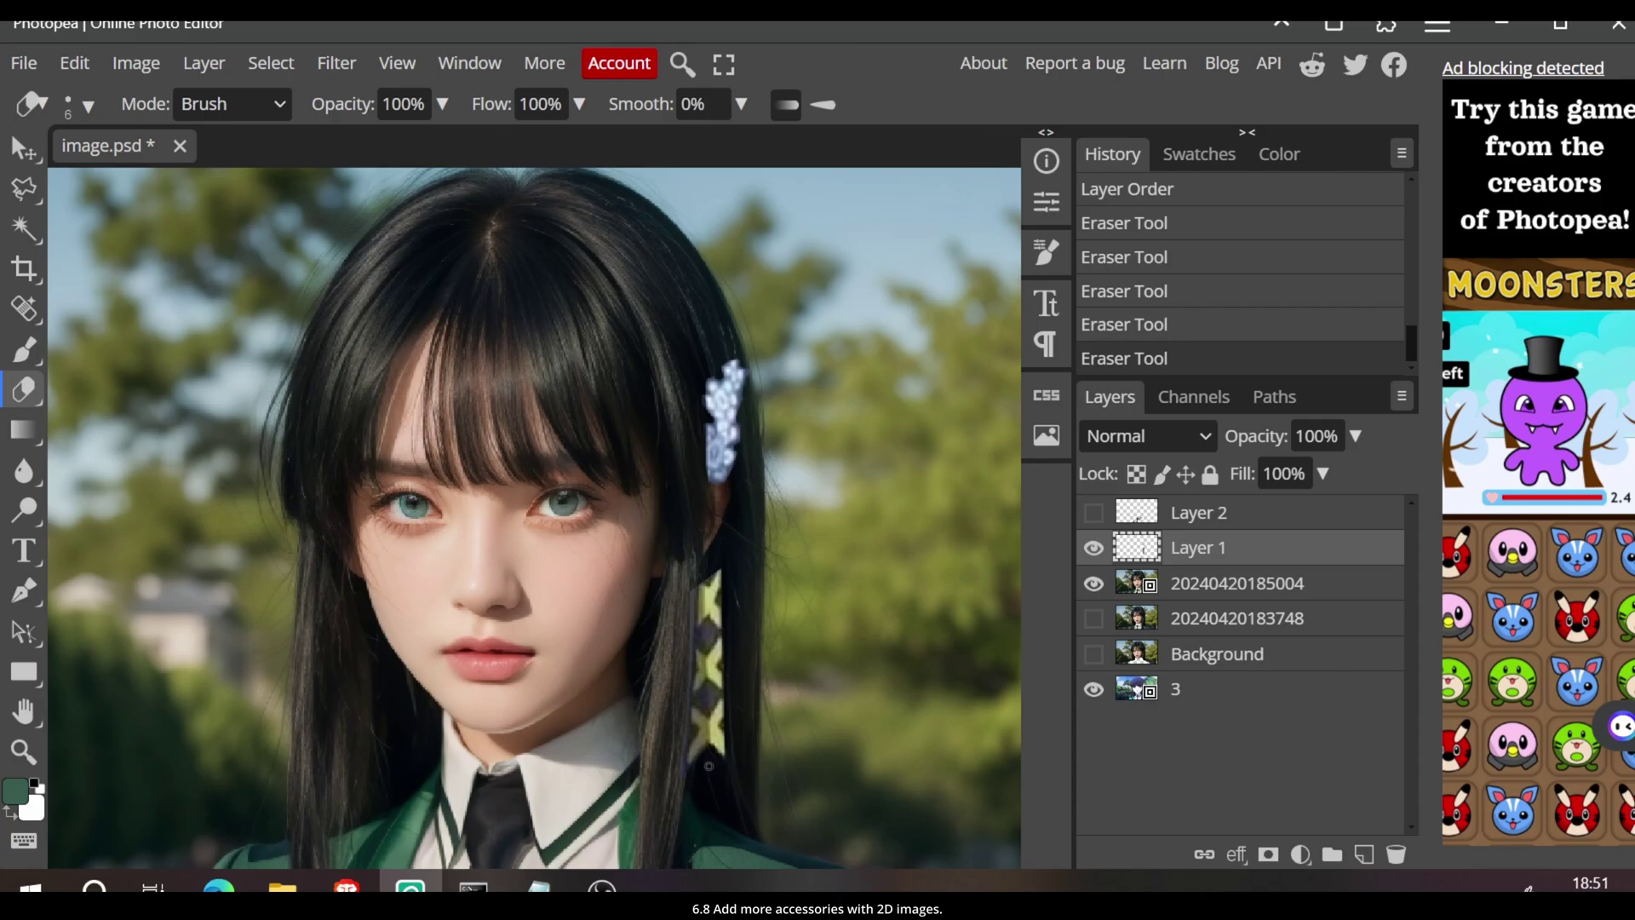
{"action": "left_click_drag", "start_coordinate": [708, 766], "coordinate": [720, 766]}
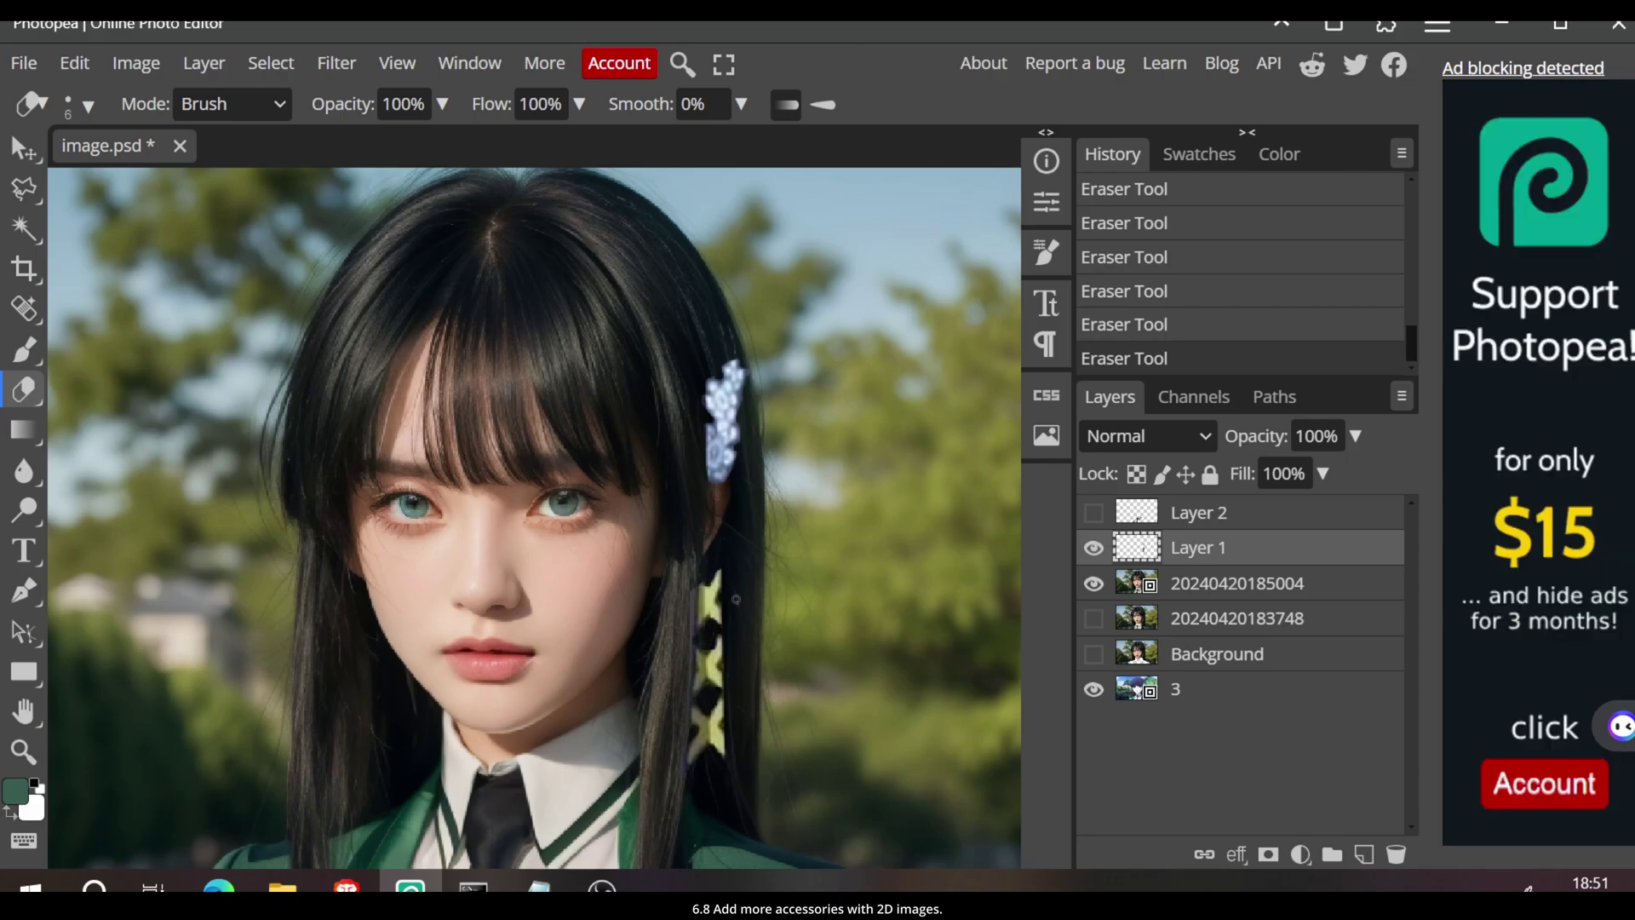
Touch up the hanging hair ribbon on Layer 1 with a size 4 brush in its sampled light yellow-green
{"action": "key", "text": "b"}
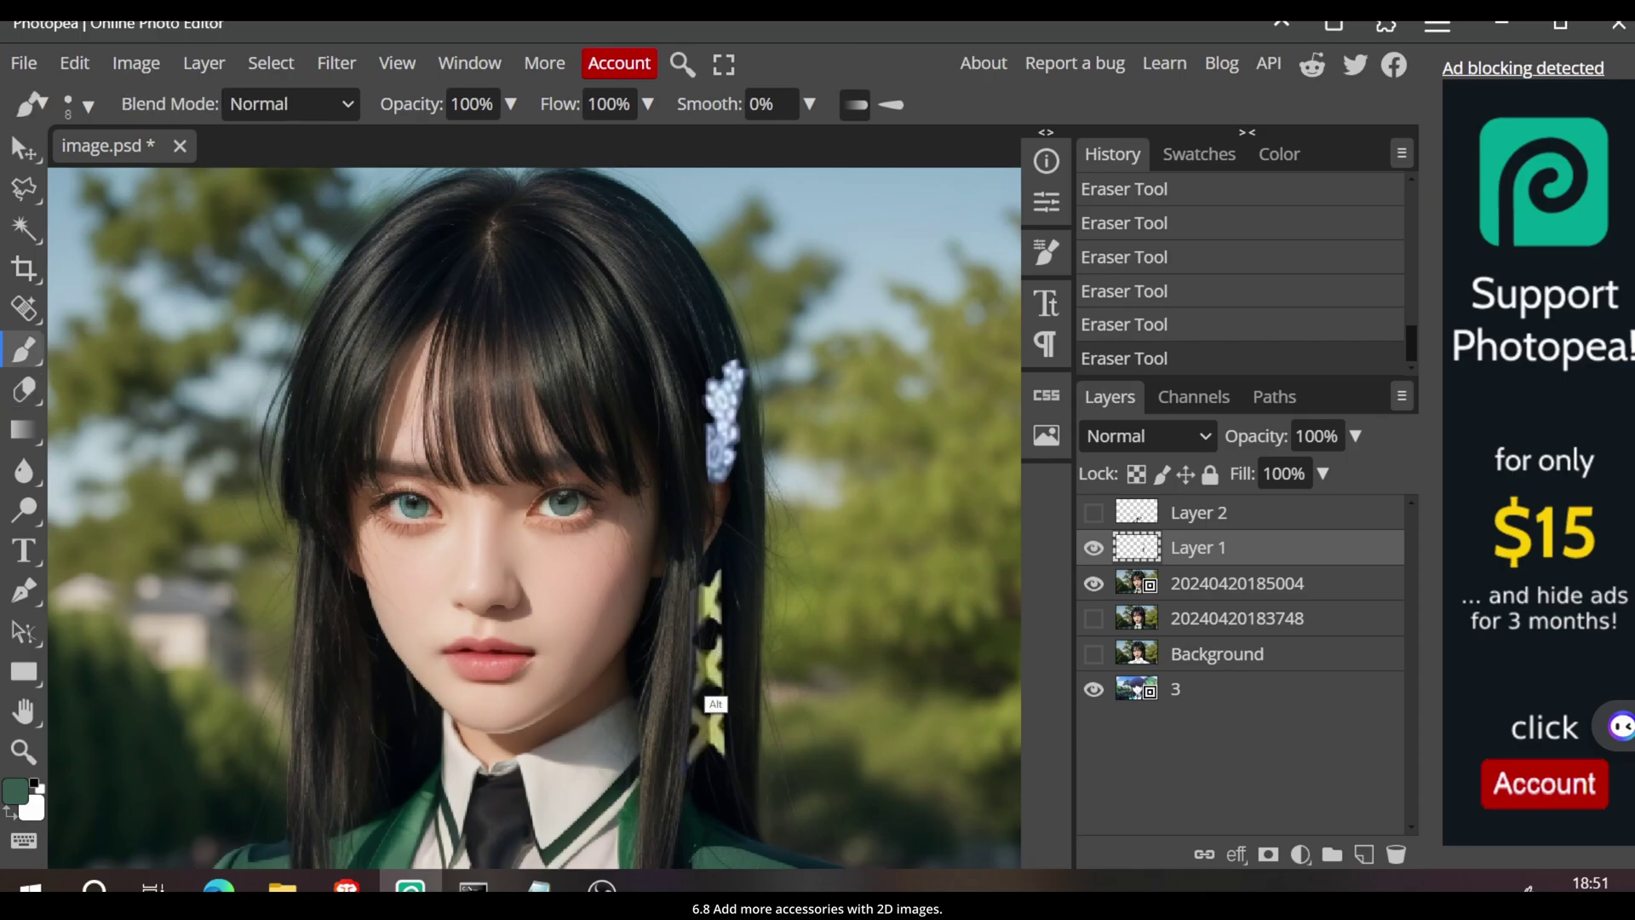
{"action": "left_click", "coordinate": [720, 652], "text": "alt"}
{"action": "left_click_drag", "start_coordinate": [711, 652], "coordinate": [719, 643]}
{"action": "key", "text": "ctrl+z"}
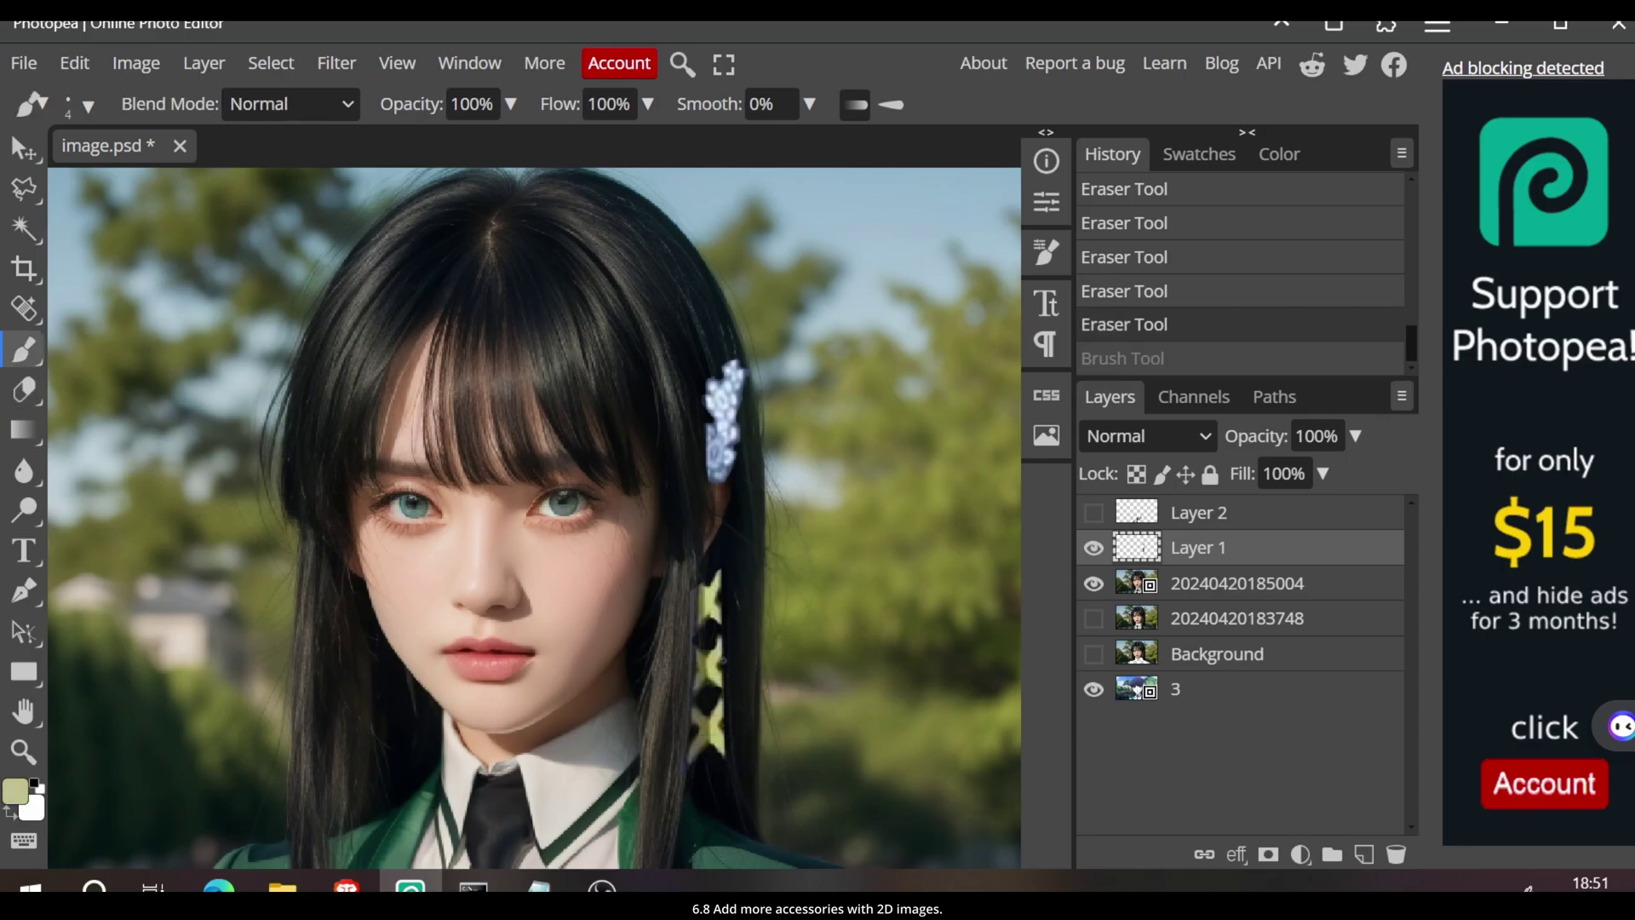
{"action": "key", "text": "ctrl+shift+z"}
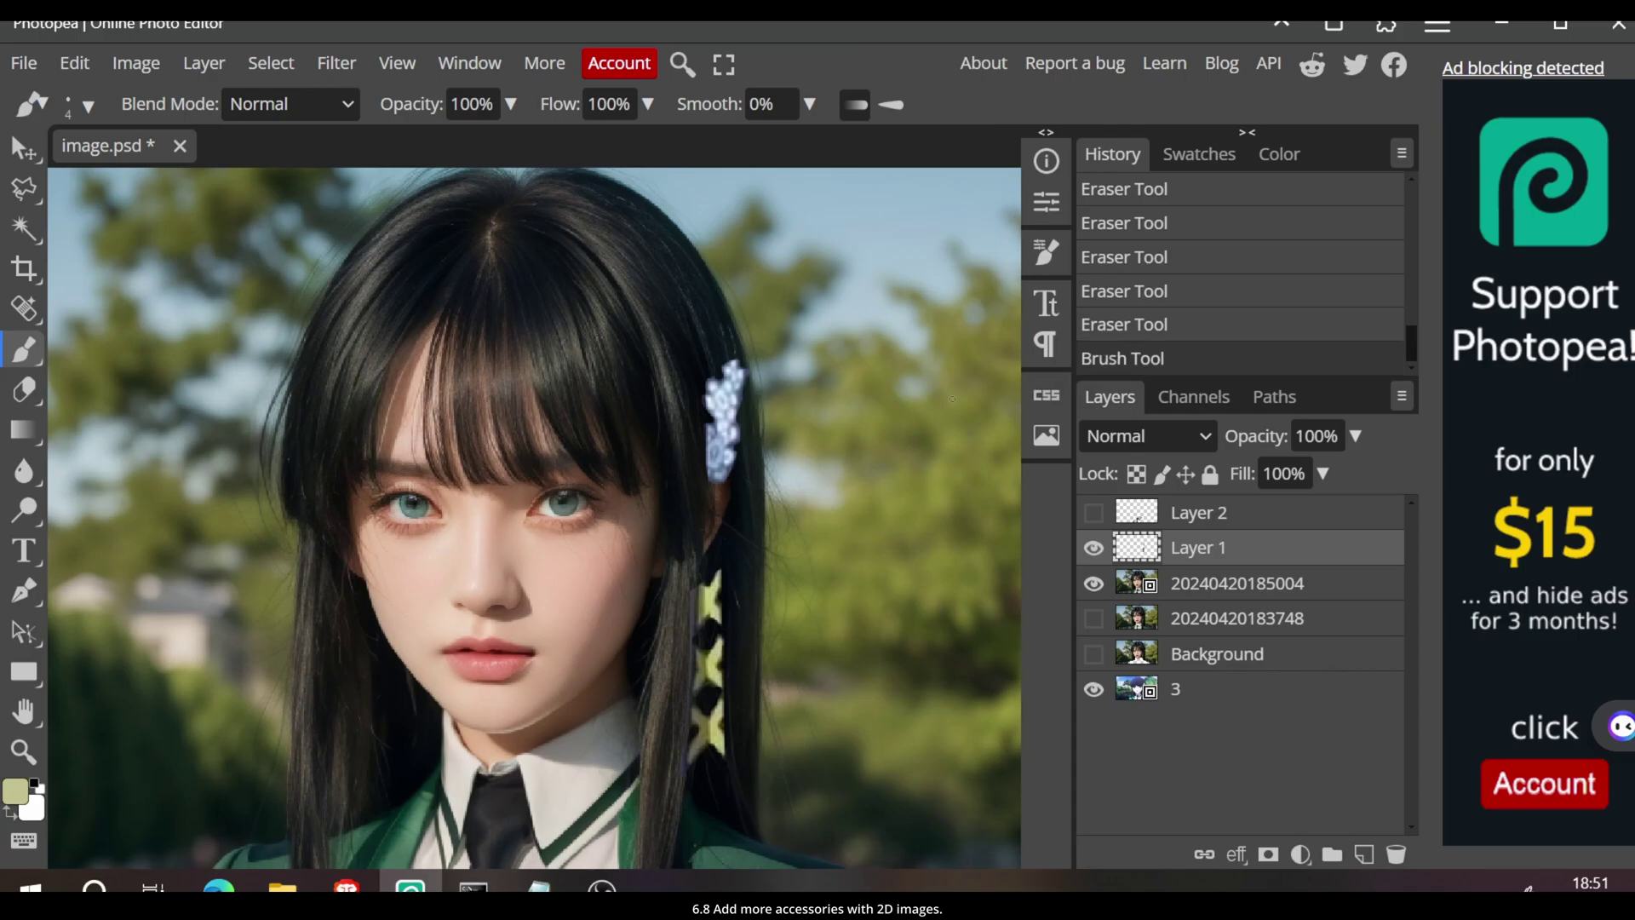
{"action": "key", "text": "z"}
{"action": "left_click", "coordinate": [803, 559]}
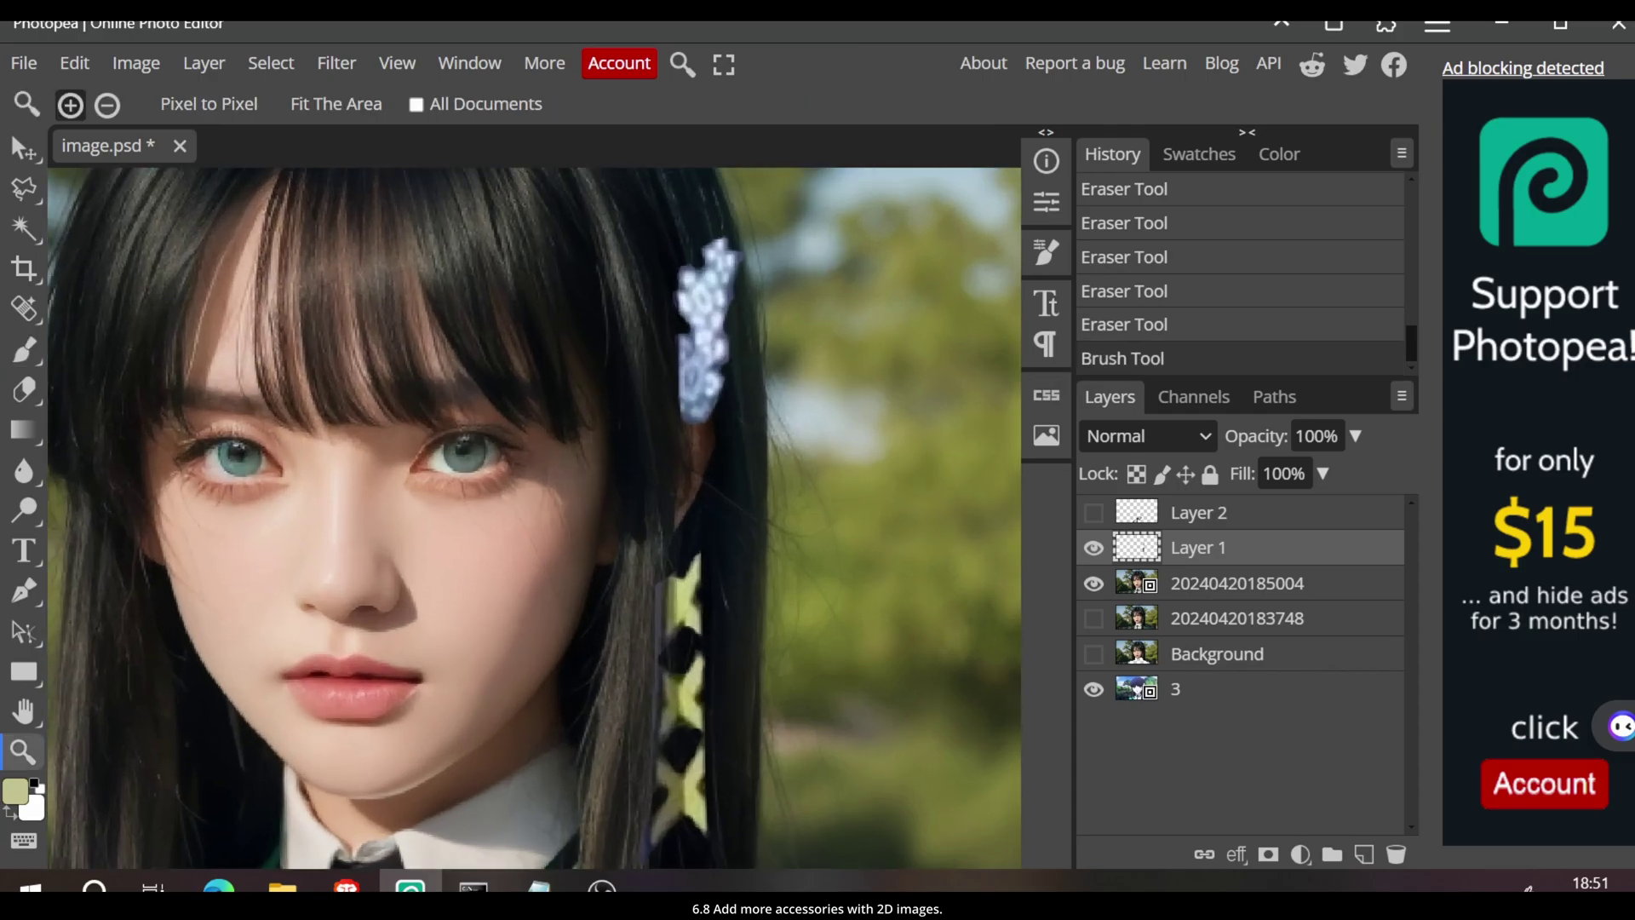
{"action": "scroll", "coordinate": [765, 601], "scroll_direction": "down", "scroll_amount": 4}
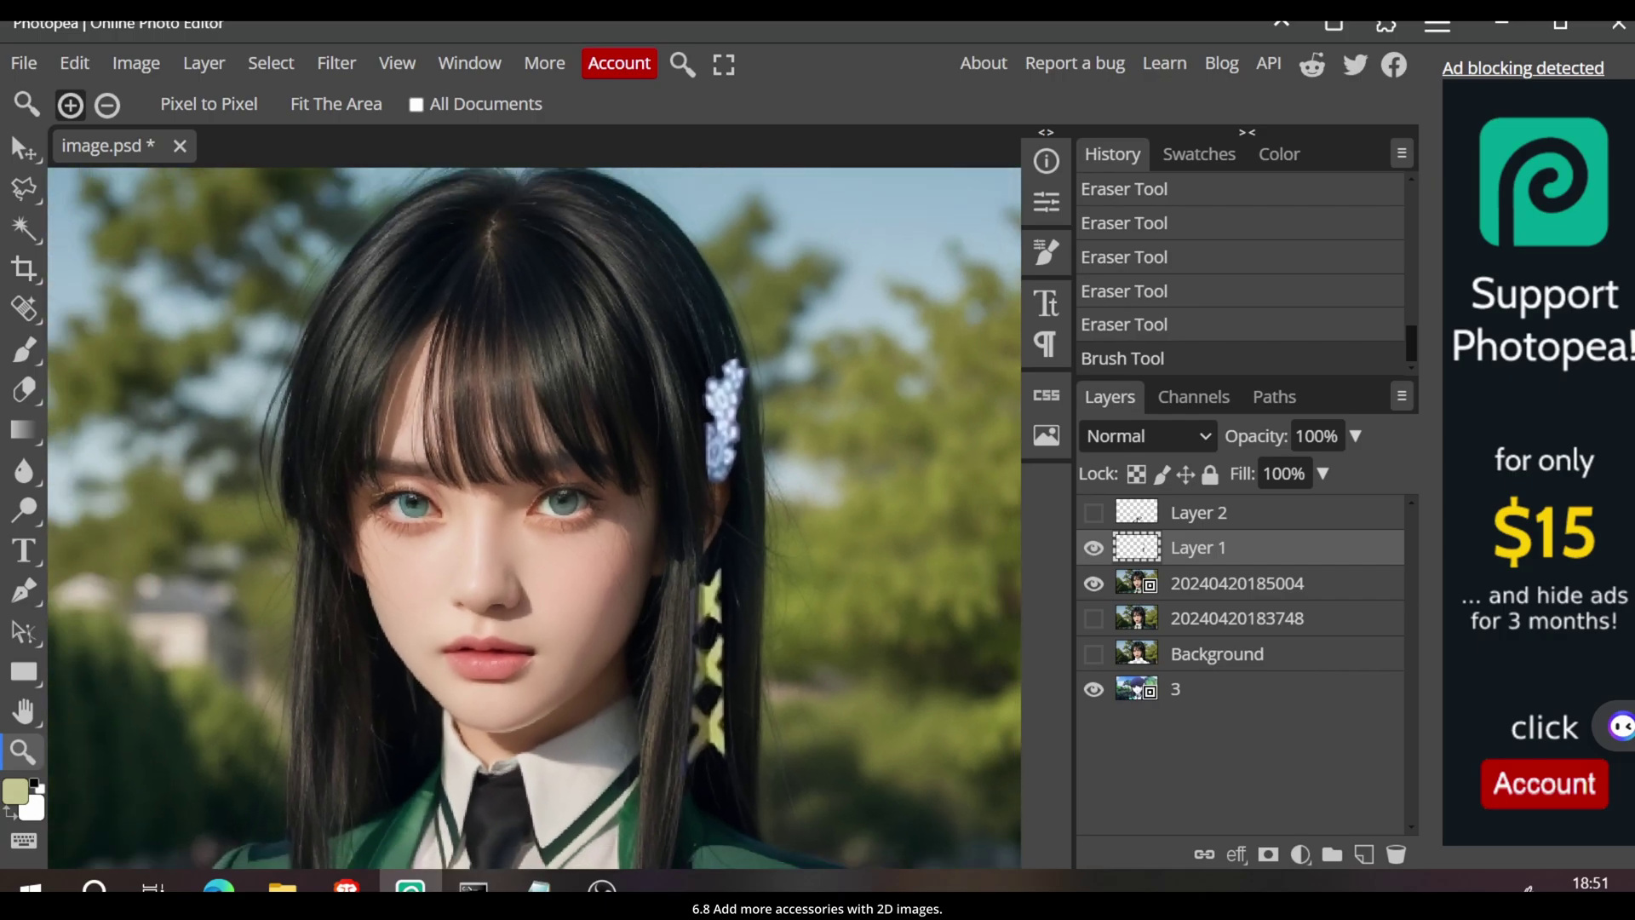
{"action": "scroll", "coordinate": [789, 587], "scroll_direction": "down", "scroll_amount": 3}
{"action": "scroll", "coordinate": [792, 584], "scroll_direction": "up", "scroll_amount": 3}
Flatten the image and copy the whole composite to the Inpaint canvas of Stable Diffusion web UI
{"action": "right_click", "coordinate": [1260, 547]}
{"action": "left_click", "coordinate": [1107, 801]}
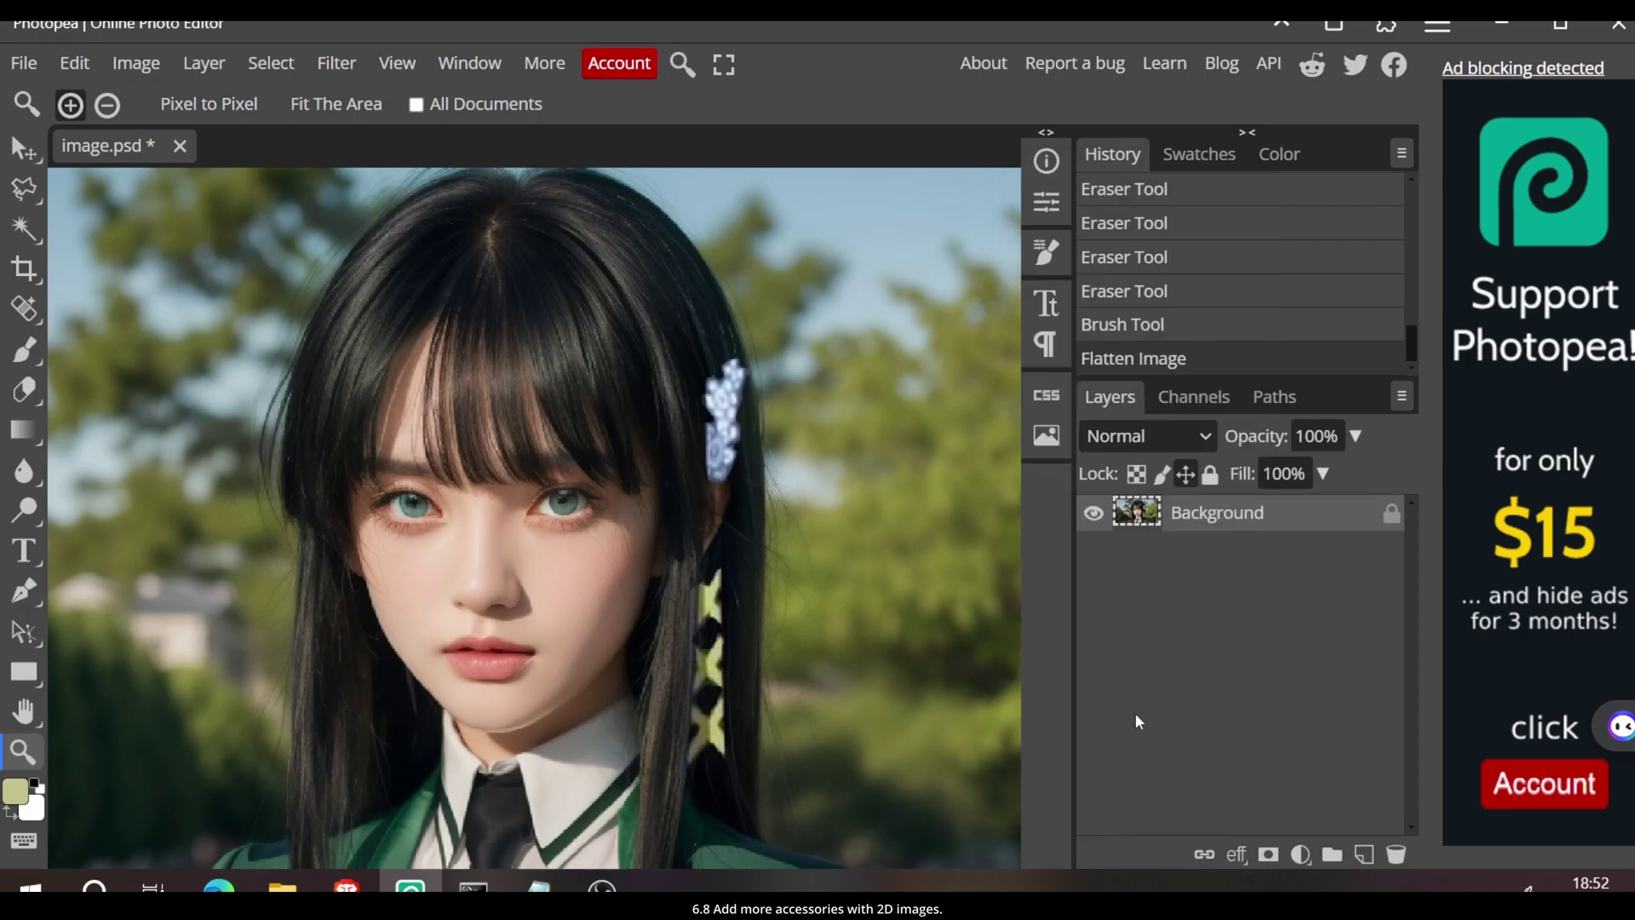
{"action": "key", "text": "ctrl+a"}
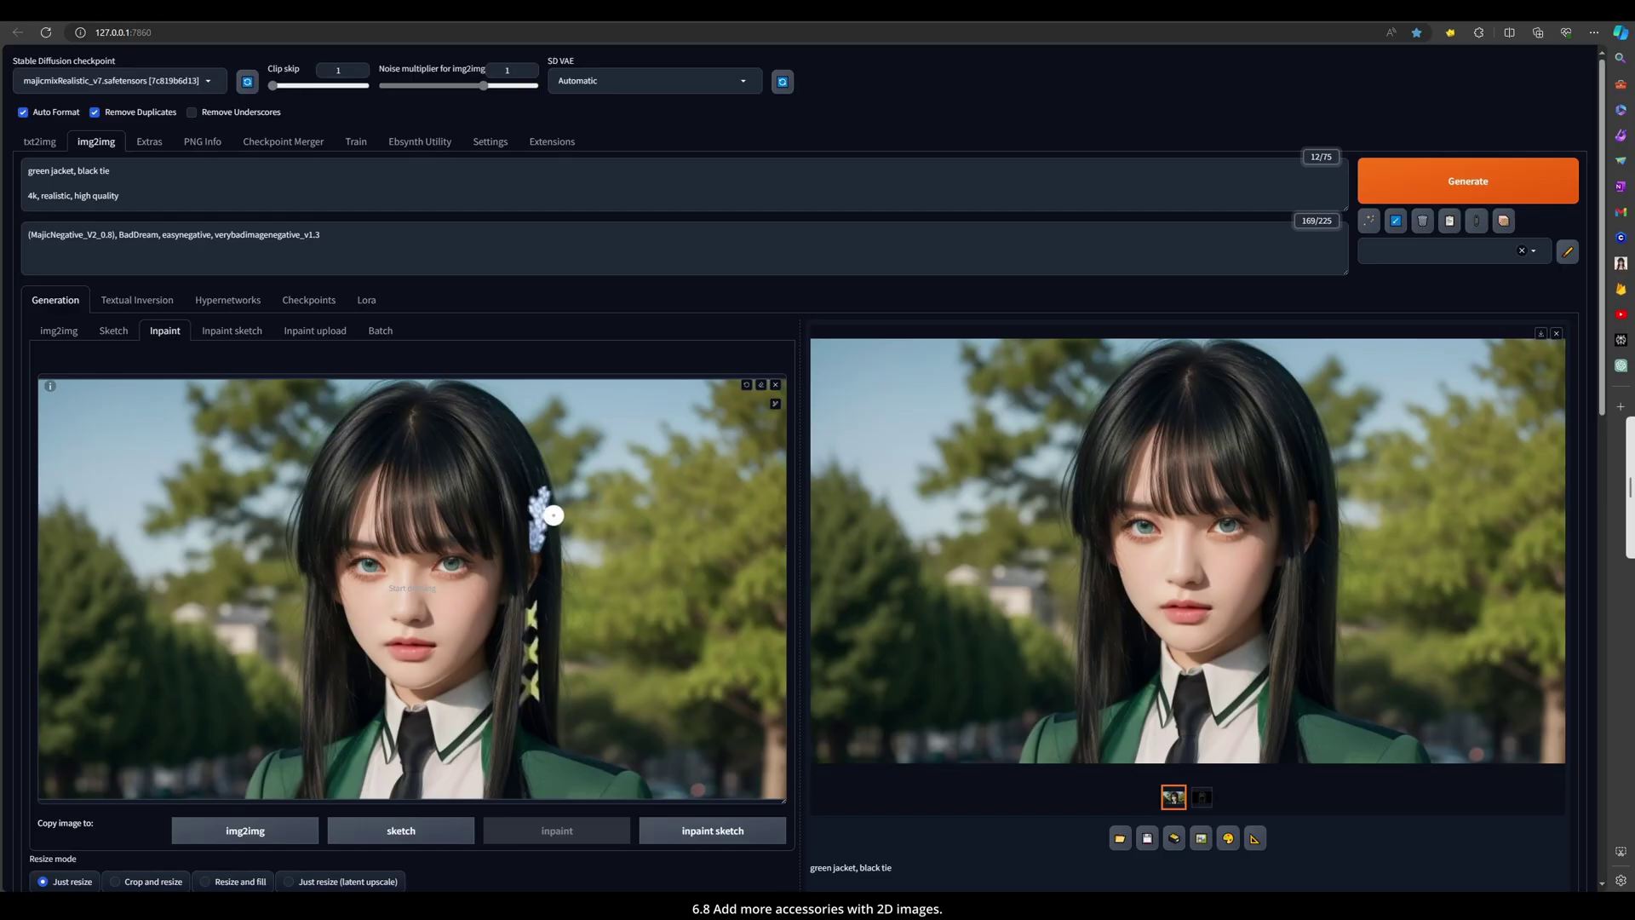
Mask the flower hair ornament and replace "green jacket, black tie" in the prompt with "hair hair ornament,"
{"action": "mouse_move", "coordinate": [545, 494]}
{"action": "left_mouse_down"}
{"action": "mouse_move", "coordinate": [539, 545]}
{"action": "mouse_move", "coordinate": [543, 494]}
{"action": "mouse_move", "coordinate": [545, 530]}
{"action": "left_mouse_up"}
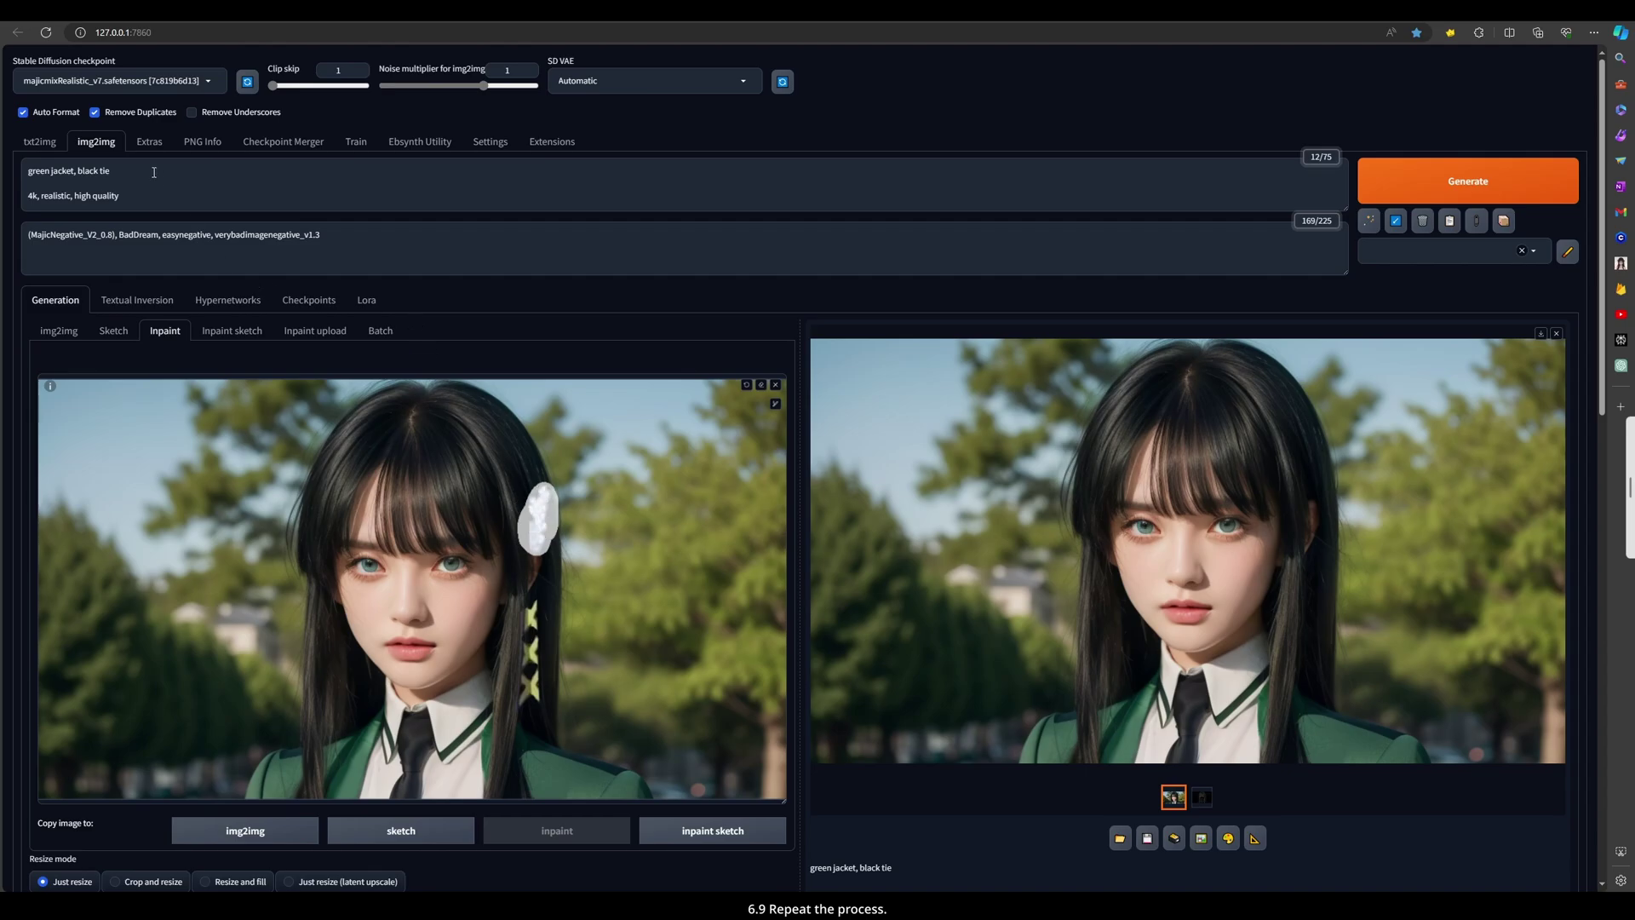
{"action": "left_click_drag", "start_coordinate": [154, 172], "coordinate": [2, 173]}
{"action": "type", "text": "hair acc"}
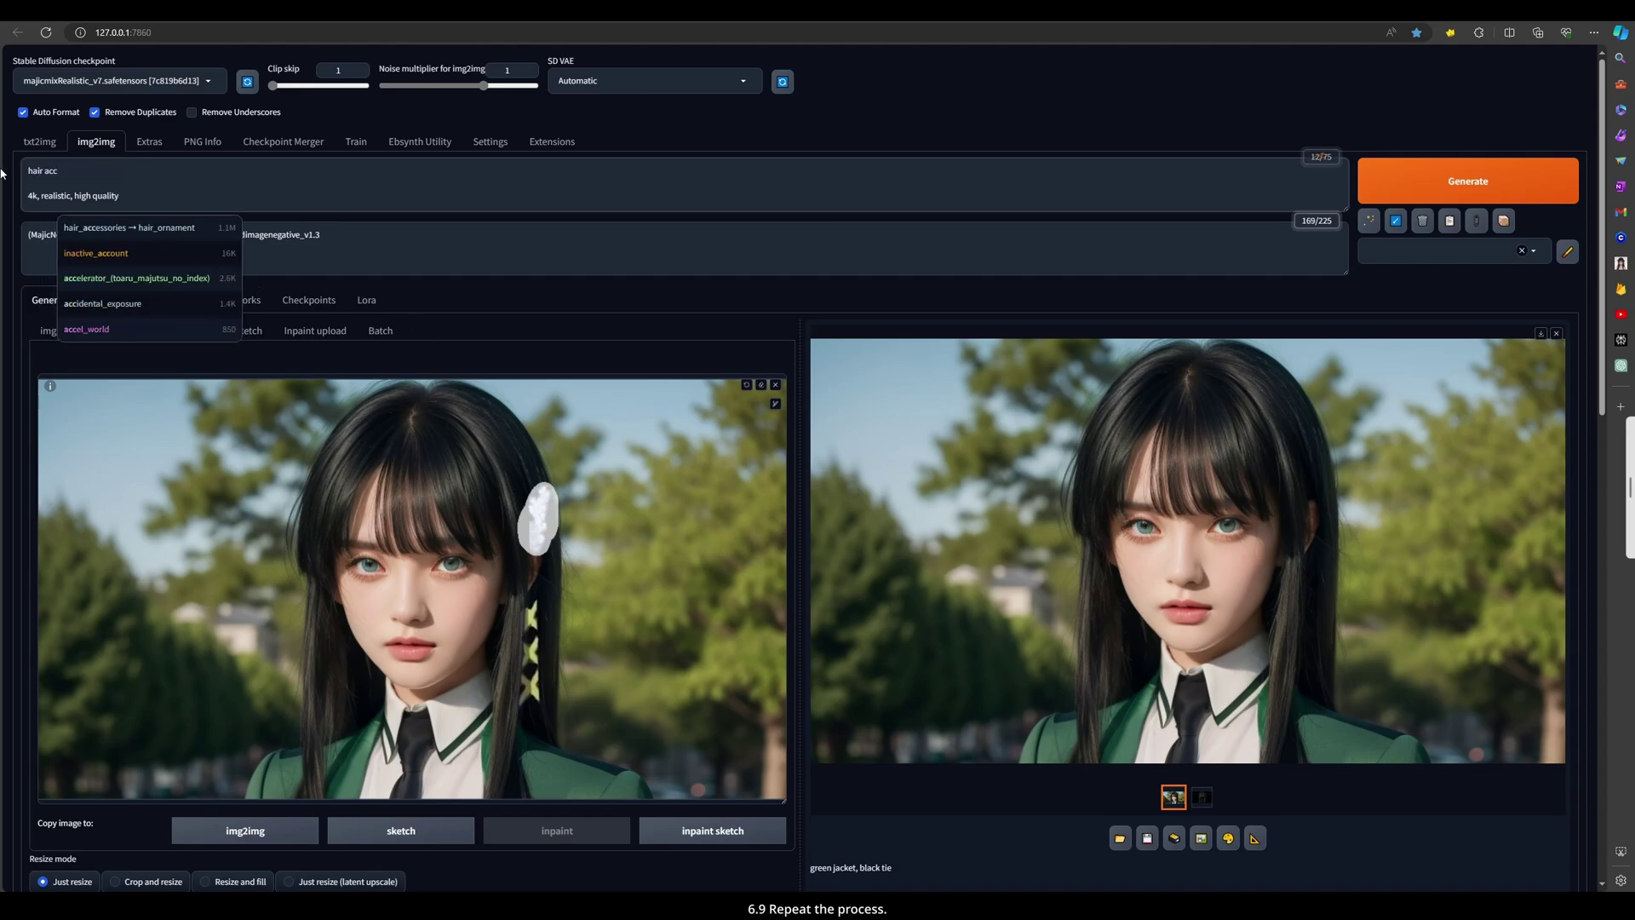
{"action": "left_click", "coordinate": [100, 227]}
Set the denoising strength to 0.29 and generate the inpainted hair ornament
{"action": "scroll", "coordinate": [522, 294], "scroll_direction": "down", "scroll_amount": 9}
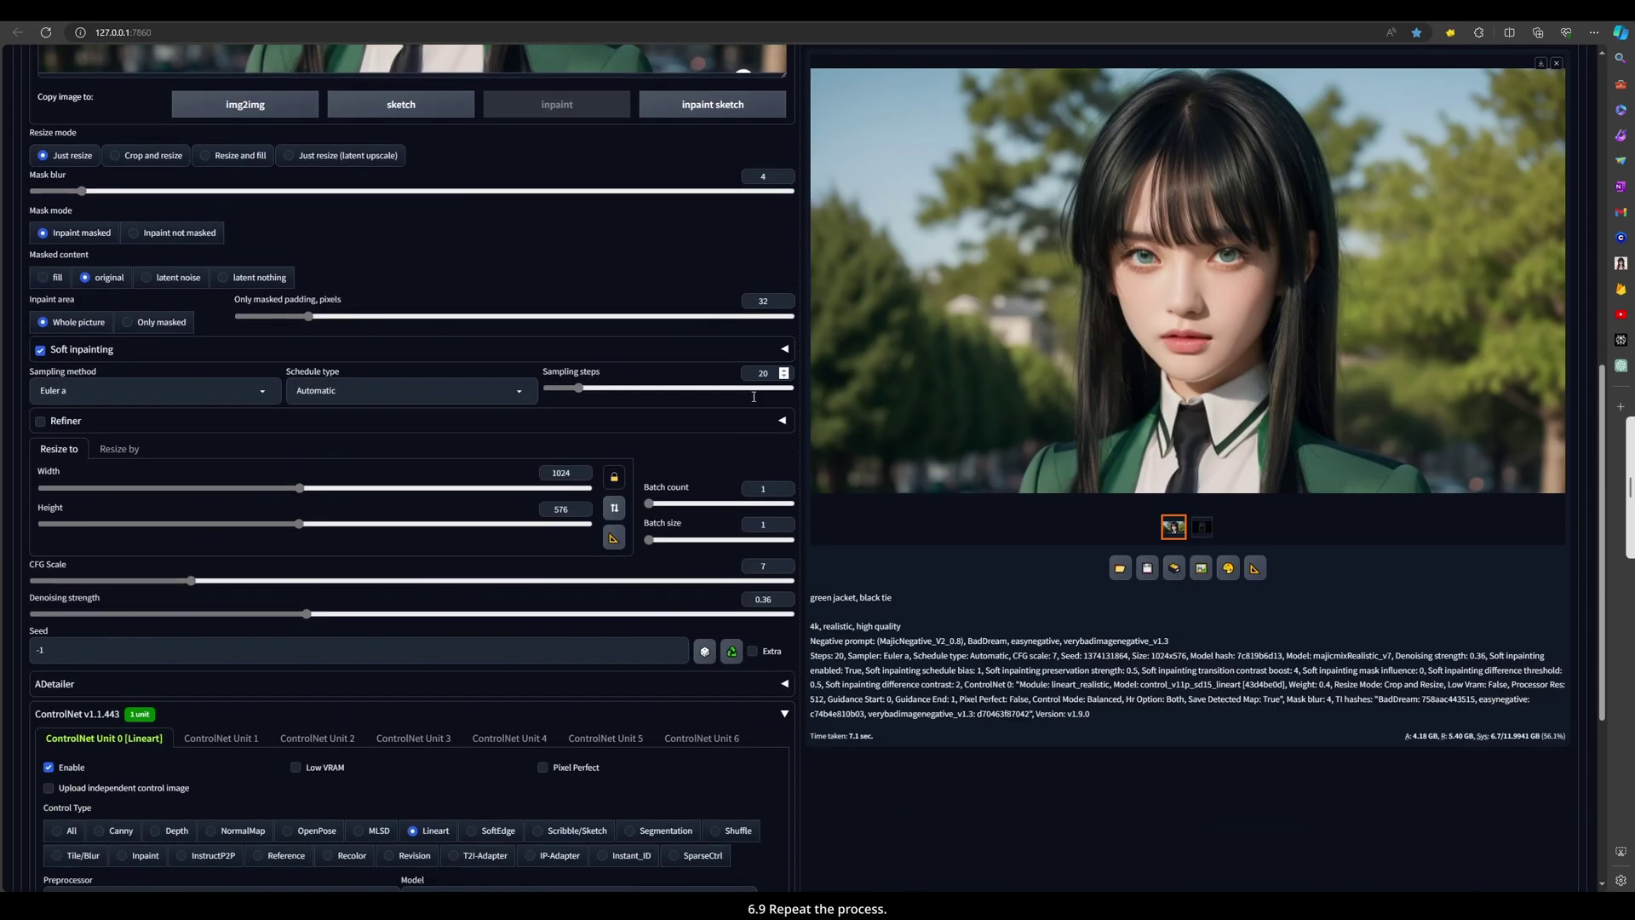
{"action": "scroll", "coordinate": [317, 595], "scroll_direction": "down", "scroll_amount": 4}
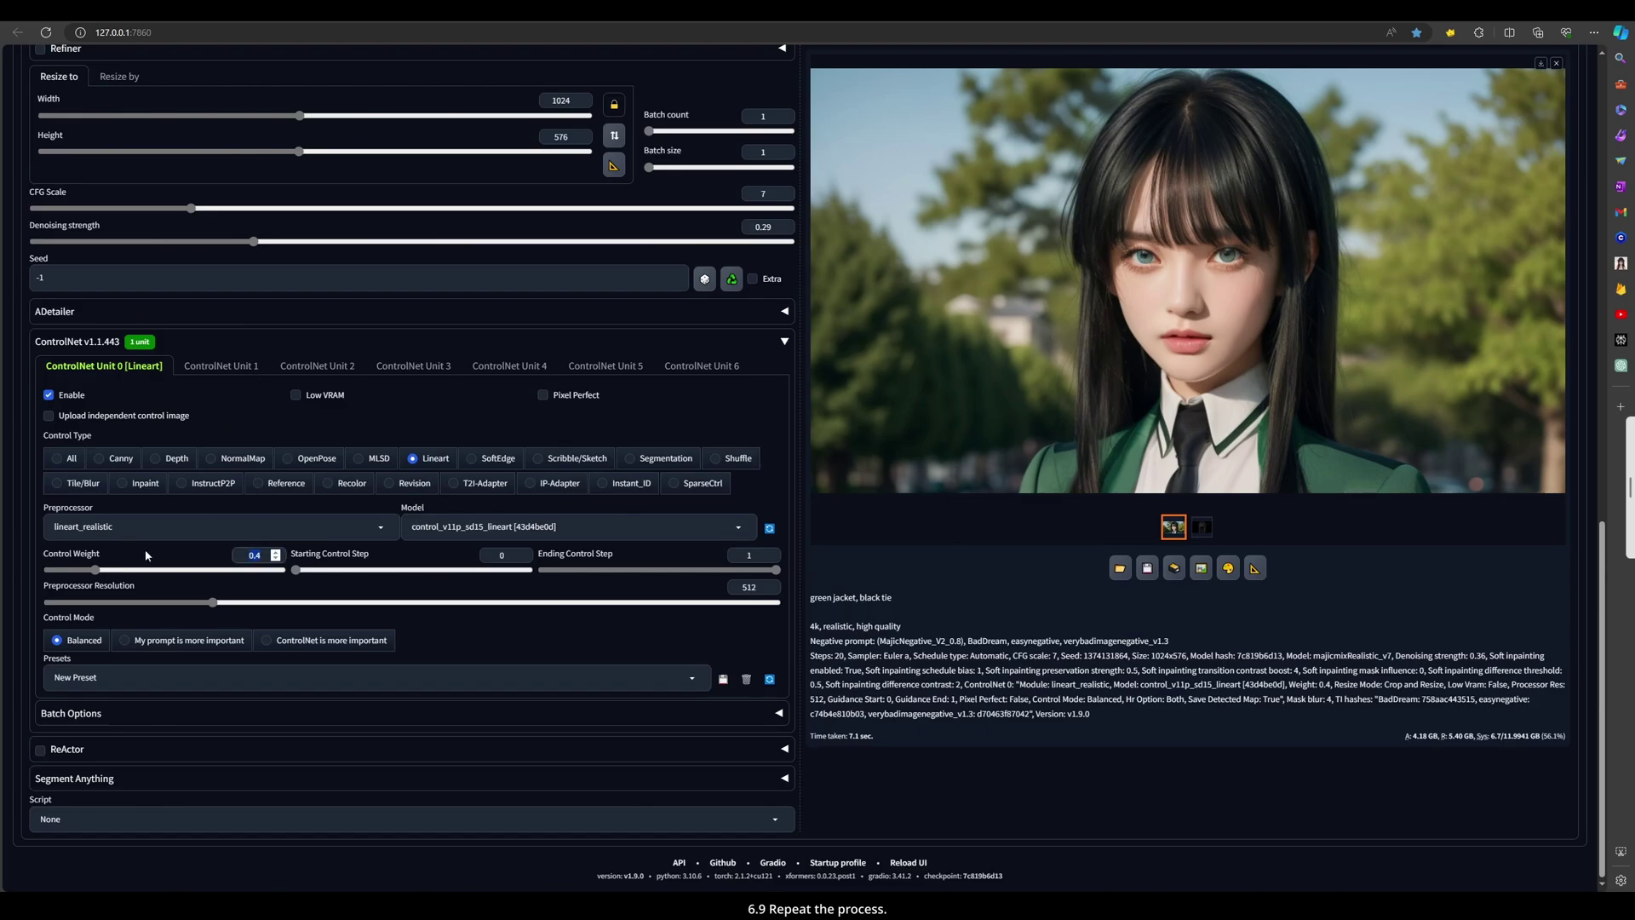
{"action": "scroll", "coordinate": [1035, 564], "scroll_direction": "up", "scroll_amount": 10}
{"action": "scroll", "coordinate": [1034, 564], "scroll_direction": "up", "scroll_amount": 3}
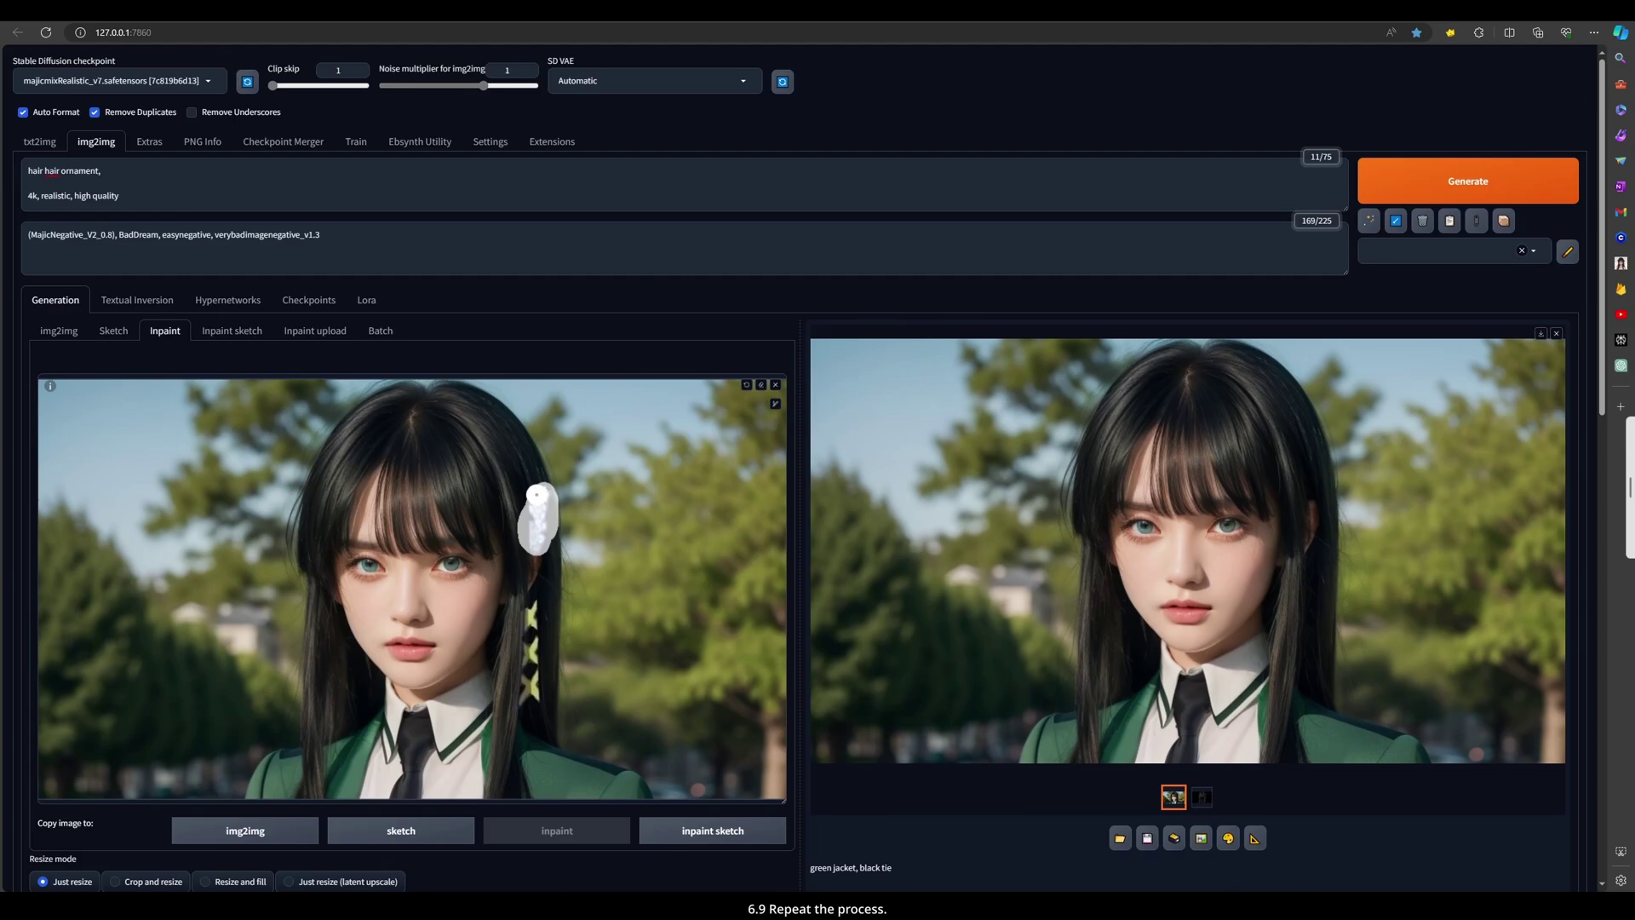
{"action": "left_click", "coordinate": [1377, 184]}
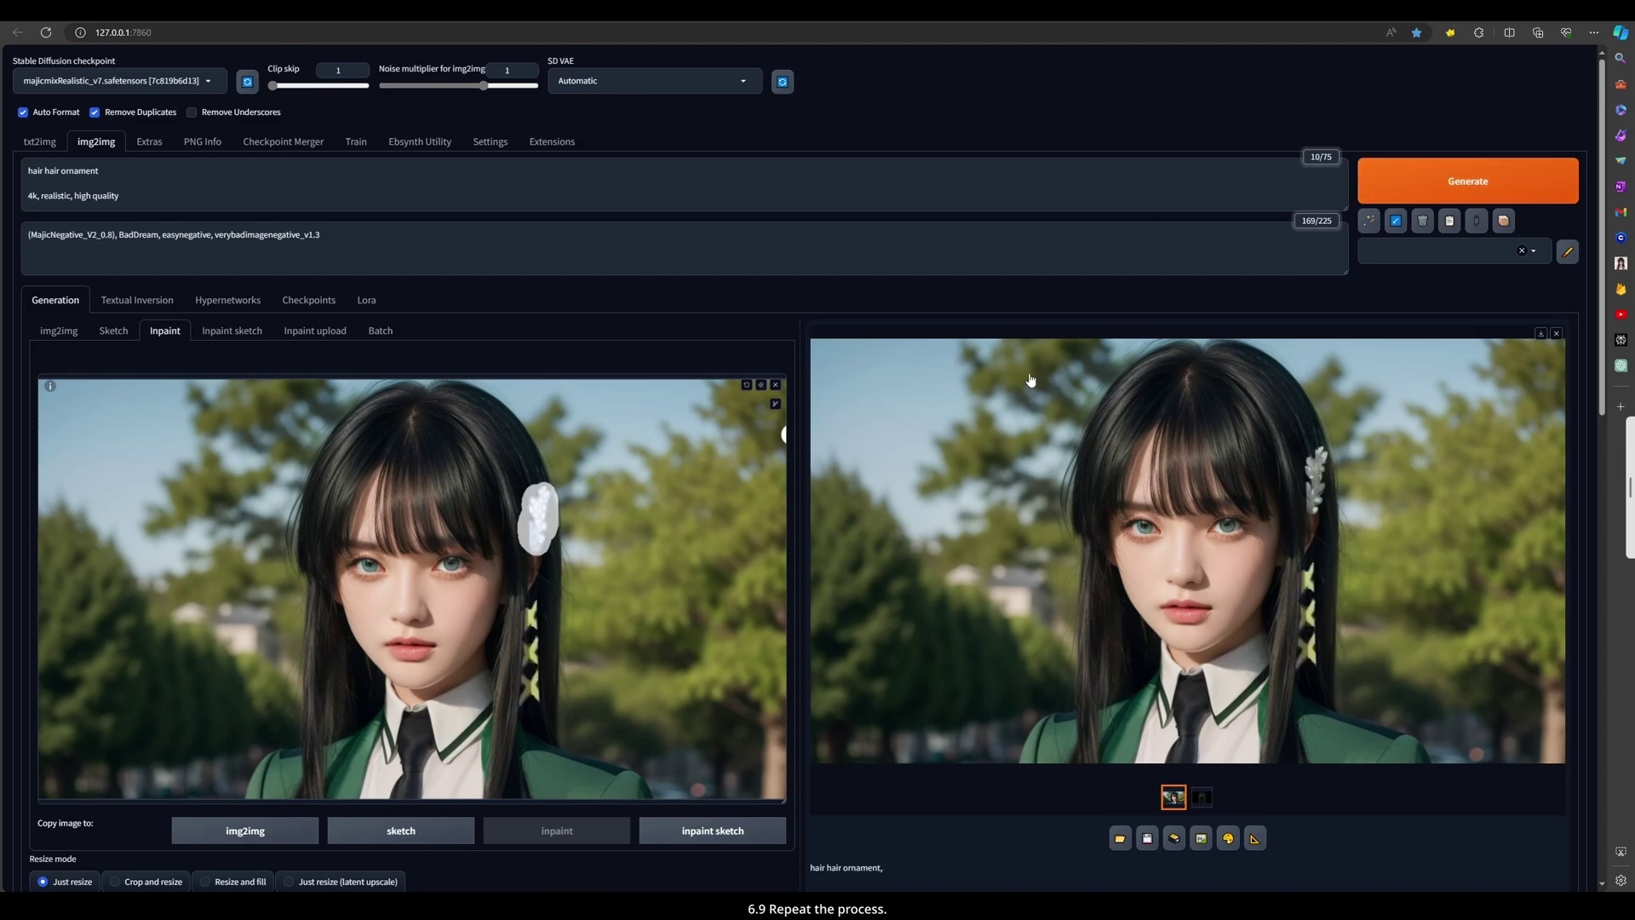
Raise the denoising strength to 0.44, regenerate the flower hair ornament, and check the result full size
{"action": "left_click", "coordinate": [1216, 457]}
{"action": "left_click", "coordinate": [1324, 451]}
{"action": "scroll", "coordinate": [440, 666], "scroll_direction": "down", "scroll_amount": 8}
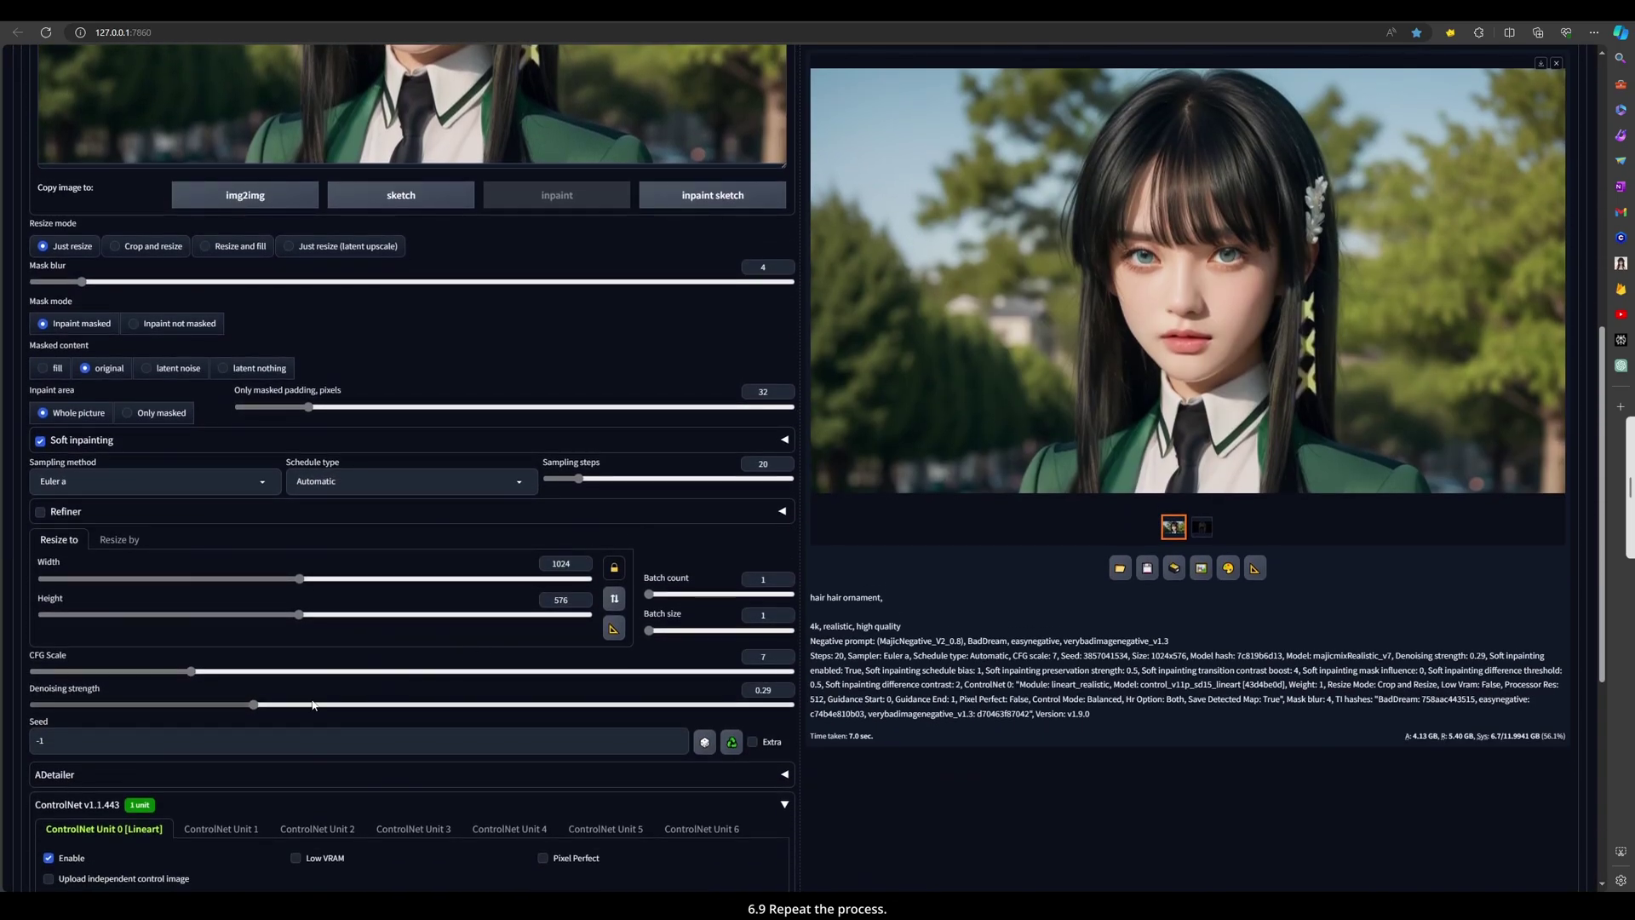
{"action": "left_click_drag", "start_coordinate": [254, 704], "coordinate": [366, 704]}
{"action": "scroll", "coordinate": [576, 682], "scroll_direction": "up", "scroll_amount": 10}
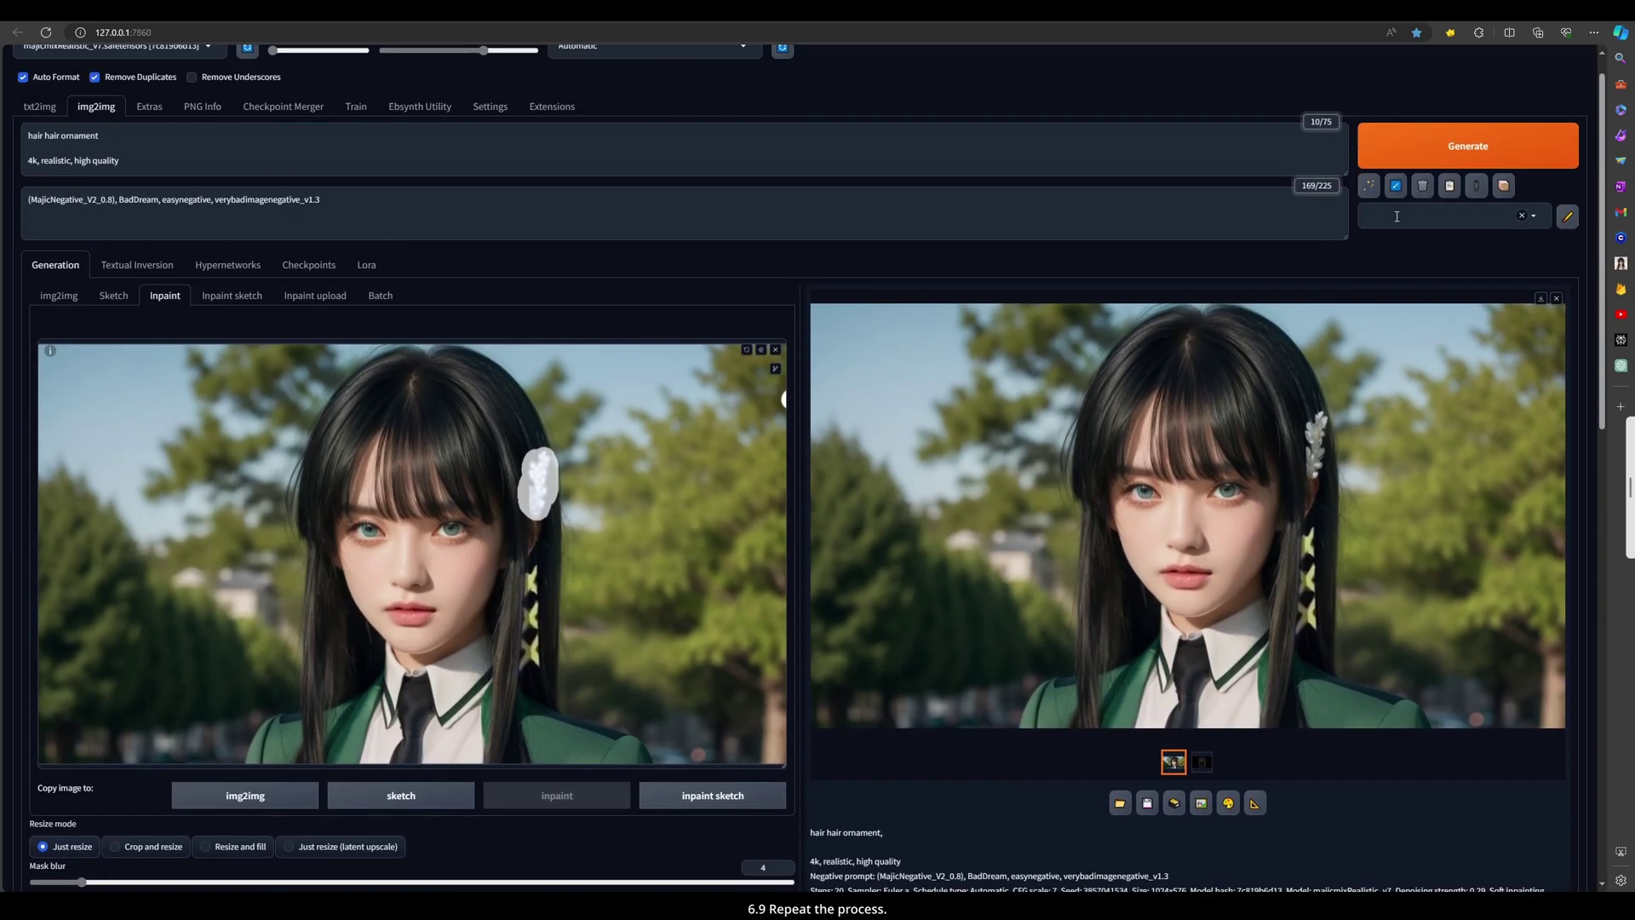
{"action": "left_click", "coordinate": [1505, 171]}
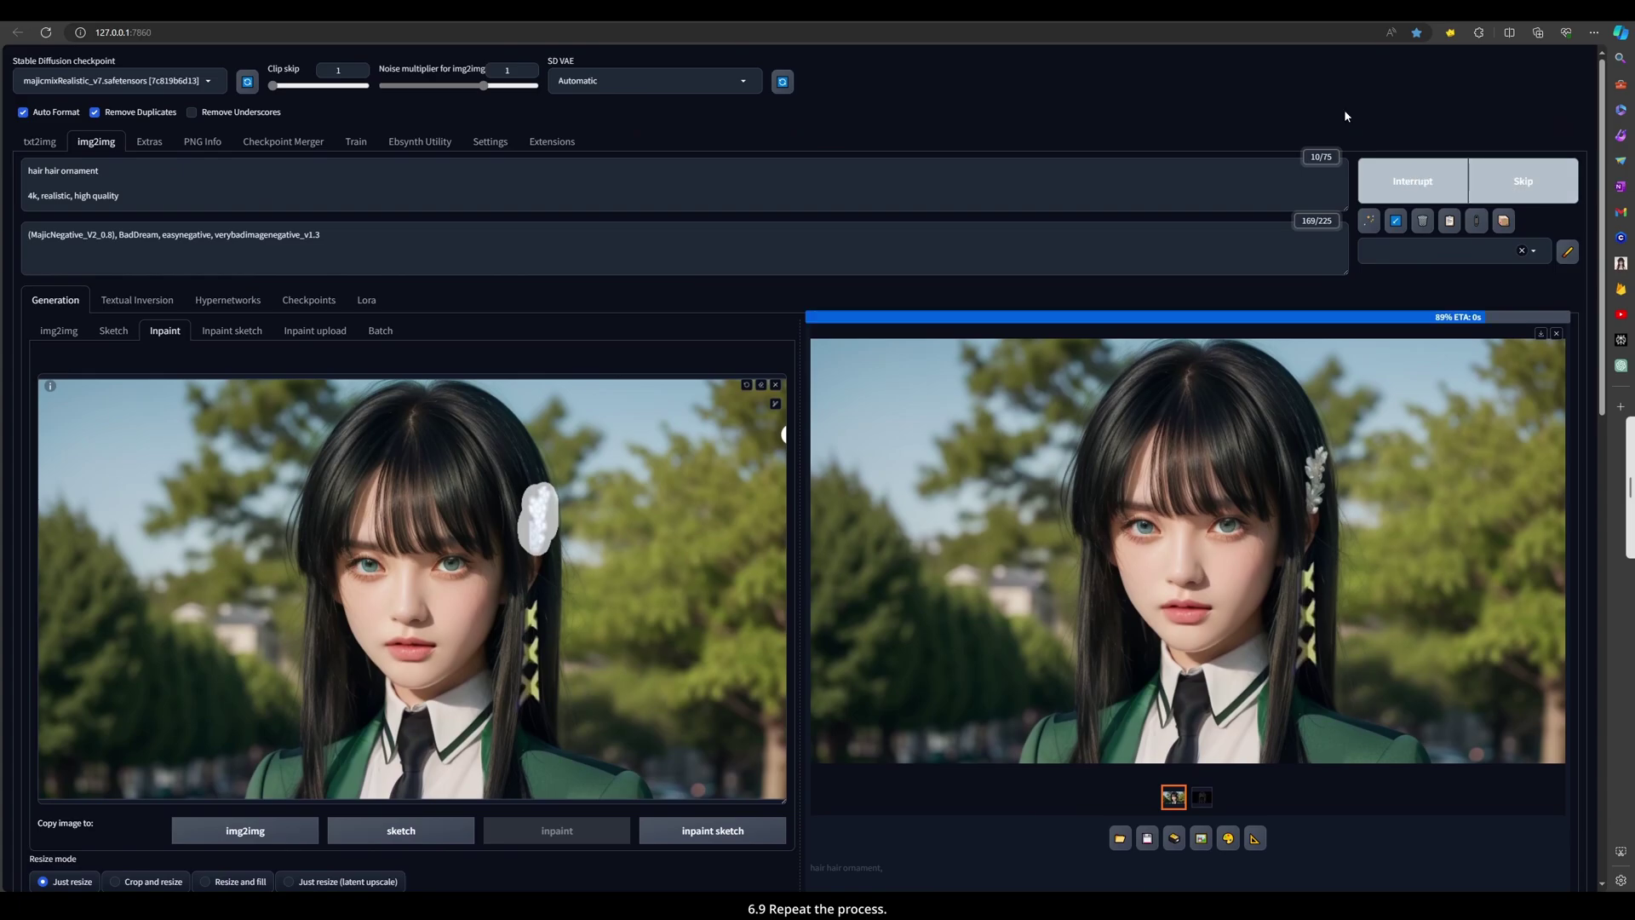
{"action": "left_click", "coordinate": [1286, 426]}
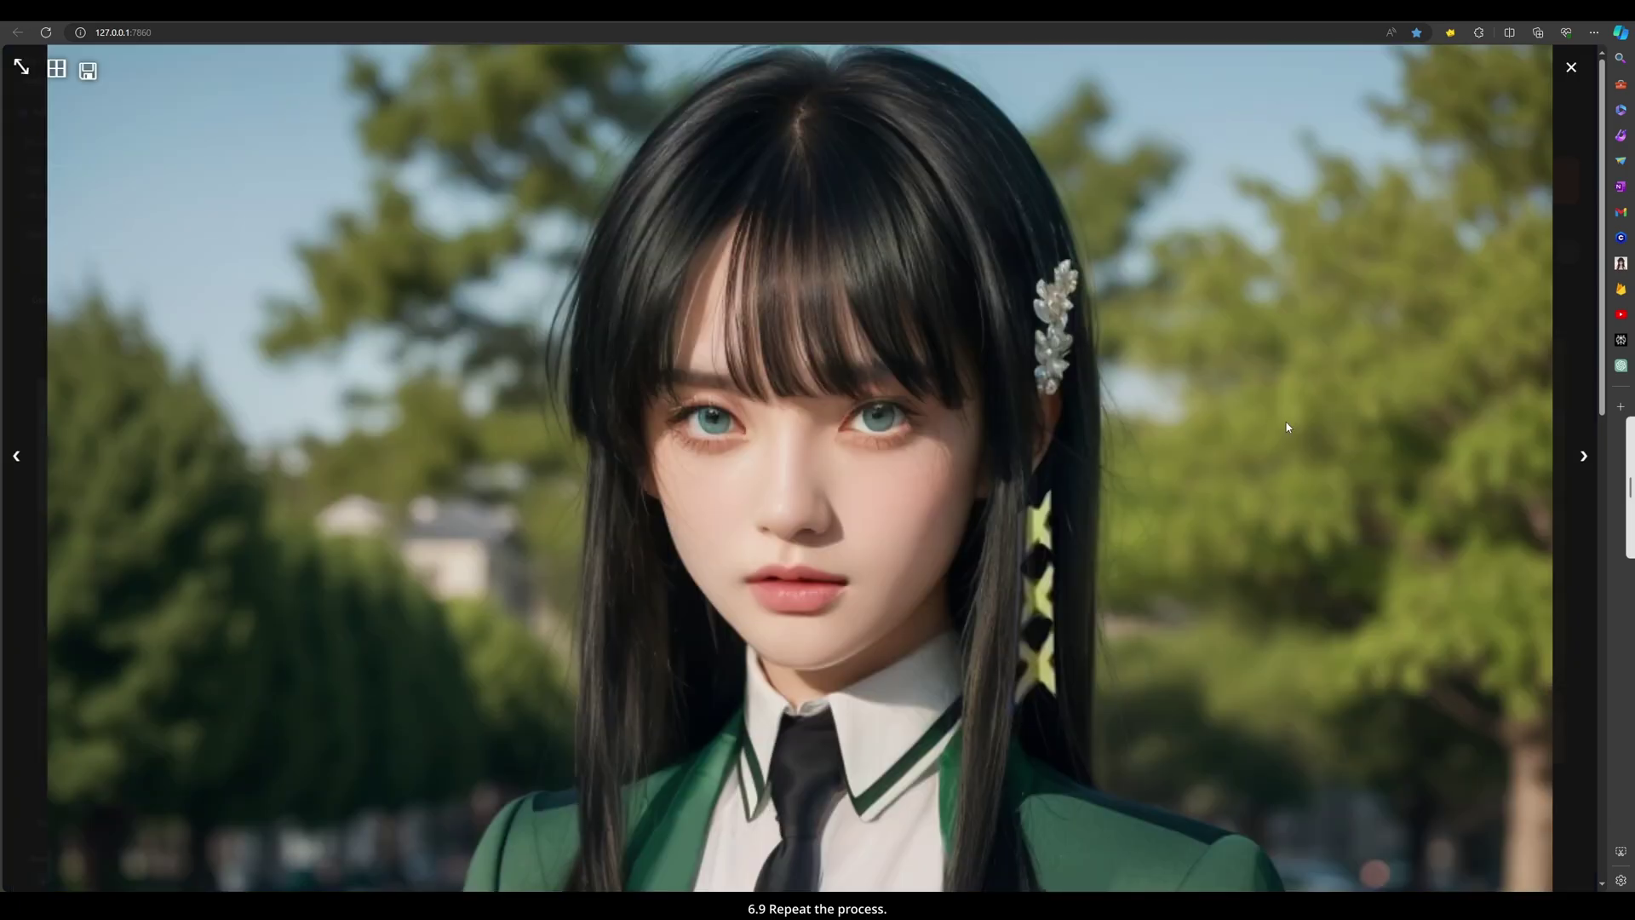
{"action": "left_click", "coordinate": [1287, 427]}
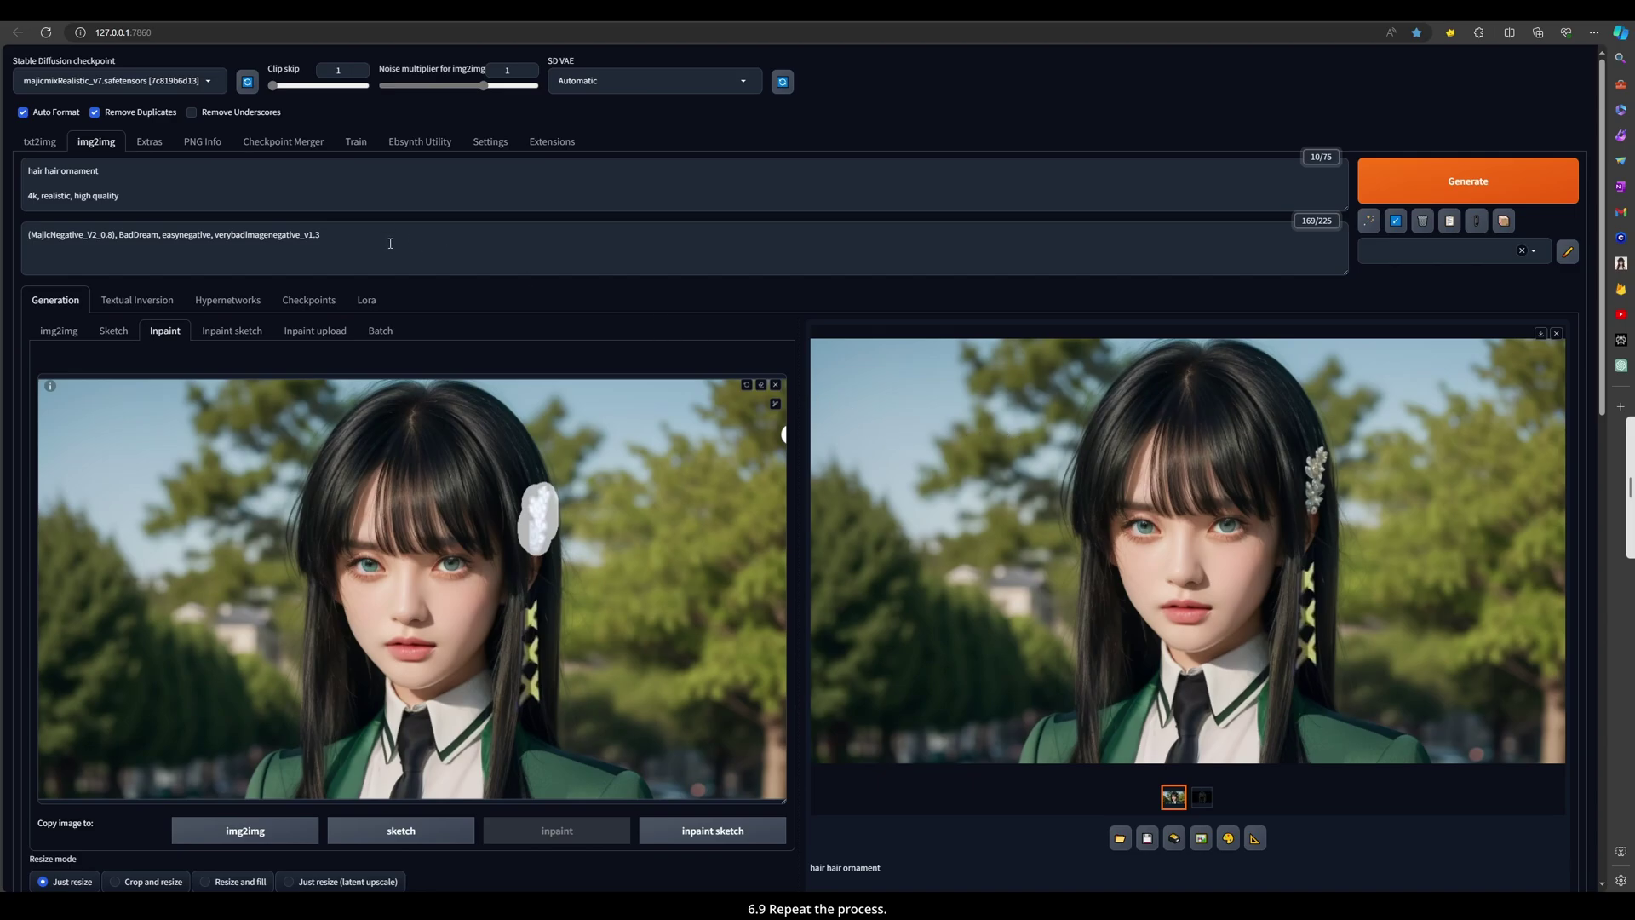
Load the latest result onto the Inpaint canvas and mask only the hanging hair ribbon
{"action": "scroll", "coordinate": [632, 524], "scroll_direction": "down", "scroll_amount": 2}
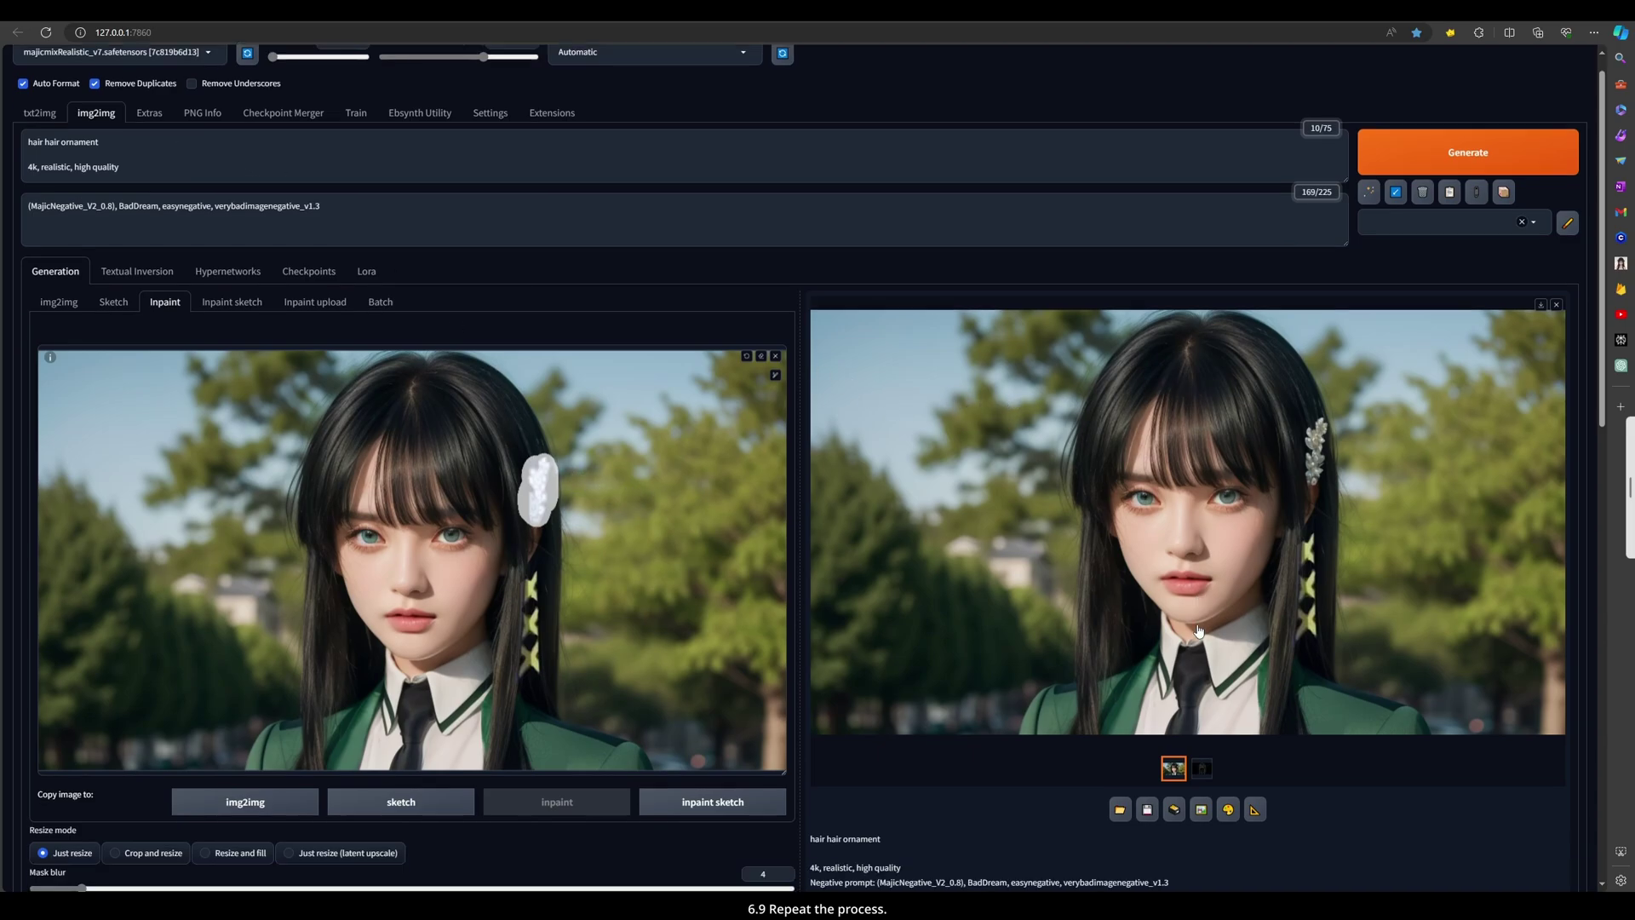
{"action": "left_click_drag", "start_coordinate": [1116, 391], "coordinate": [422, 491]}
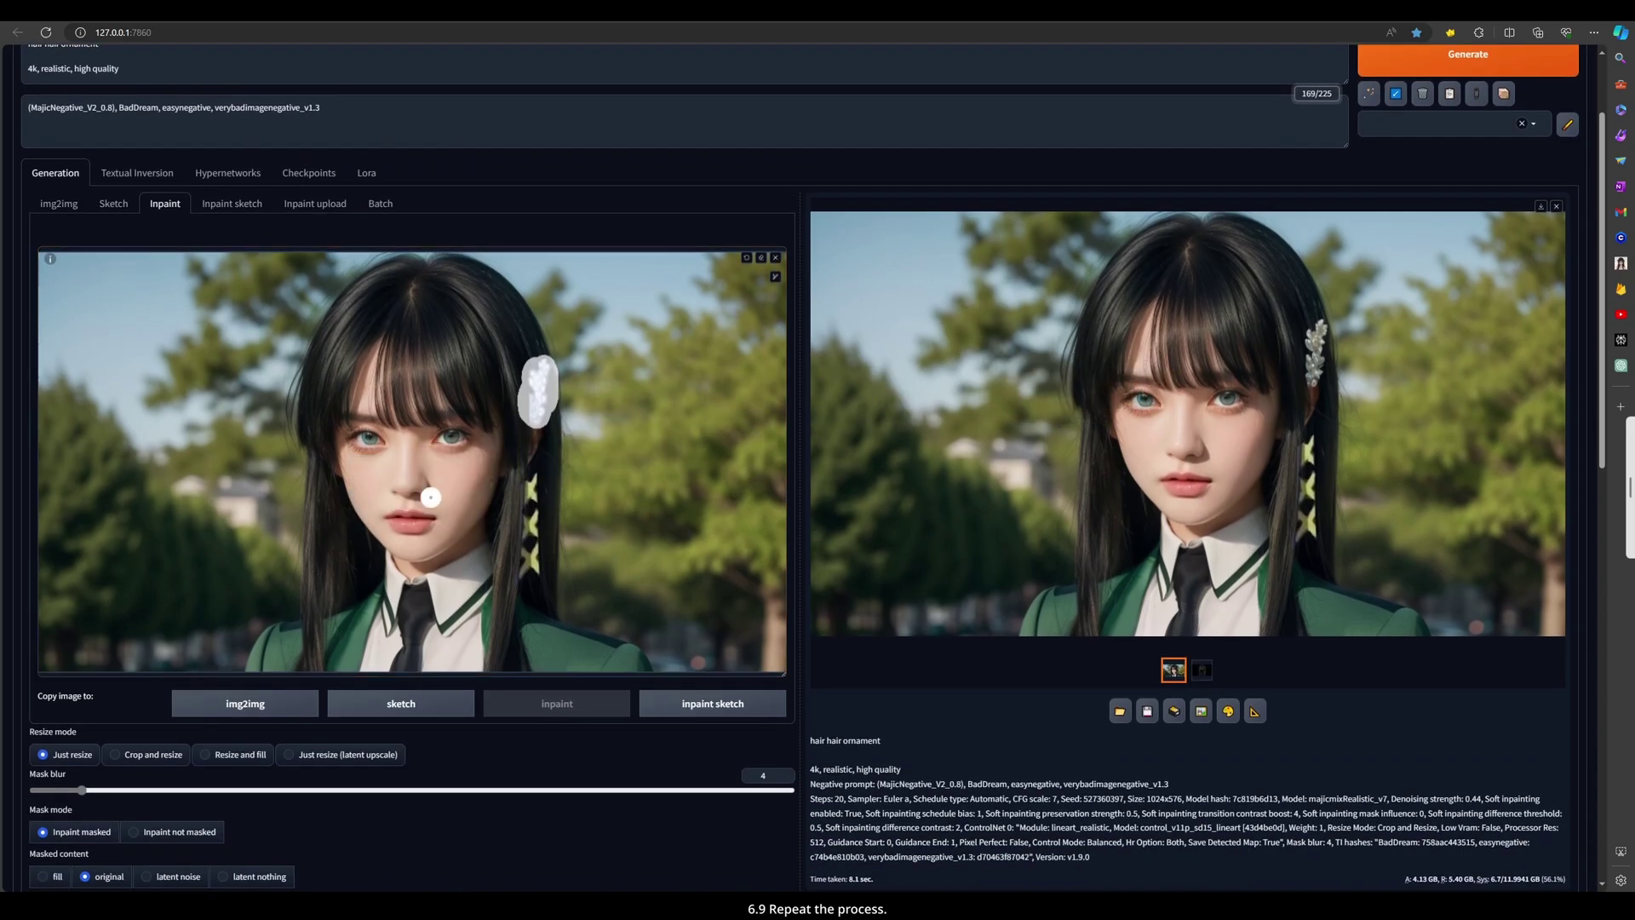
{"action": "left_click", "coordinate": [760, 257]}
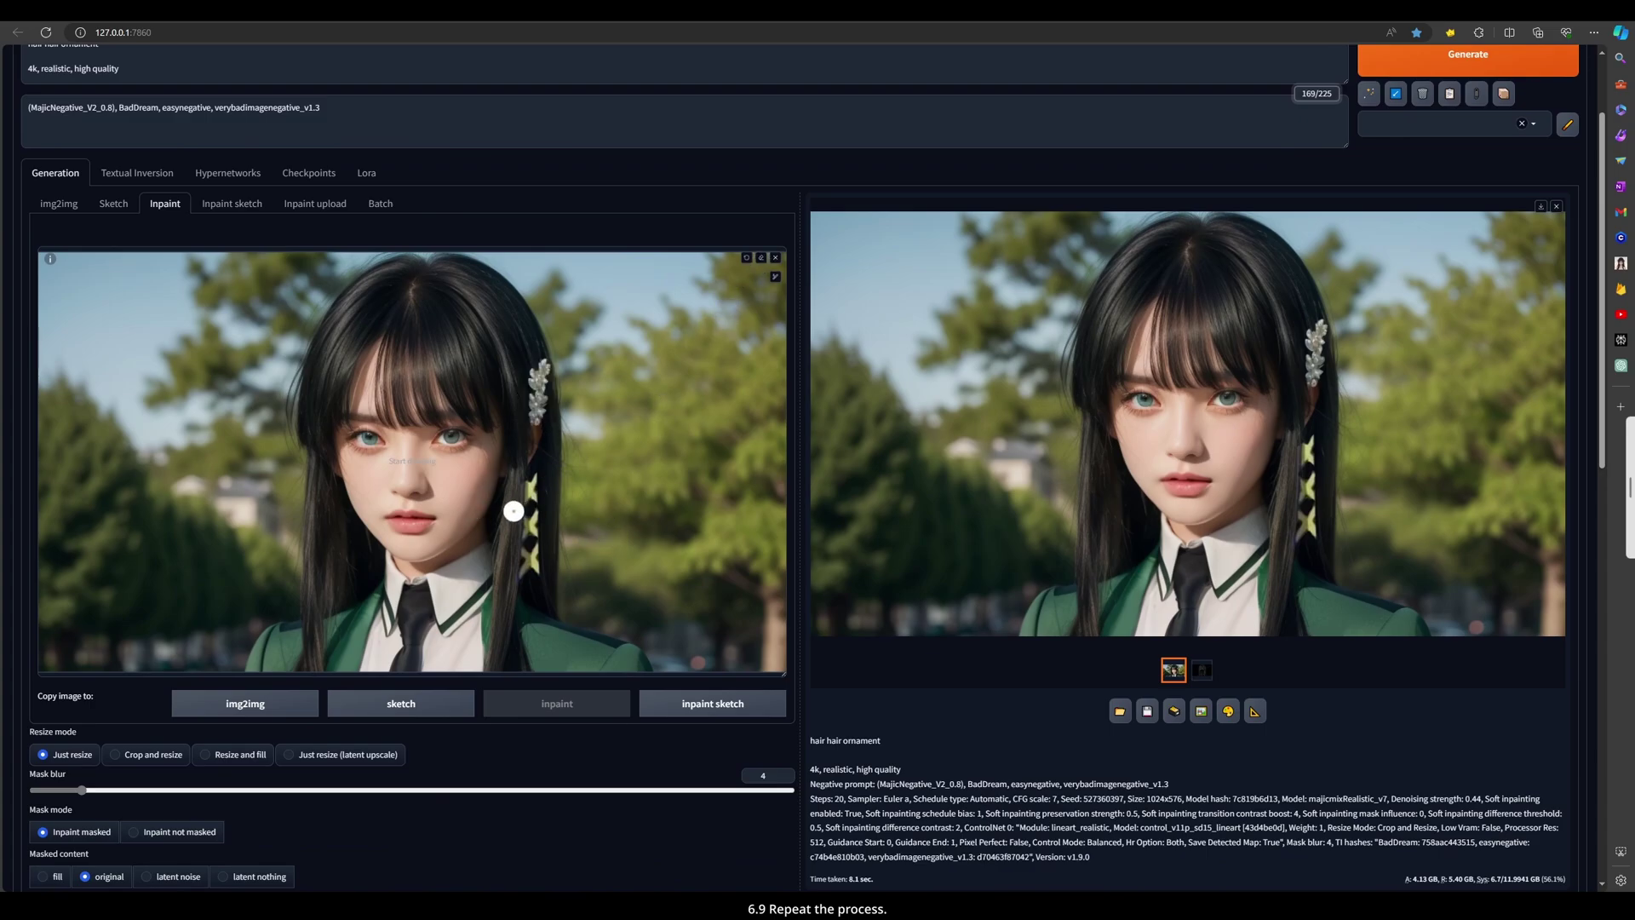
{"action": "left_click_drag", "start_coordinate": [532, 481], "coordinate": [530, 576]}
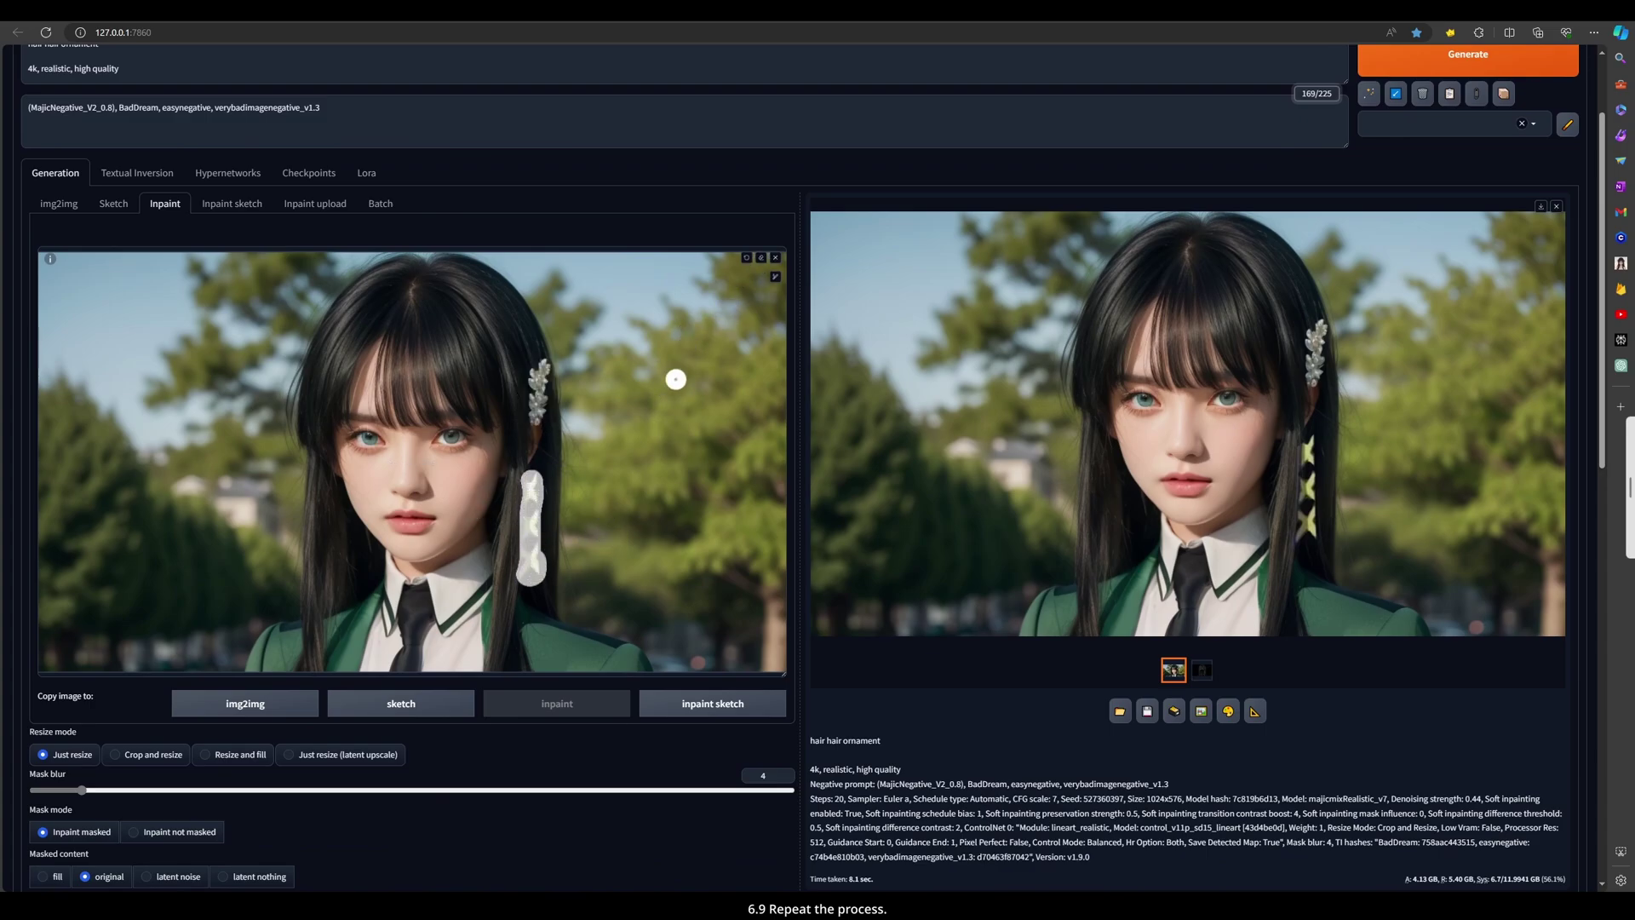
Lower the denoising strength and generate the inpainted hanging hair ribbon
{"action": "scroll", "coordinate": [394, 668], "scroll_direction": "down", "scroll_amount": 6}
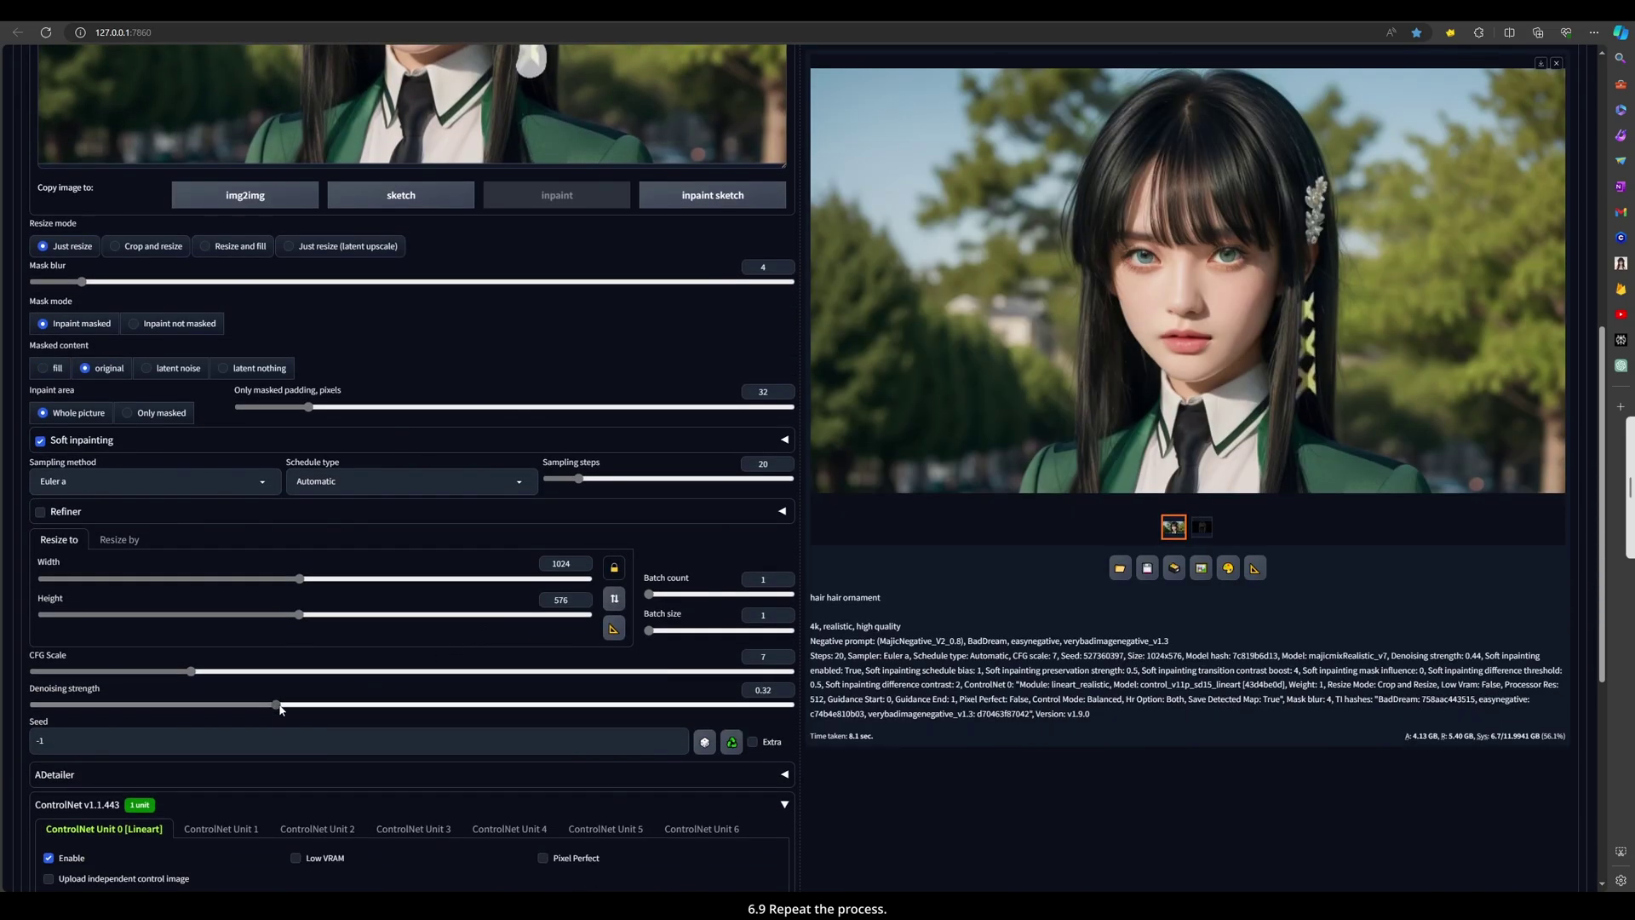
{"action": "left_click", "coordinate": [263, 705]}
{"action": "scroll", "coordinate": [264, 707], "scroll_direction": "up", "scroll_amount": 8}
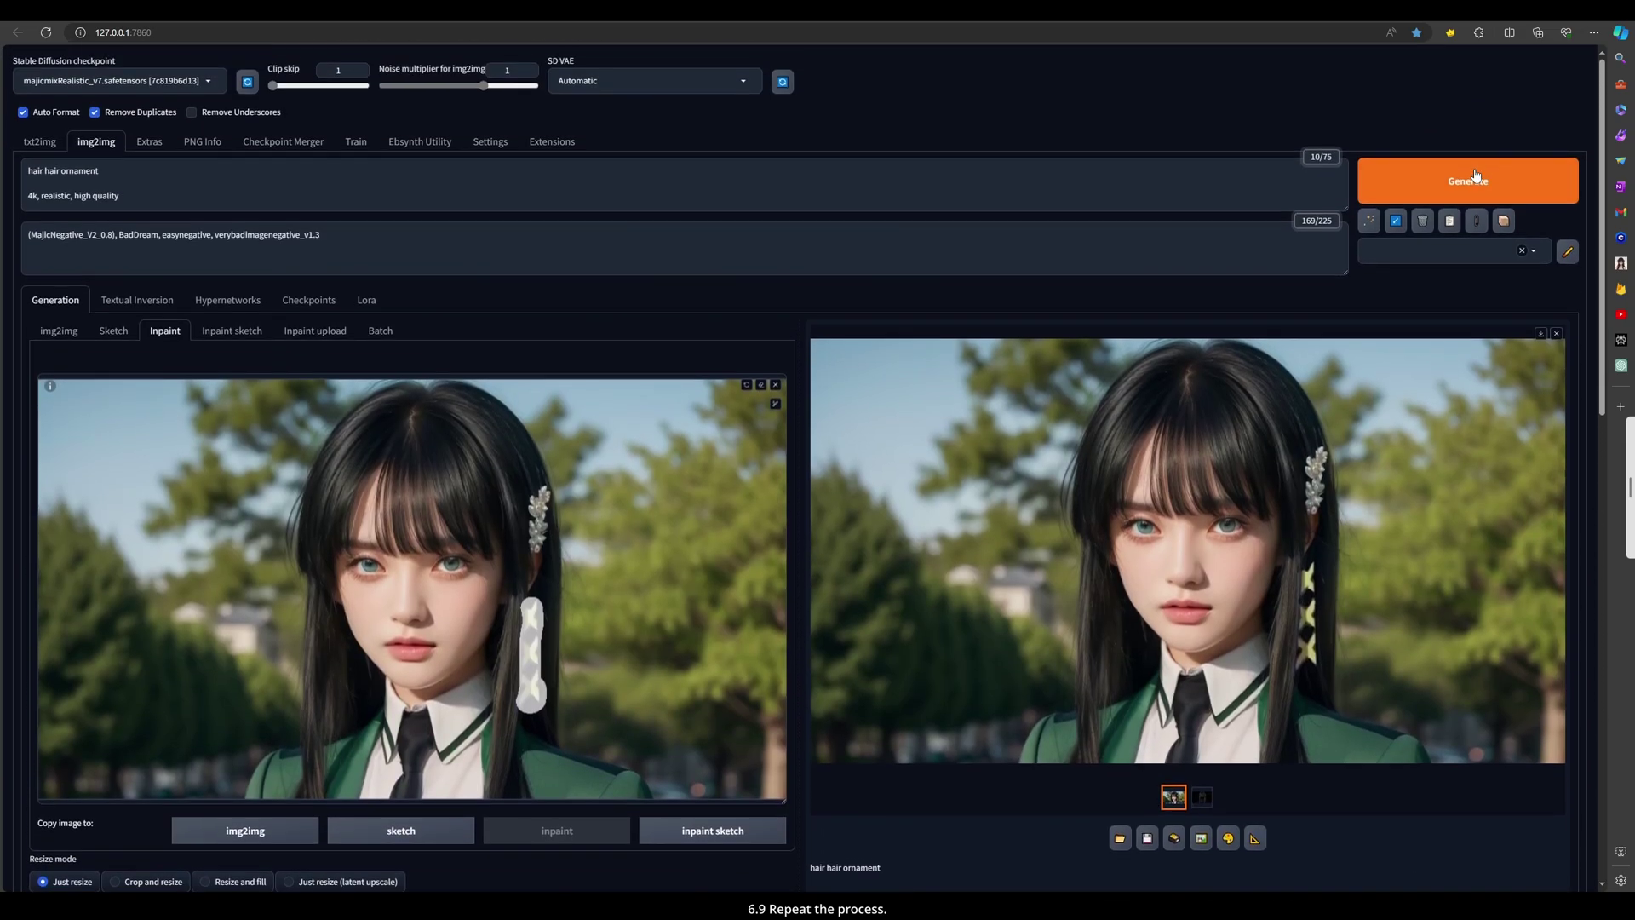
{"action": "left_click", "coordinate": [1467, 181]}
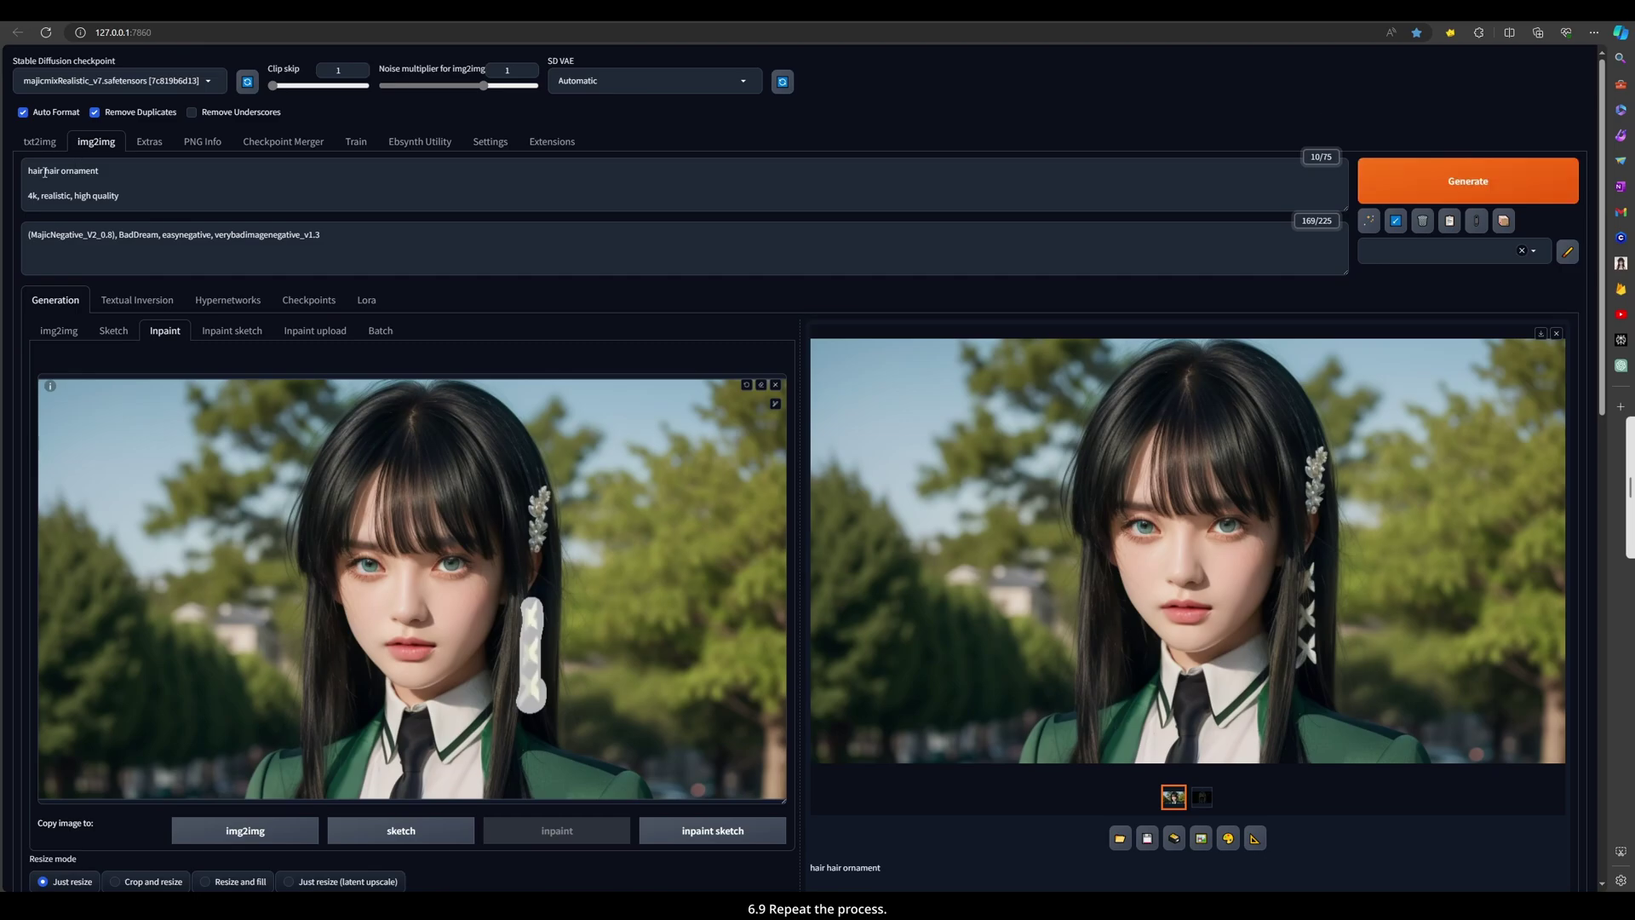
Change the first prompt line to "yellow hair ornament" and regenerate the masked ribbon
{"action": "left_click_drag", "start_coordinate": [44, 170], "coordinate": [28, 183]}
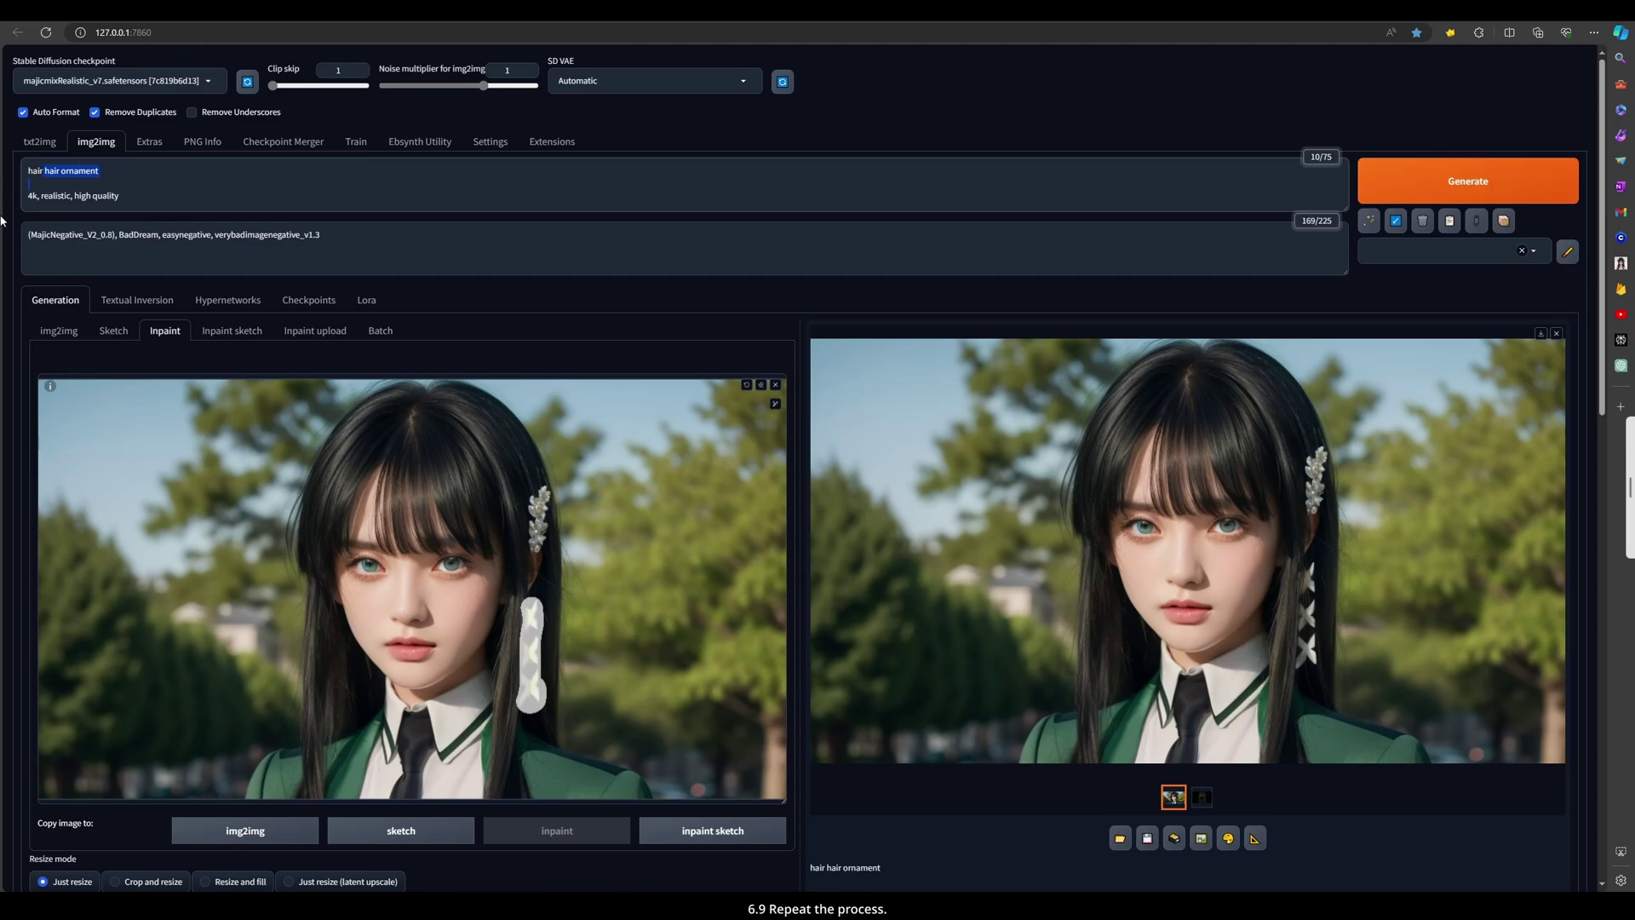
{"action": "left_click", "coordinate": [65, 197]}
{"action": "key", "text": "BackSpace"}
{"action": "key", "text": "BackSpace"}
{"action": "key", "text": "BackSpace"}
{"action": "key", "text": "BackSpace"}
{"action": "key", "text": "BackSpace"}
{"action": "type", "text": "ye"}
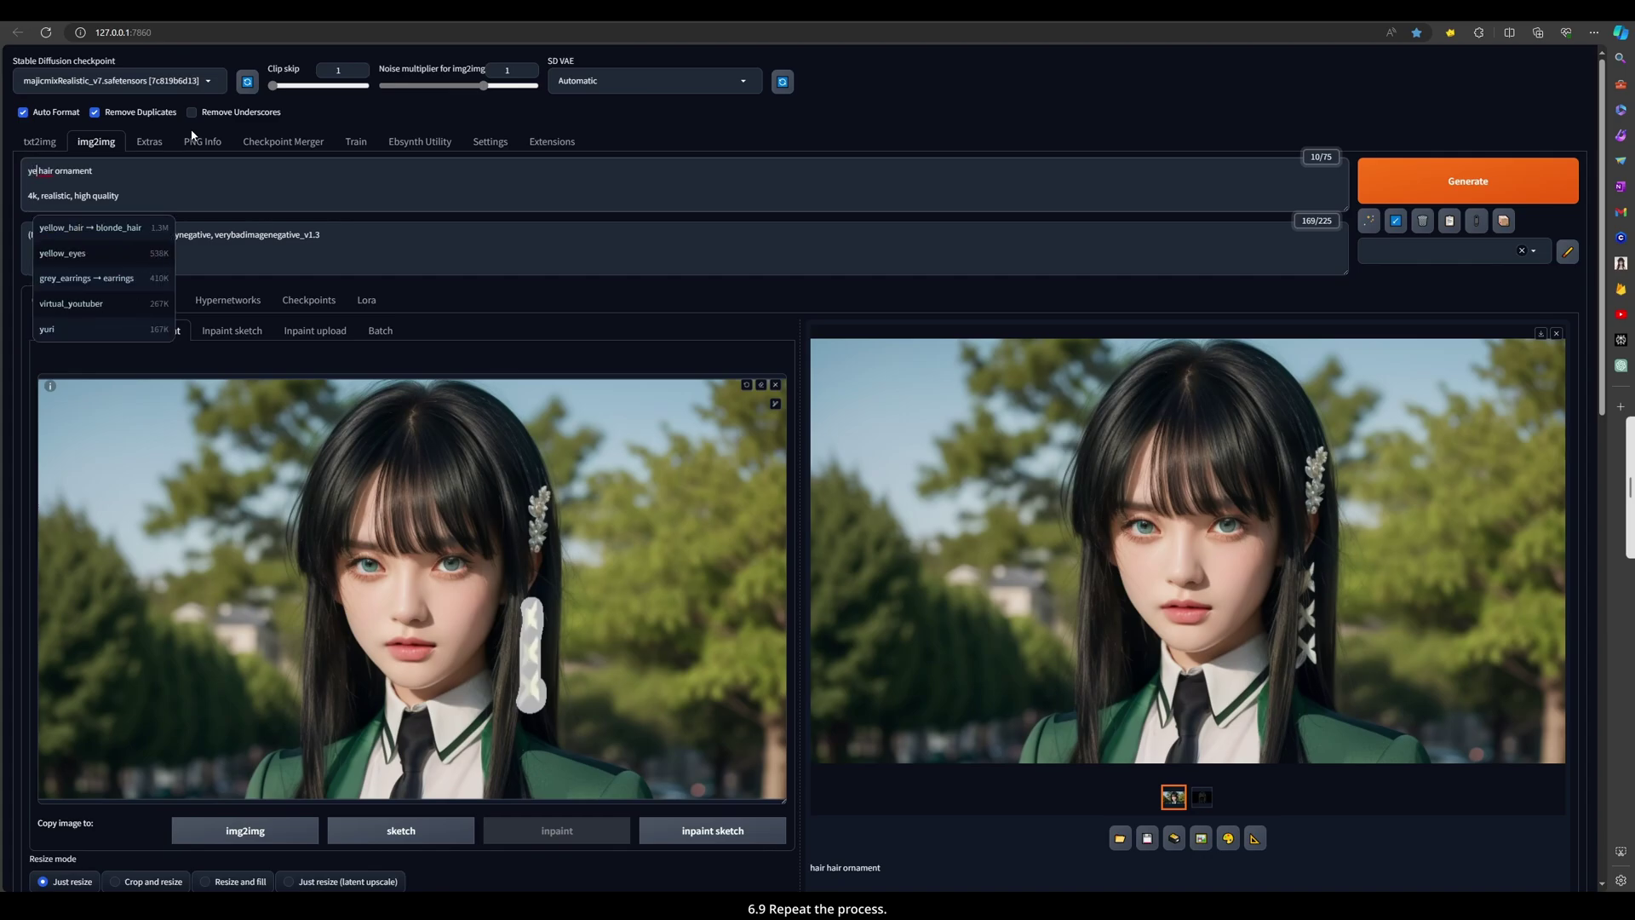
{"action": "type", "text": "llow"}
{"action": "key", "text": "ctrl+Return"}
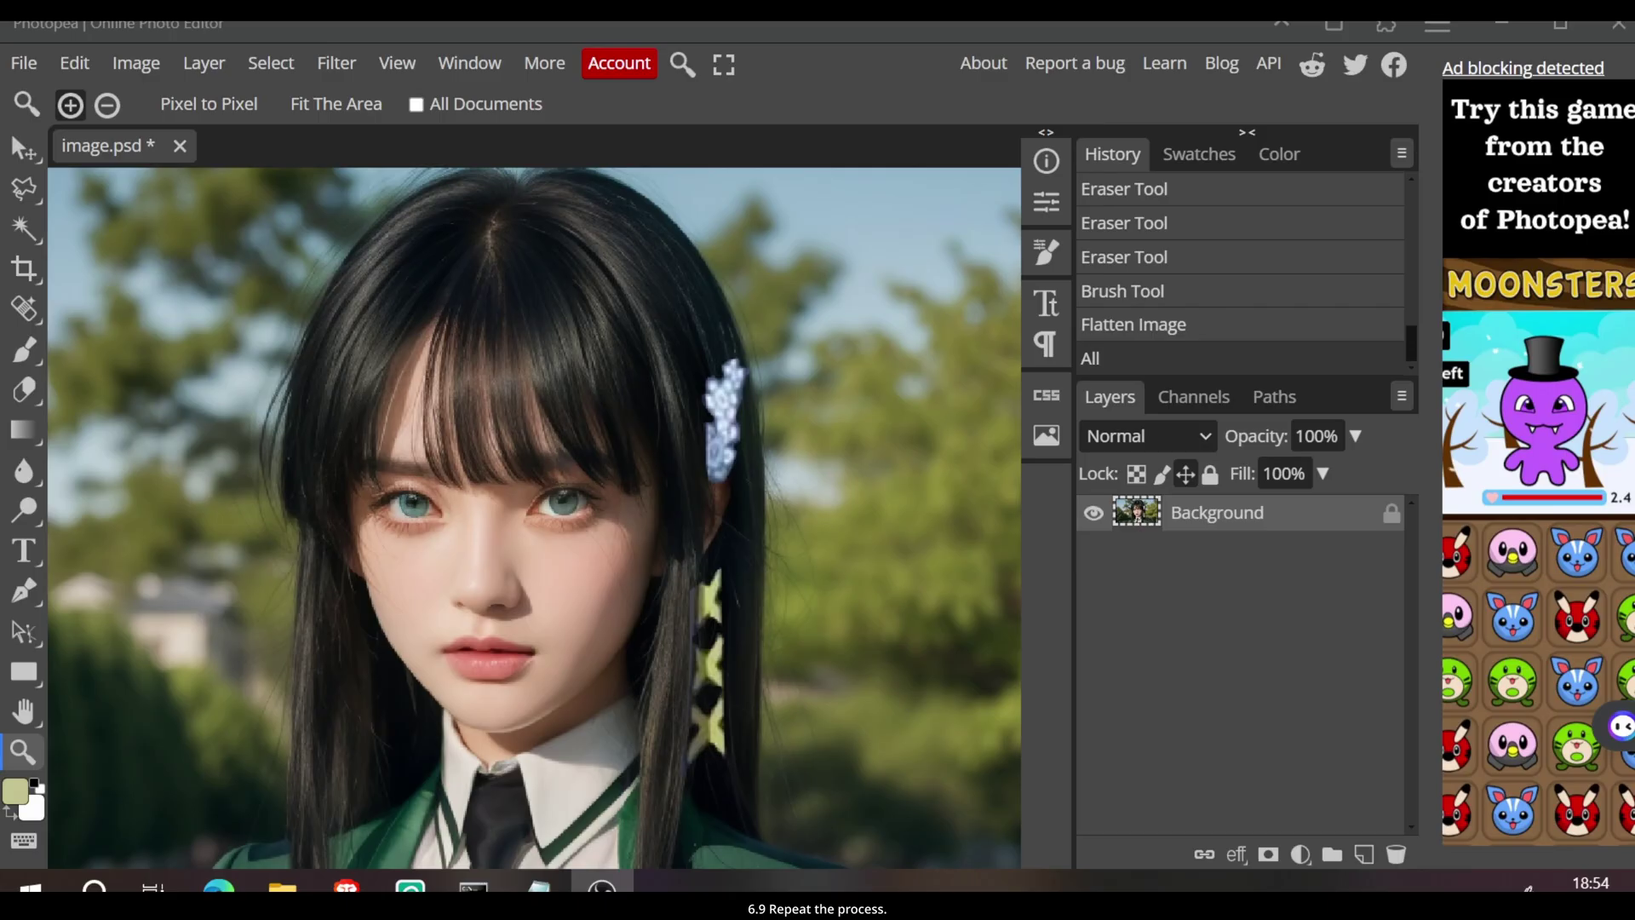
{"action": "left_click_drag", "start_coordinate": [616, 127], "coordinate": [551, 383]}
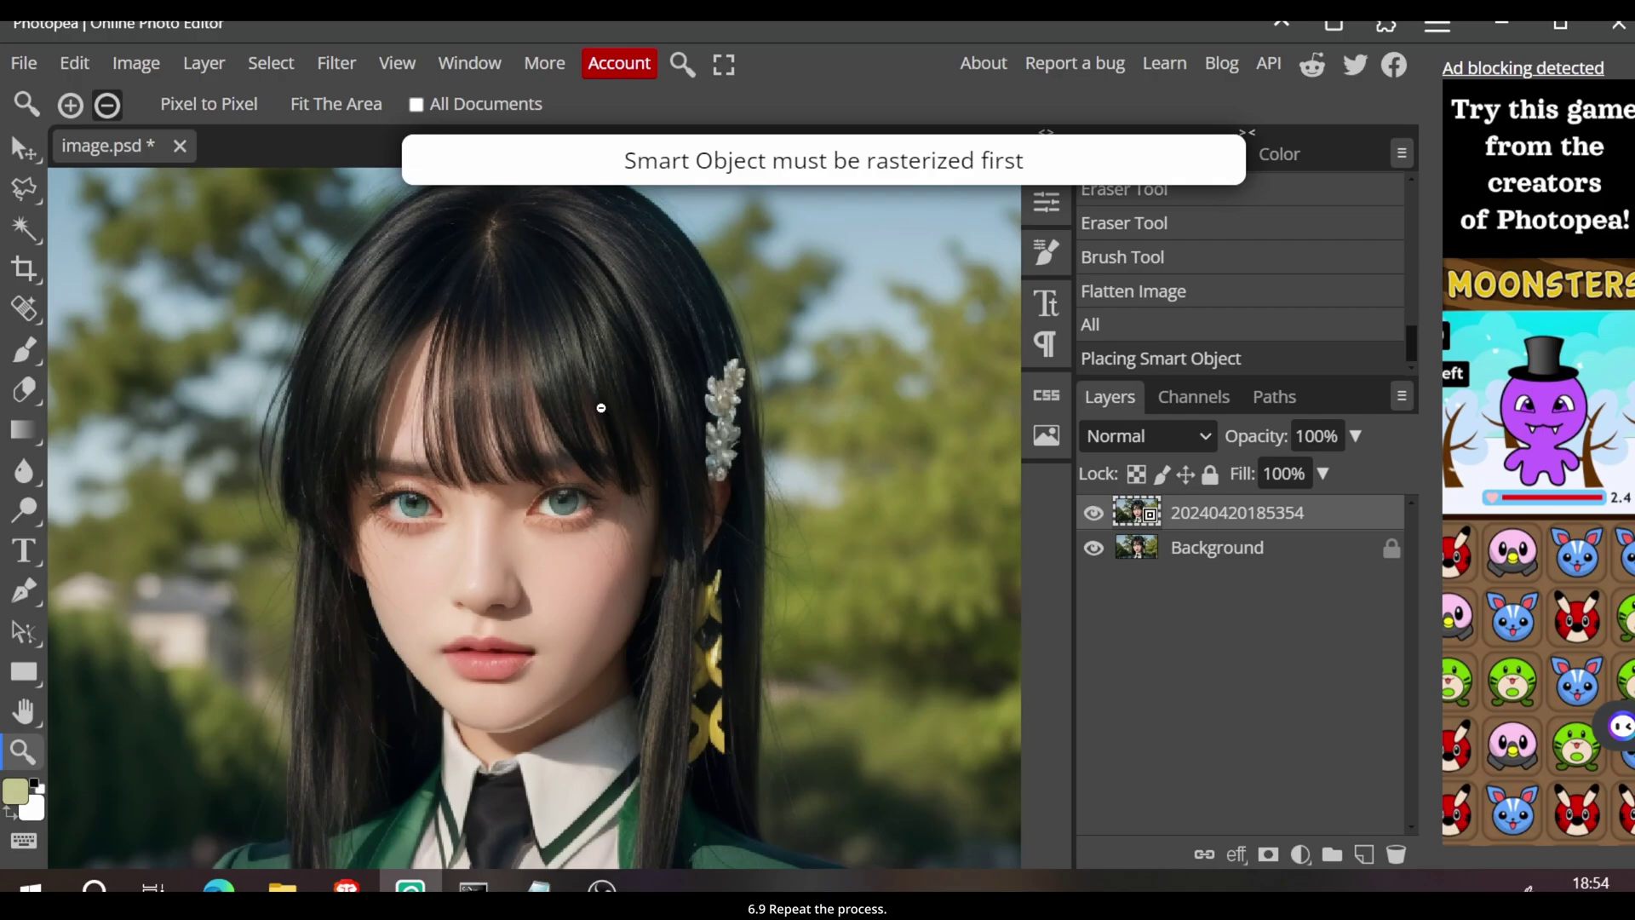
{"action": "scroll", "coordinate": [601, 407], "scroll_direction": "down", "scroll_amount": 6}
{"action": "scroll", "coordinate": [607, 408], "scroll_direction": "up", "scroll_amount": 3}
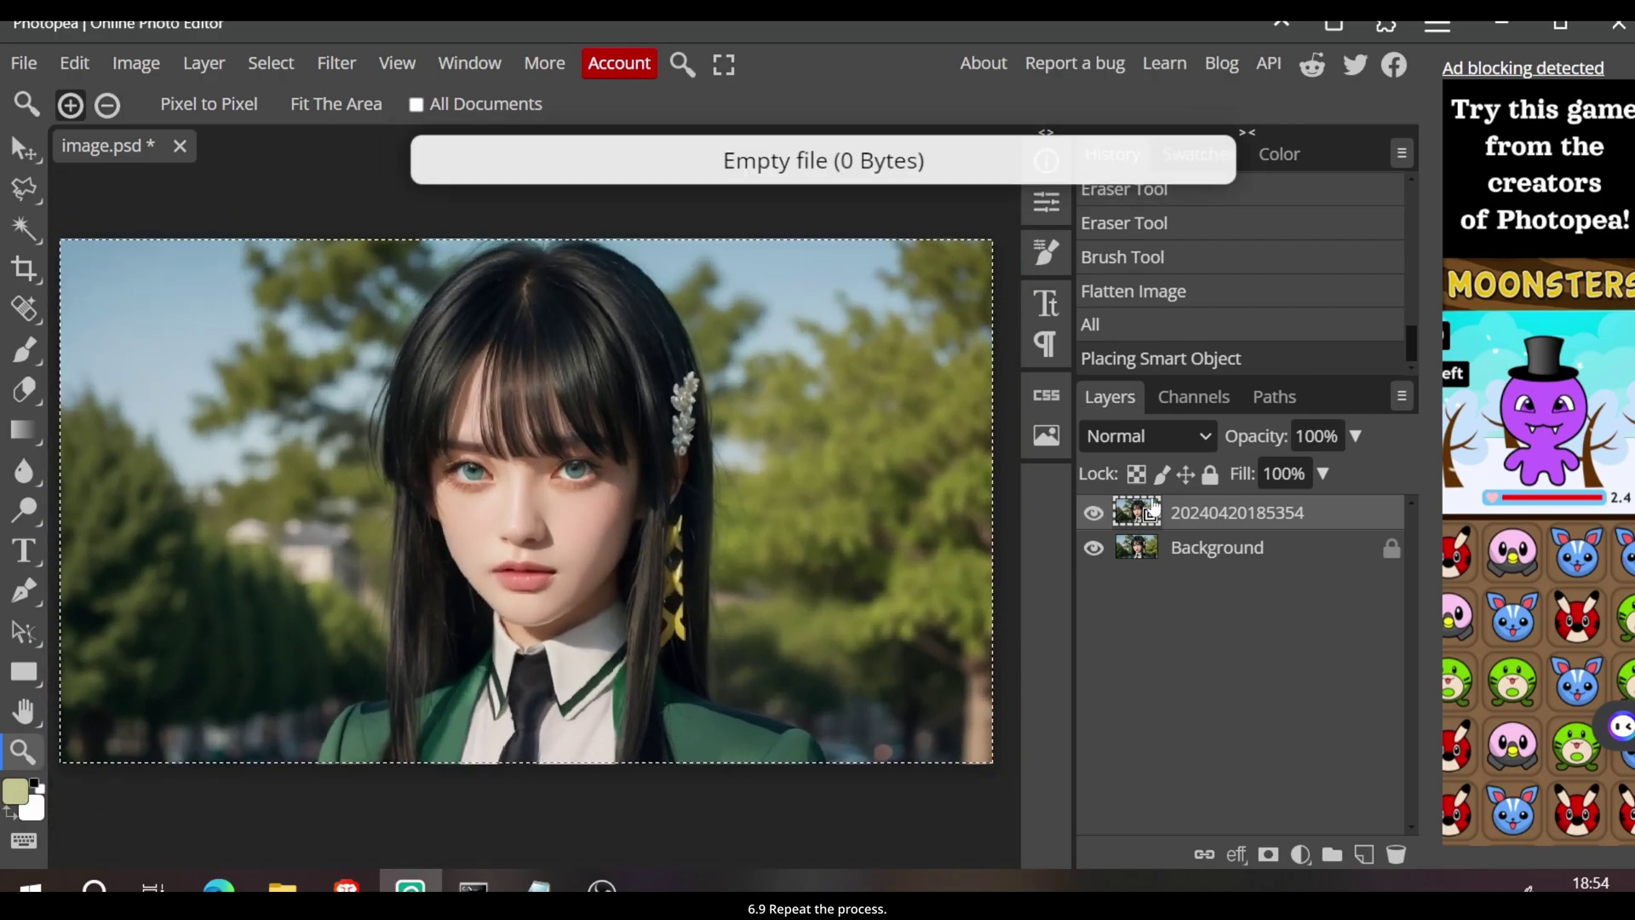
{"action": "left_click", "coordinate": [1153, 268]}
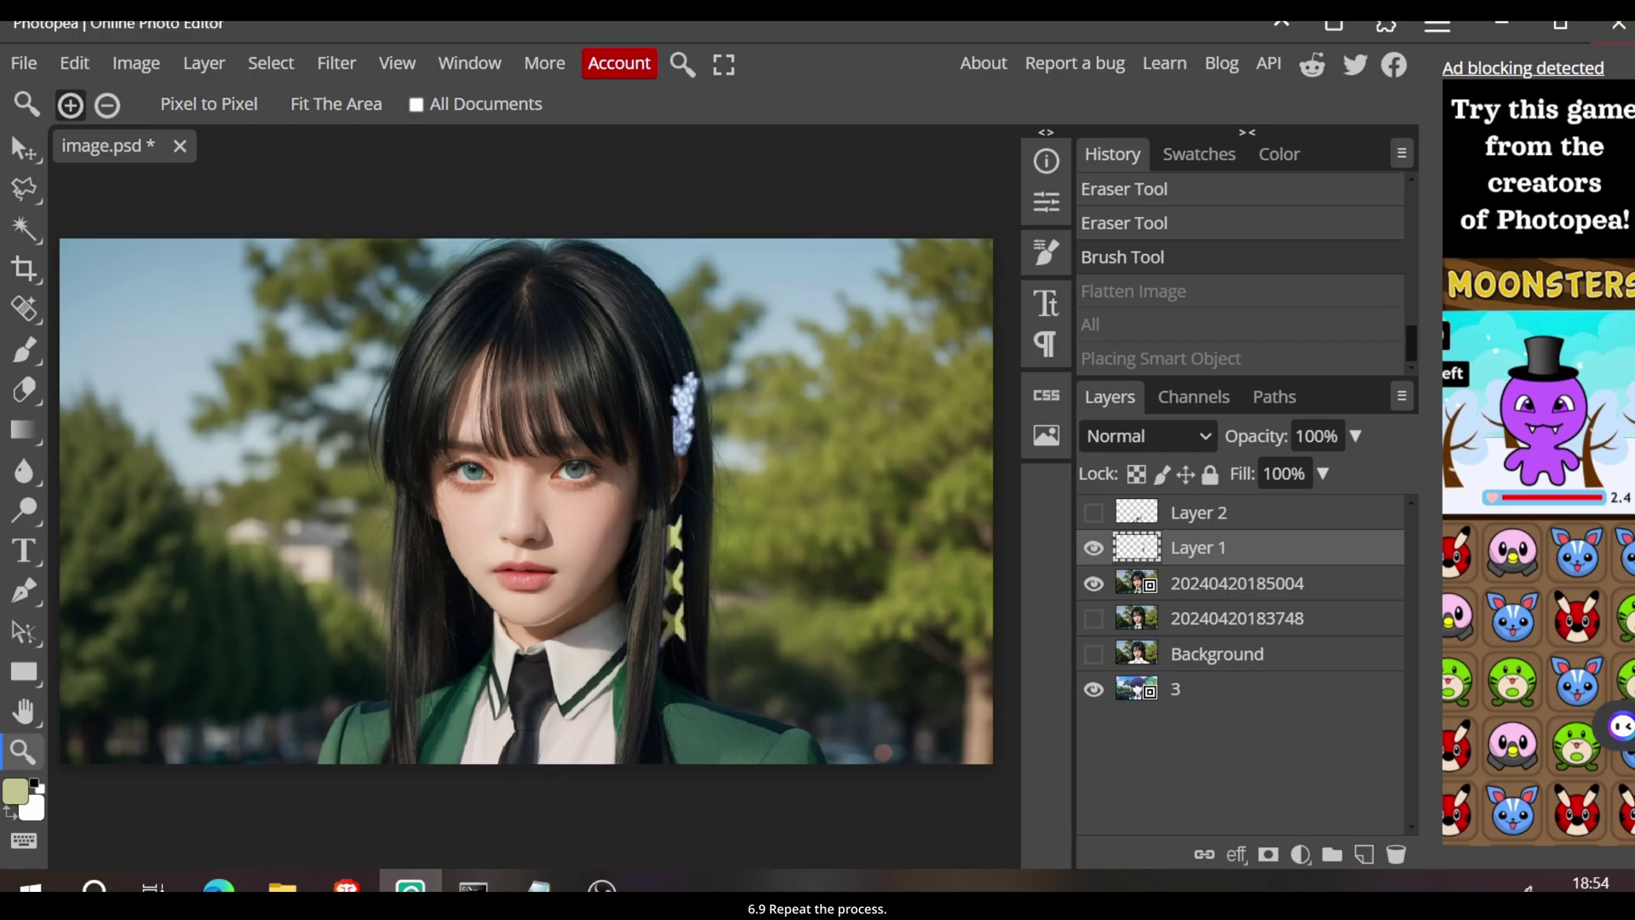
{"action": "left_click_drag", "start_coordinate": [662, 85], "coordinate": [490, 464]}
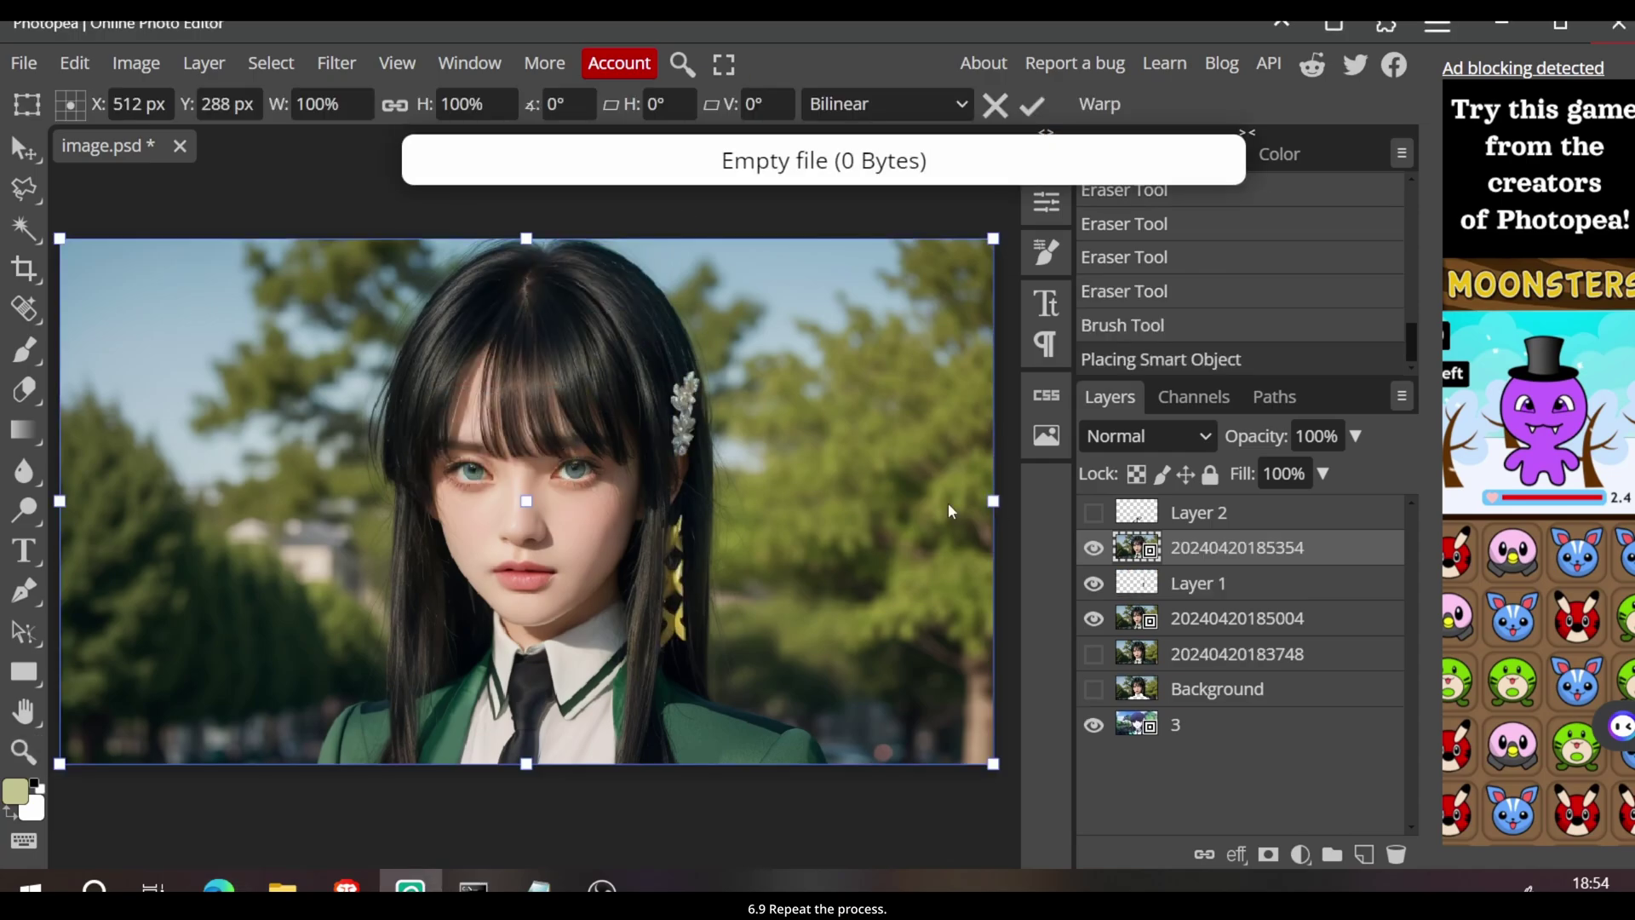
{"action": "left_click", "coordinate": [1093, 583]}
{"action": "left_click", "coordinate": [1094, 619]}
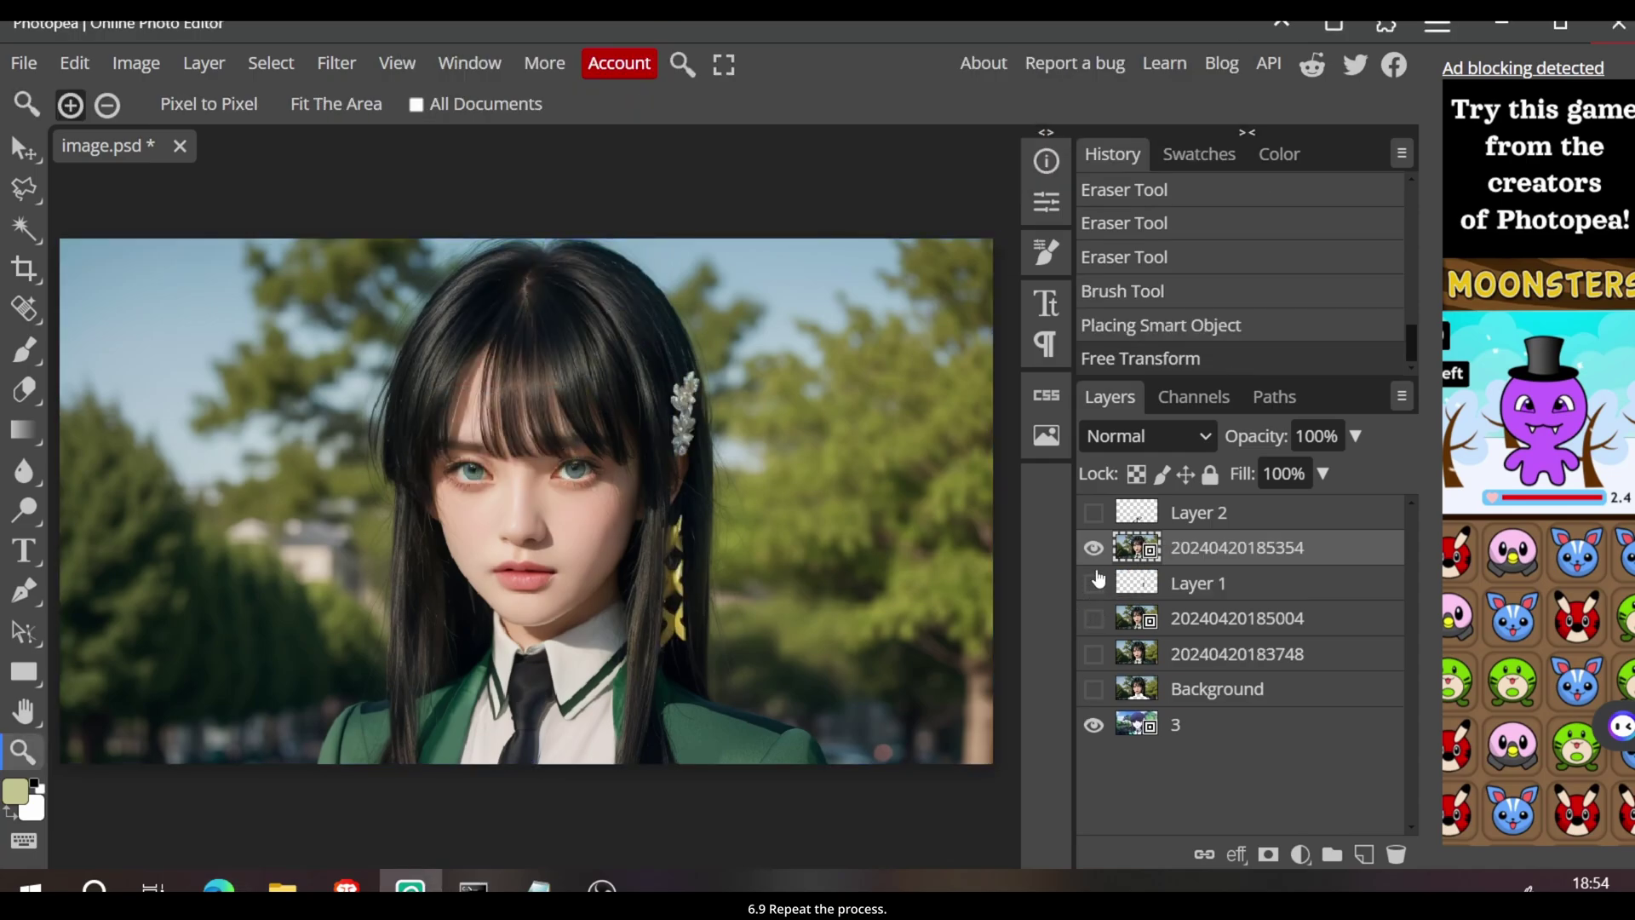
Compare the placed render with the anime original on layer 3 by toggling its visibility, and examine the eyes and hair ornament up close
{"action": "left_click", "coordinate": [1093, 547]}
{"action": "left_click", "coordinate": [1093, 548]}
{"action": "left_click", "coordinate": [1093, 547]}
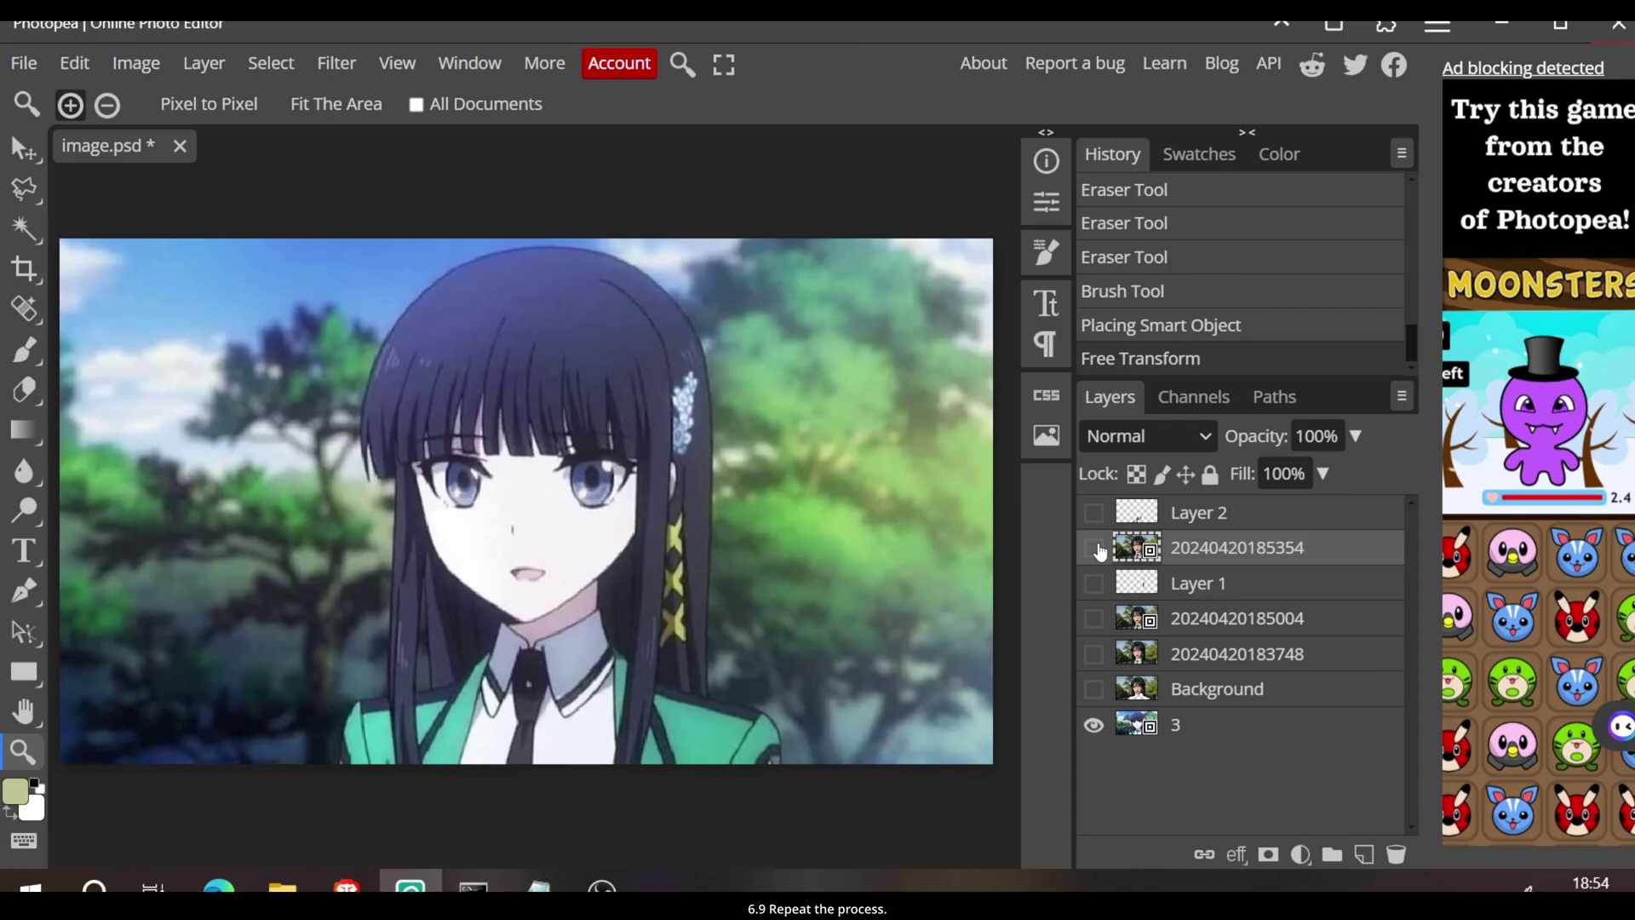
{"action": "left_click", "coordinate": [1094, 548]}
{"action": "left_click", "coordinate": [1094, 548]}
{"action": "left_click", "coordinate": [1094, 548]}
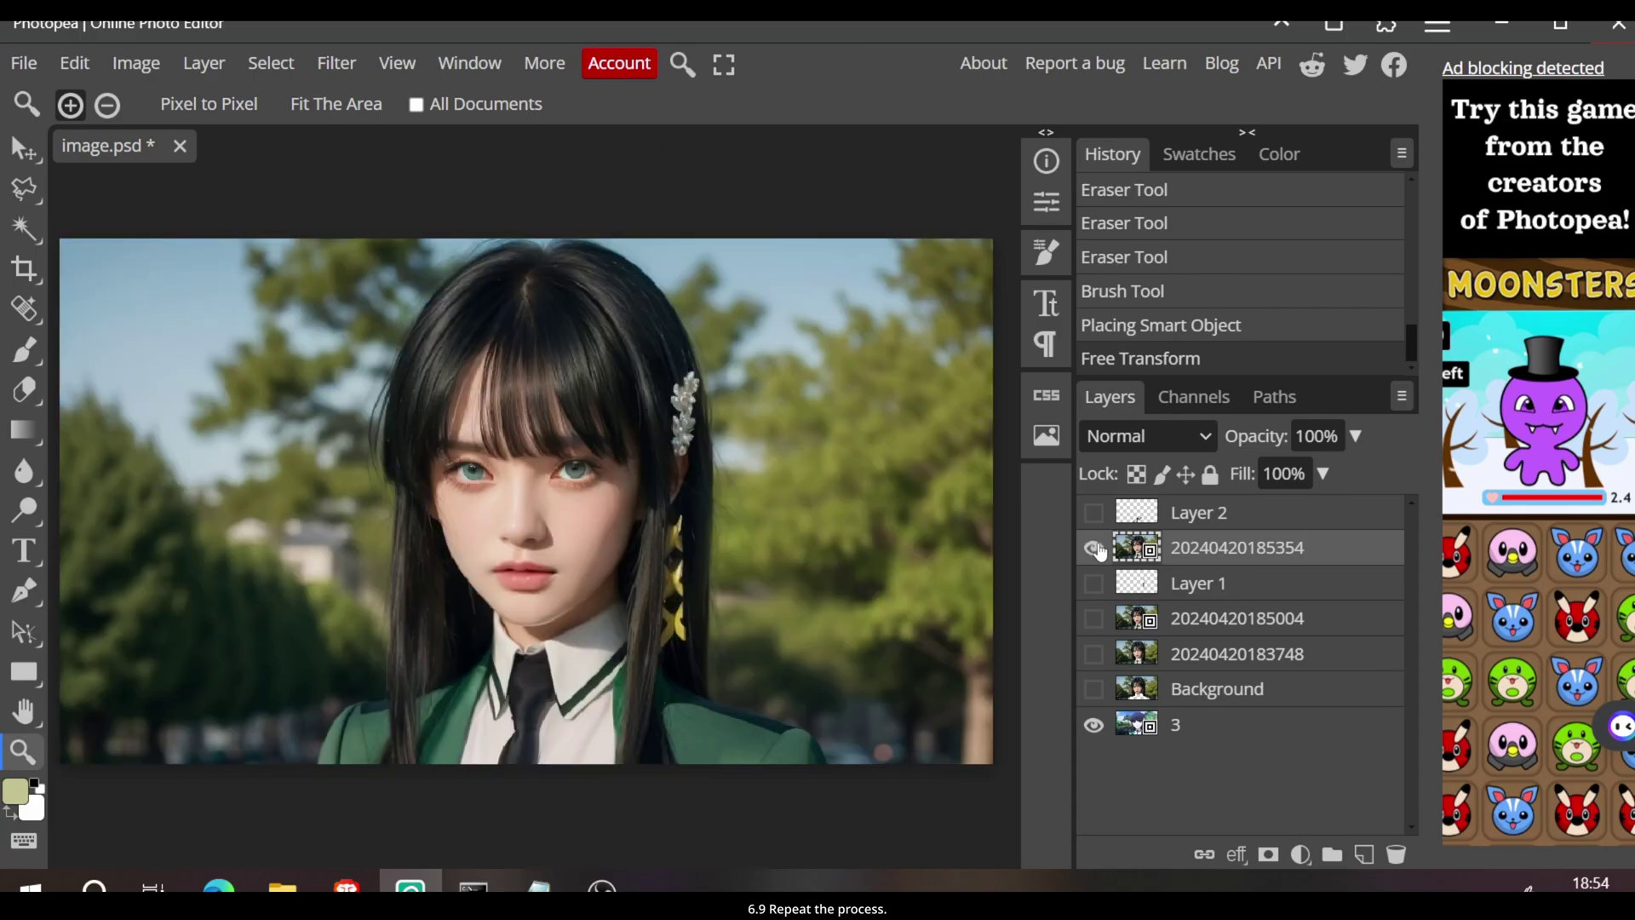
{"action": "left_click", "coordinate": [1094, 547]}
{"action": "left_click", "coordinate": [1094, 547]}
{"action": "scroll", "coordinate": [529, 478], "scroll_direction": "up", "scroll_amount": 3}
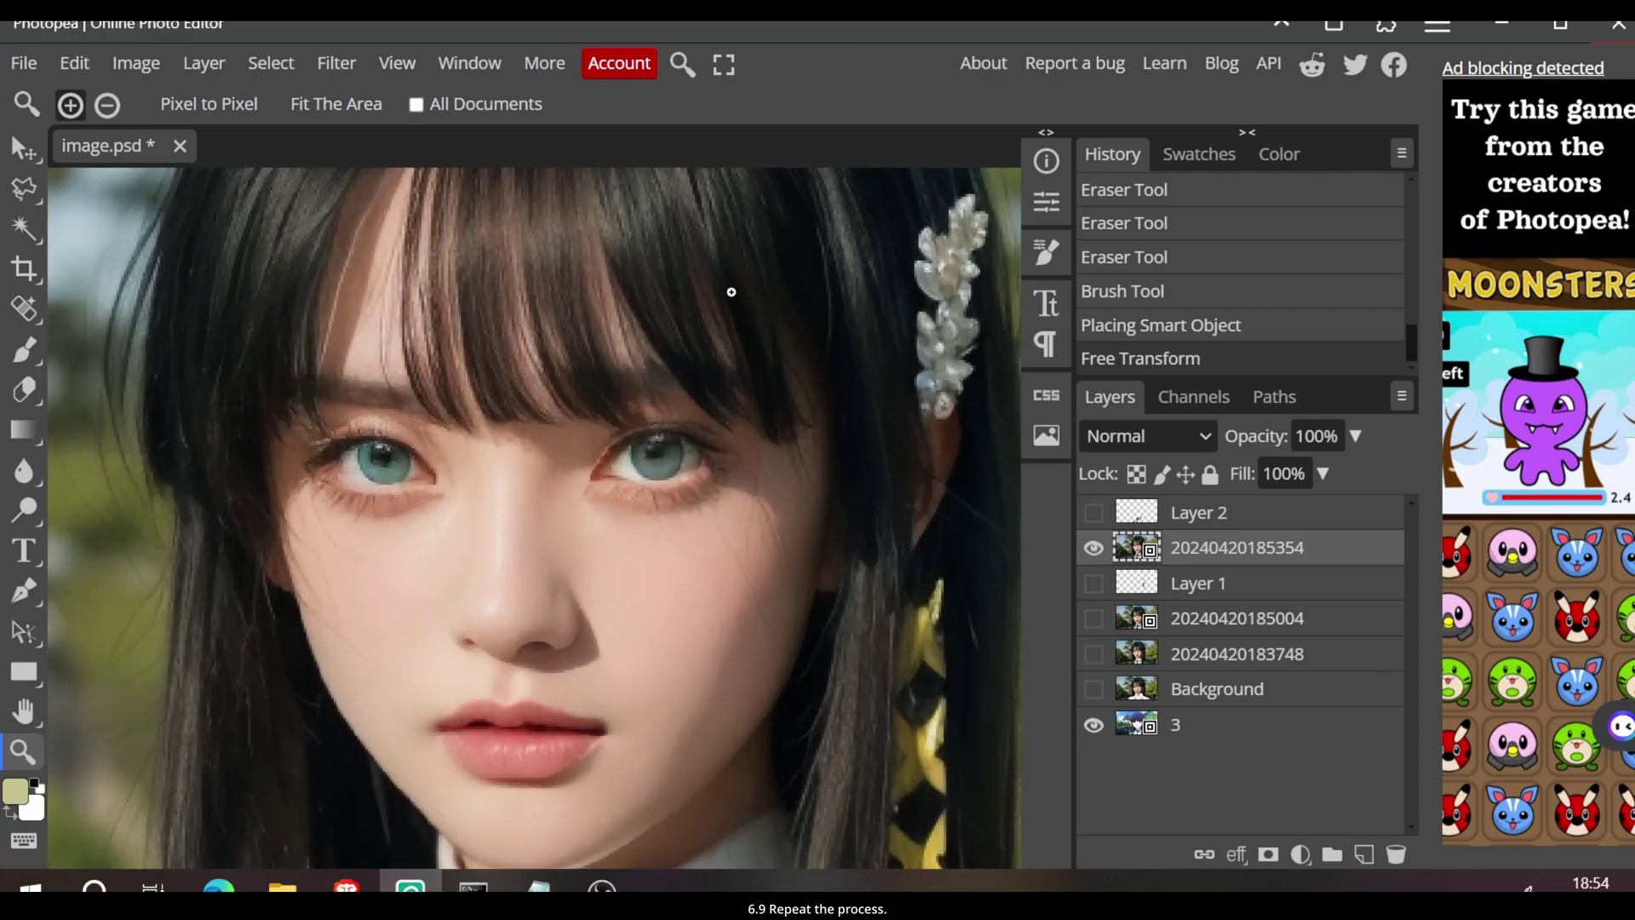
{"action": "left_click_drag", "start_coordinate": [649, 493], "coordinate": [638, 446]}
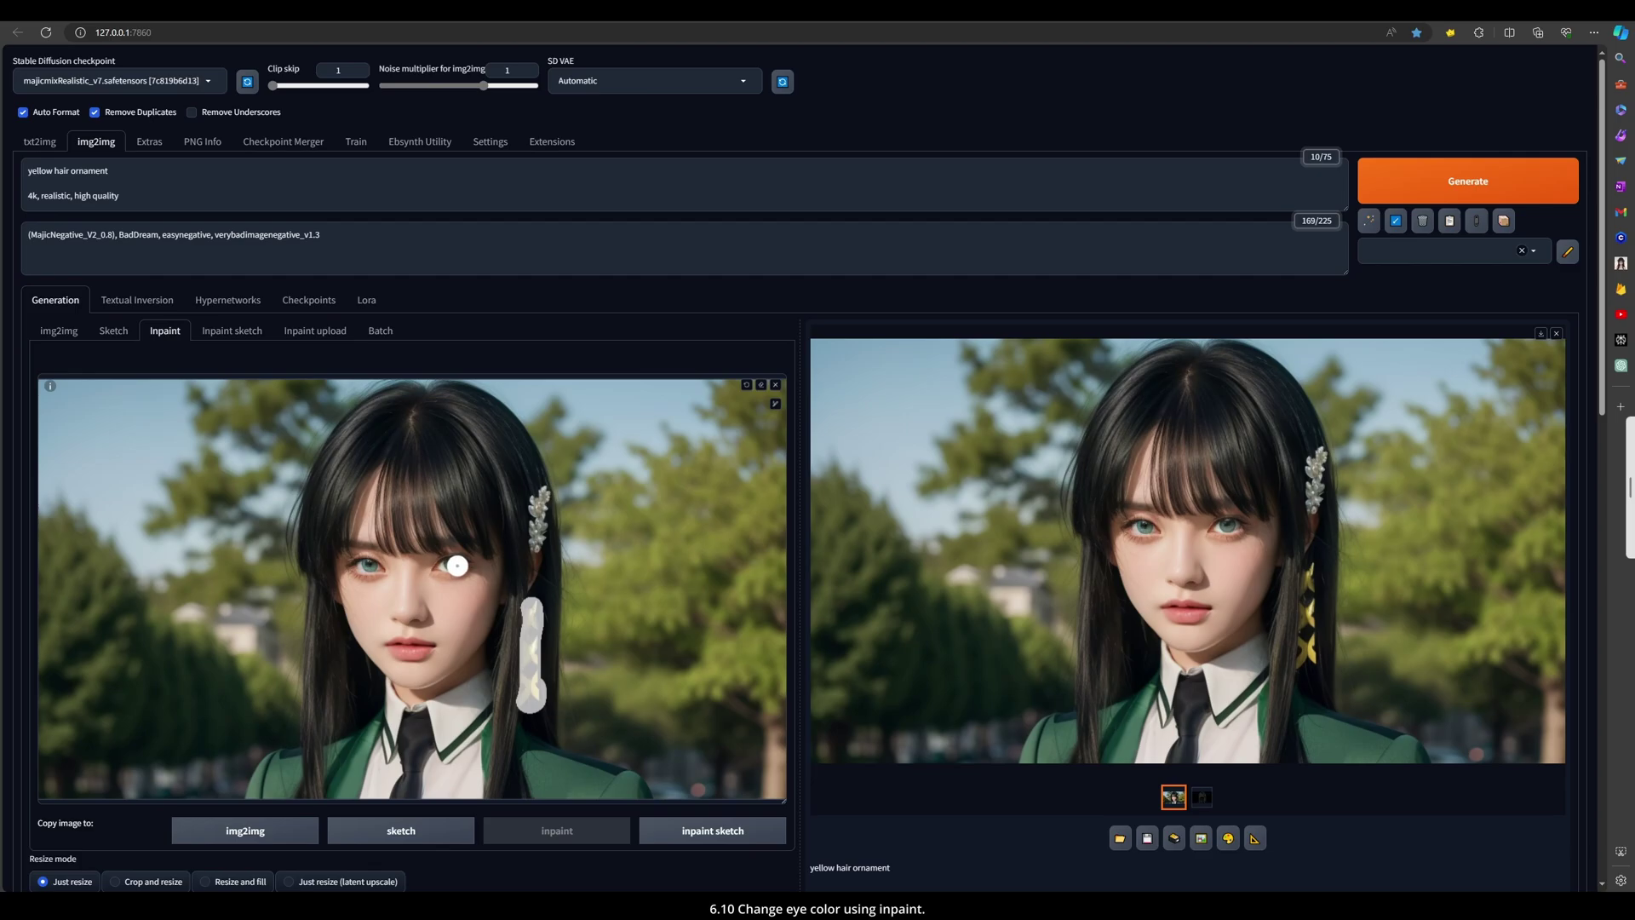
In Stable Diffusion web UI, mask both eyes and replace "yellow hair ornament" in the prompt with "(blue eyes:1.3)"
{"action": "left_click_drag", "start_coordinate": [457, 565], "coordinate": [443, 563]}
{"action": "left_click_drag", "start_coordinate": [394, 562], "coordinate": [370, 565]}
{"action": "left_click_drag", "start_coordinate": [122, 172], "coordinate": [2, 177]}
{"action": "type", "text": "b,d"}
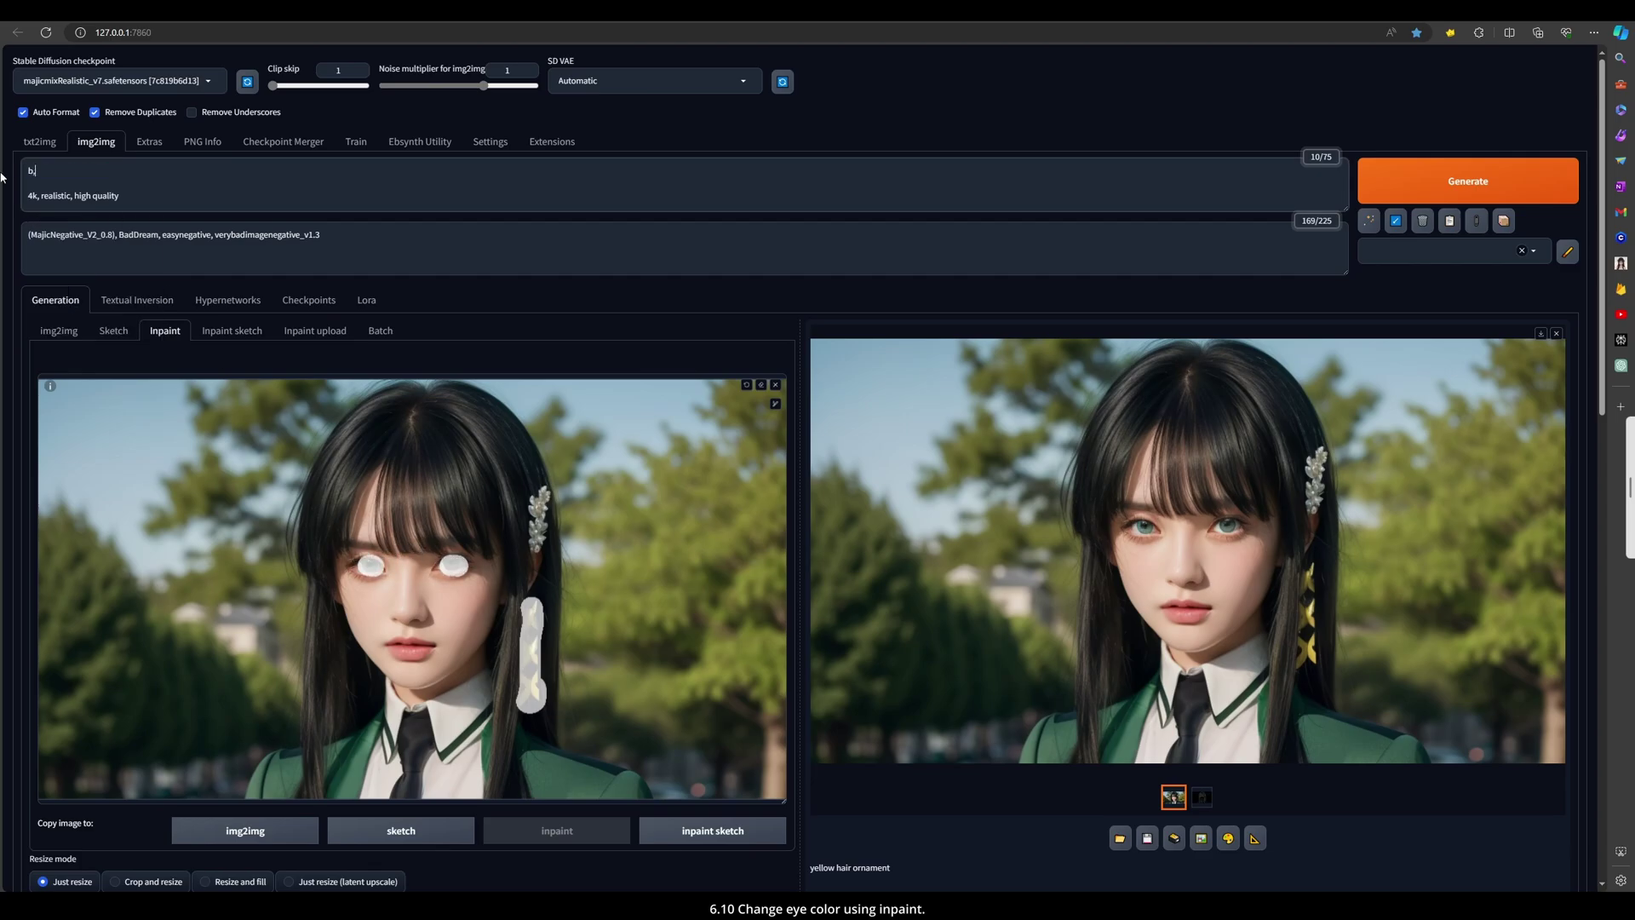
{"action": "key", "text": "BackSpace"}
{"action": "key", "text": "BackSpace"}
{"action": "type", "text": "lue eyes"}
{"action": "left_click_drag", "start_coordinate": [64, 171], "coordinate": [29, 171]}
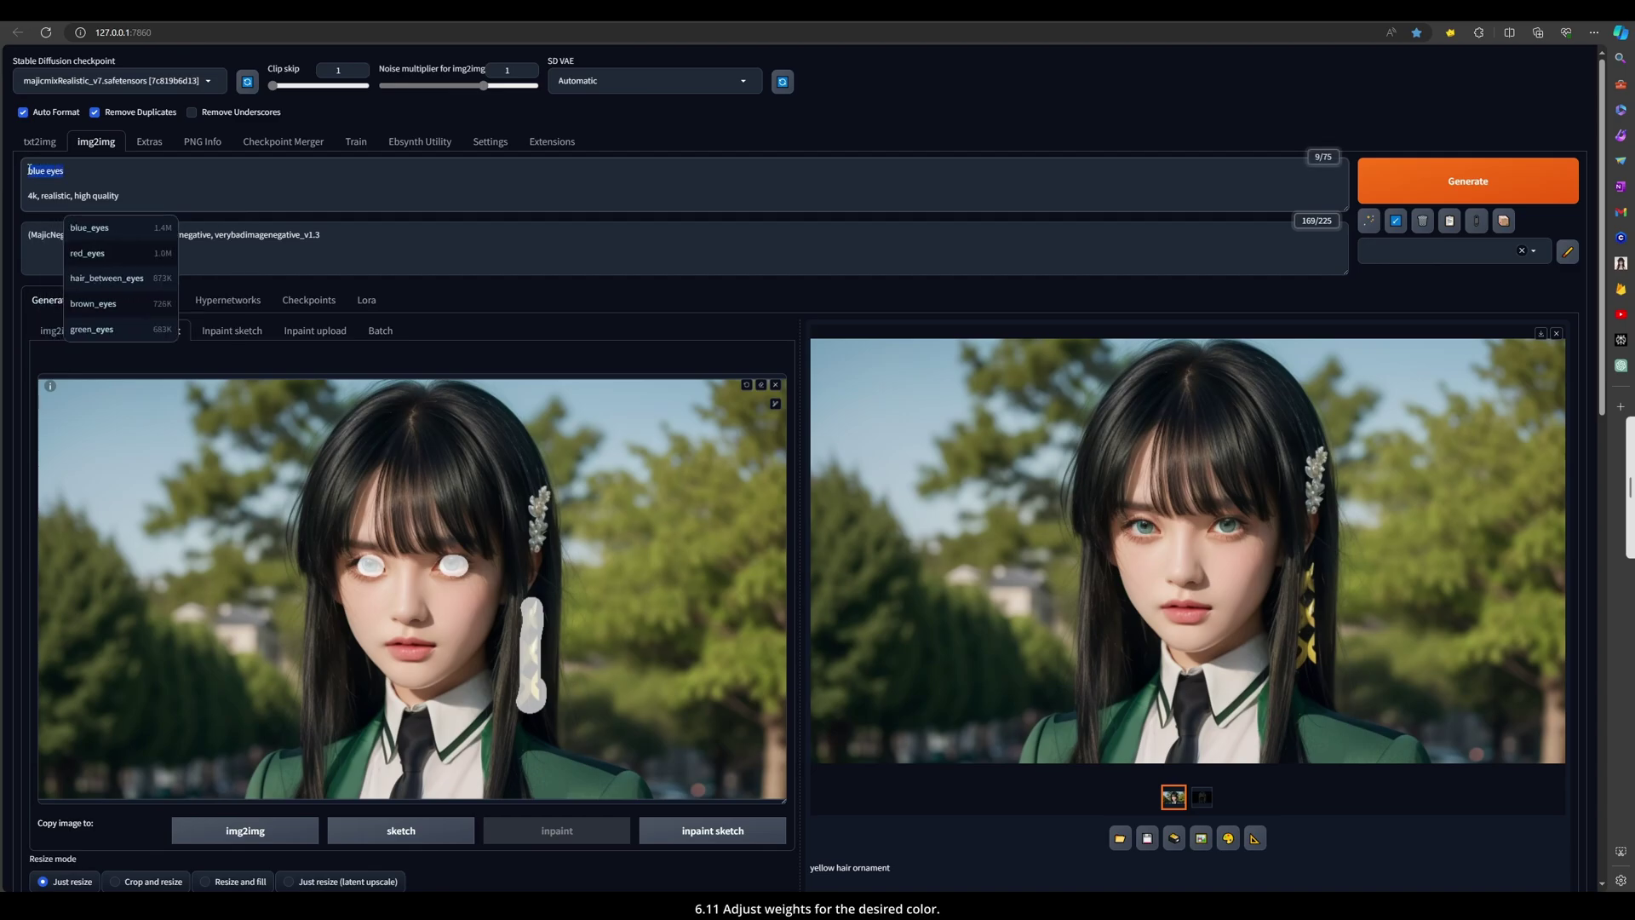
{"action": "key", "text": "ctrl+Up"}
Replace the canvas mask with one covering only both irises, generate the inpainted eyes, and view the result full size
{"action": "left_click", "coordinate": [759, 384]}
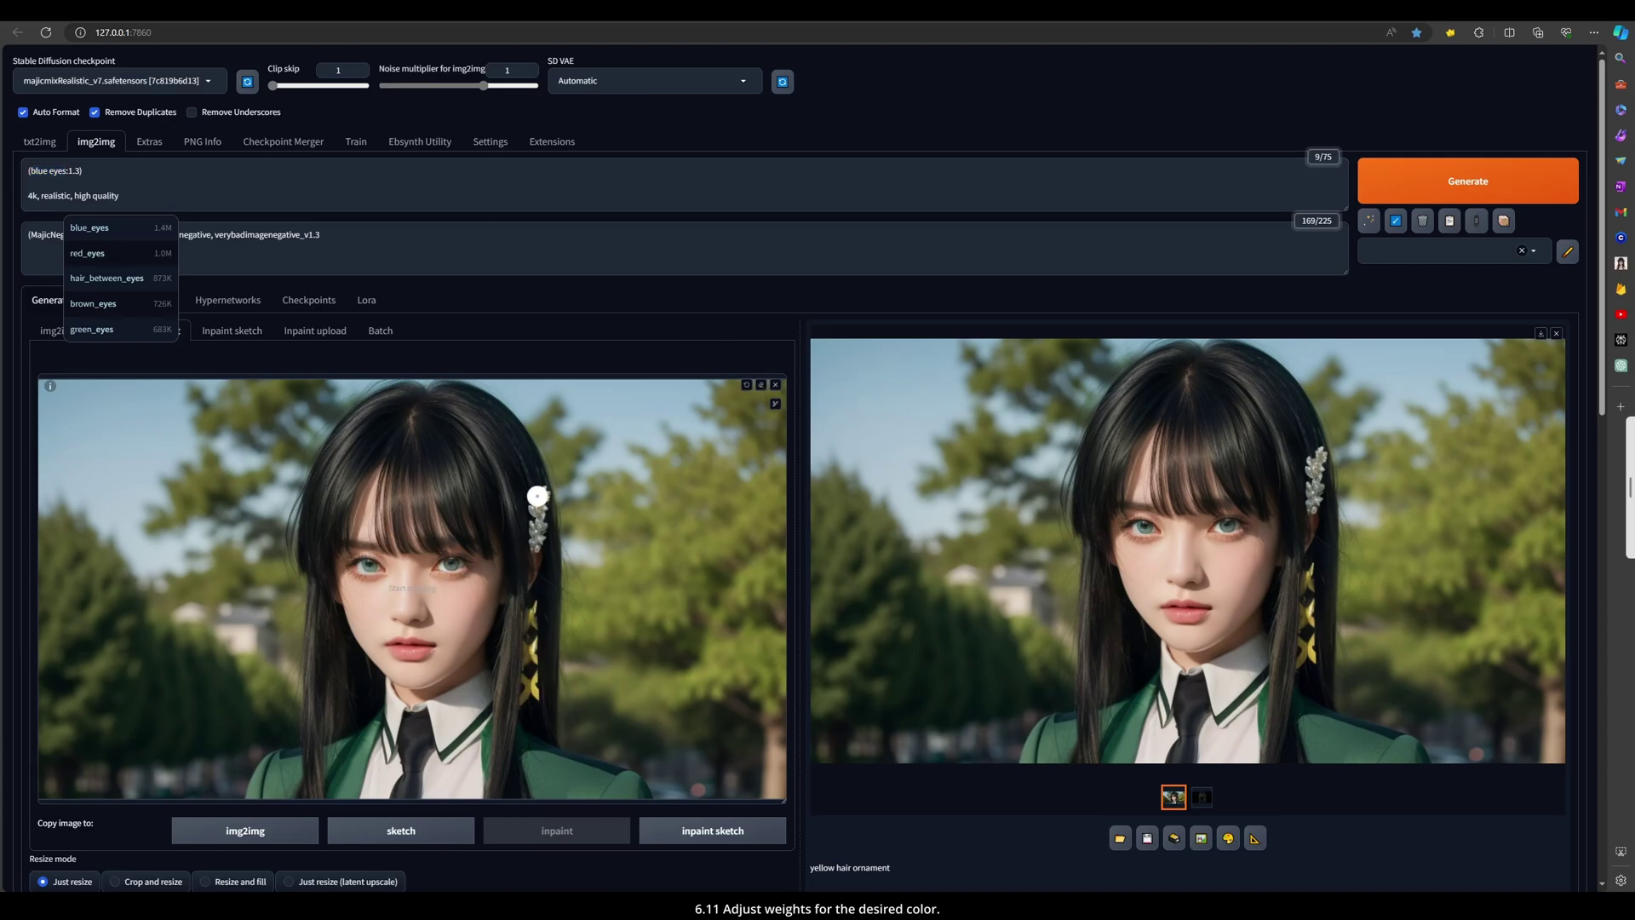
{"action": "left_click", "coordinate": [451, 562]}
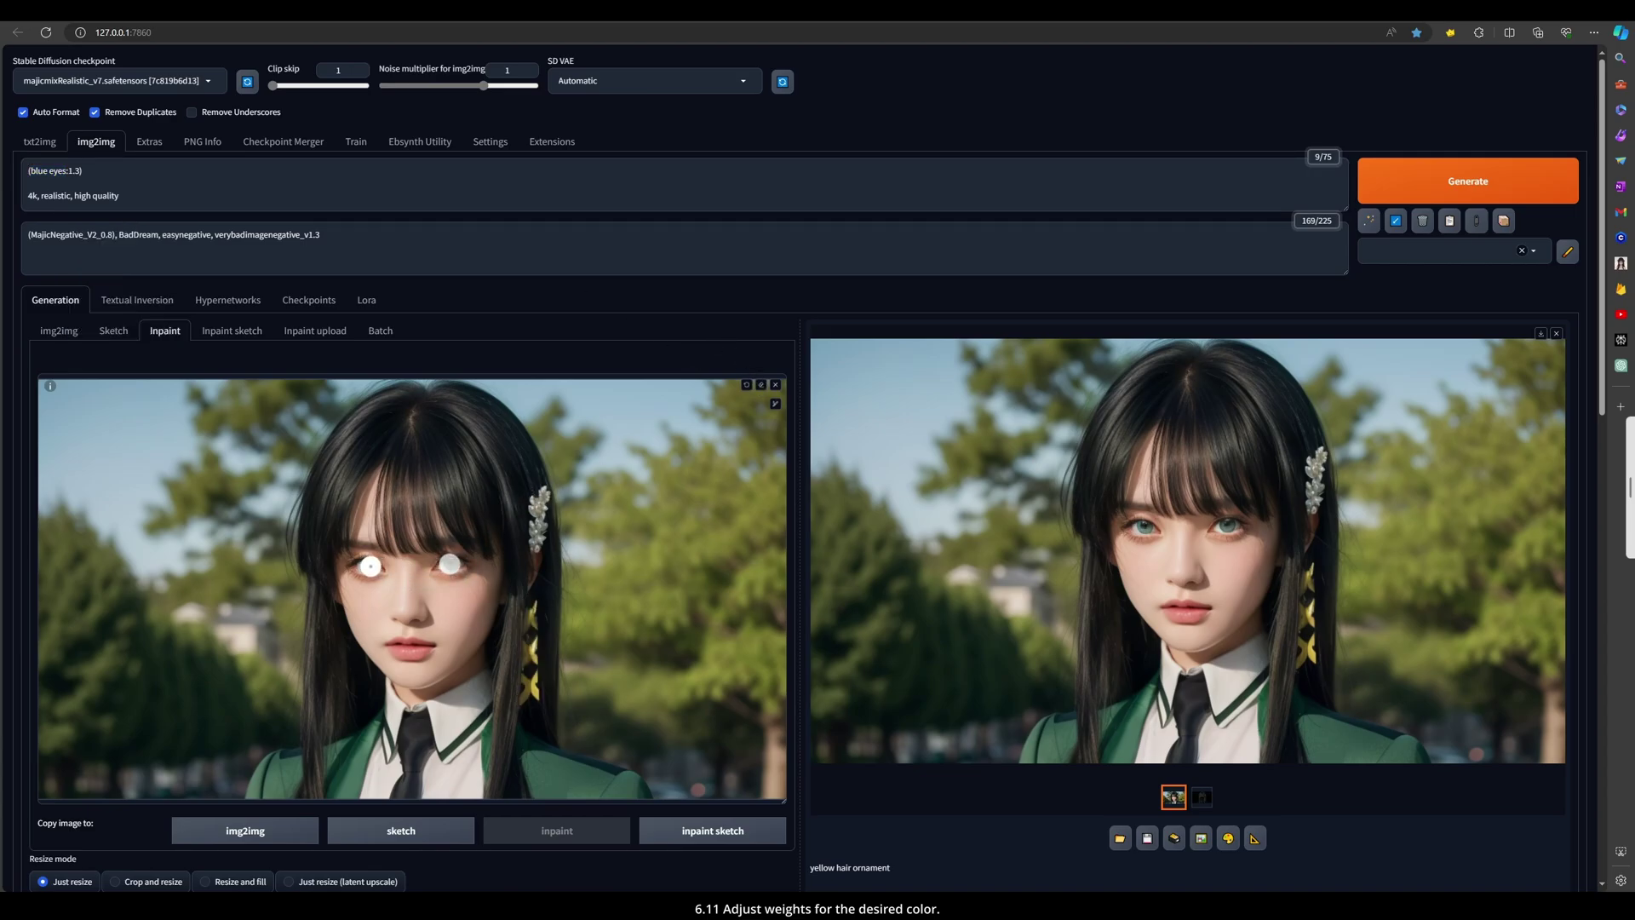
{"action": "left_click", "coordinate": [368, 563]}
{"action": "left_click", "coordinate": [1448, 180]}
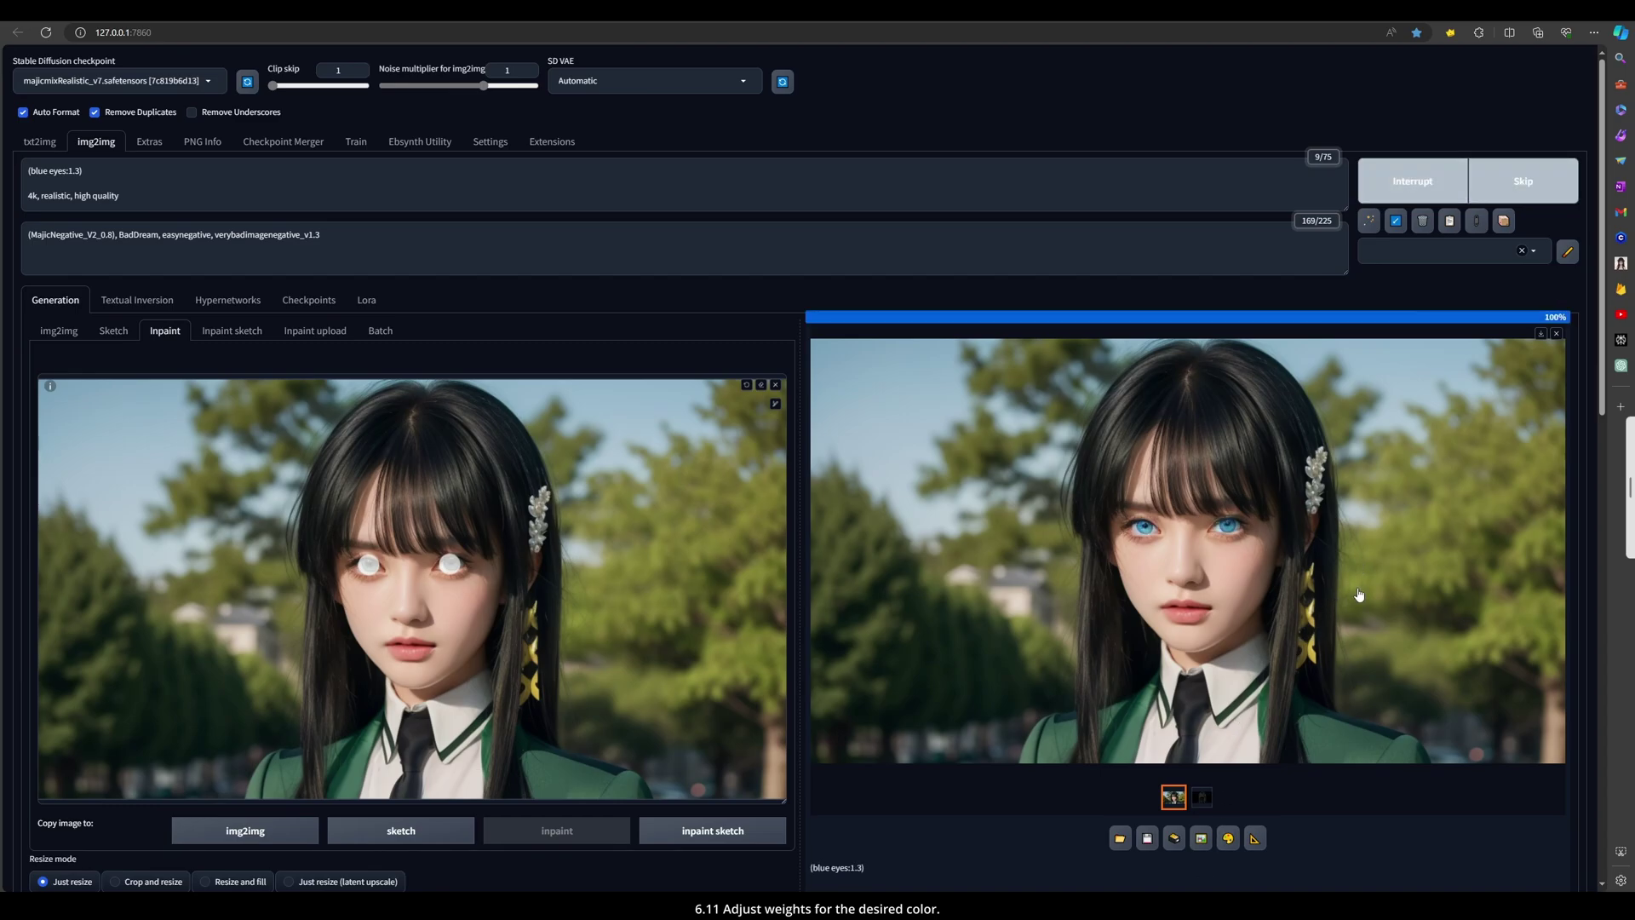
{"action": "left_click", "coordinate": [1295, 472]}
{"action": "left_click", "coordinate": [1295, 471]}
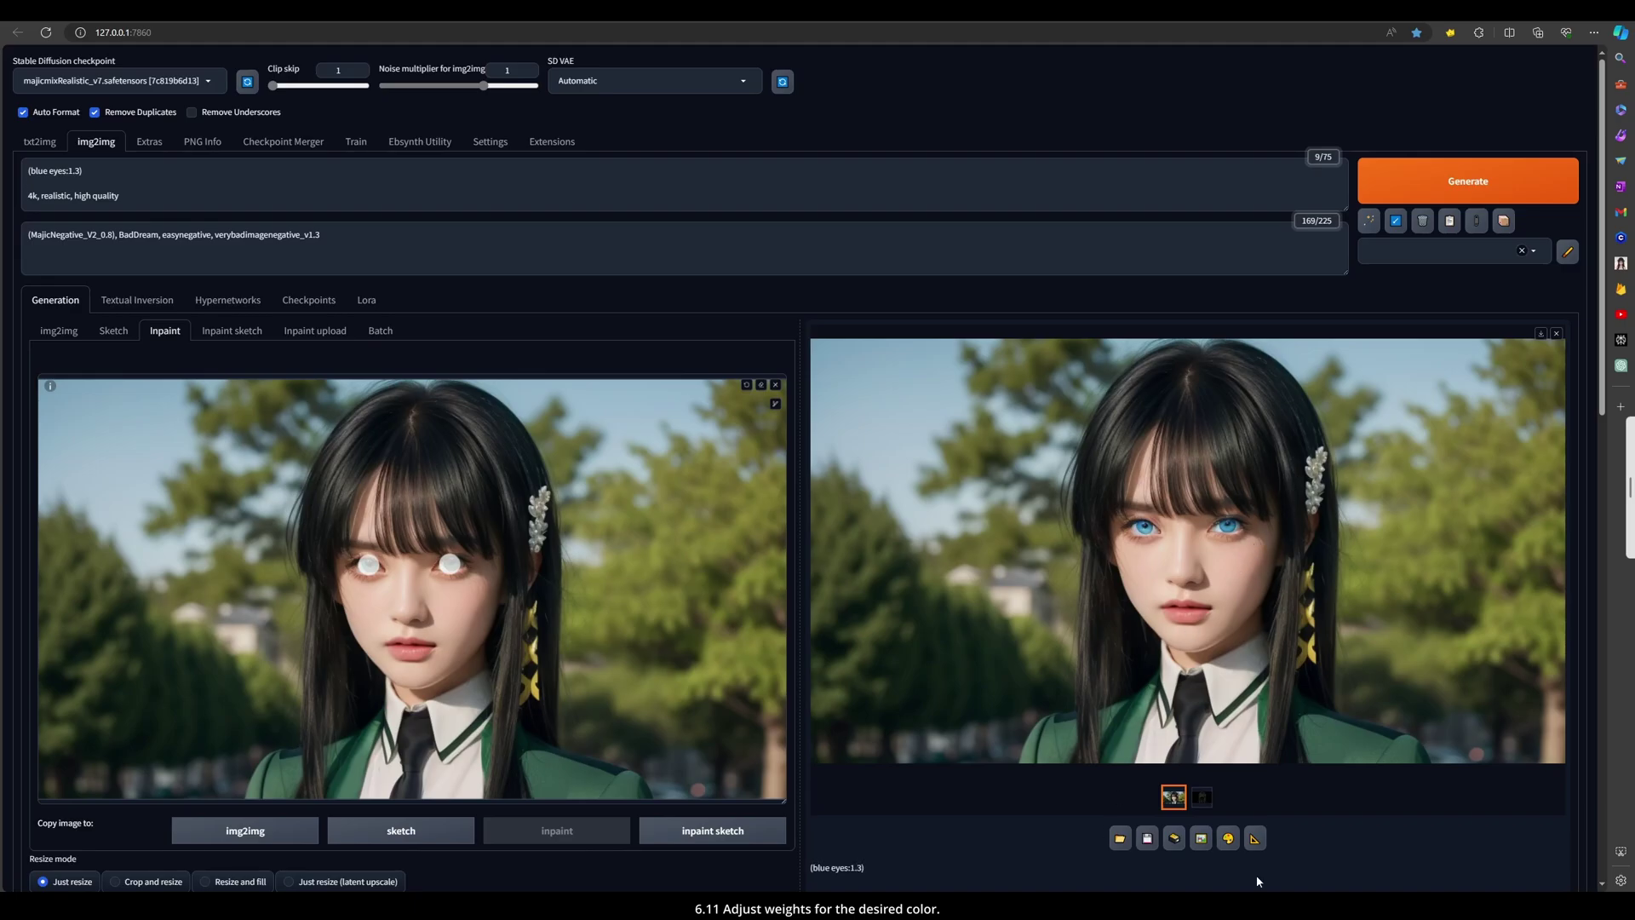
Remove the 1.3 weight so the prompt reads "(blue eyes)", regenerate the eyes, and check the result full size
{"action": "left_click", "coordinate": [79, 172]}
{"action": "key", "text": "BackSpace"}
{"action": "key", "text": "BackSpace"}
{"action": "key", "text": "BackSpace"}
{"action": "key", "text": "BackSpace"}
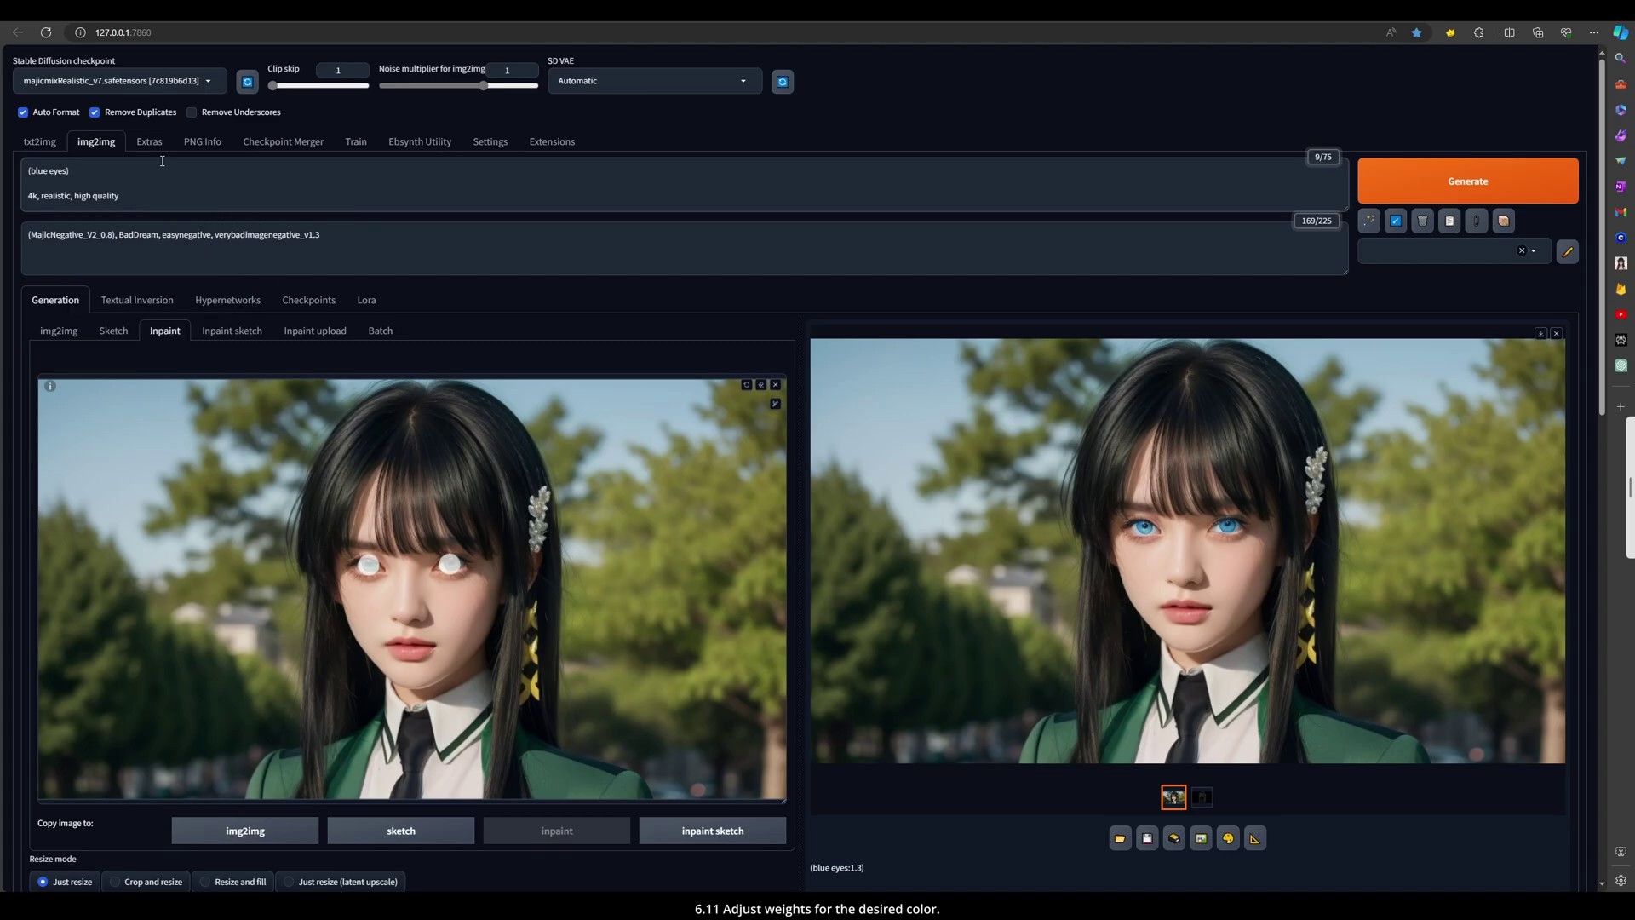
{"action": "left_click", "coordinate": [1379, 189]}
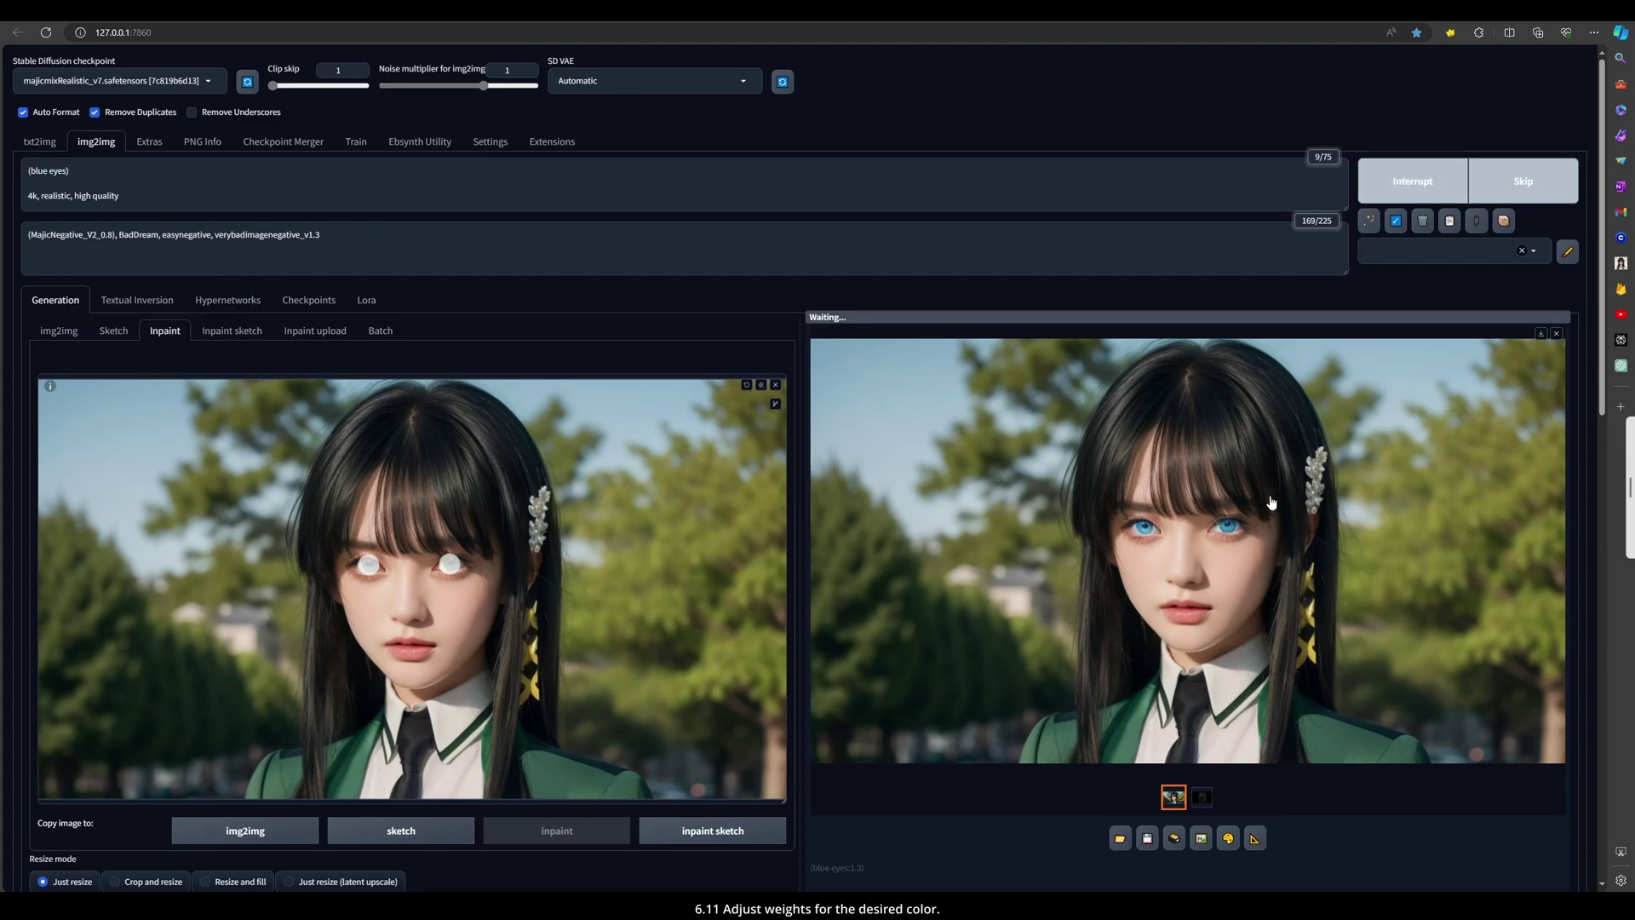
{"action": "left_click", "coordinate": [1252, 515]}
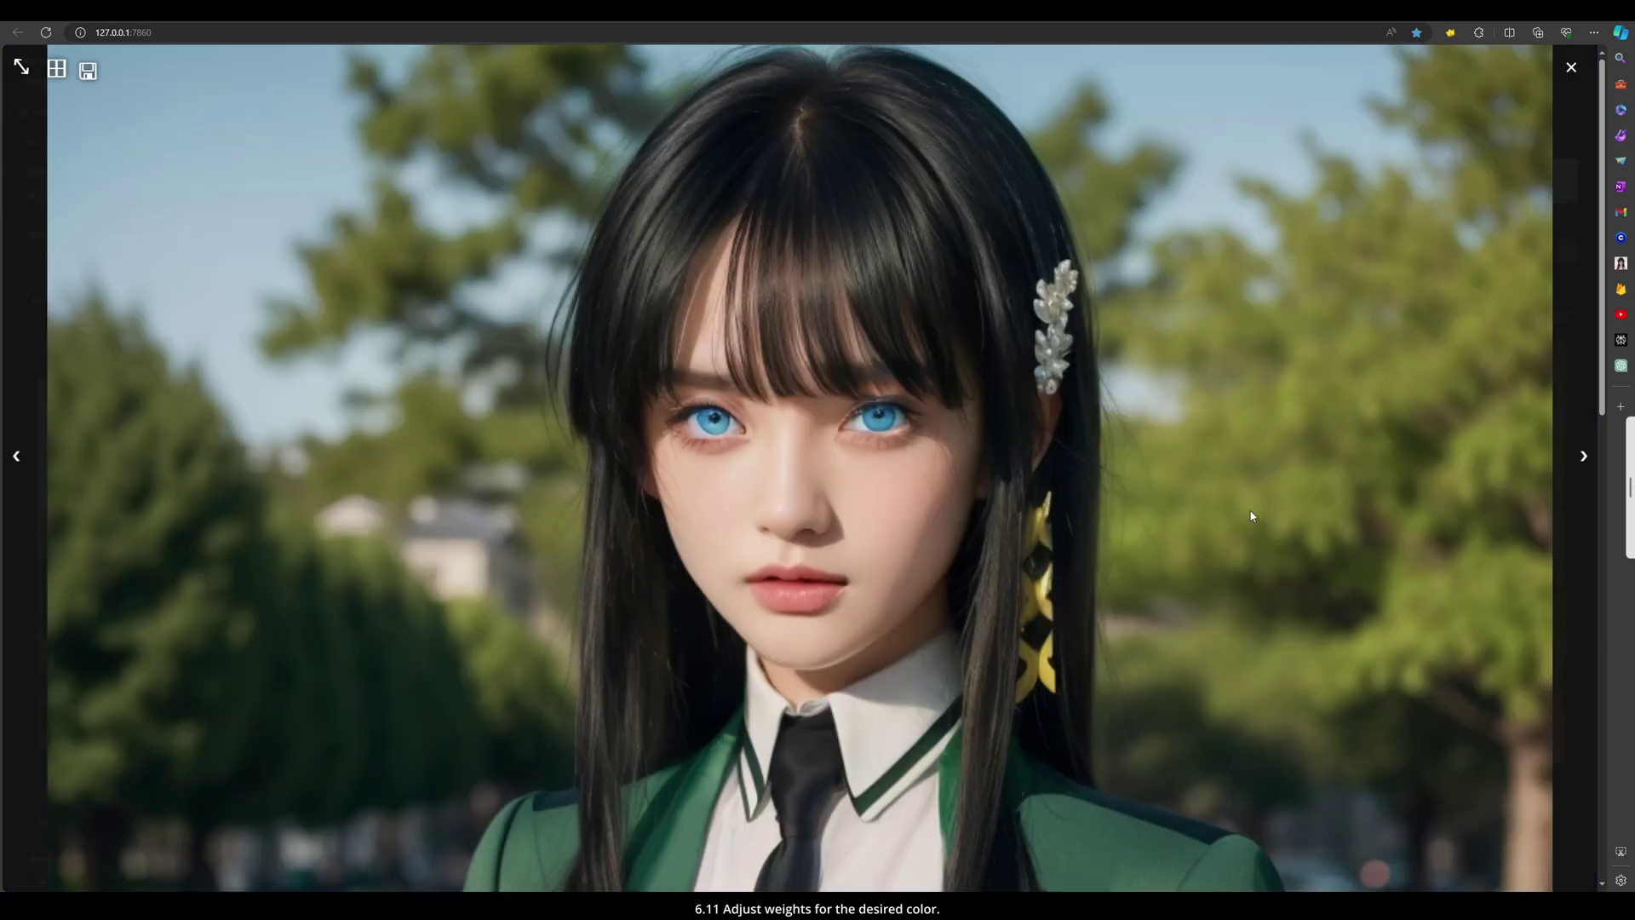
{"action": "left_click", "coordinate": [1252, 515]}
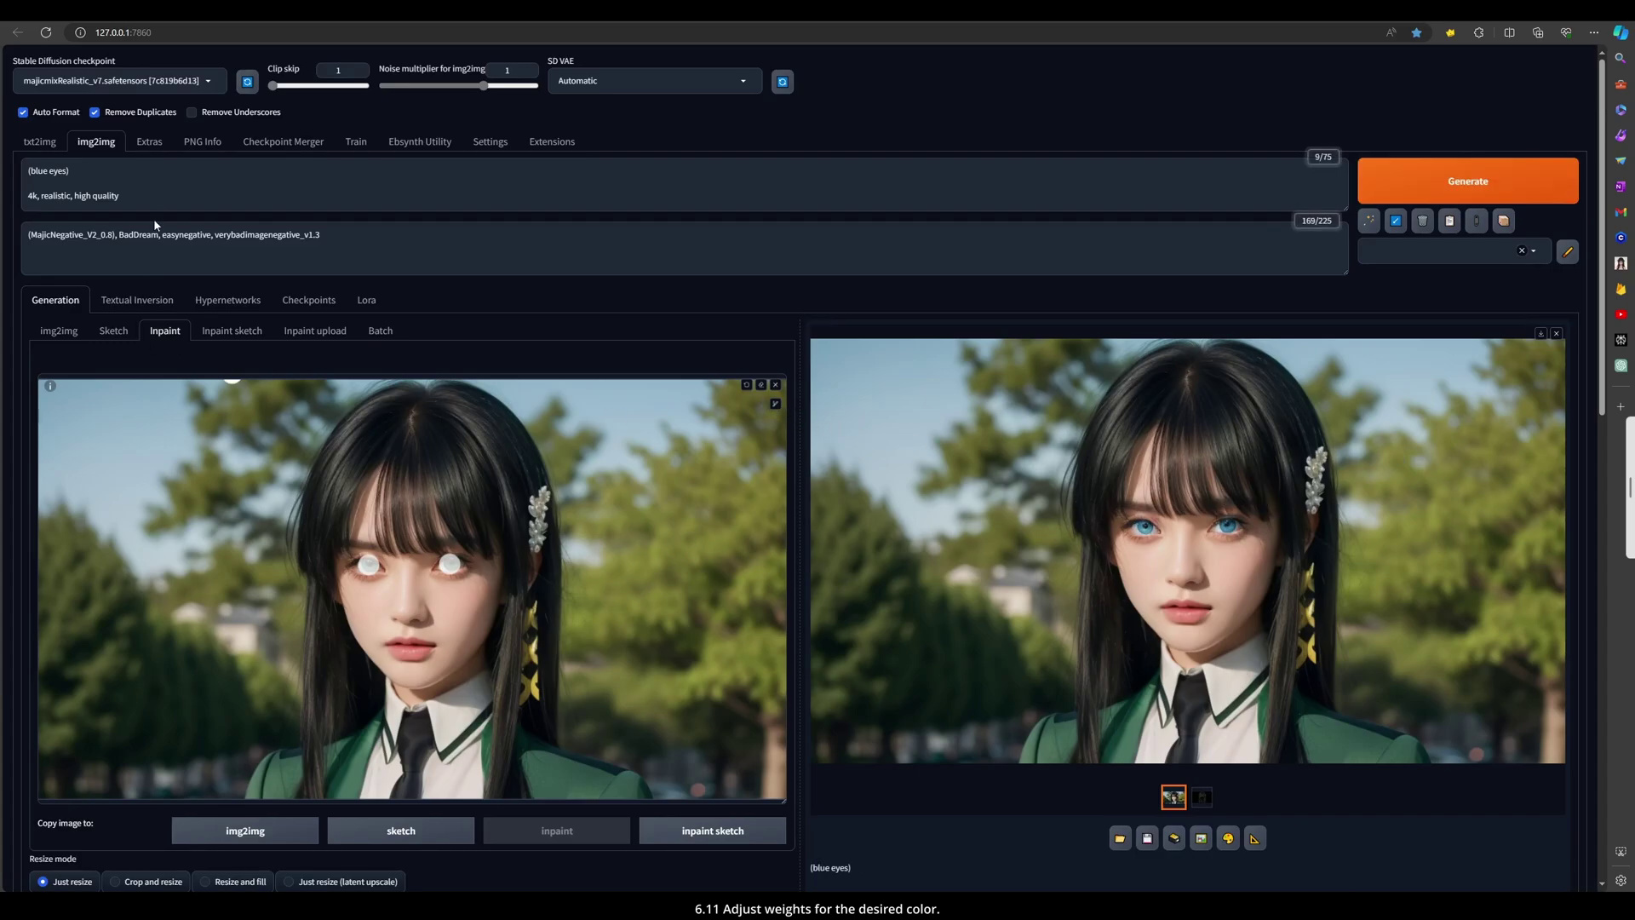
Remove the parentheses so the prompt reads "blue eyes", regenerate the eyes, and check the result full size
{"action": "left_click", "coordinate": [108, 181]}
{"action": "key", "text": "BackSpace"}
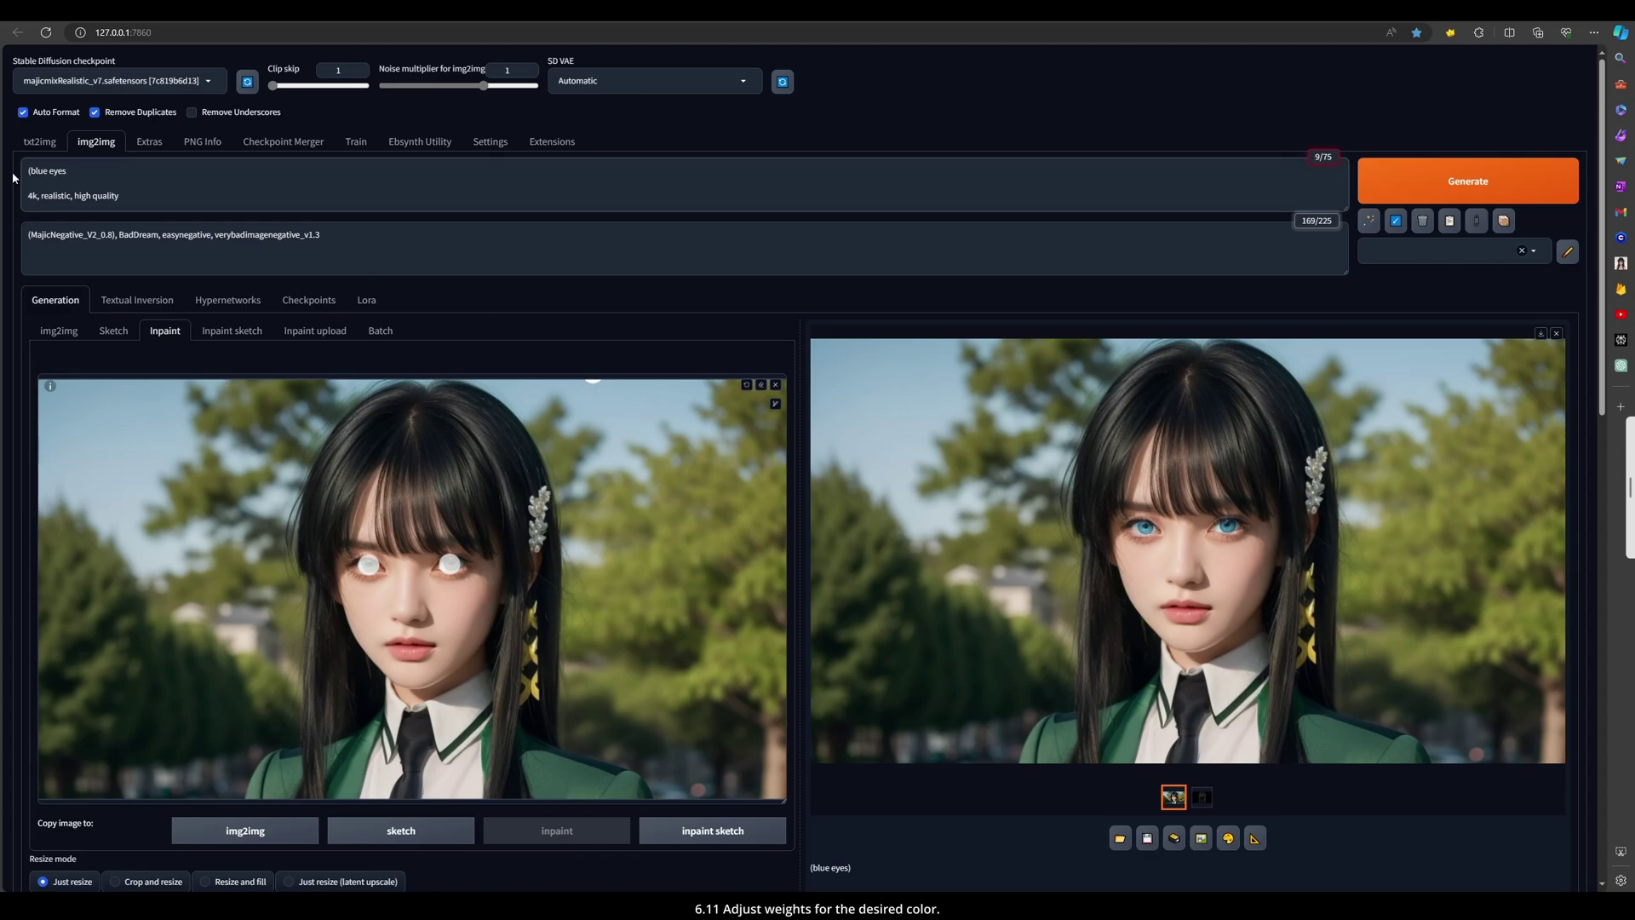
{"action": "key", "text": "BackSpace"}
{"action": "key", "text": "ctrl+Return"}
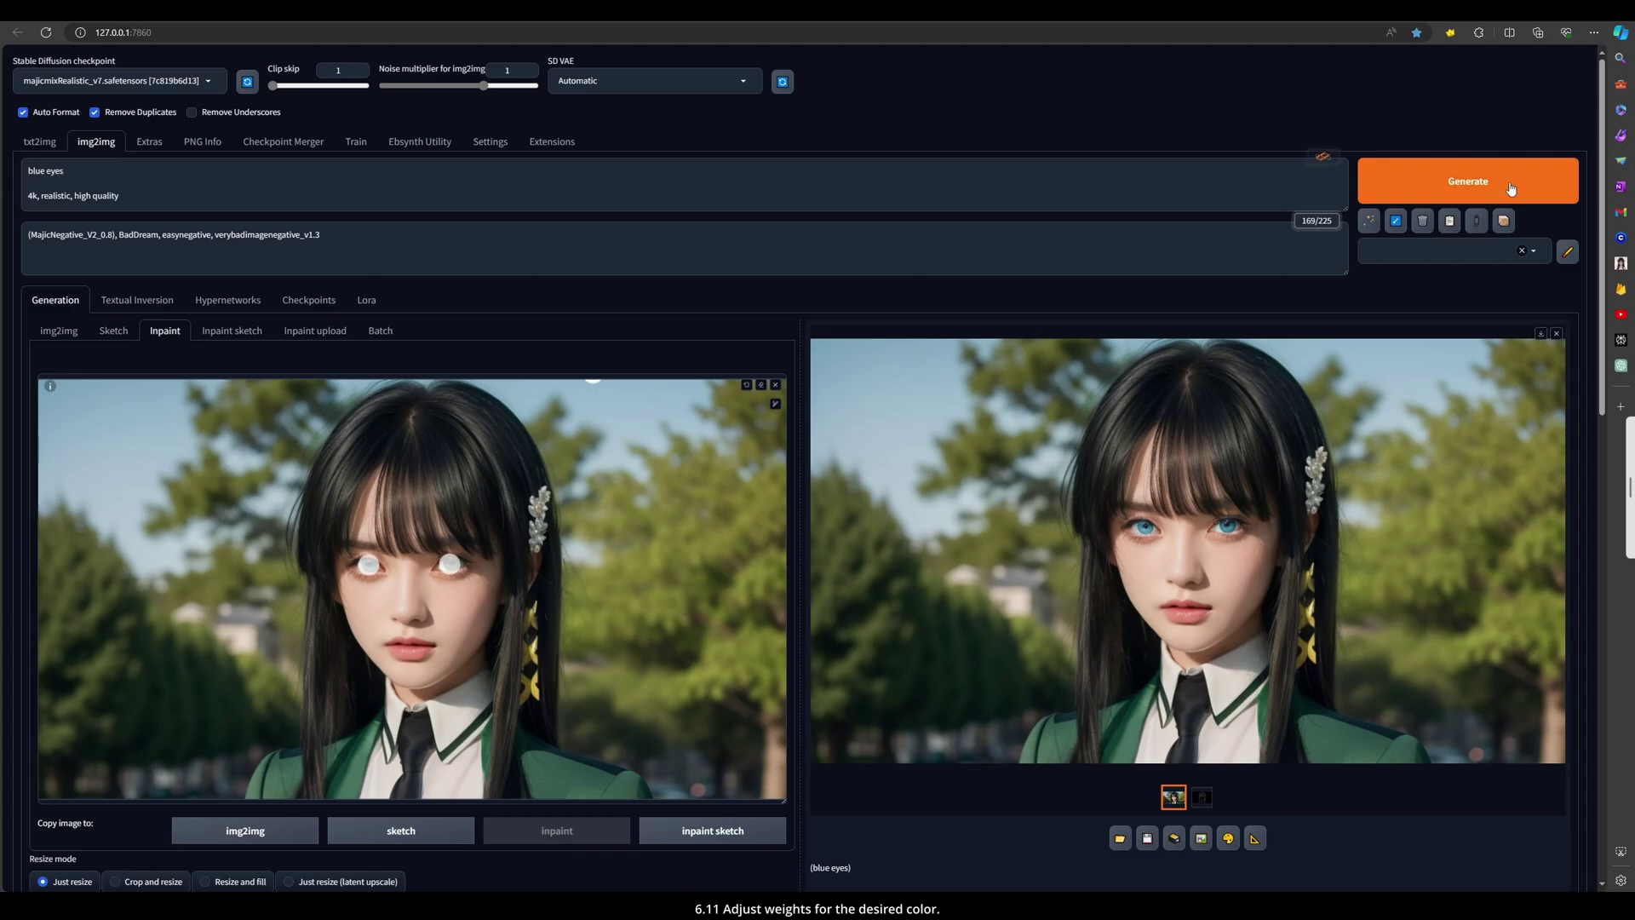
{"action": "left_click", "coordinate": [1108, 476]}
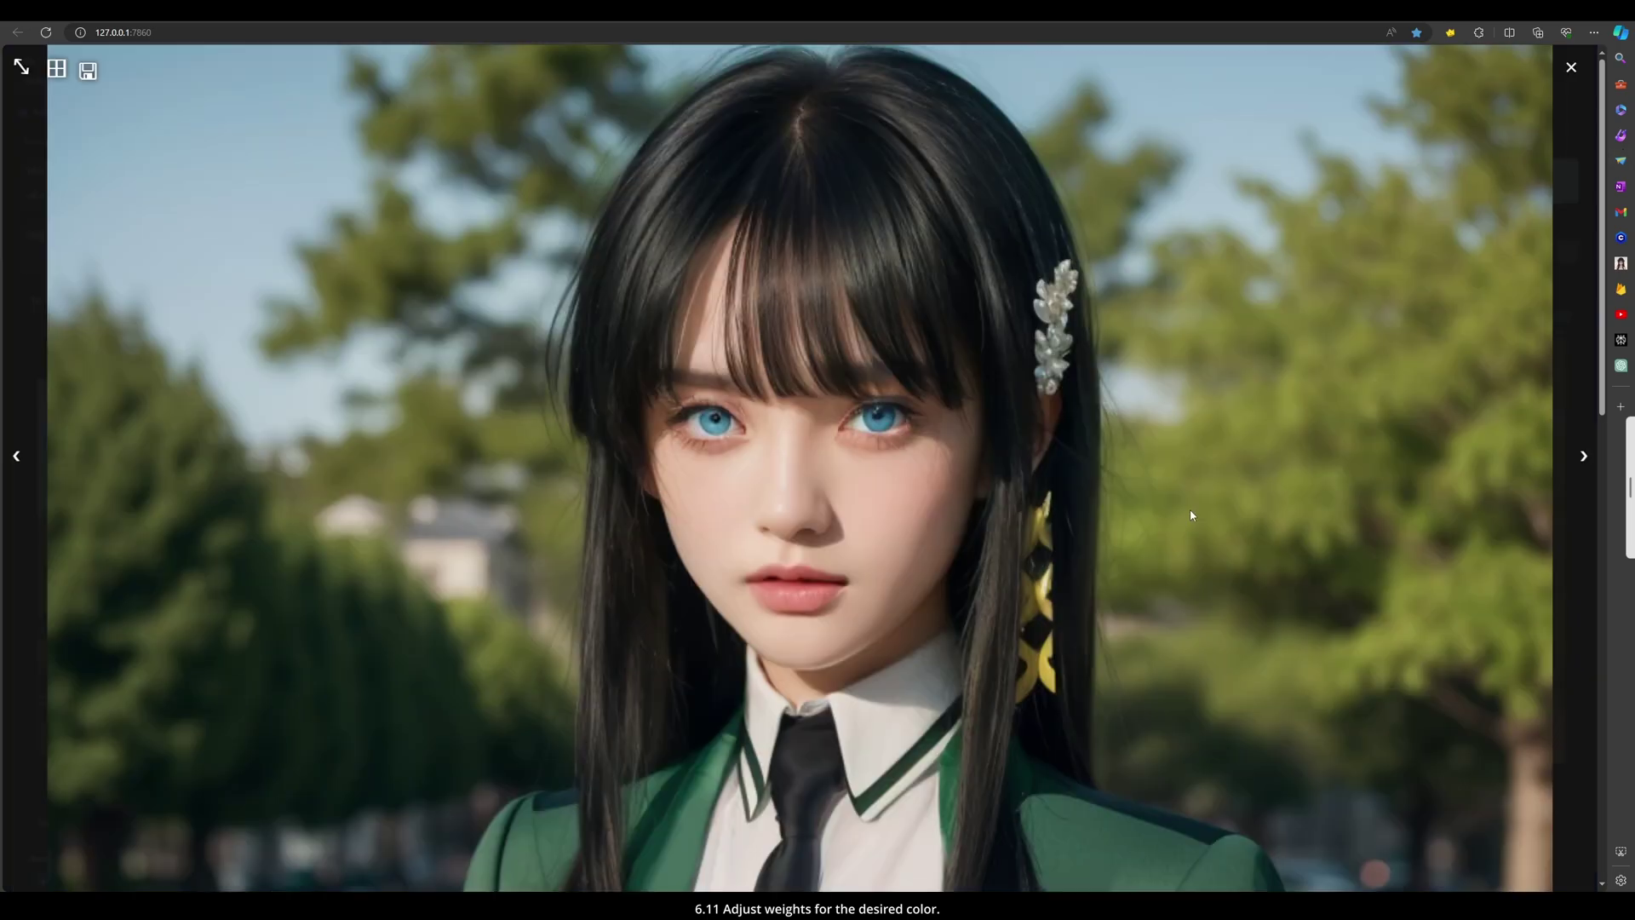
{"action": "left_click", "coordinate": [1102, 466]}
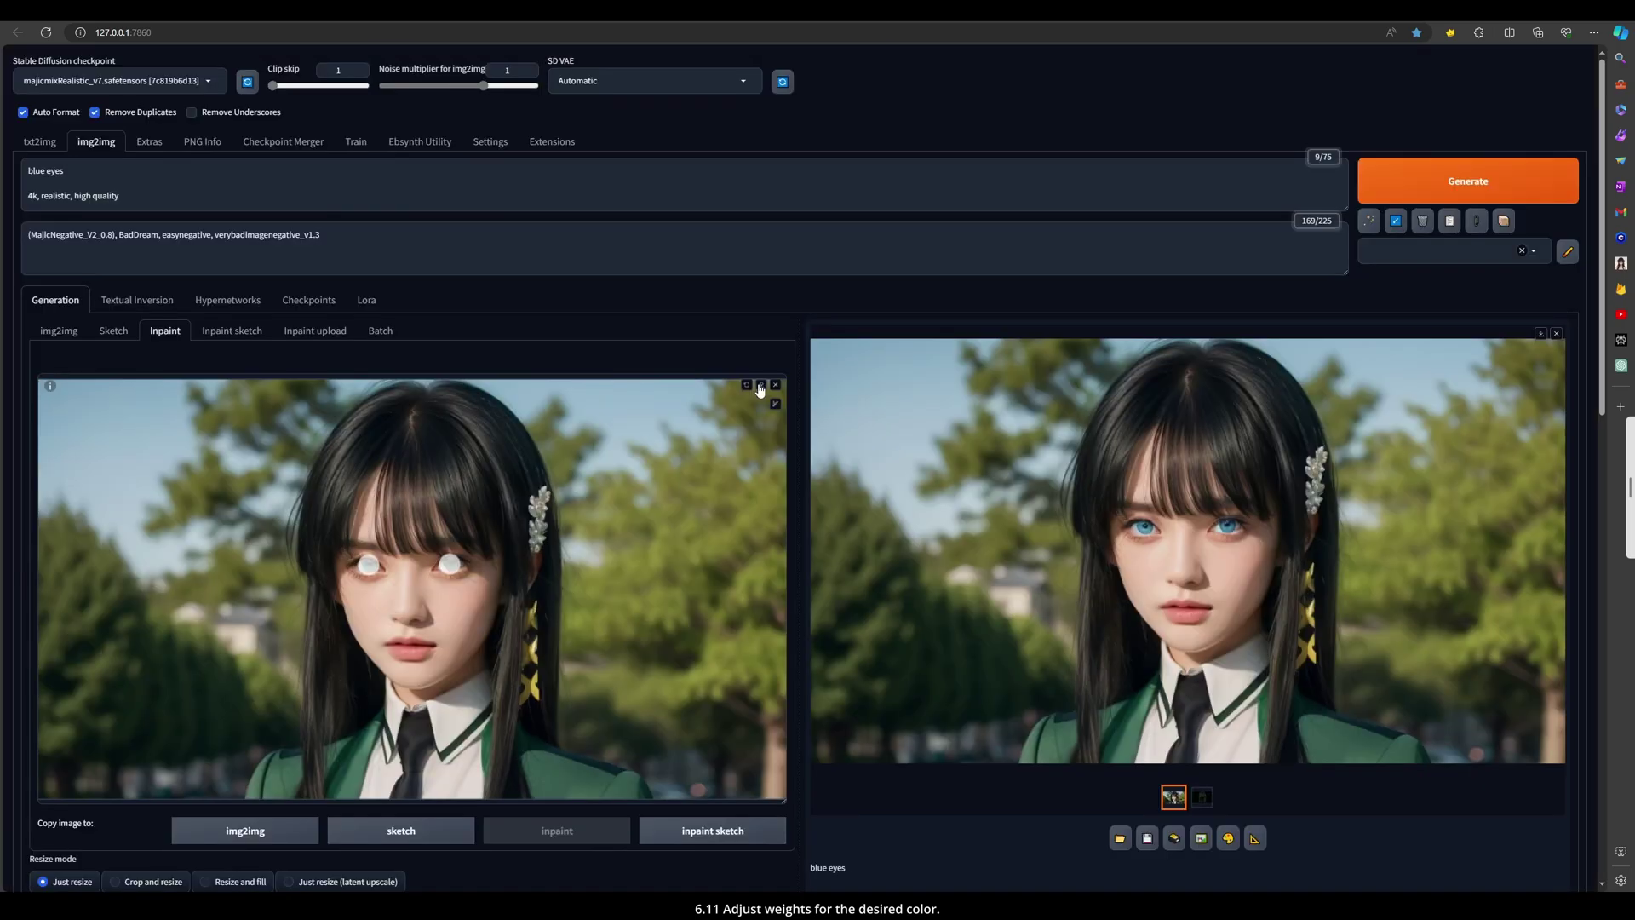
Clear the eye mask from the Inpaint canvas and reduce the mask brush size
{"action": "left_click", "coordinate": [760, 386]}
{"action": "left_click", "coordinate": [775, 406]}
{"action": "left_click_drag", "start_coordinate": [723, 404], "coordinate": [706, 404]}
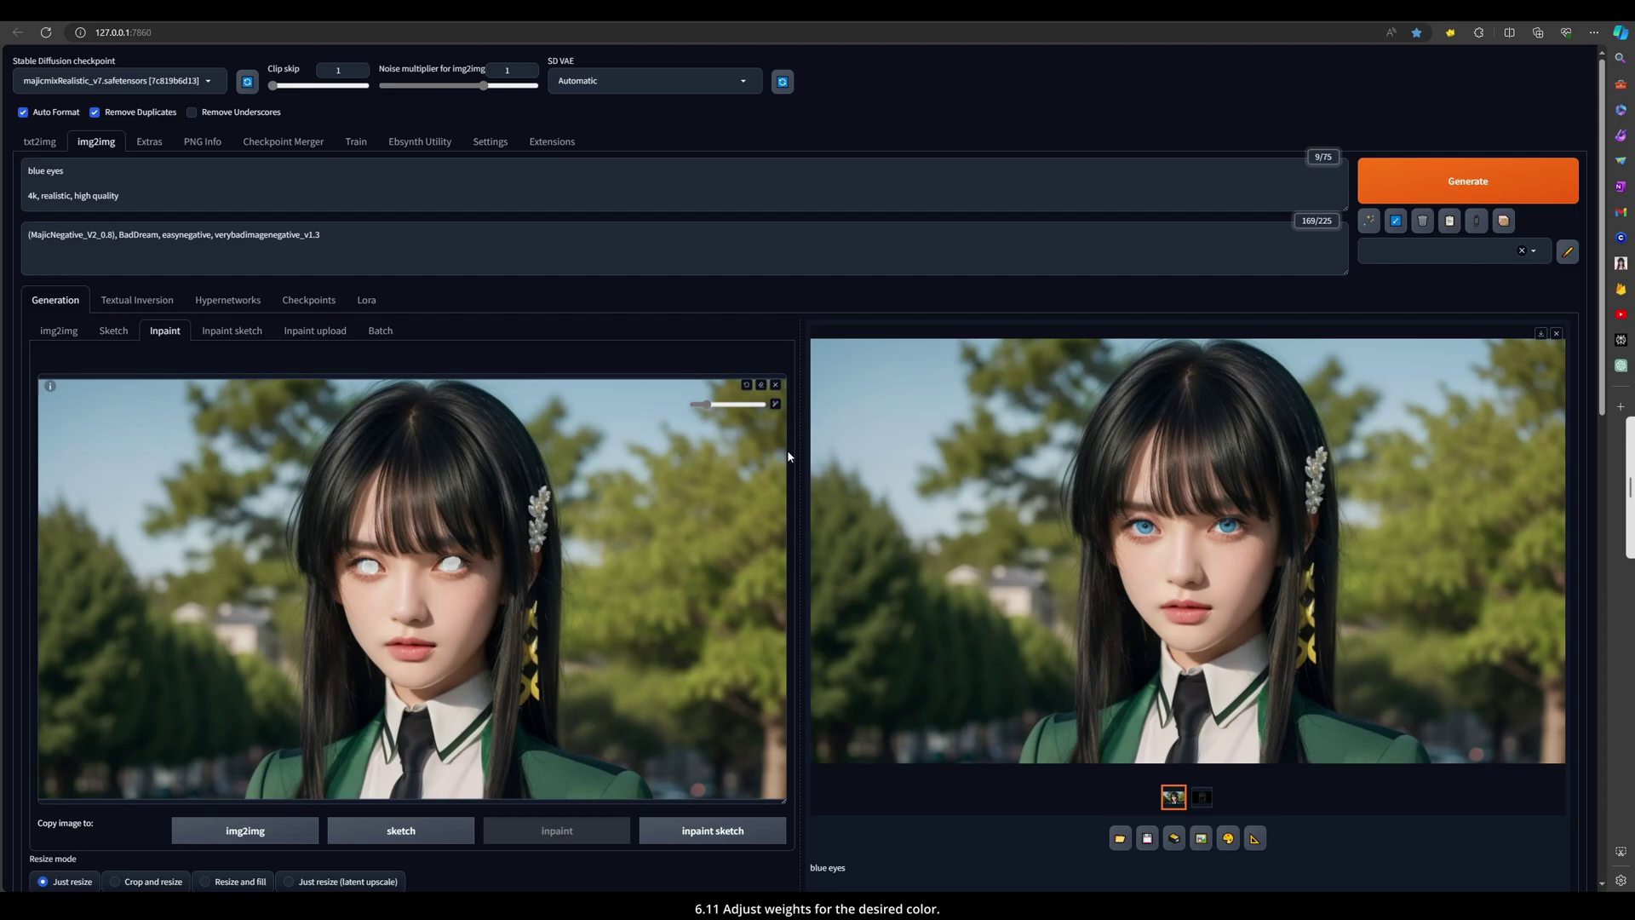
Regenerate the masked eyes with the prompt "blue eyes" and view the inpainted result full size
{"action": "scroll", "coordinate": [822, 511], "scroll_direction": "down", "scroll_amount": 8}
{"action": "scroll", "coordinate": [1234, 261], "scroll_direction": "up", "scroll_amount": 6}
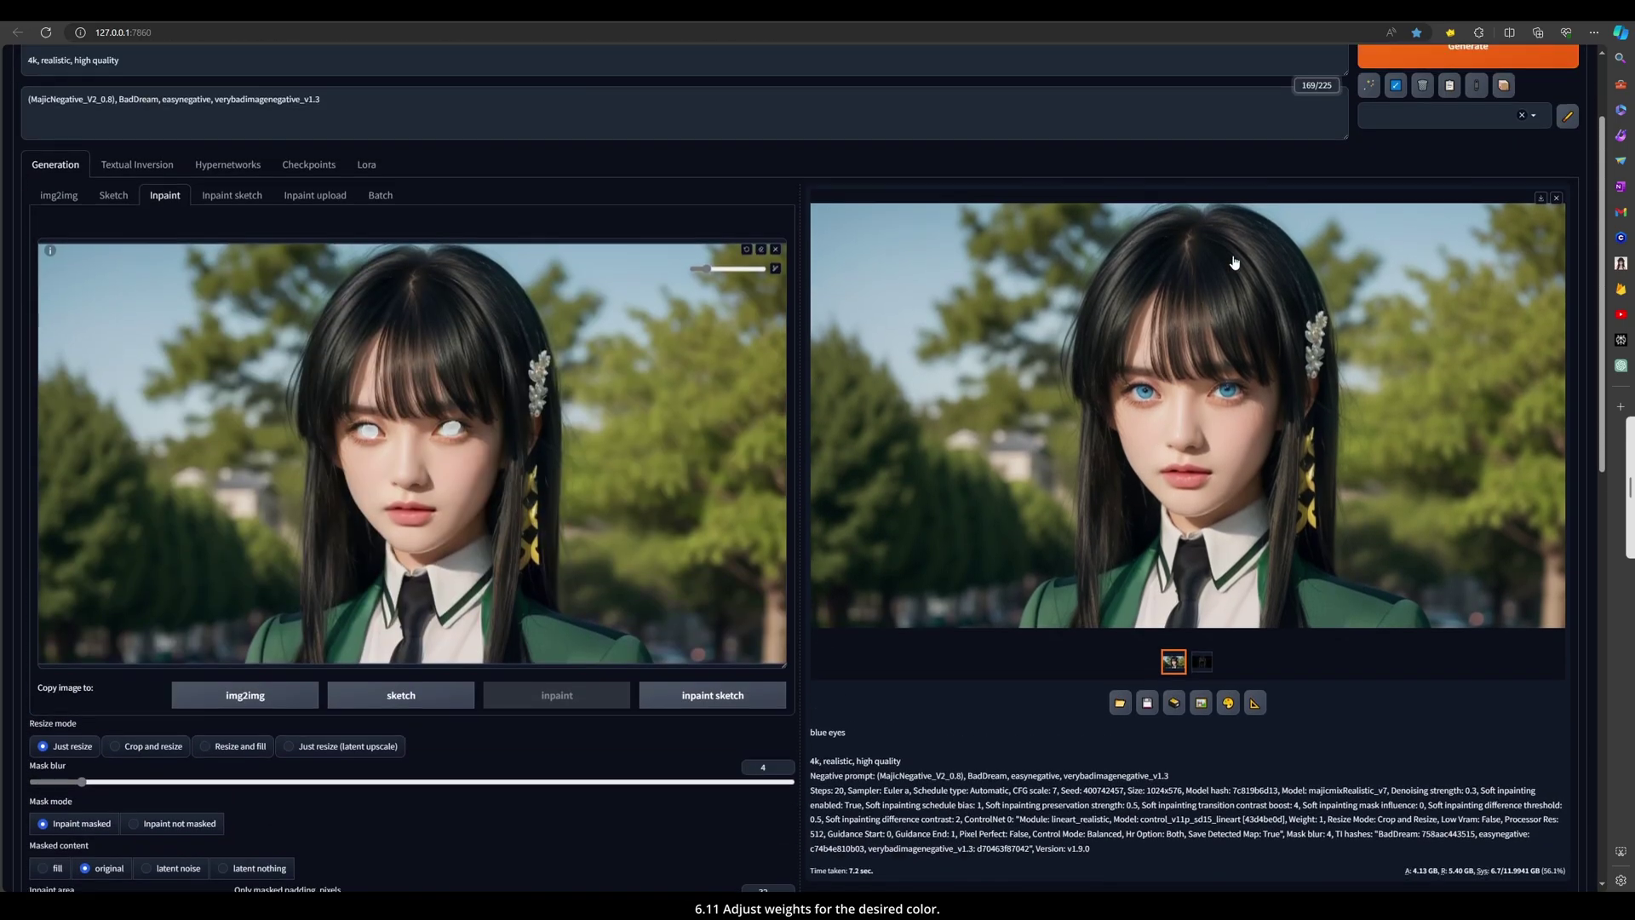
{"action": "scroll", "coordinate": [1234, 261], "scroll_direction": "up", "scroll_amount": 2}
{"action": "left_click", "coordinate": [1499, 177]}
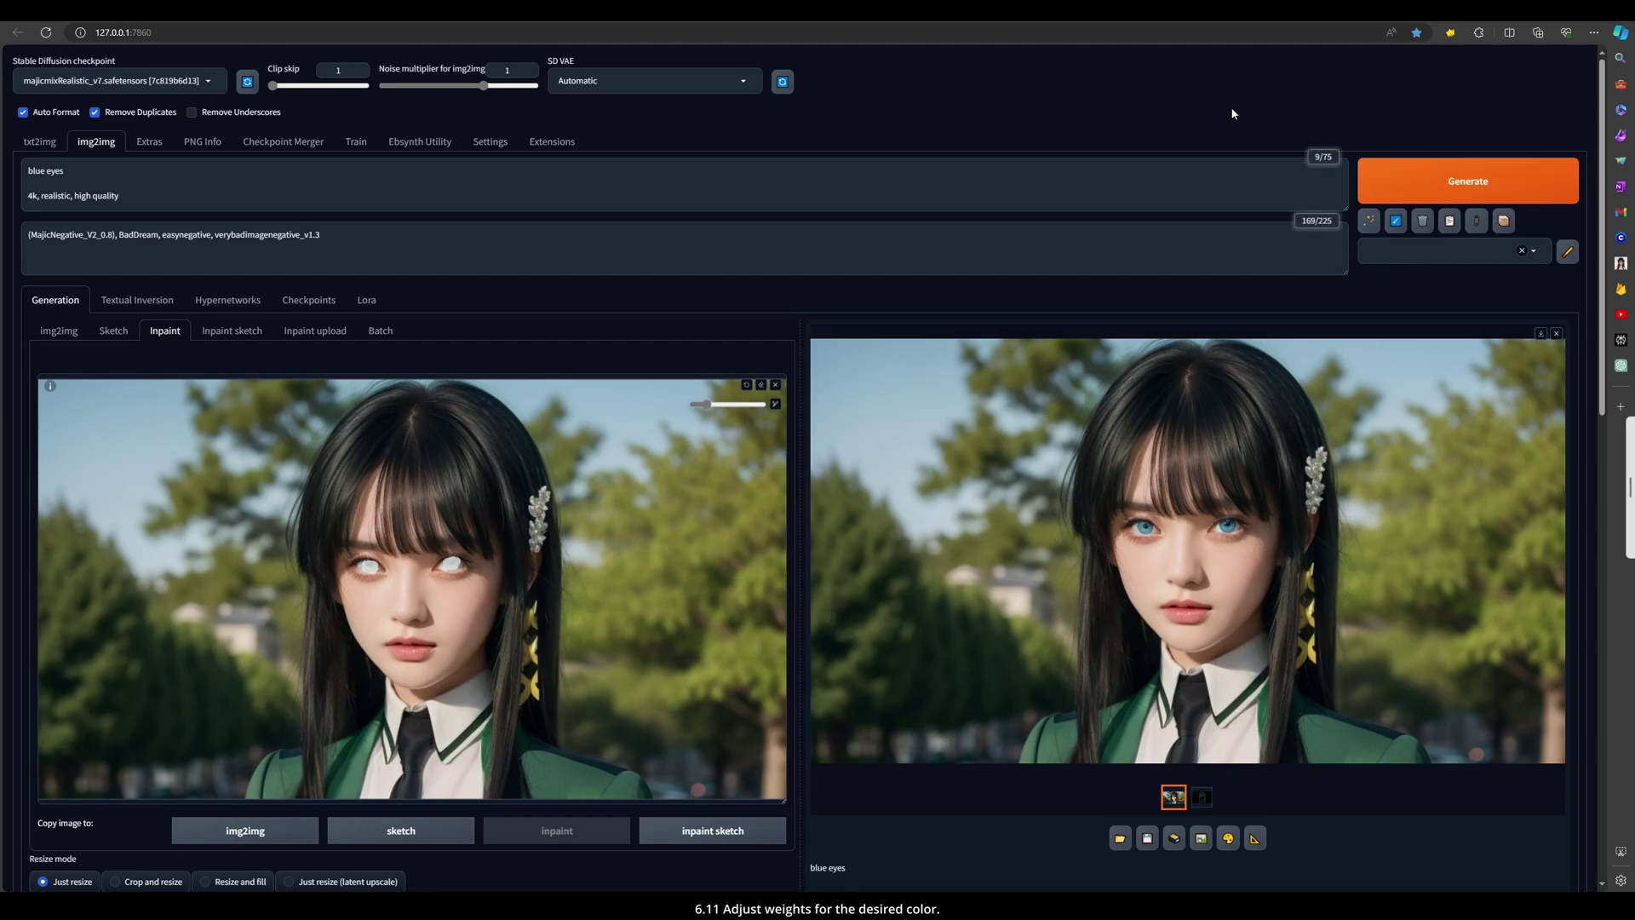
{"action": "left_click", "coordinate": [1148, 521]}
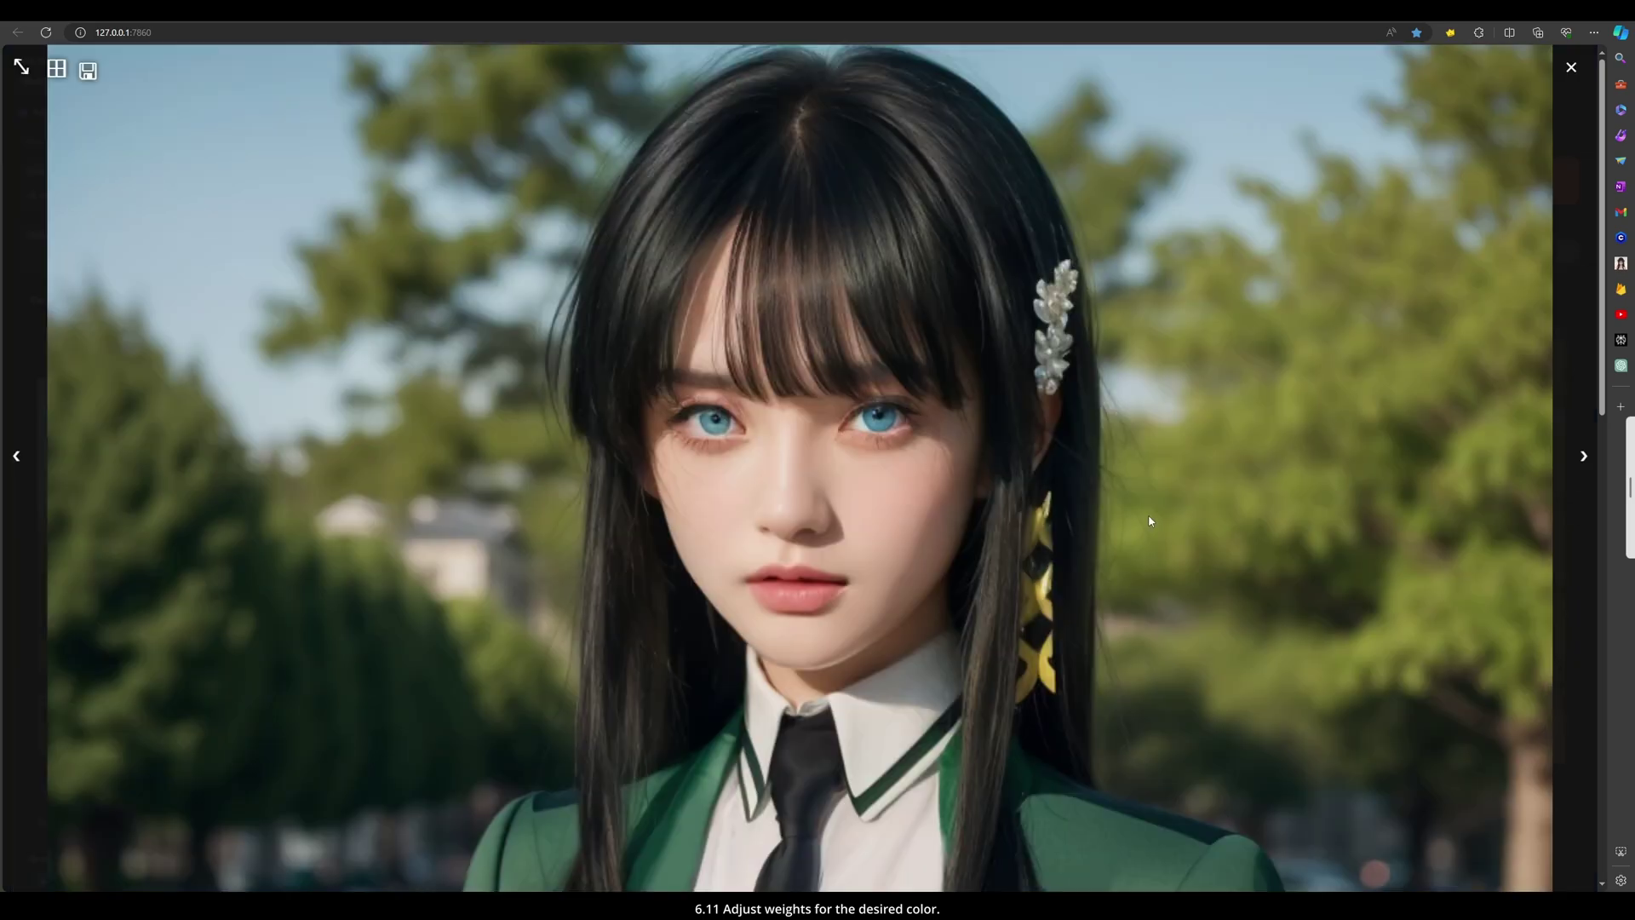
{"action": "left_click", "coordinate": [1148, 520]}
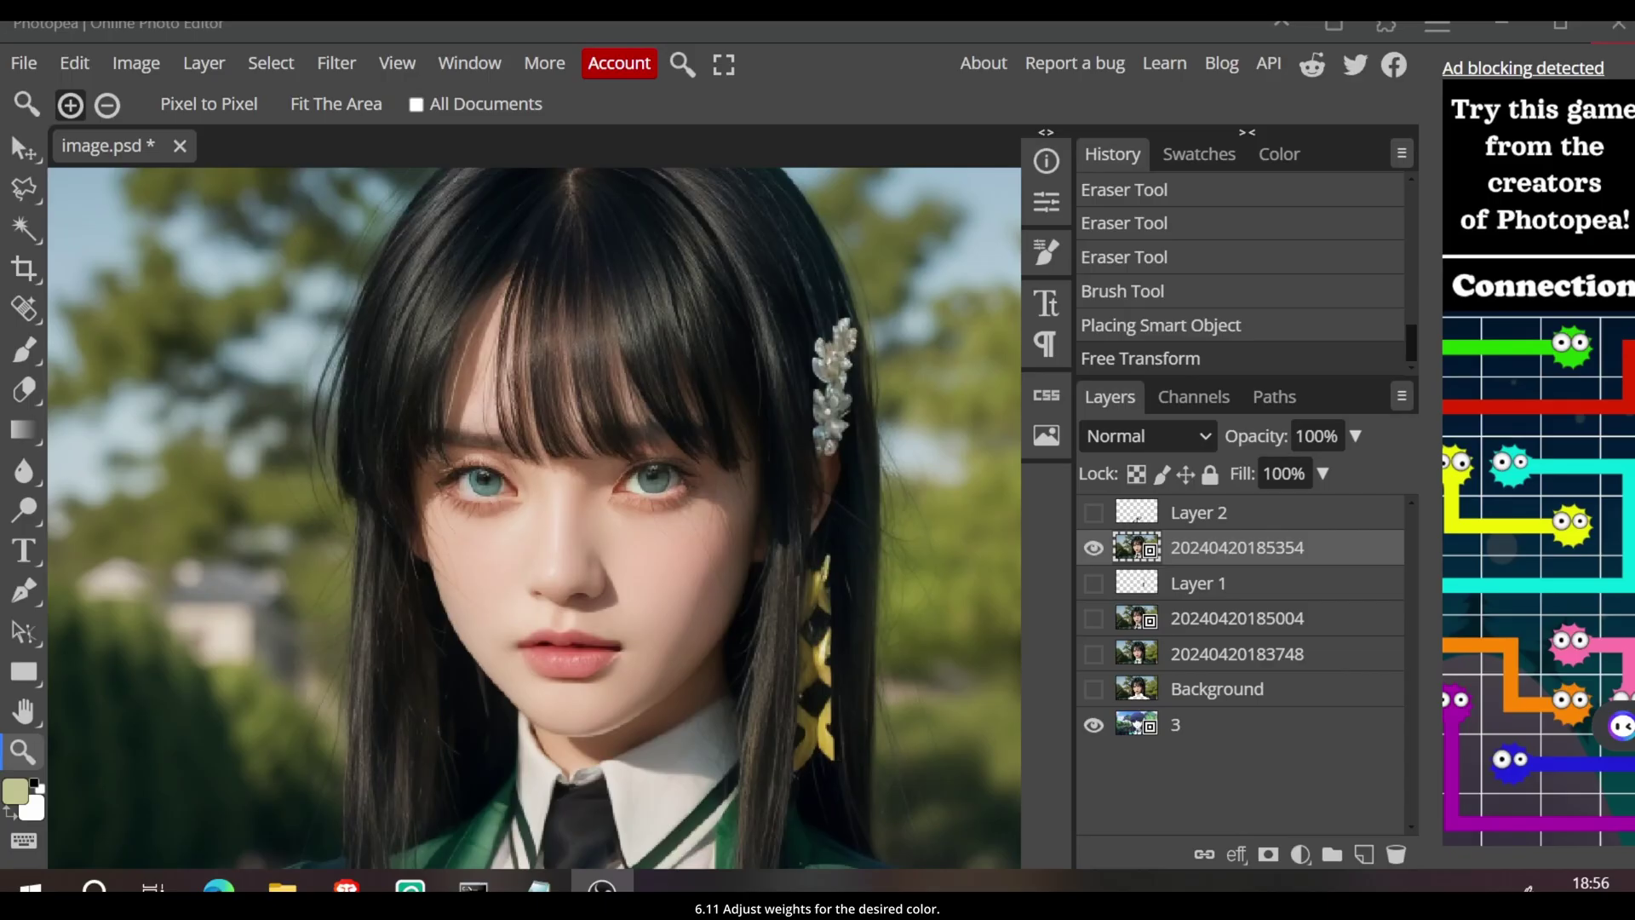
Place the newly generated blue-eyed image as a layer in the Photopea document and hide that layer
{"action": "left_click_drag", "start_coordinate": [1633, 381], "coordinate": [562, 381]}
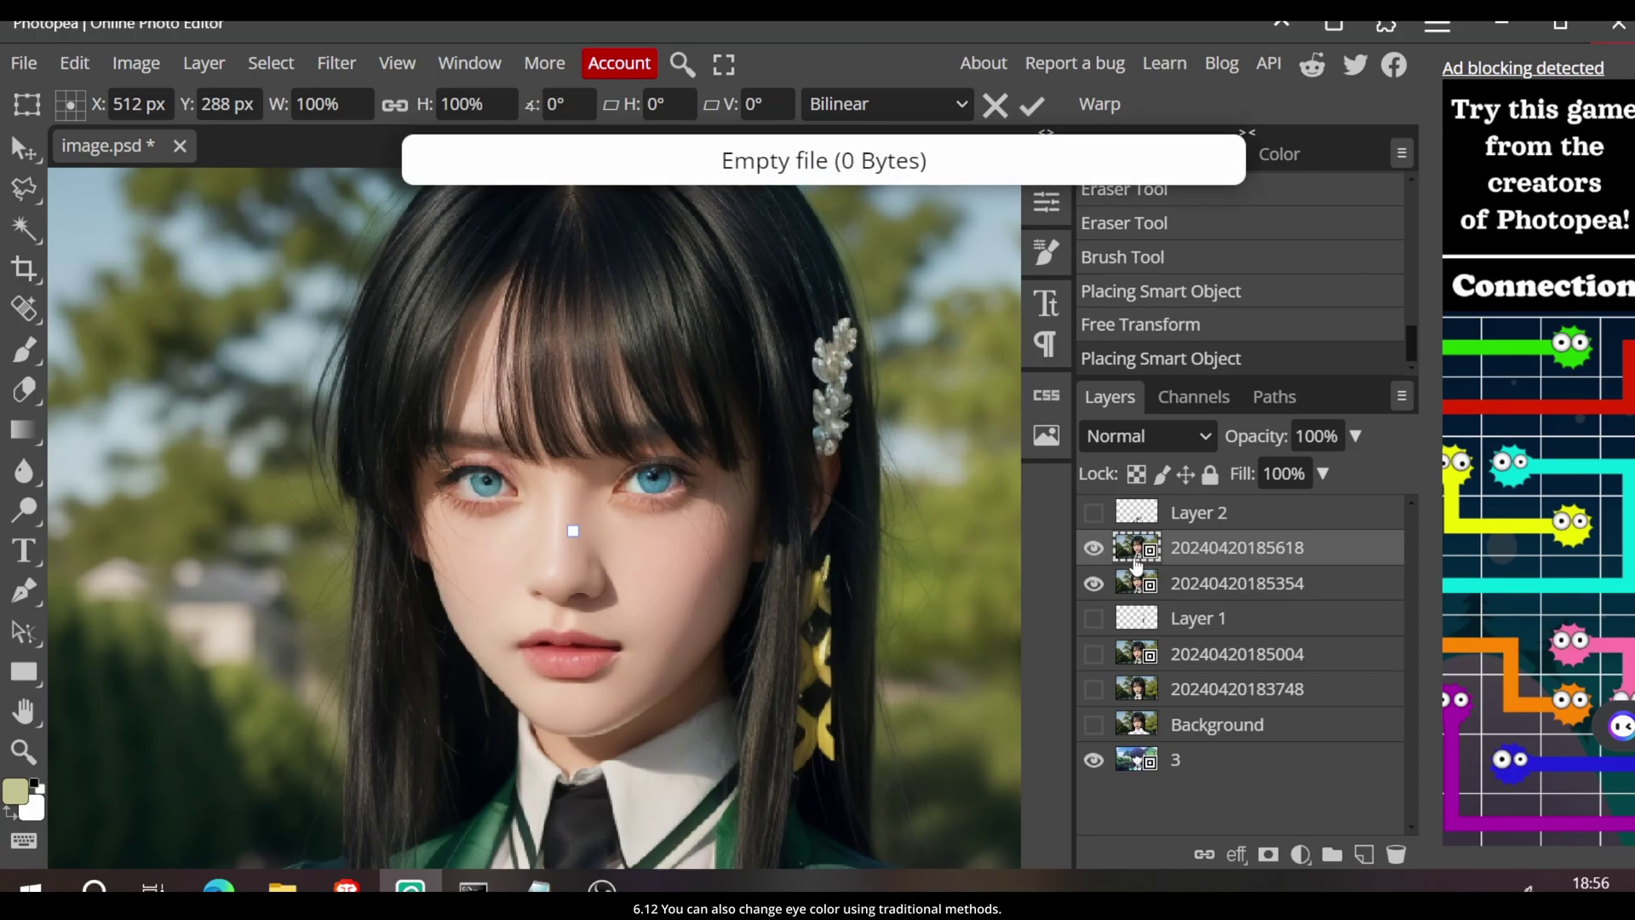
{"action": "key", "text": "z"}
{"action": "left_click", "coordinate": [1093, 547]}
{"action": "left_click", "coordinate": [1243, 583]}
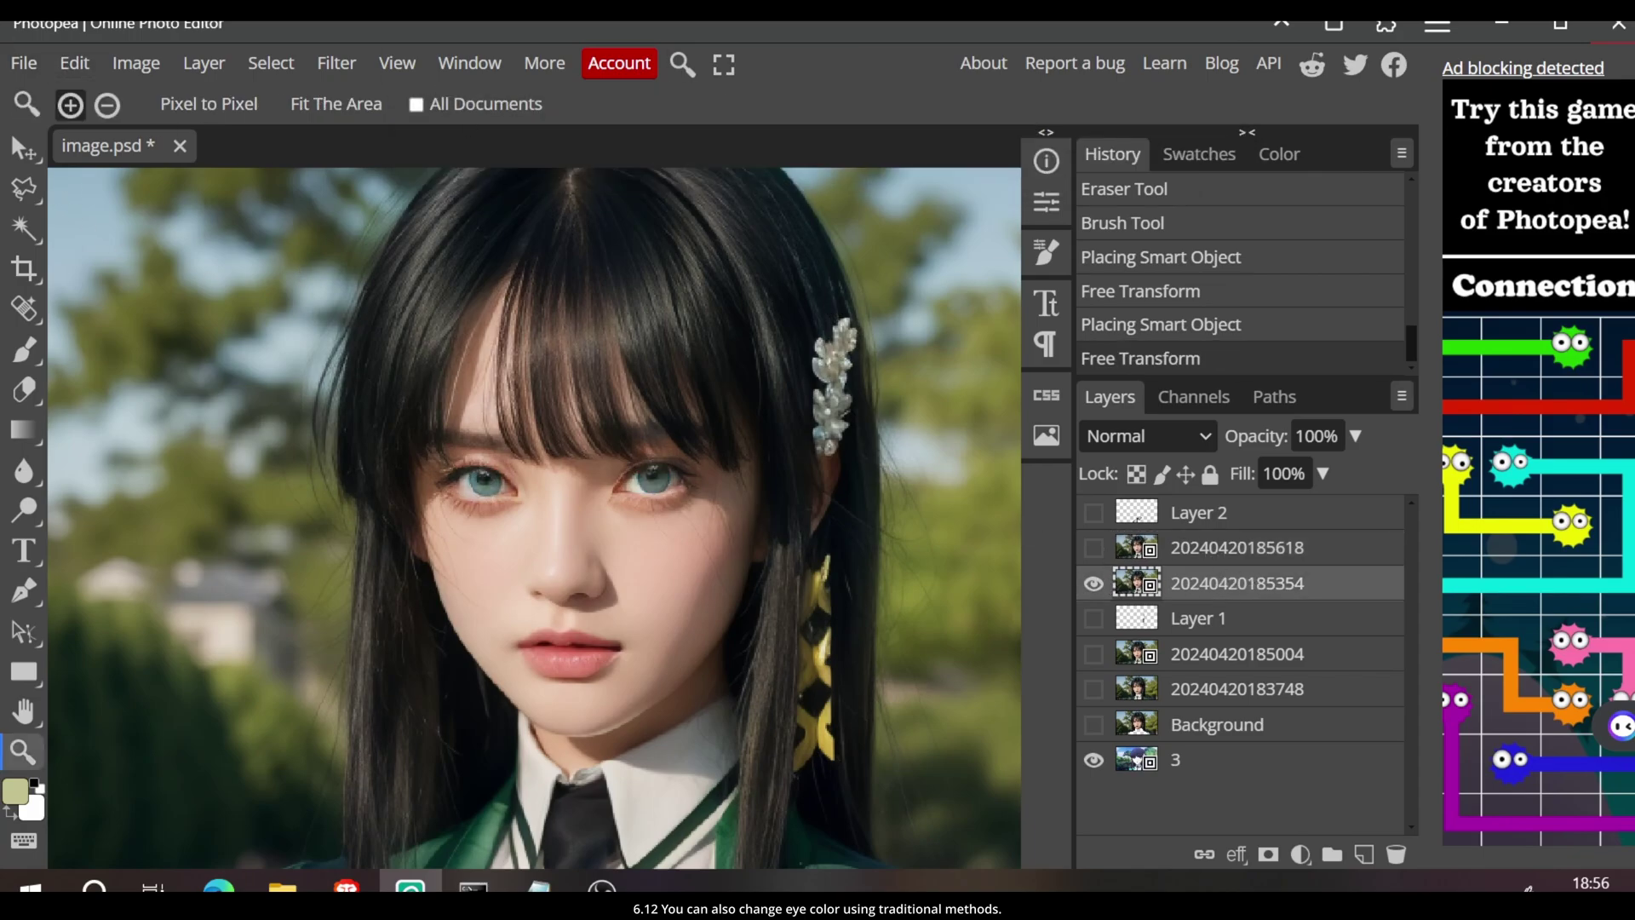
{"action": "right_click", "coordinate": [24, 188]}
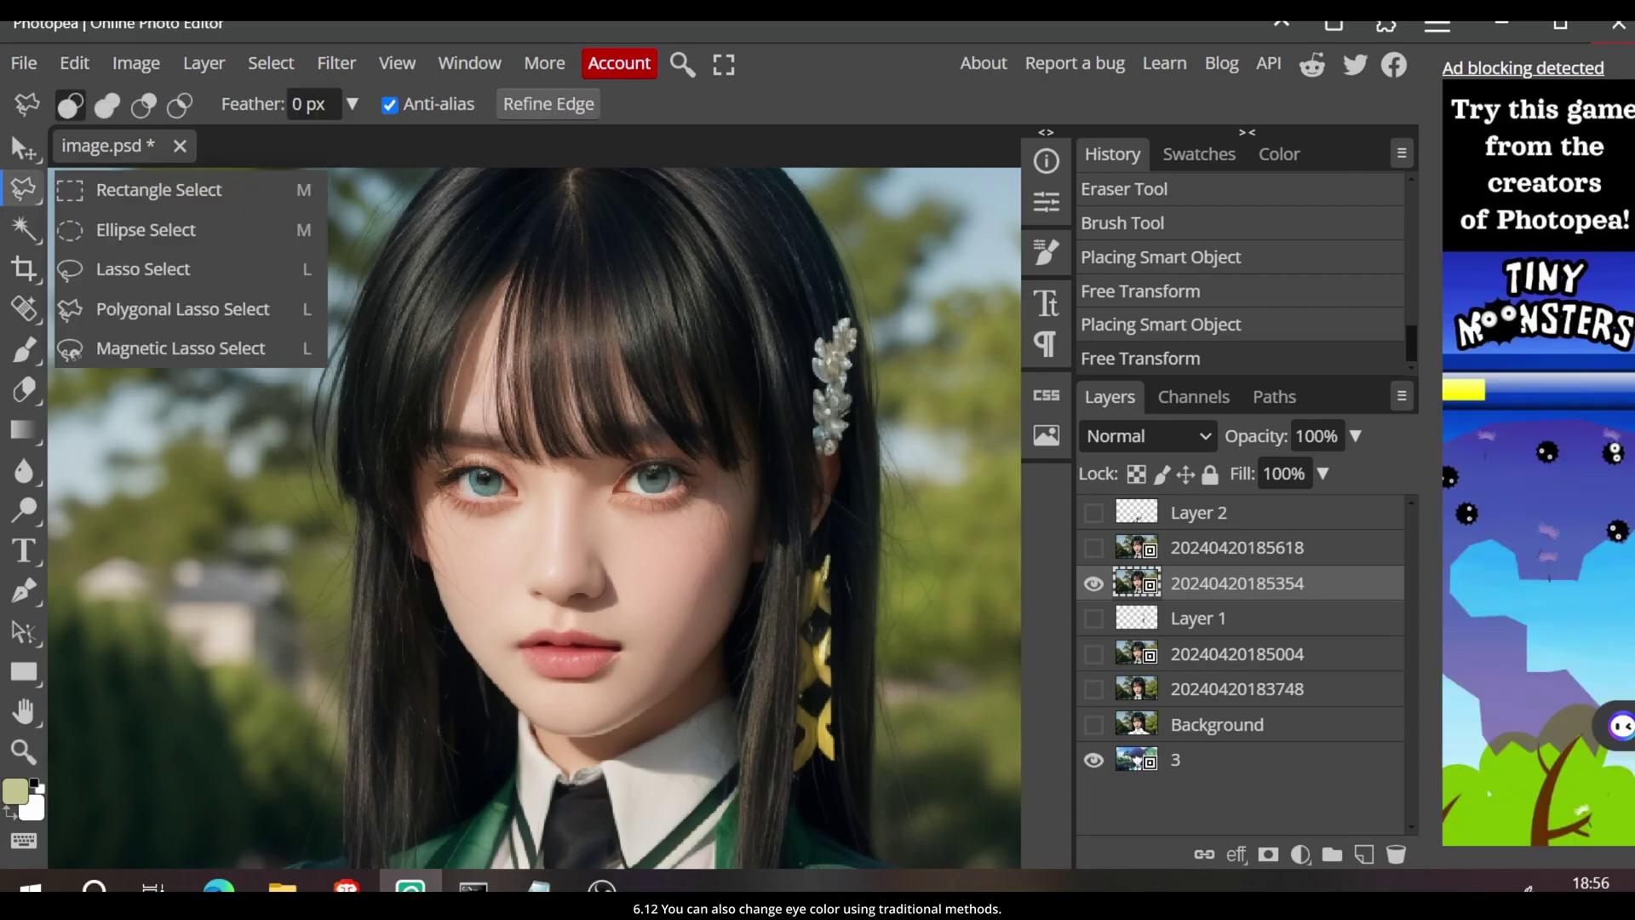
{"action": "left_click", "coordinate": [127, 266]}
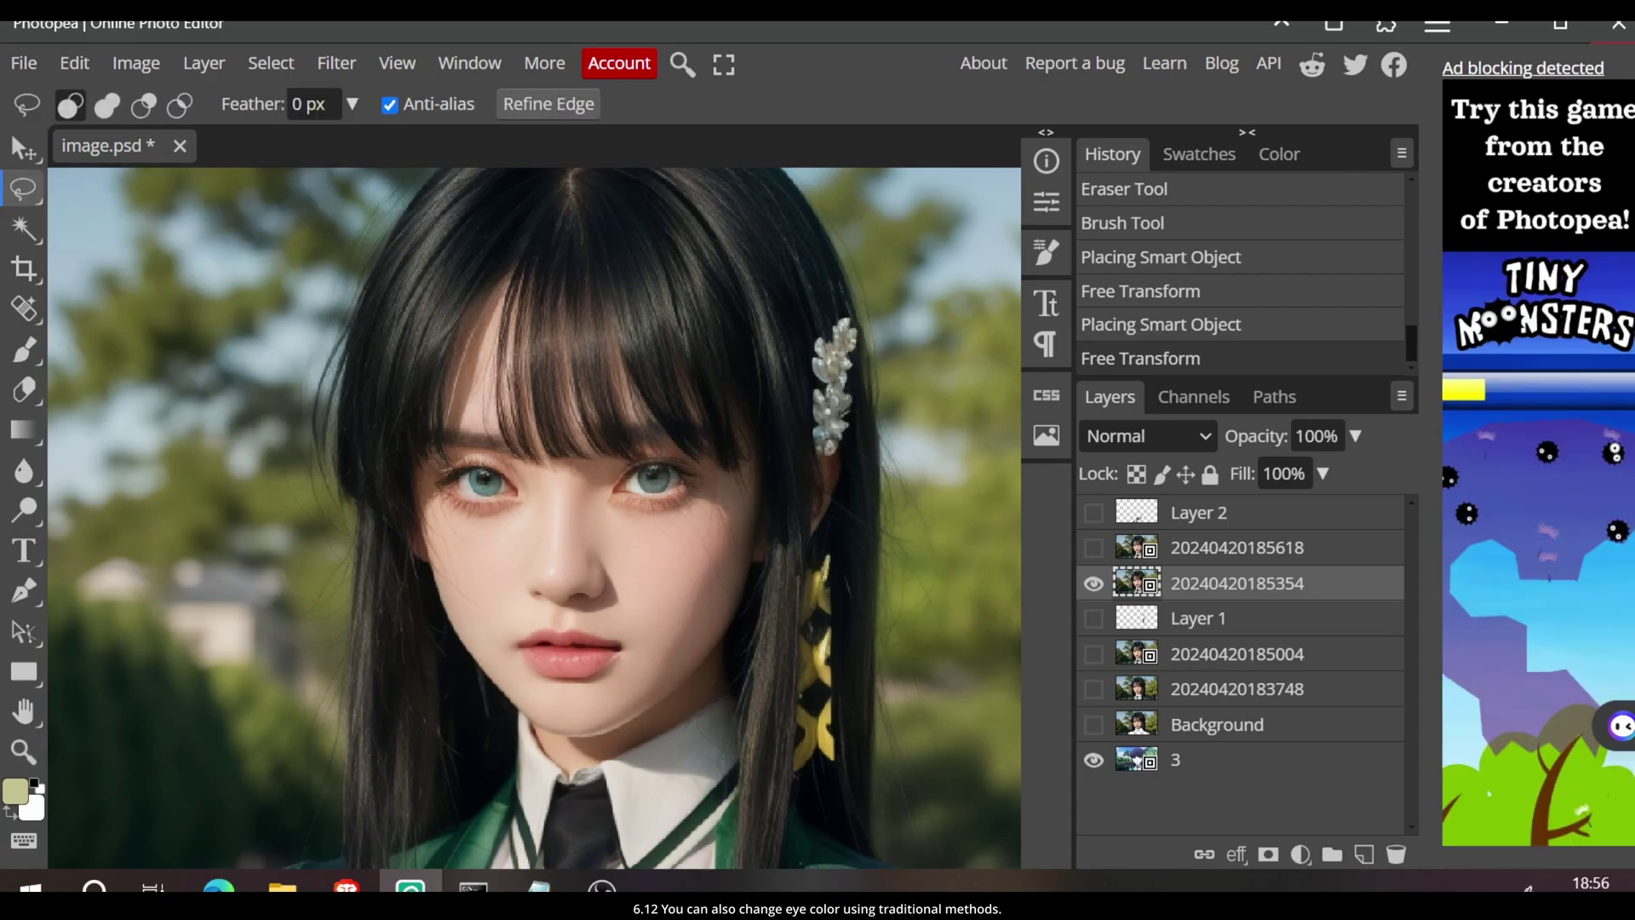
{"action": "mouse_move", "coordinate": [486, 471]}
{"action": "left_mouse_down"}
{"action": "mouse_move", "coordinate": [503, 484]}
{"action": "mouse_move", "coordinate": [545, 458]}
{"action": "left_mouse_up"}
{"action": "key", "text": "ctrl+z"}
{"action": "key", "text": "ctrl+space"}
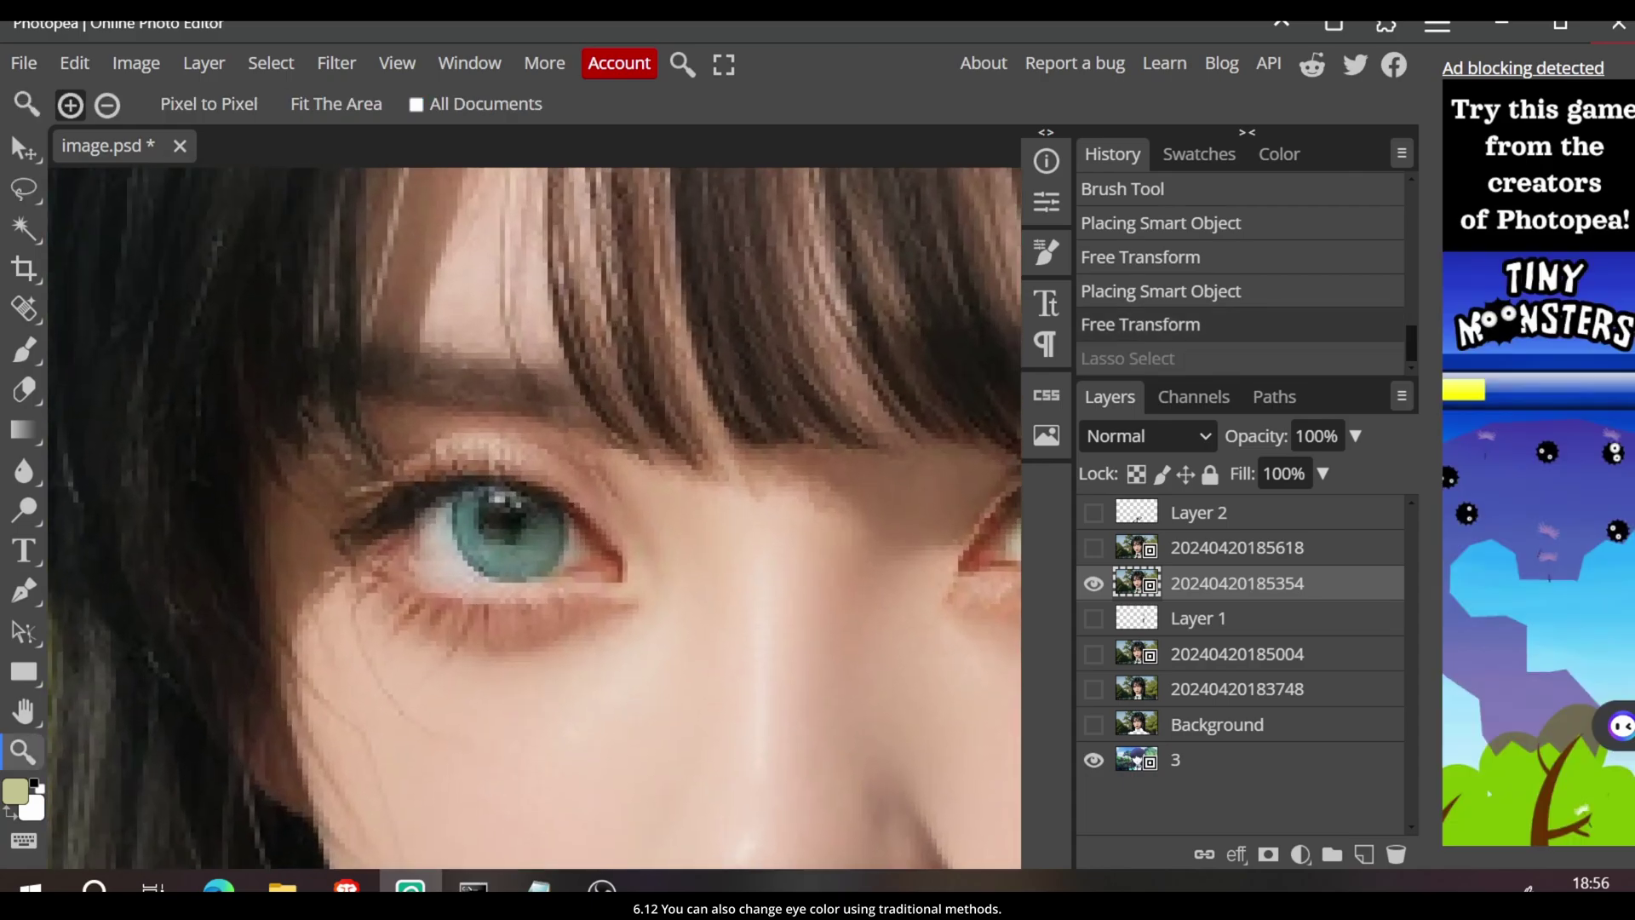
{"action": "left_click_drag", "start_coordinate": [454, 530], "coordinate": [483, 487]}
{"action": "key", "text": "space"}
{"action": "left_click_drag", "start_coordinate": [886, 545], "coordinate": [475, 579]}
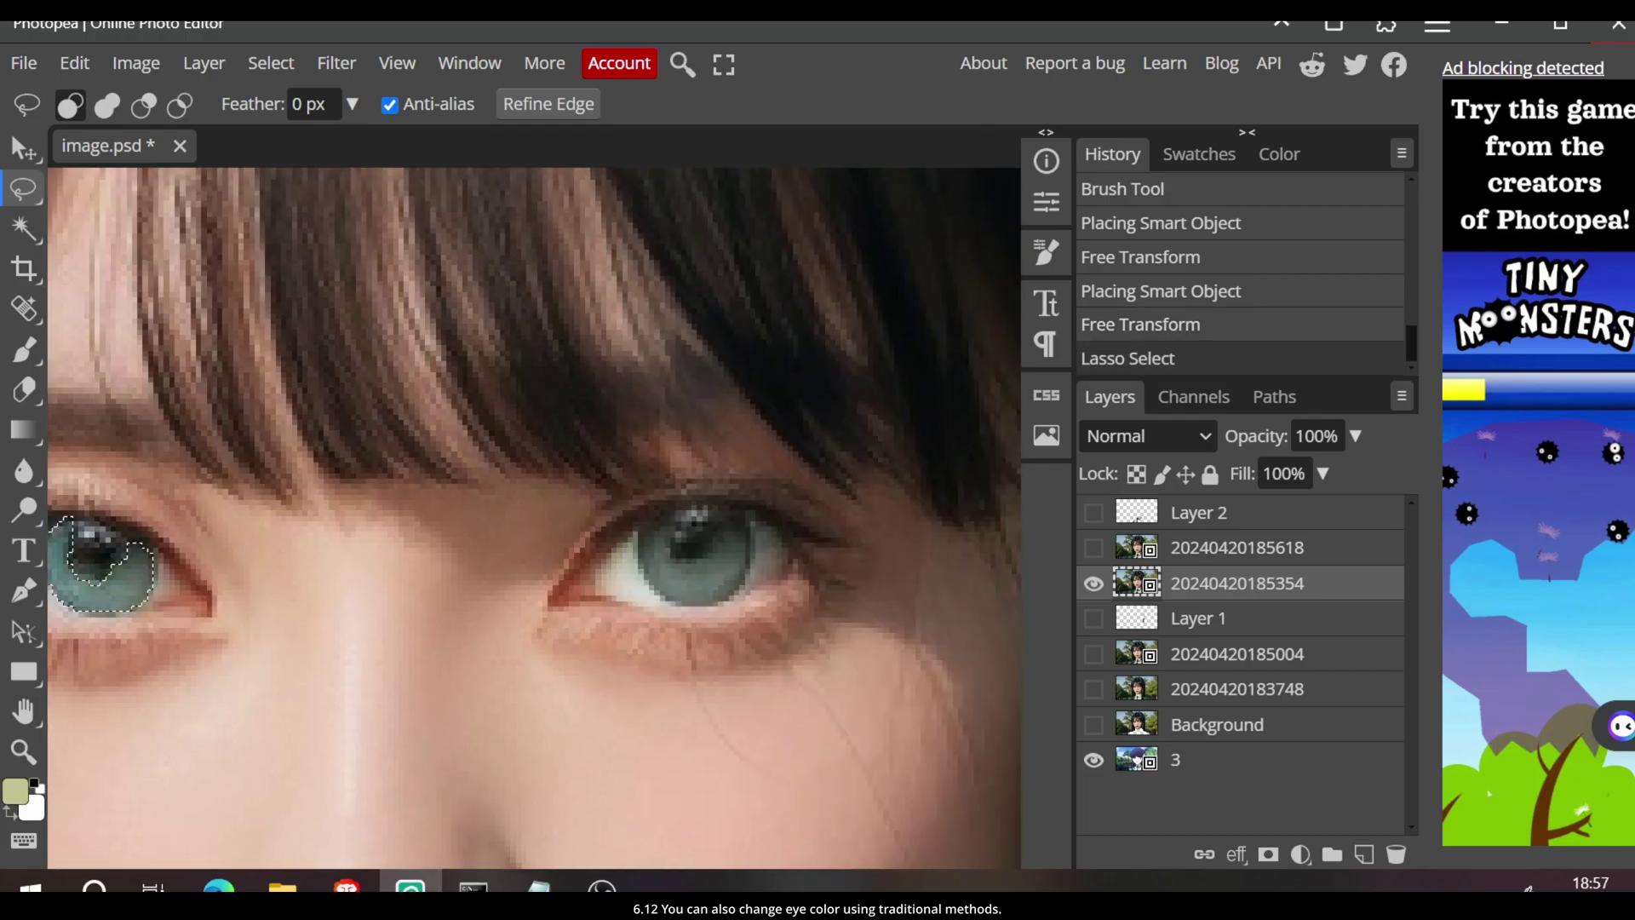
{"action": "mouse_move", "coordinate": [677, 511]}
{"action": "left_mouse_down"}
{"action": "mouse_move", "coordinate": [677, 561]}
{"action": "mouse_move", "coordinate": [748, 565]}
{"action": "mouse_move", "coordinate": [644, 572]}
{"action": "mouse_move", "coordinate": [677, 515]}
{"action": "left_mouse_up"}
Recolor the selected irises by adjusting their hue, saturation and lightness, and apply the Hue/Saturation change
{"action": "key", "text": "ctrl+space"}
{"action": "left_click_drag", "start_coordinate": [843, 607], "coordinate": [758, 607]}
{"action": "key", "text": "ctrl+u"}
{"action": "left_click_drag", "start_coordinate": [596, 263], "coordinate": [767, 109]}
{"action": "left_click_drag", "start_coordinate": [692, 235], "coordinate": [755, 235]}
{"action": "mouse_move", "coordinate": [692, 312]}
{"action": "left_mouse_down"}
{"action": "mouse_move", "coordinate": [751, 312]}
{"action": "mouse_move", "coordinate": [722, 311]}
{"action": "left_mouse_up"}
{"action": "left_click_drag", "start_coordinate": [692, 389], "coordinate": [700, 389]}
{"action": "mouse_move", "coordinate": [755, 236]}
{"action": "left_mouse_down"}
{"action": "mouse_move", "coordinate": [775, 235]}
{"action": "mouse_move", "coordinate": [716, 235]}
{"action": "mouse_move", "coordinate": [758, 235]}
{"action": "left_mouse_up"}
{"action": "key", "text": "Return"}
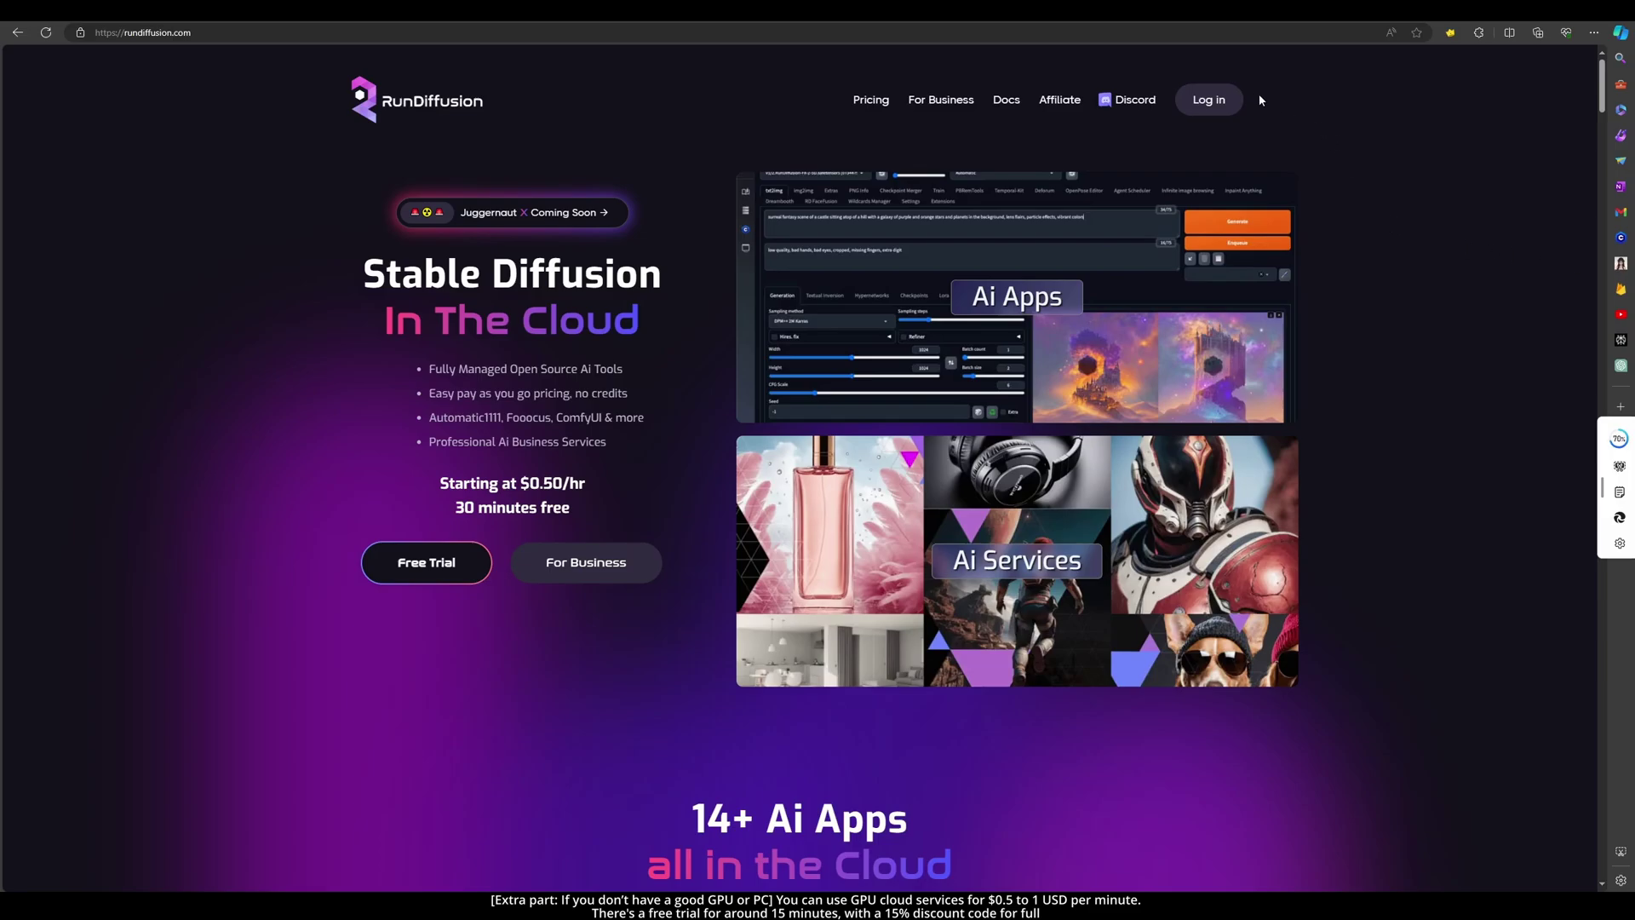
Switch to the RunDiffusion site and select Automatic1111 WebUI to launch
{"action": "left_click", "coordinate": [1230, 101]}
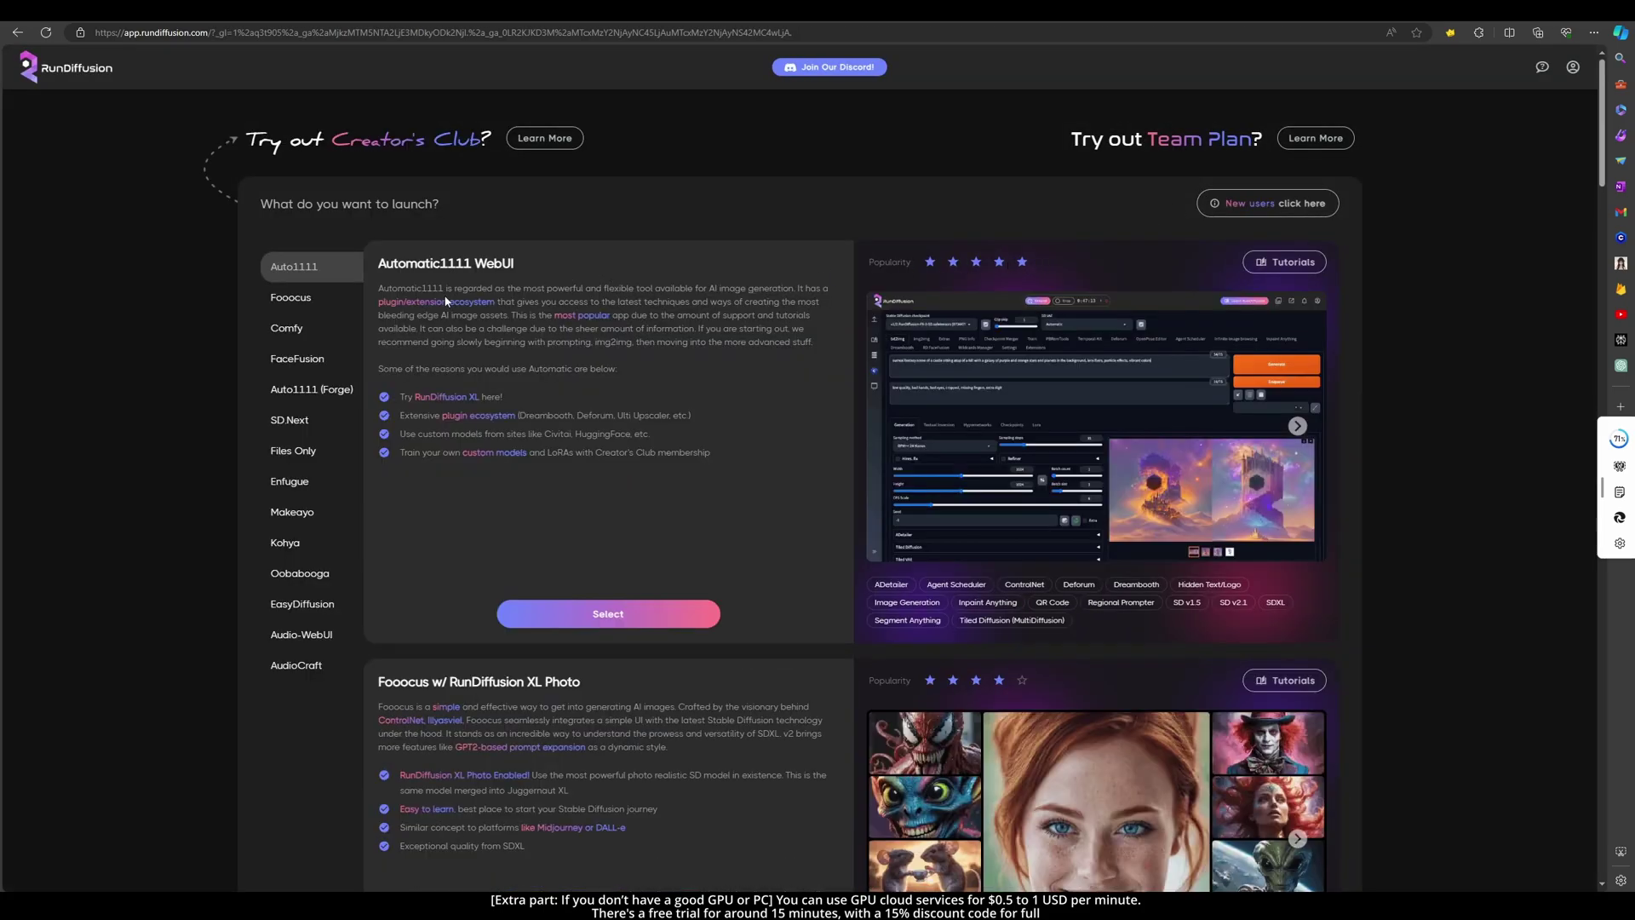
{"action": "left_click", "coordinate": [627, 620]}
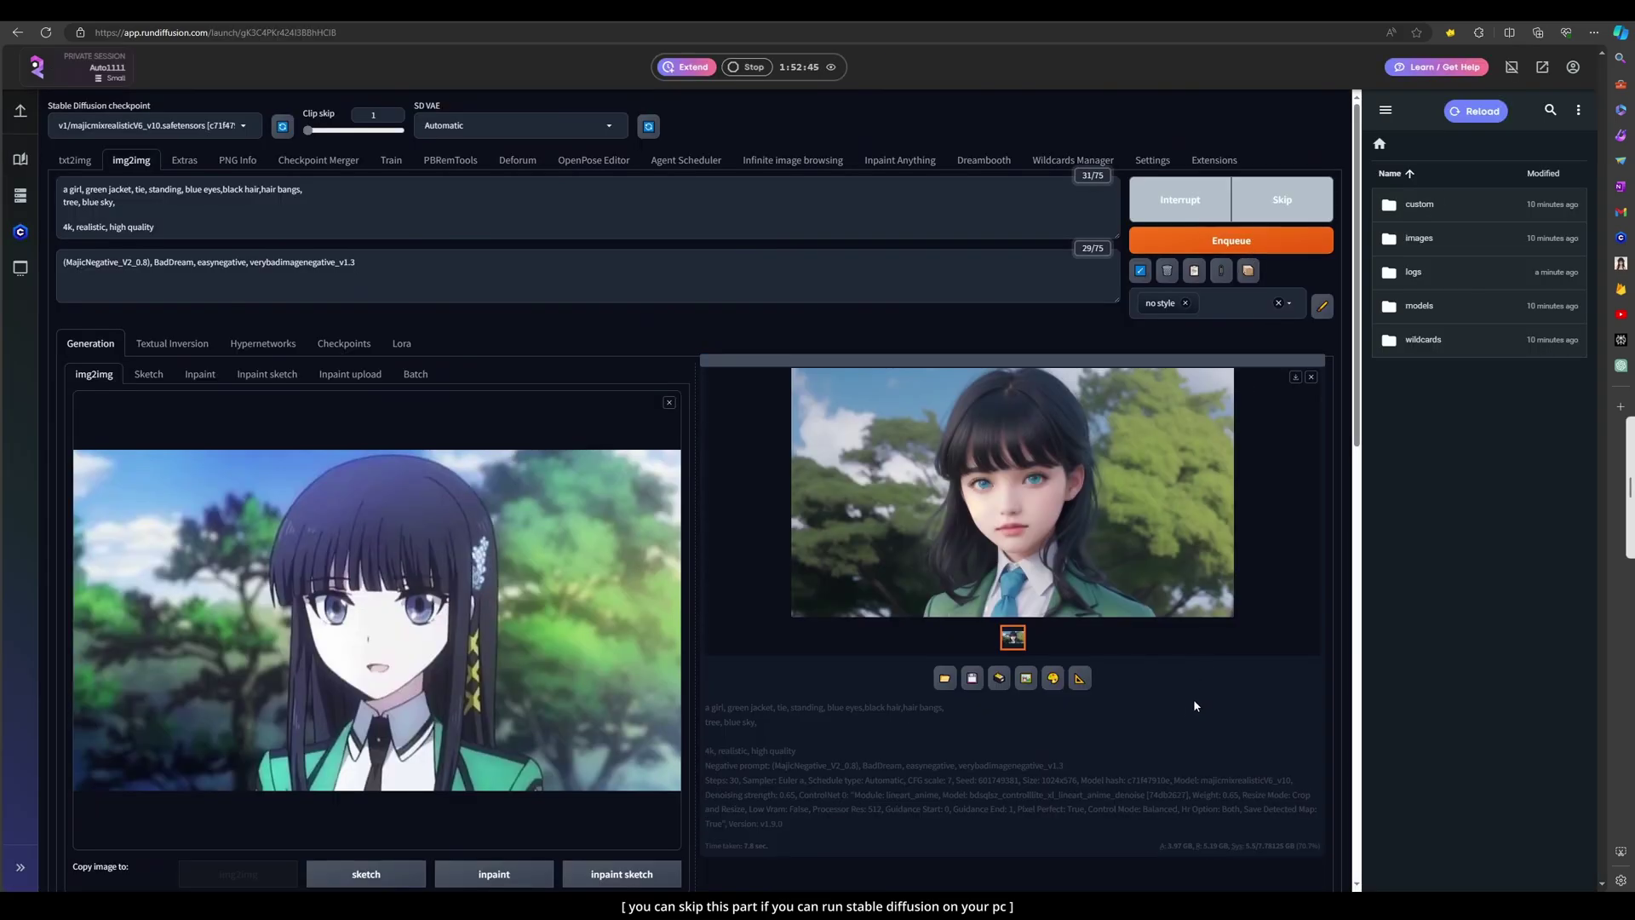
Look over the img2img generation settings in the cloud session and view the generated image full size
{"action": "scroll", "coordinate": [1193, 705], "scroll_direction": "down", "scroll_amount": 5}
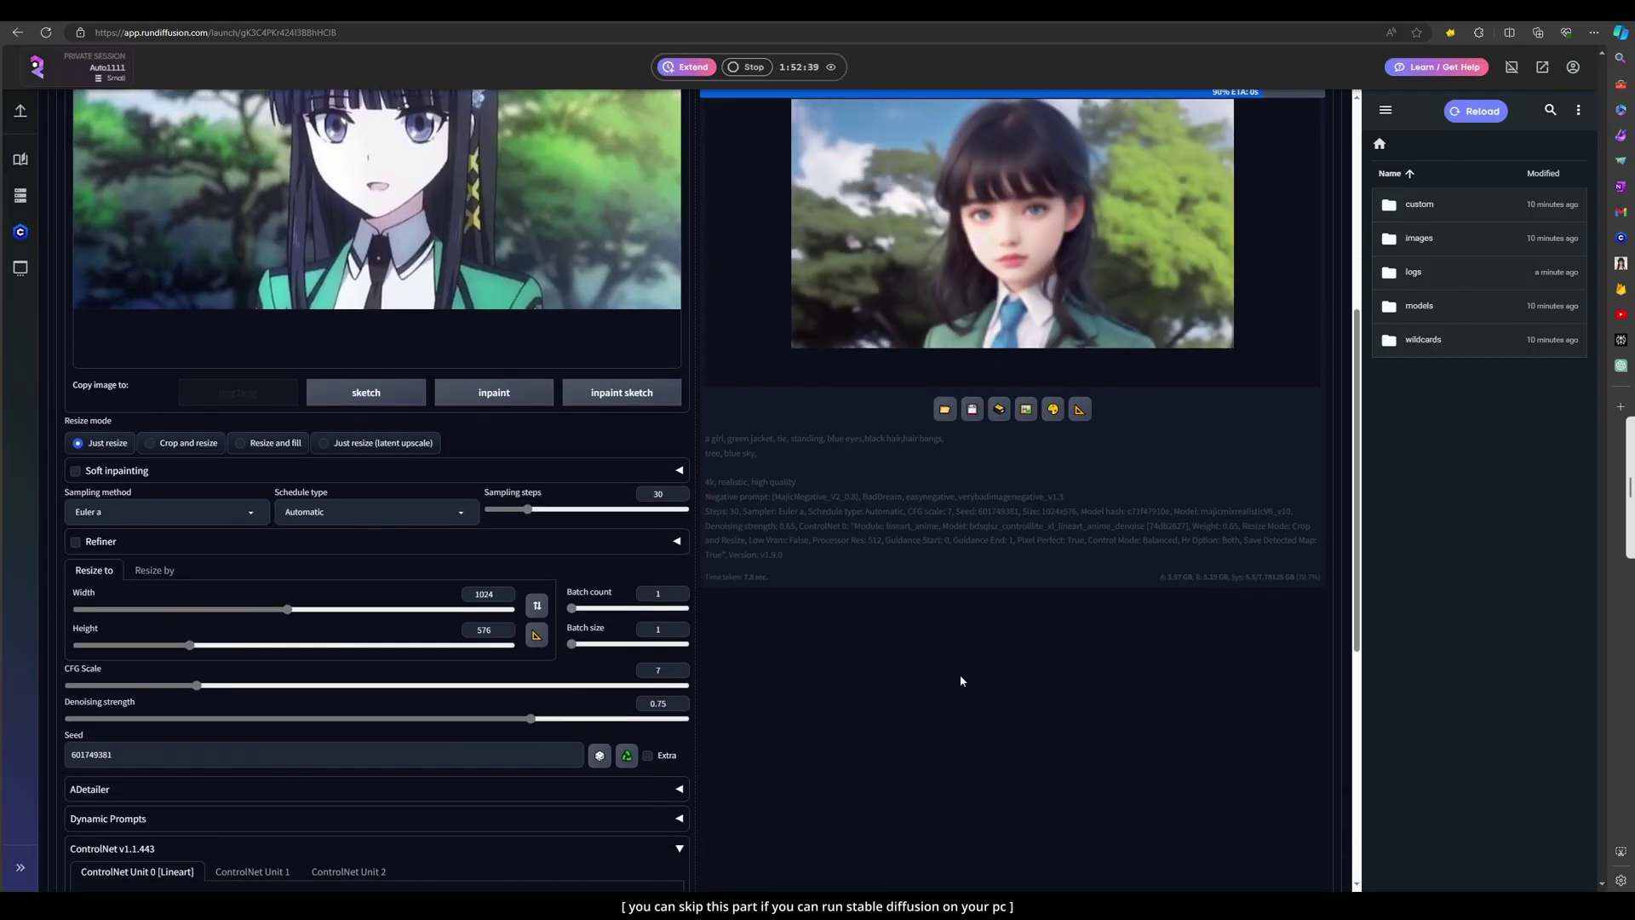
{"action": "scroll", "coordinate": [960, 681], "scroll_direction": "up", "scroll_amount": 5}
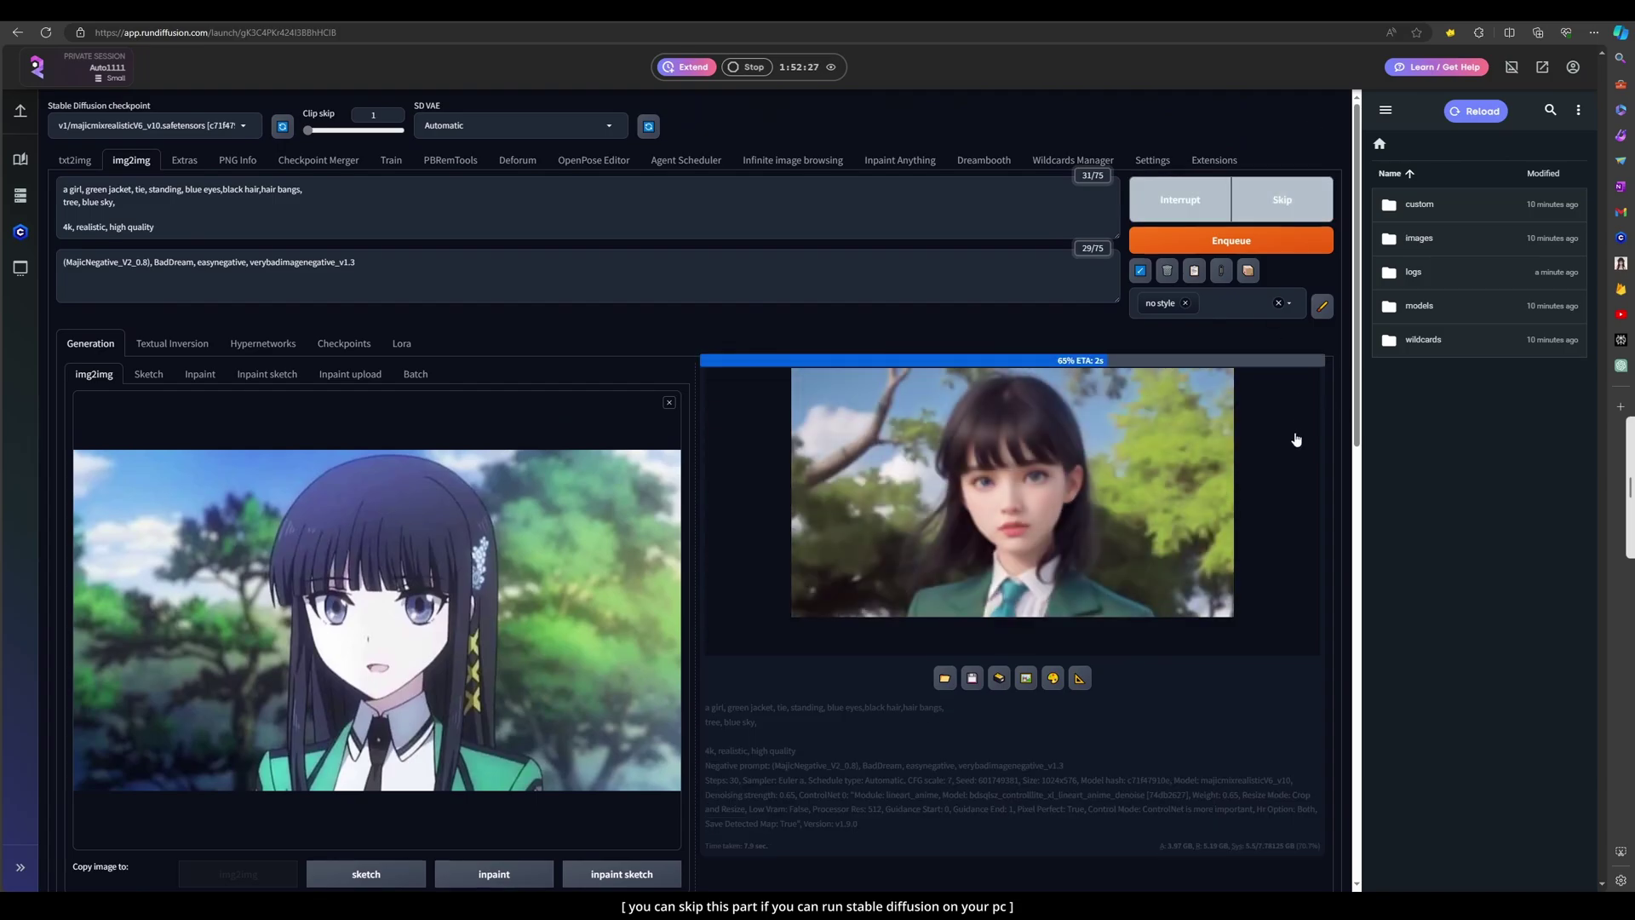
{"action": "left_click", "coordinate": [1177, 478]}
{"action": "left_click", "coordinate": [1177, 479]}
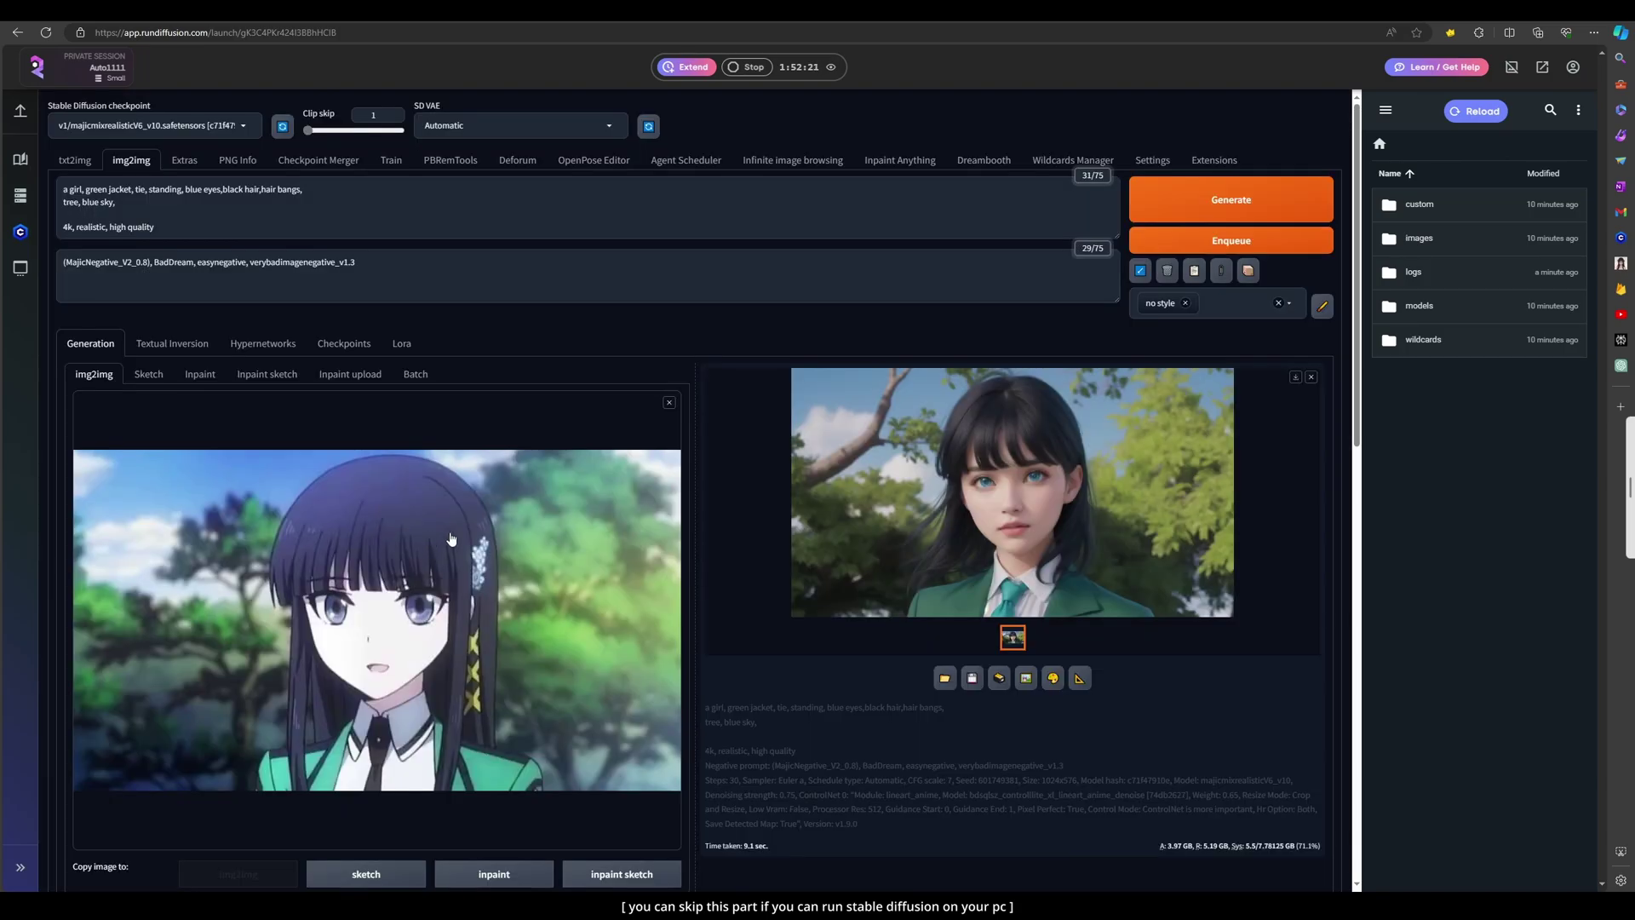
Switch ControlNet from Lineart in Unit 0 to the Canny control type in Unit 1 and generate the image
{"action": "scroll", "coordinate": [452, 538], "scroll_direction": "down", "scroll_amount": 10}
{"action": "scroll", "coordinate": [255, 477], "scroll_direction": "up", "scroll_amount": 1}
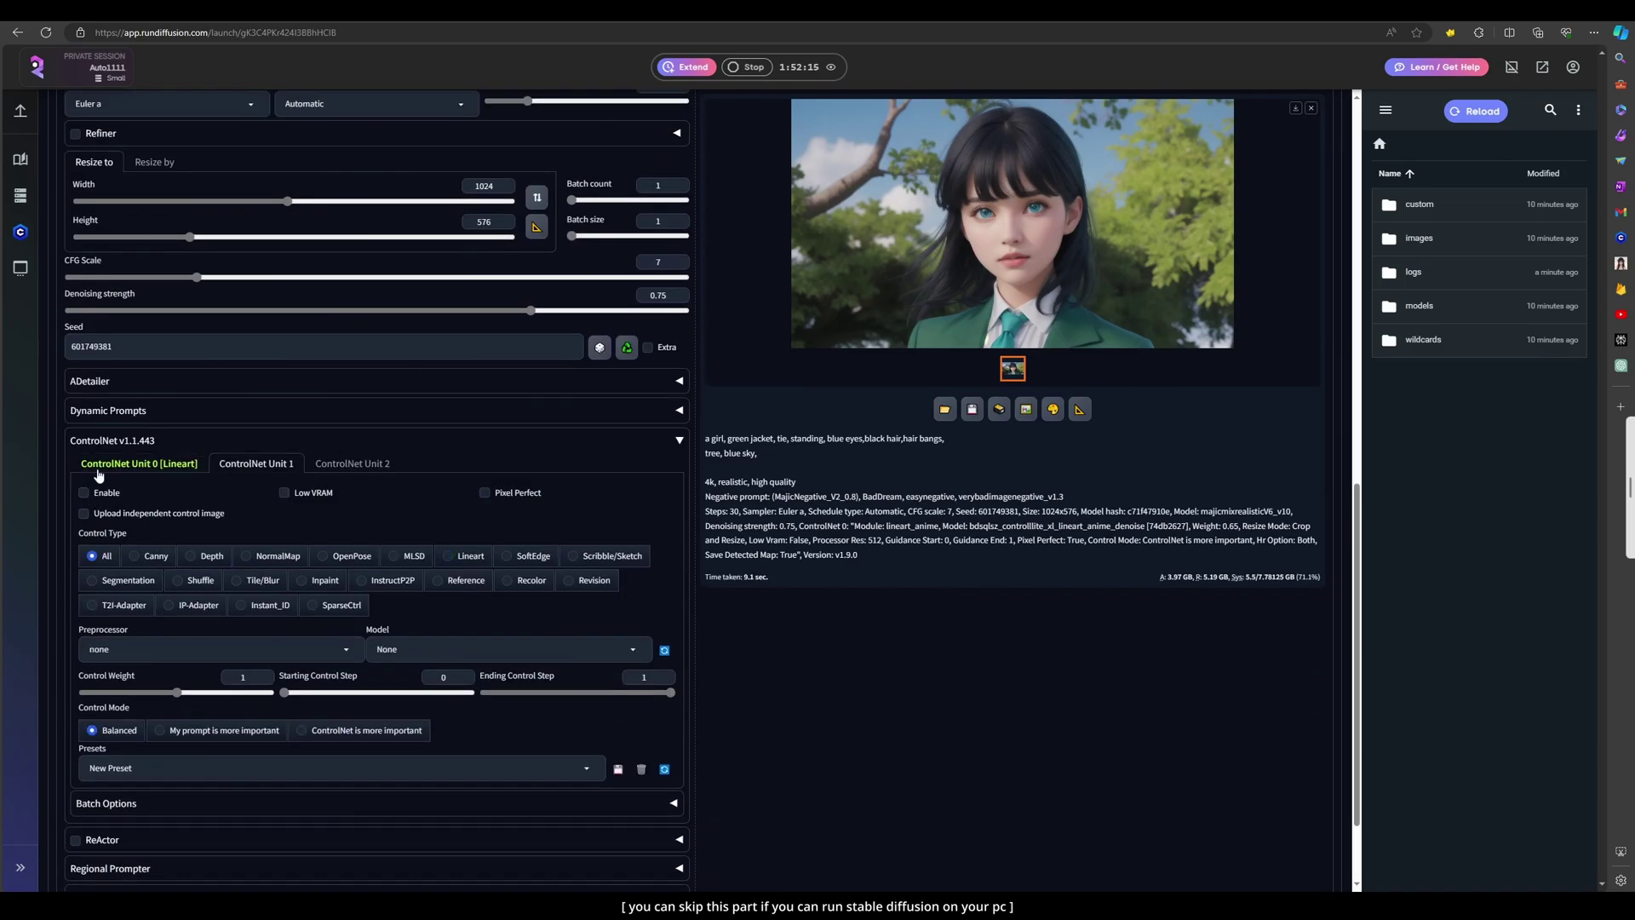
{"action": "left_click", "coordinate": [255, 464]}
{"action": "left_click", "coordinate": [156, 556]}
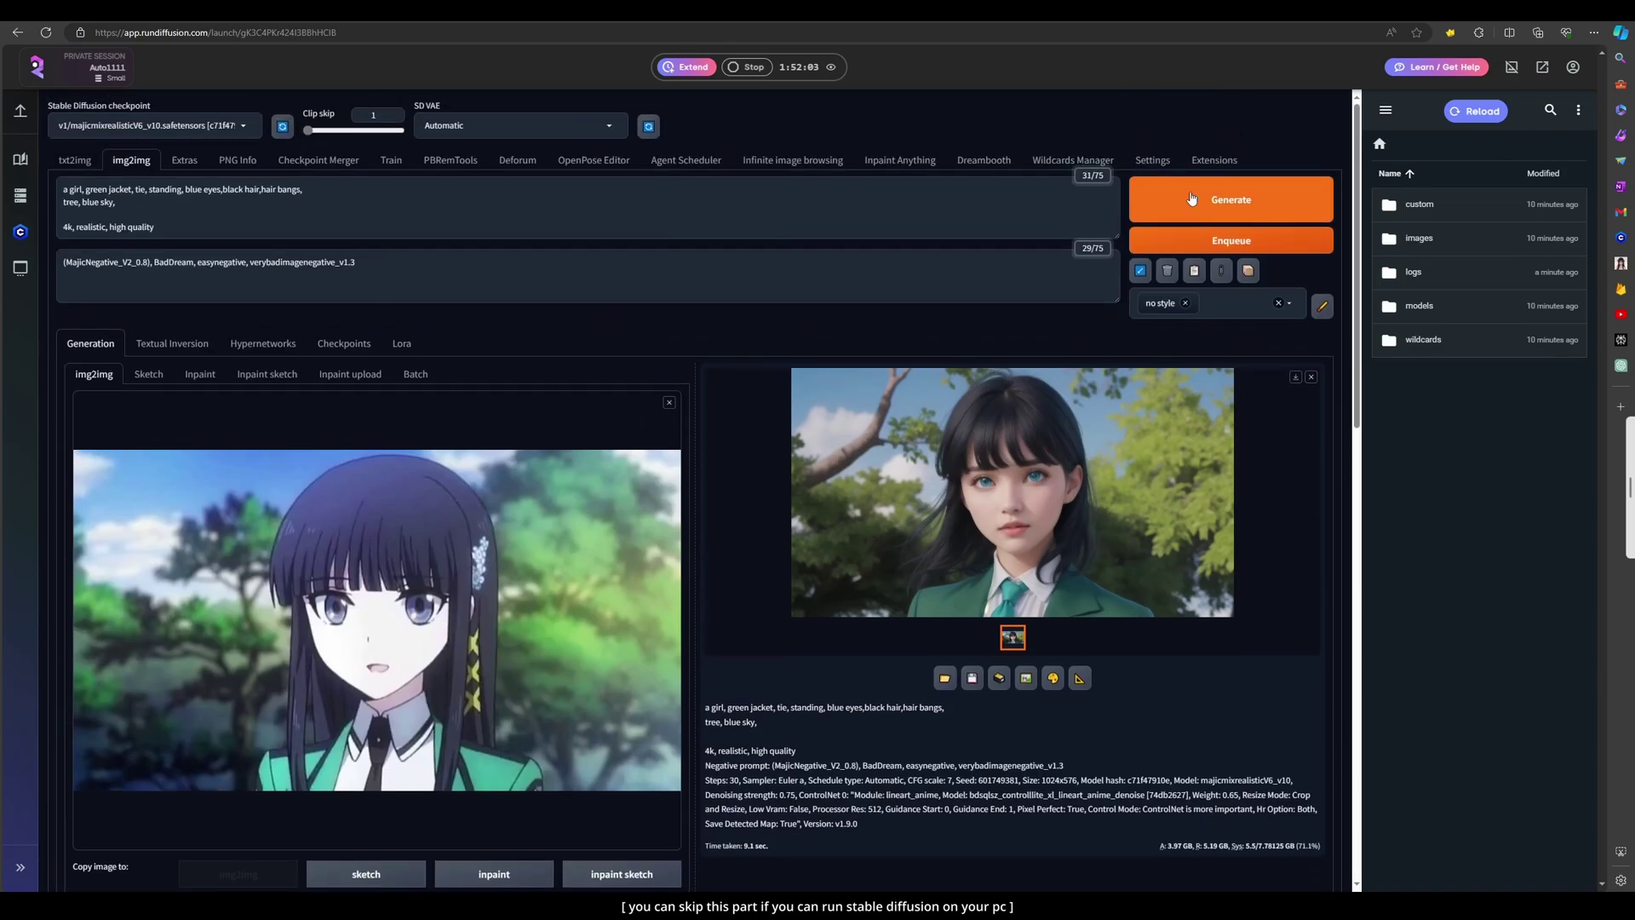
{"action": "left_click", "coordinate": [1231, 200]}
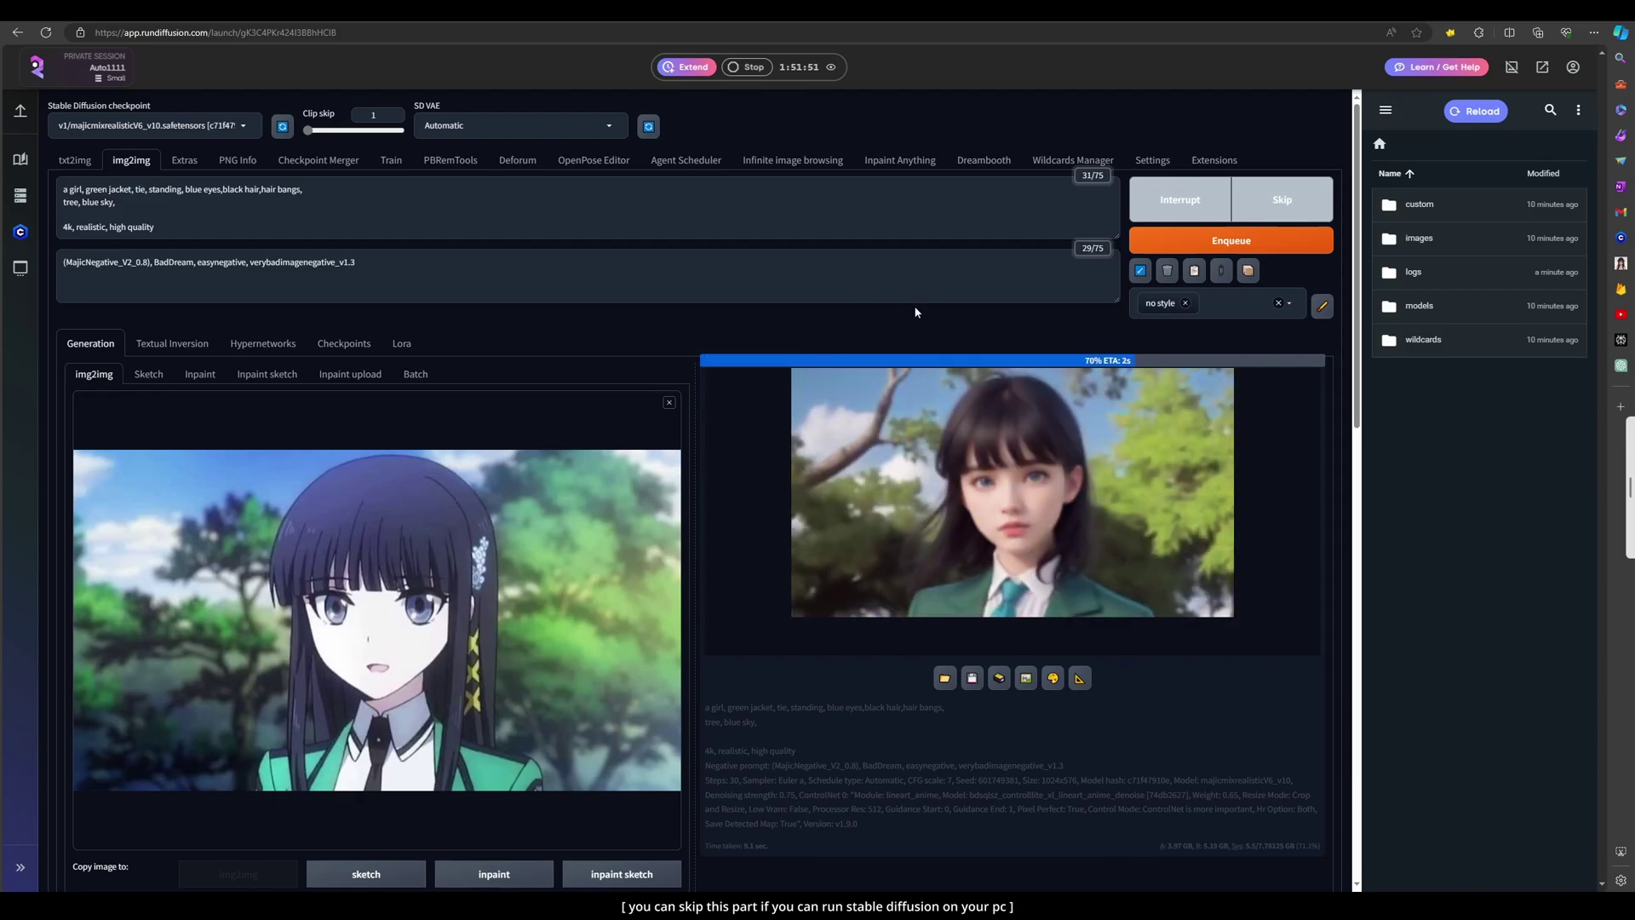
Enable ControlNet Unit 1 (Canny) with Pixel Perfect and generate the image again
{"action": "scroll", "coordinate": [374, 510], "scroll_direction": "down", "scroll_amount": 5}
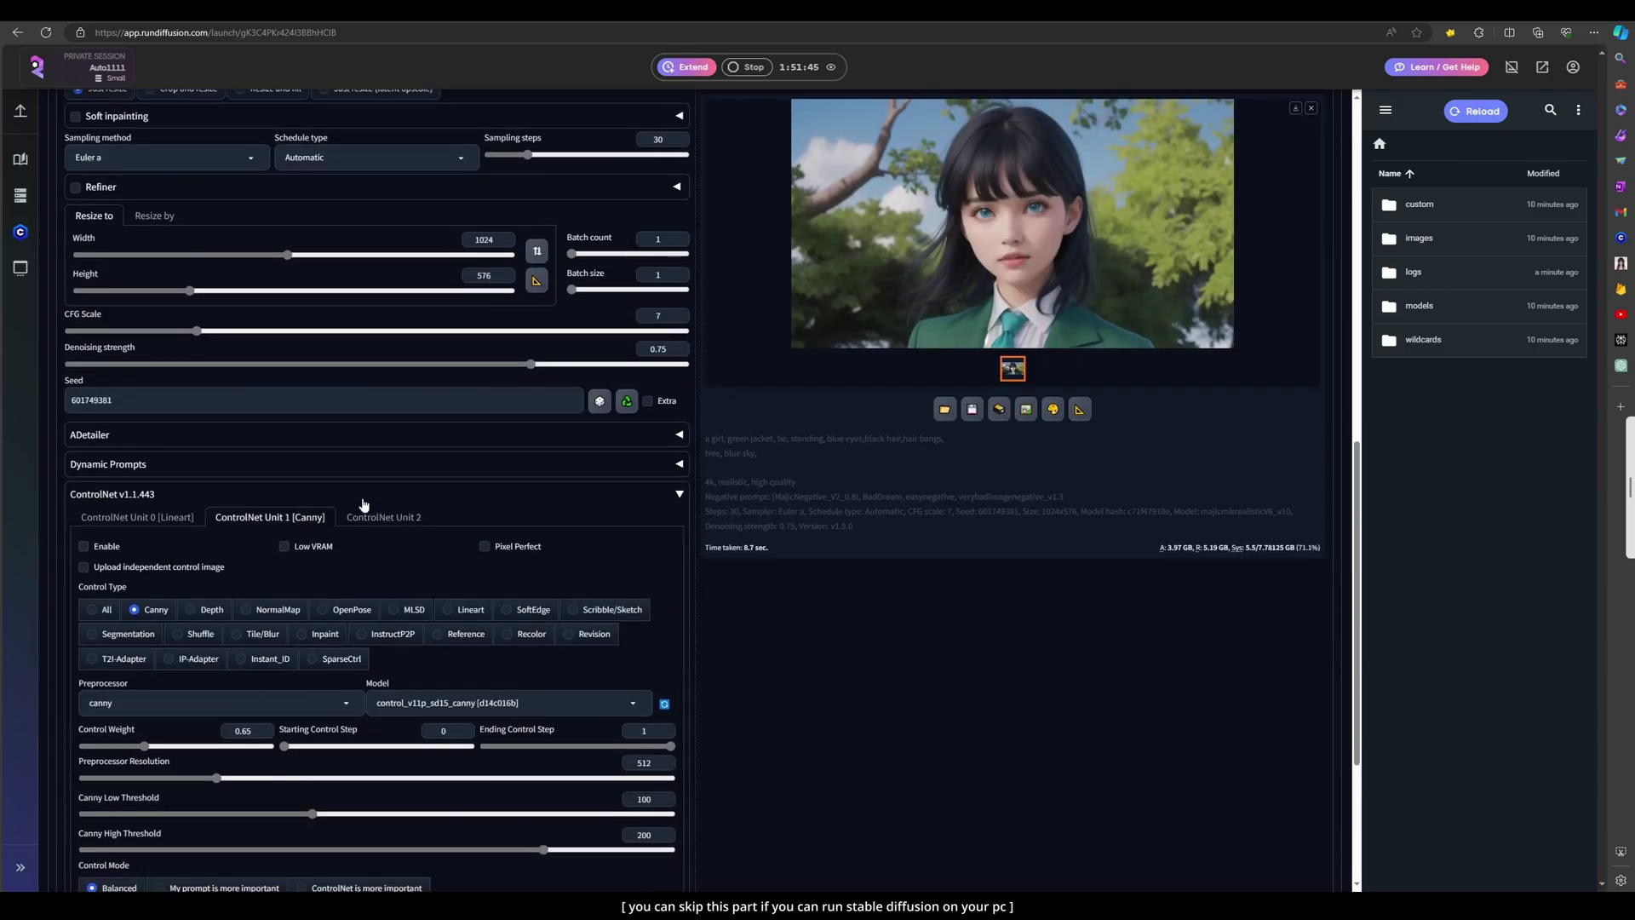
{"action": "scroll", "coordinate": [217, 273], "scroll_direction": "down", "scroll_amount": 3}
{"action": "left_click", "coordinate": [217, 273]}
{"action": "scroll", "coordinate": [548, 299], "scroll_direction": "up", "scroll_amount": 10}
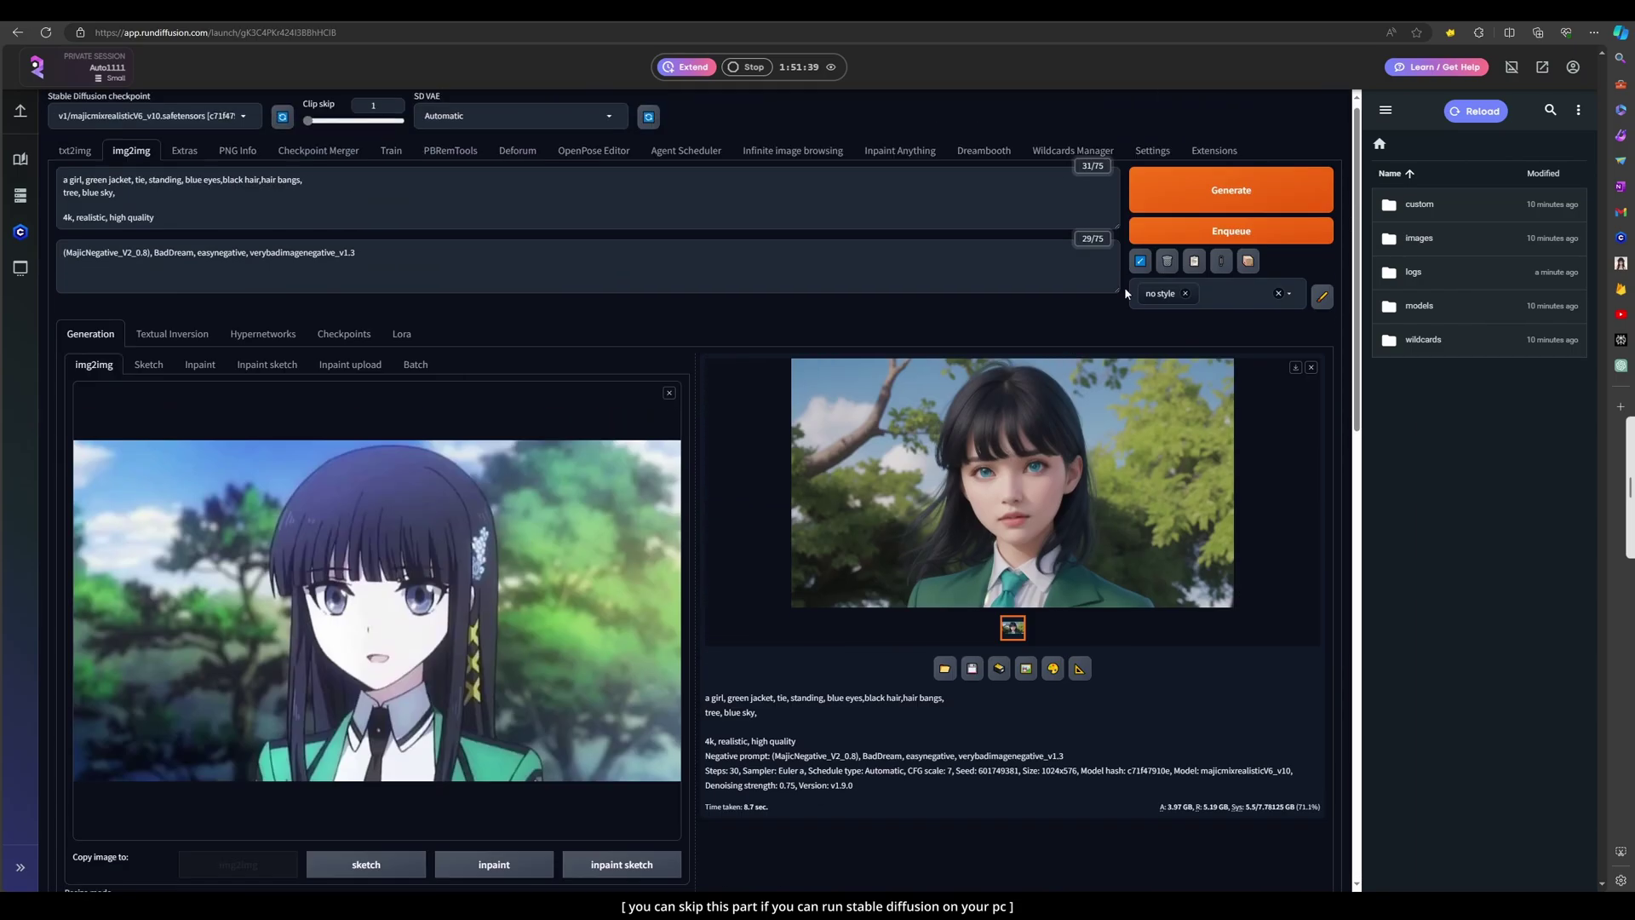
{"action": "left_click", "coordinate": [1229, 194]}
{"action": "scroll", "coordinate": [737, 537], "scroll_direction": "down", "scroll_amount": 3}
{"action": "scroll", "coordinate": [757, 579], "scroll_direction": "up", "scroll_amount": 1}
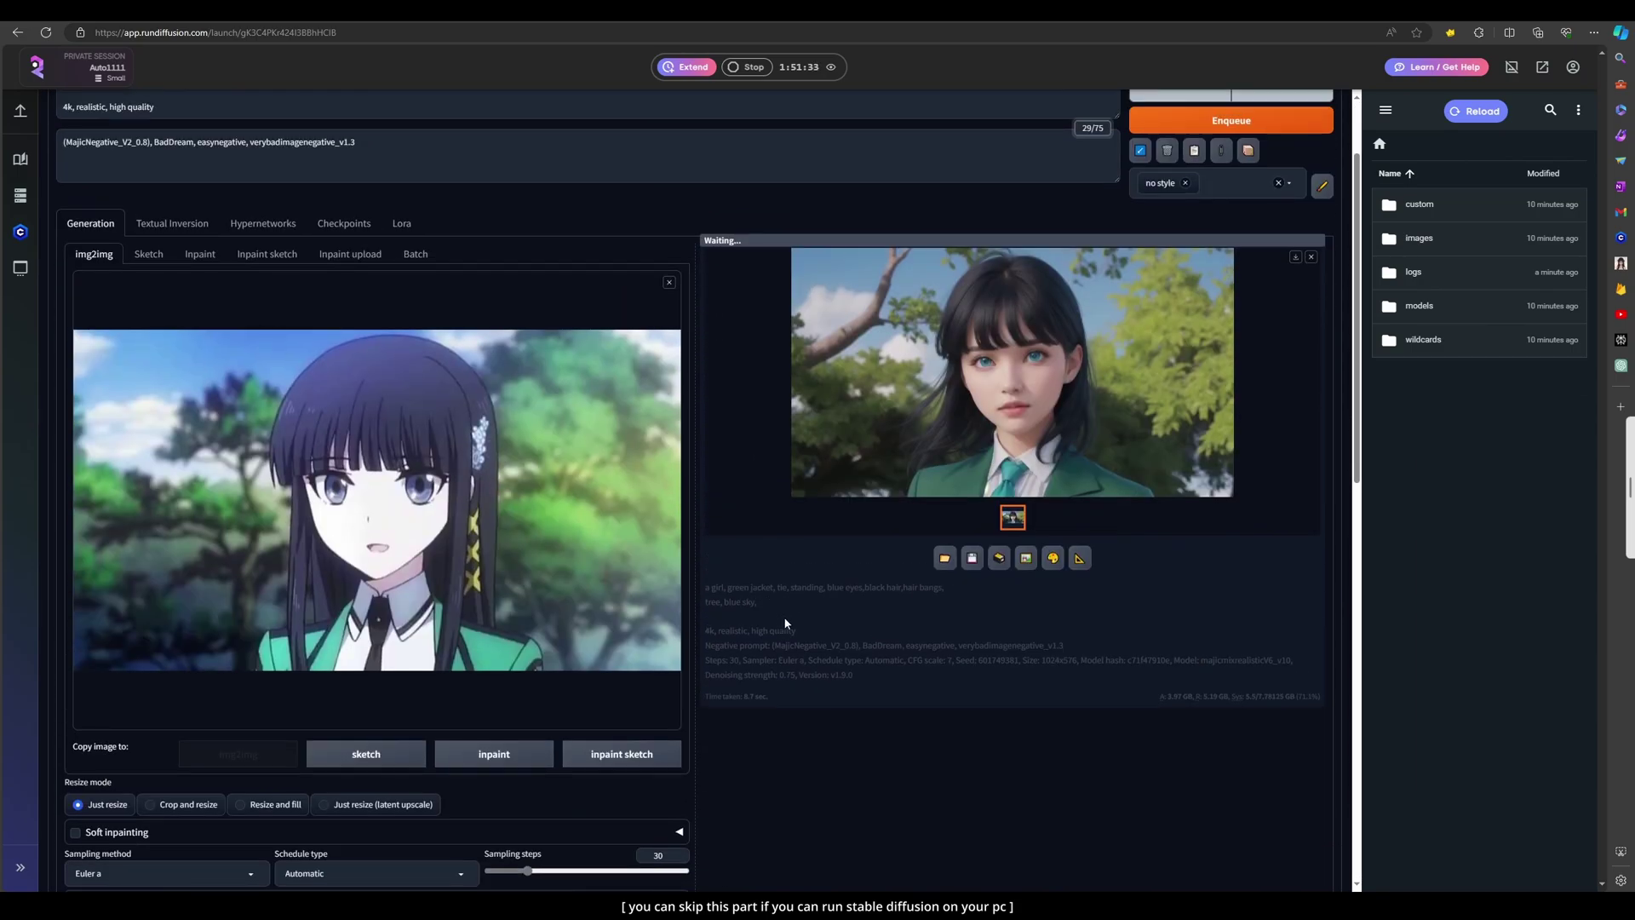
{"action": "scroll", "coordinate": [785, 613], "scroll_direction": "up", "scroll_amount": 2}
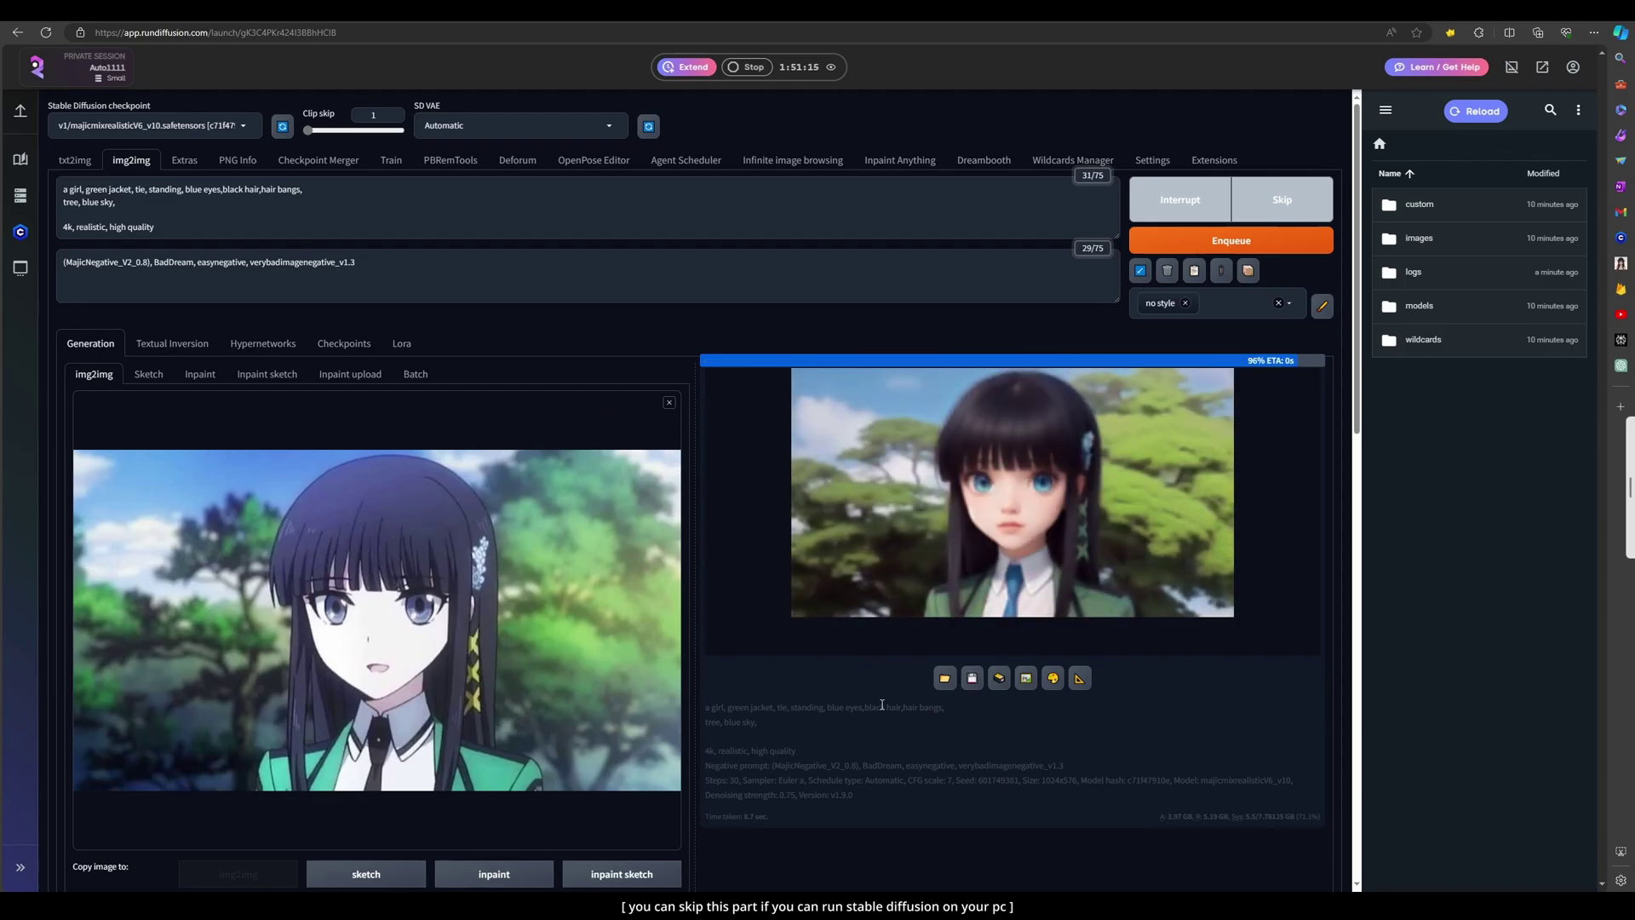
Set the denoising strength to 0.88 and regenerate the image with Canny
{"action": "scroll", "coordinate": [883, 698], "scroll_direction": "down", "scroll_amount": 2}
{"action": "scroll", "coordinate": [884, 689], "scroll_direction": "down", "scroll_amount": 4}
{"action": "left_click_drag", "start_coordinate": [533, 719], "coordinate": [610, 719]}
{"action": "scroll", "coordinate": [1004, 806], "scroll_direction": "up", "scroll_amount": 6}
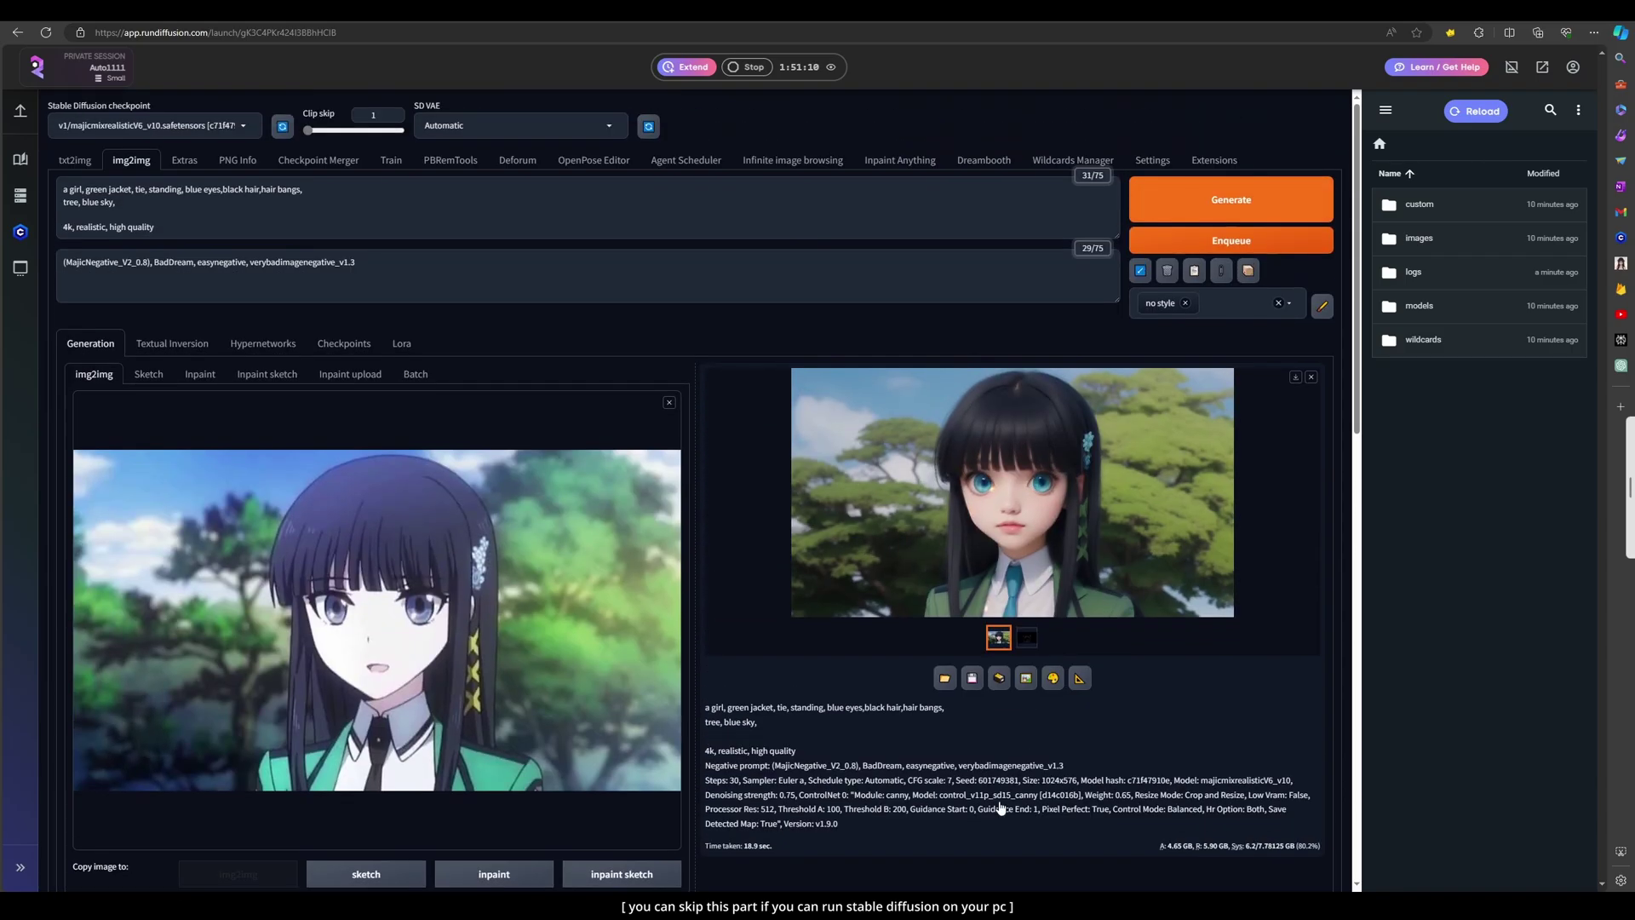
{"action": "left_click", "coordinate": [1230, 194]}
{"action": "scroll", "coordinate": [1075, 765], "scroll_direction": "down", "scroll_amount": 4}
{"action": "scroll", "coordinate": [1075, 763], "scroll_direction": "up", "scroll_amount": 3}
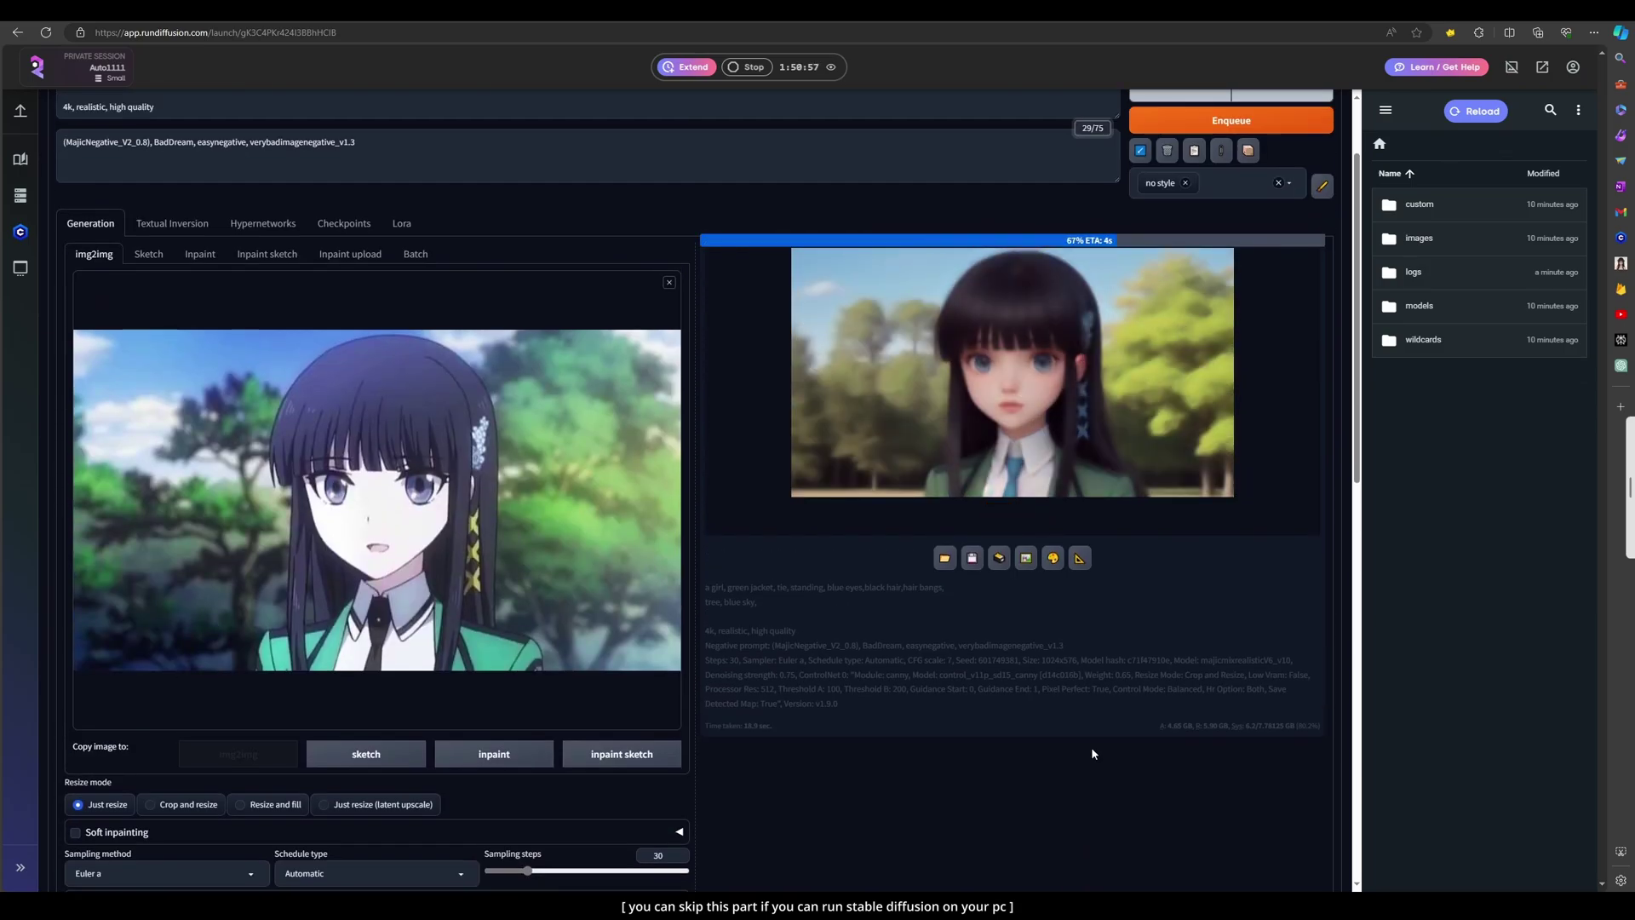
{"action": "scroll", "coordinate": [1117, 739], "scroll_direction": "up", "scroll_amount": 2}
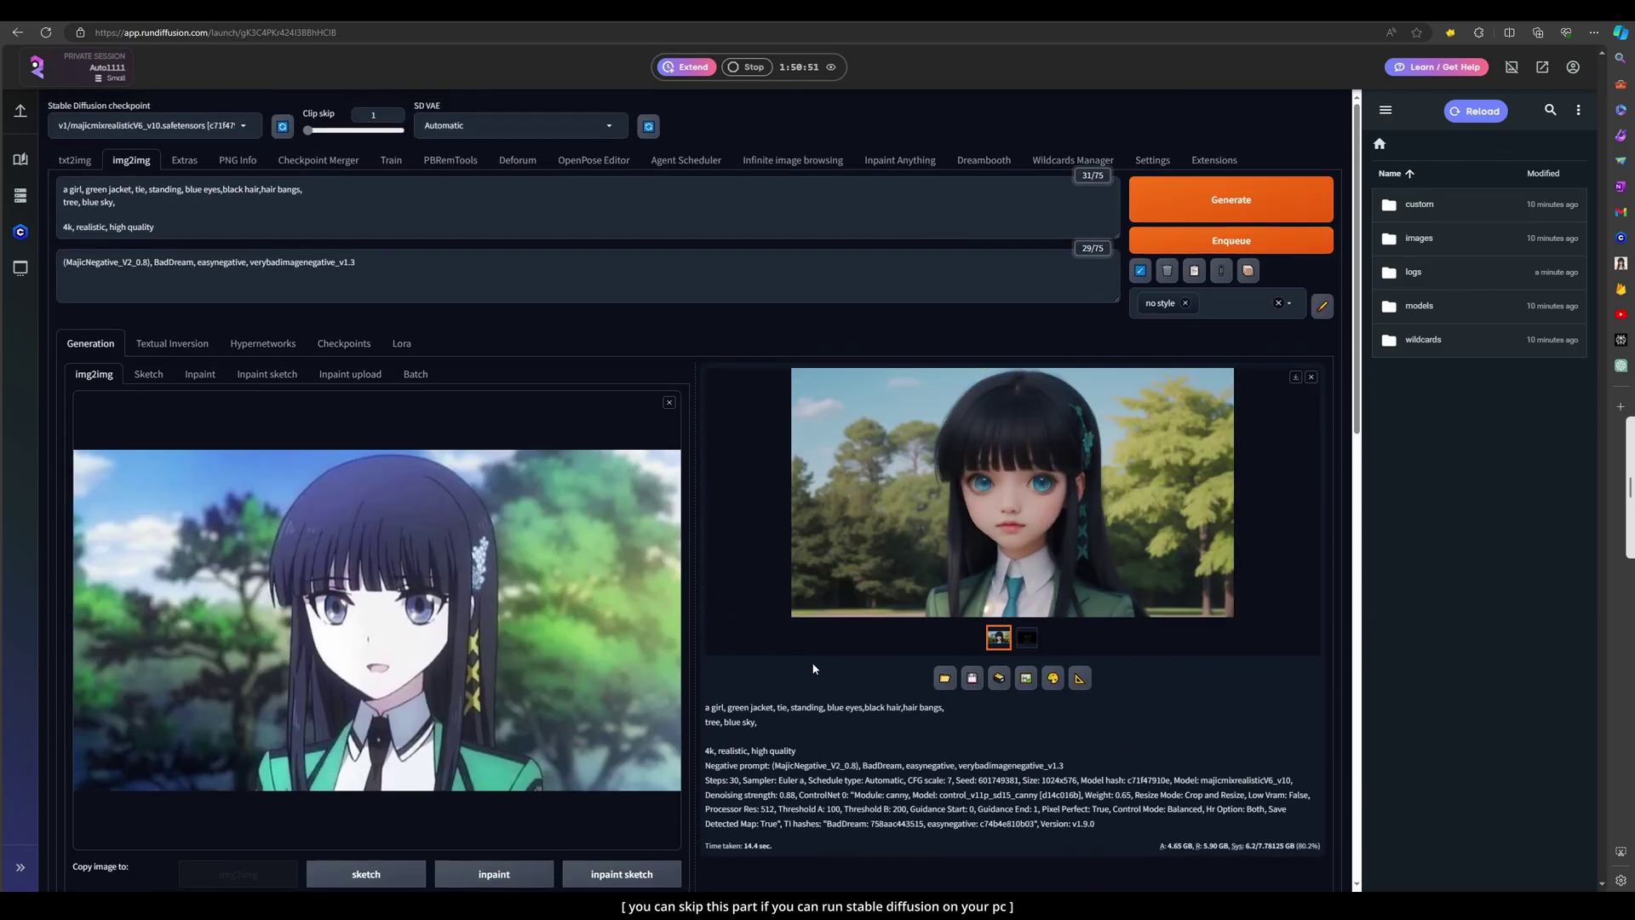
Regenerate the image with the Canny control weight at 0.3 and view the result full size
{"action": "left_click", "coordinate": [1064, 583]}
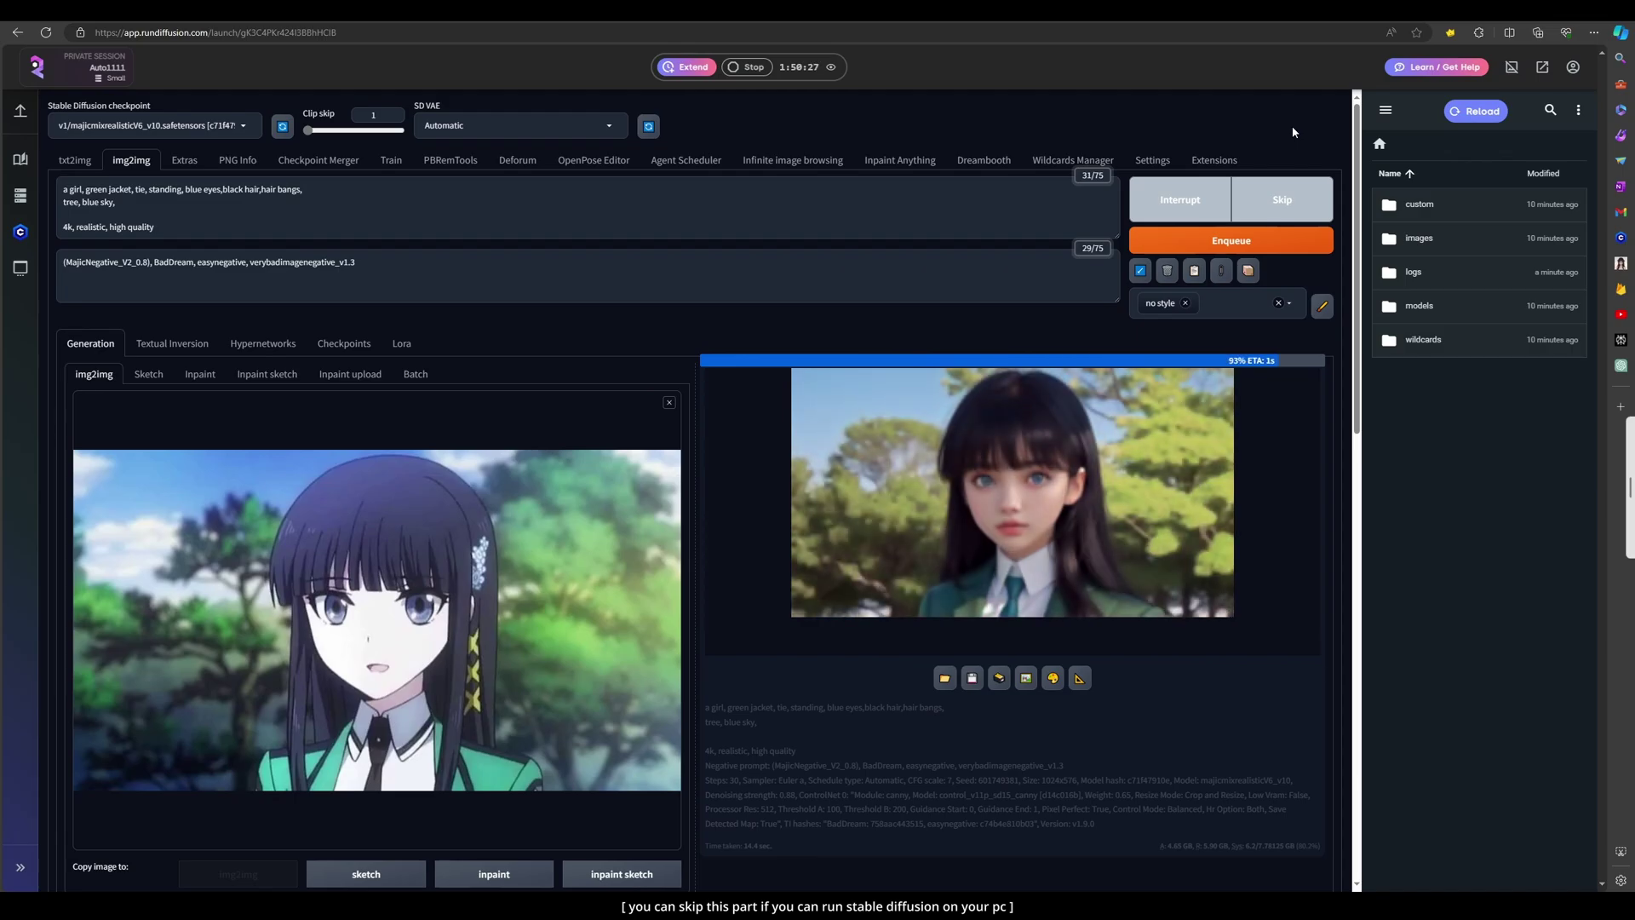
{"action": "left_click", "coordinate": [1146, 491]}
{"action": "left_click", "coordinate": [1132, 485]}
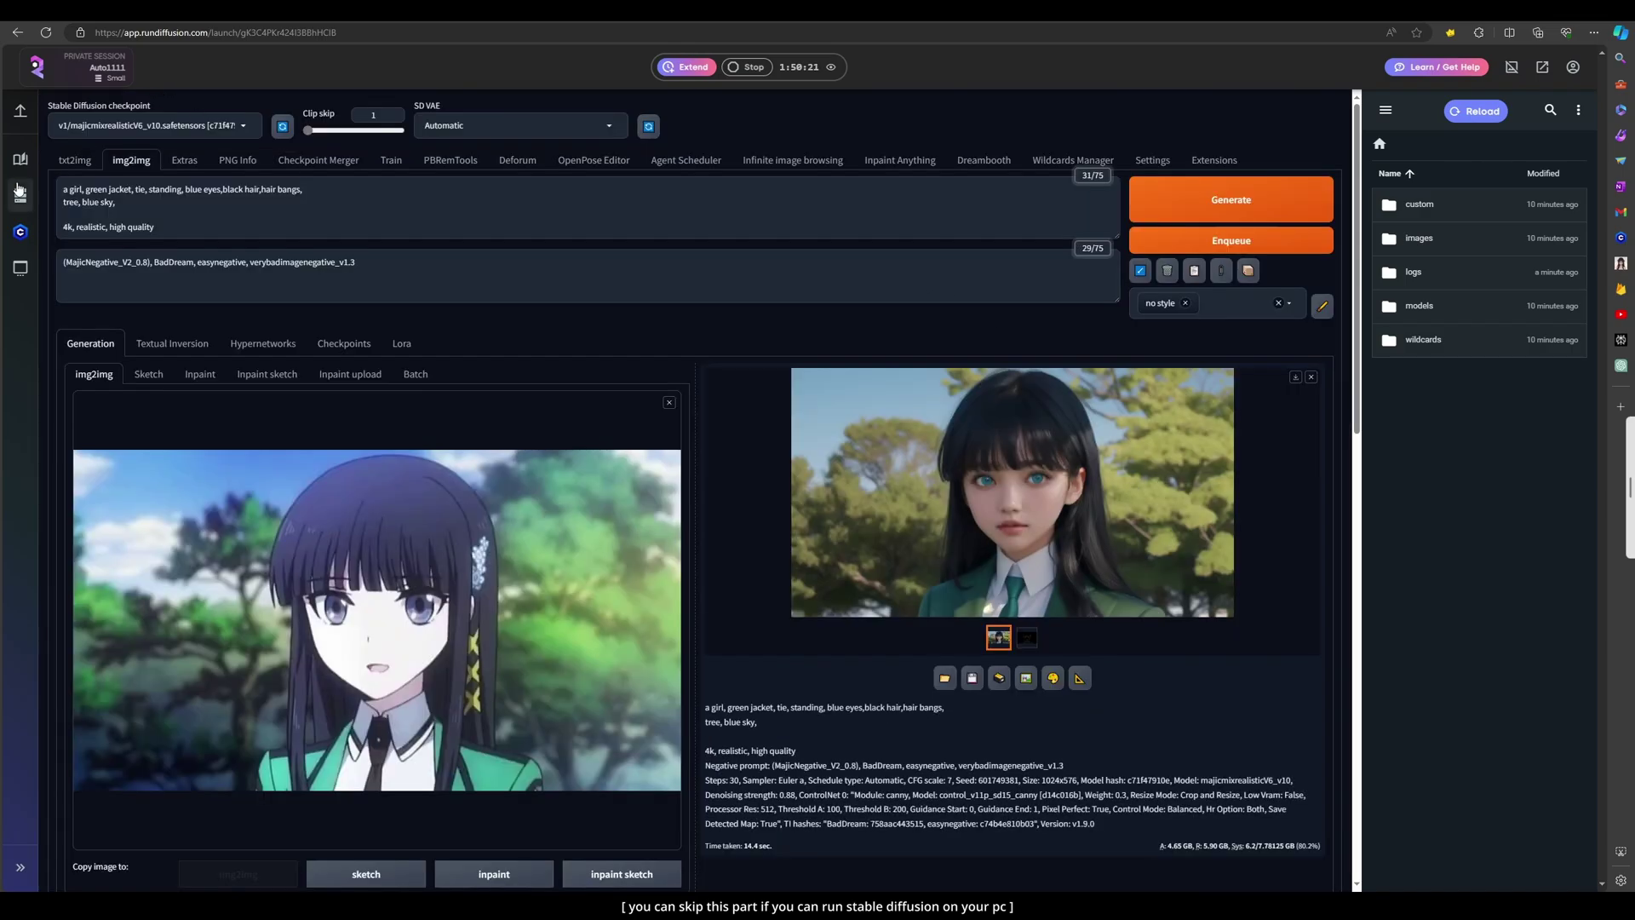
Look at the Civitai asset download dialog and the list of Stable Diffusion checkpoints without changing anything
{"action": "left_click", "coordinate": [21, 232]}
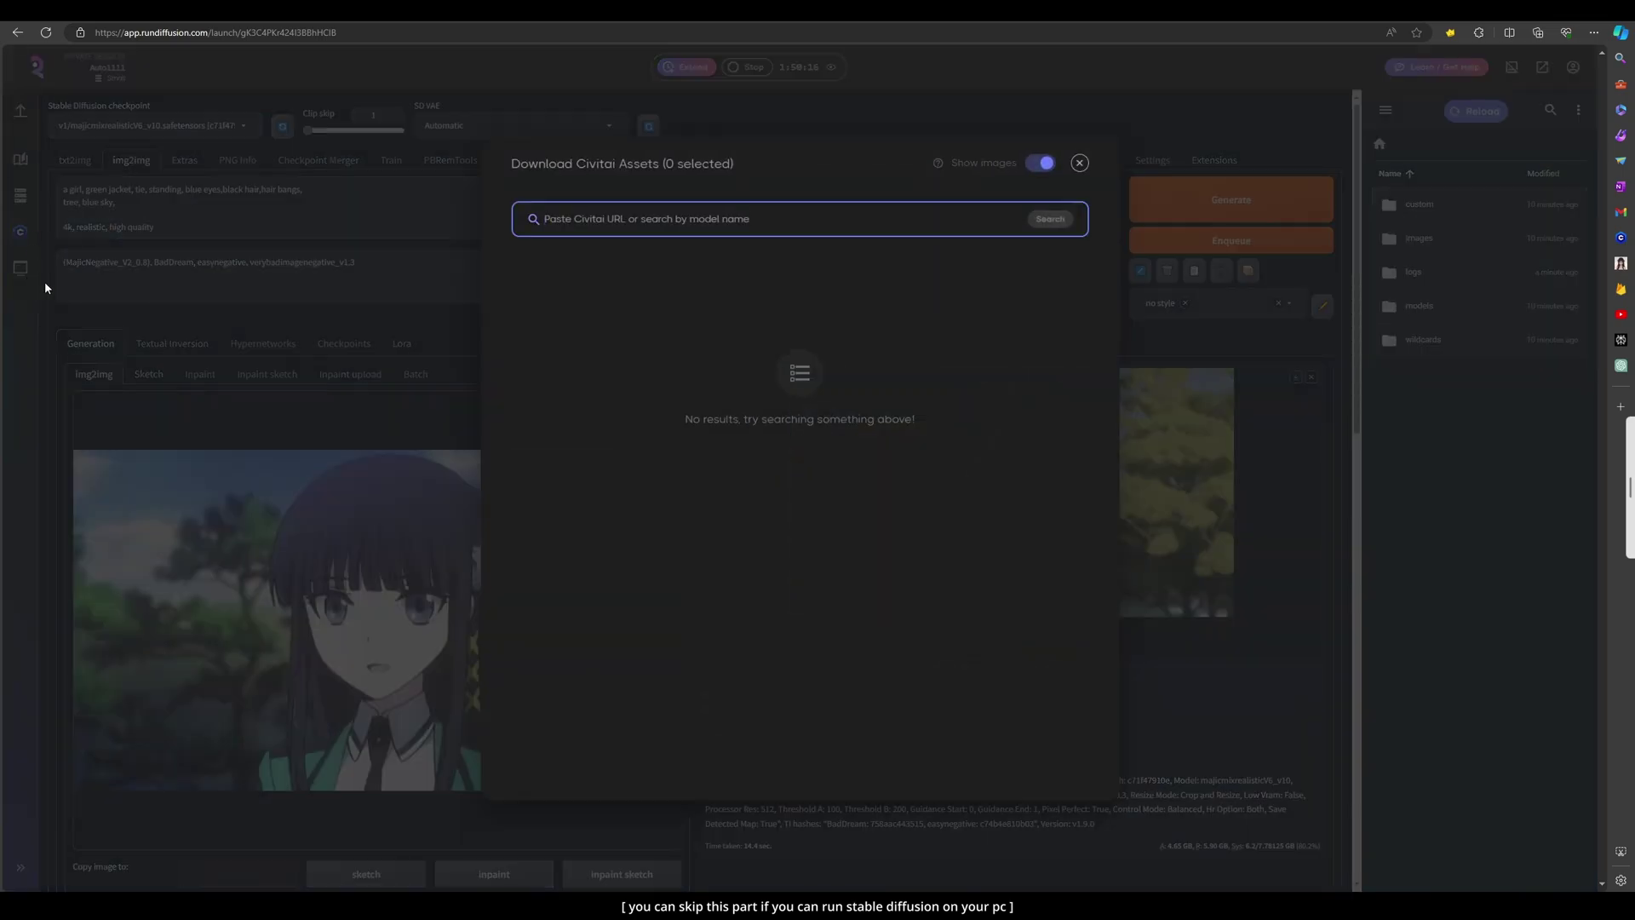
{"action": "left_click", "coordinate": [1078, 163]}
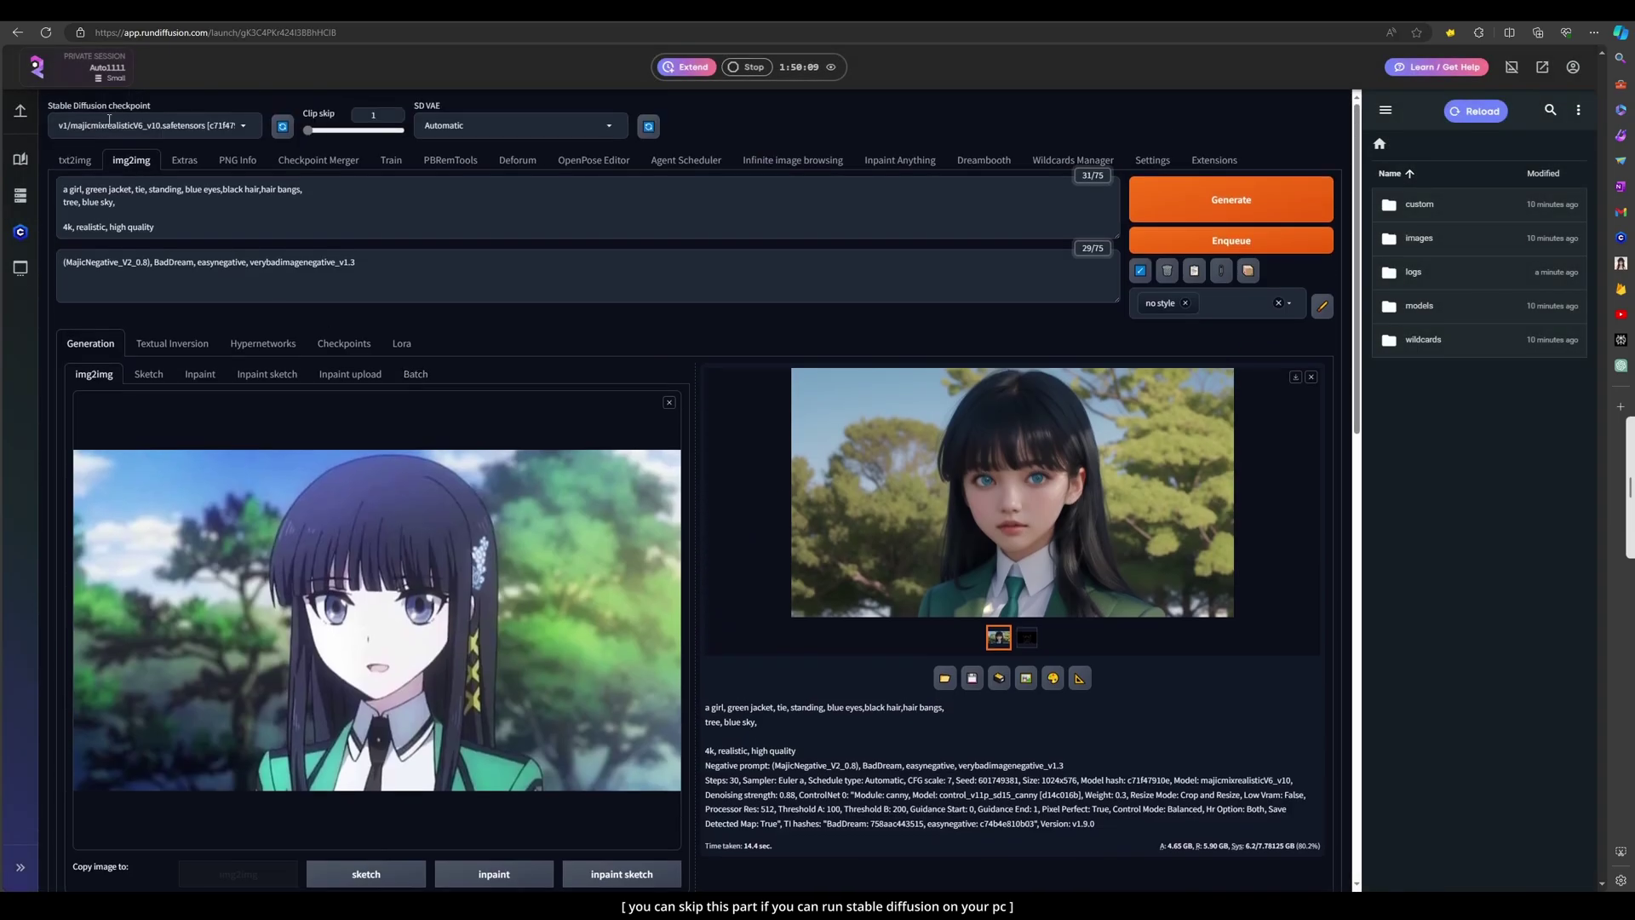
{"action": "left_click", "coordinate": [108, 123]}
{"action": "left_click", "coordinate": [763, 138]}
View the latest generated image full size and check the earlier realistic image's parameters in PNG Info
{"action": "left_click", "coordinate": [938, 475]}
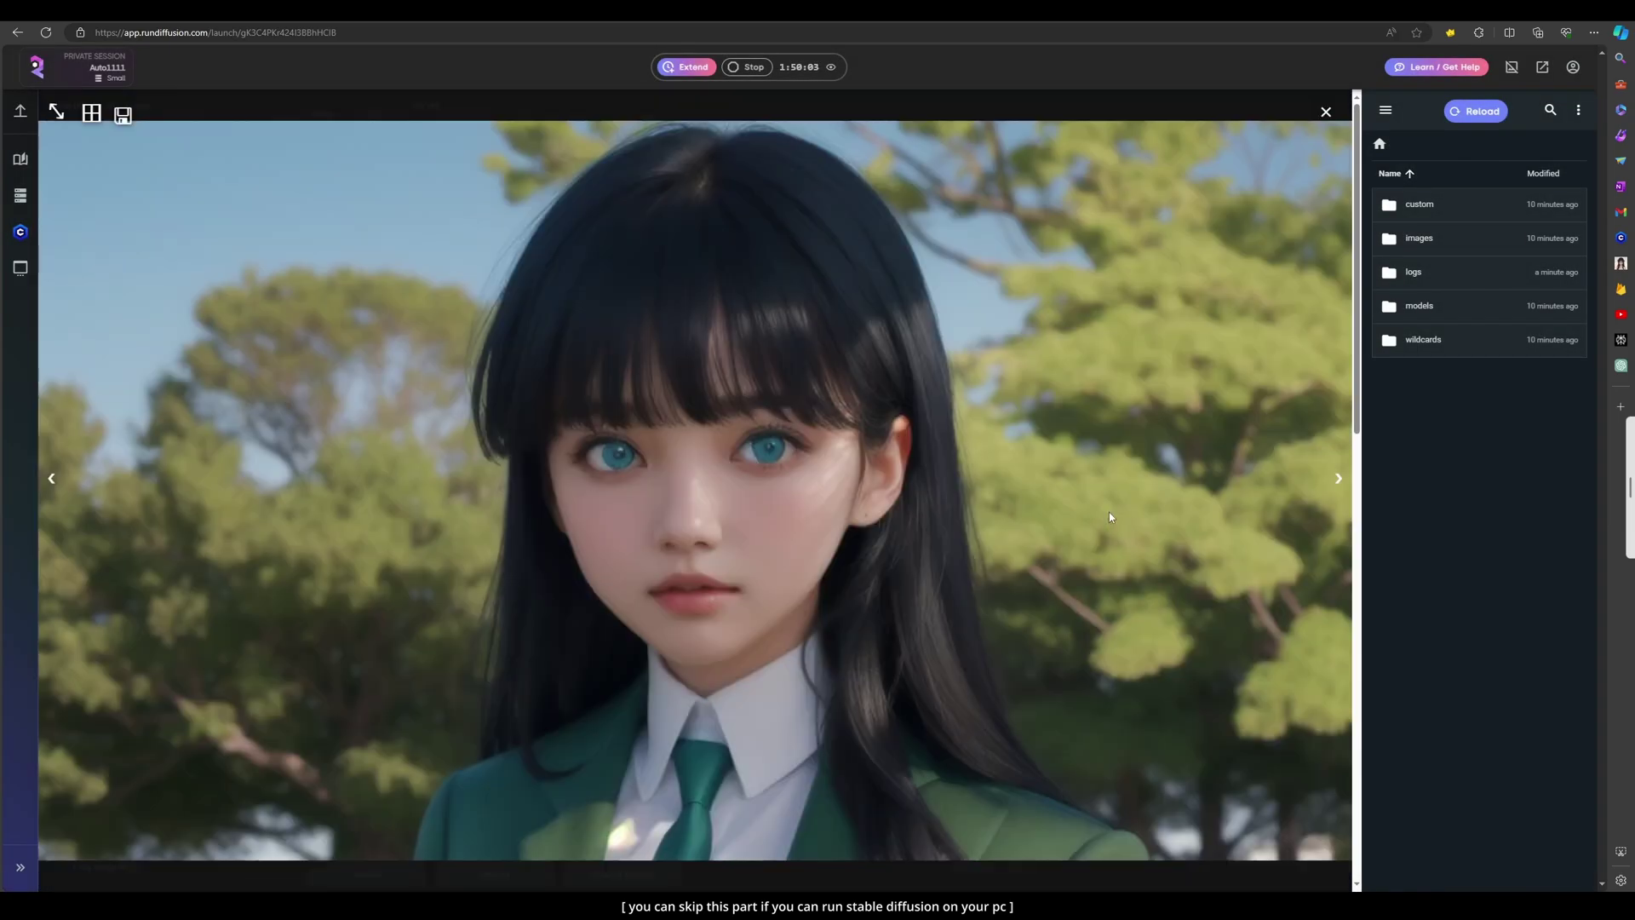
{"action": "left_click", "coordinate": [1108, 513]}
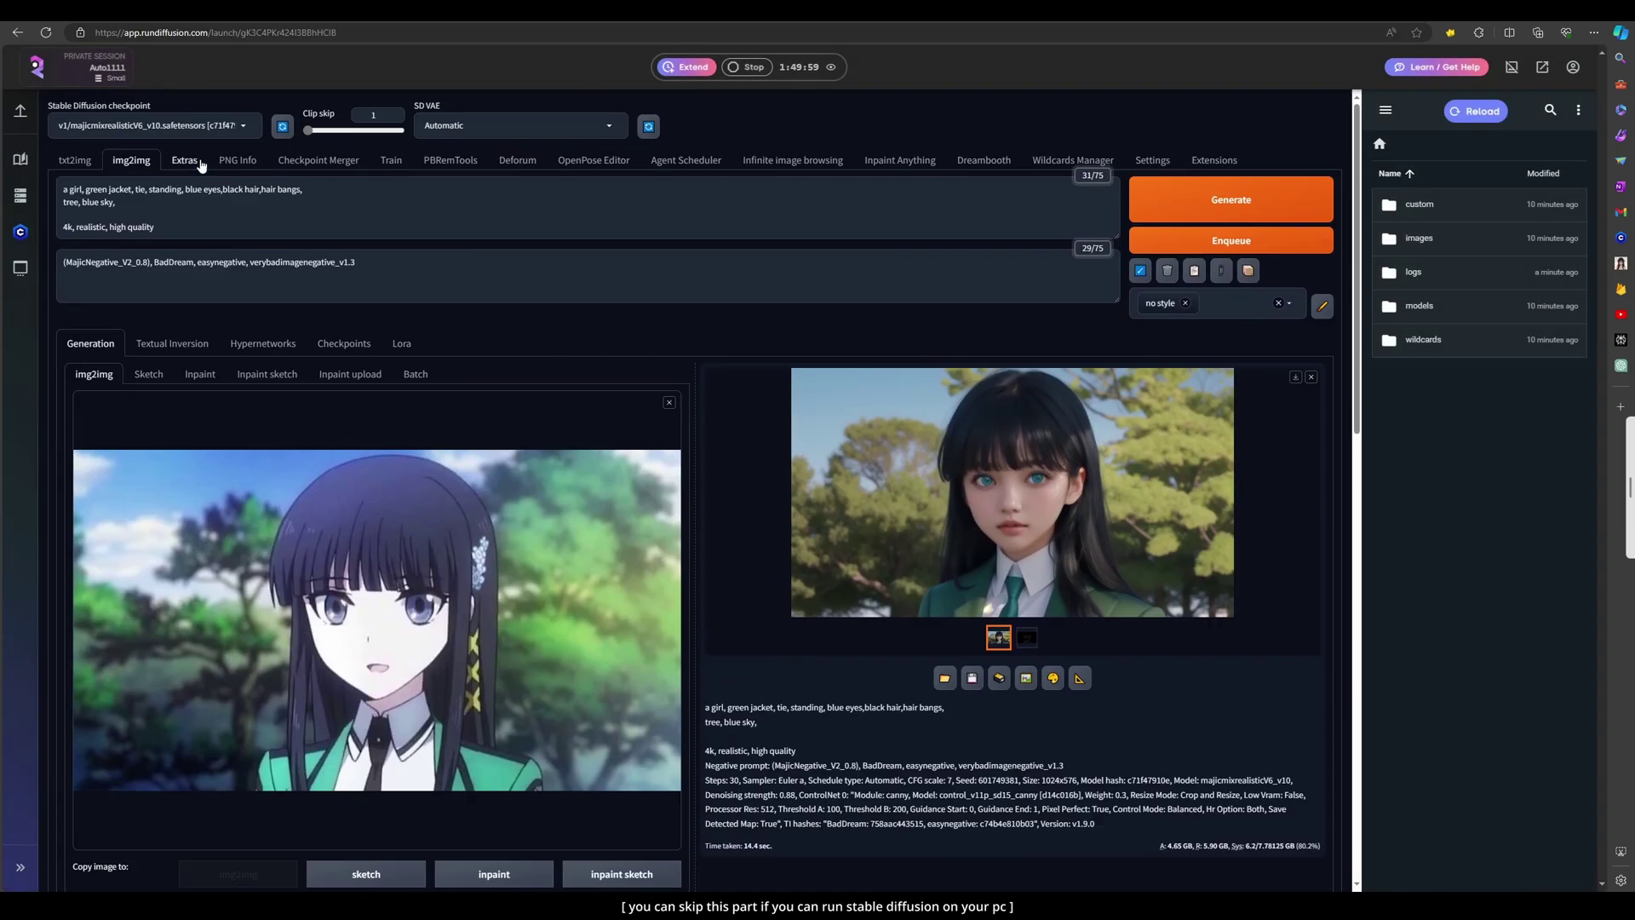
{"action": "left_click", "coordinate": [230, 161]}
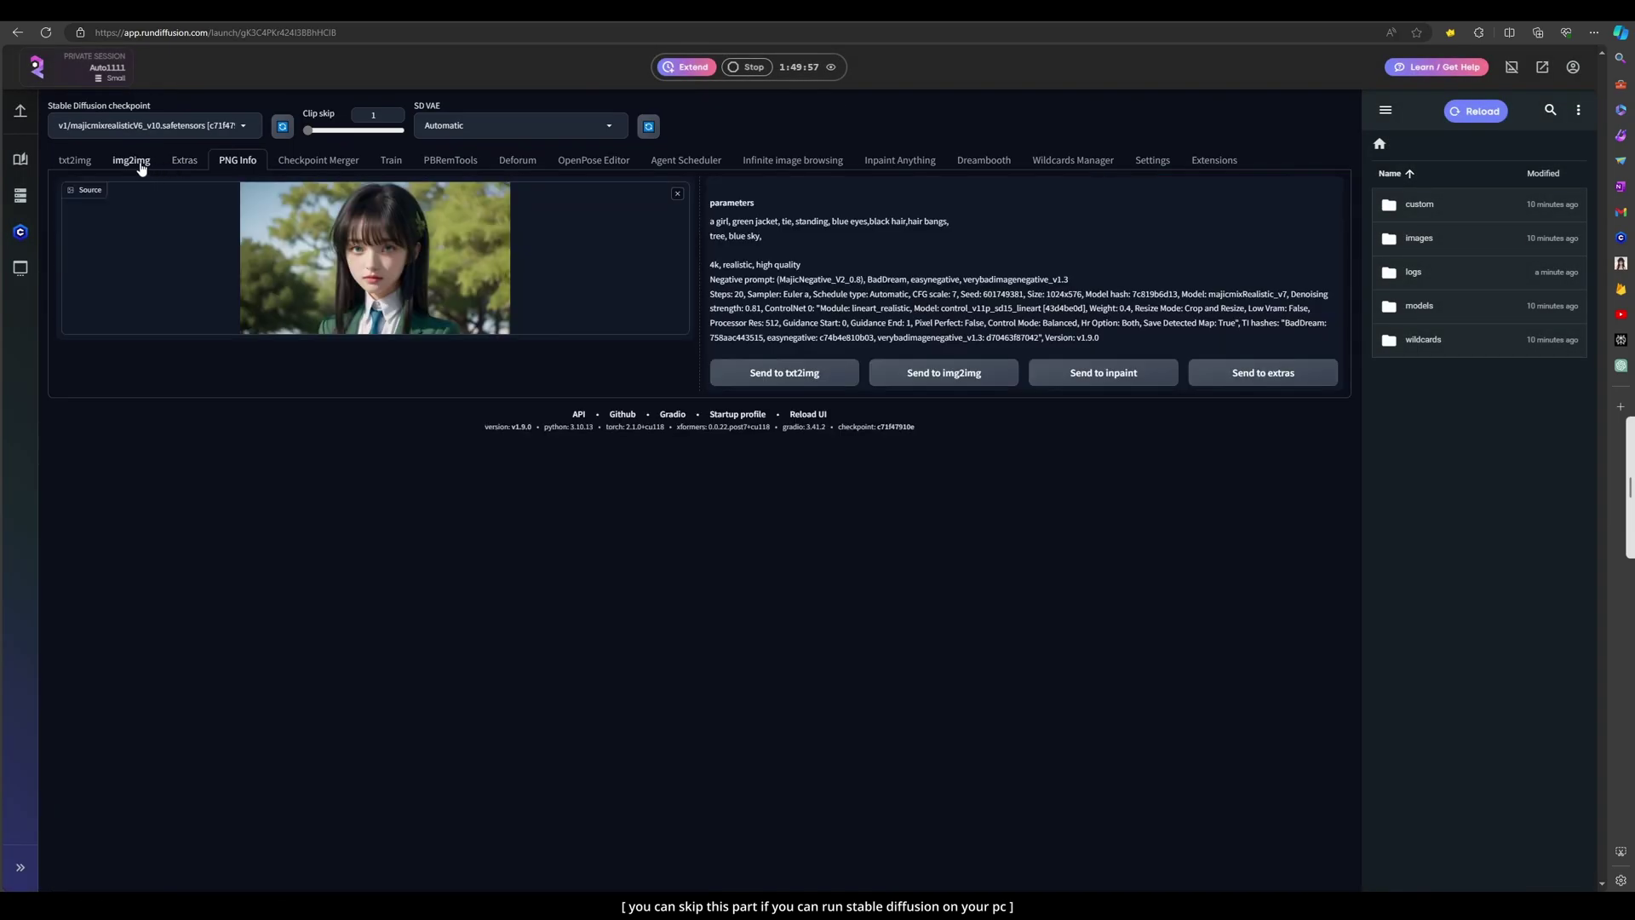
Enable ControlNet Unit 0 (Lineart) in place of the Canny unit in img2img and generate the image
{"action": "left_click", "coordinate": [136, 161]}
{"action": "scroll", "coordinate": [580, 452], "scroll_direction": "down", "scroll_amount": 3}
{"action": "scroll", "coordinate": [681, 466], "scroll_direction": "up", "scroll_amount": 2}
{"action": "scroll", "coordinate": [682, 467], "scroll_direction": "down", "scroll_amount": 11}
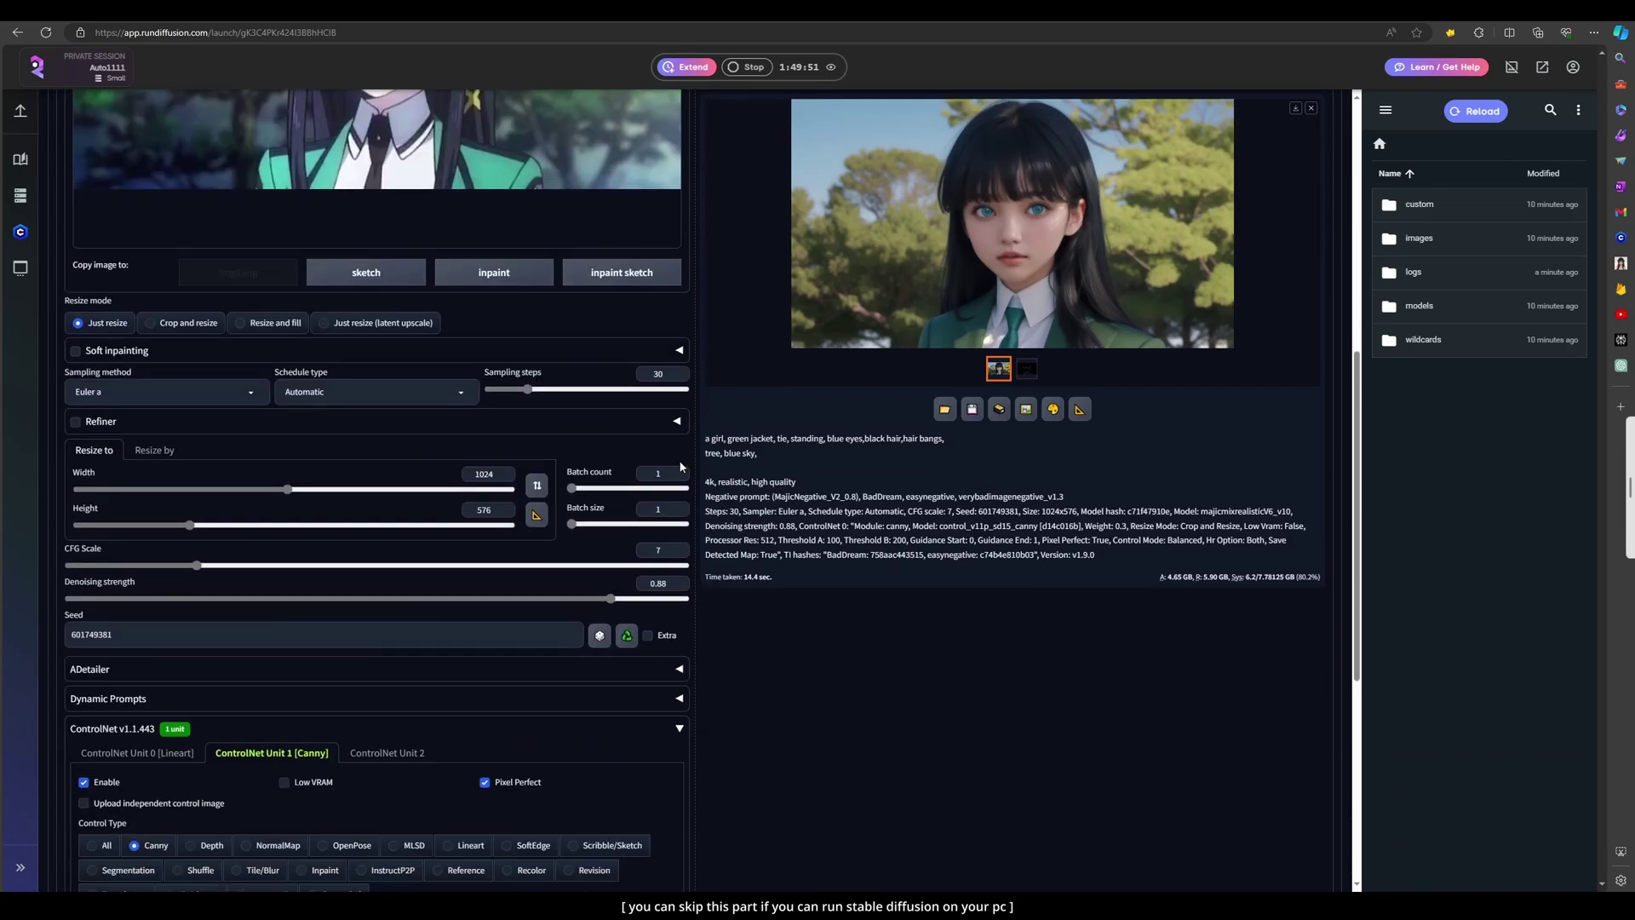
{"action": "left_click", "coordinate": [115, 281]}
{"action": "left_click", "coordinate": [102, 373]}
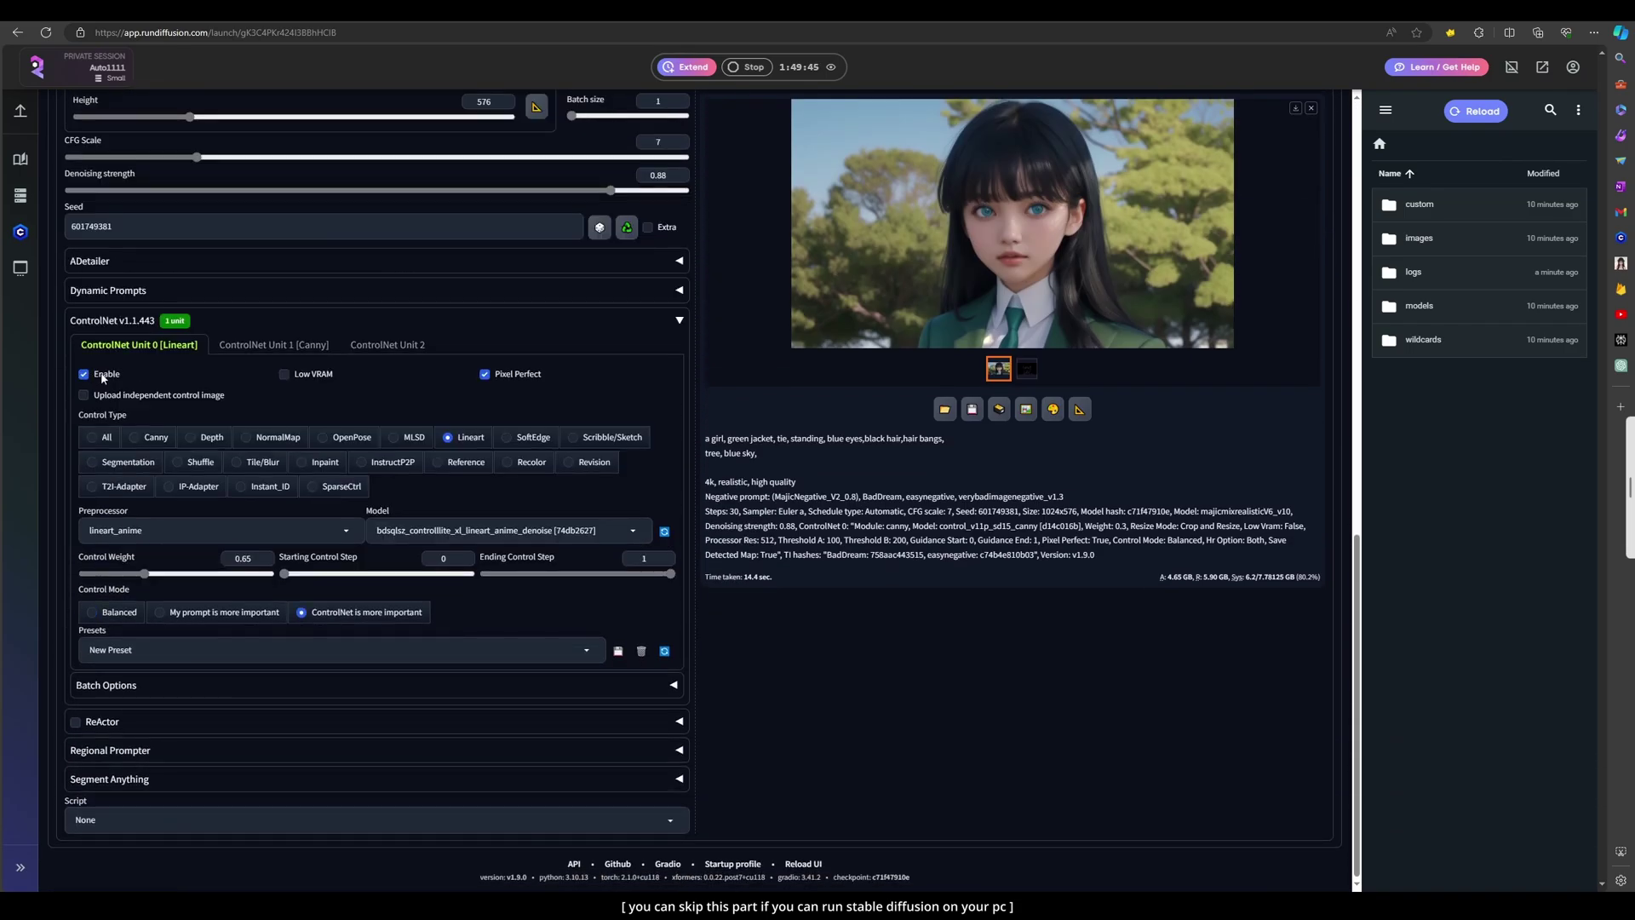
{"action": "scroll", "coordinate": [288, 554], "scroll_direction": "up", "scroll_amount": 12}
{"action": "left_click", "coordinate": [1178, 211]}
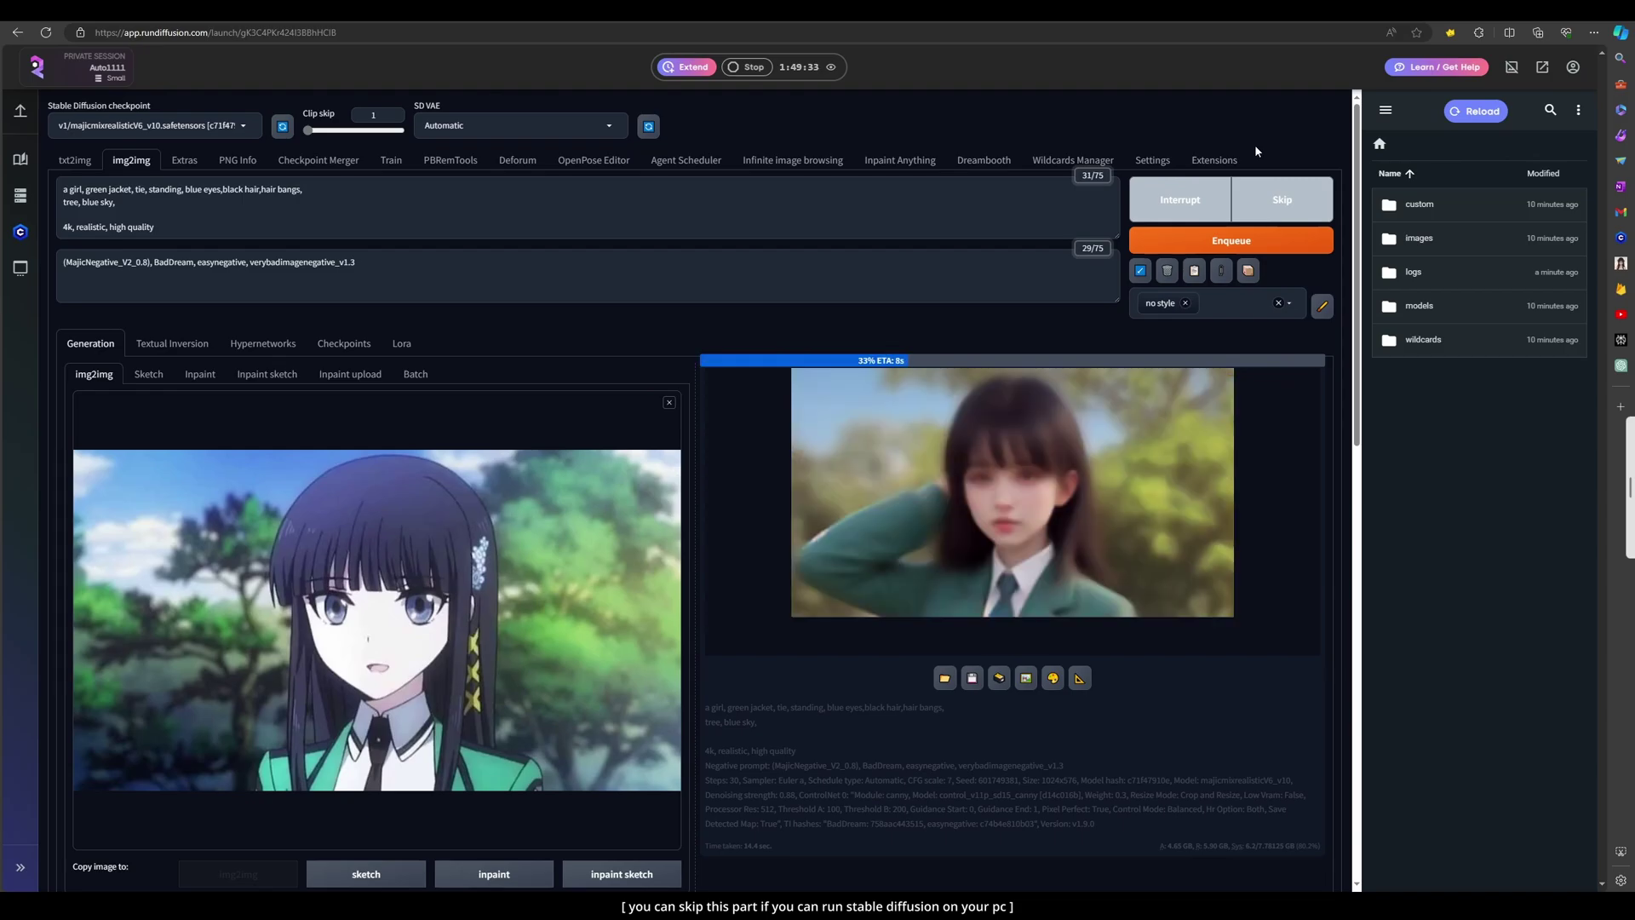
Examine the Lineart unit's ControlNet model choices and compare them with the model used by the Canny unit
{"action": "scroll", "coordinate": [1204, 321], "scroll_direction": "down", "scroll_amount": 8}
{"action": "scroll", "coordinate": [1204, 321], "scroll_direction": "down", "scroll_amount": 4}
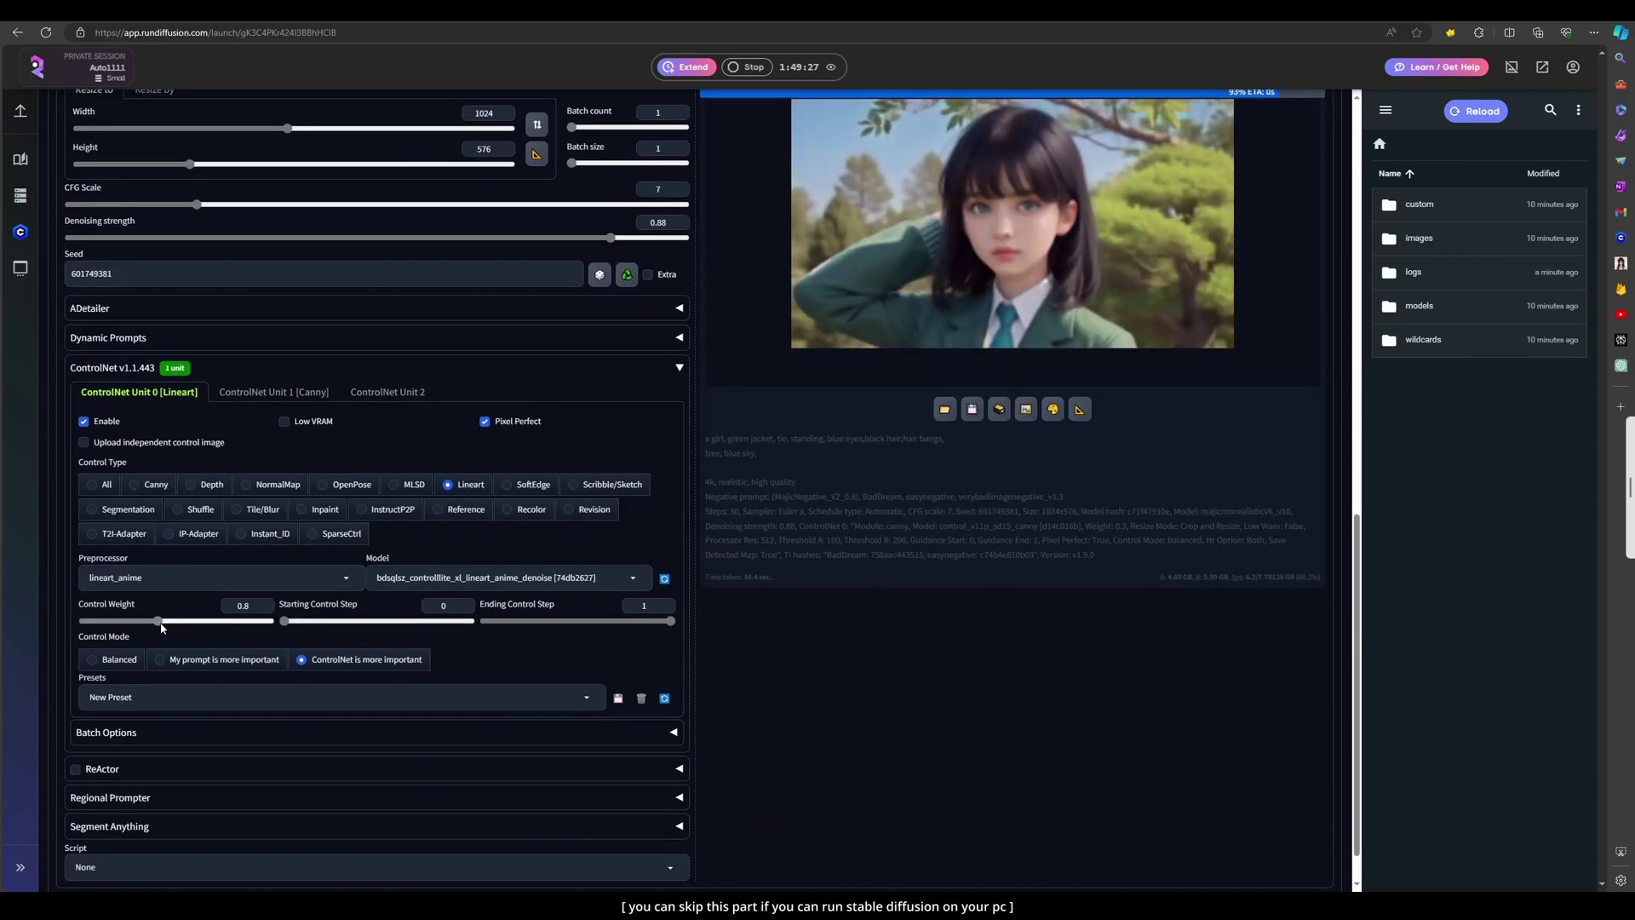
{"action": "left_click", "coordinate": [509, 569]}
{"action": "left_click", "coordinate": [740, 627]}
{"action": "left_click", "coordinate": [301, 394]}
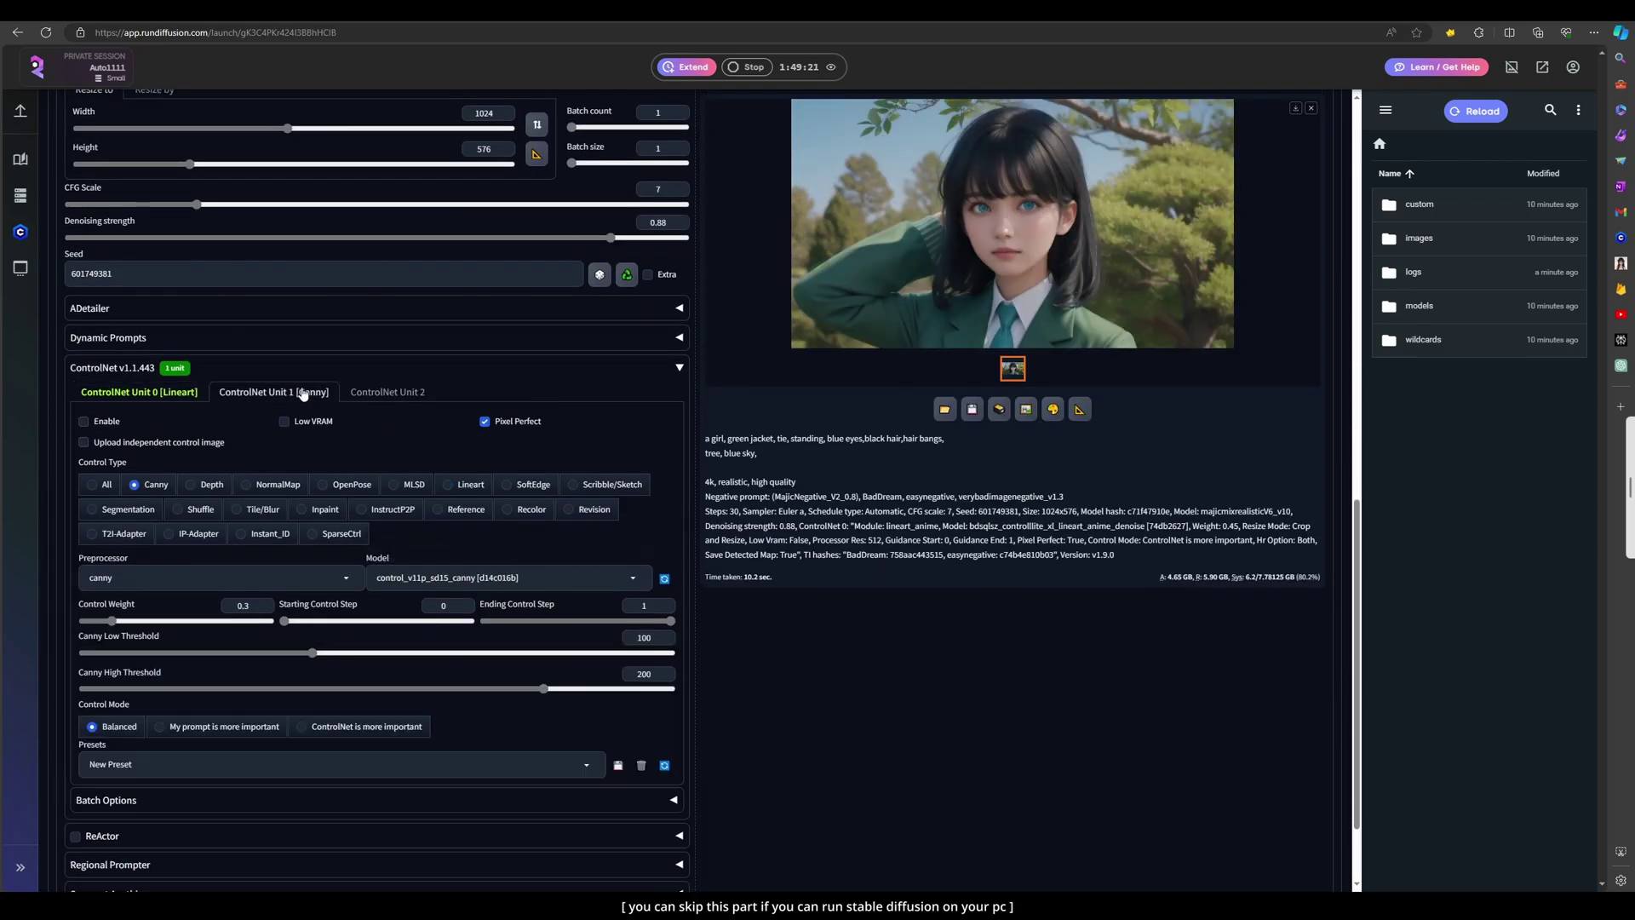
Set the Lineart unit to the lineart_anime preprocessor, the control_v11p_sd15_lineart model and a control weight of 0.4, then generate and view the image
{"action": "left_click", "coordinate": [168, 394]}
{"action": "left_click", "coordinate": [451, 574]}
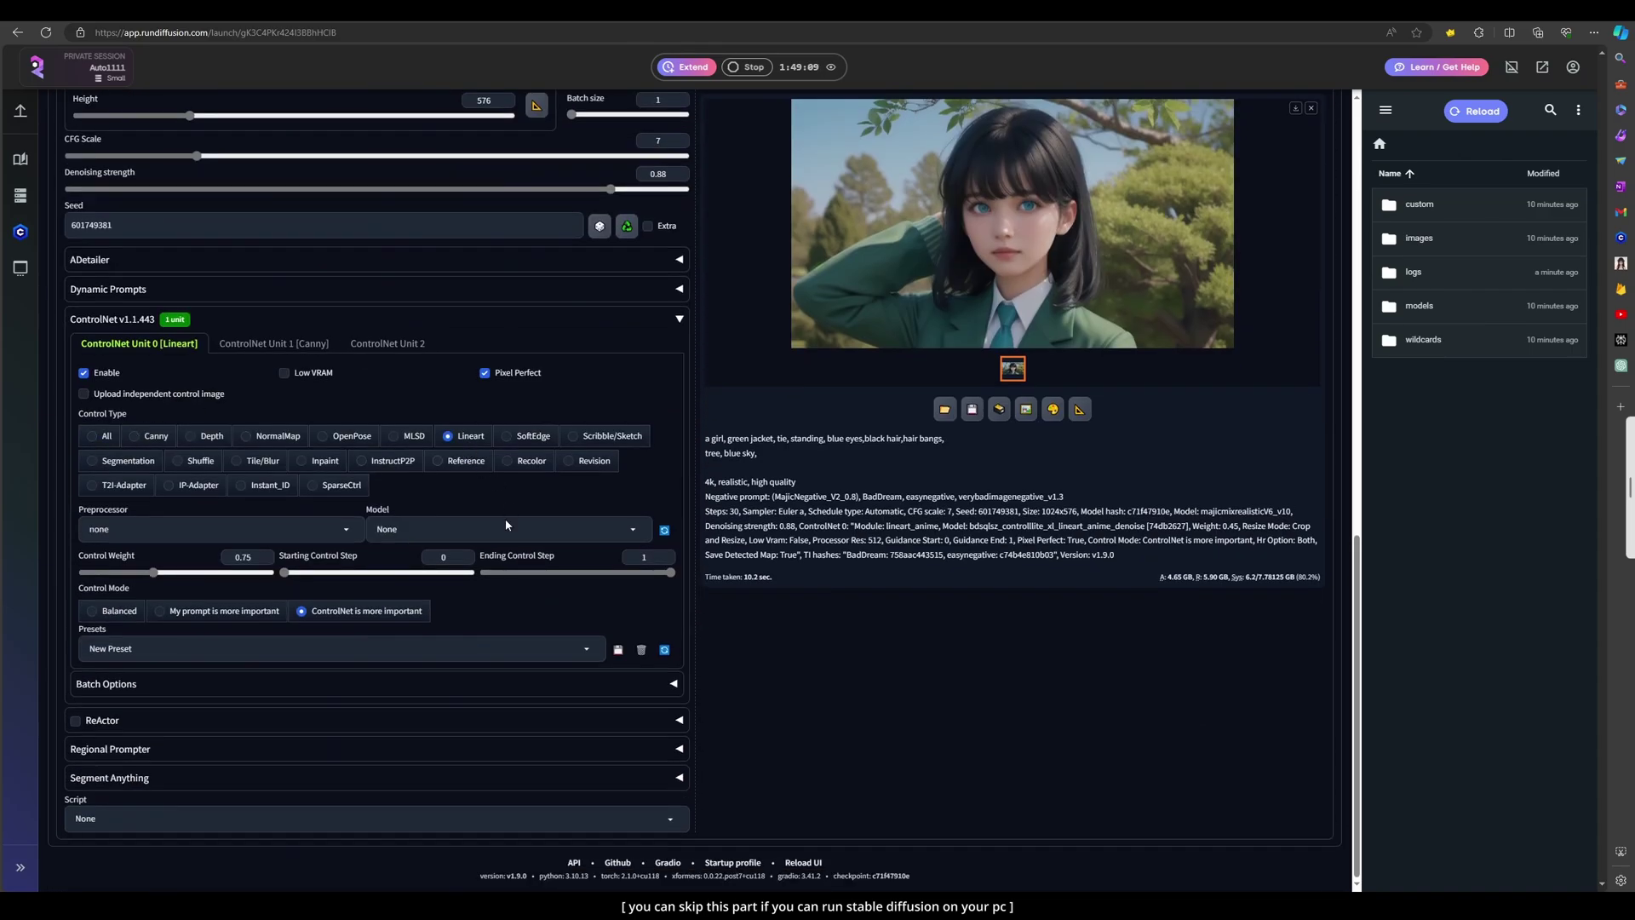
{"action": "left_click", "coordinate": [468, 443]}
{"action": "left_click", "coordinate": [188, 528]}
{"action": "left_click", "coordinate": [169, 444]}
{"action": "left_click", "coordinate": [132, 572]}
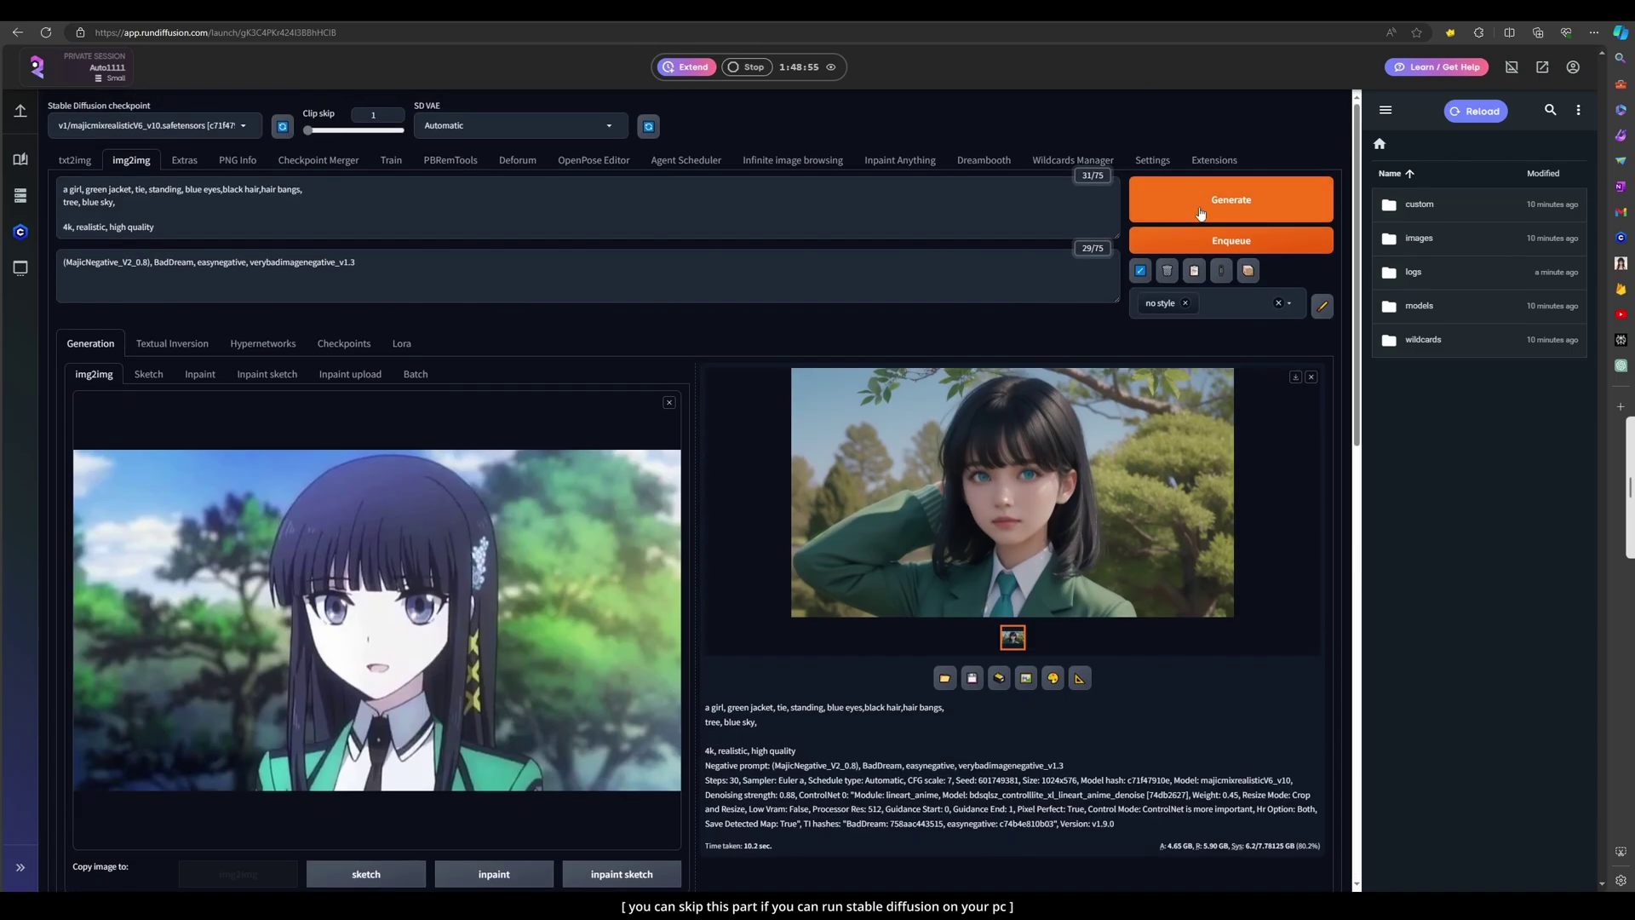
{"action": "left_click", "coordinate": [1230, 199]}
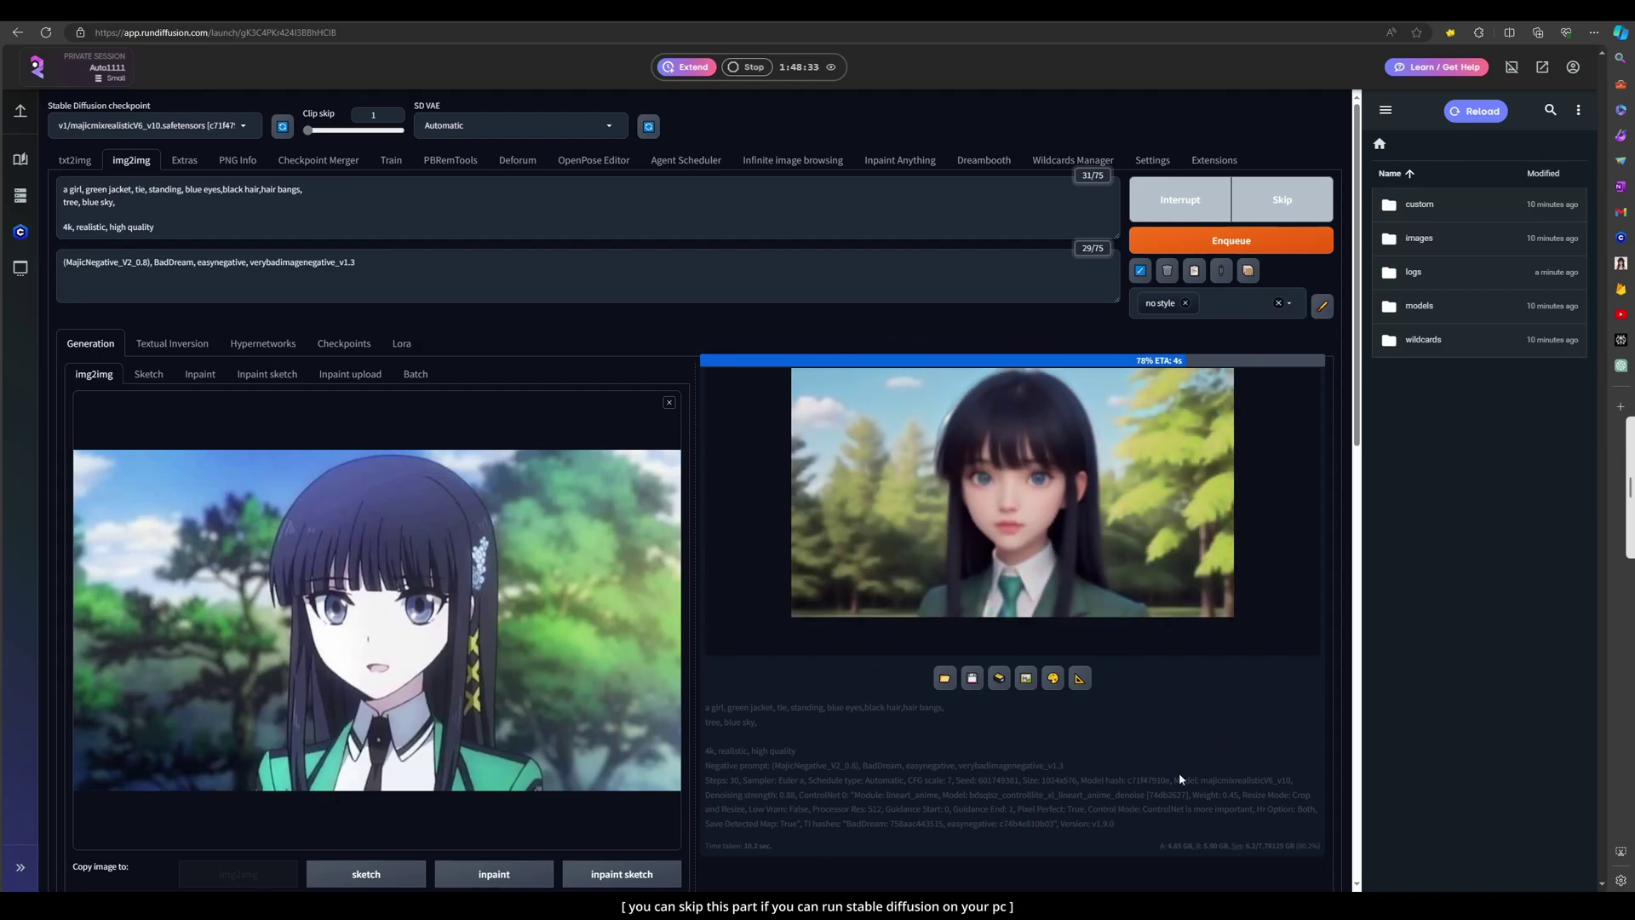
{"action": "left_click", "coordinate": [1142, 596]}
{"action": "left_click", "coordinate": [1142, 596]}
Lower the img2img denoising strength to 0.56 and regenerate the image
{"action": "scroll", "coordinate": [1141, 596], "scroll_direction": "down", "scroll_amount": 5}
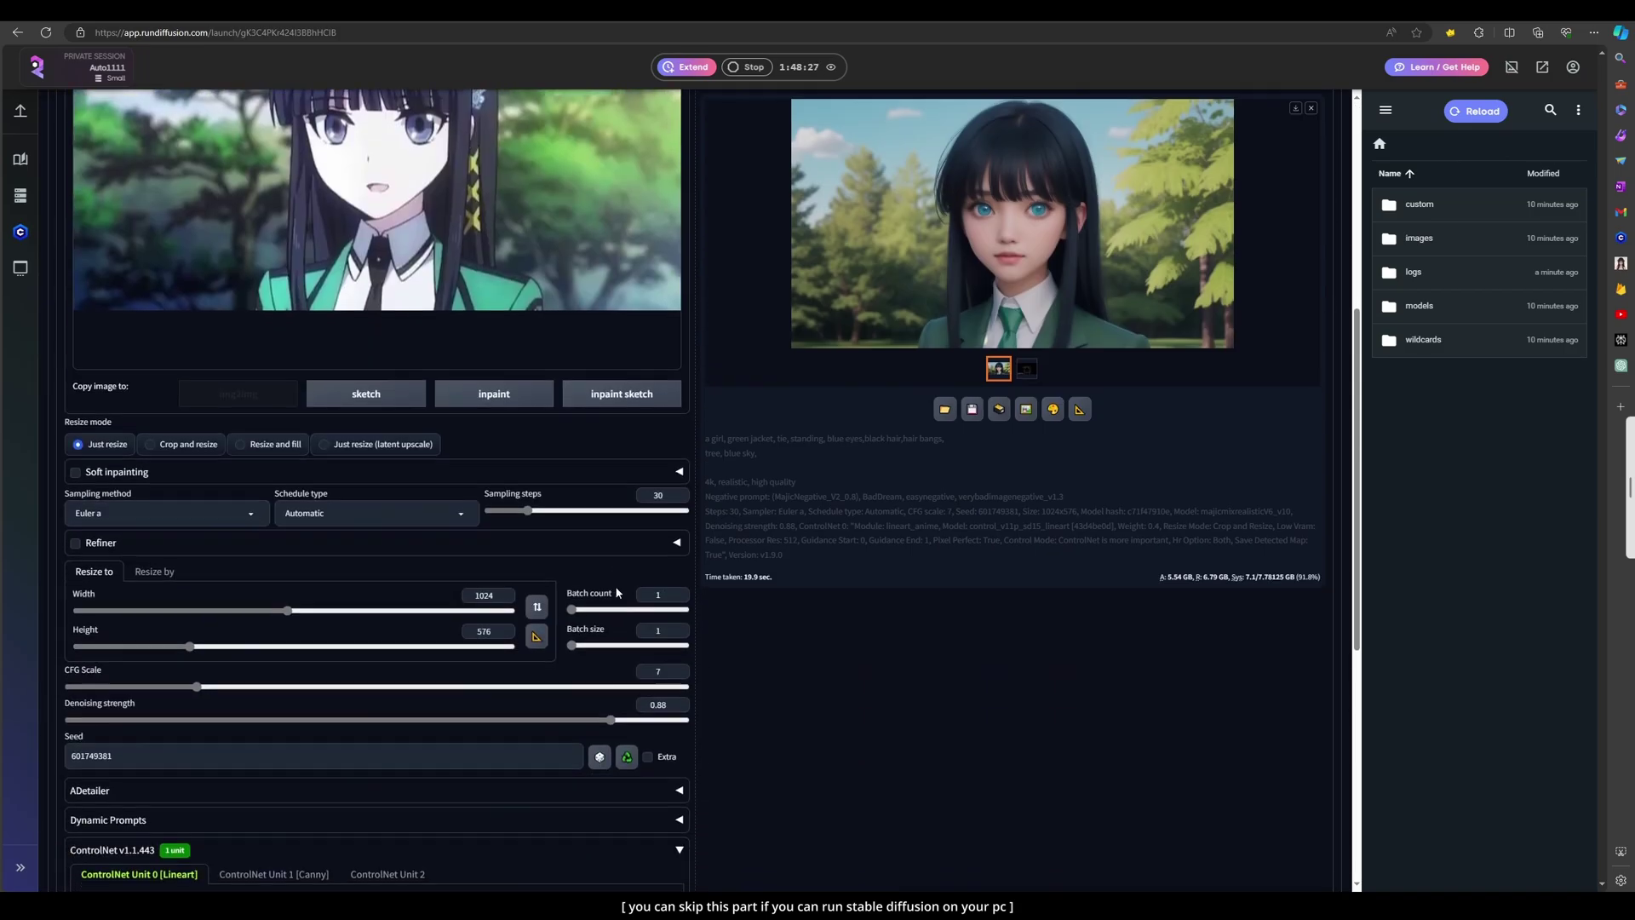
{"action": "scroll", "coordinate": [910, 671], "scroll_direction": "down", "scroll_amount": 2}
{"action": "scroll", "coordinate": [910, 671], "scroll_direction": "up", "scroll_amount": 3}
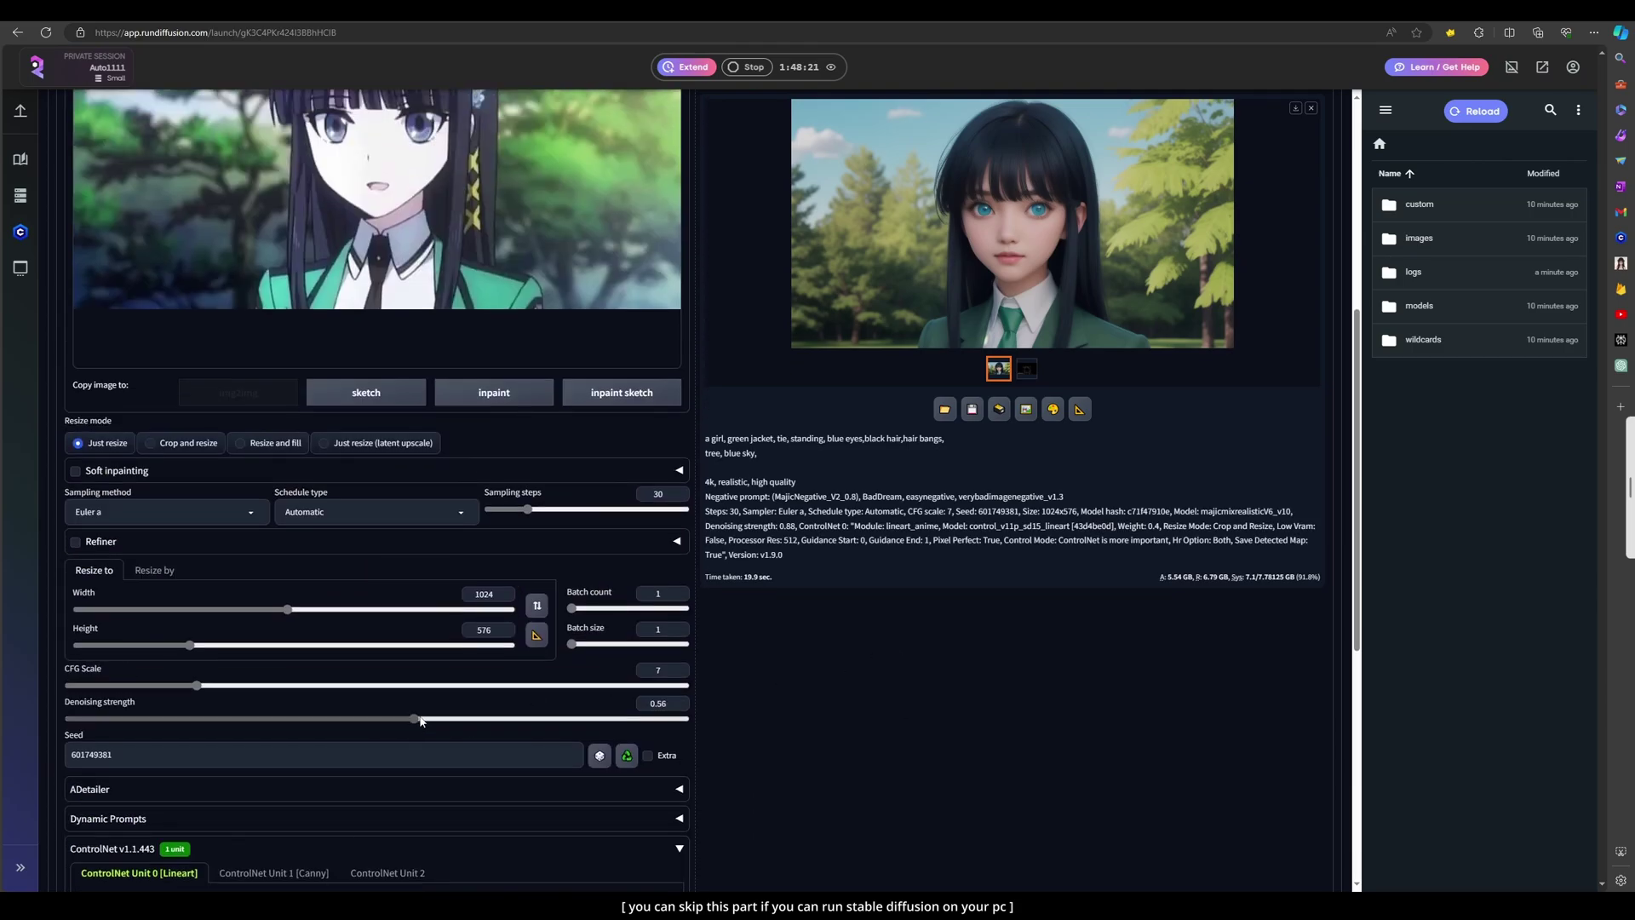
{"action": "scroll", "coordinate": [885, 650], "scroll_direction": "up", "scroll_amount": 5}
{"action": "left_click", "coordinate": [1284, 205]}
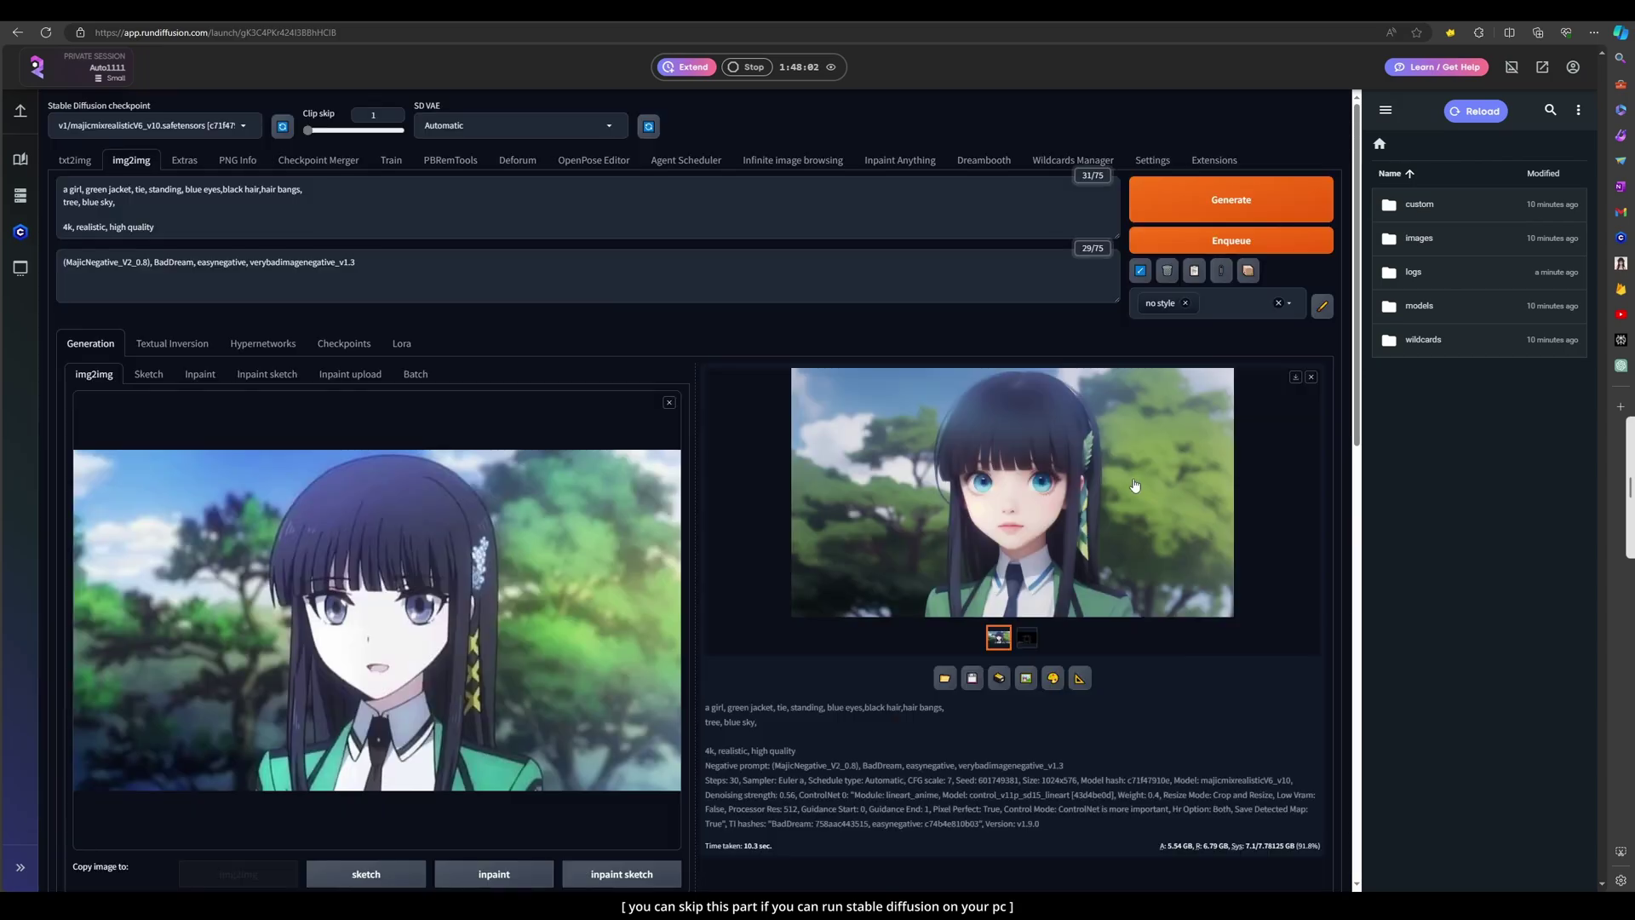
Review the regenerated image and its ControlNet settings, and stop the RunDiffusion session
{"action": "scroll", "coordinate": [1032, 468], "scroll_direction": "down", "scroll_amount": 15}
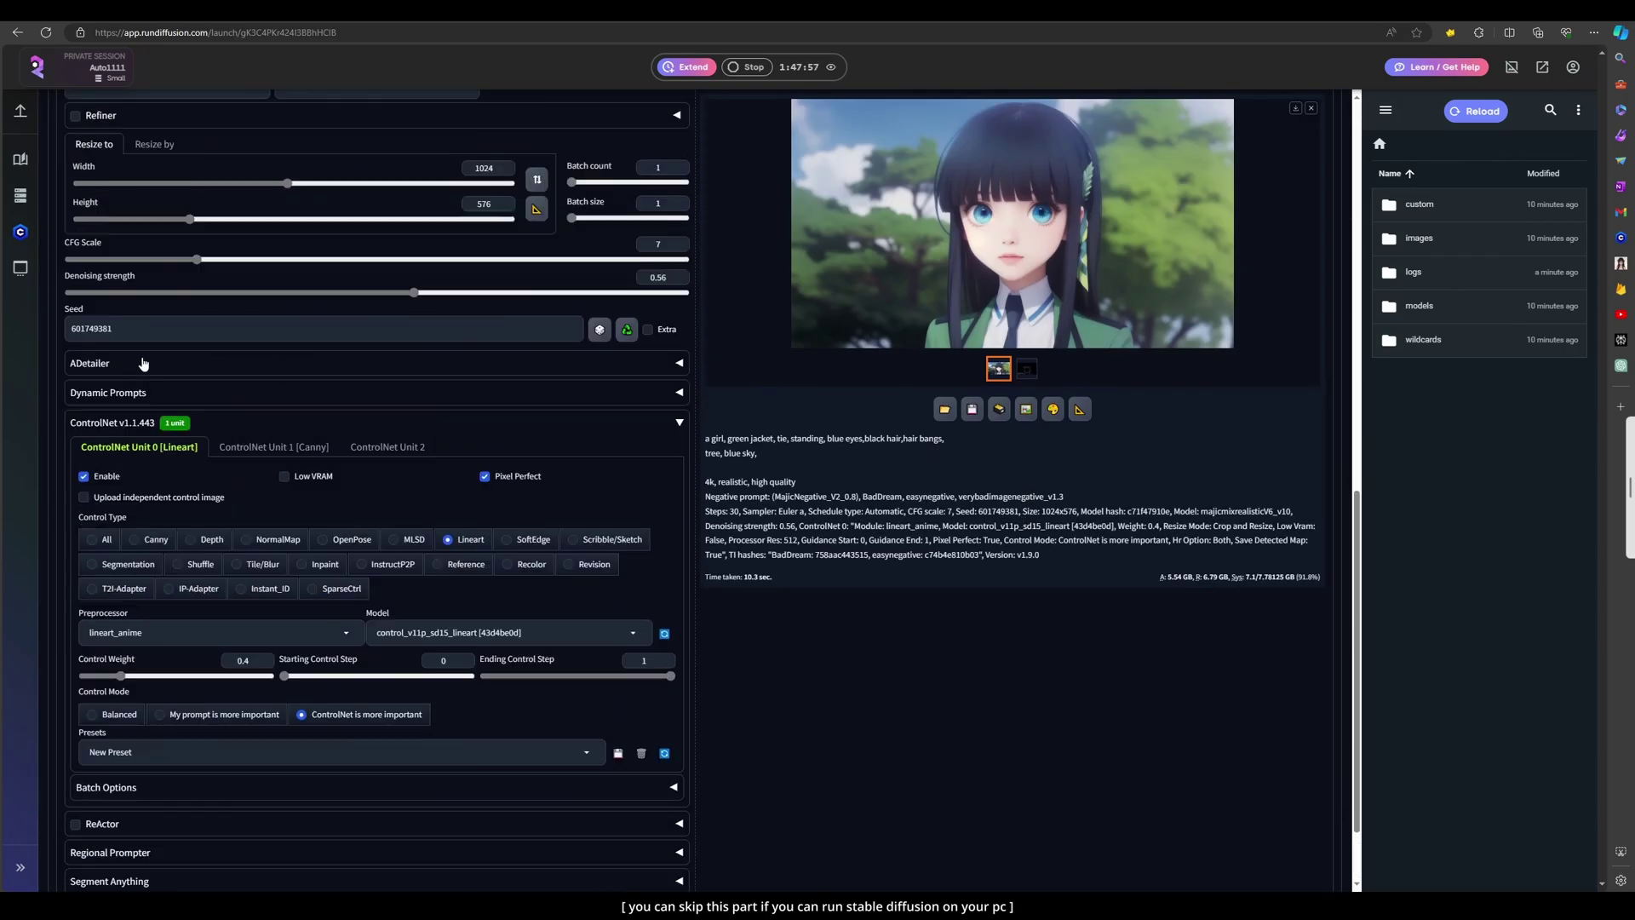
{"action": "scroll", "coordinate": [145, 363], "scroll_direction": "up", "scroll_amount": 9}
{"action": "scroll", "coordinate": [142, 367], "scroll_direction": "up", "scroll_amount": 2}
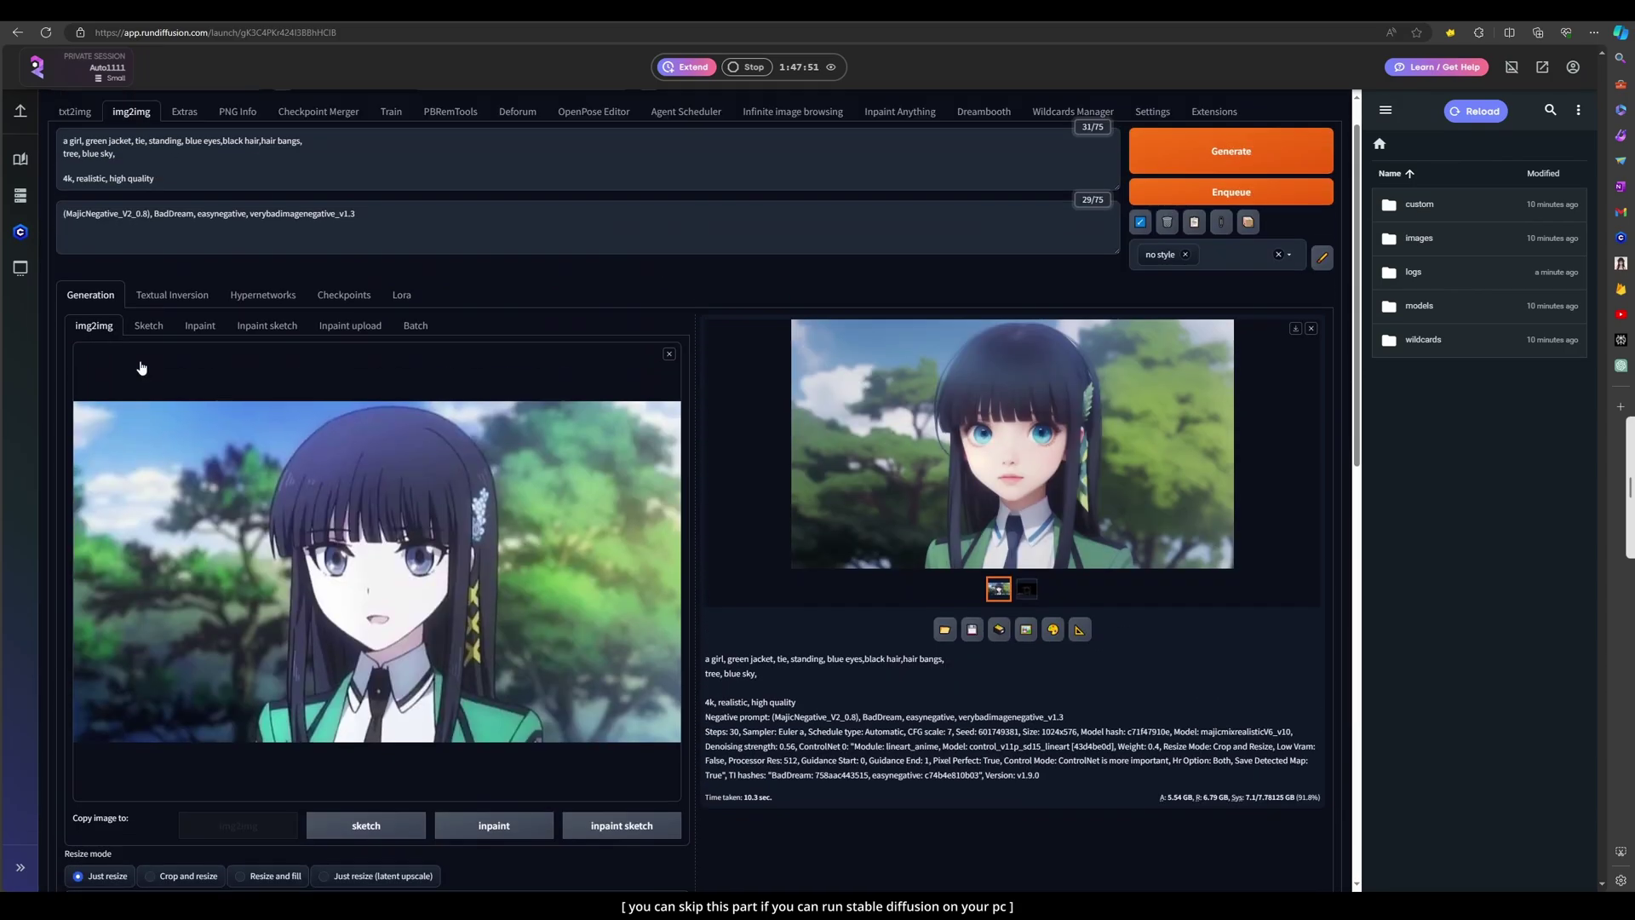
{"action": "scroll", "coordinate": [251, 360], "scroll_direction": "up", "scroll_amount": 1}
{"action": "left_click", "coordinate": [750, 67]}
{"action": "left_click", "coordinate": [836, 534]}
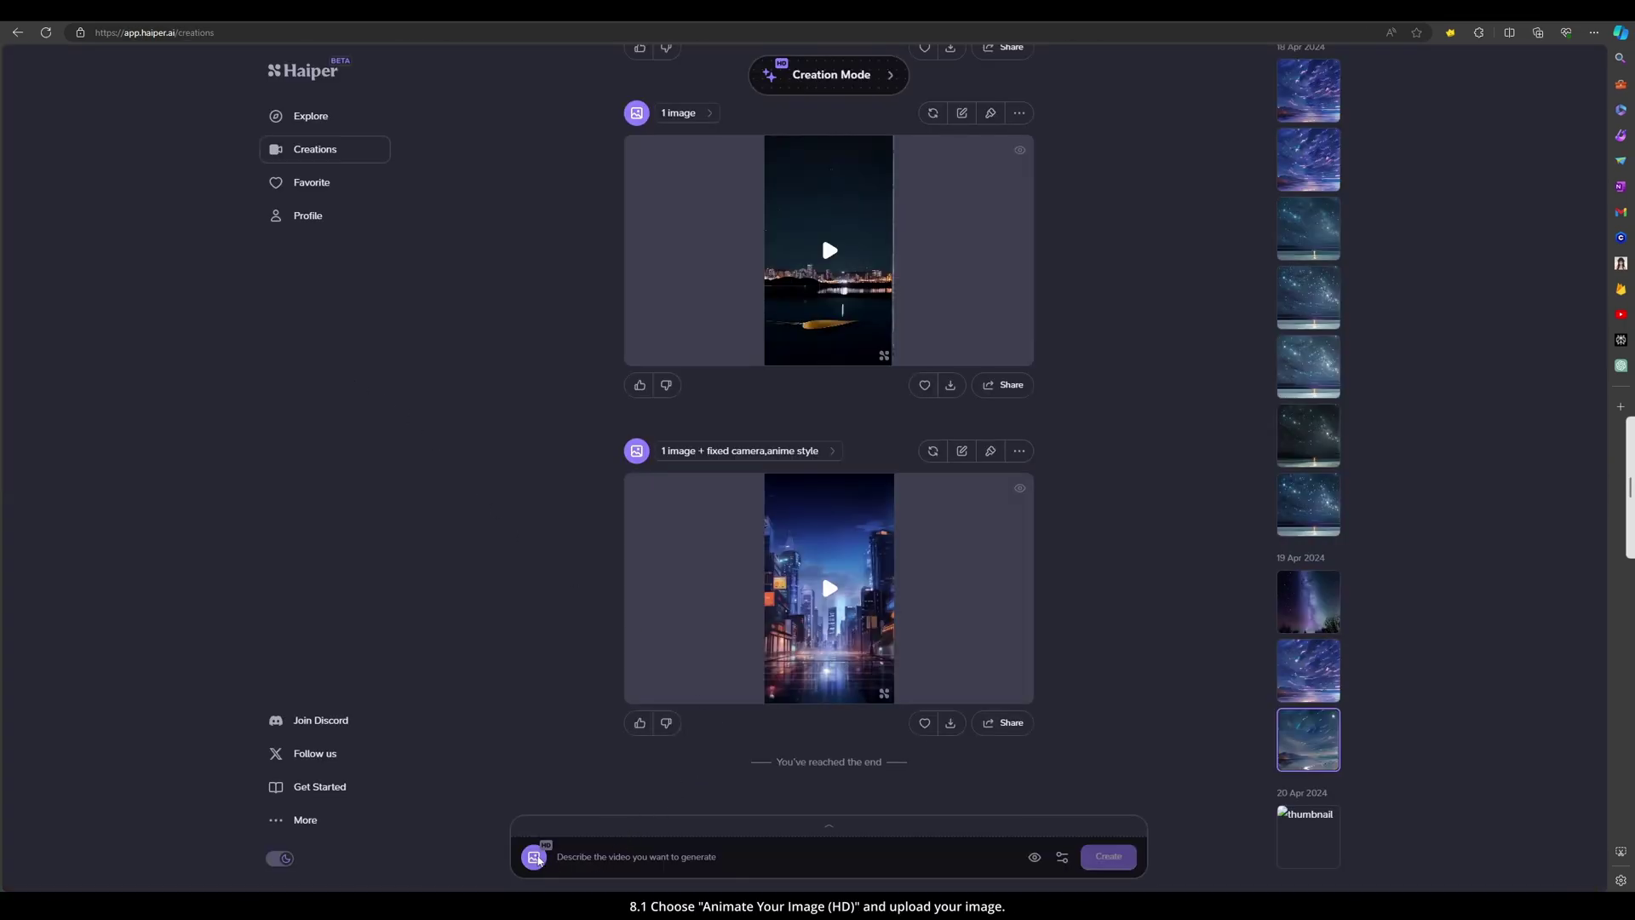
In Haiper, choose the Animate Your Image (HD) template and upload image 1up from the irregular\real folder
{"action": "left_click", "coordinate": [537, 858]}
{"action": "left_click", "coordinate": [858, 466]}
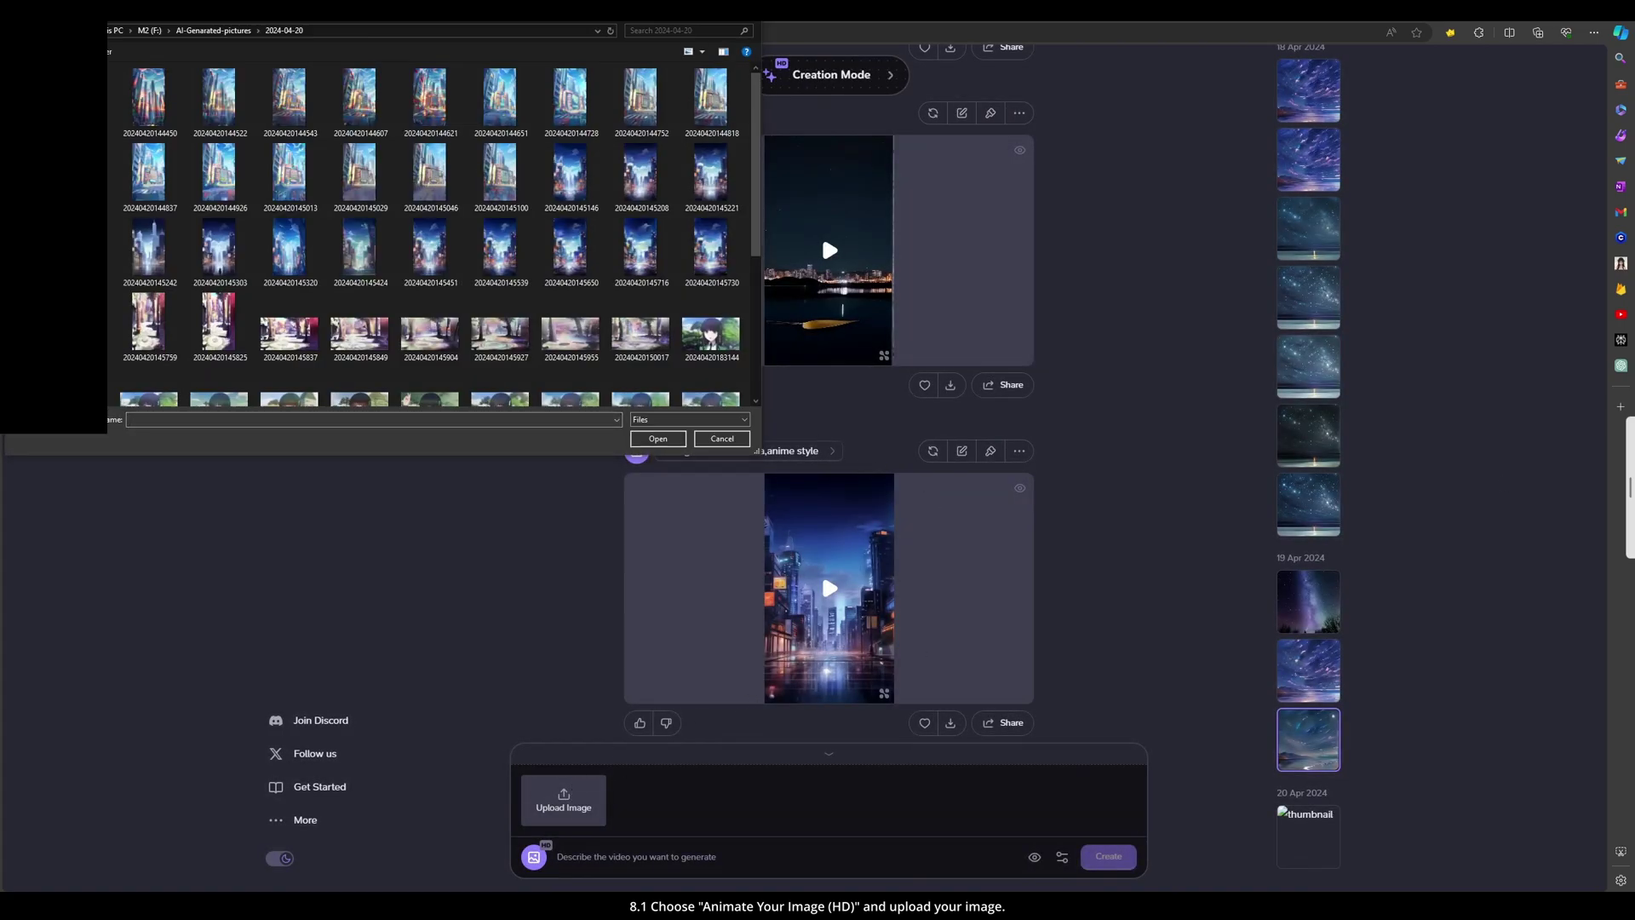
{"action": "left_click", "coordinate": [402, 31]}
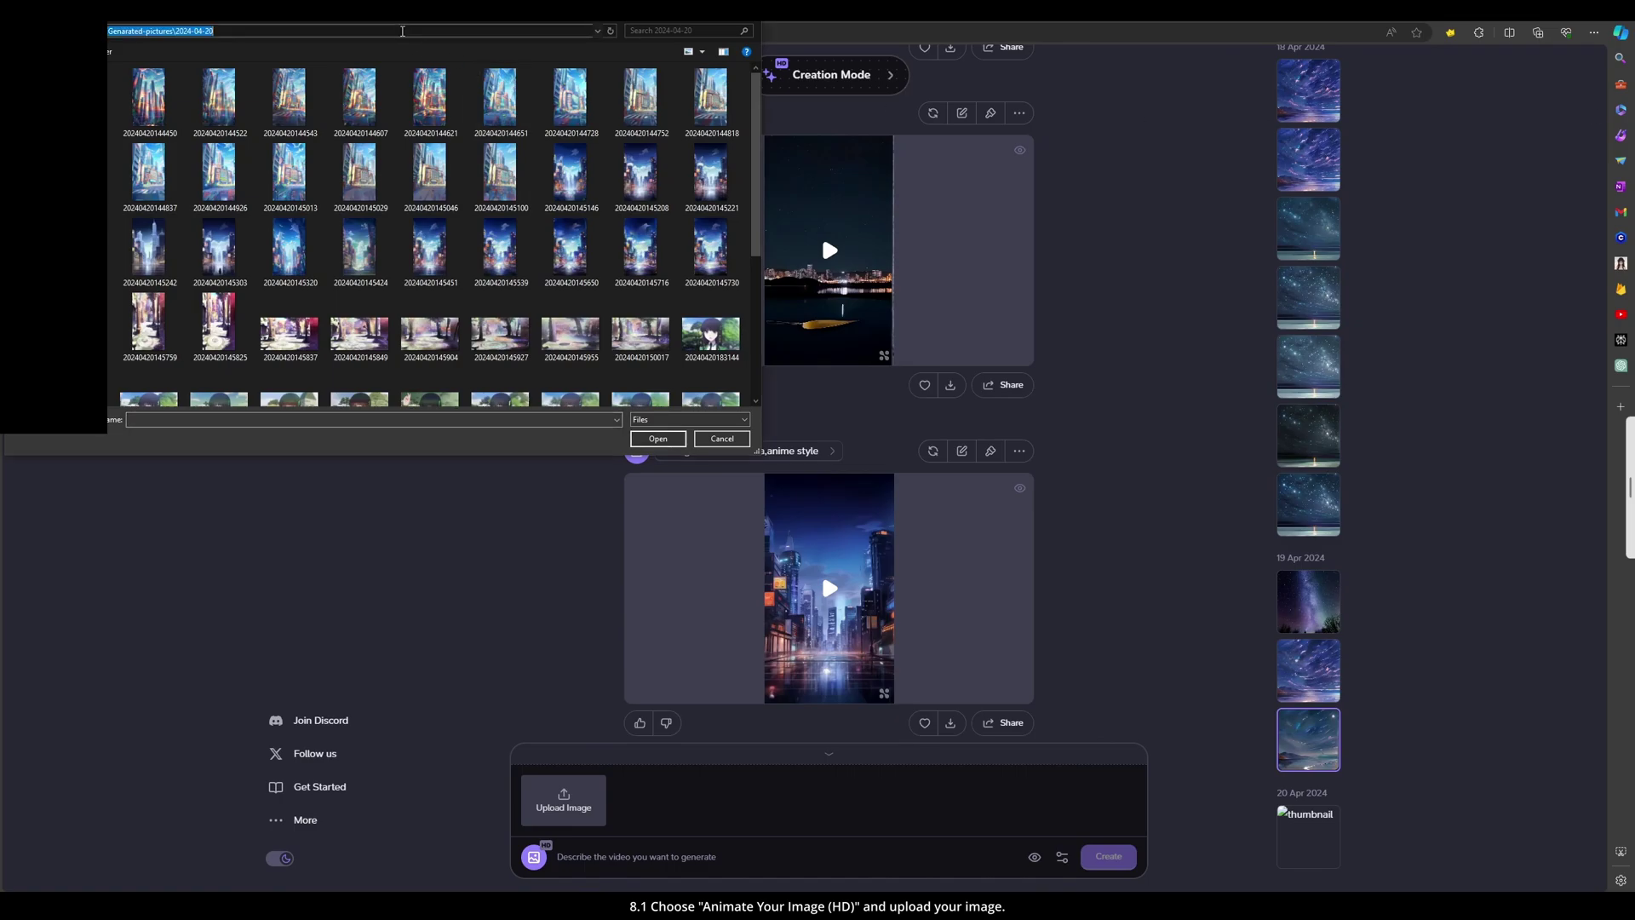
{"action": "key", "text": "ctrl+v"}
{"action": "key", "text": "Return"}
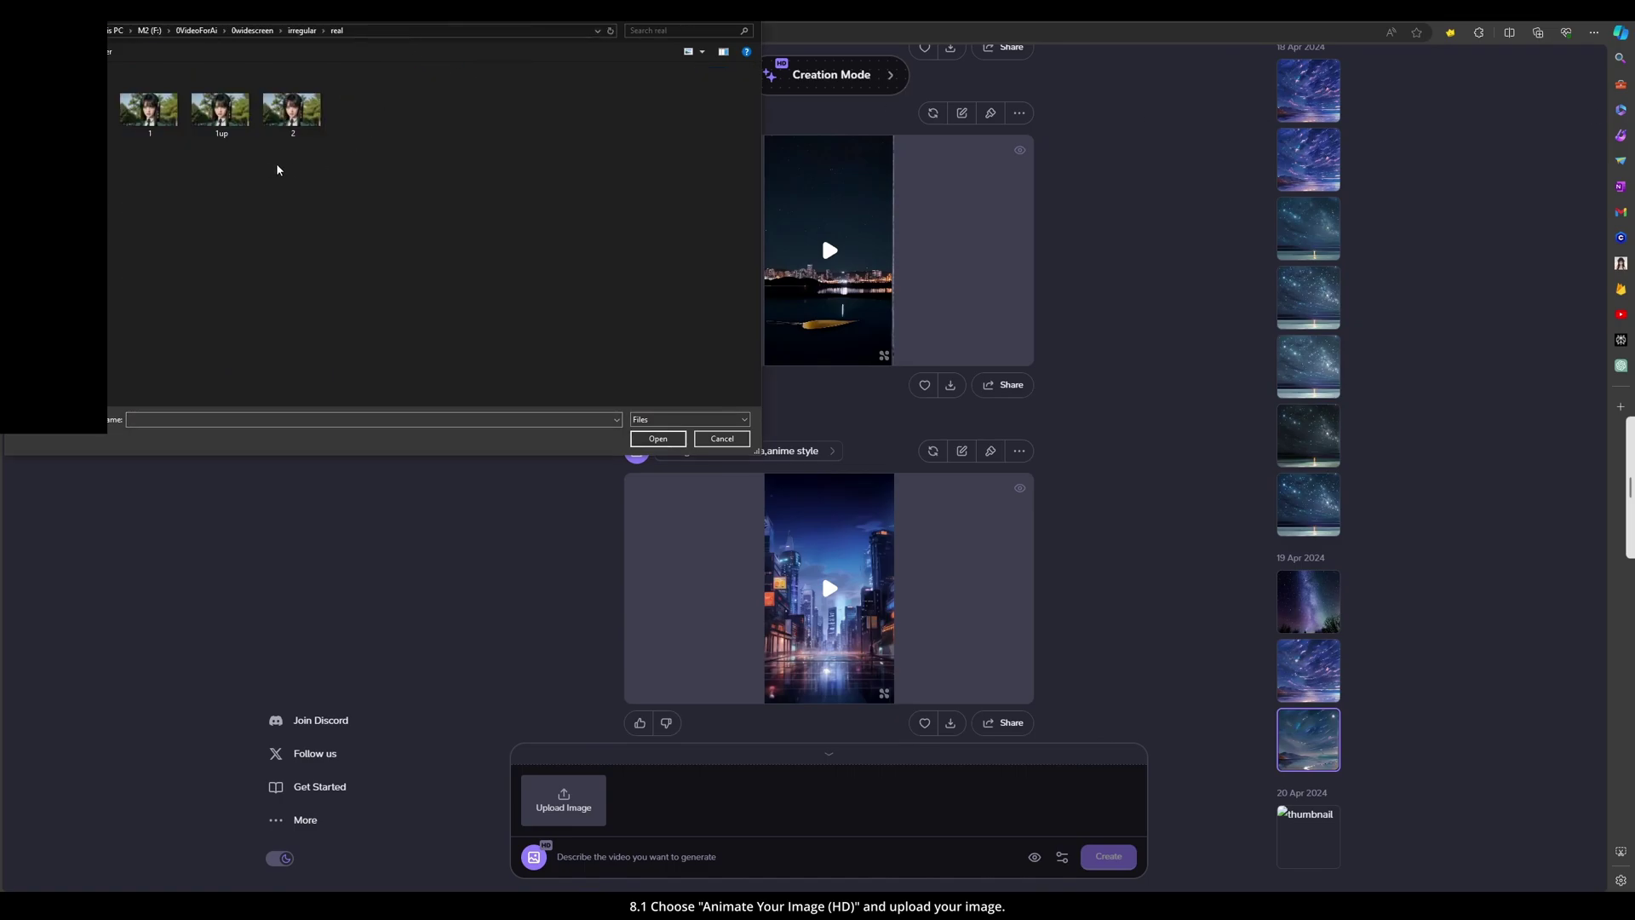
{"action": "double_click", "coordinate": [220, 109]}
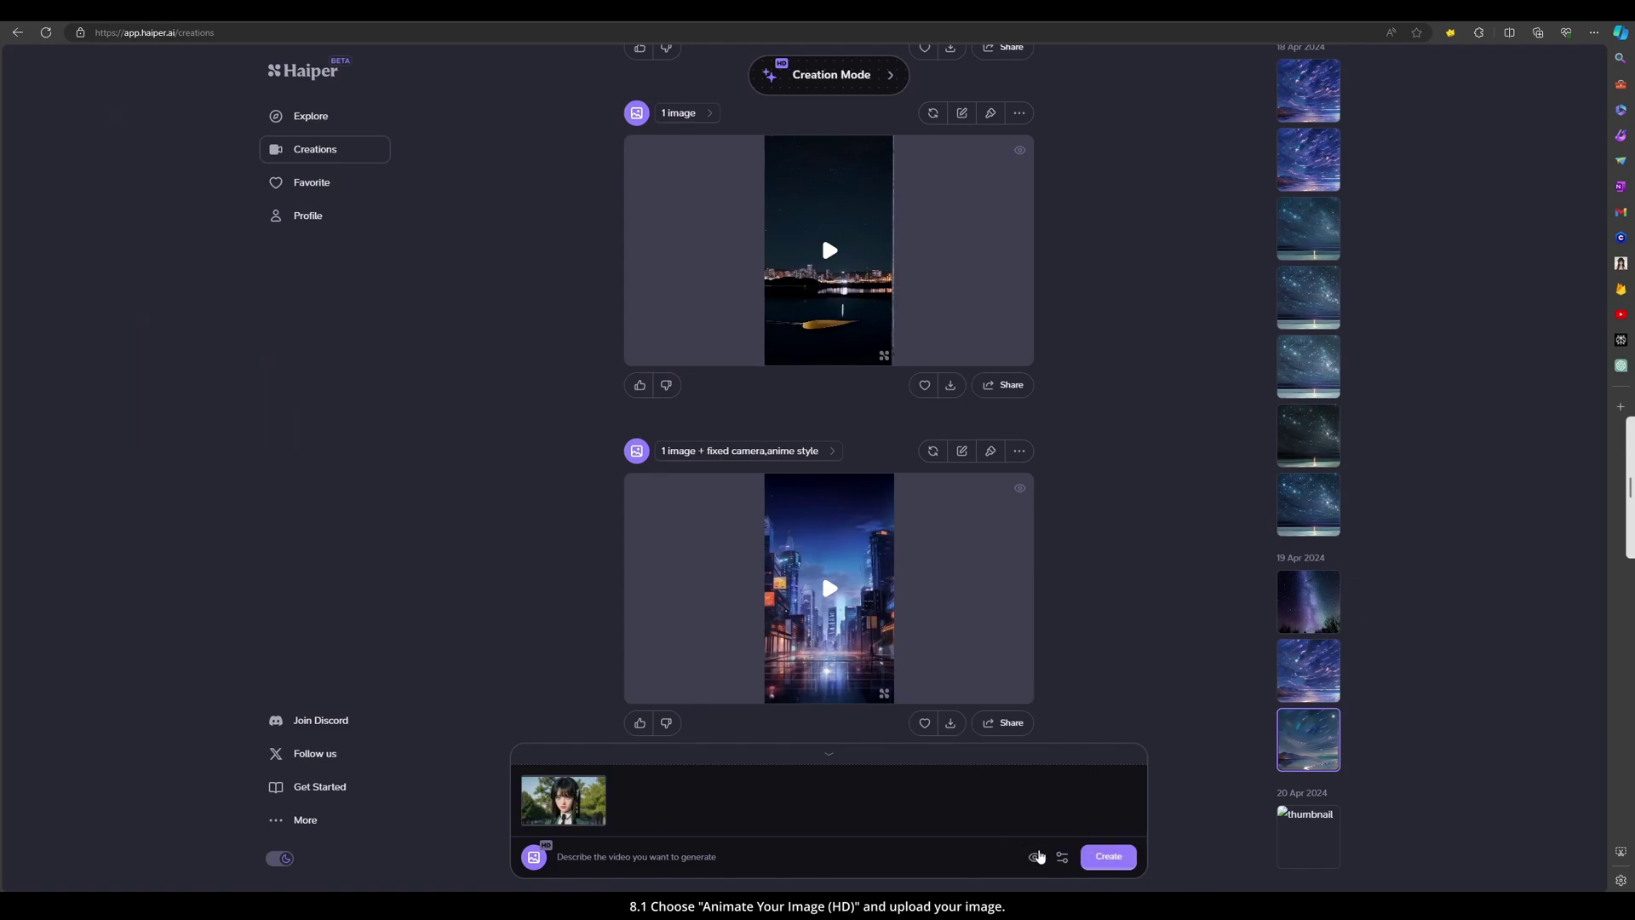
Turn off Create in Public, check the animation duration settings, and create the video with a blank prompt
{"action": "left_click", "coordinate": [1035, 858]}
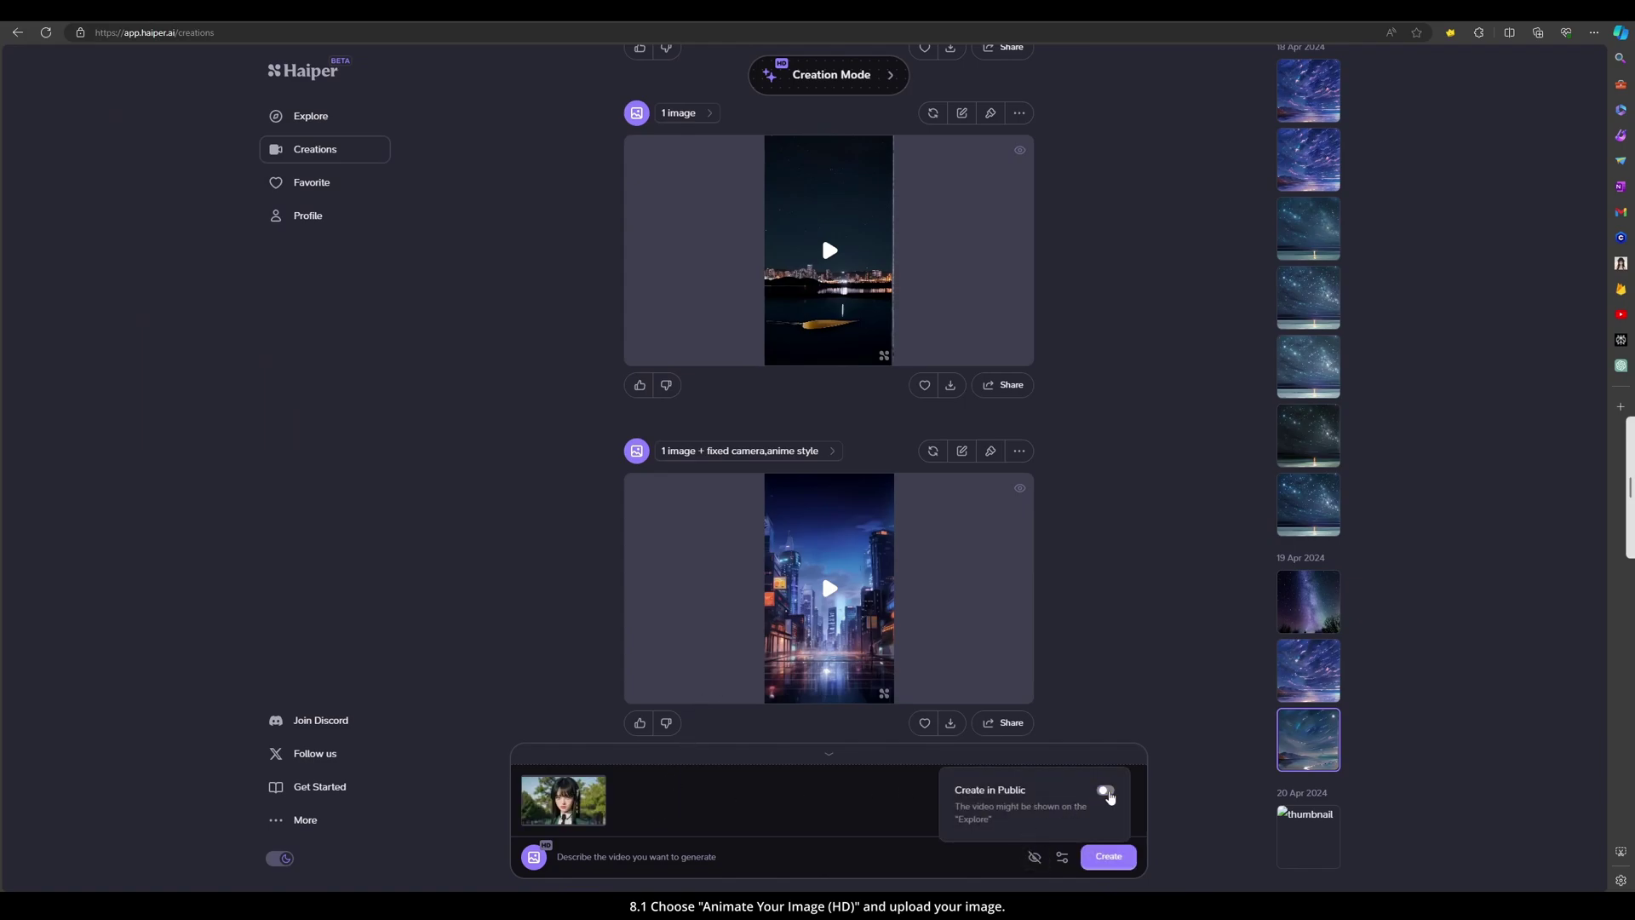
{"action": "left_click", "coordinate": [1062, 857]}
{"action": "left_click", "coordinate": [995, 865]}
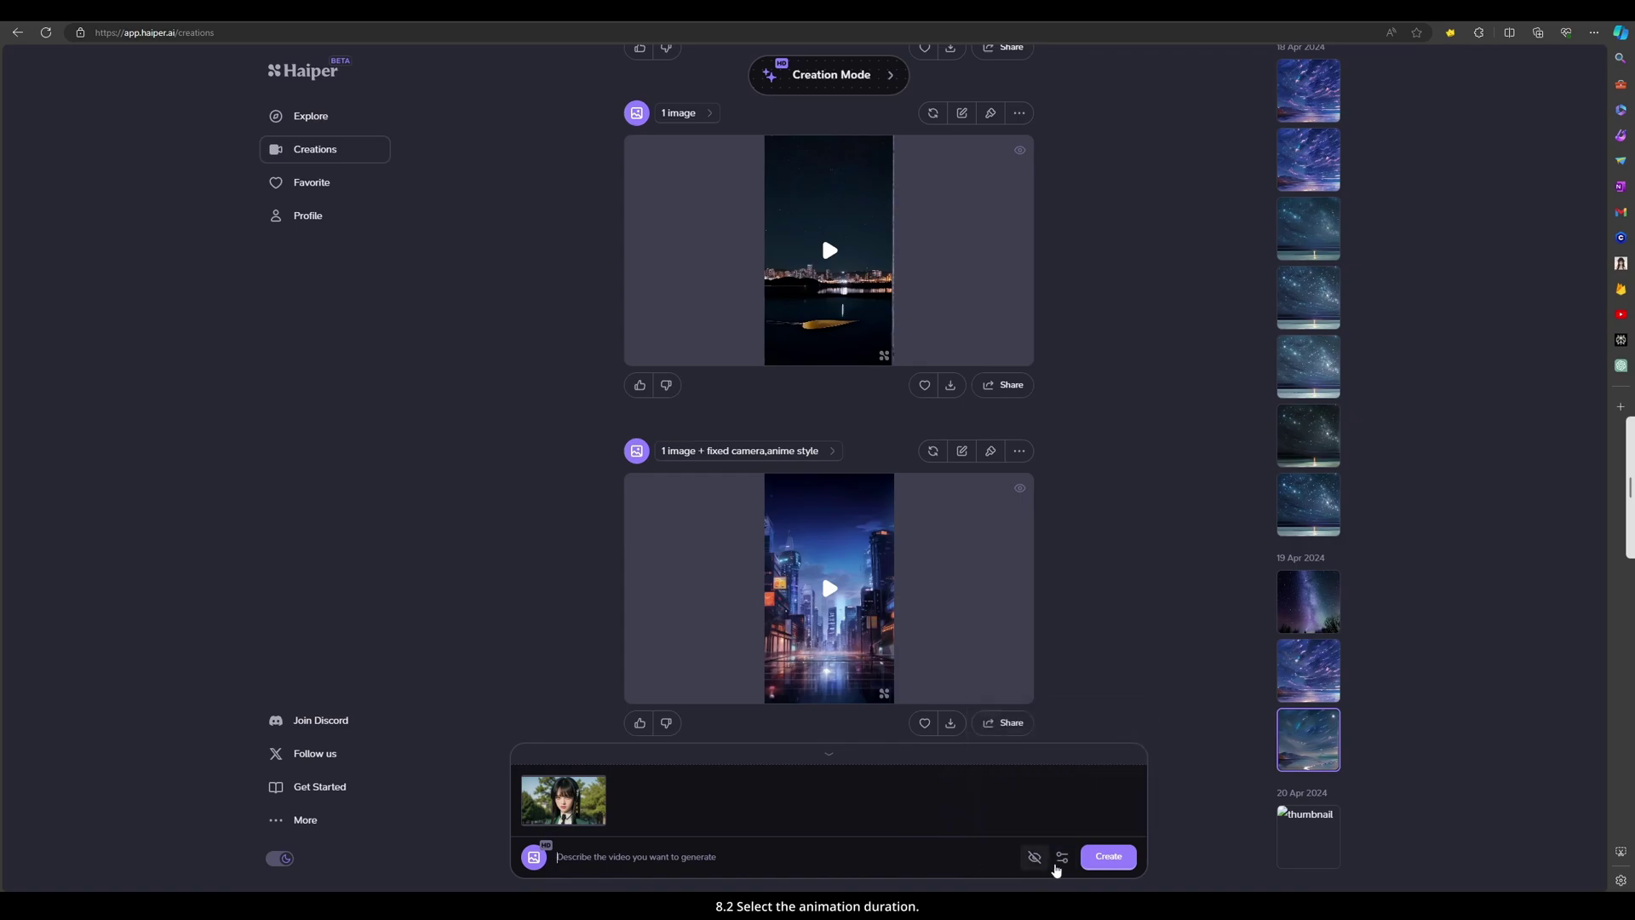
{"action": "left_click", "coordinate": [1107, 857]}
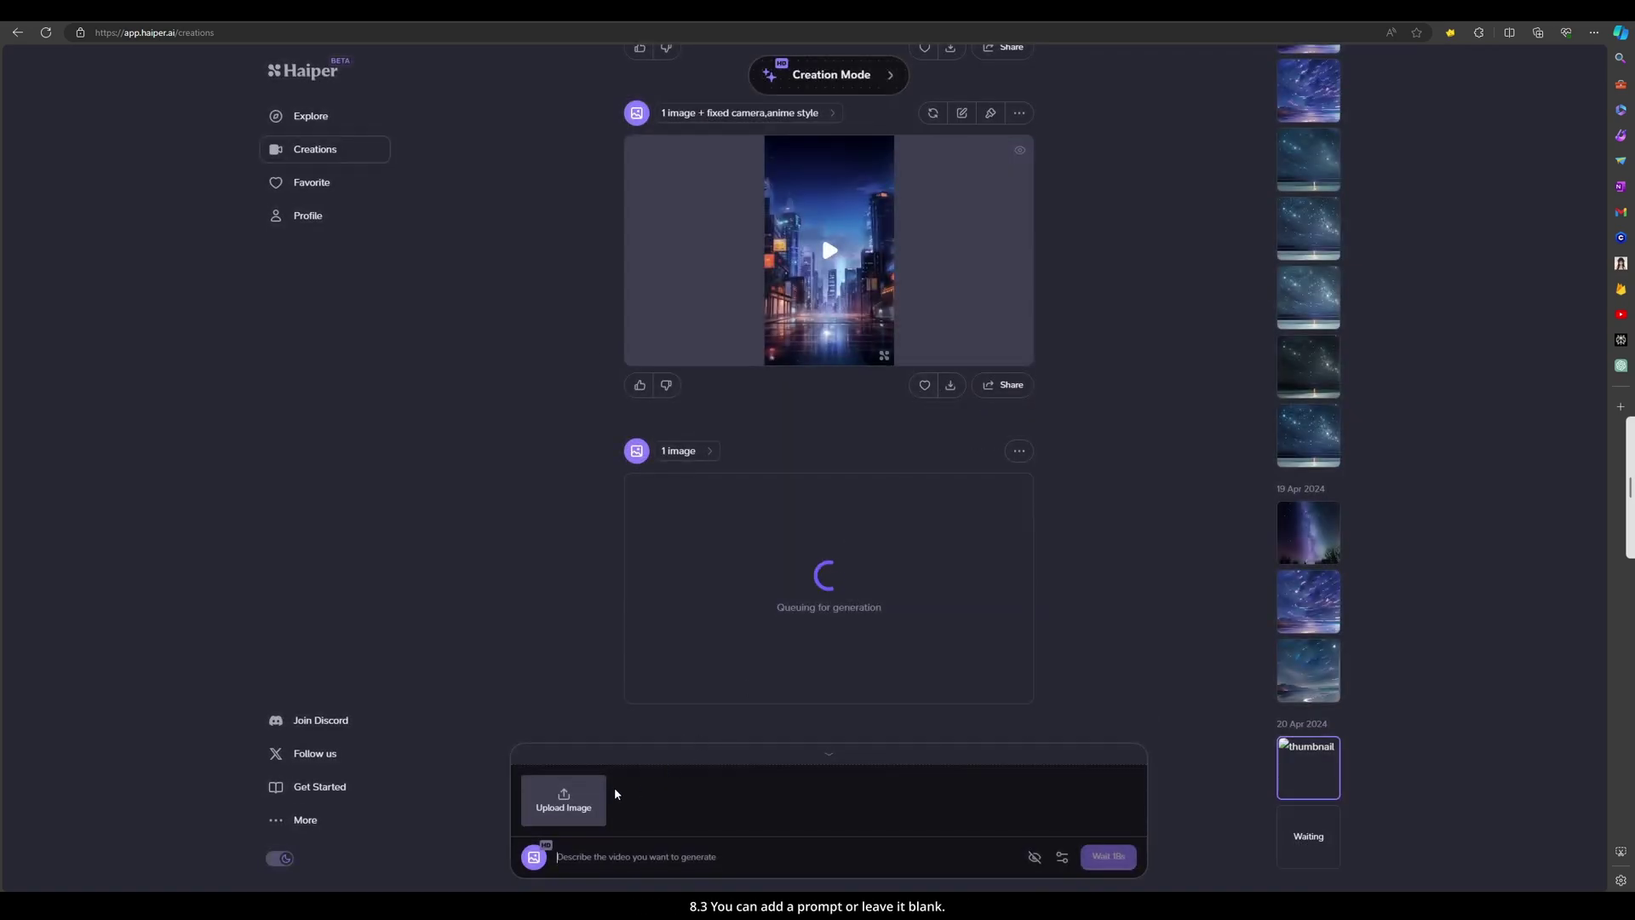
Upload image 2 for a second animation and play the resulting videos, revealing the hidden one
{"action": "left_click", "coordinate": [563, 801]}
{"action": "double_click", "coordinate": [294, 111]}
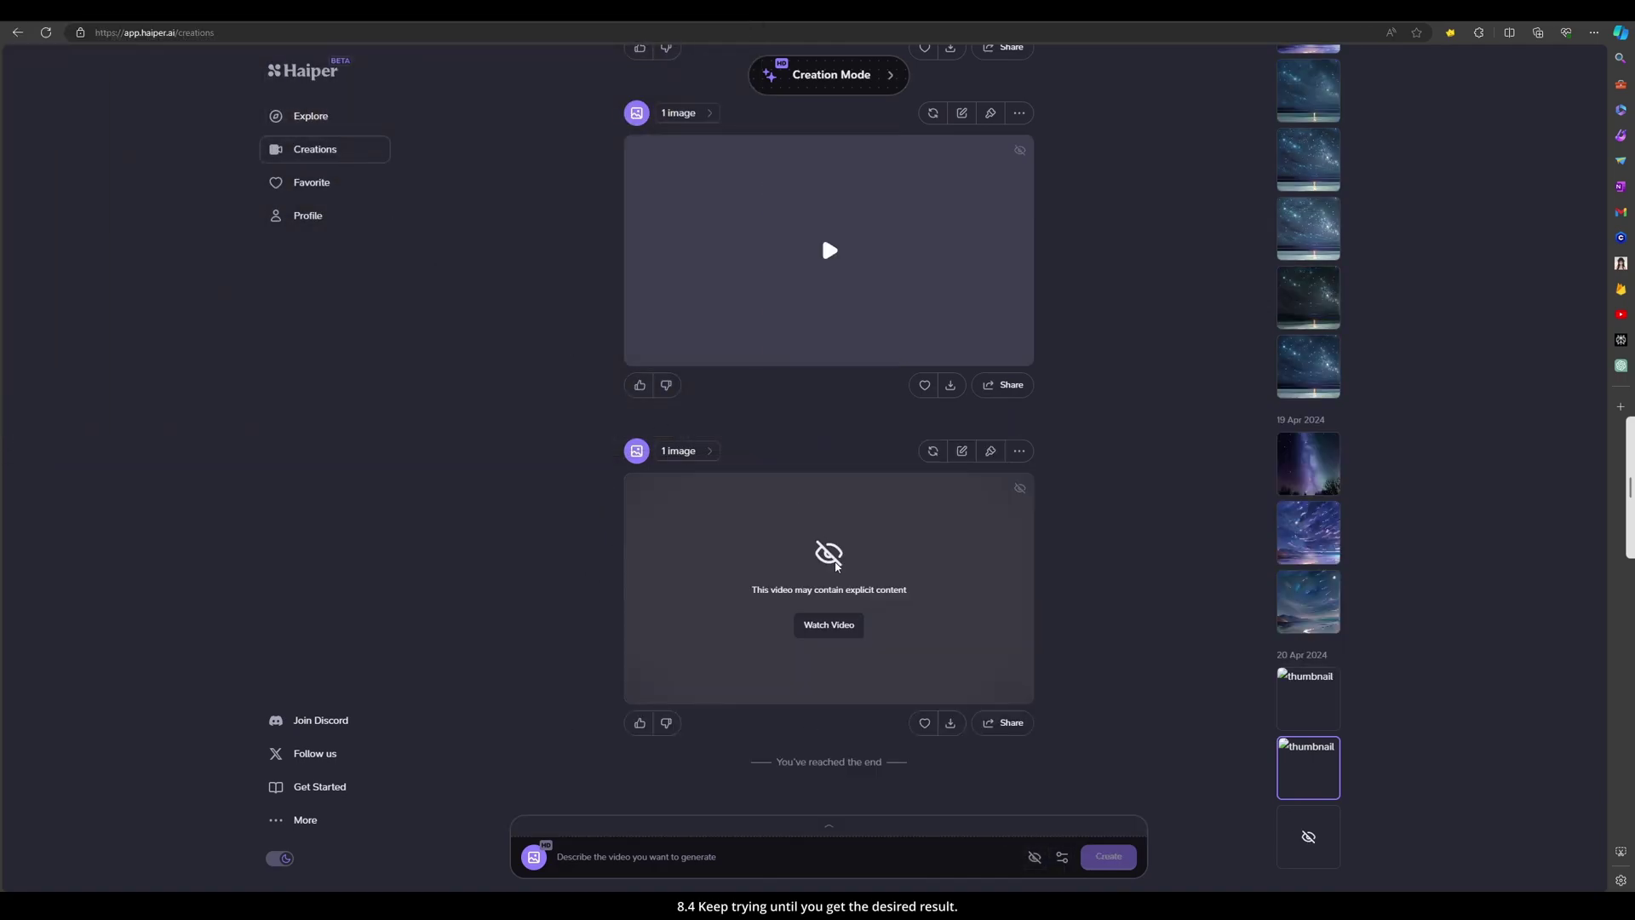
{"action": "left_click", "coordinate": [829, 251]}
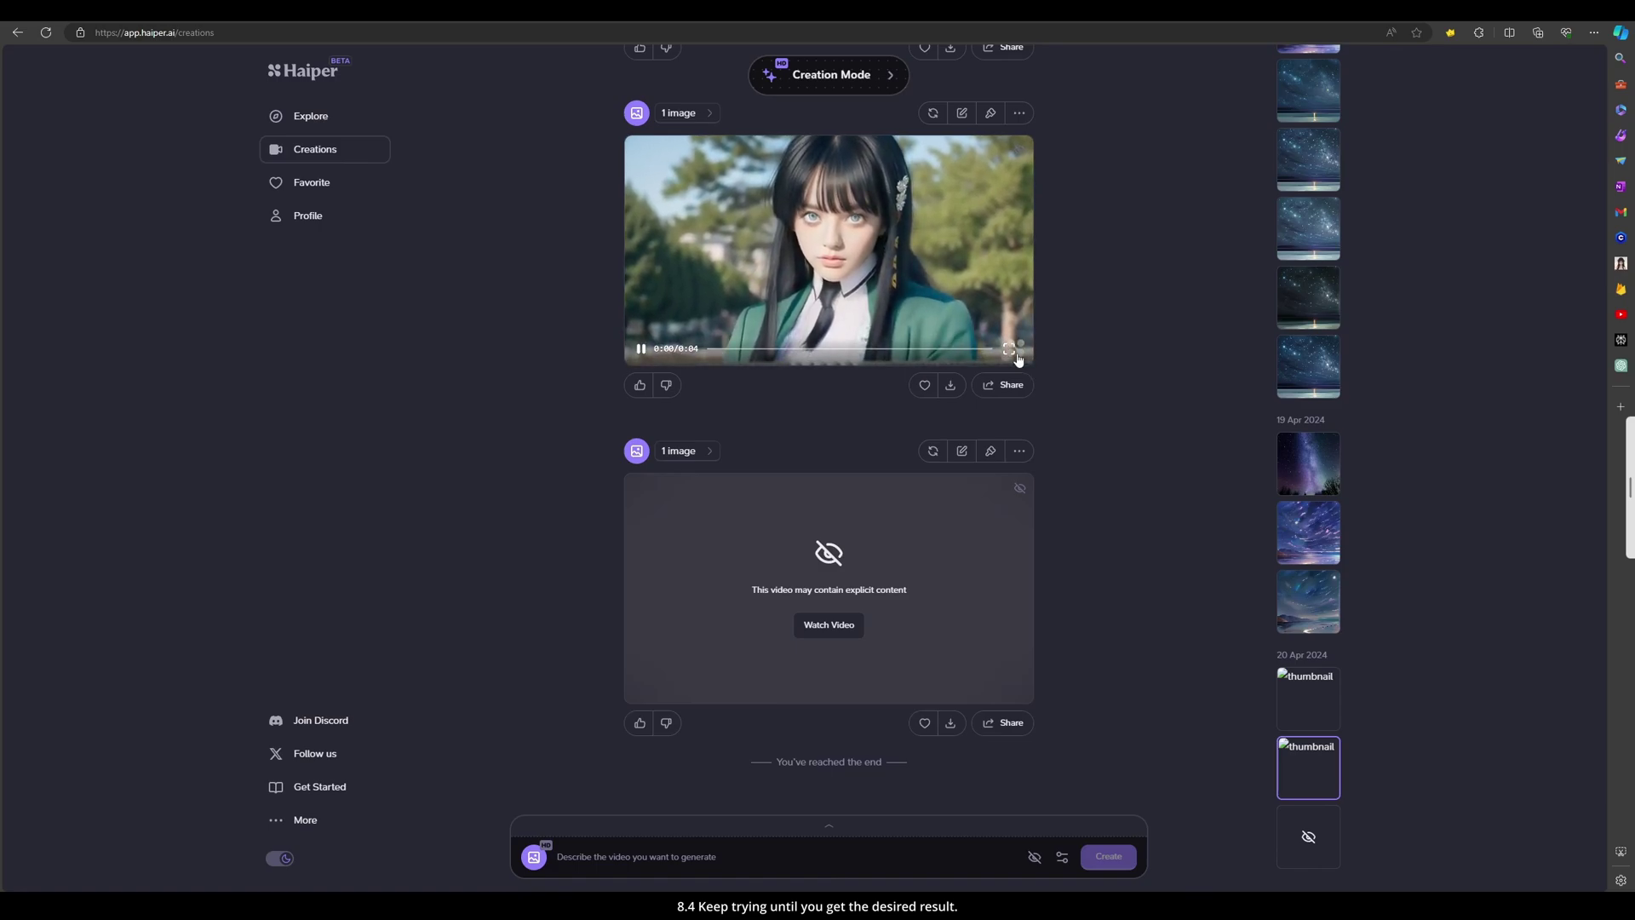
{"action": "left_click", "coordinate": [826, 627]}
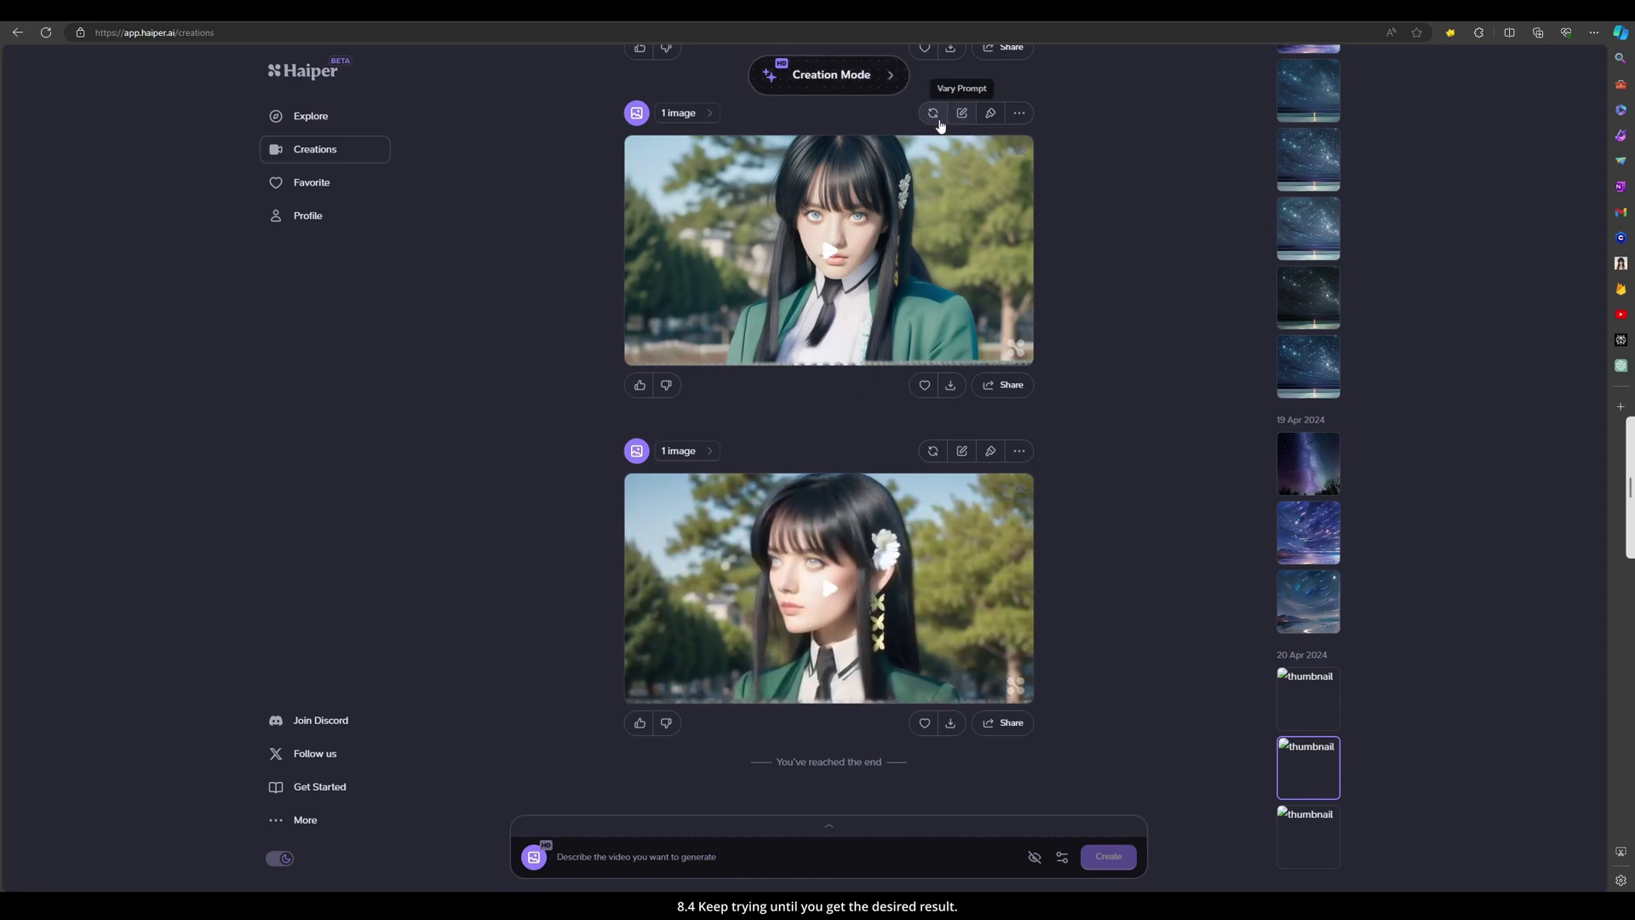
Start another Animate Your Image (HD) creation with image 1up, set the duration to 2 seconds, and create the video
{"action": "left_click", "coordinate": [534, 855]}
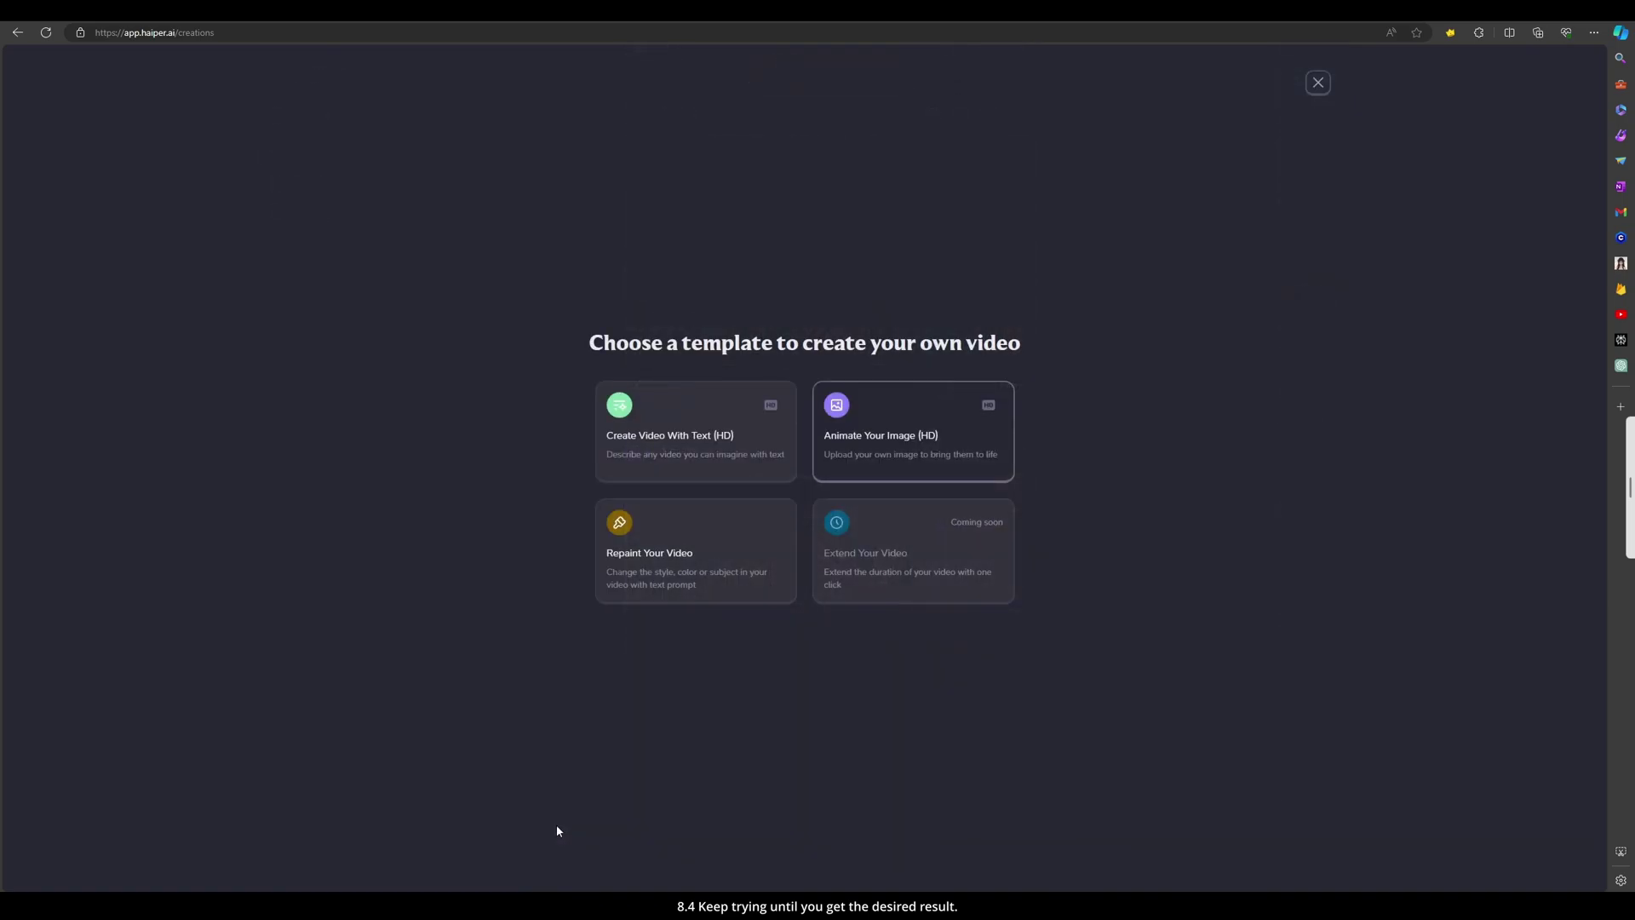
{"action": "left_click", "coordinate": [846, 477]}
{"action": "left_click", "coordinate": [564, 800]}
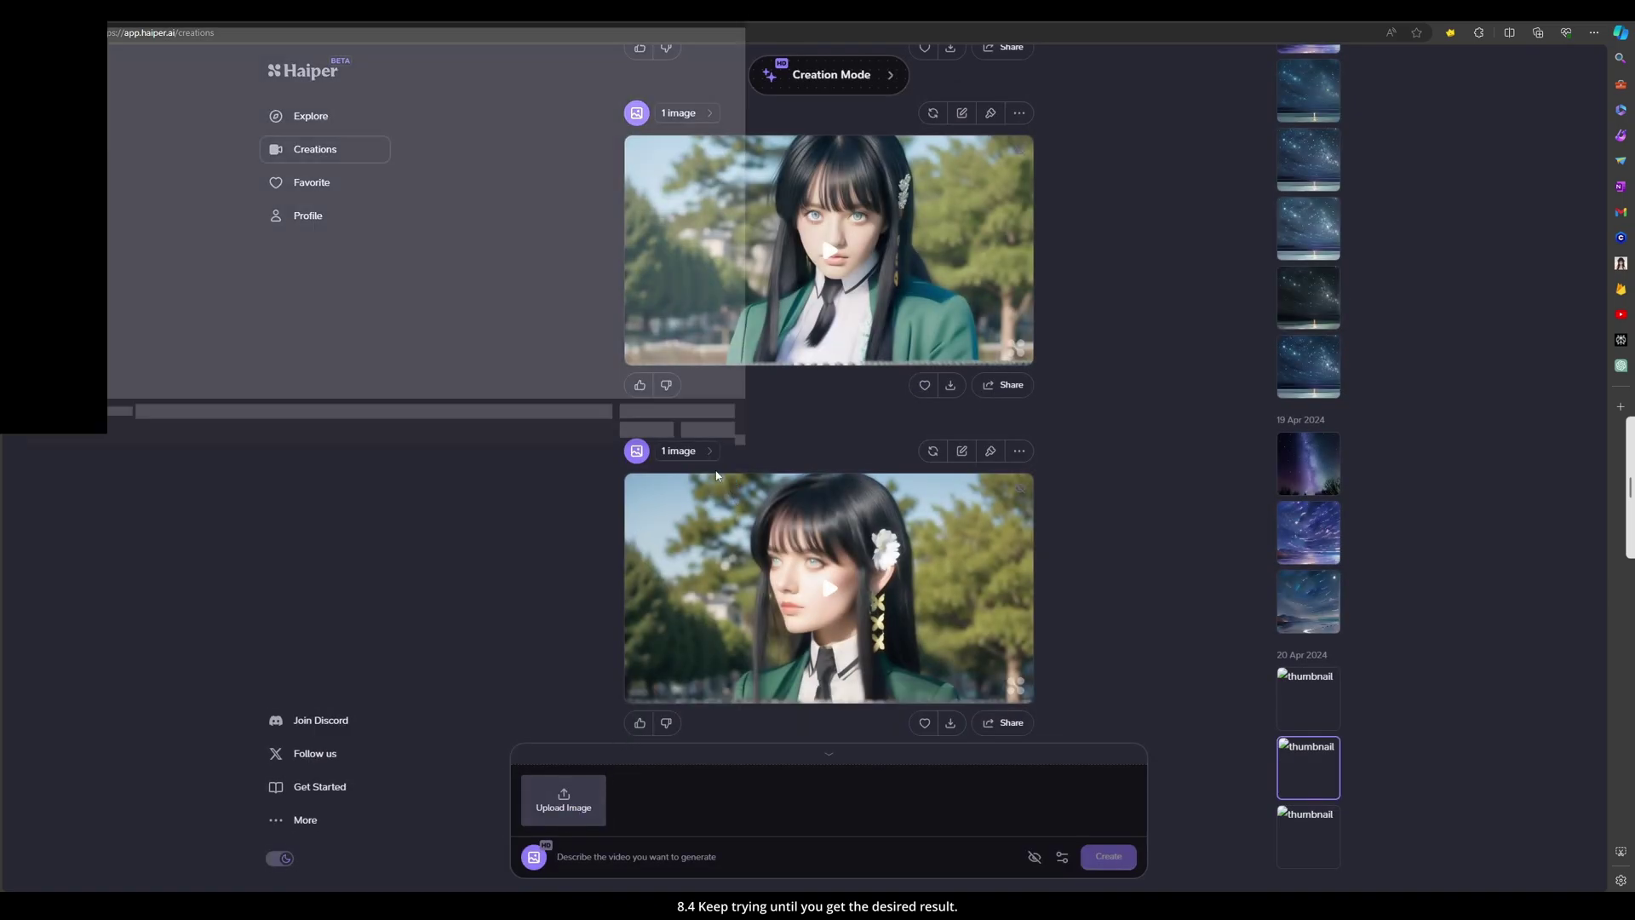
{"action": "double_click", "coordinate": [220, 109]}
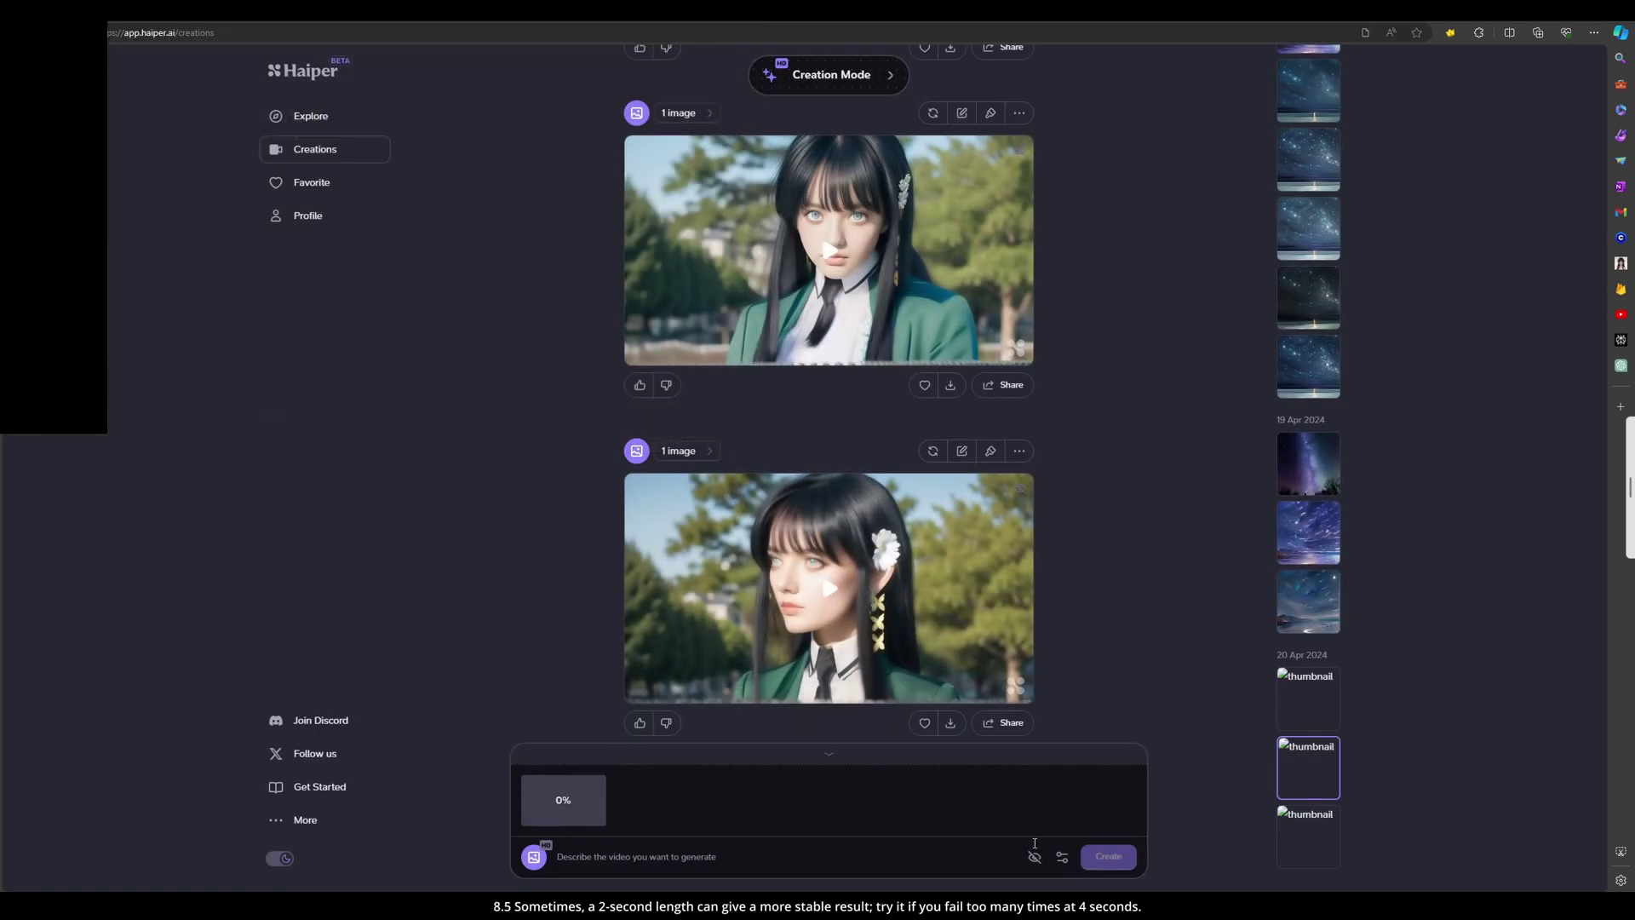
{"action": "left_click", "coordinate": [1062, 857]}
{"action": "left_click", "coordinate": [849, 865]}
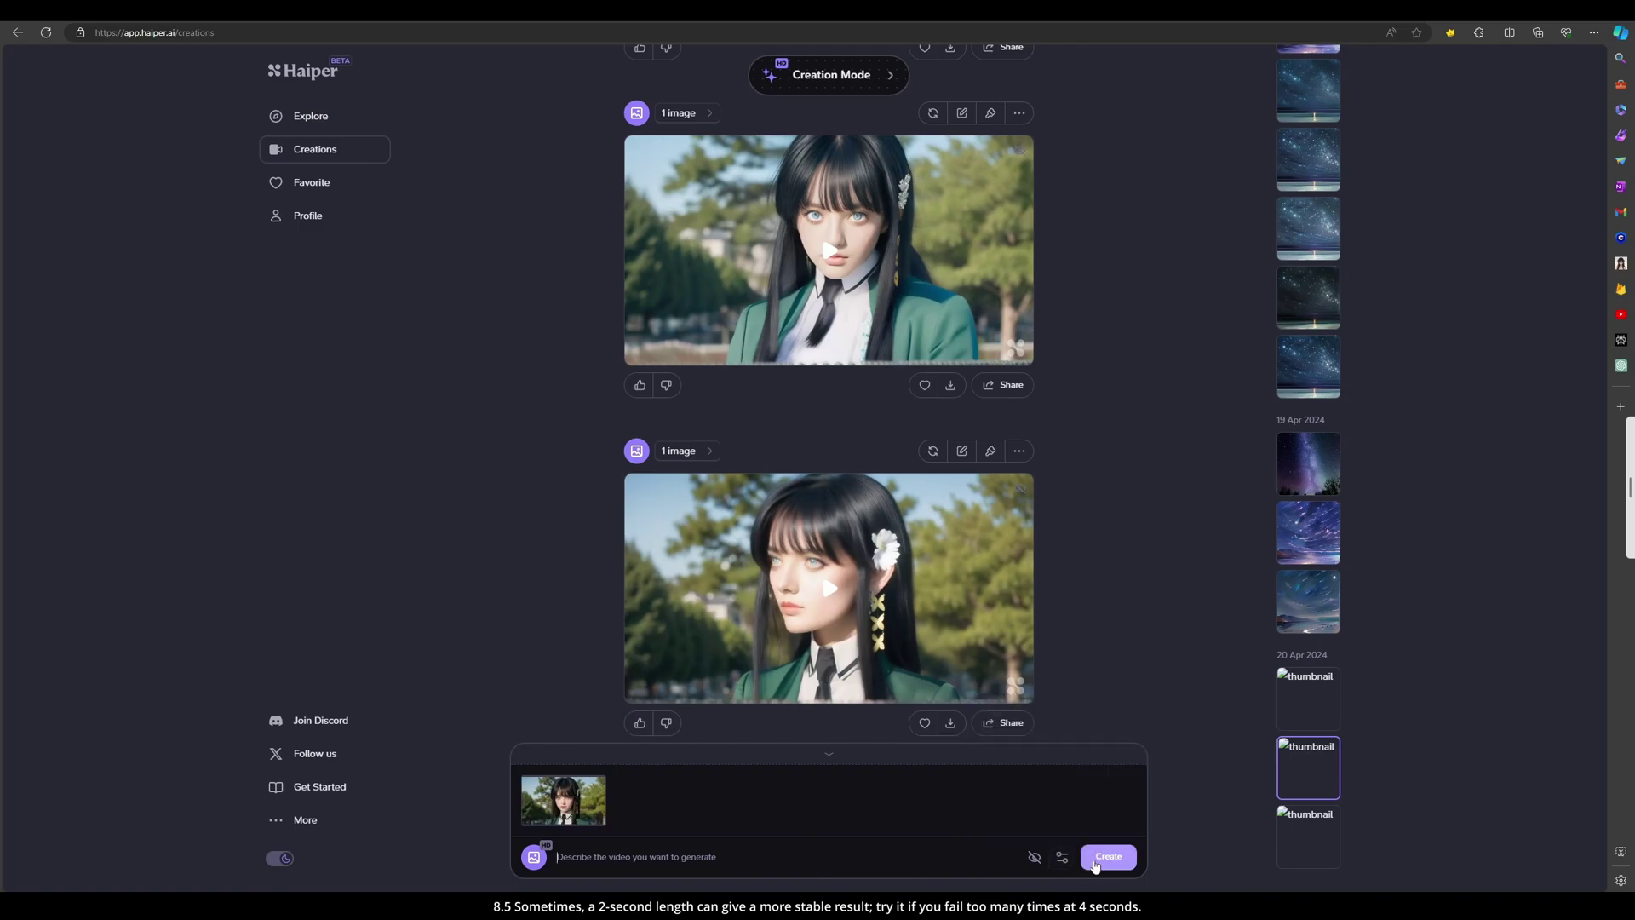
{"action": "left_click", "coordinate": [1100, 862]}
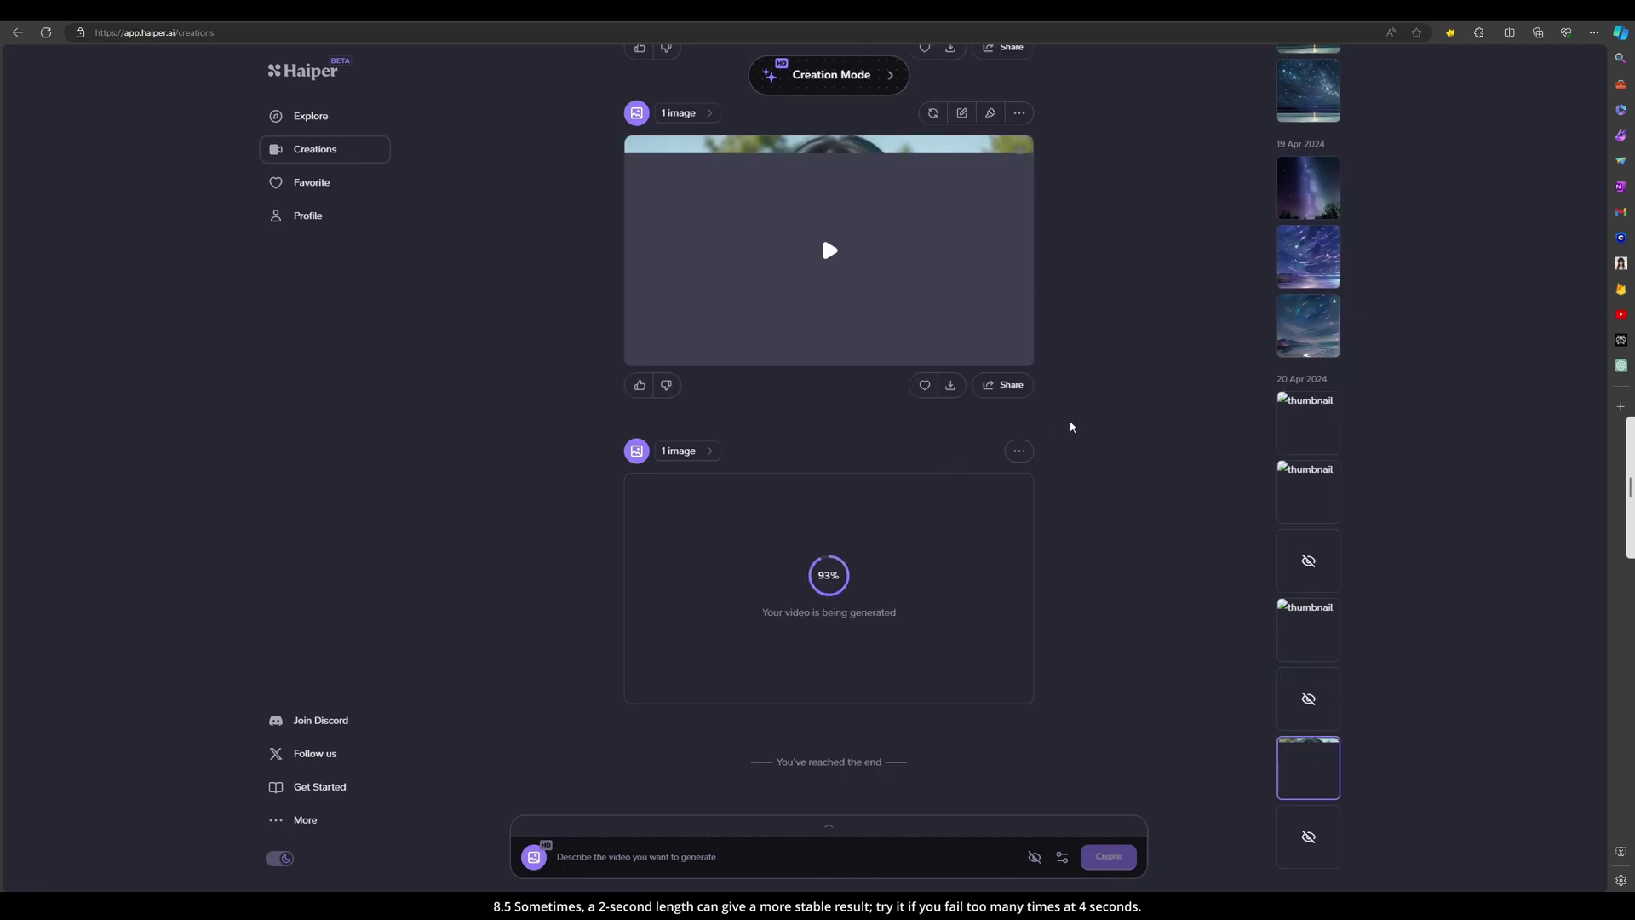
Review the generated portrait videos in Creations, revealing and playing the hidden 2-second one
{"action": "scroll", "coordinate": [1067, 421], "scroll_direction": "up", "scroll_amount": 11}
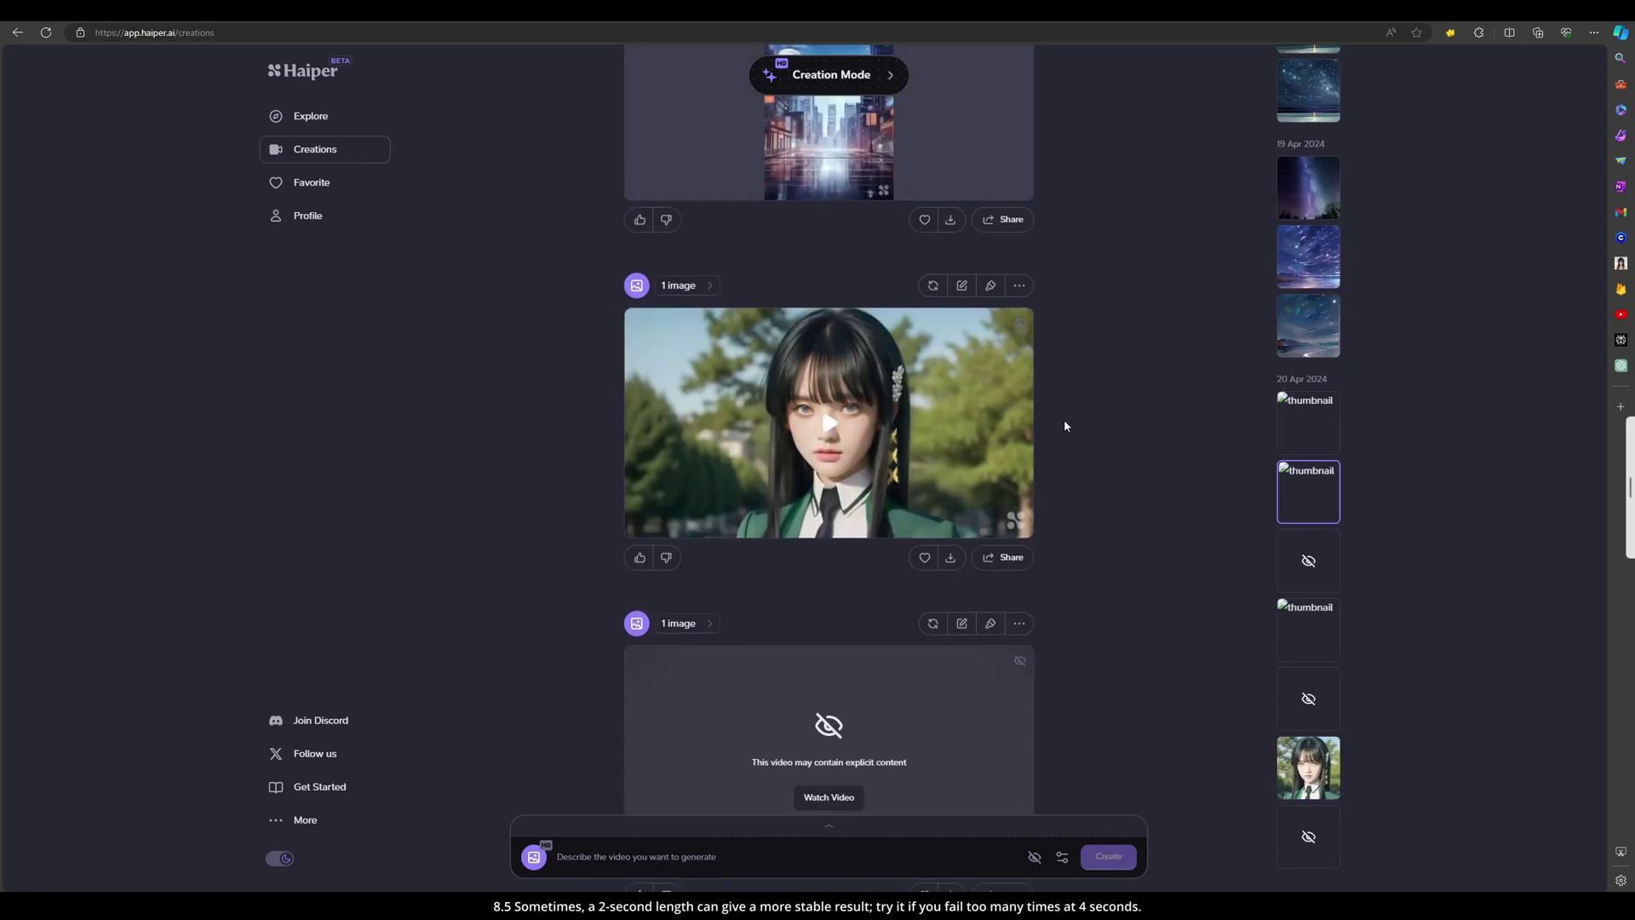
{"action": "scroll", "coordinate": [1065, 420], "scroll_direction": "down", "scroll_amount": 7}
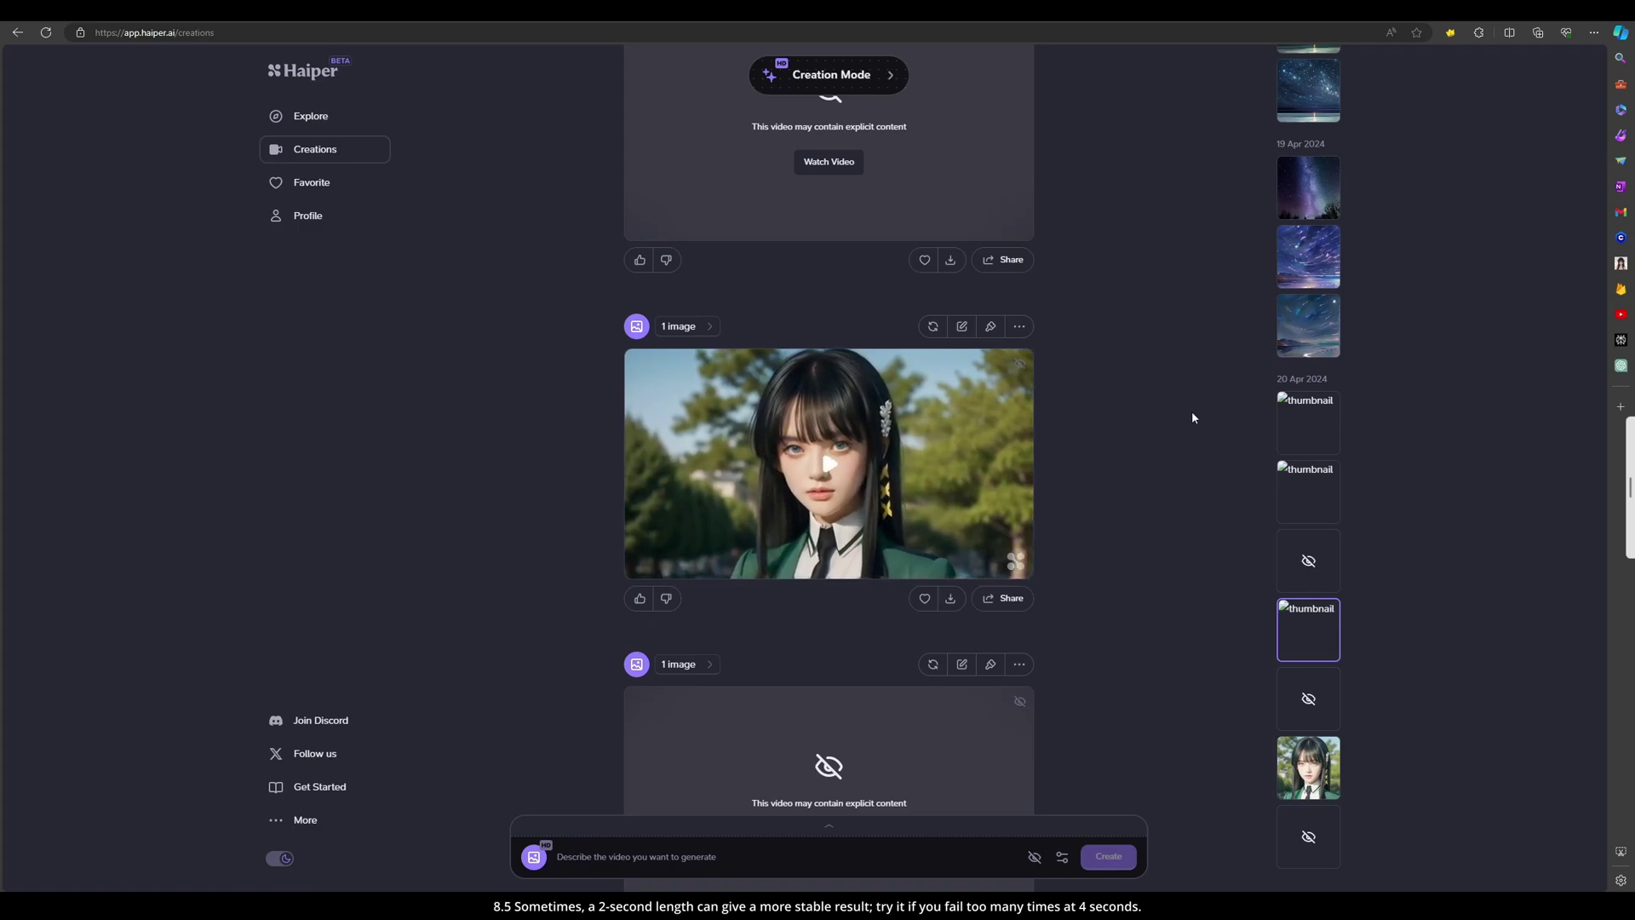
{"action": "mouse_move", "coordinate": [977, 438]}
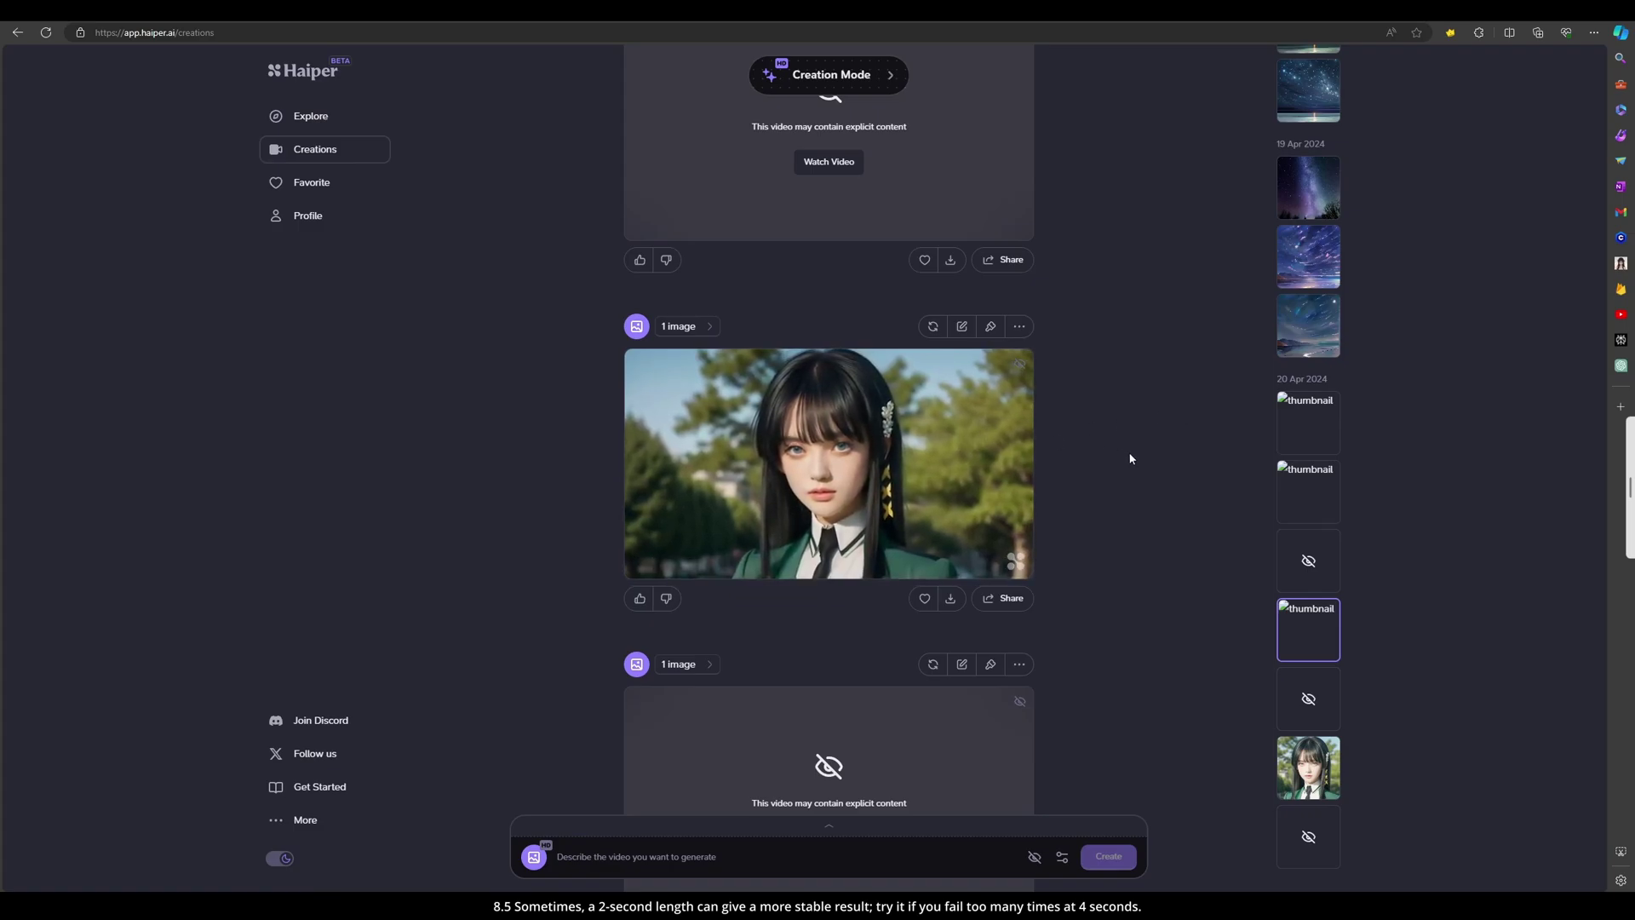
{"action": "scroll", "coordinate": [1129, 456], "scroll_direction": "down", "scroll_amount": 4}
{"action": "left_click", "coordinate": [843, 456]}
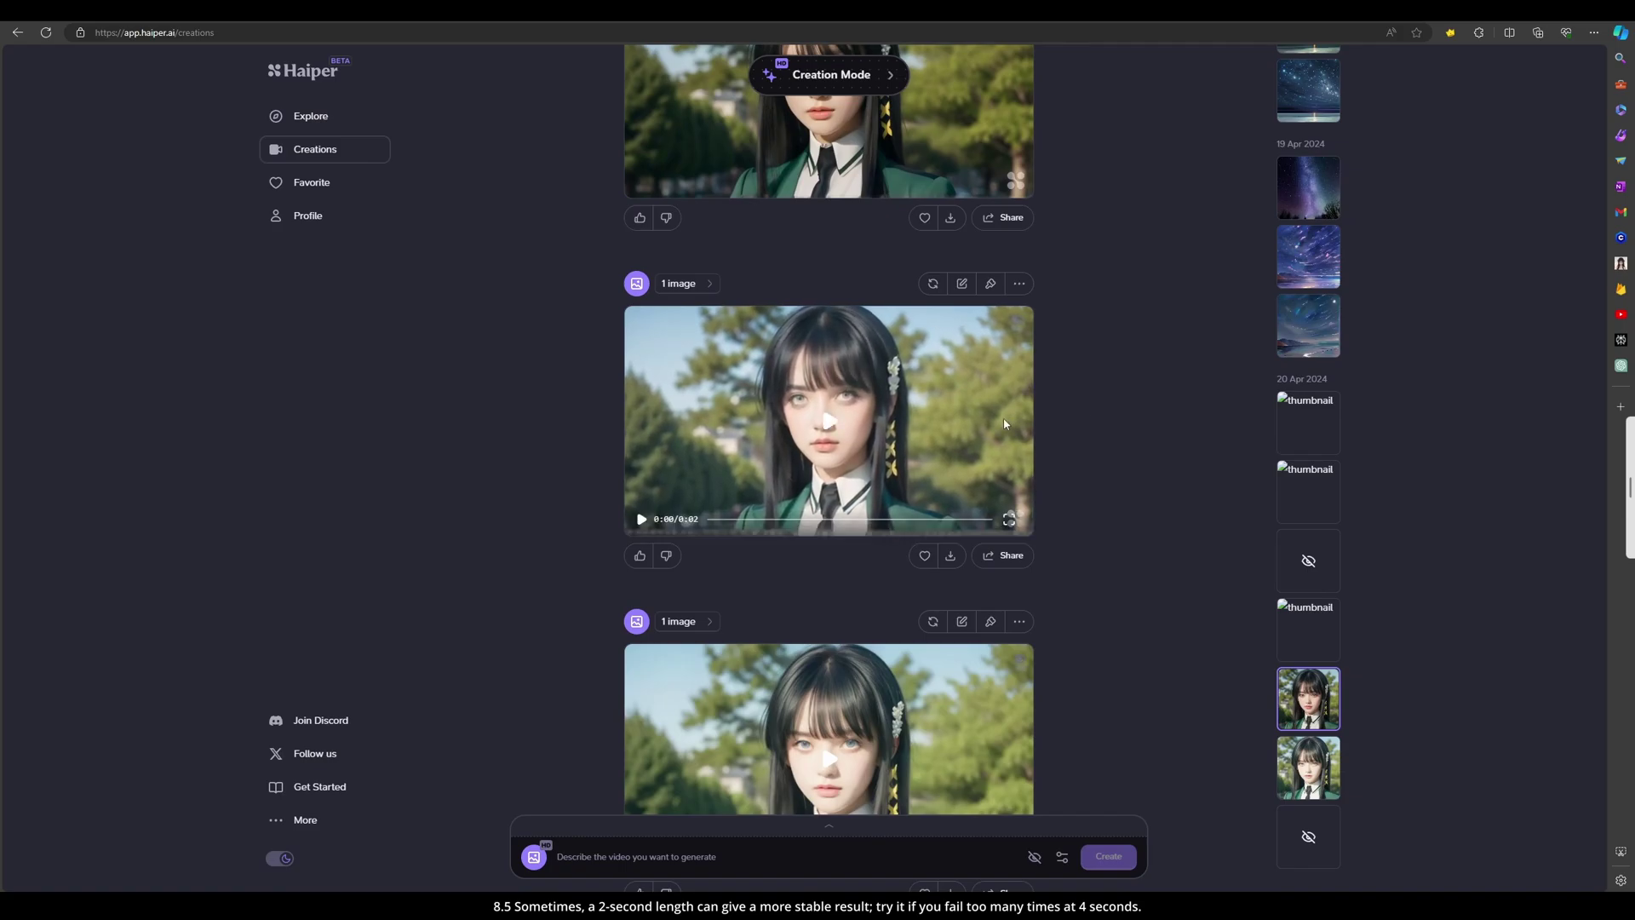
{"action": "left_click", "coordinate": [969, 437]}
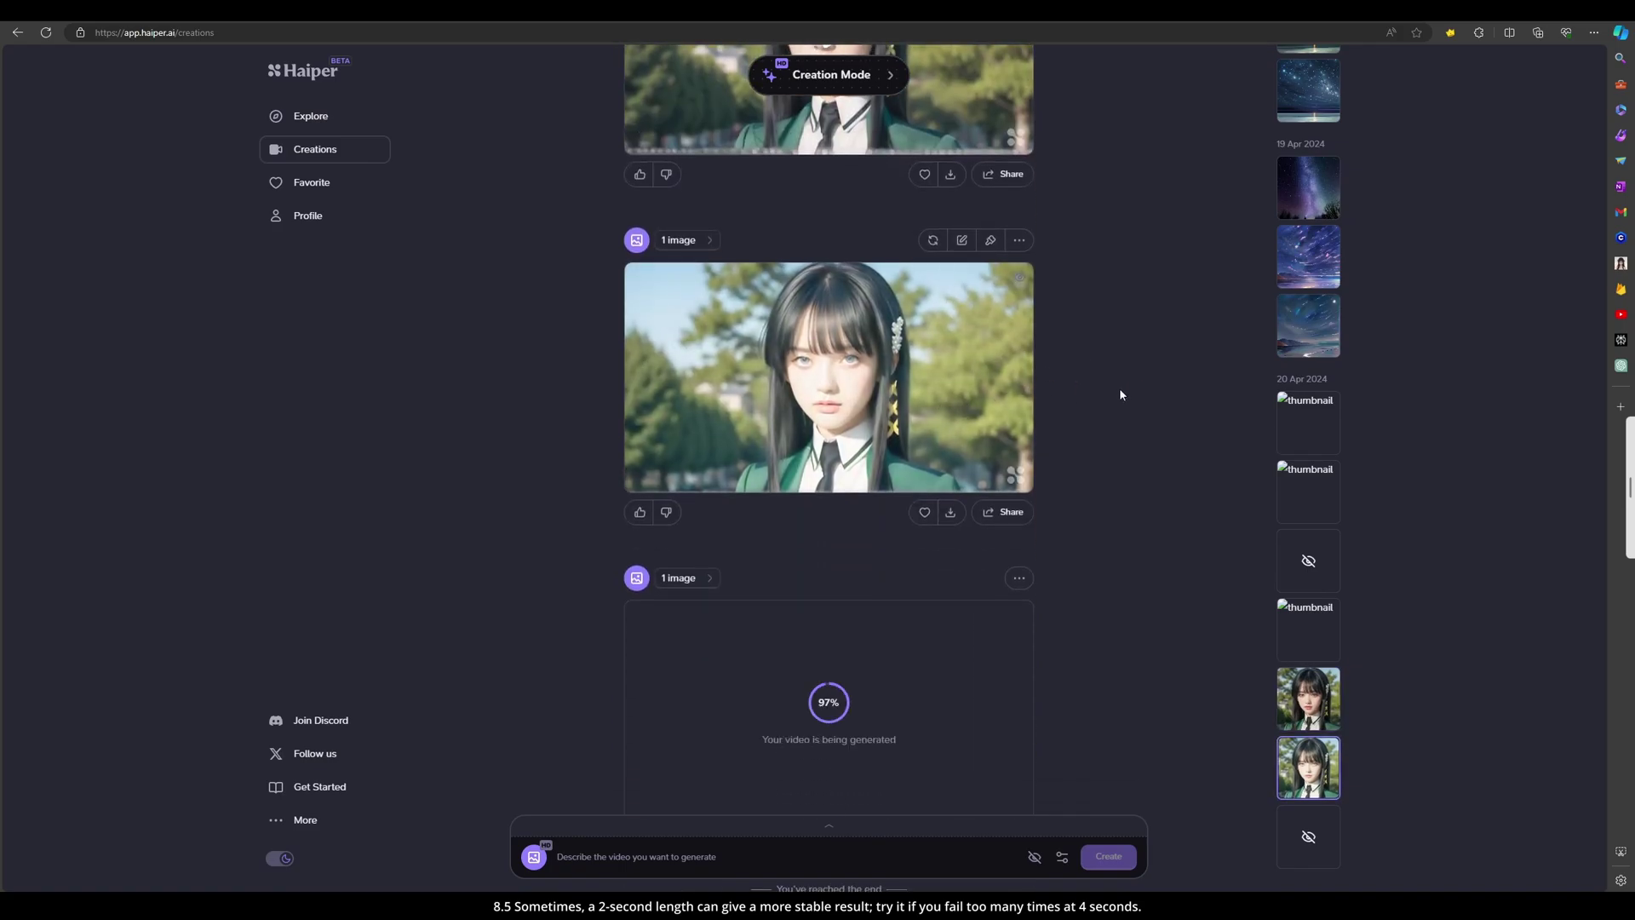
Reveal the newest generated video at the end of Creations and play it in full screen
{"action": "scroll", "coordinate": [1107, 408], "scroll_direction": "down", "scroll_amount": 2}
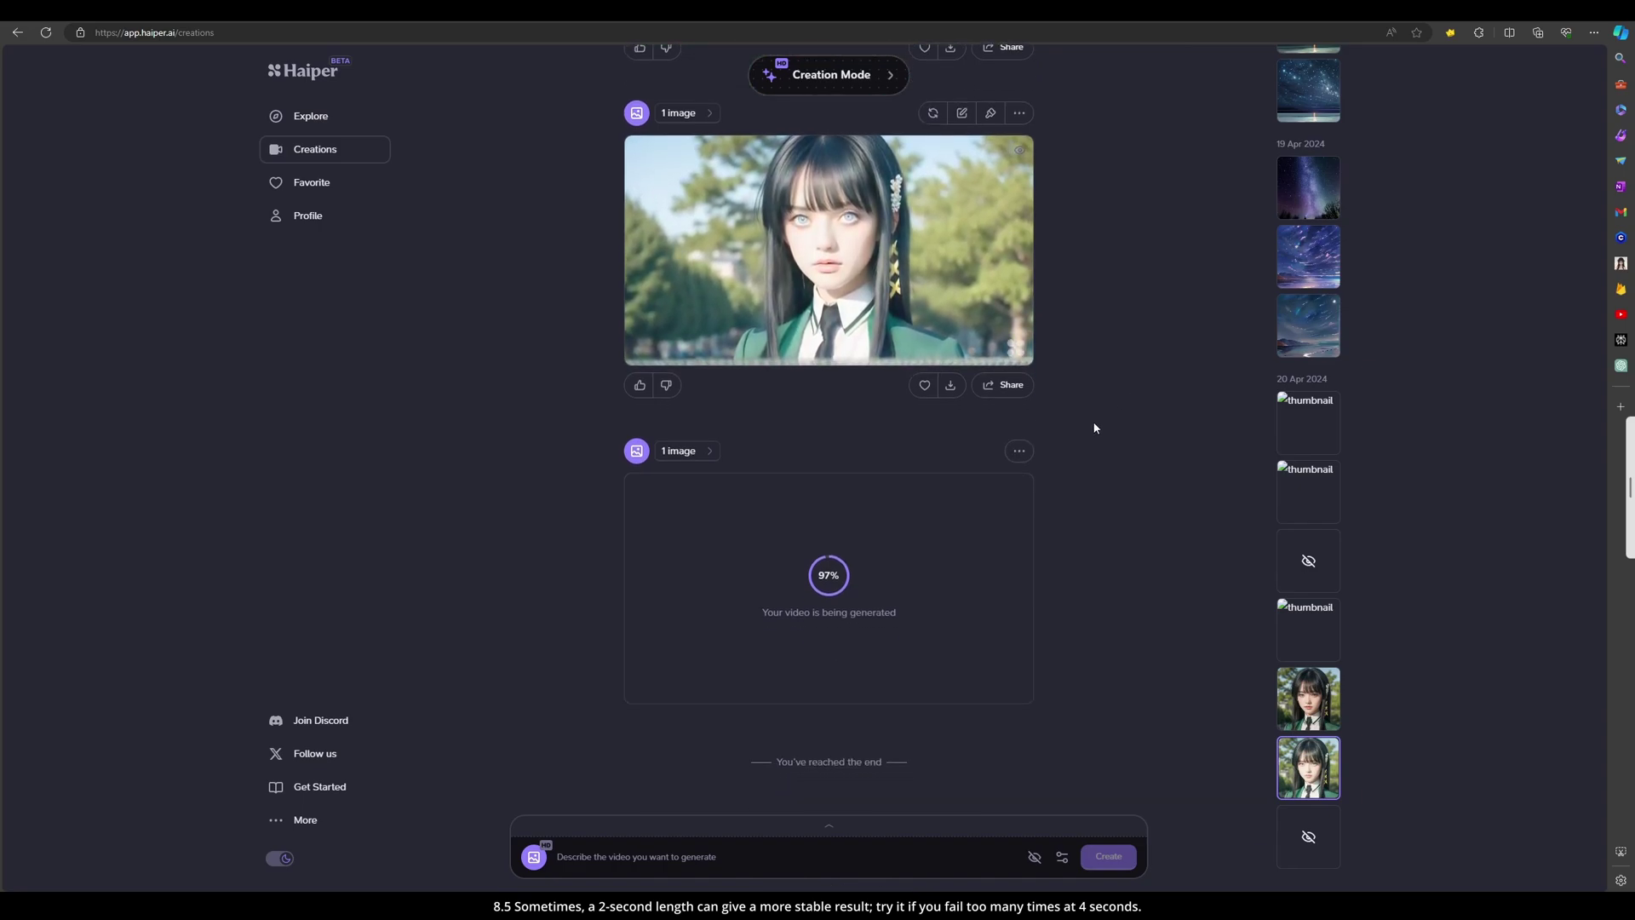
{"action": "left_click", "coordinate": [843, 626]}
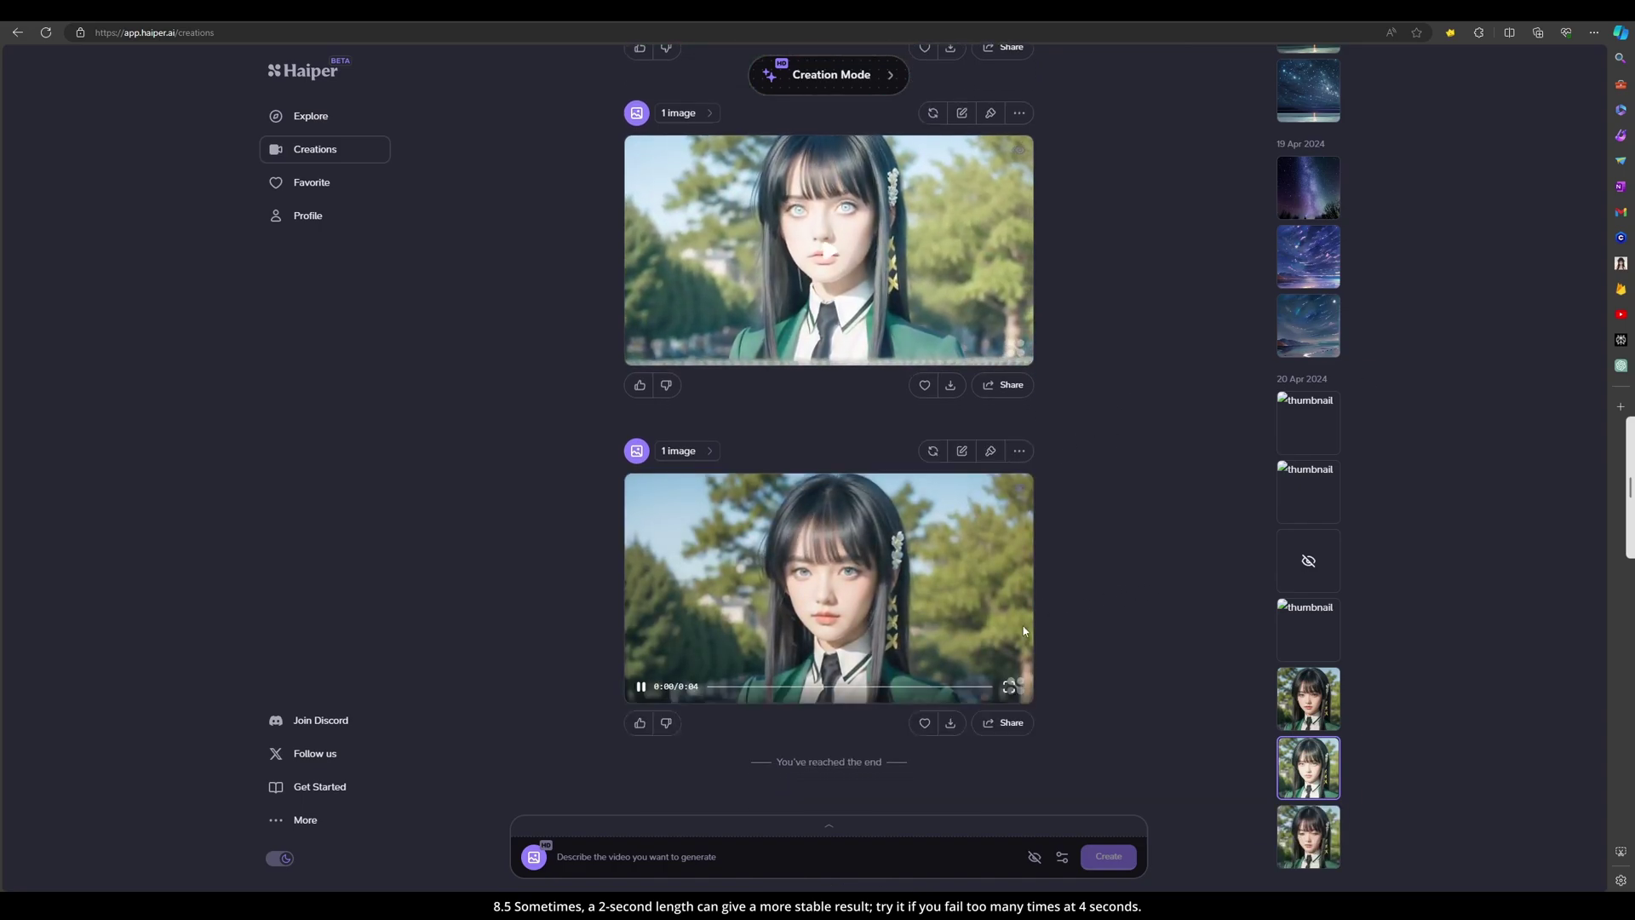
{"action": "mouse_move", "coordinate": [954, 631]}
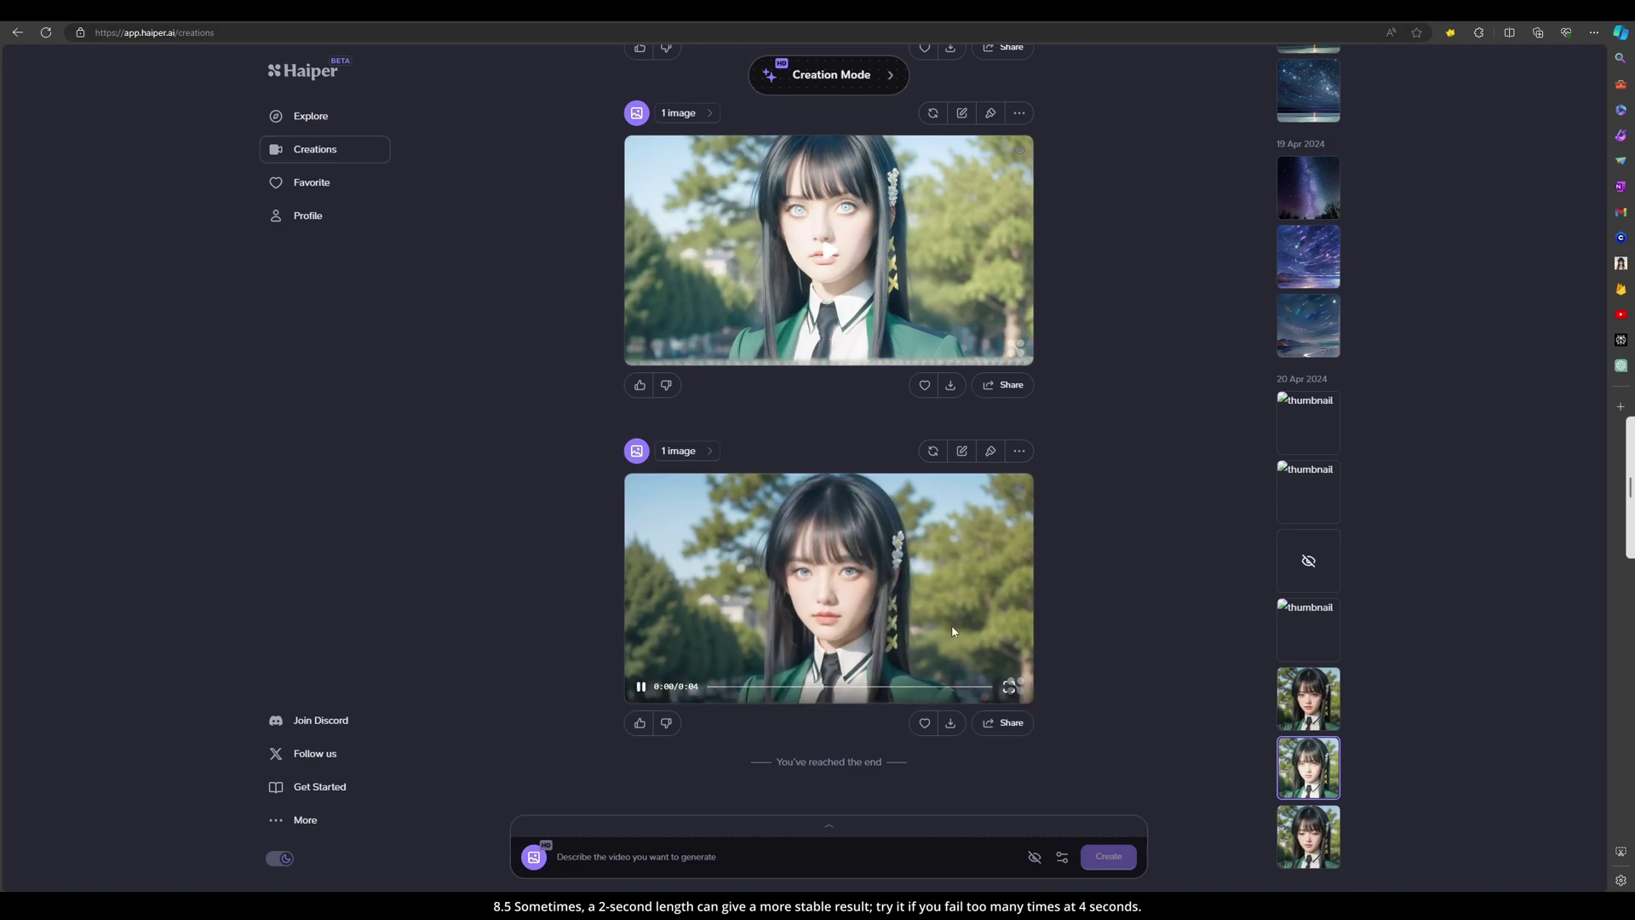
{"action": "left_click", "coordinate": [1009, 687]}
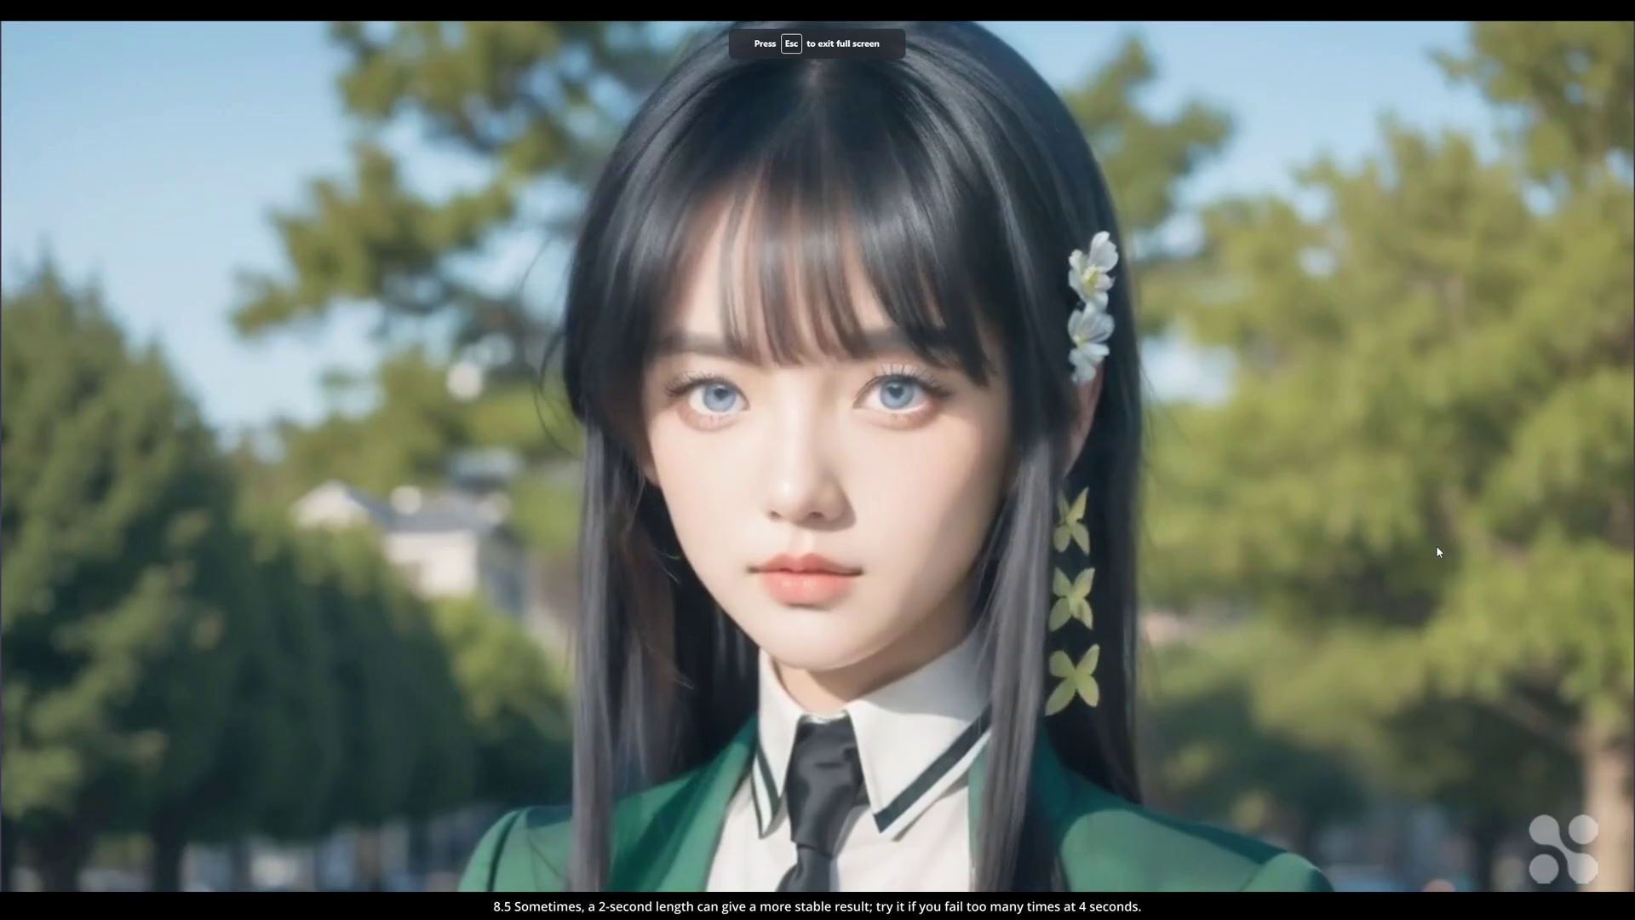
Pause and resume the newest portrait video in full screen, and return to the Creations list
{"action": "key", "text": "space"}
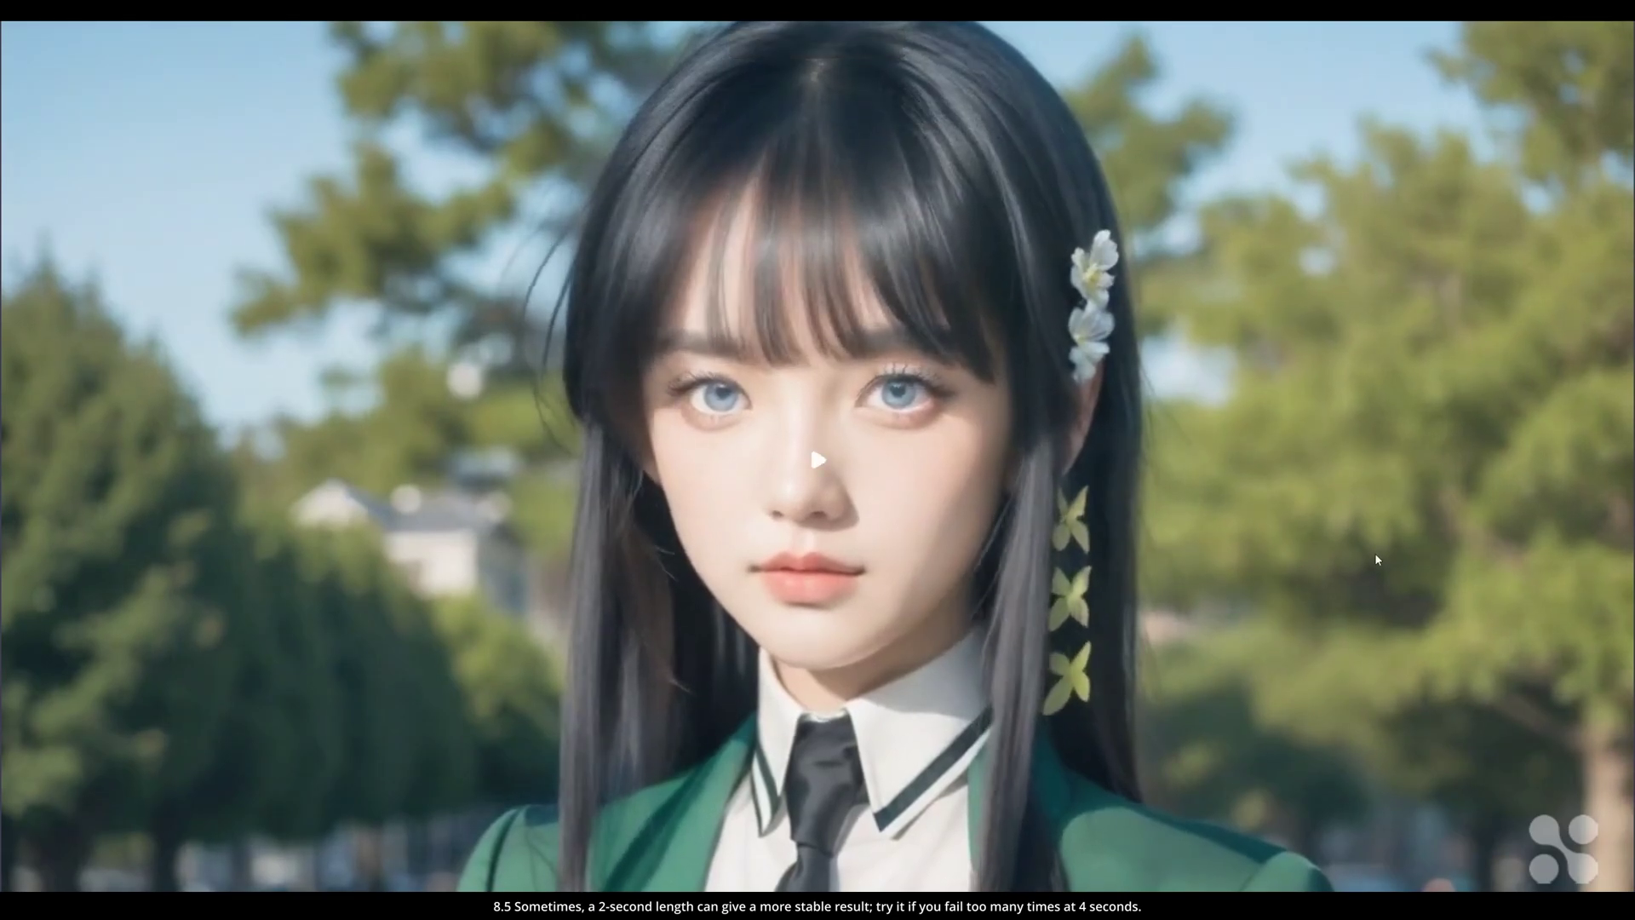
{"action": "key", "text": "space"}
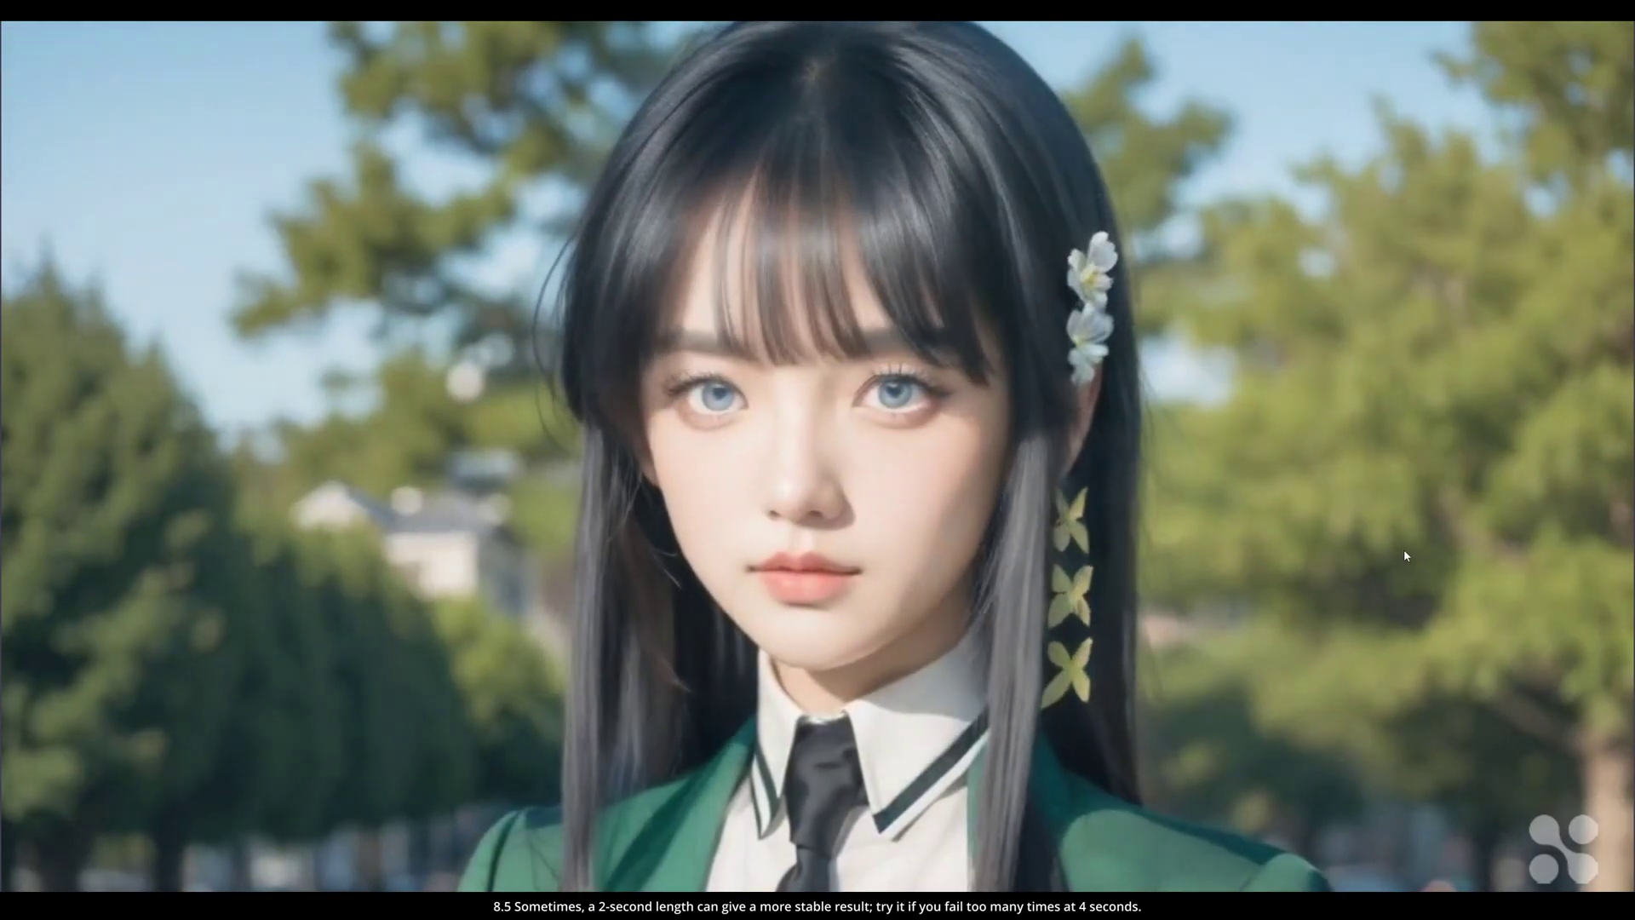
{"action": "left_click", "coordinate": [1565, 867]}
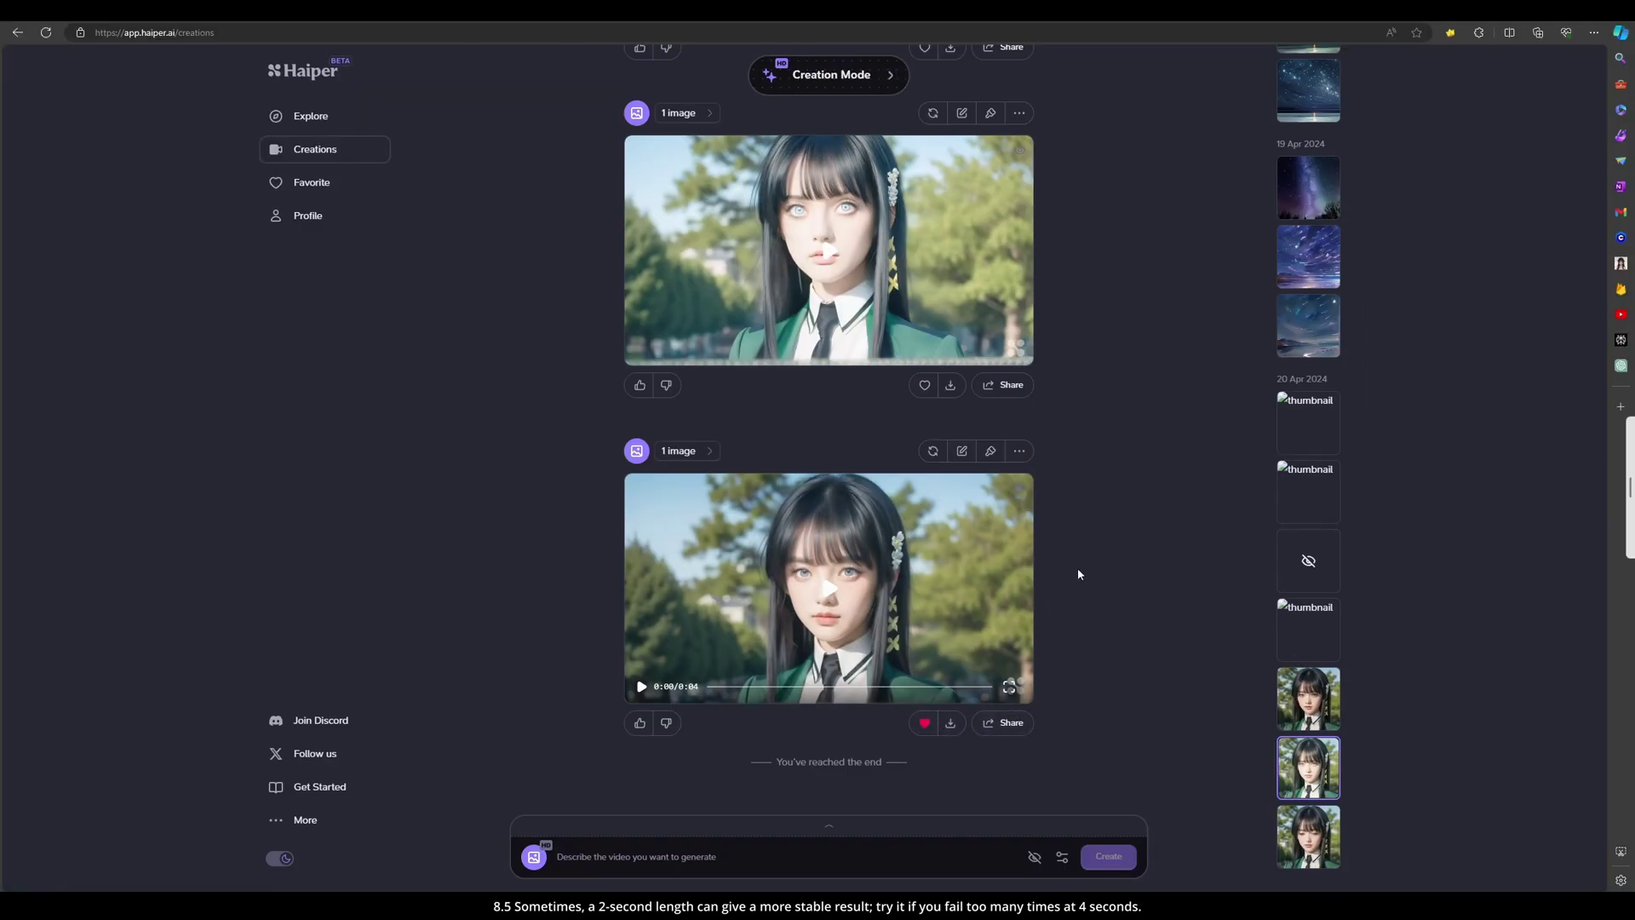
View the 2-second portrait video in full screen to compare it with the newest result
{"action": "scroll", "coordinate": [1113, 551], "scroll_direction": "up", "scroll_amount": 6}
{"action": "scroll", "coordinate": [1079, 548], "scroll_direction": "down", "scroll_amount": 3}
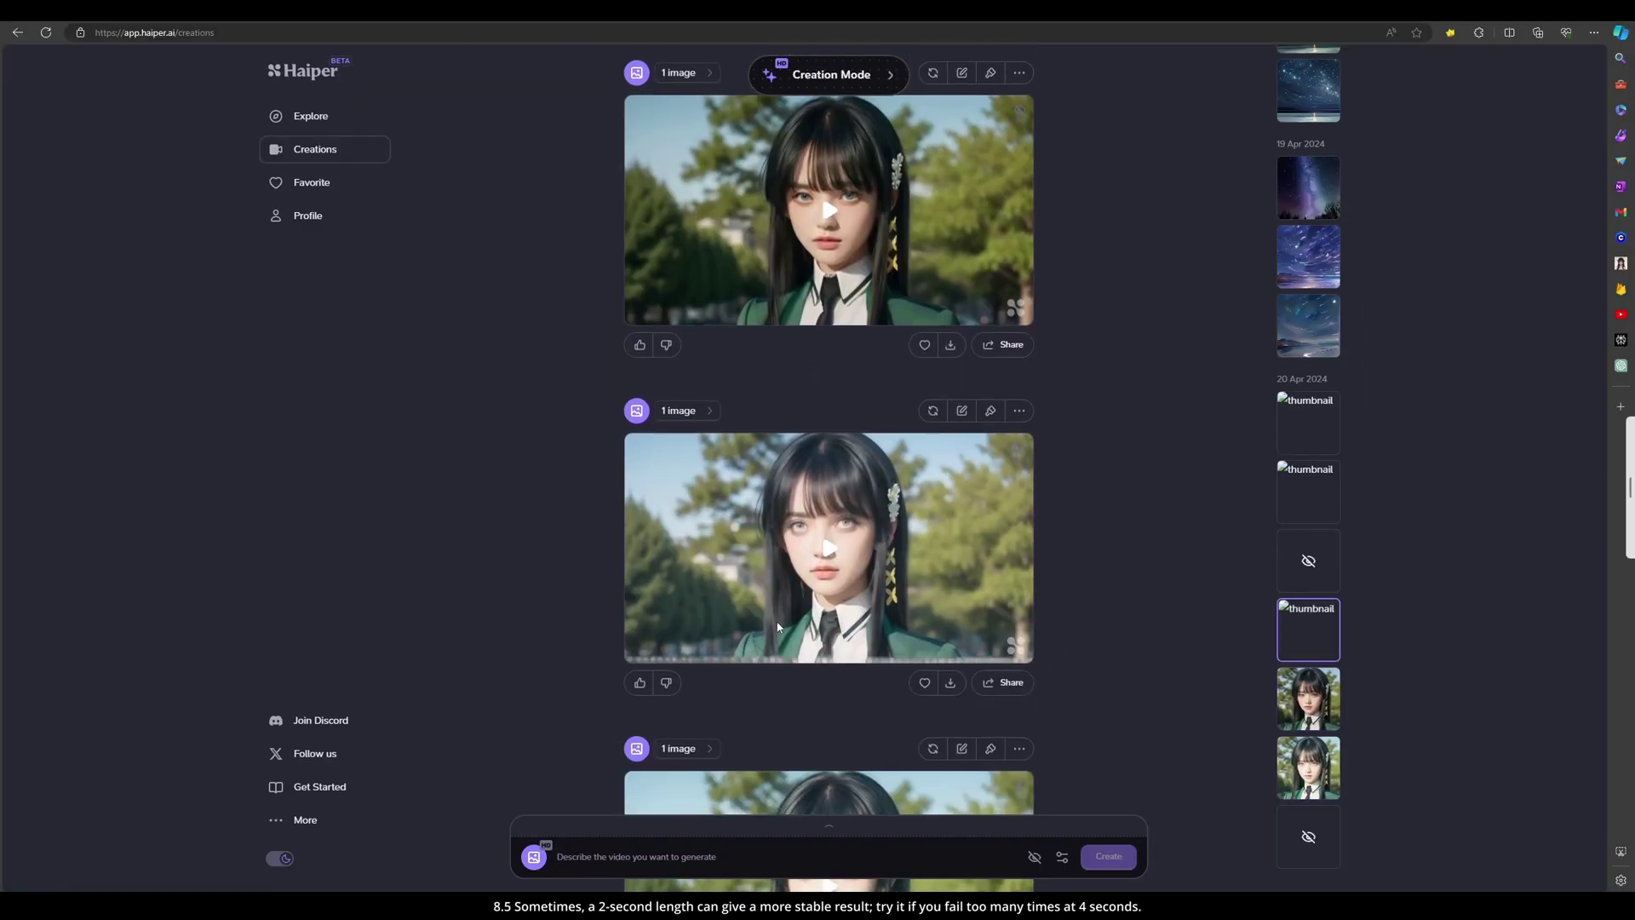
{"action": "mouse_move", "coordinate": [880, 559]}
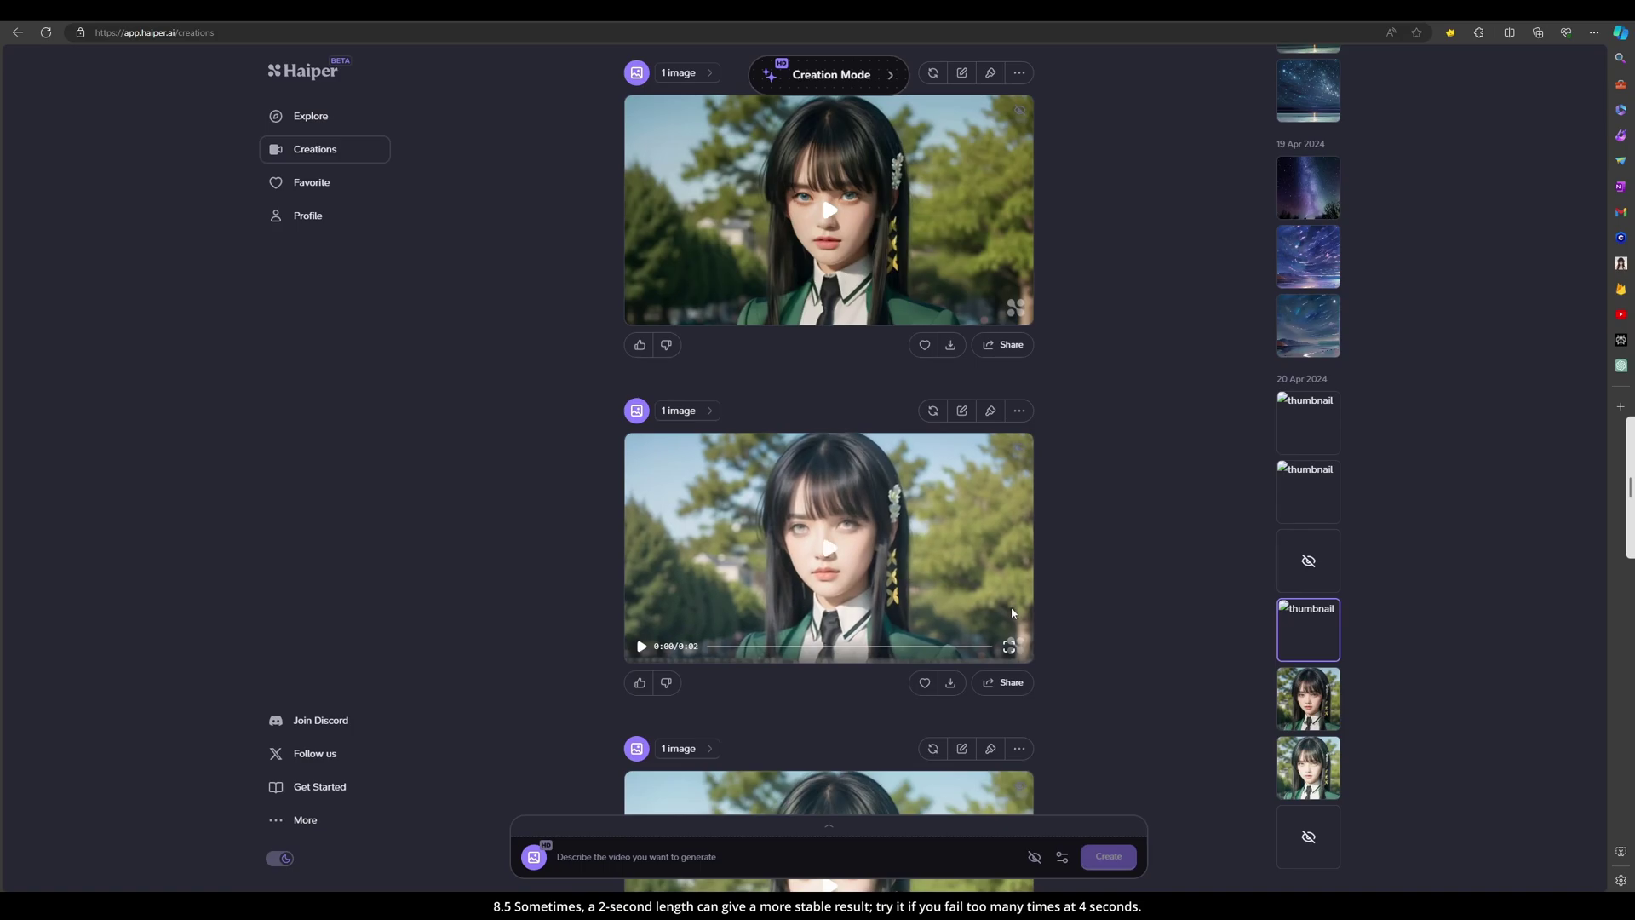
{"action": "left_click", "coordinate": [1007, 647]}
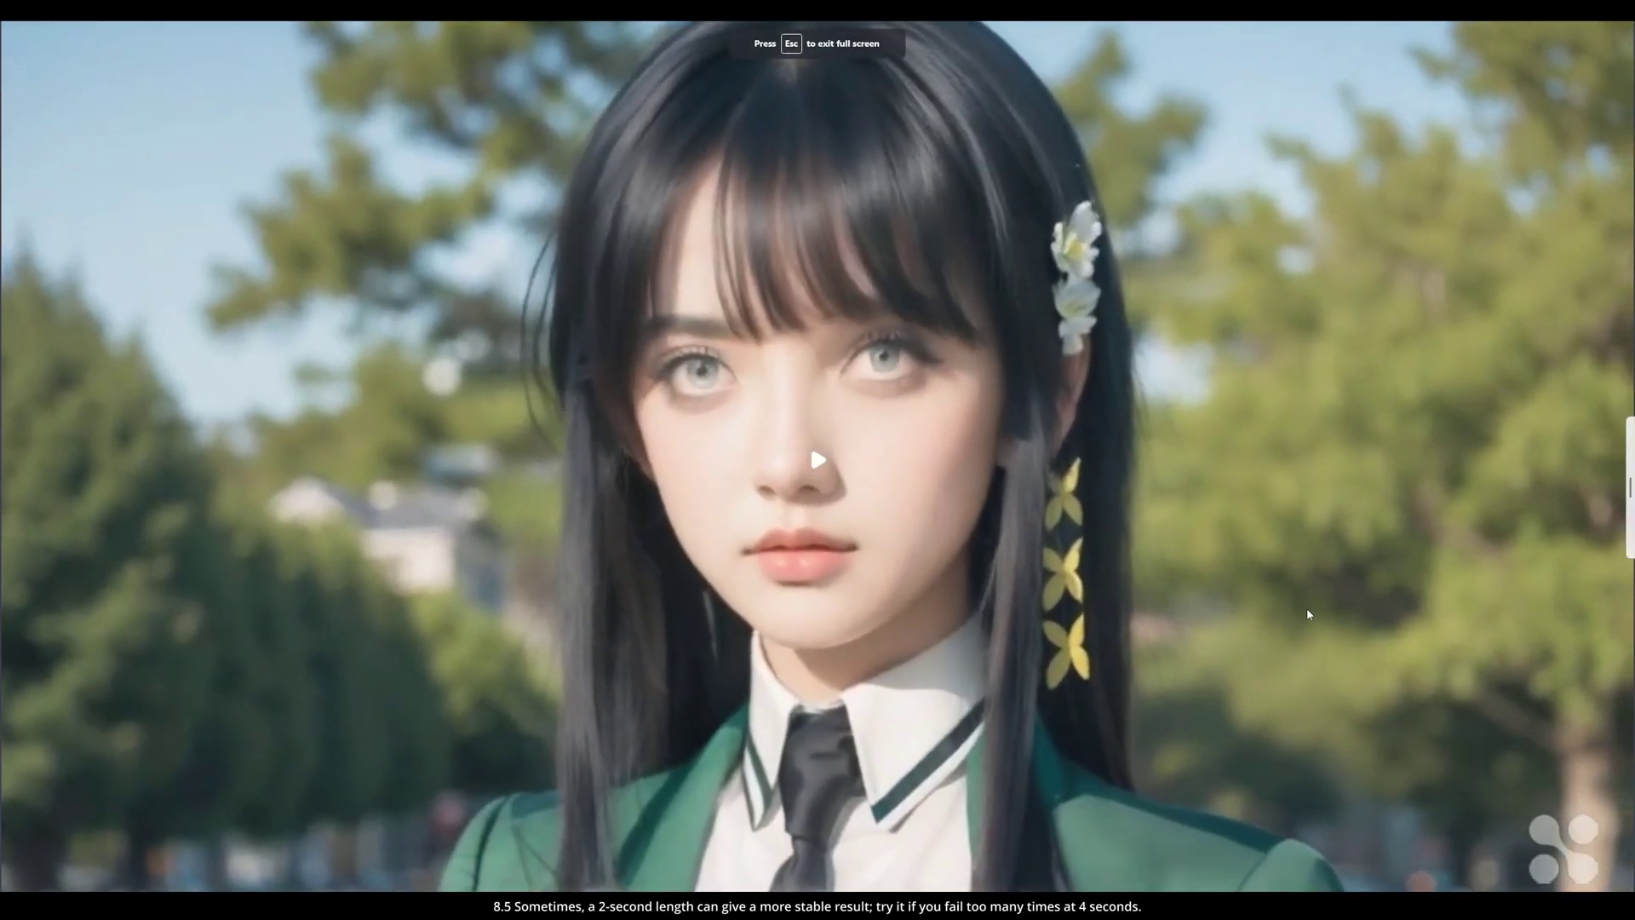
{"action": "key", "text": "Escape"}
View the darker-toned portrait video just above the 2-second one in full screen
{"action": "scroll", "coordinate": [936, 323], "scroll_direction": "down", "scroll_amount": 1}
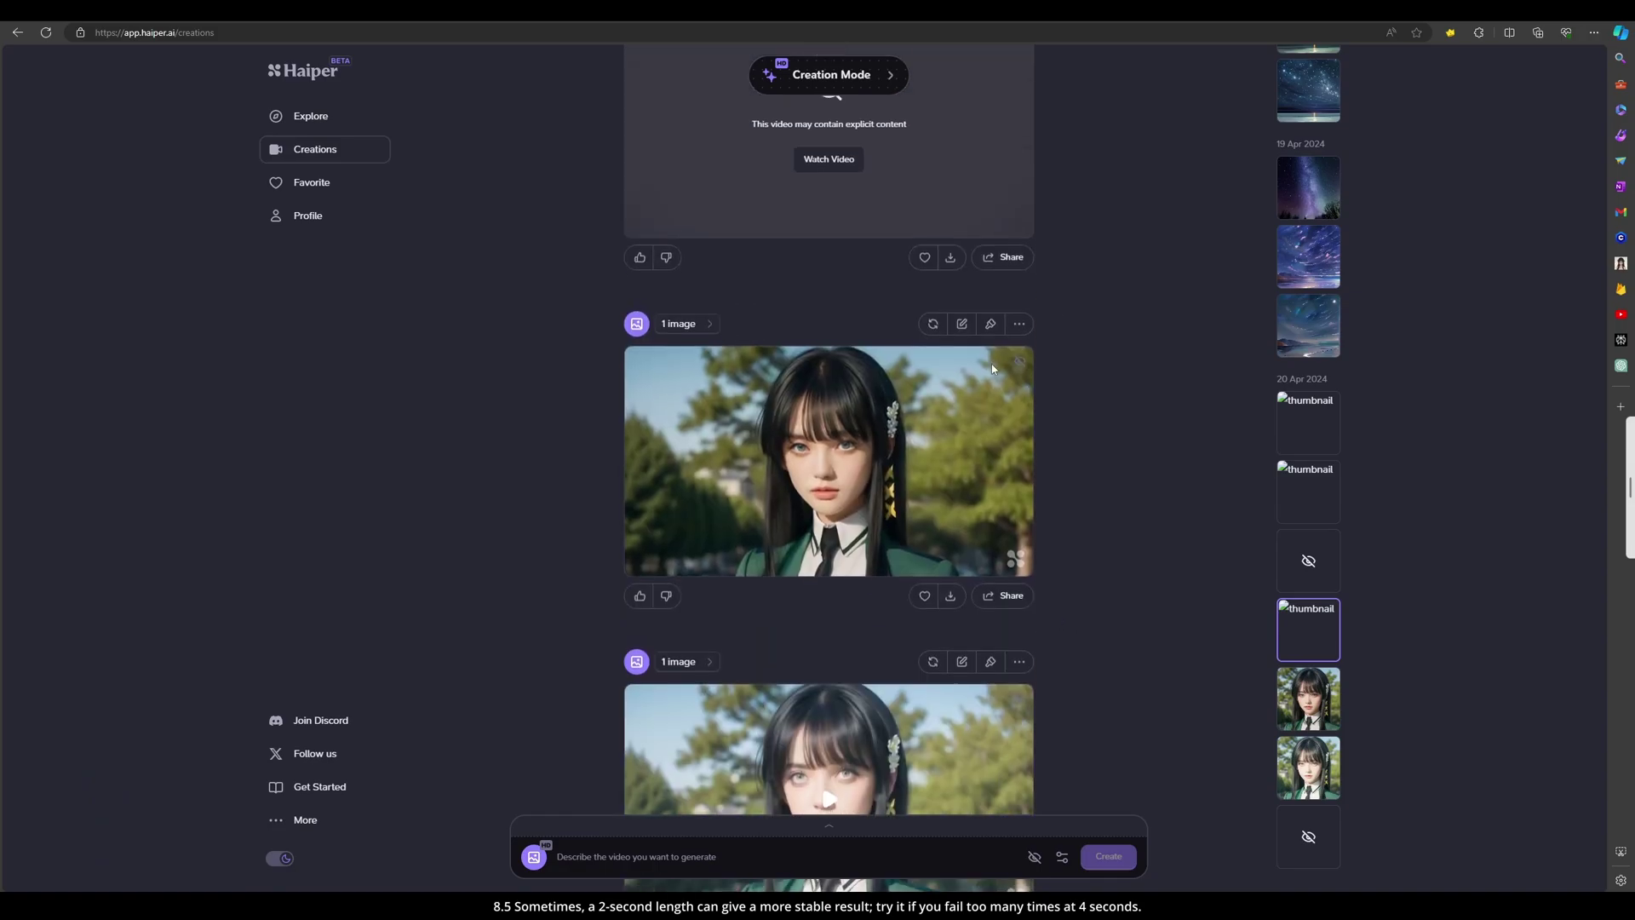
{"action": "left_click", "coordinate": [1009, 562]}
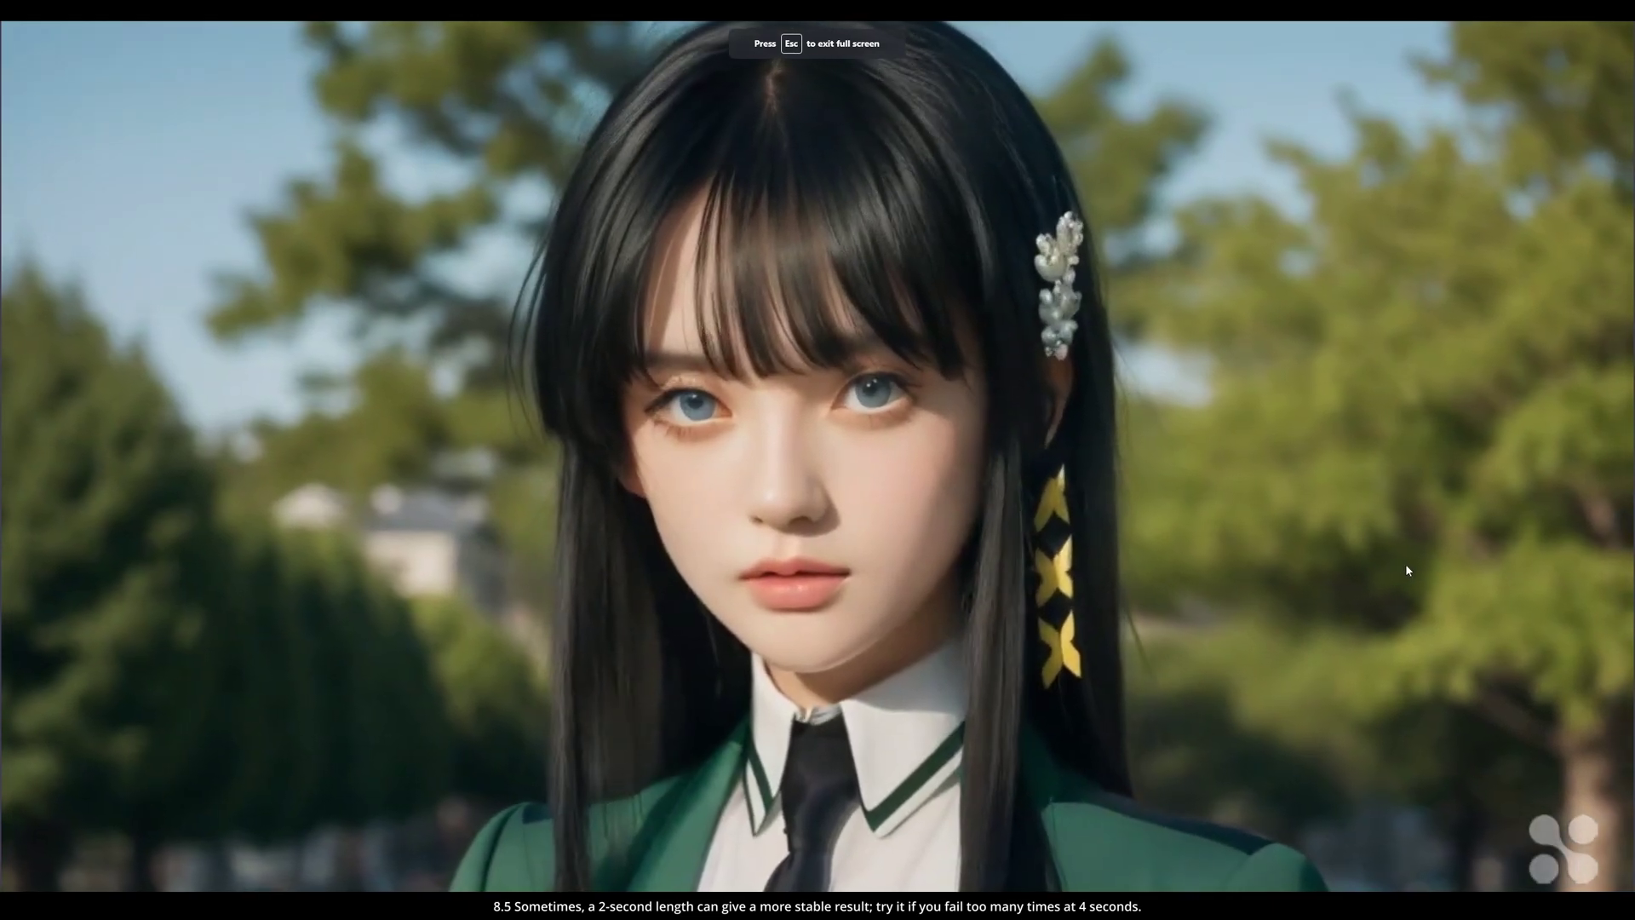
{"action": "key", "text": "Escape"}
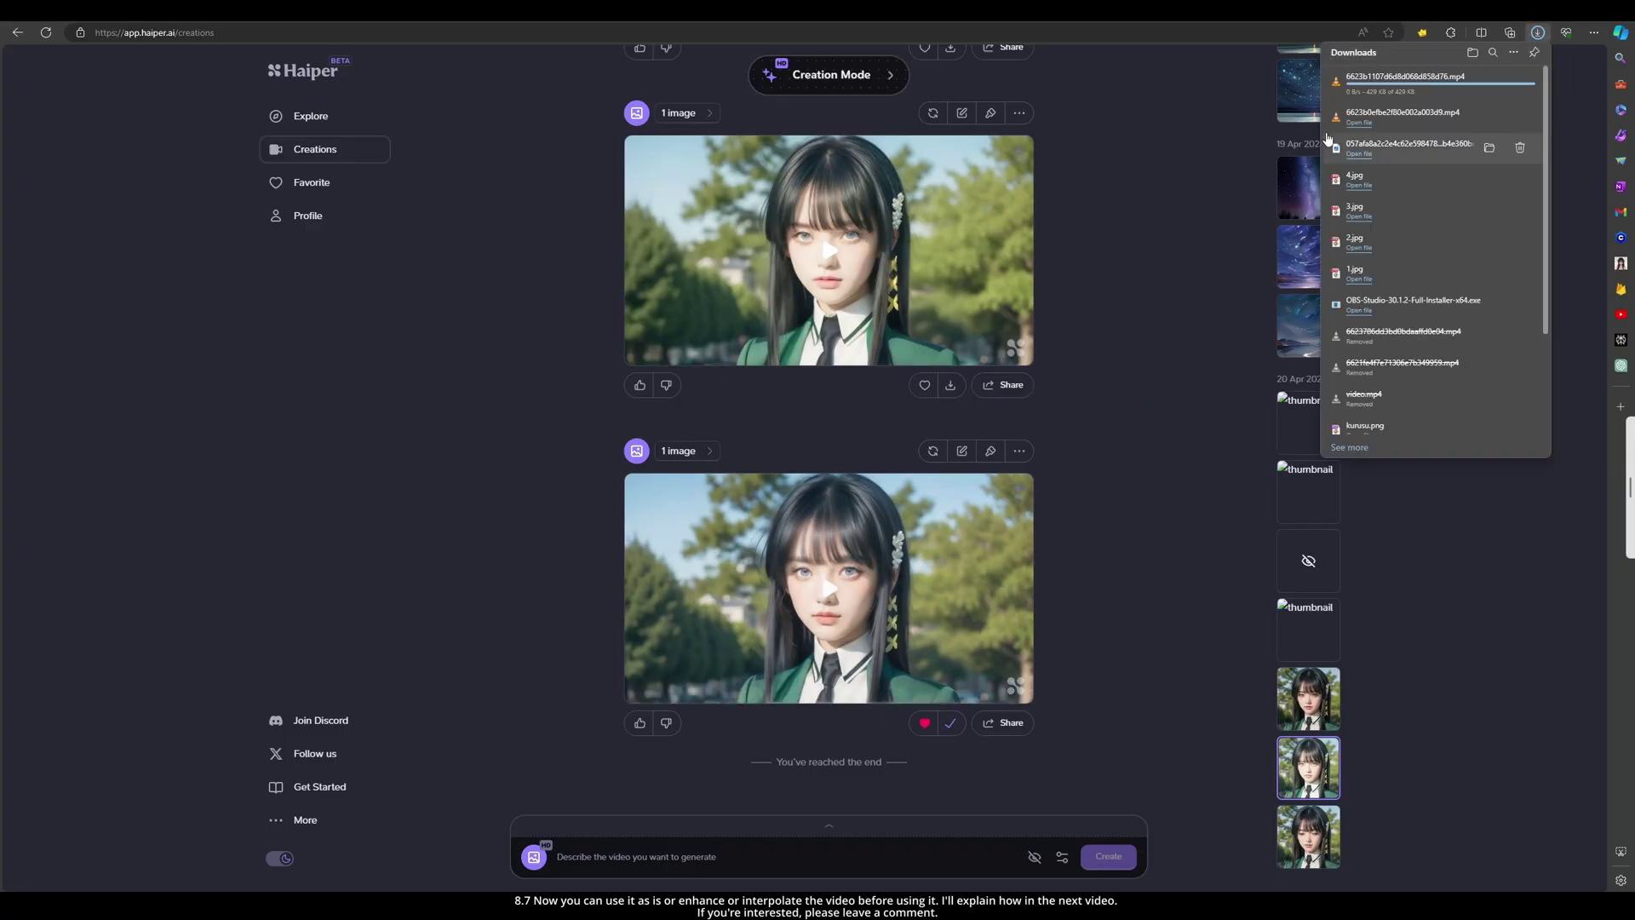
Open the most recently downloaded MP4 in the media player and watch it in full screen
{"action": "left_click", "coordinate": [1360, 87]}
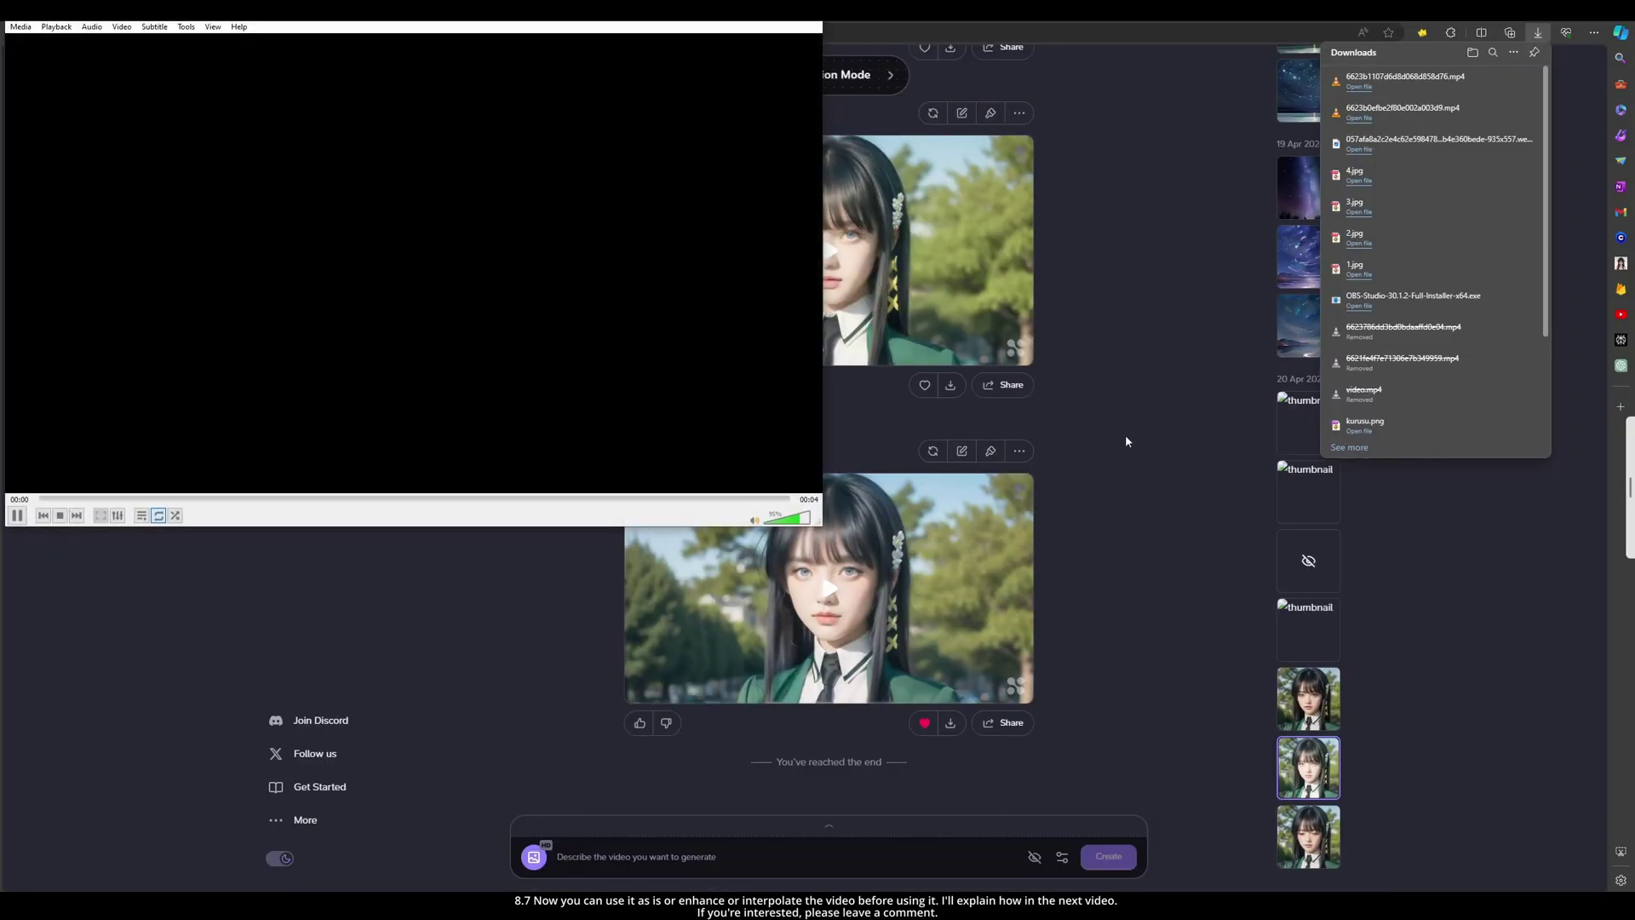
{"action": "key", "text": "Return"}
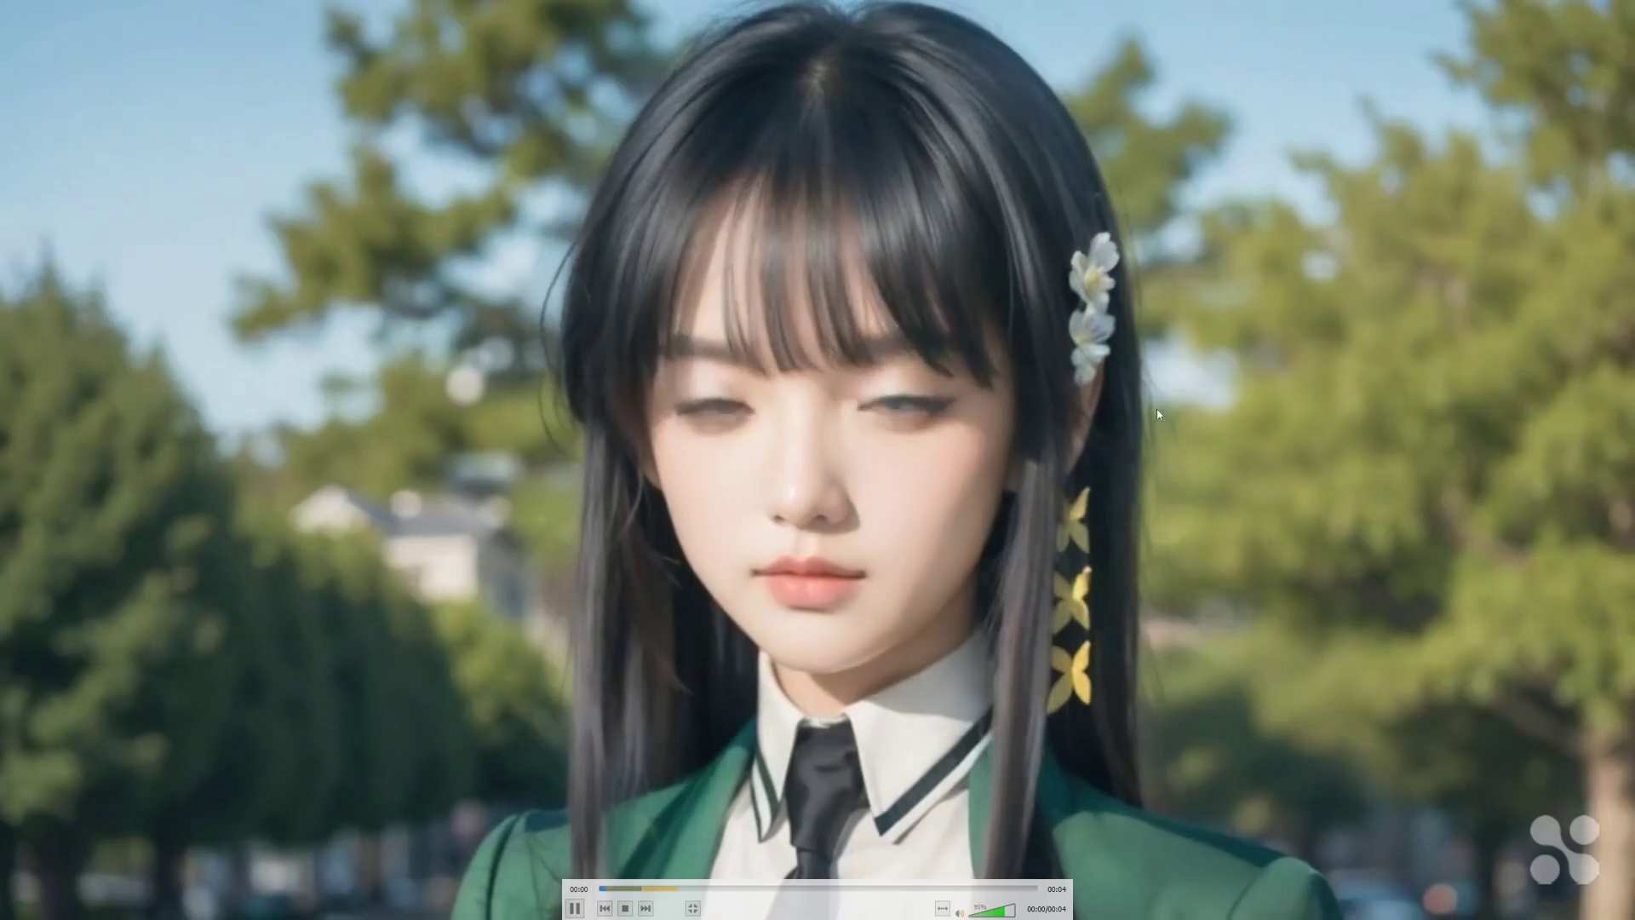
{"action": "mouse_move", "coordinate": [1192, 415]}
{"action": "key", "text": "Escape"}
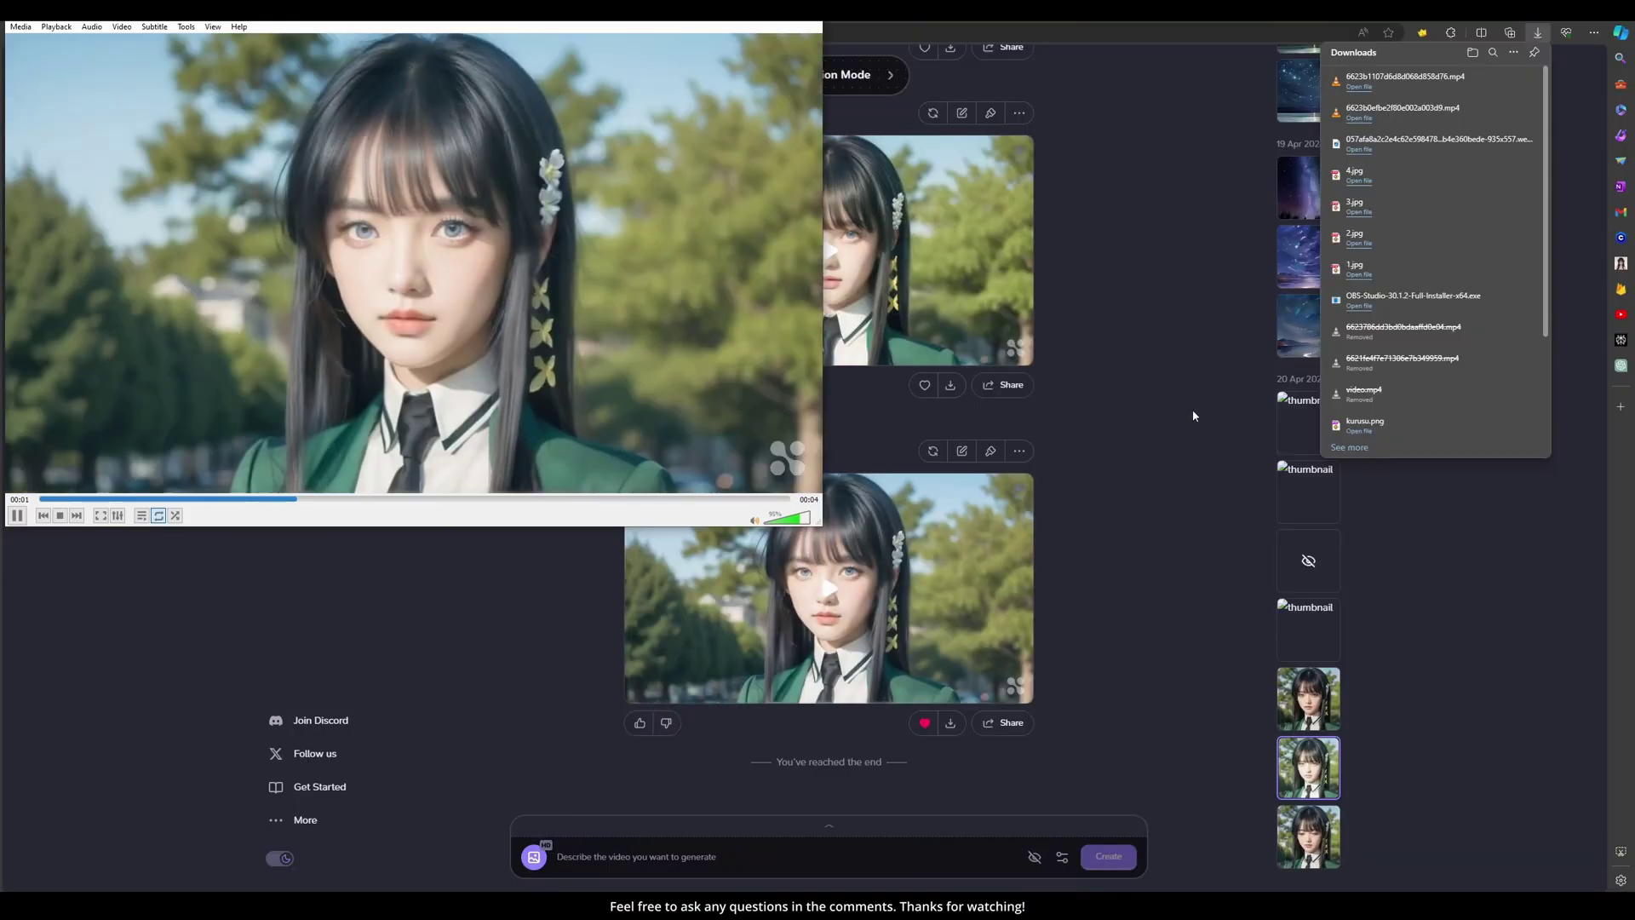
{"action": "left_click", "coordinate": [1261, 469]}
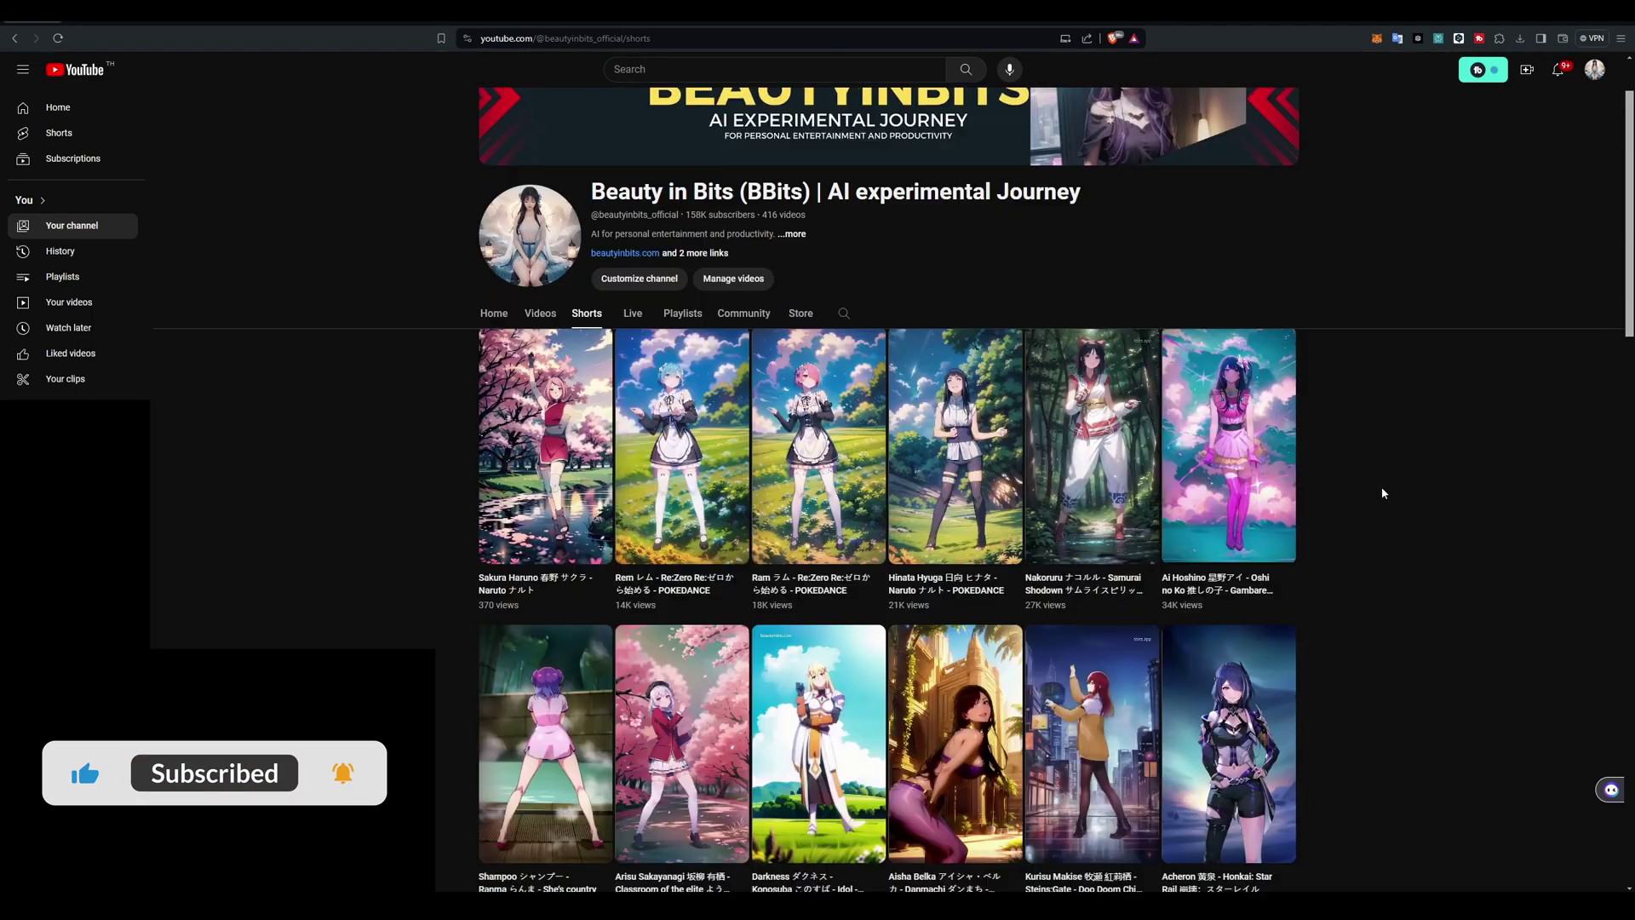
Switch to YouTube and browse the Beauty in Bits channel's Shorts down to the end of the list
{"action": "scroll", "coordinate": [1378, 460], "scroll_direction": "down", "scroll_amount": 15}
{"action": "scroll", "coordinate": [1377, 455], "scroll_direction": "down", "scroll_amount": 10}
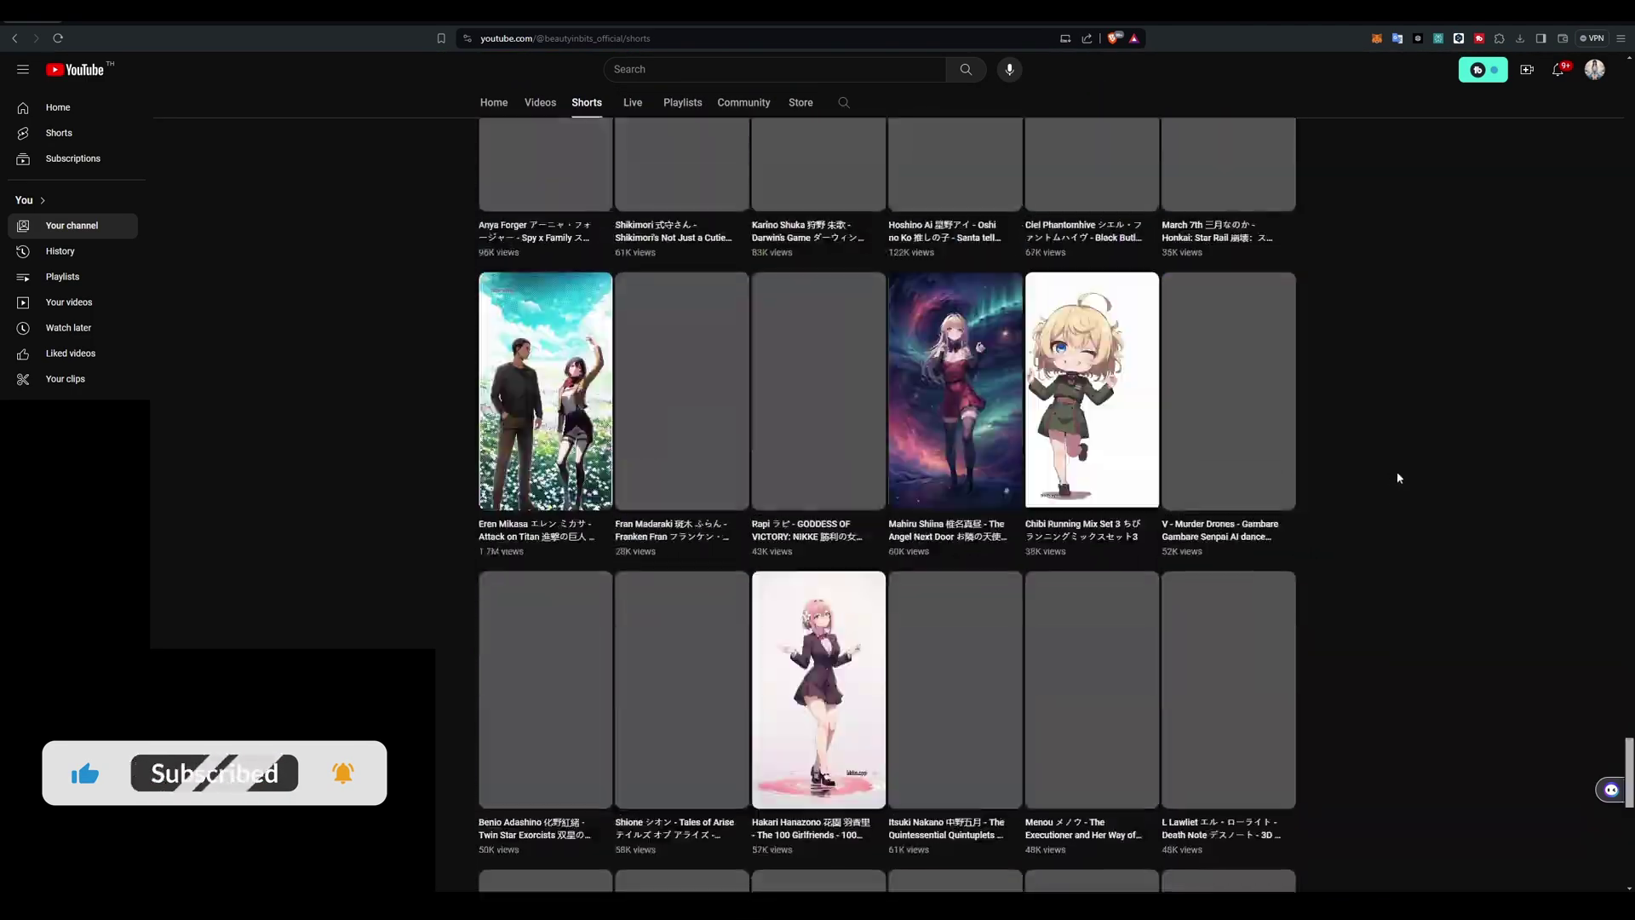
{"action": "scroll", "coordinate": [1420, 498], "scroll_direction": "down", "scroll_amount": 5}
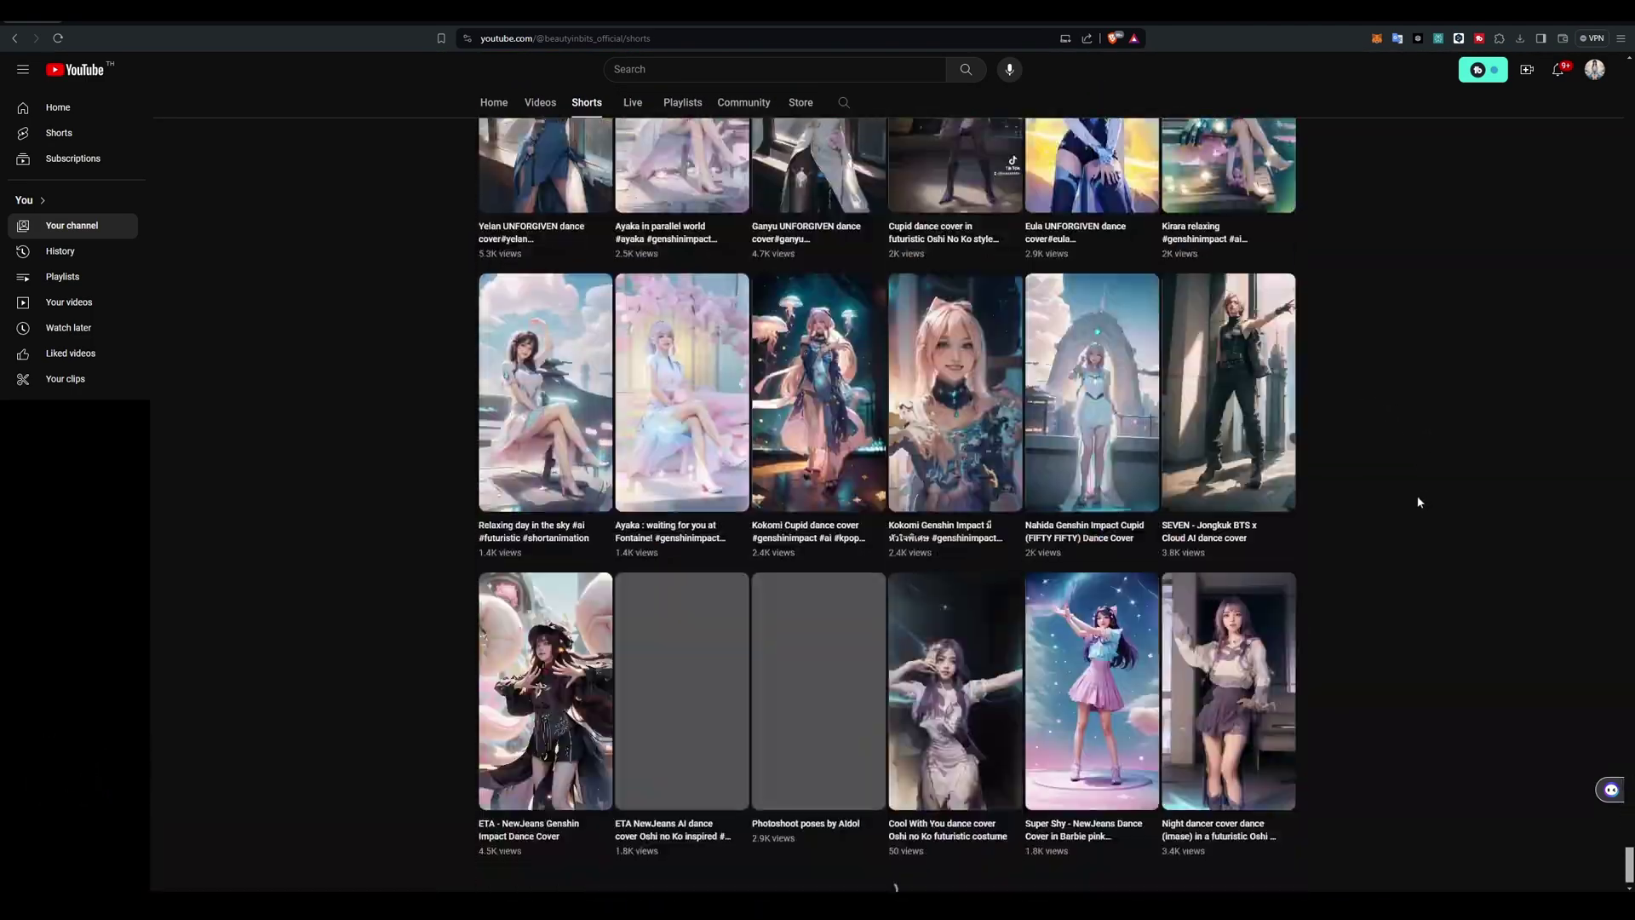